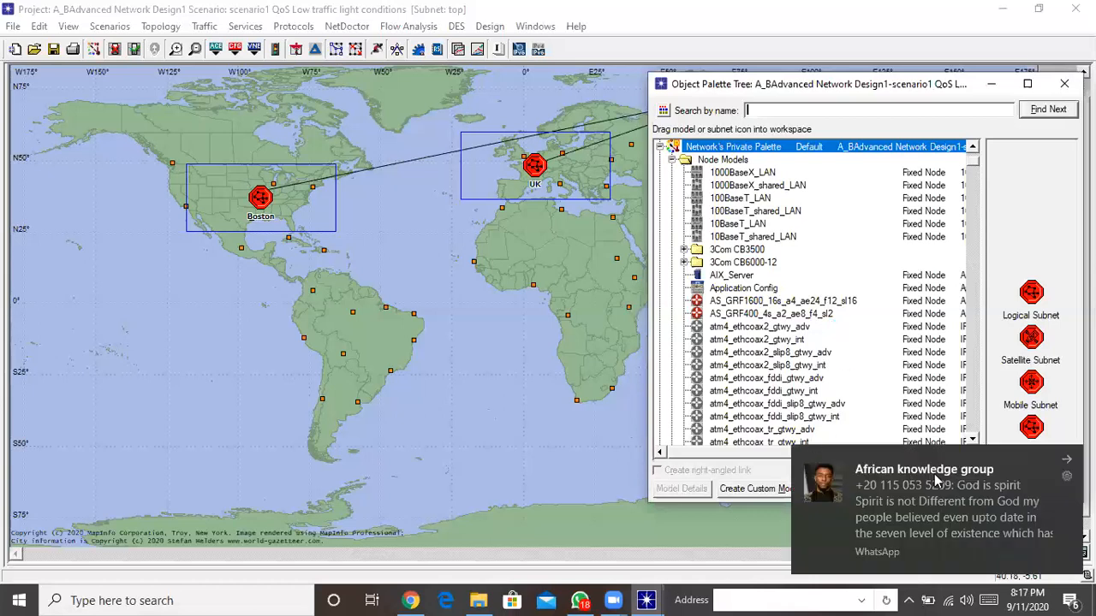
Step: Place one Application Config object from the icon-view object palette on northern Canada, above the Boston subnet
left_click(1066, 459)
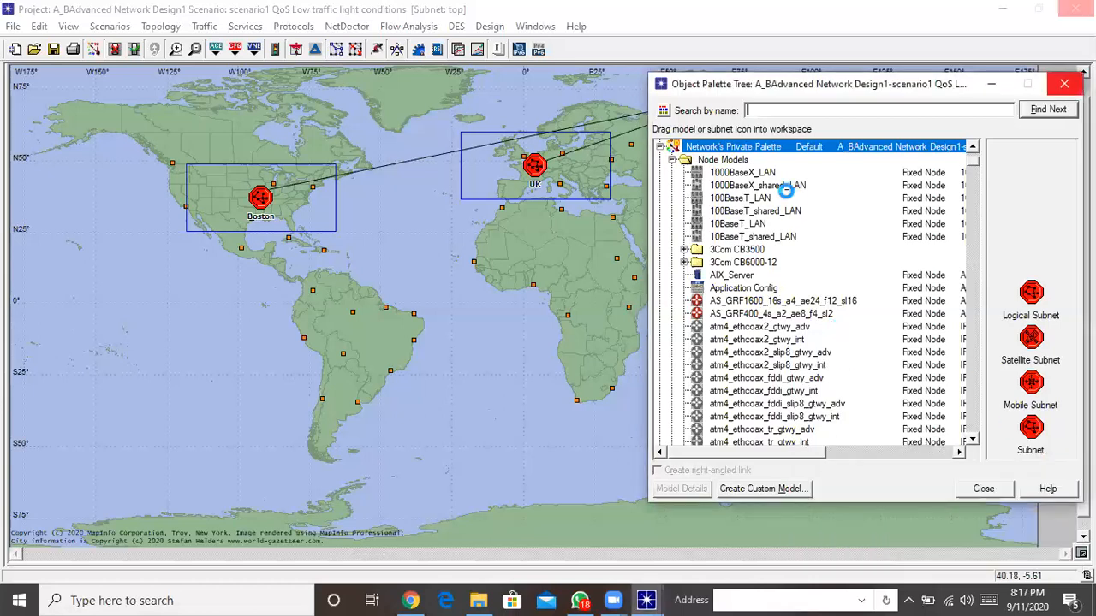
left_click(665, 110)
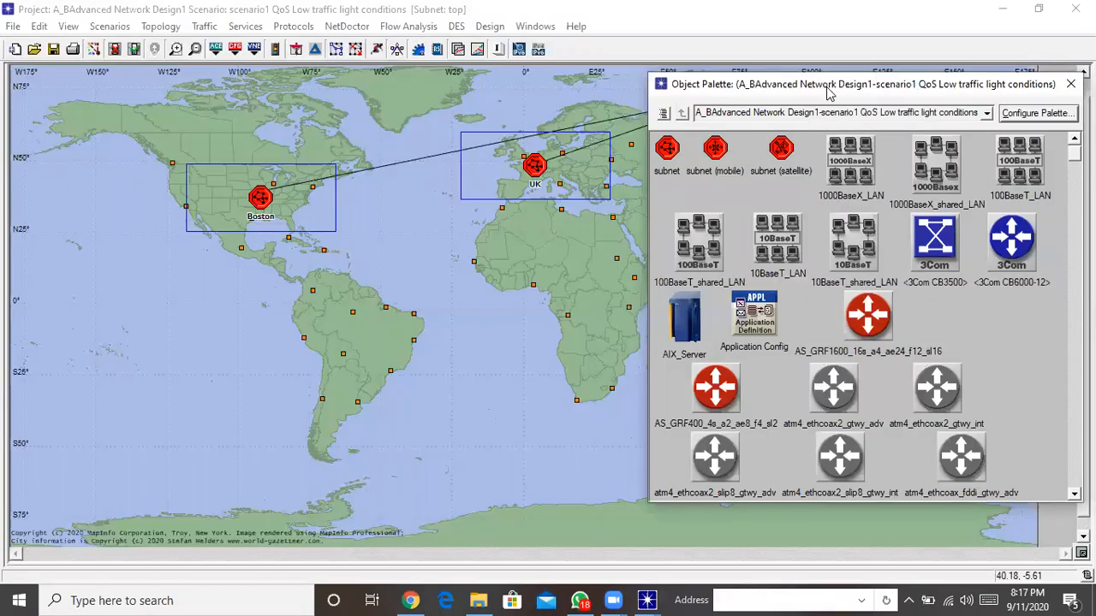
left_click_drag(827, 91, 844, 107)
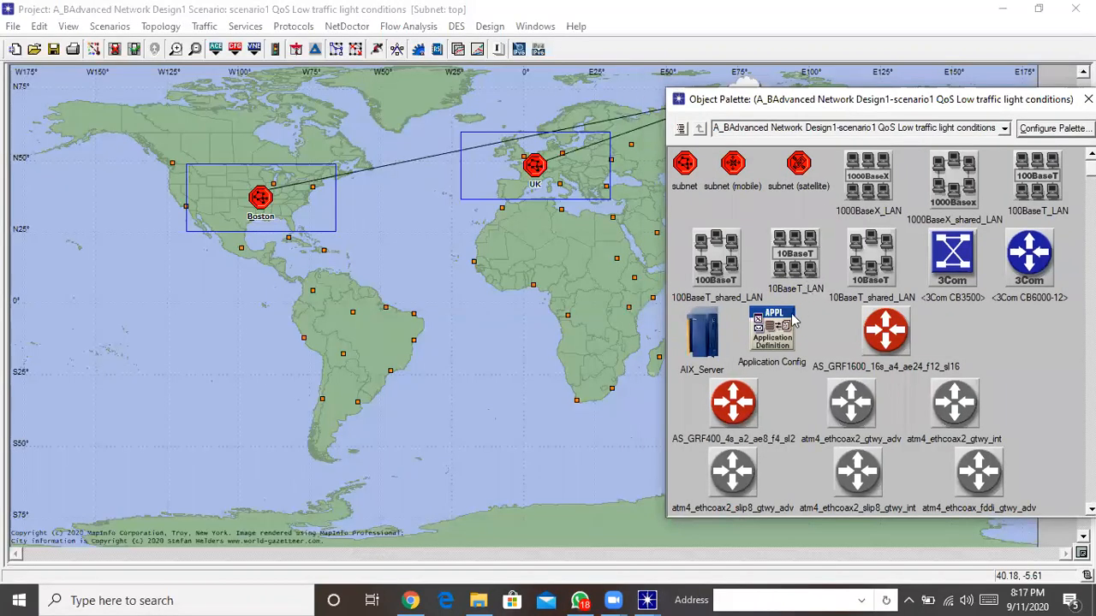
left_click(780, 340)
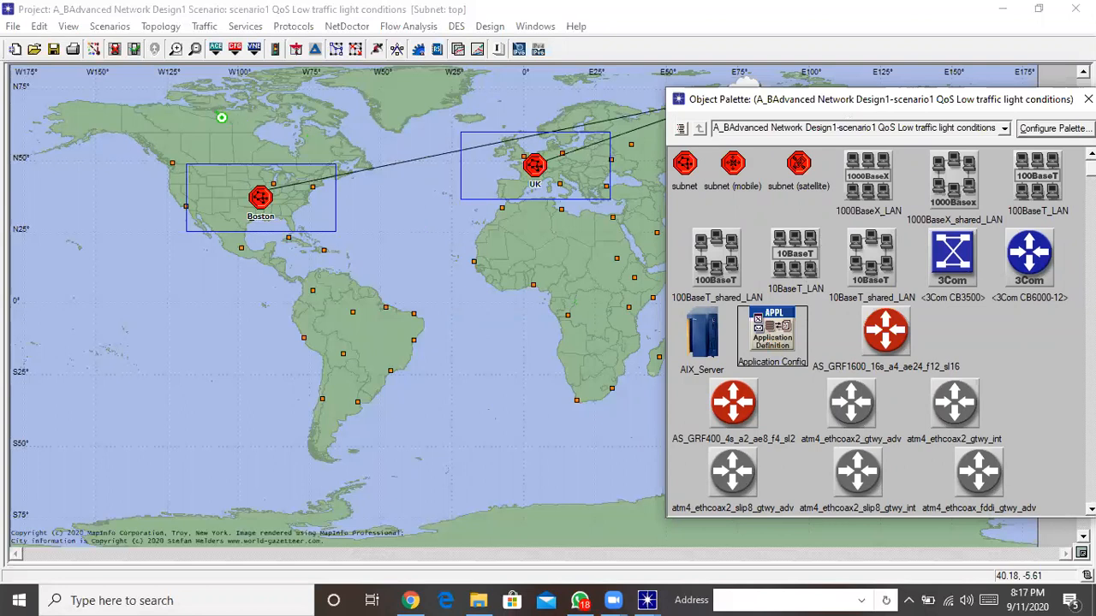
left_click(211, 117)
right_click(470, 292)
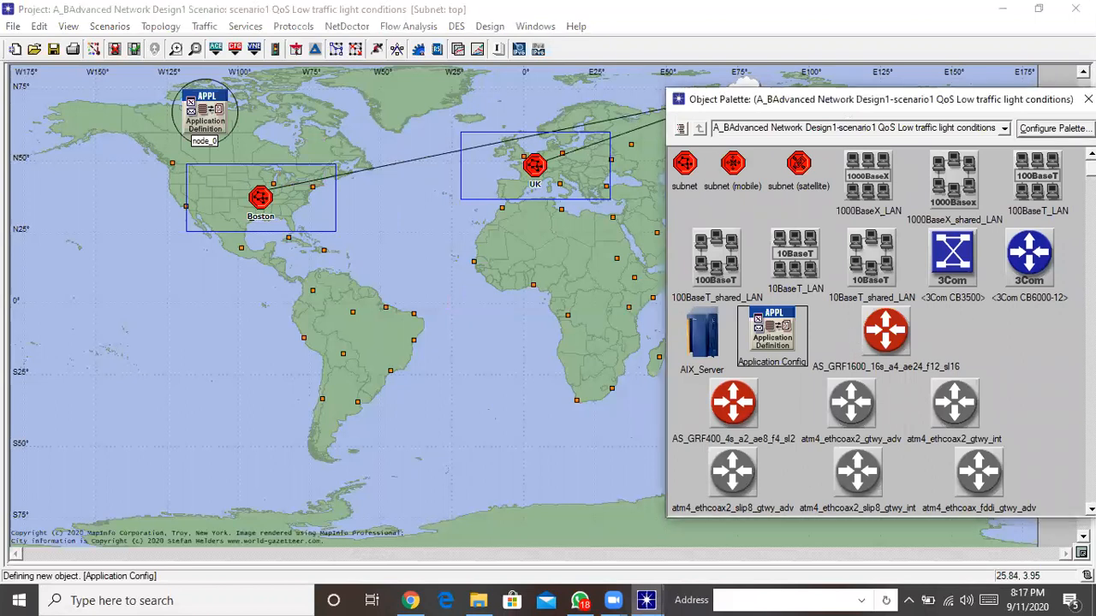
Step: Place one Profile Config object beside the application definition node on the map and move the palette clear of the network
scroll(877, 334, "down", 10)
scroll(877, 334, "down", 10)
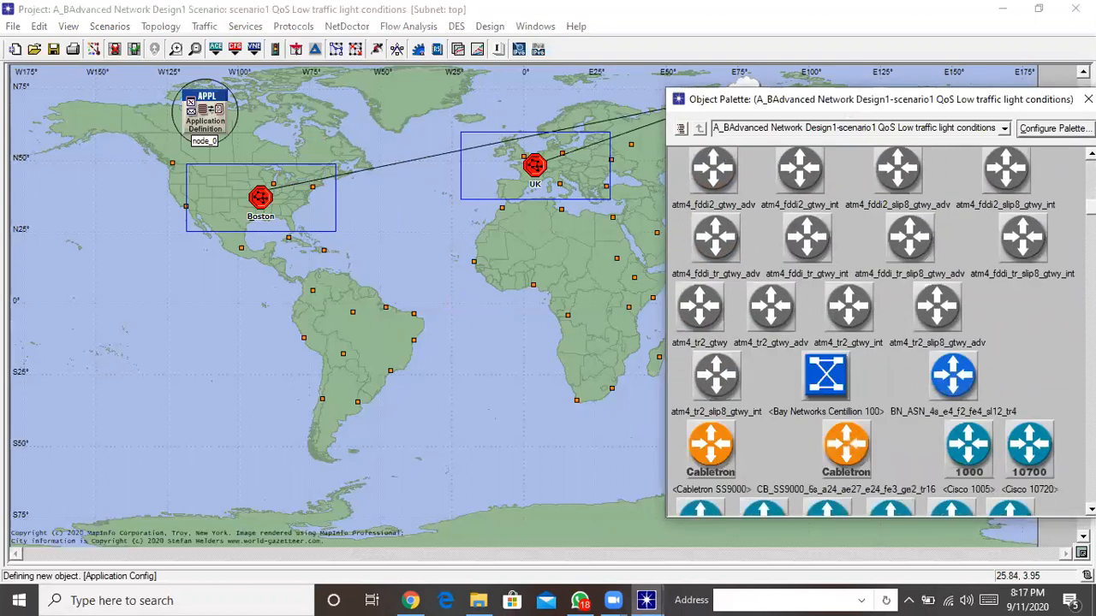
scroll(877, 333, "down", 10)
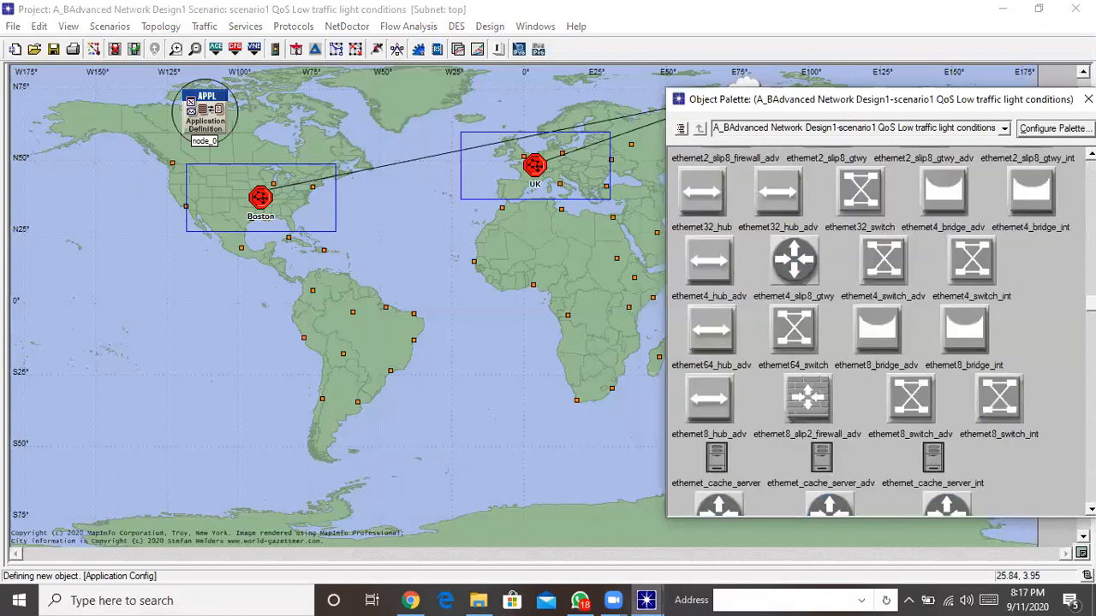
scroll(878, 334, "down", 10)
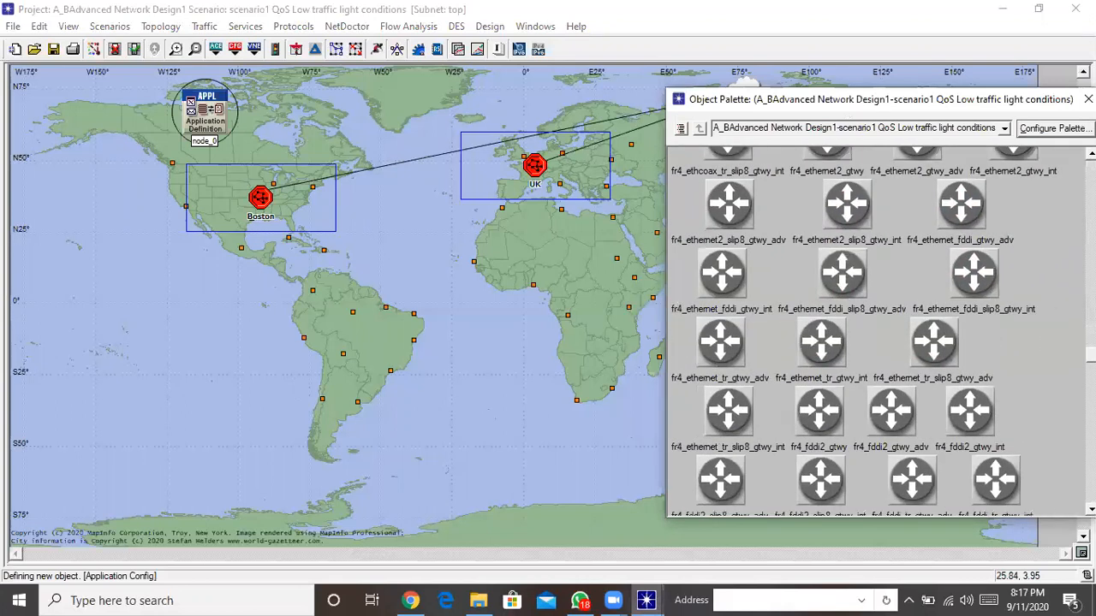
scroll(877, 334, "down", 5)
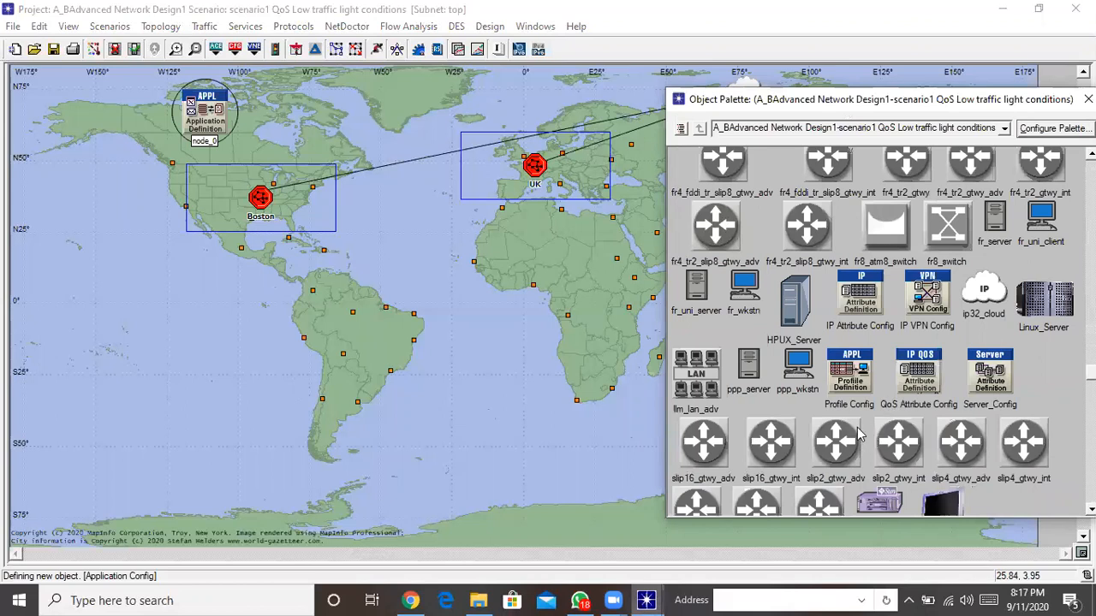
left_click(849, 374)
left_click(288, 117)
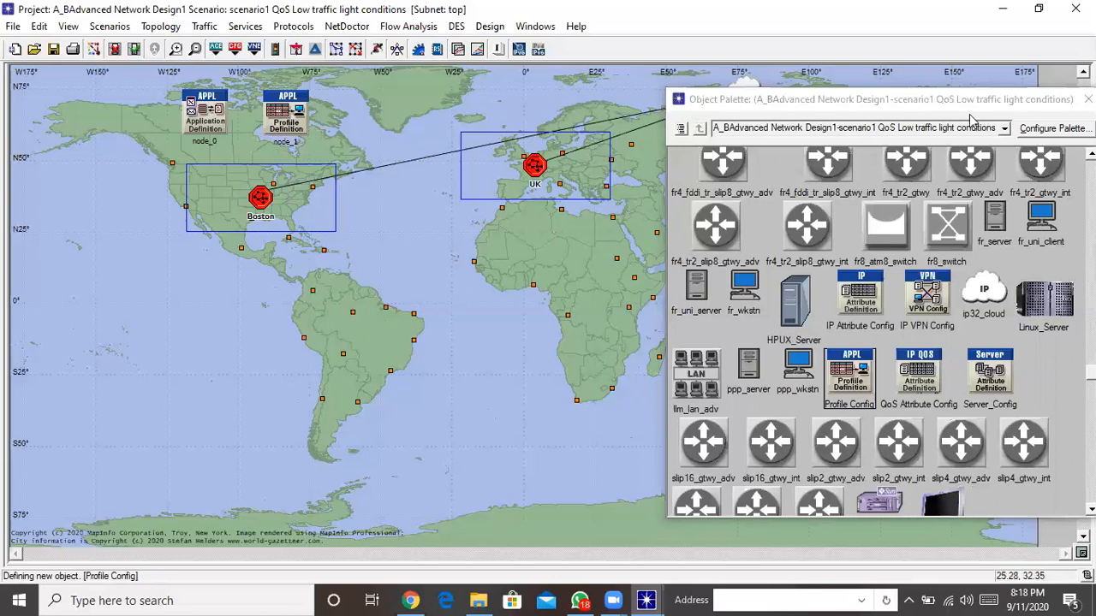
left_click(924, 103)
left_click_drag(925, 102, 972, 422)
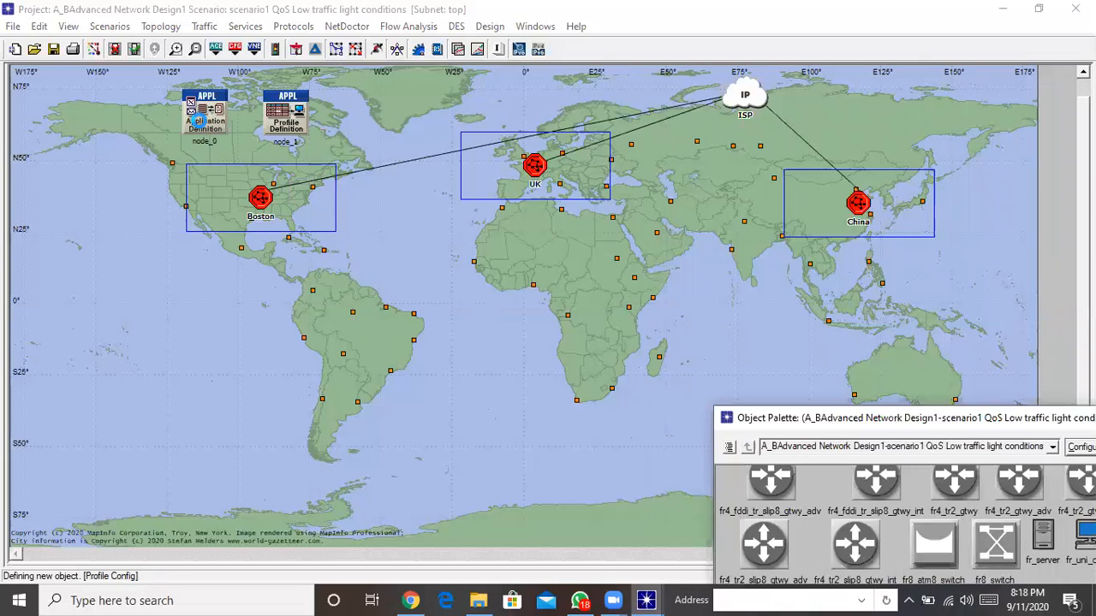
Step: Name the application definition node "Application Config"
right_click(201, 126)
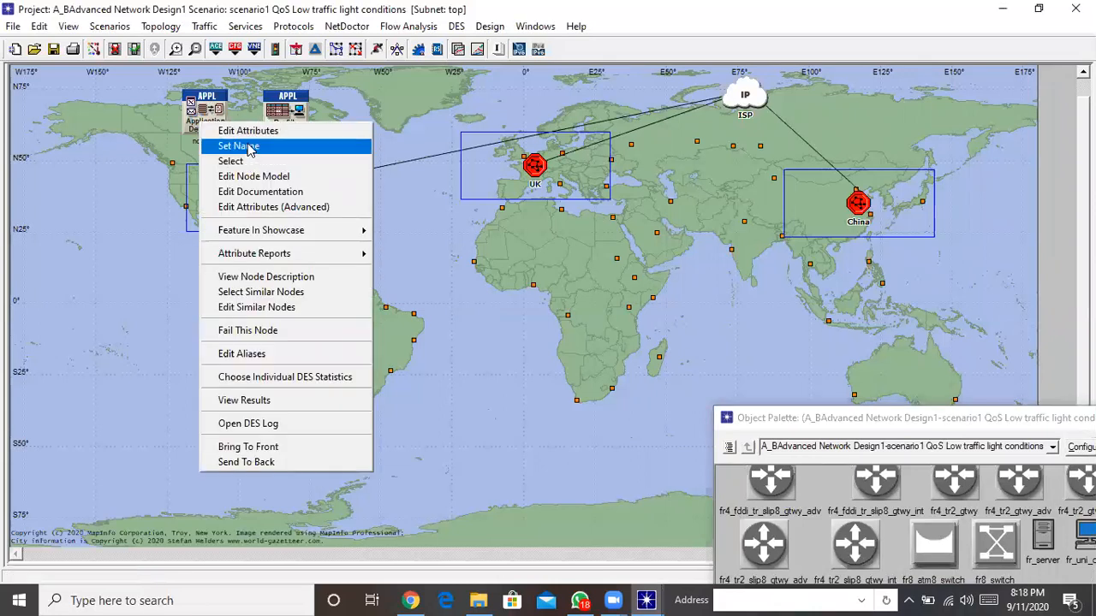
left_click(238, 145)
type("A")
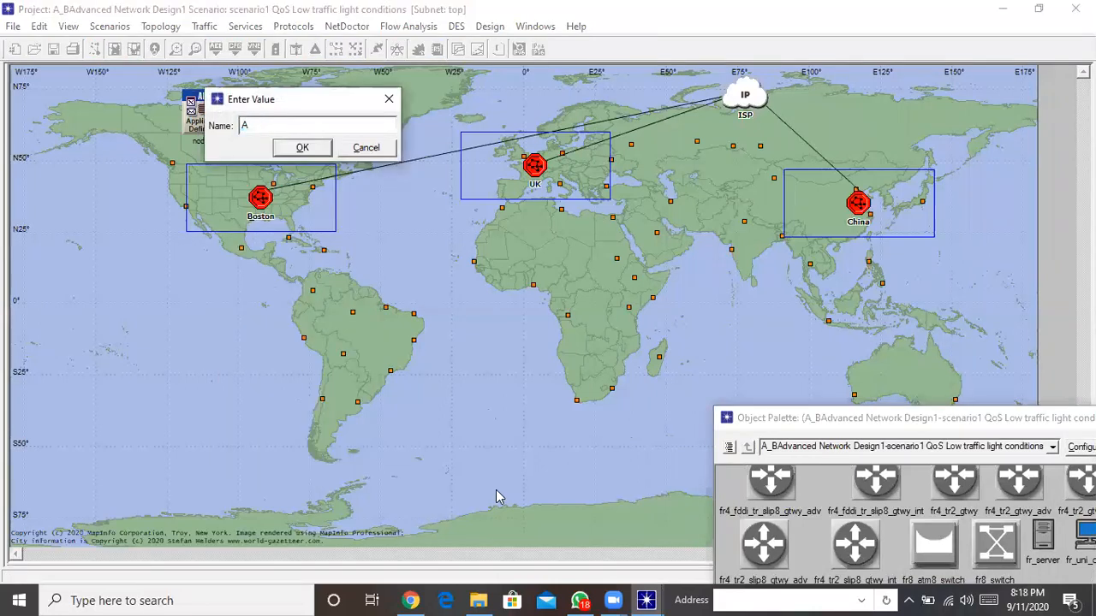
type("pplication Config")
left_click(298, 149)
Step: Name the profile definition node "Profile Config"
right_click(298, 124)
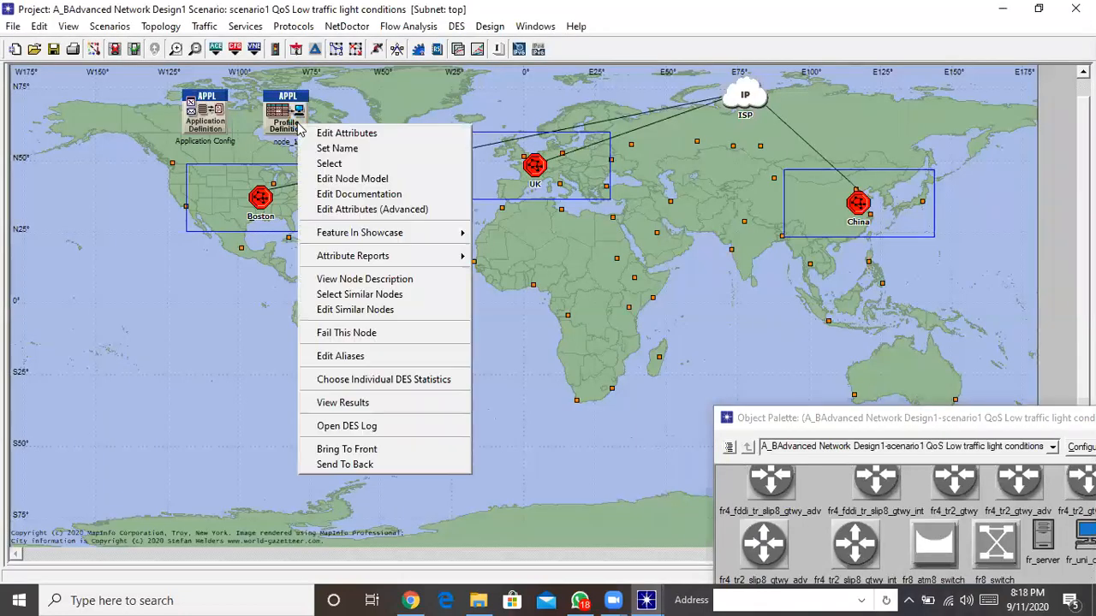
left_click(337, 149)
type("Pro")
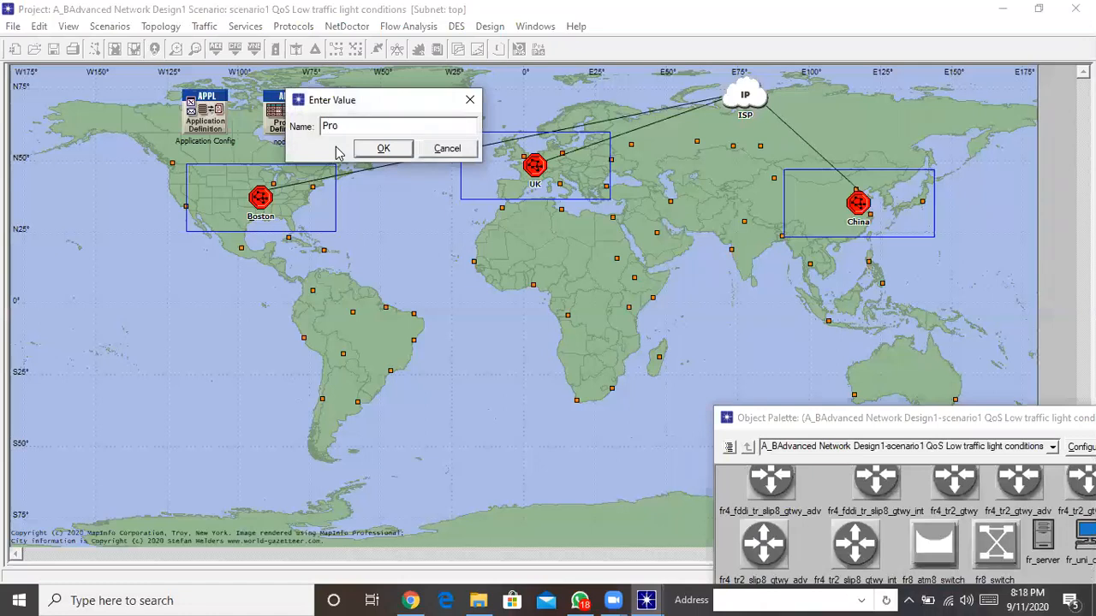
type("file Config")
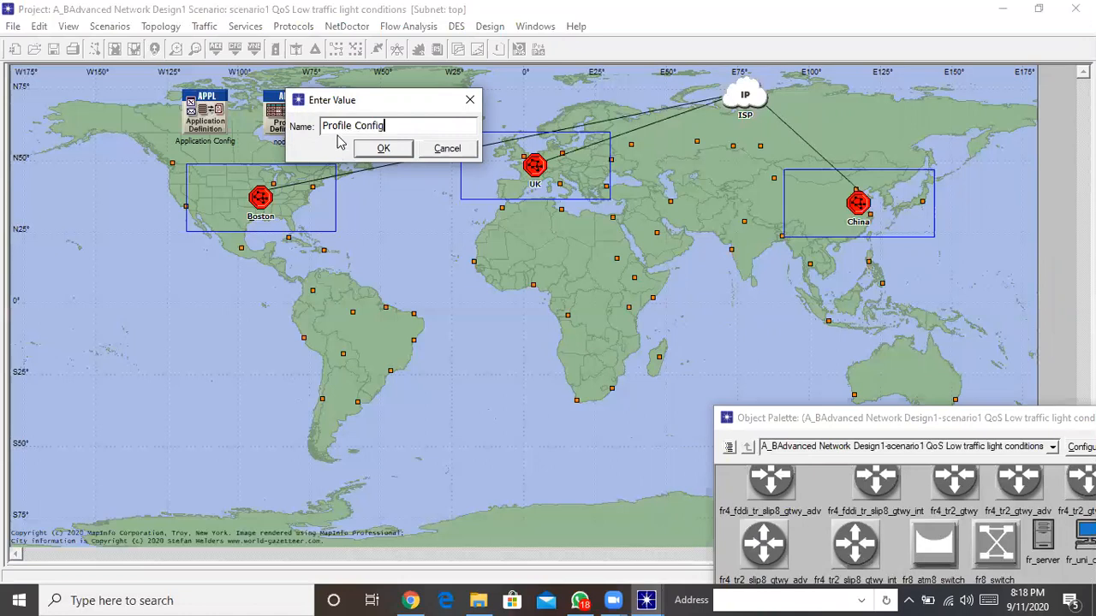
left_click(381, 149)
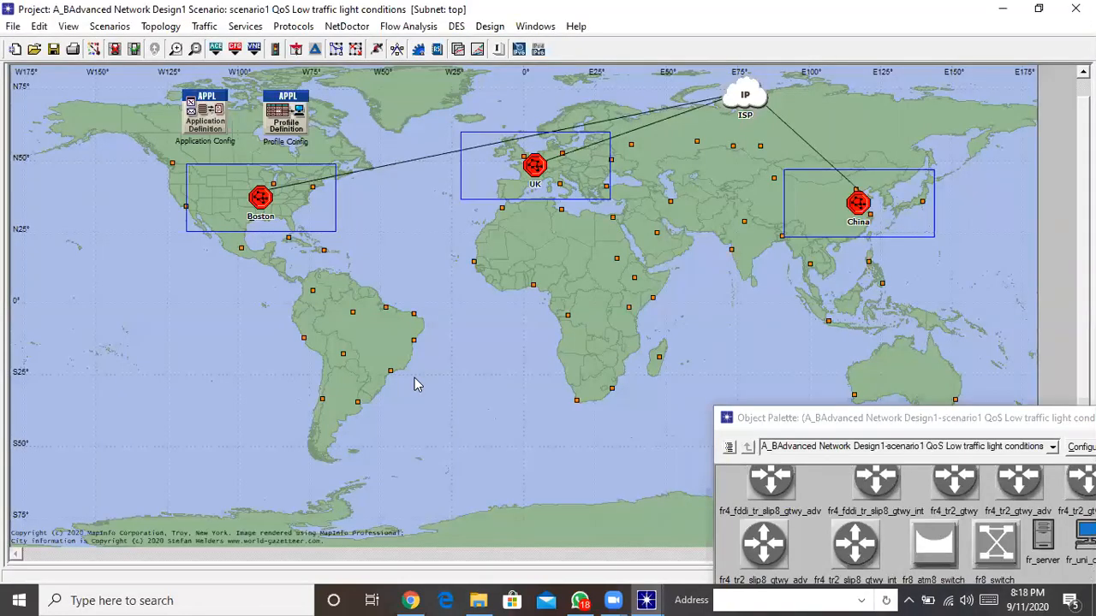
Step: Edit the Profile Config node's attributes and set the Profile Configuration's number of rows to 3
left_click_drag(882, 418, 871, 417)
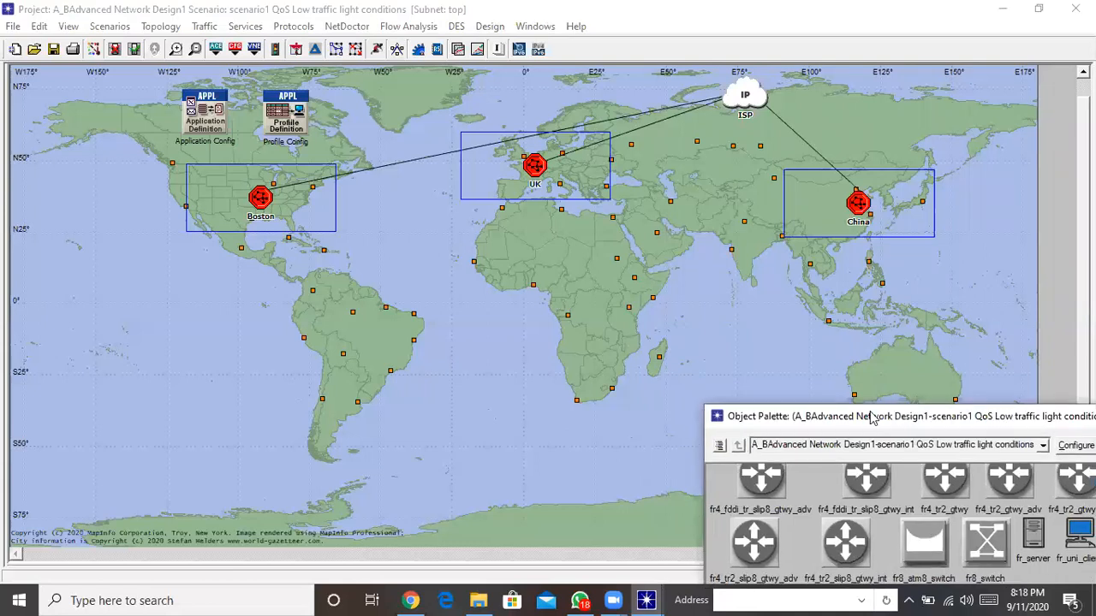
left_click_drag(872, 417, 786, 370)
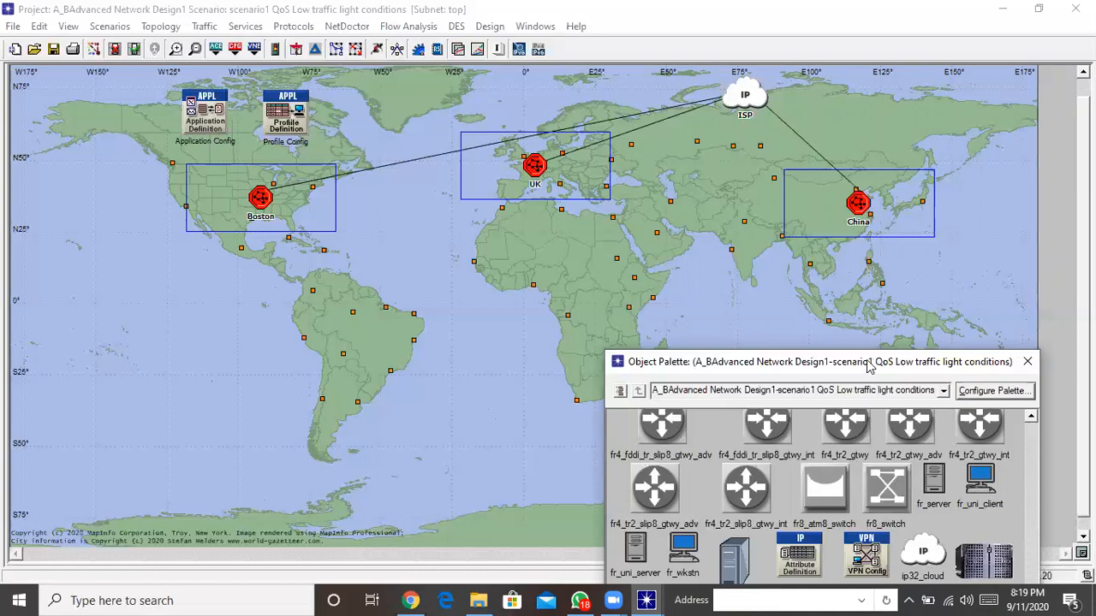
left_click_drag(860, 373, 858, 414)
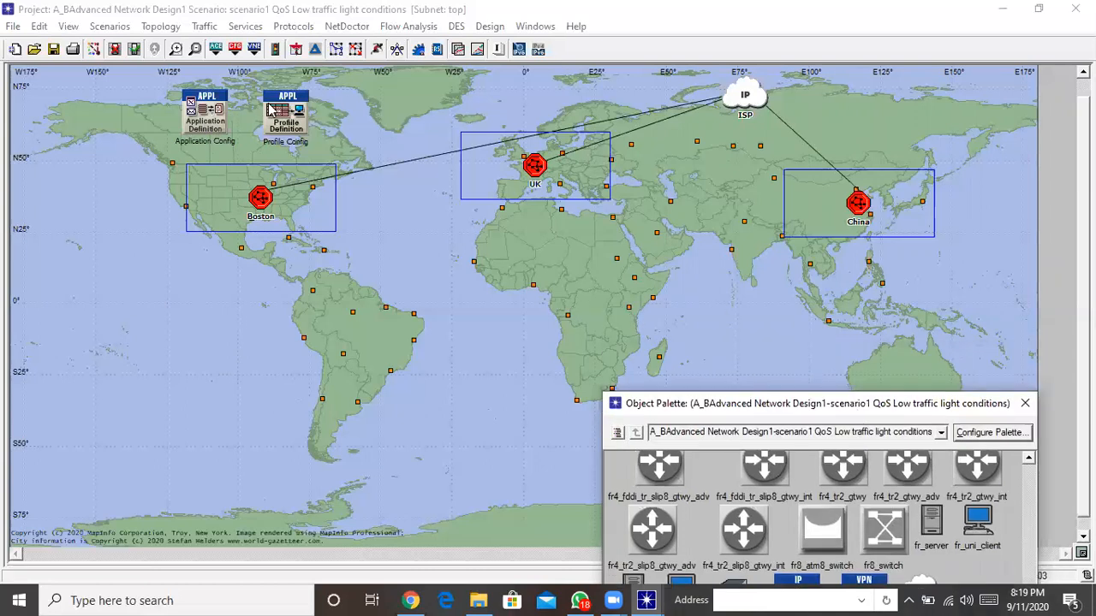
right_click(294, 112)
left_click(351, 117)
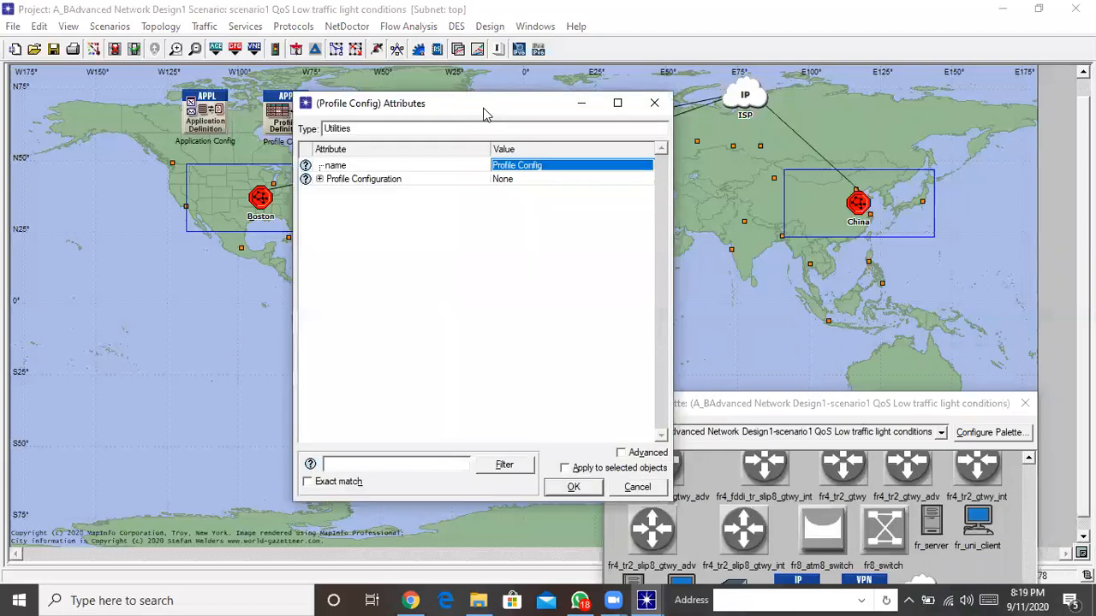
left_click_drag(484, 114, 330, 253)
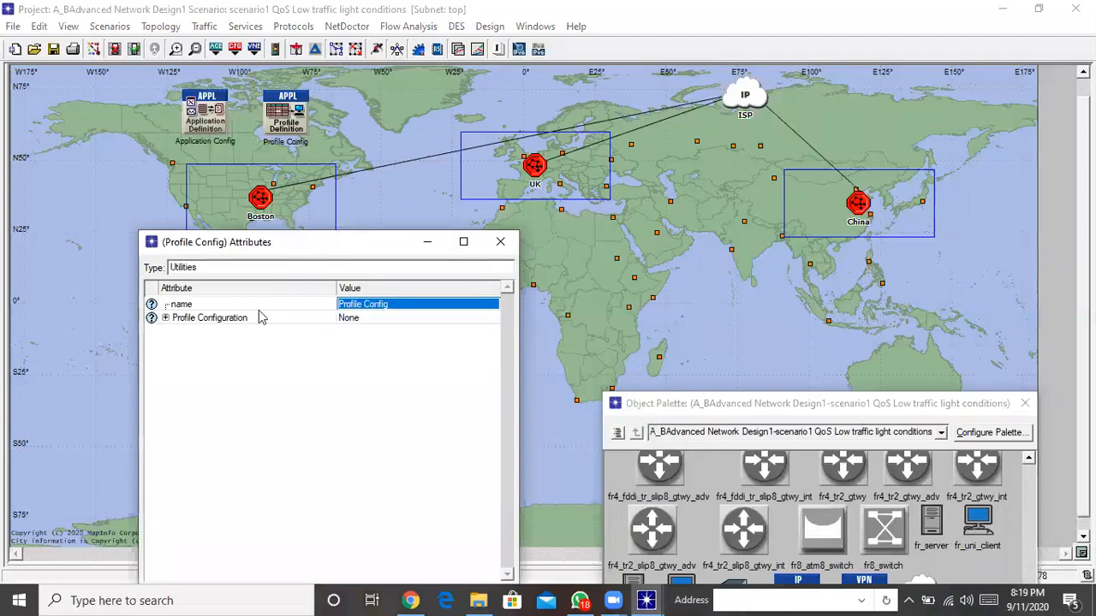
left_click(166, 318)
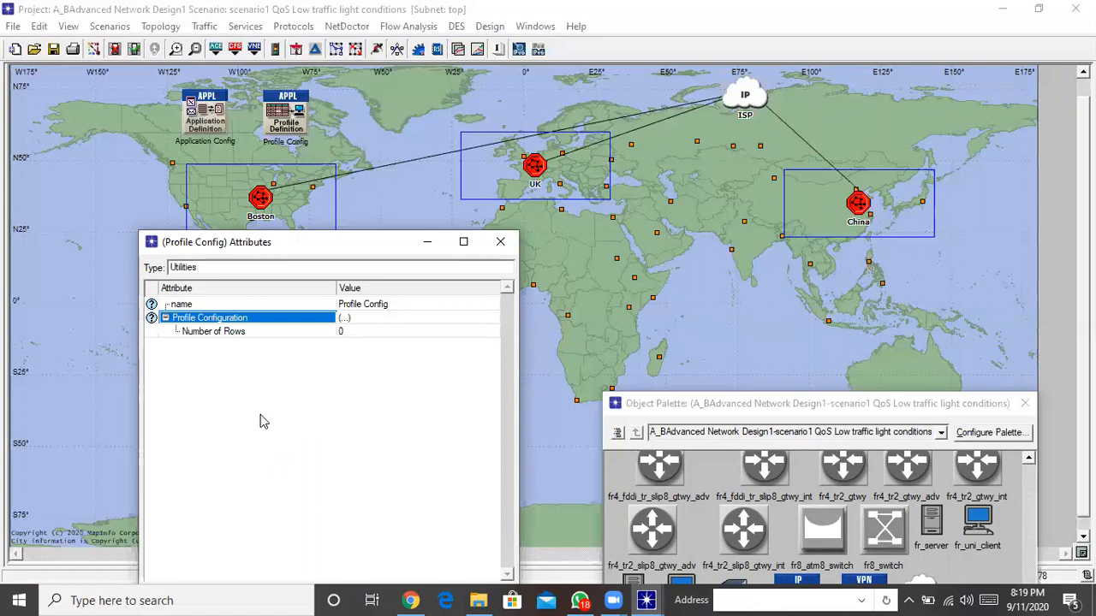
left_click_drag(348, 251, 327, 308)
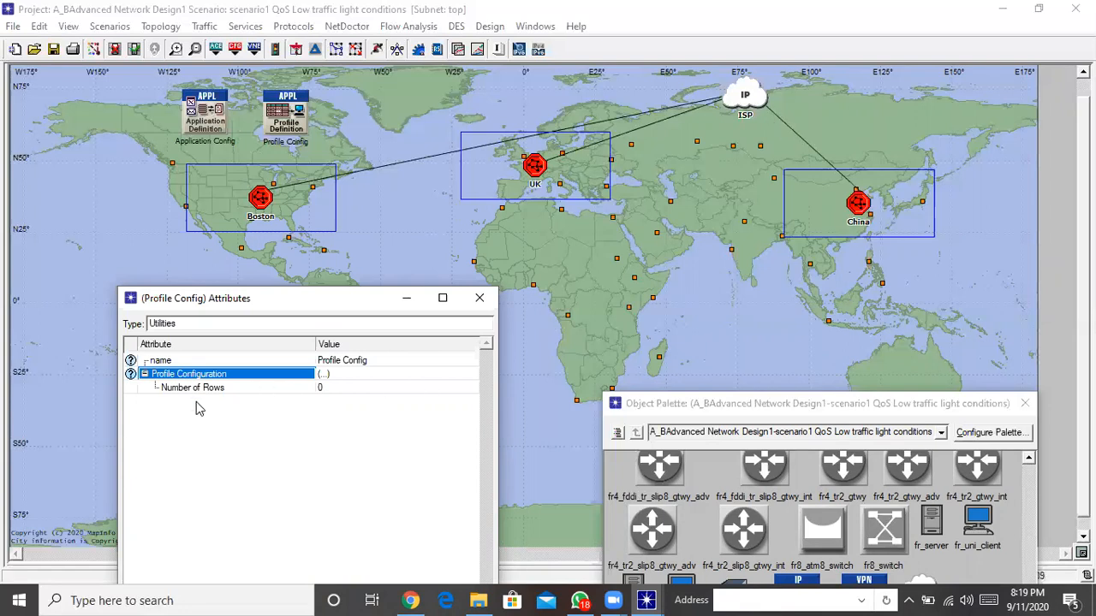
left_click(336, 393)
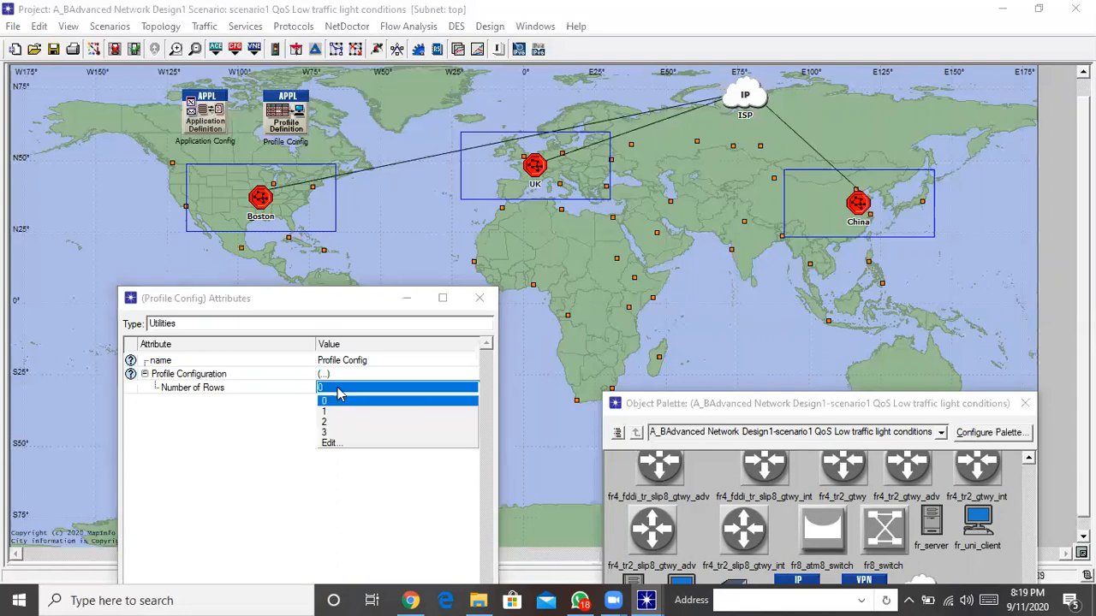
left_click(327, 432)
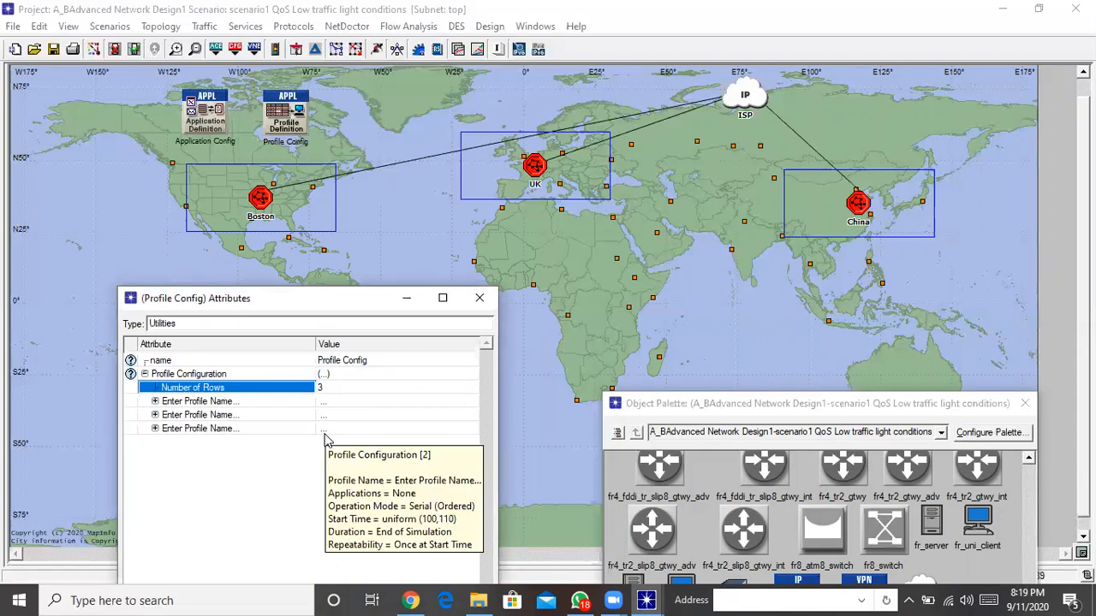
Step: Set the profile name of the first profile row to "China"
left_click(155, 402)
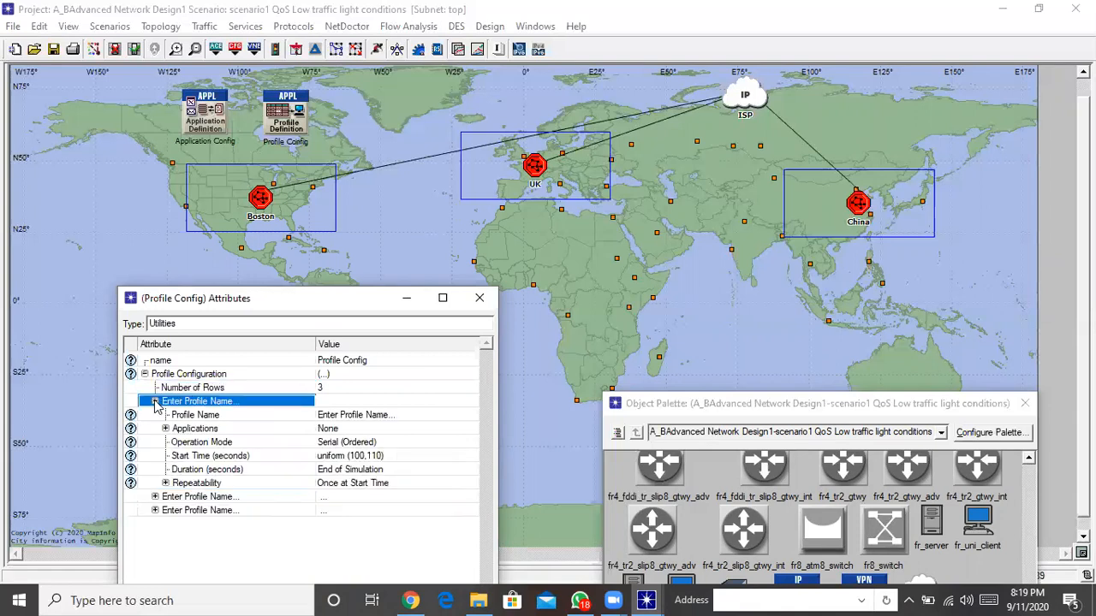
left_click(396, 415)
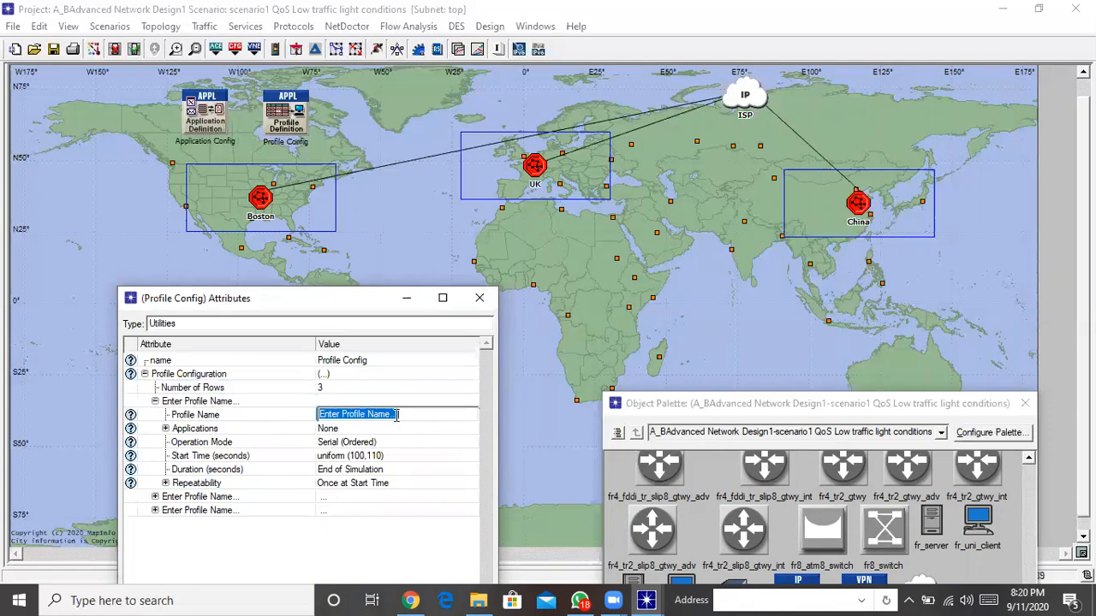
type("China")
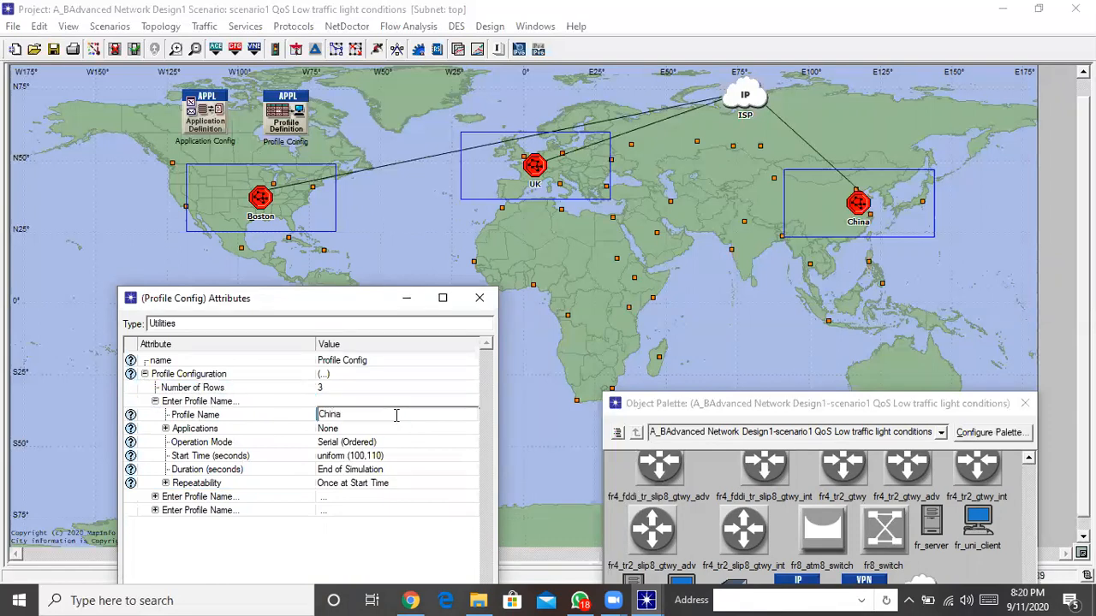
Step: Expand the second profile row and set its profile name to "UK"
left_click(159, 498)
left_click(363, 509)
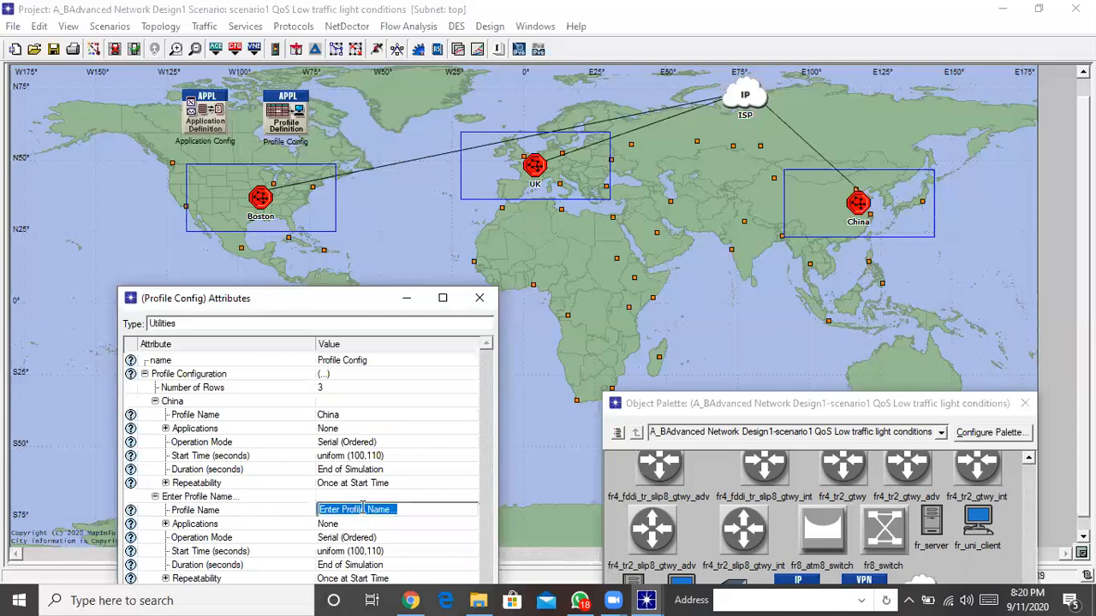
type("UK")
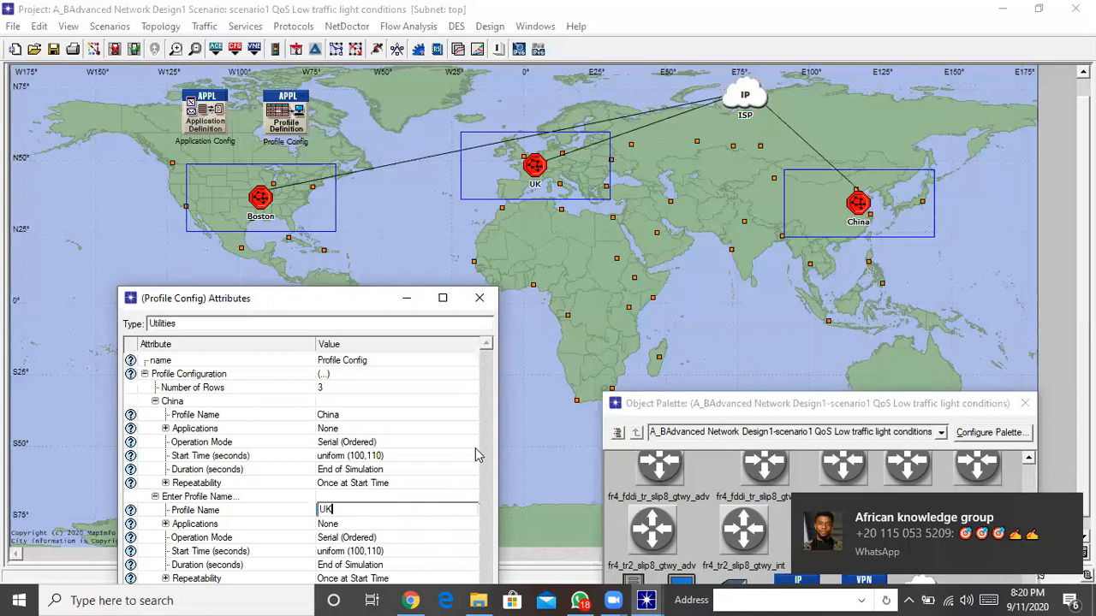
left_click_drag(338, 297, 315, 166)
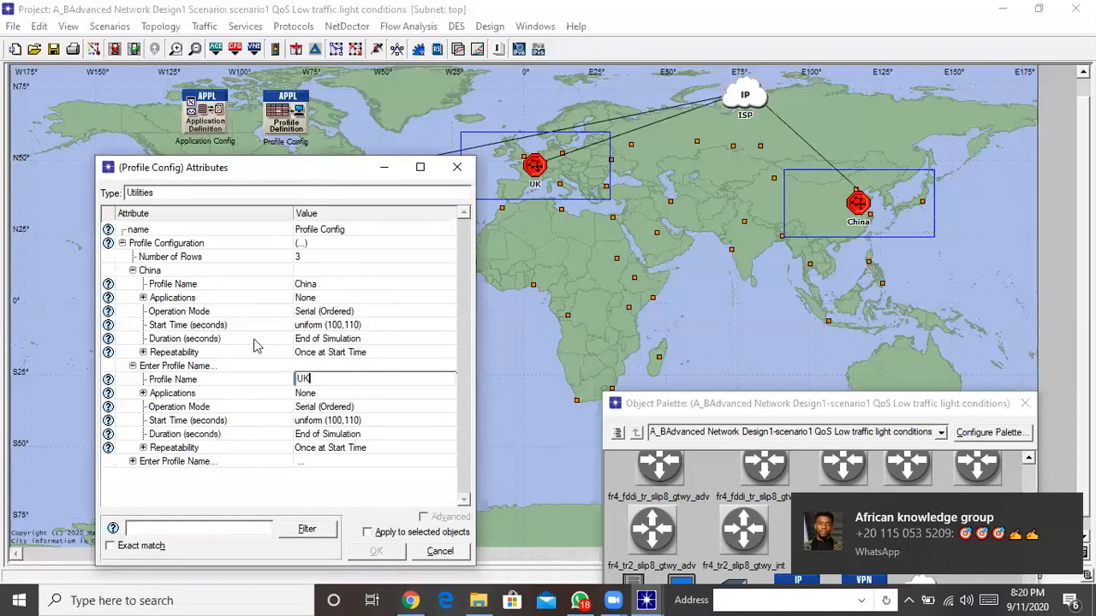
left_click(251, 384)
Step: Expand the third profile row and set its profile name to "Boston"
left_click(132, 462)
left_click(346, 431)
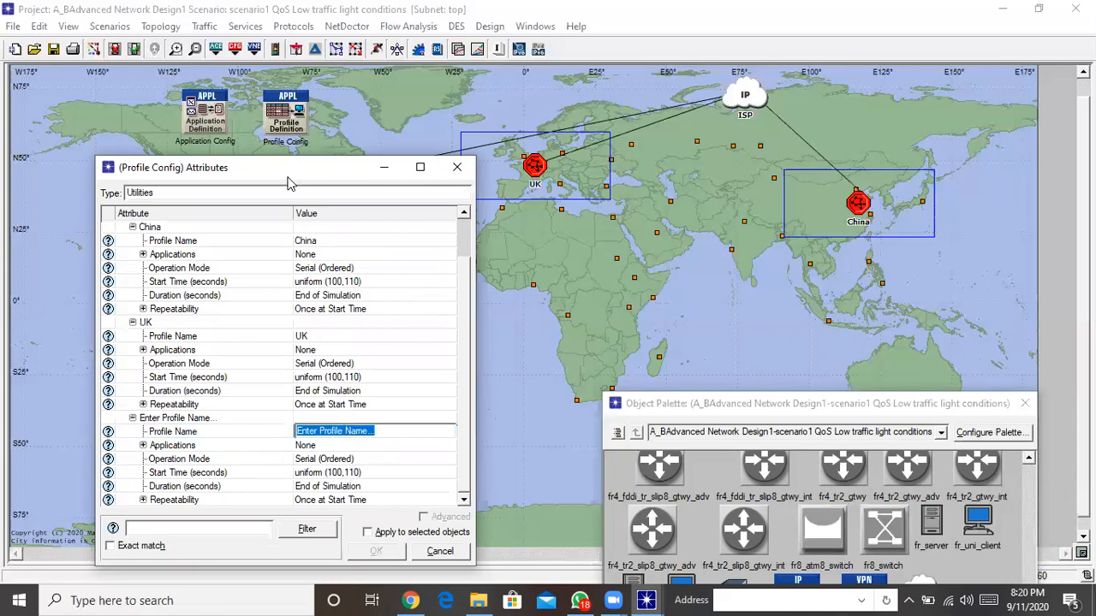
left_click_drag(288, 183, 248, 207)
type("Boston")
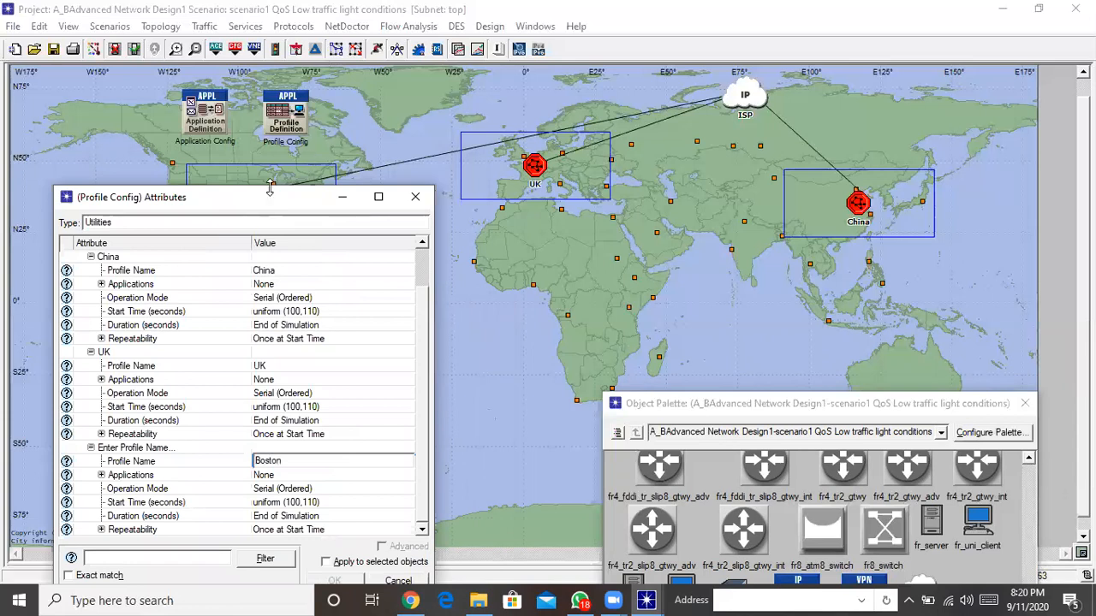
left_click_drag(270, 201, 304, 101)
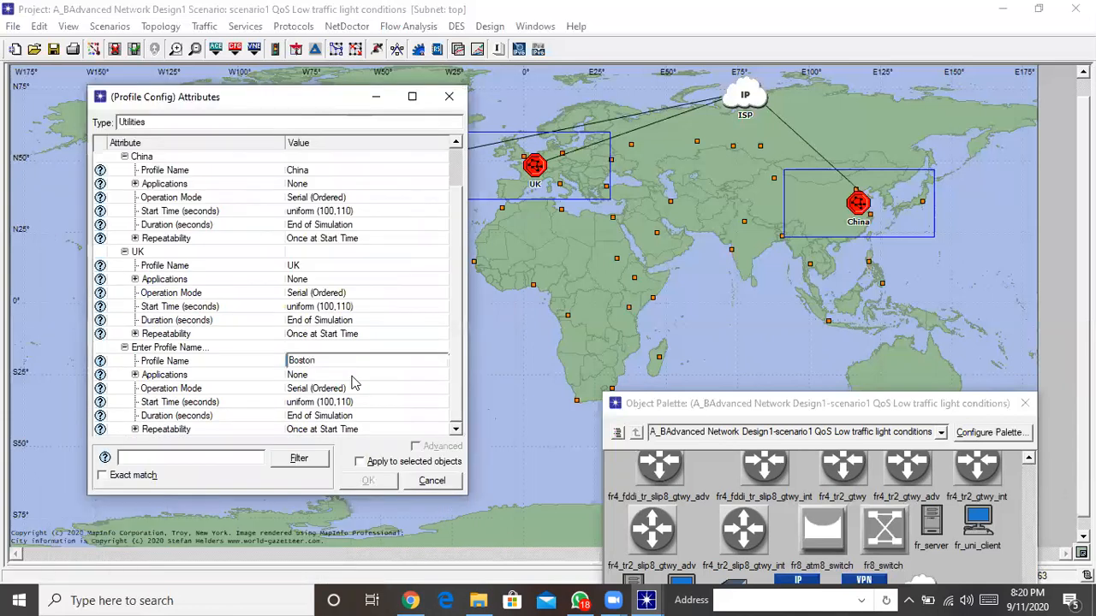
Step: Commit the Boston profile name and save the Profile Config node's attributes
left_click(257, 361)
left_click(367, 481)
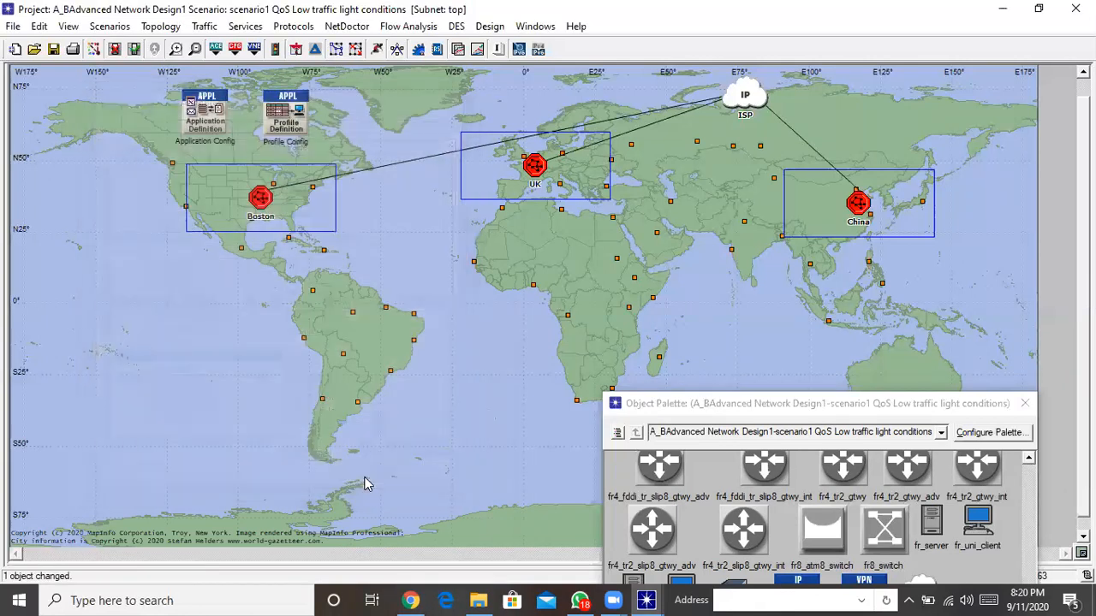
Step: Reopen the Profile Config node's attributes and review the settings of the China, UK and Boston profiles
right_click(277, 124)
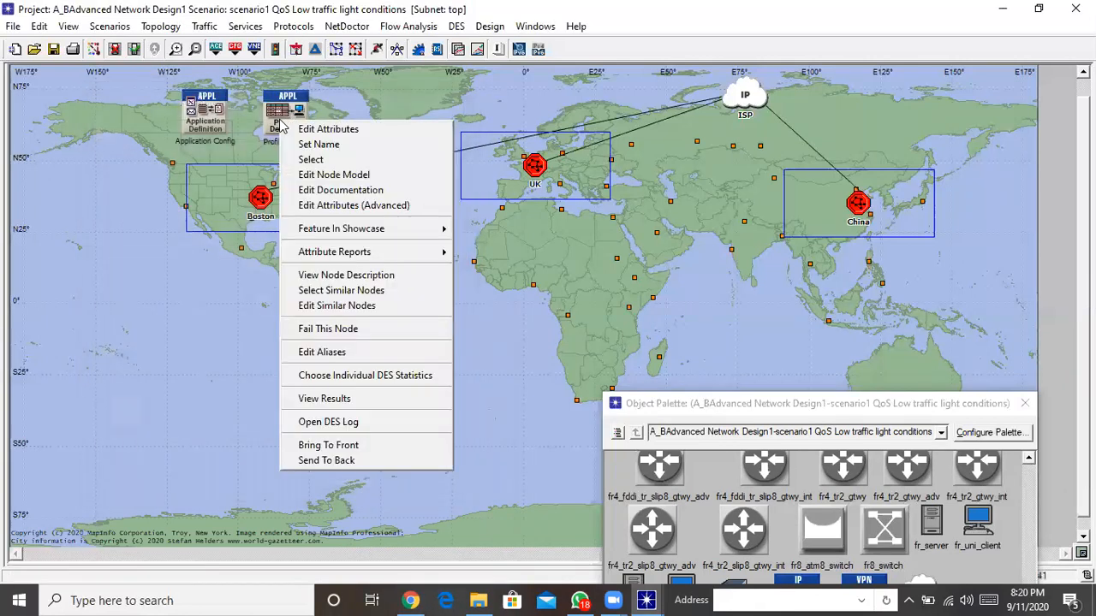
left_click(327, 129)
left_click(304, 190)
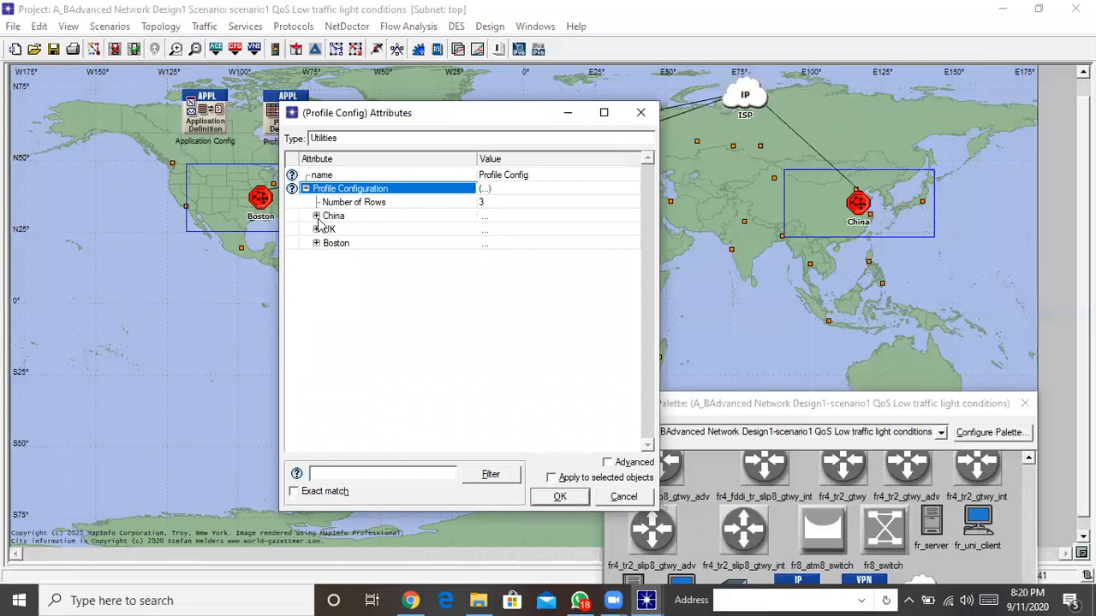
left_click(316, 217)
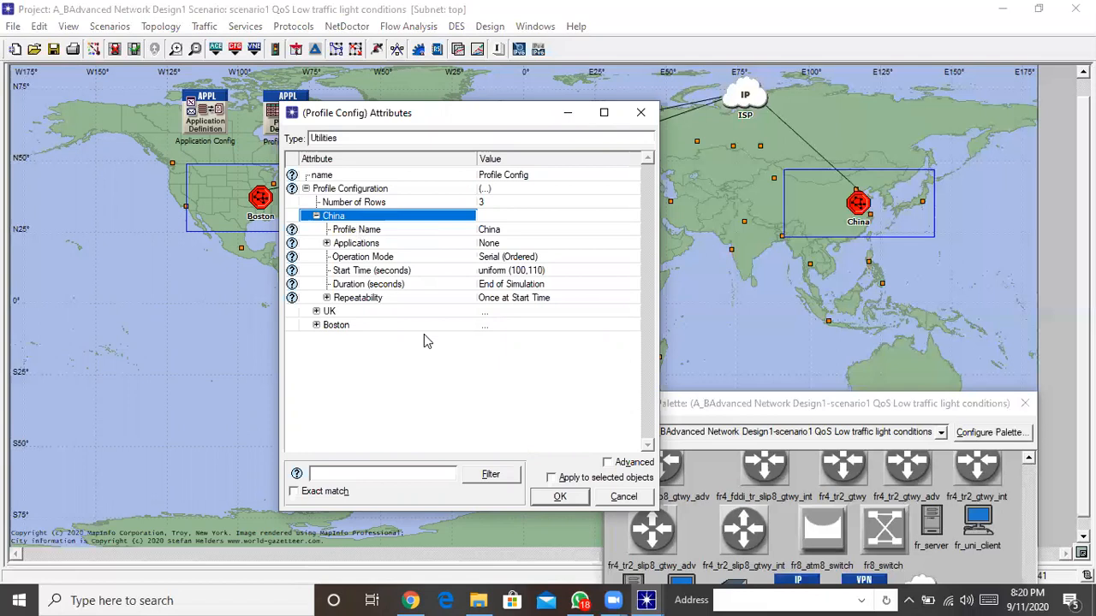
left_click(316, 312)
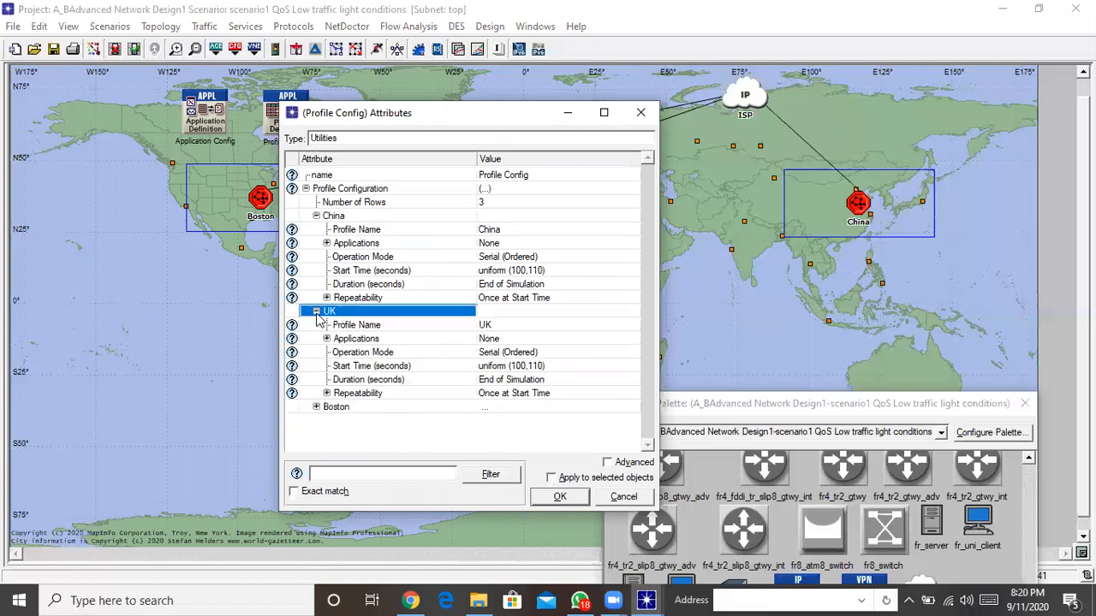
left_click(316, 407)
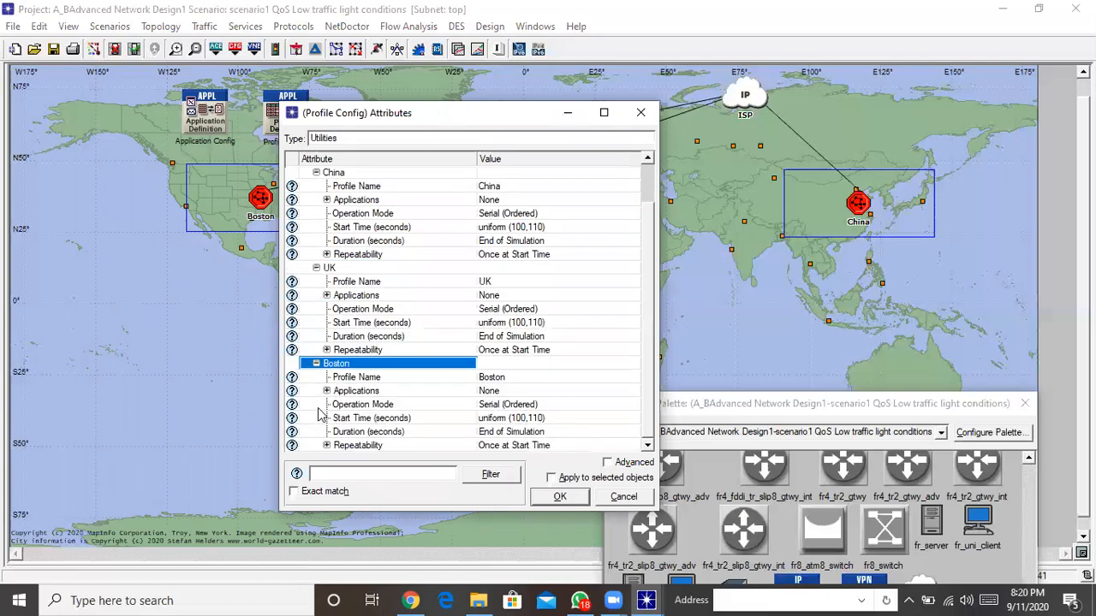
left_click(560, 498)
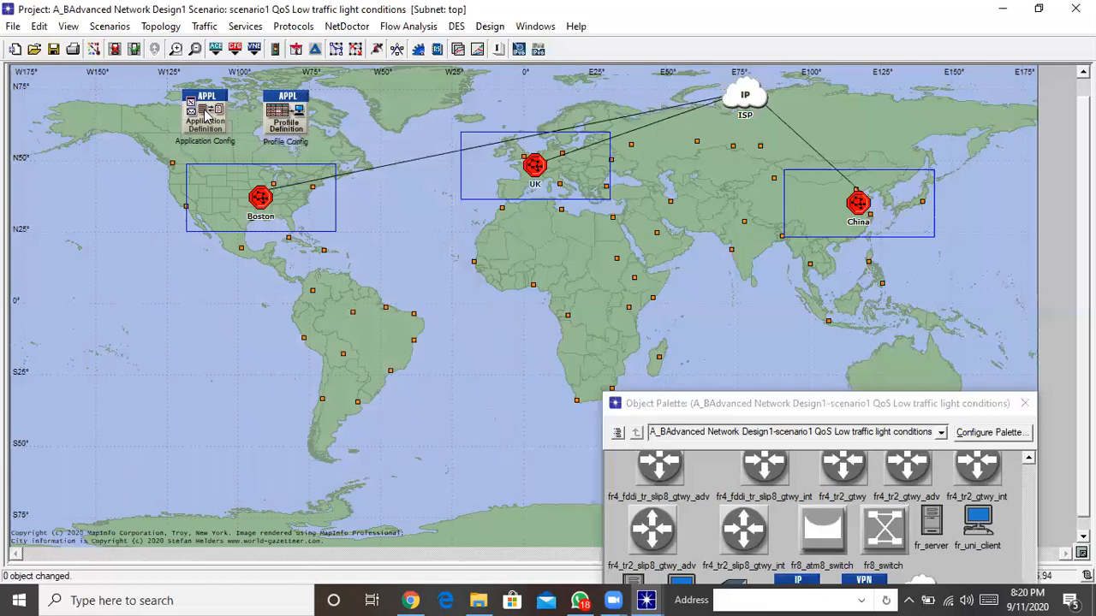
Step: Edit the Application Config node's attributes and expand Application Definitions
right_click(206, 112)
left_click(248, 120)
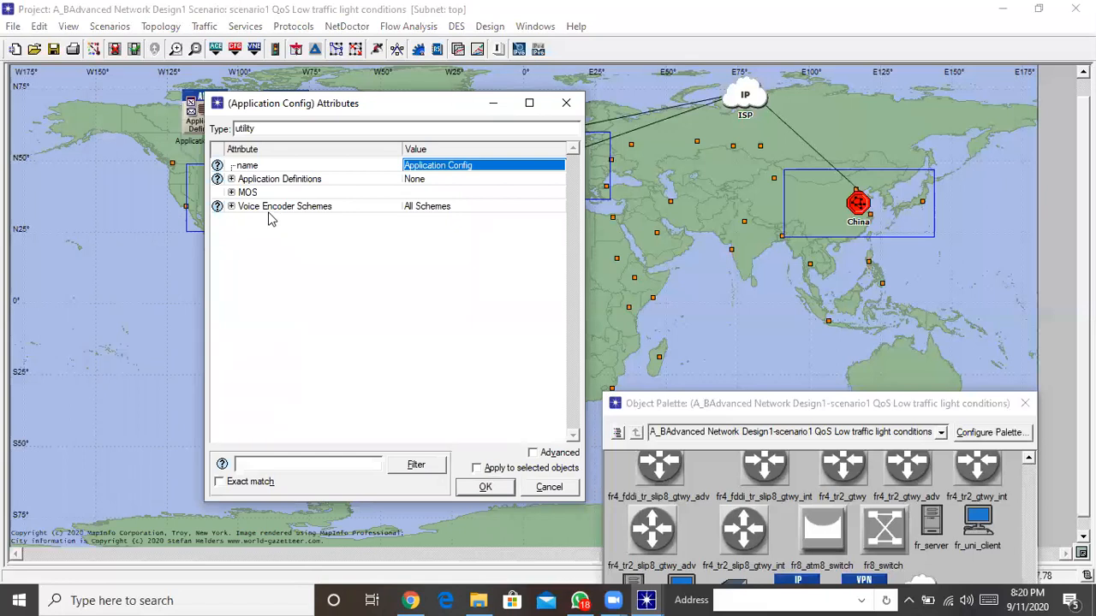
left_click(231, 179)
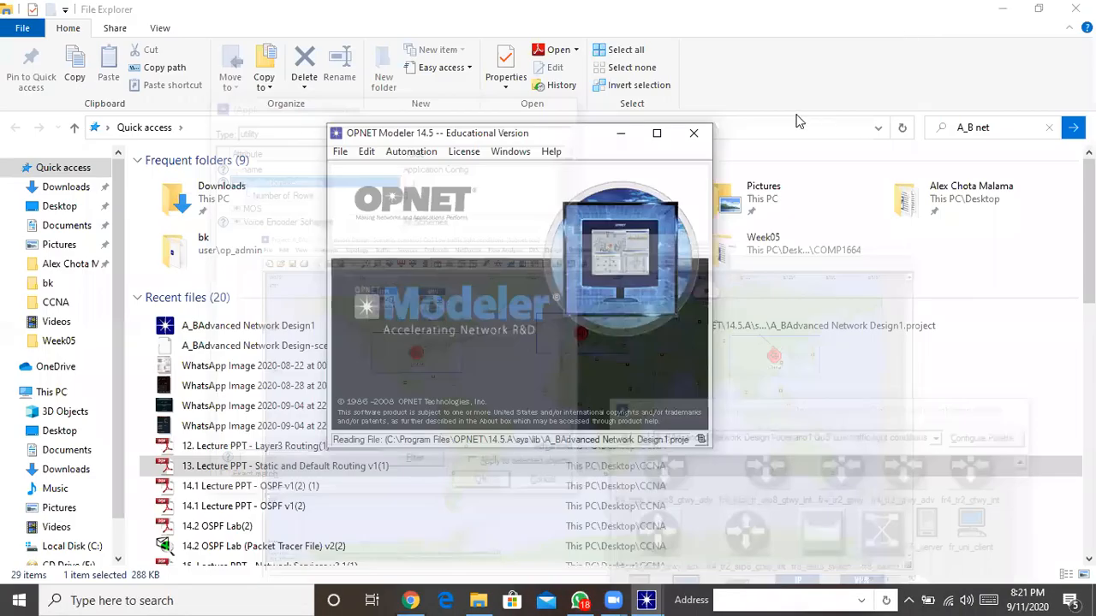
Step: Open the COMP1665 coursework document in Word from the COURSEWORKS JAN 2020 desktop folder and dismiss its recovery and navigation panes
left_click(1014, 8)
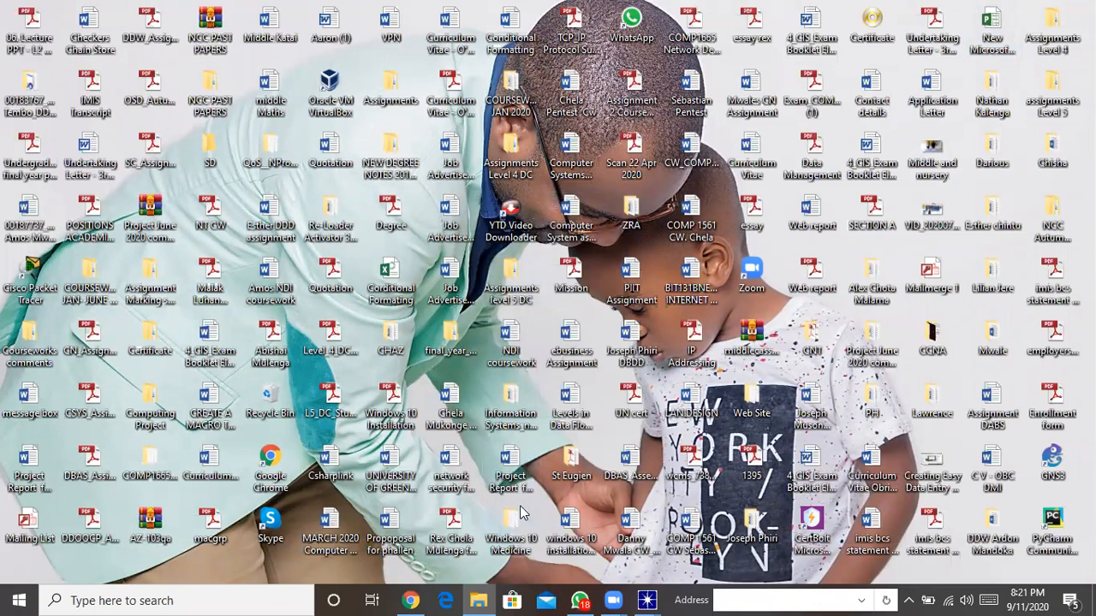
double_click(514, 84)
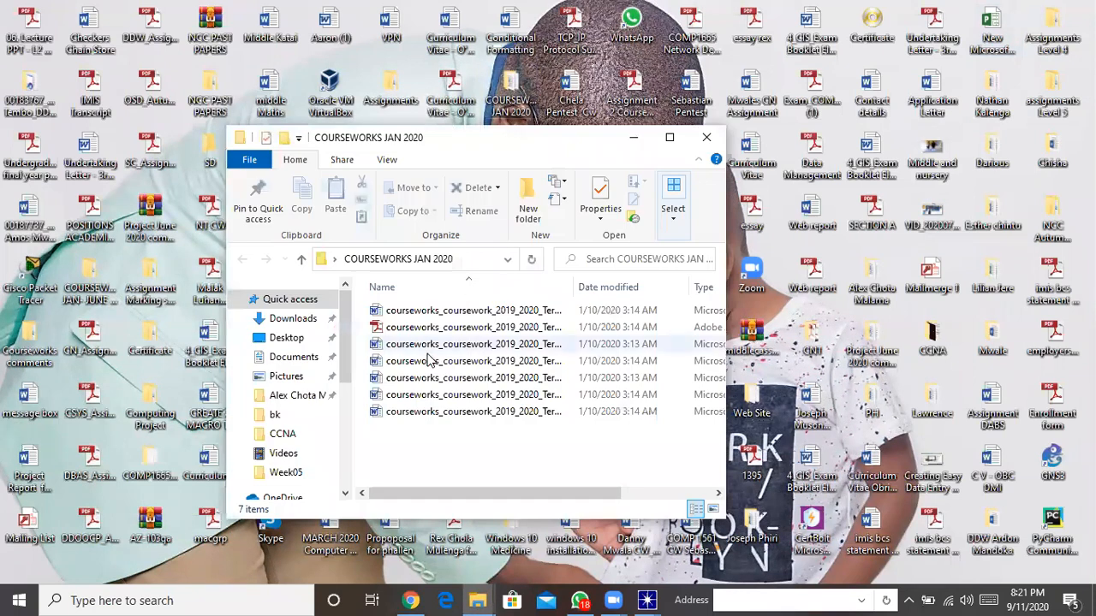
double_click(422, 363)
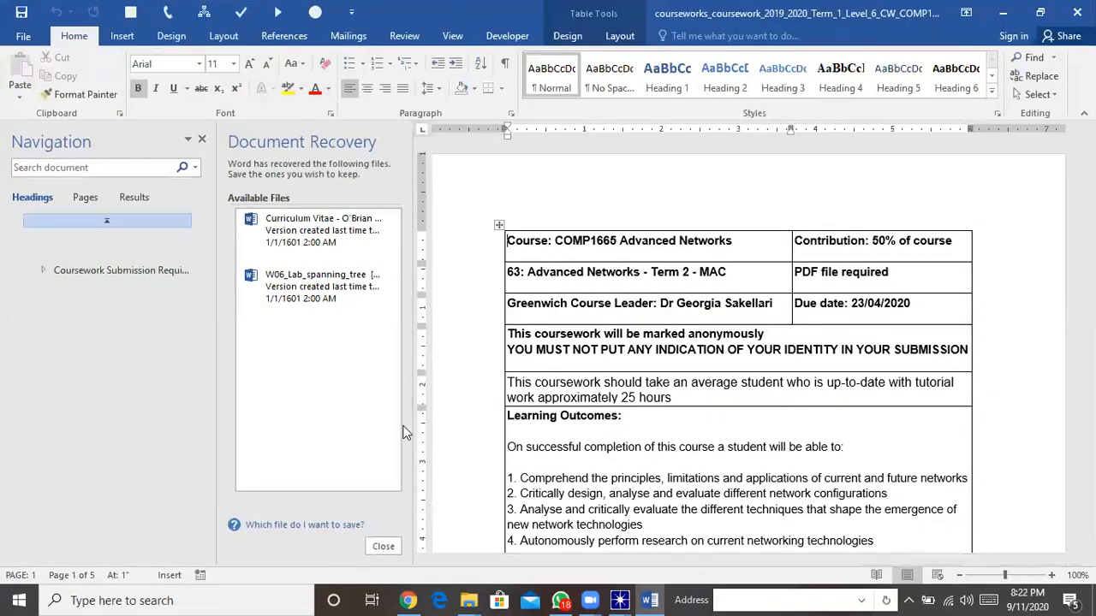
left_click(383, 546)
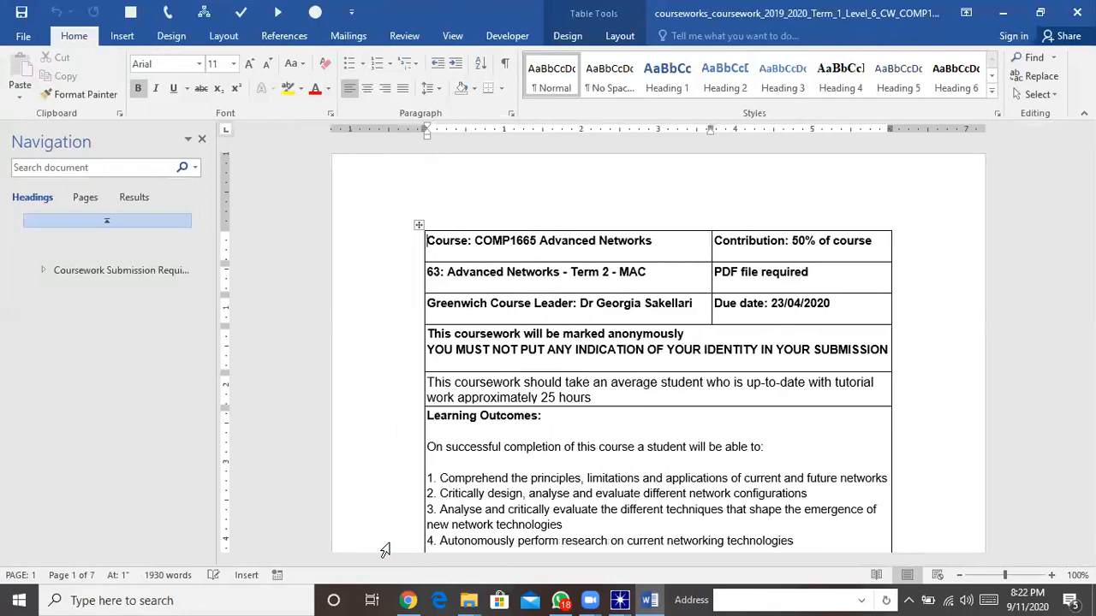
left_click(202, 139)
Step: Examine the applications required for the London, Boston and Beijing office LANs in the coursework document
left_click_drag(1088, 149, 1088, 318)
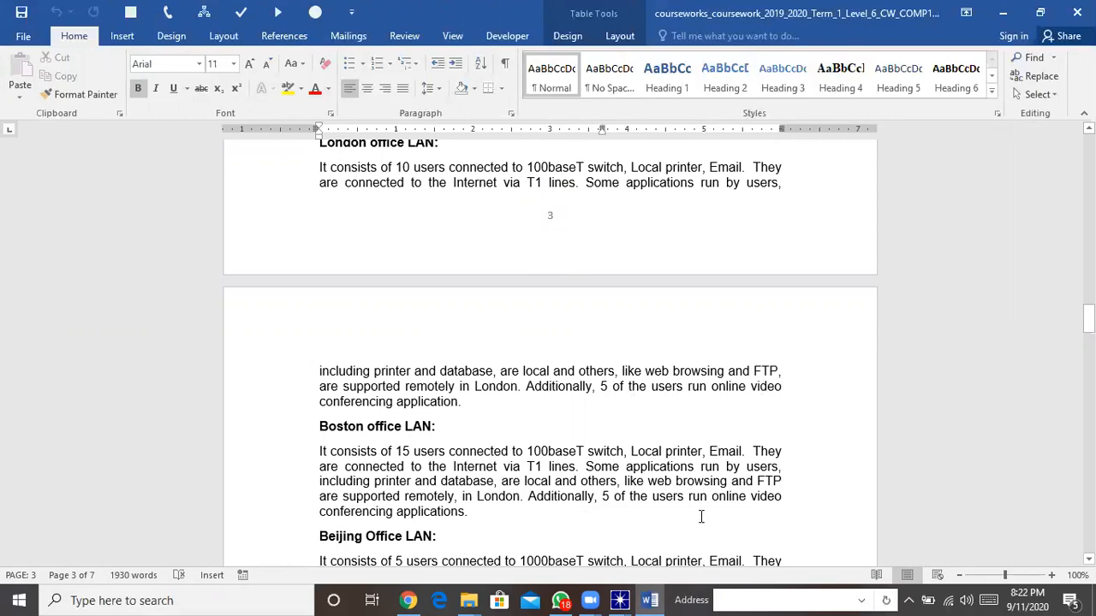
left_click_drag(757, 386, 812, 388)
left_click(807, 431)
scroll(858, 391, "down", 3)
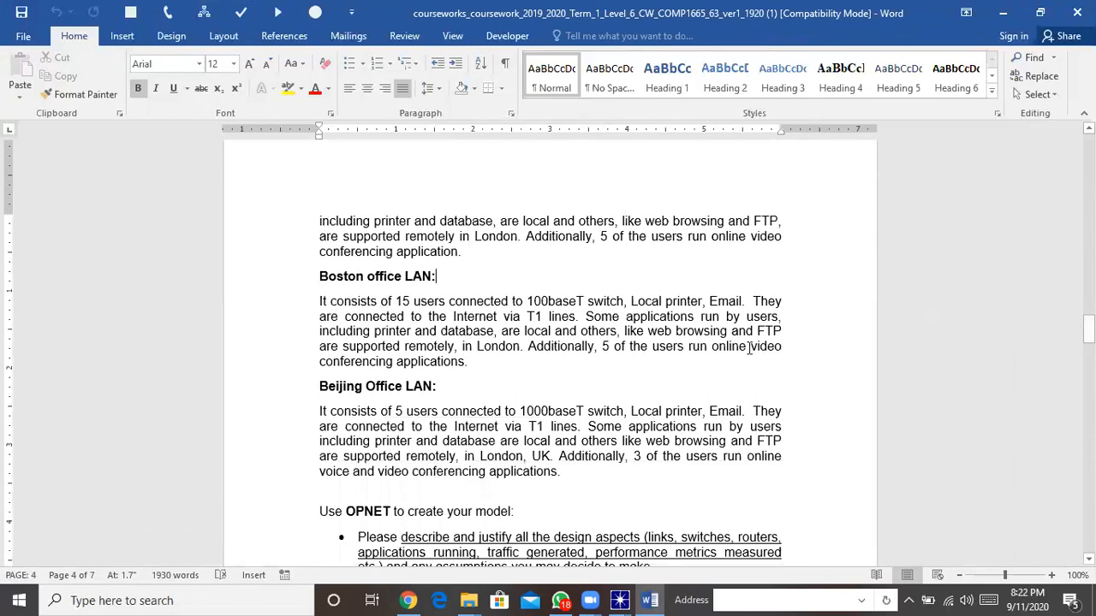
left_click_drag(752, 346, 793, 368)
left_click(650, 495)
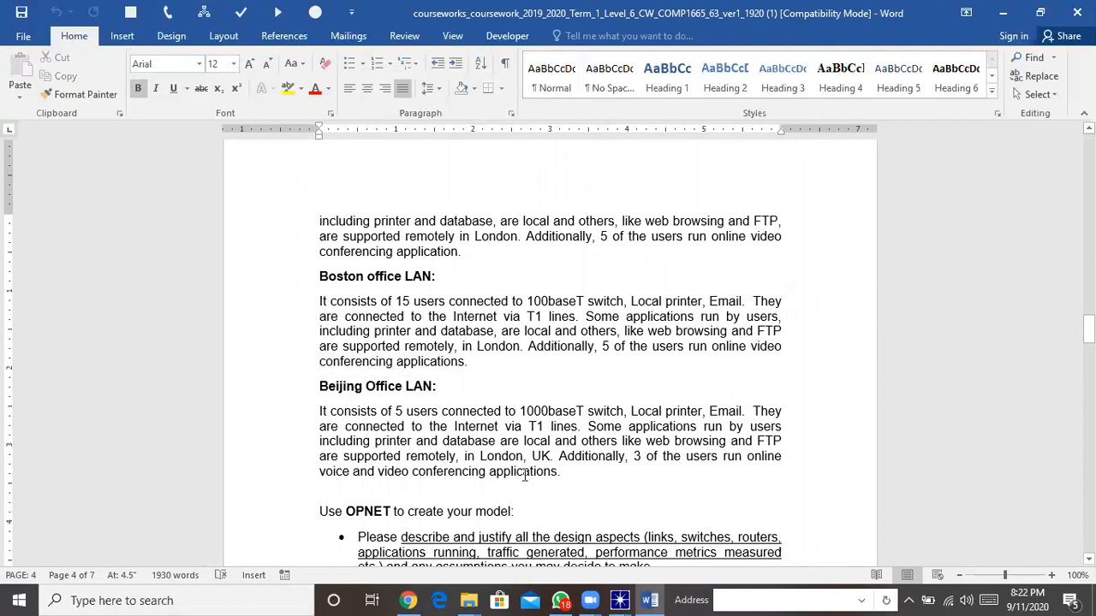
left_click_drag(319, 471, 409, 473)
left_click(569, 488)
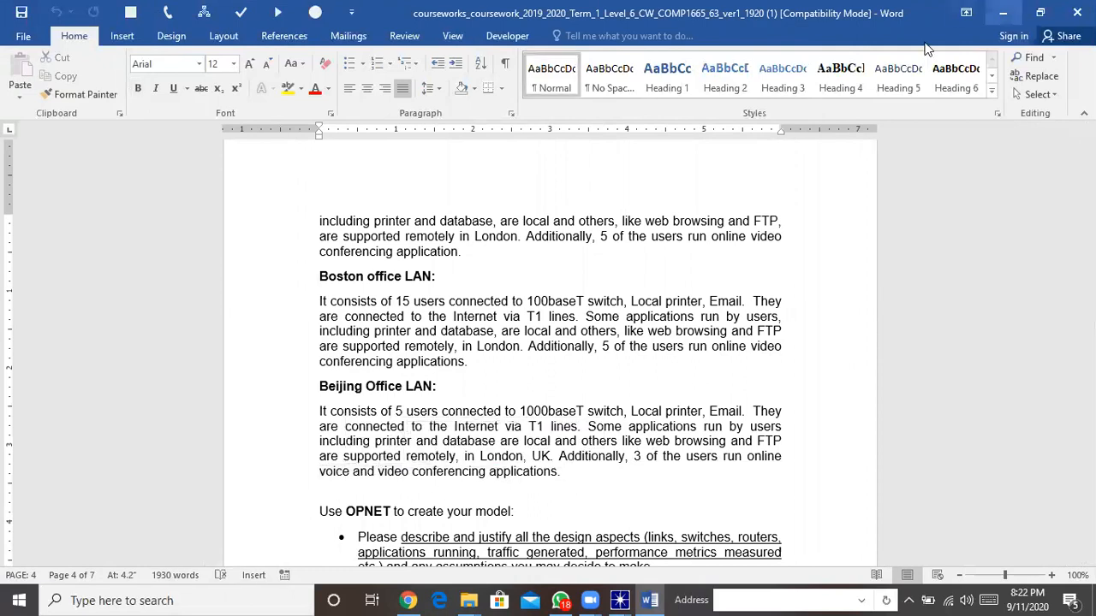
Step: Switch back to the OPNET project and set the Application Definitions' number of rows to 7
left_click(1003, 12)
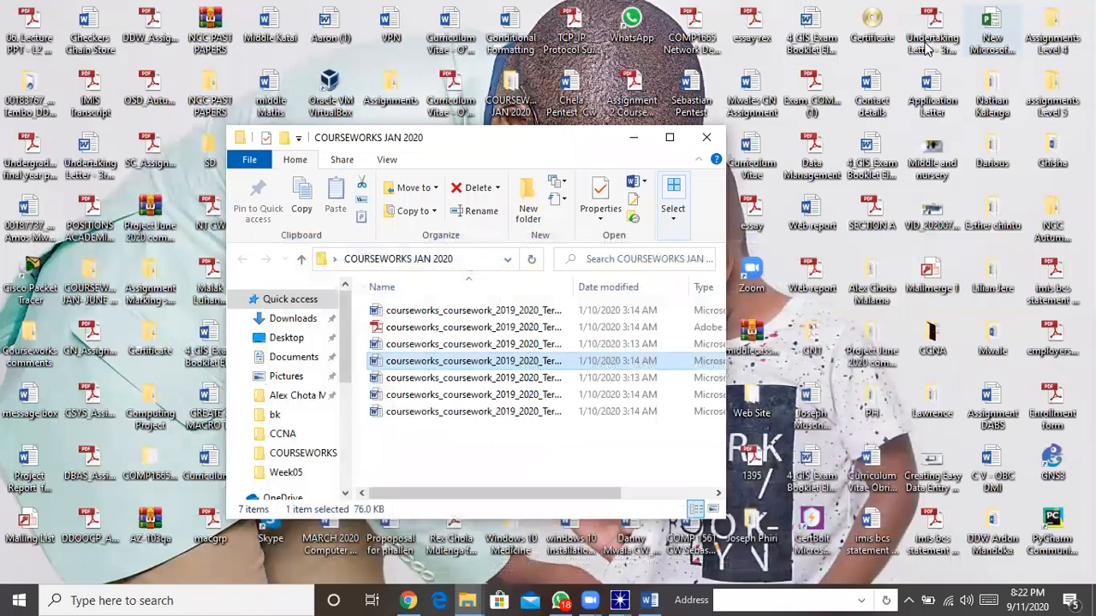
left_click(631, 138)
left_click(619, 600)
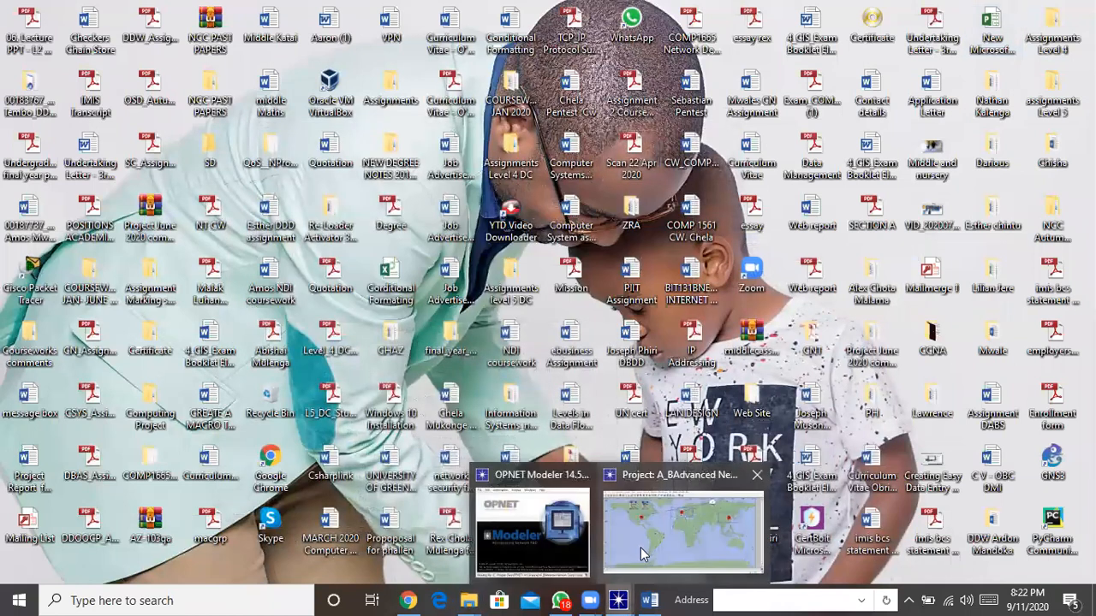
left_click(642, 547)
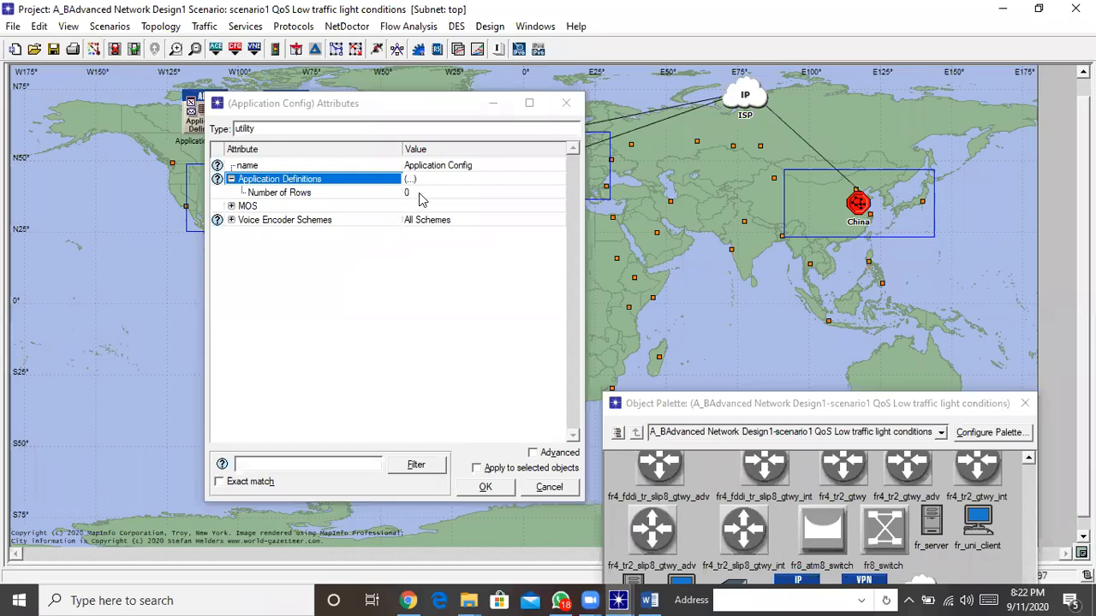
left_click(420, 195)
left_click(419, 256)
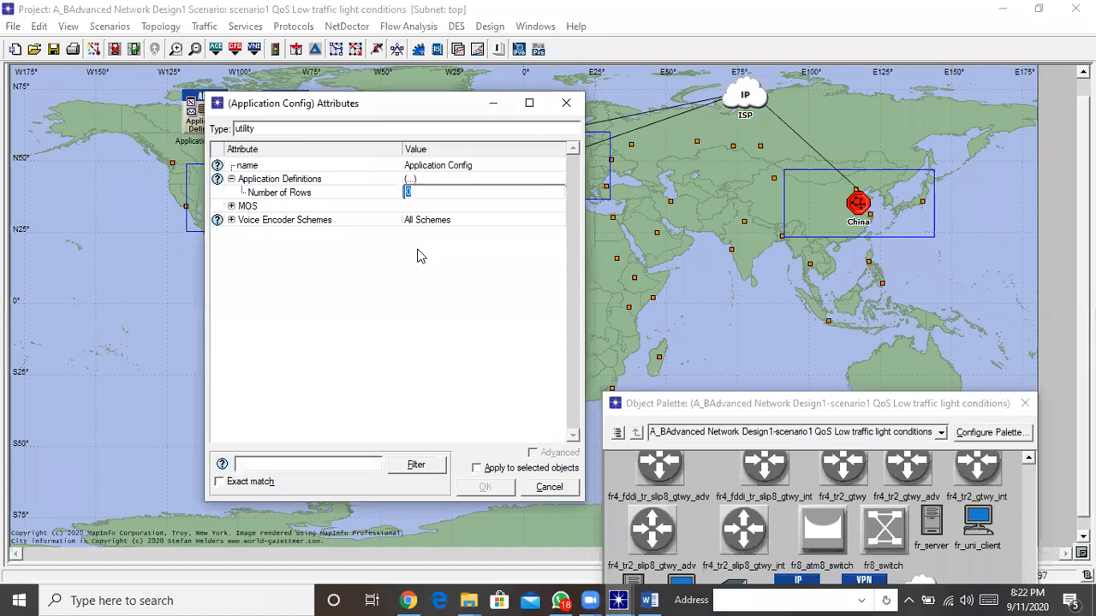
type("7")
left_click(389, 199)
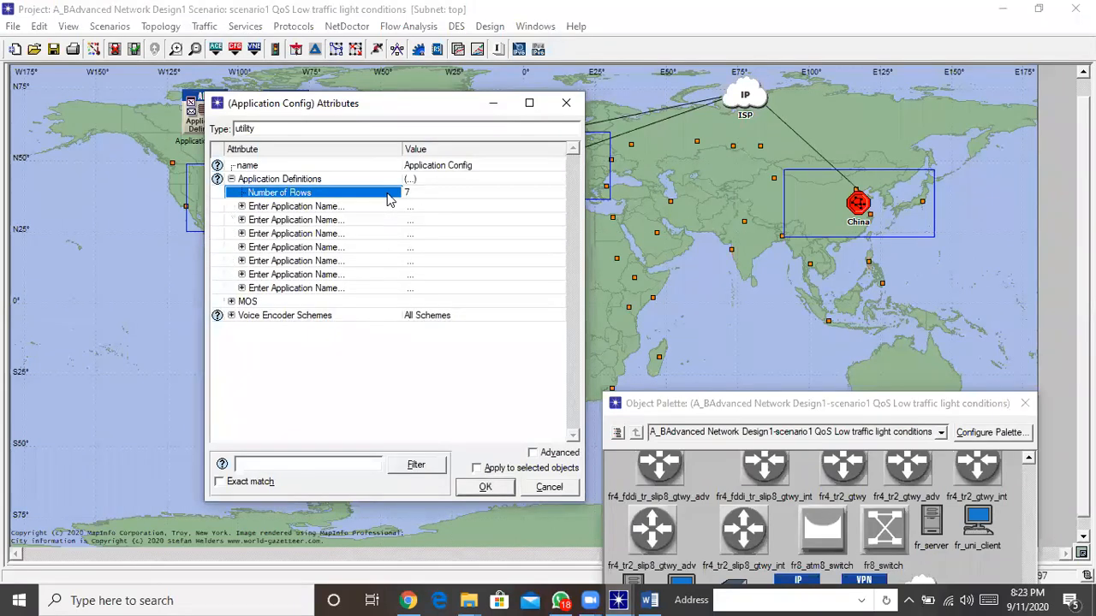
Step: Expand the first application row and its description, and name the application "Database Light"
left_click(242, 207)
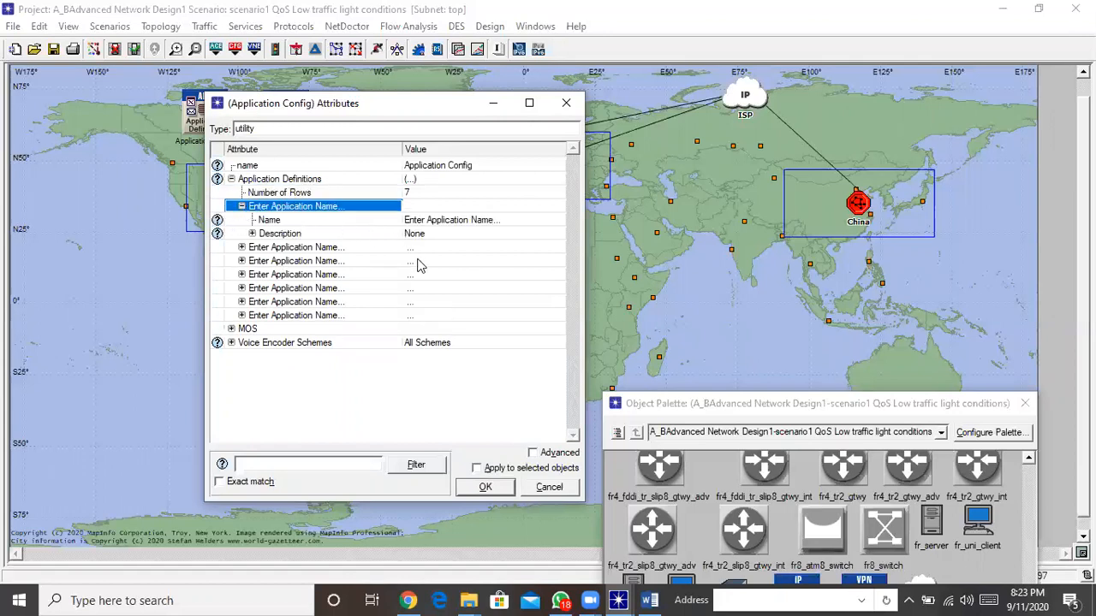
left_click(252, 234)
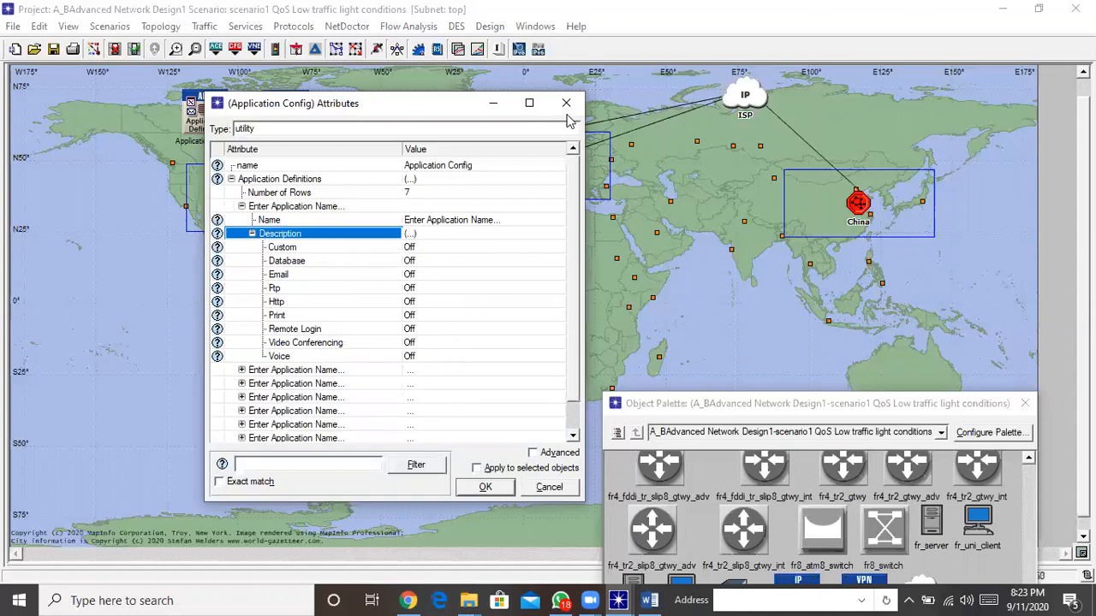
left_click(505, 221)
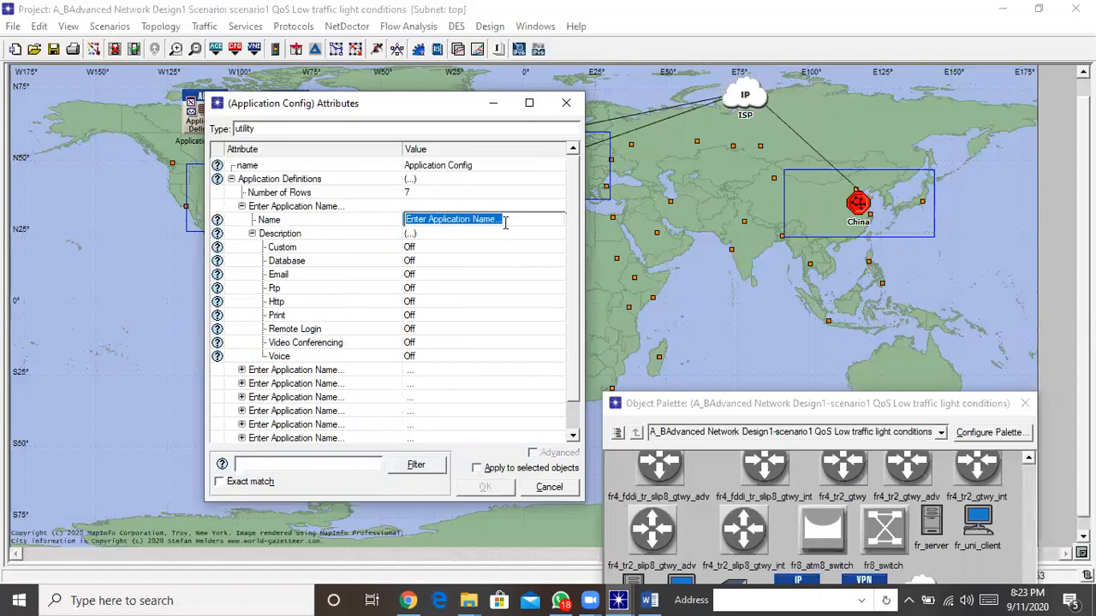
type("Database")
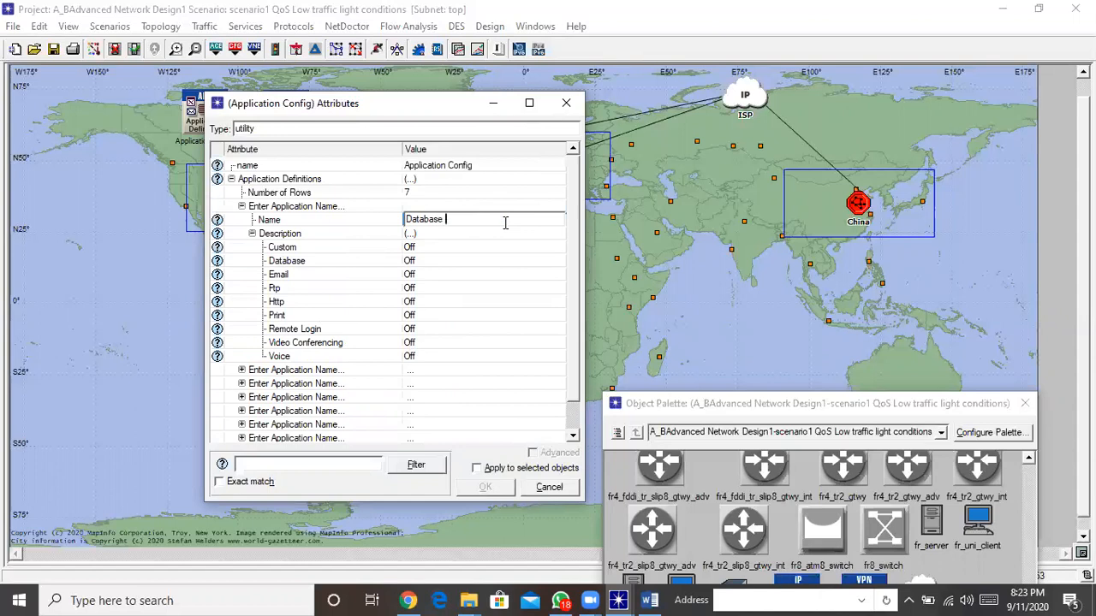
type("ght")
left_click(379, 225)
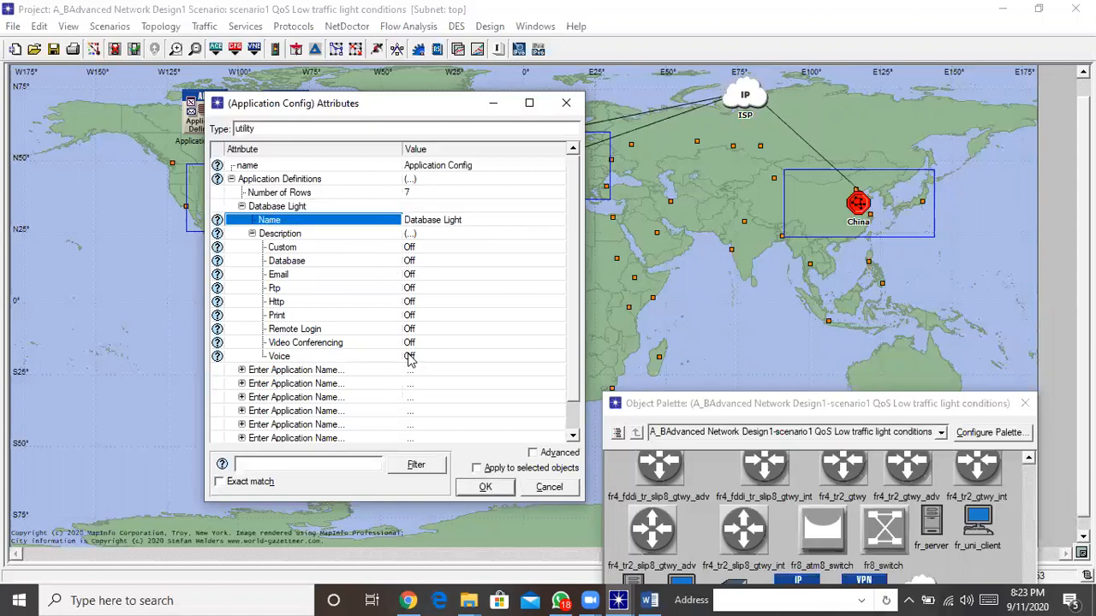
Step: Set Database to Low Load in the first application's description
mouse_move(409, 359)
mouse_move(413, 267)
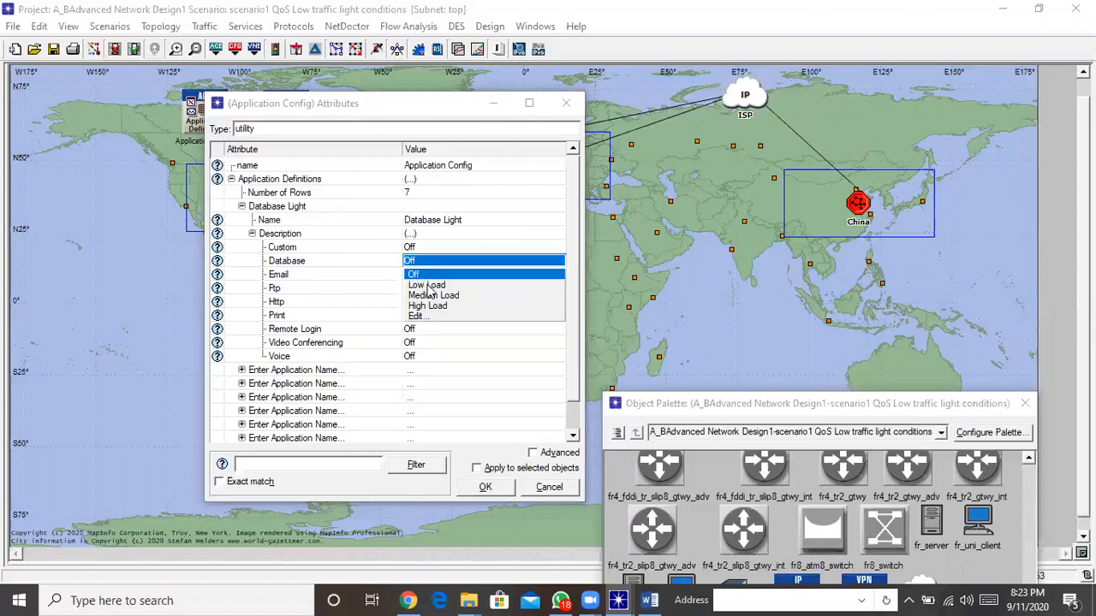
left_click(428, 286)
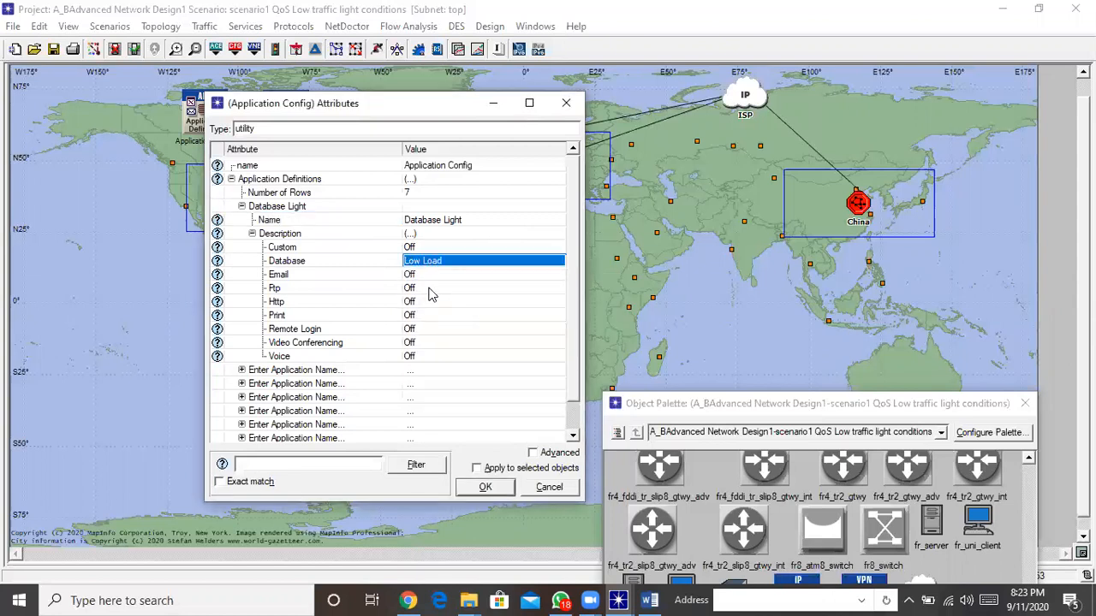
Step: Rename the first application to "Database Lowload"
left_click(469, 219)
left_click(469, 219)
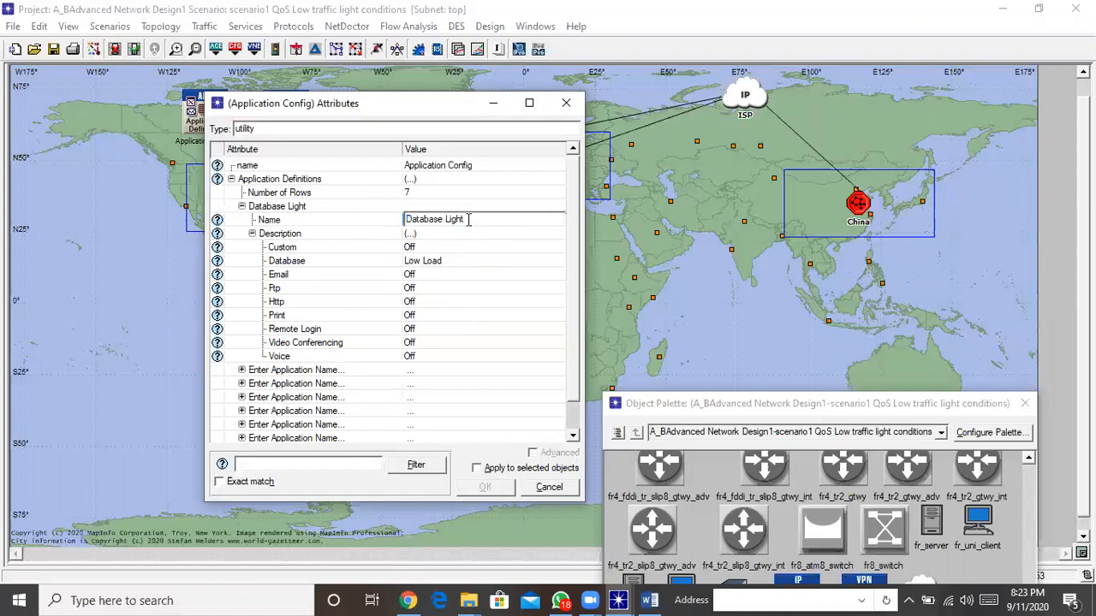
key("BackSpace")
key("BackSpace")
type("owload")
left_click(380, 221)
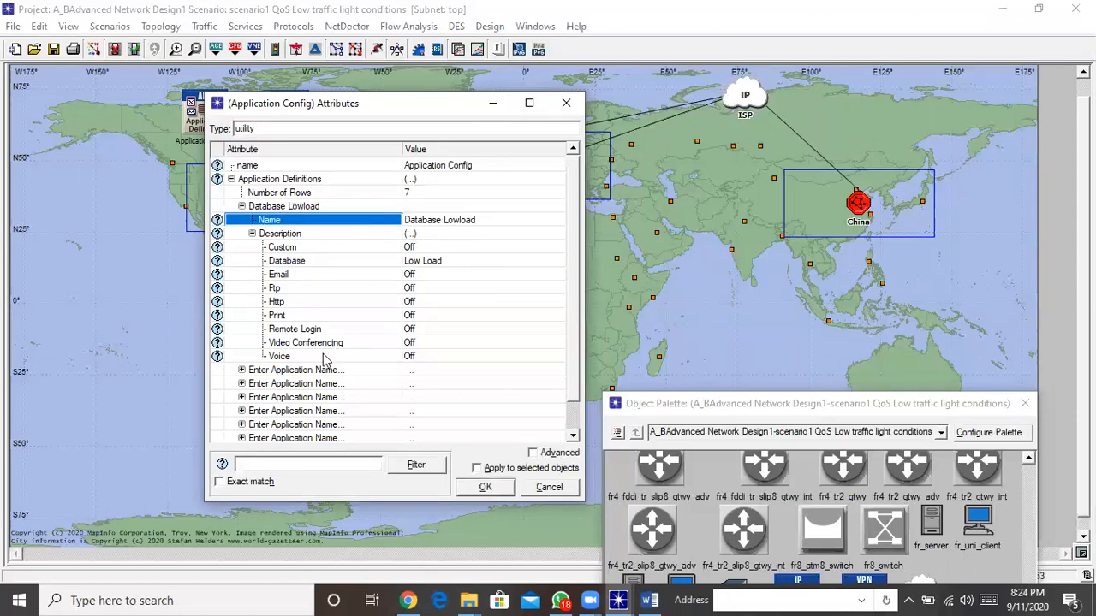
Step: In the second application row, set Database to High Load and name the application "Database High Load"
left_click(241, 370)
left_click(253, 398)
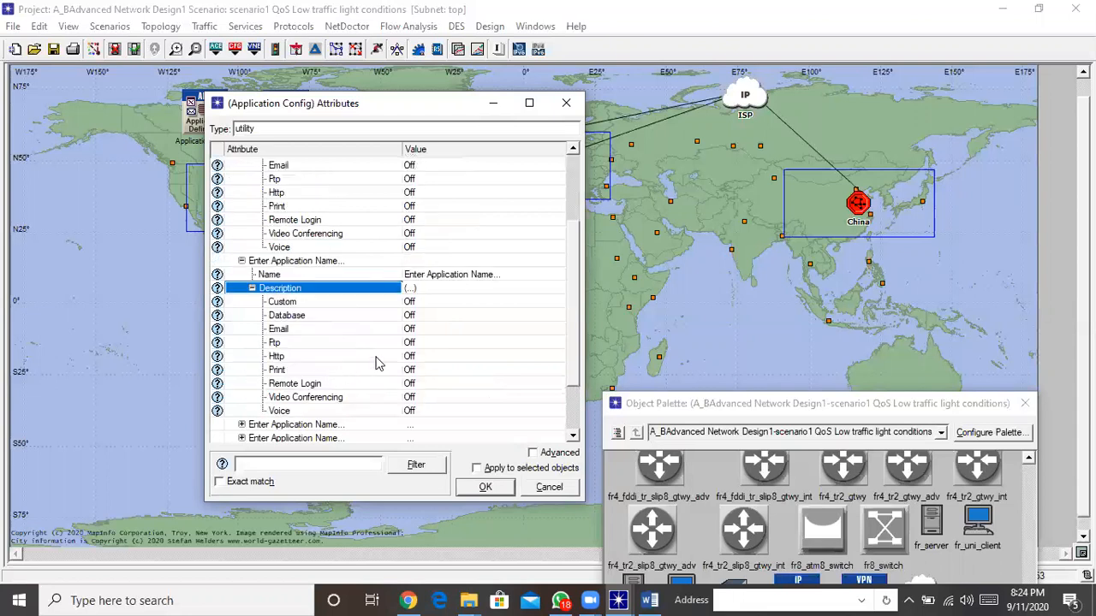
left_click(417, 319)
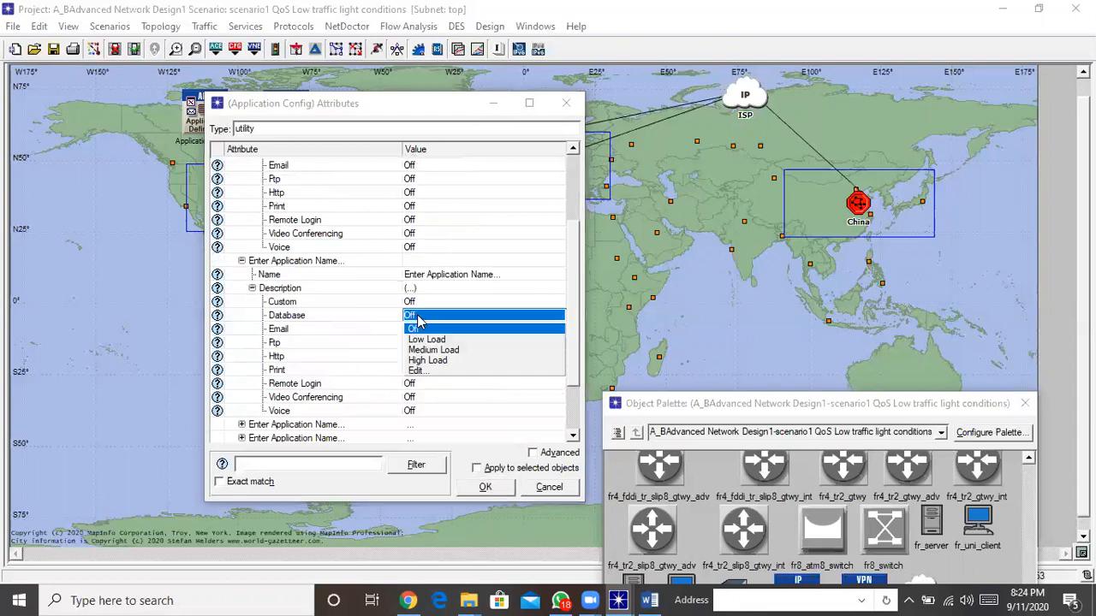
left_click(427, 361)
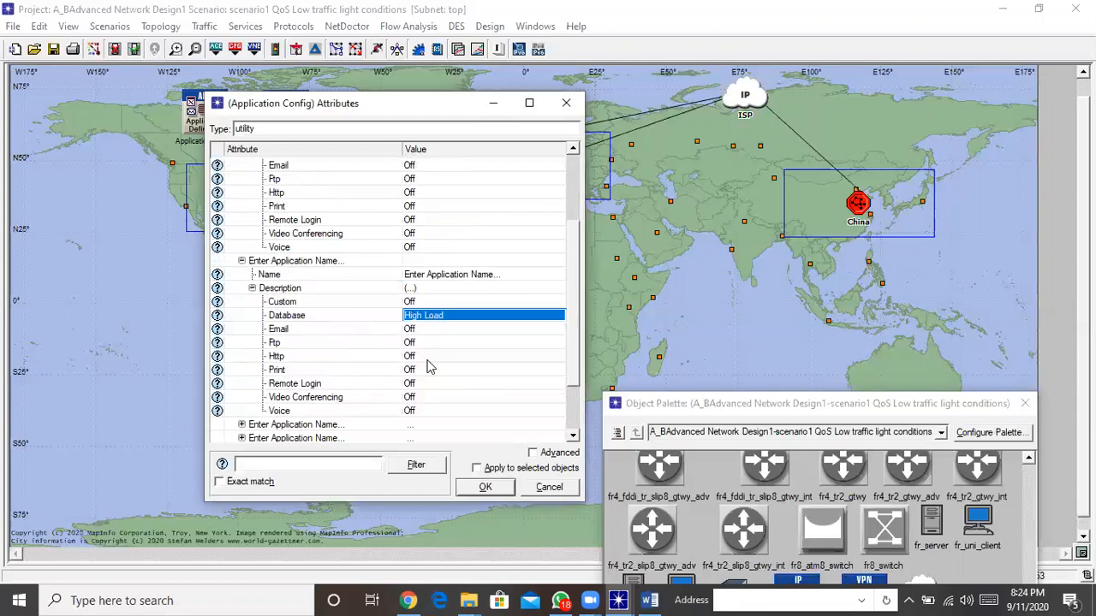
left_click(506, 273)
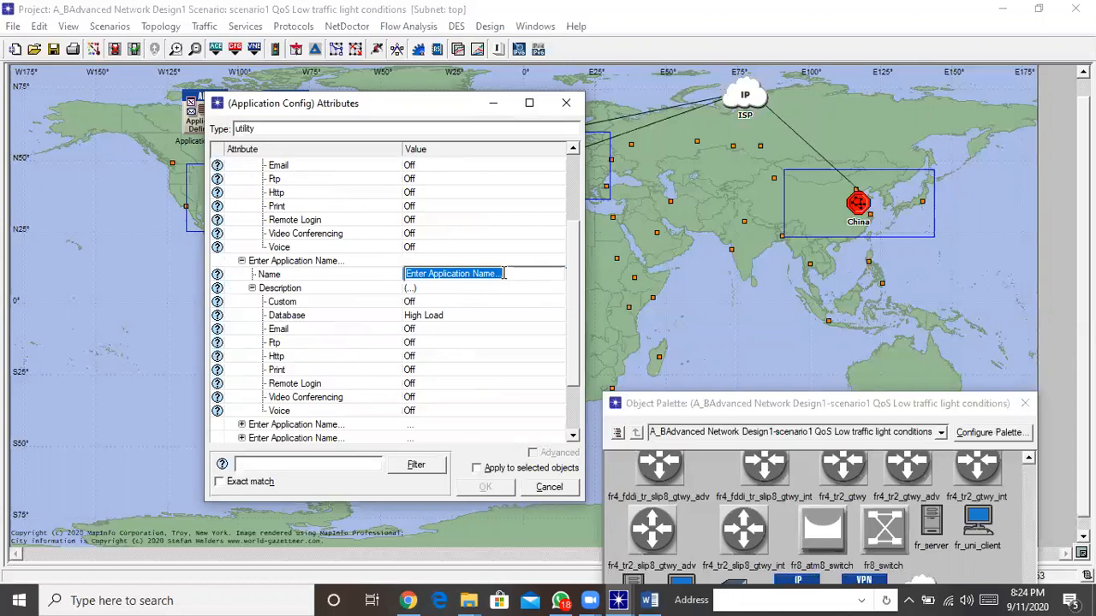
type("Database")
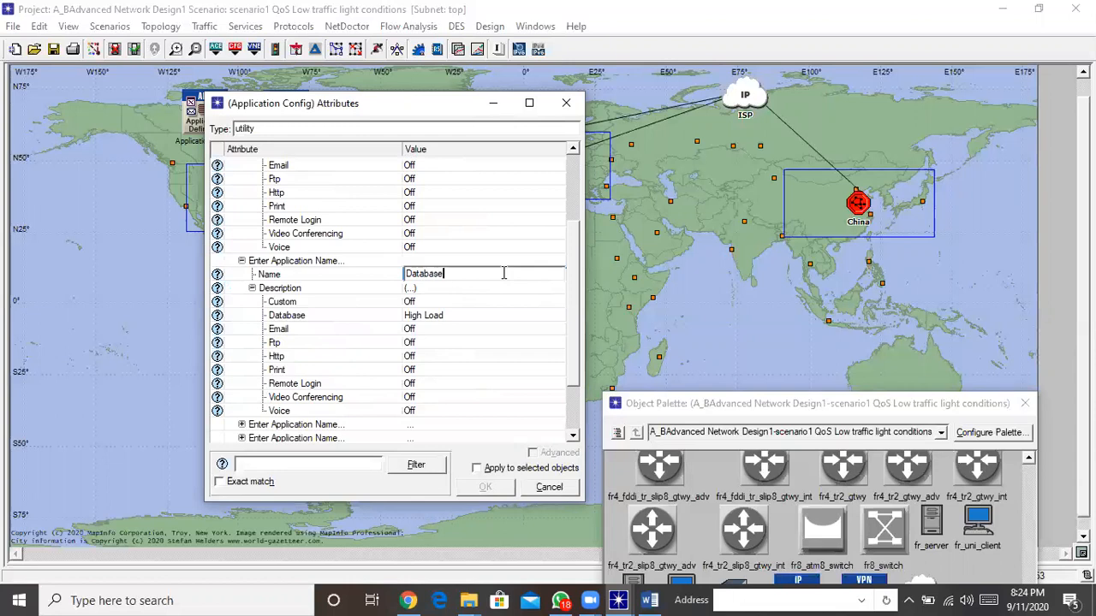
type("High Load")
left_click(380, 276)
Step: In the third application row, set Email to Low Load and name the application "Email Low Load"
scroll(578, 247, "down", 5)
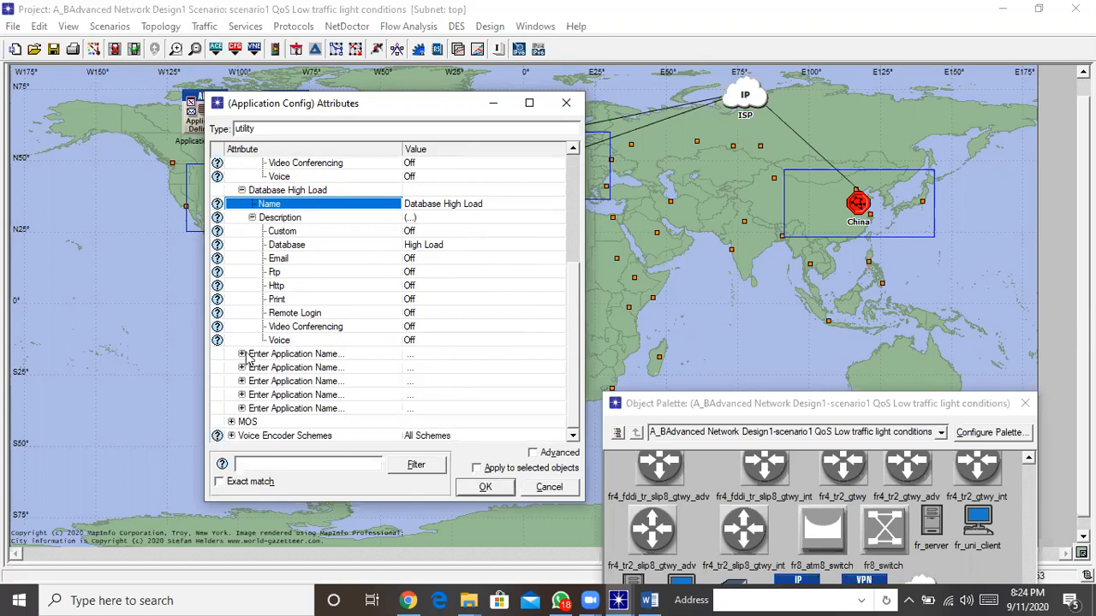
left_click(242, 354)
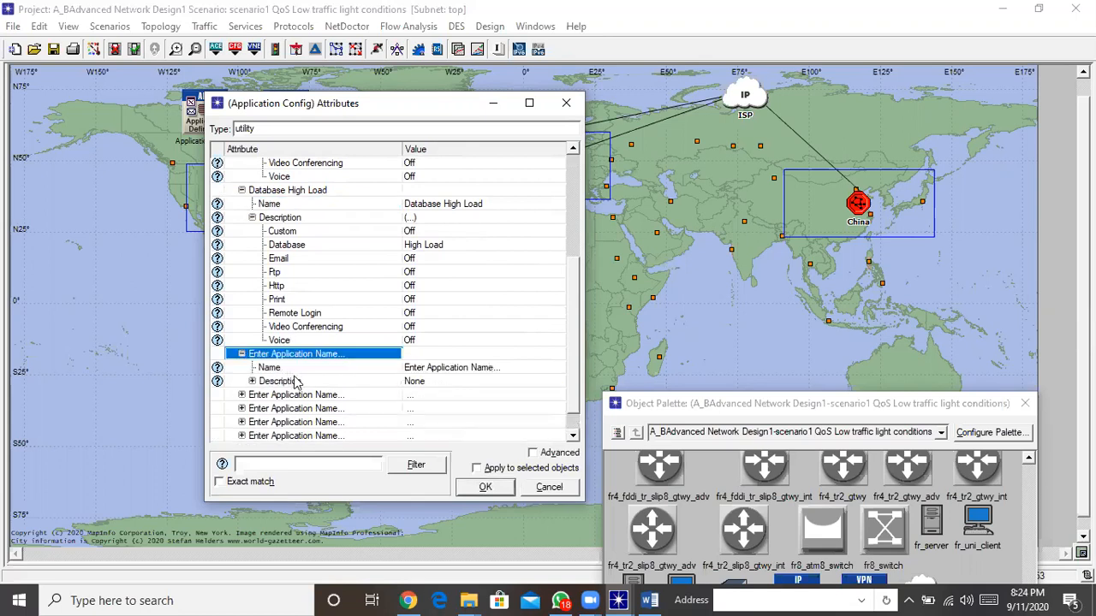
left_click(252, 382)
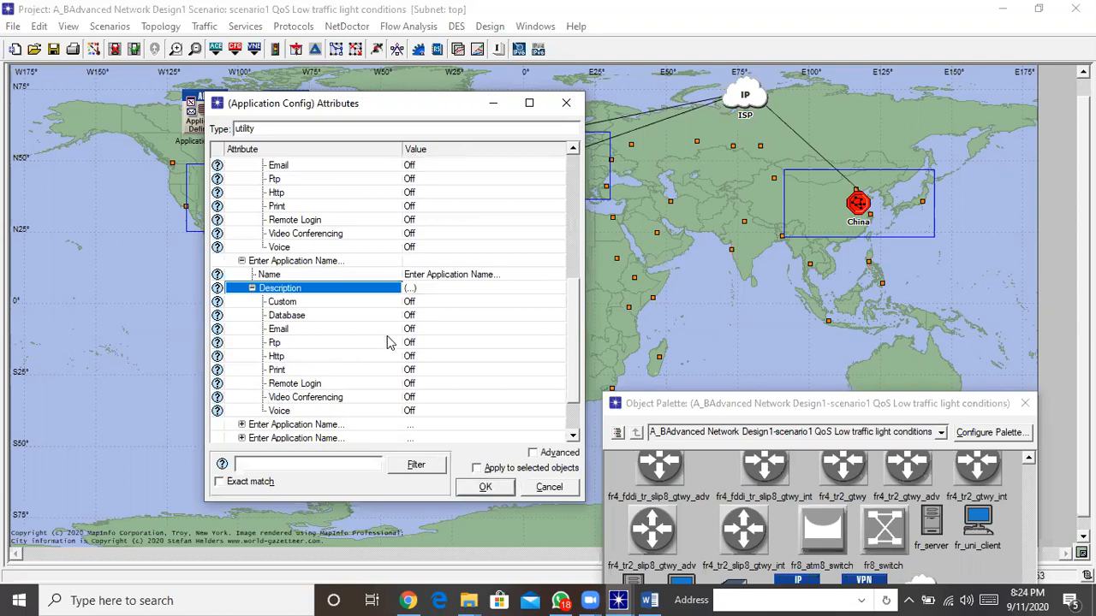
left_click(415, 333)
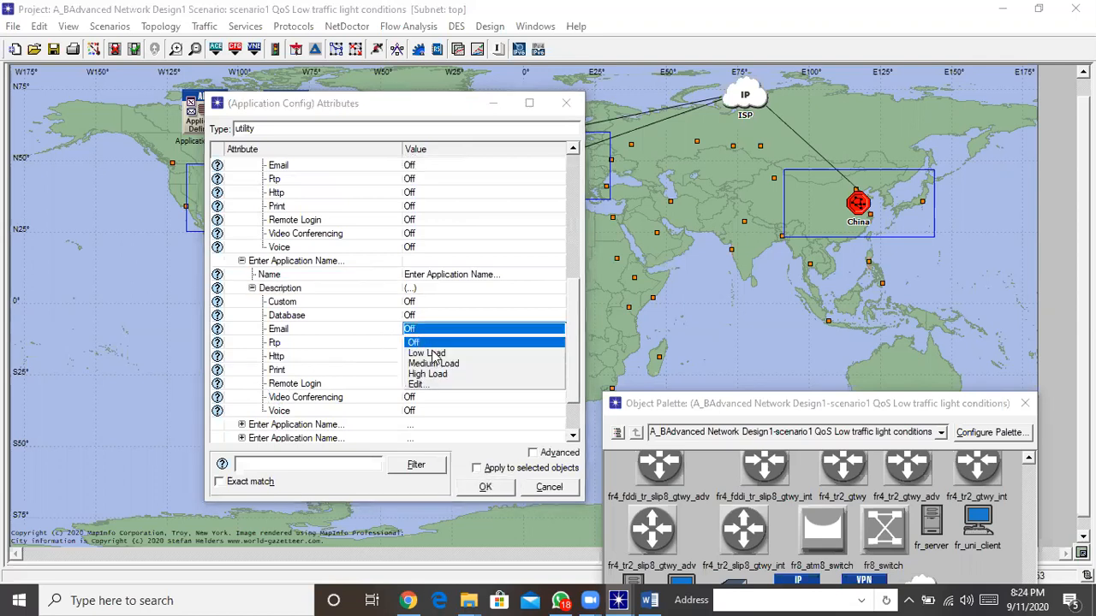
left_click(427, 353)
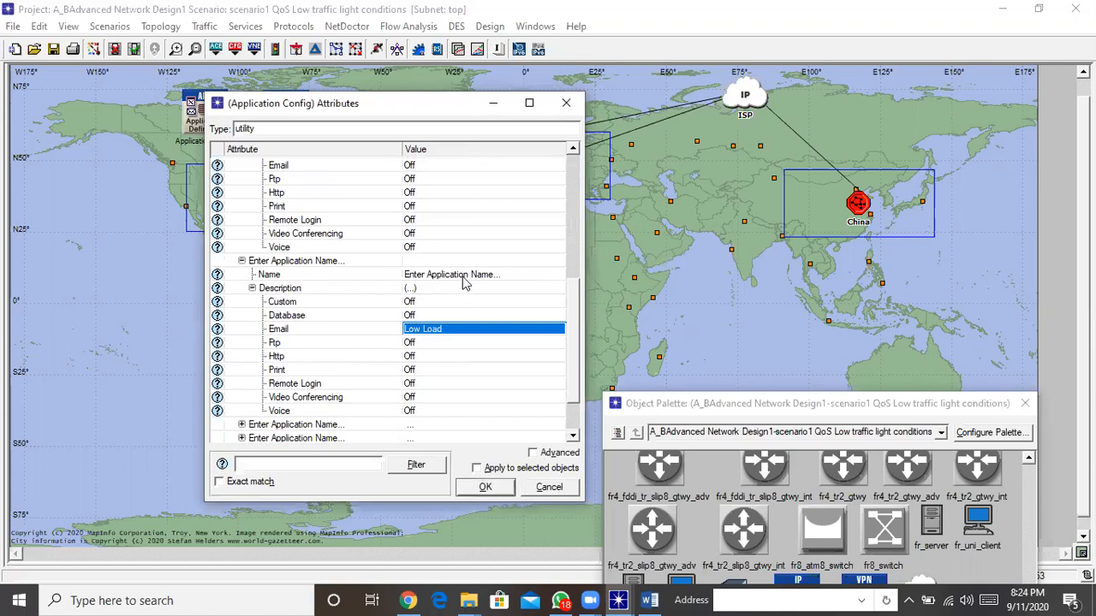
left_click(476, 274)
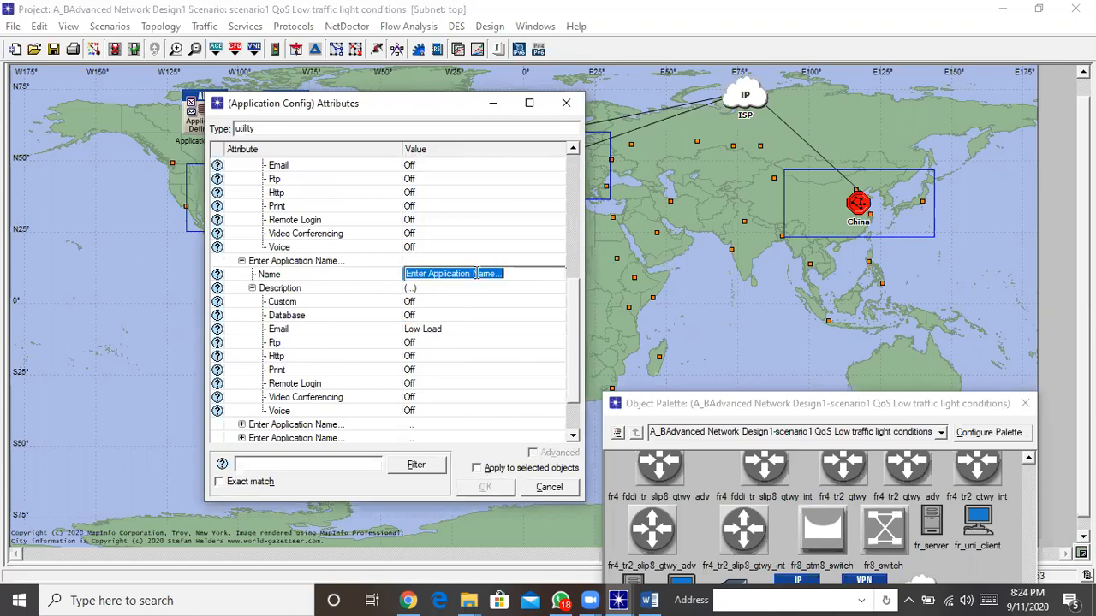
type("Email")
type("Low Load")
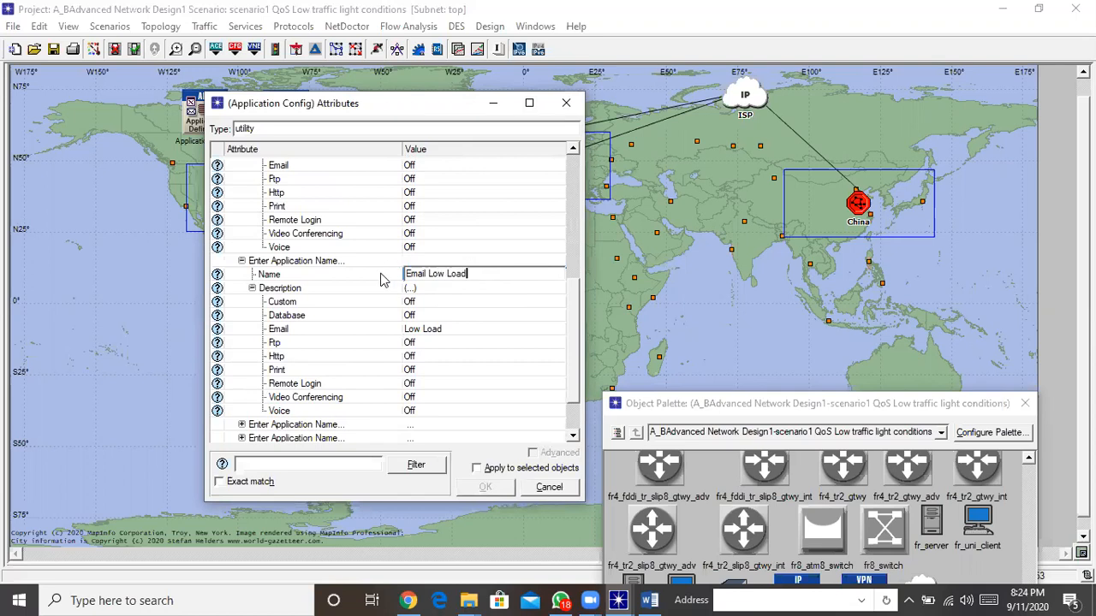
left_click(379, 275)
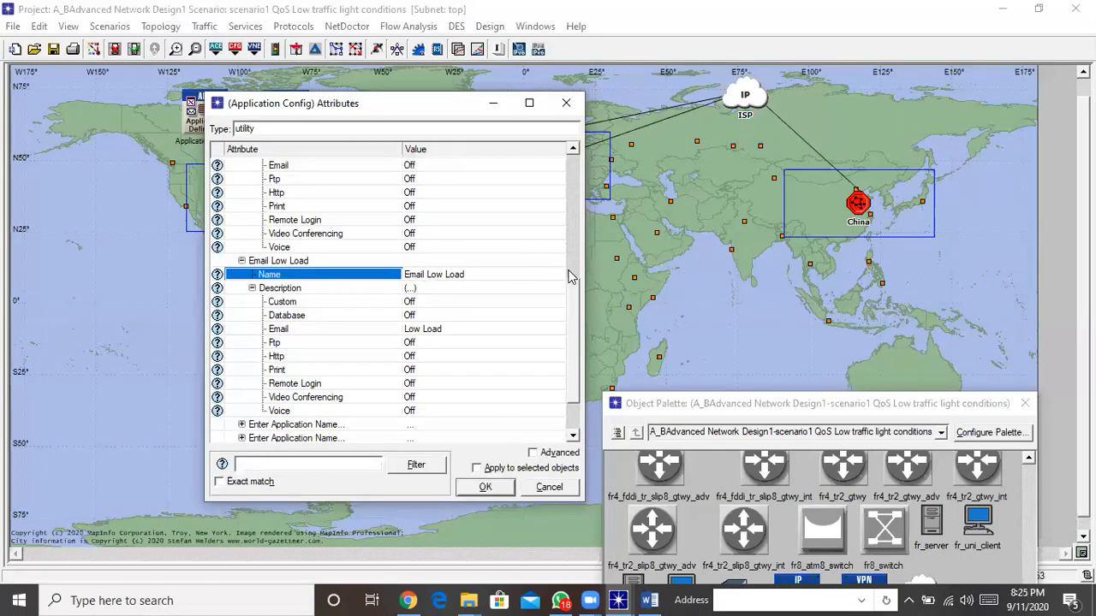
Step: In the fourth application row, set Email to High Load and name the application "Email High Load"
left_click_drag(572, 288, 578, 333)
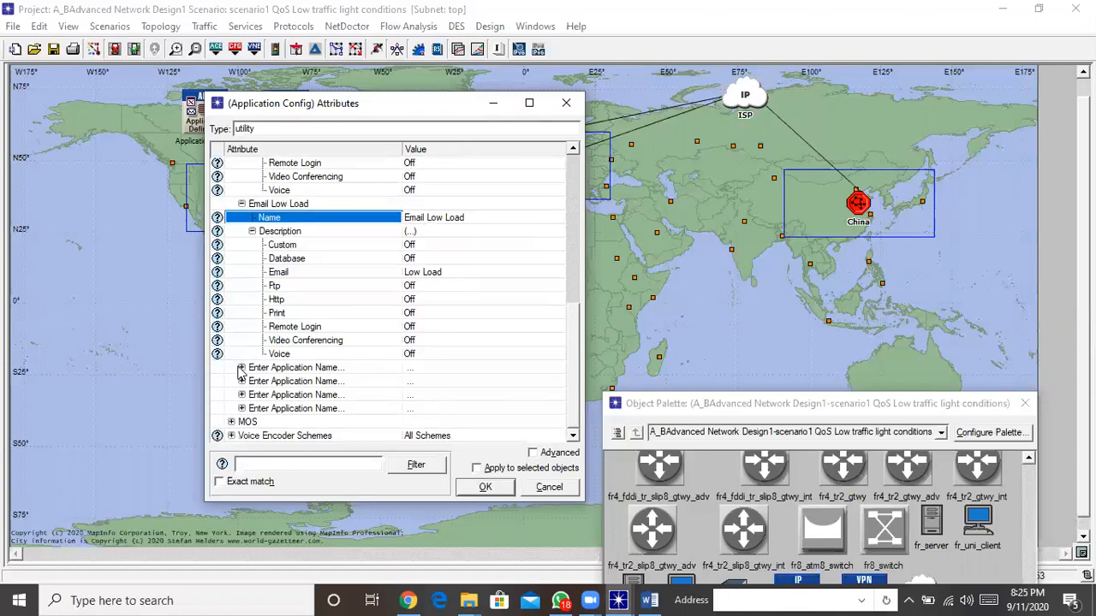
left_click(241, 368)
left_click(251, 395)
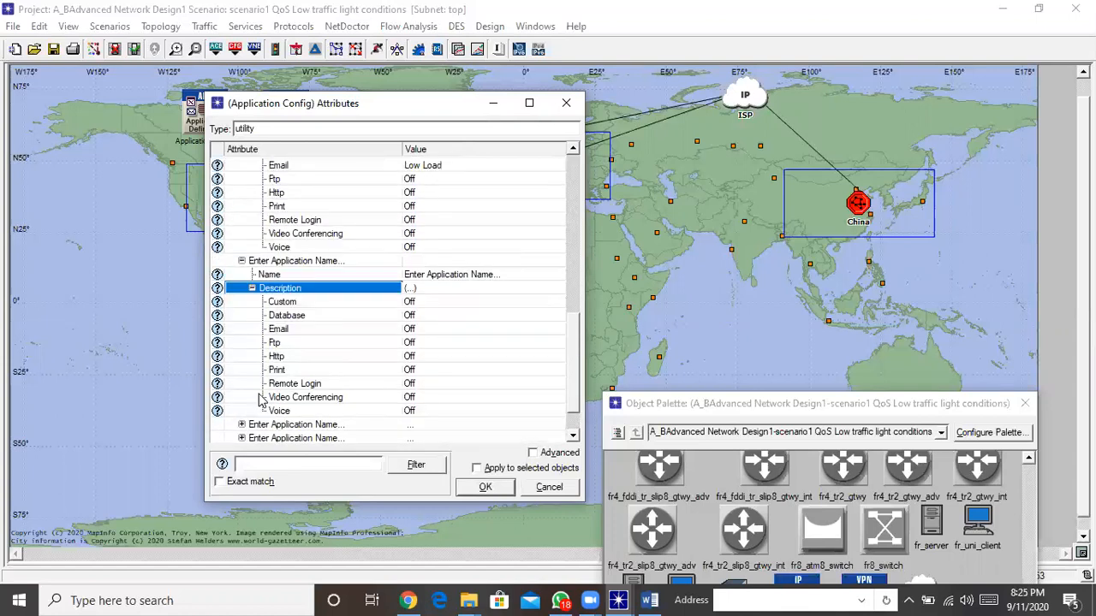
left_click(420, 331)
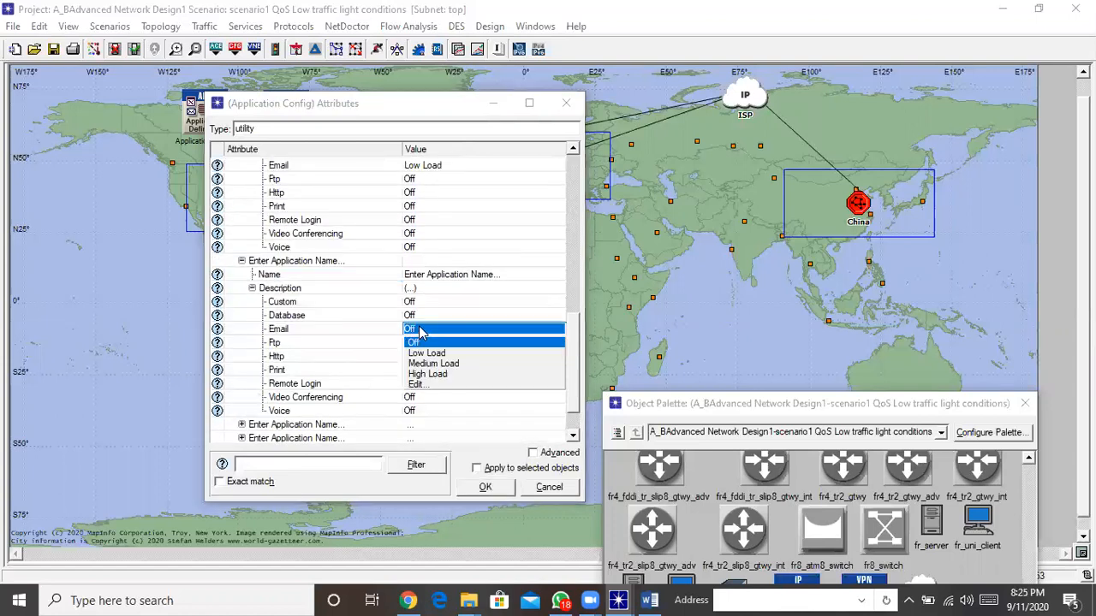
left_click(428, 376)
left_click(506, 274)
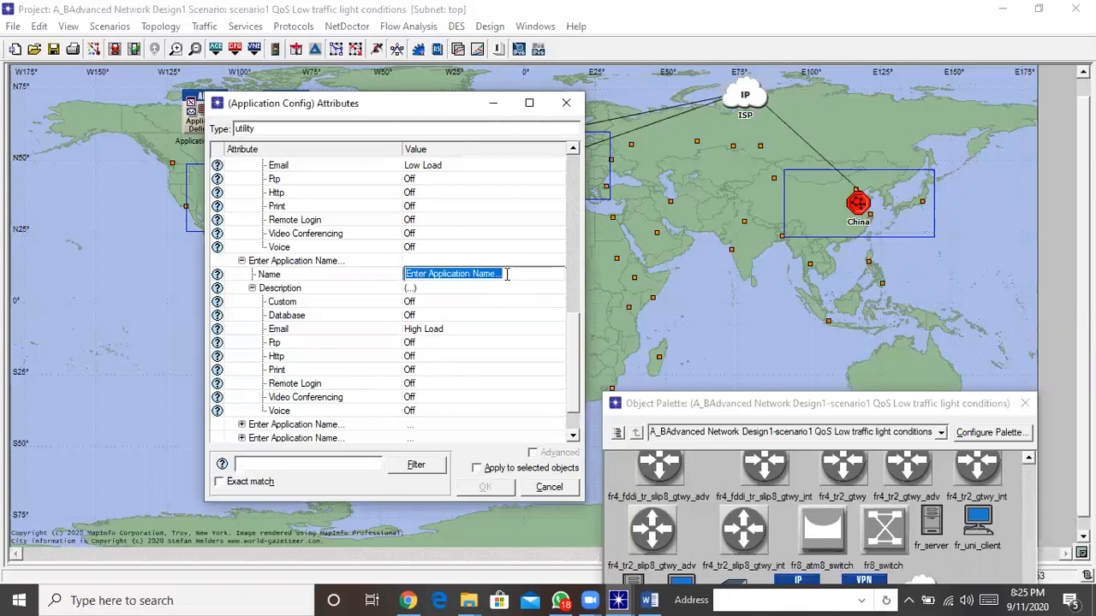
type("Emai")
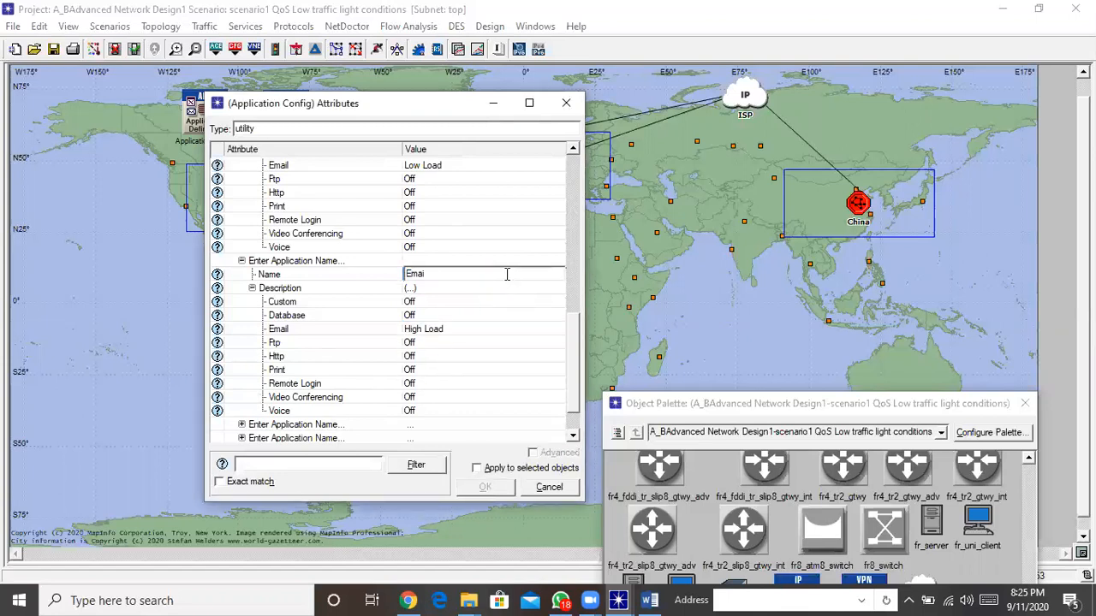
type("l High Load")
left_click(379, 275)
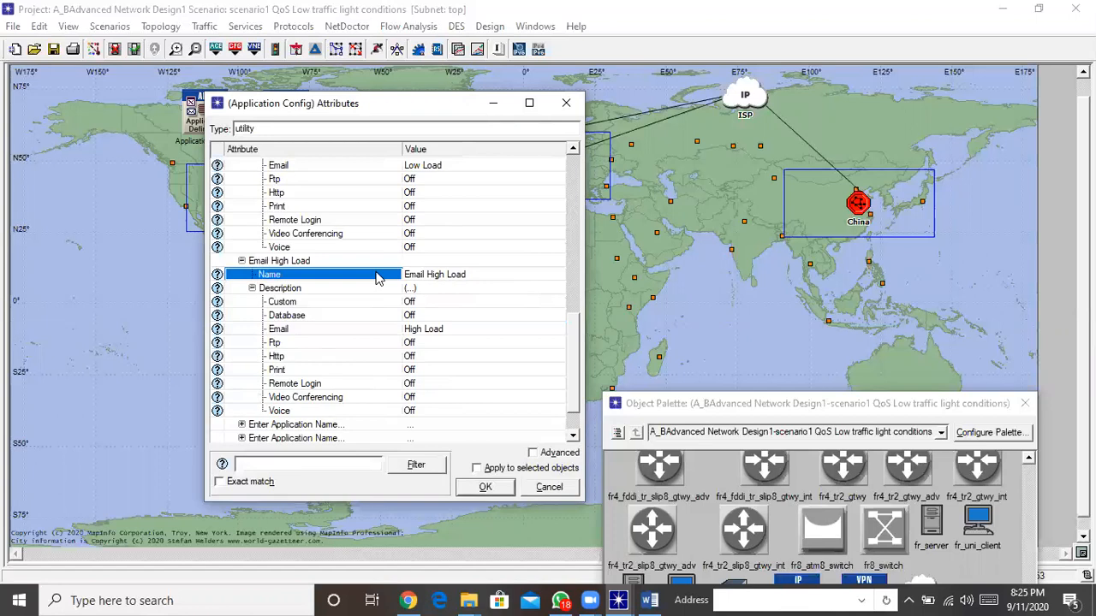
Step: In the fifth application row, set Ftp to Low Load and name the application "FTP Low Load"
scroll(573, 343, "down", 1)
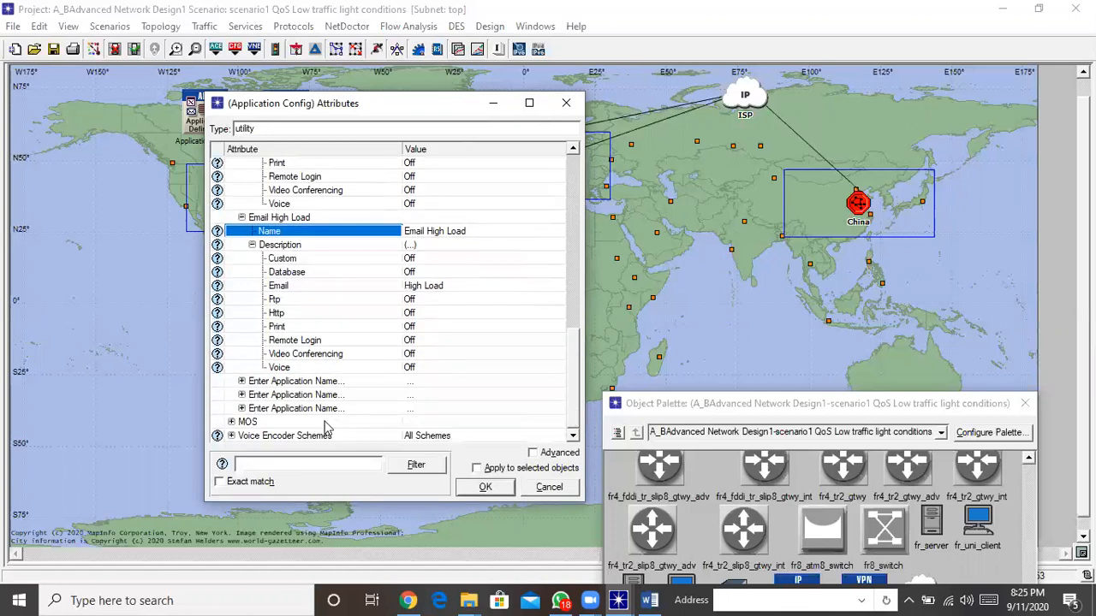
left_click(241, 381)
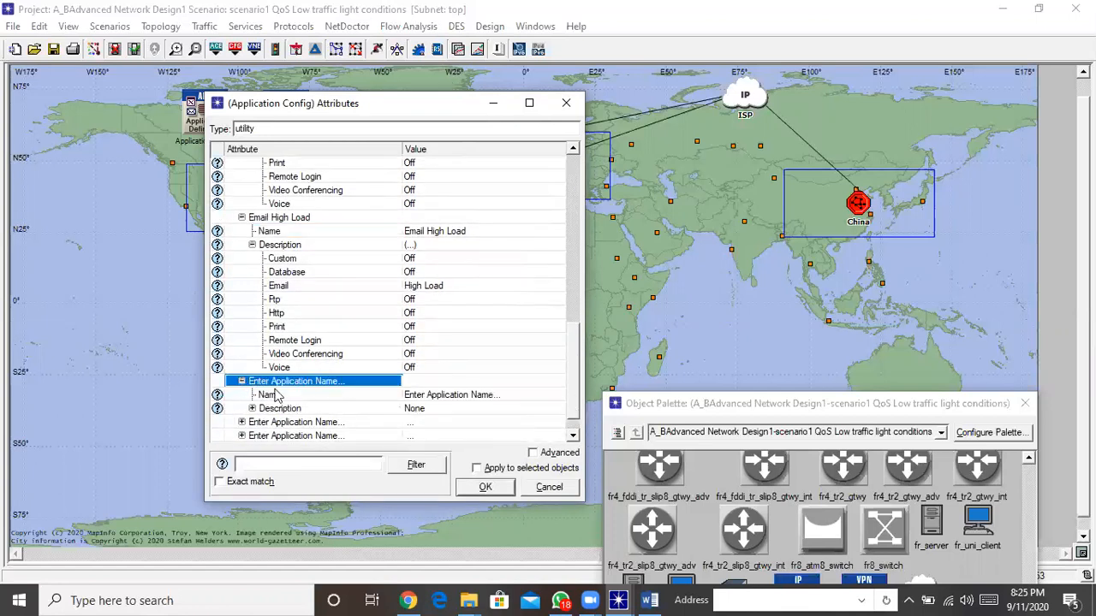
left_click(253, 409)
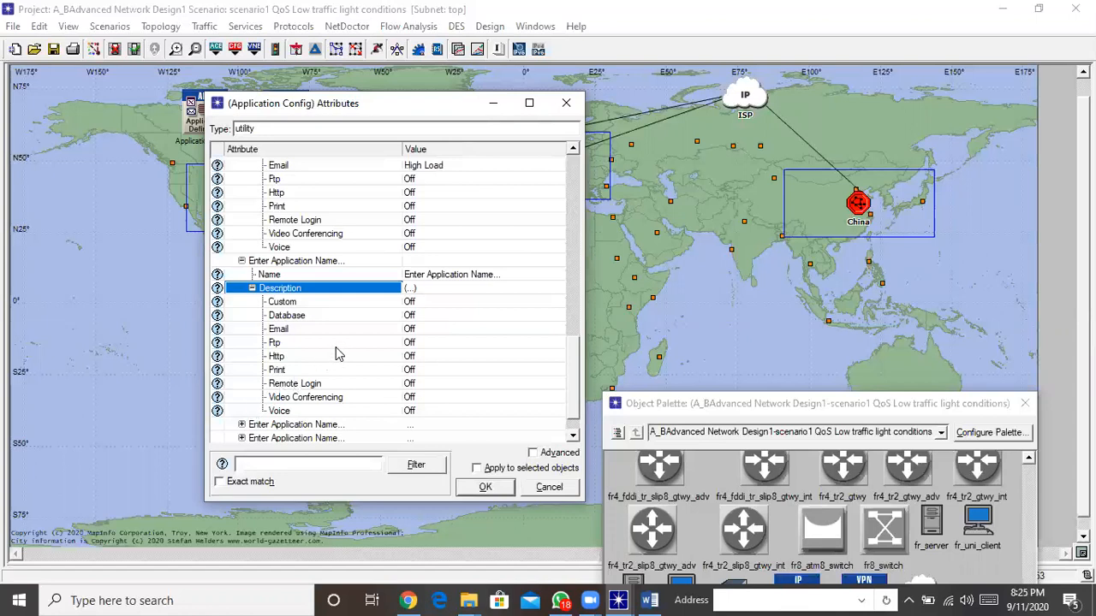
left_click(410, 343)
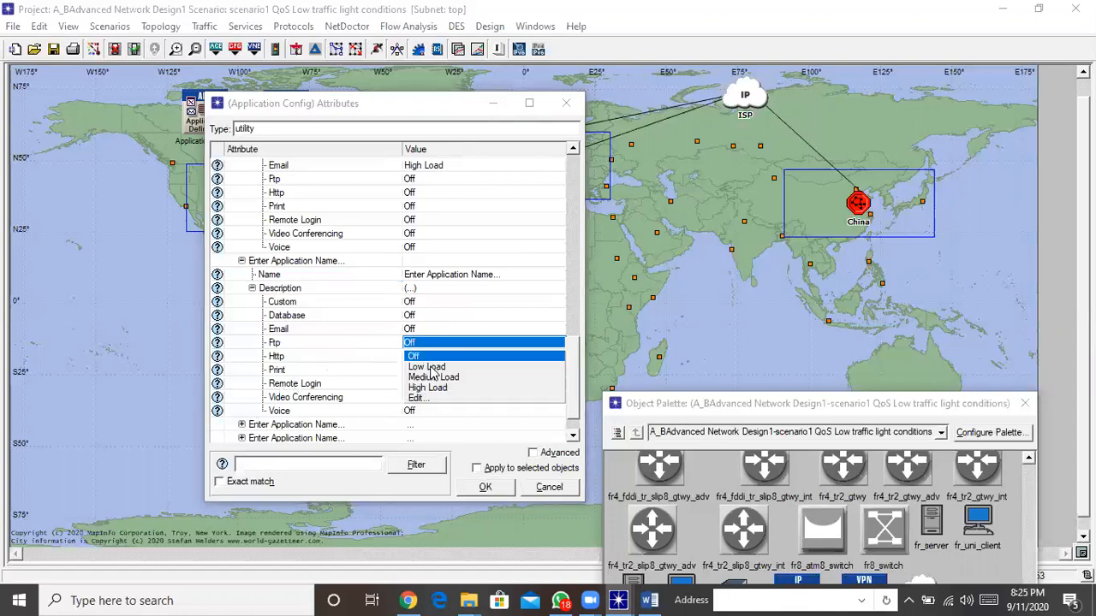
left_click(428, 366)
left_click(506, 275)
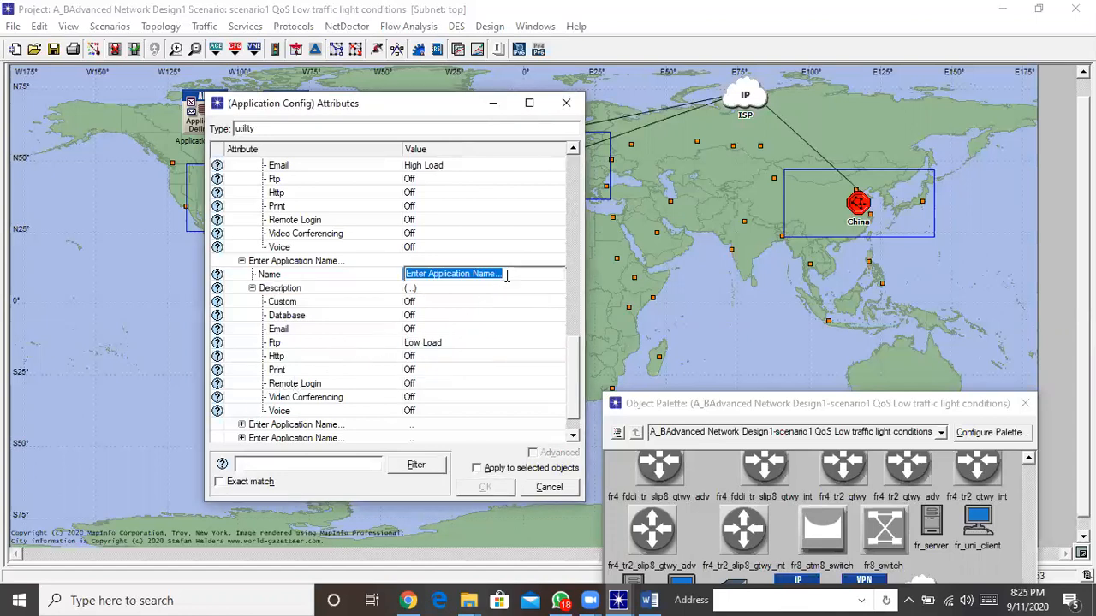
type("FTP")
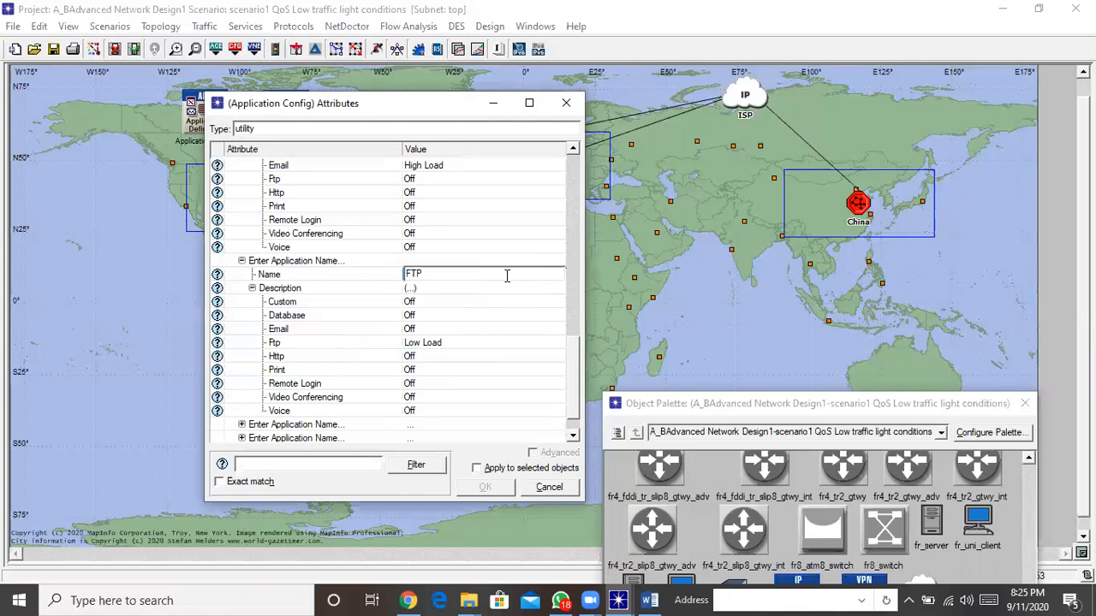
type(" Low Load")
left_click(364, 278)
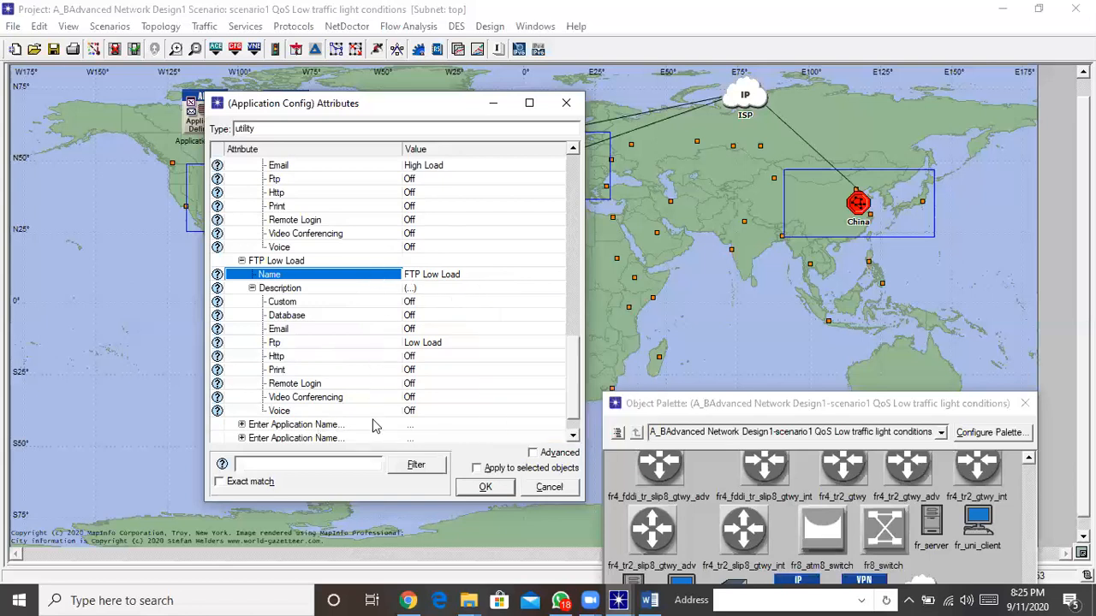
Step: In the sixth application row, set Ftp to High Load and name the application "FTP High Load"
left_click(574, 437)
left_click(575, 437)
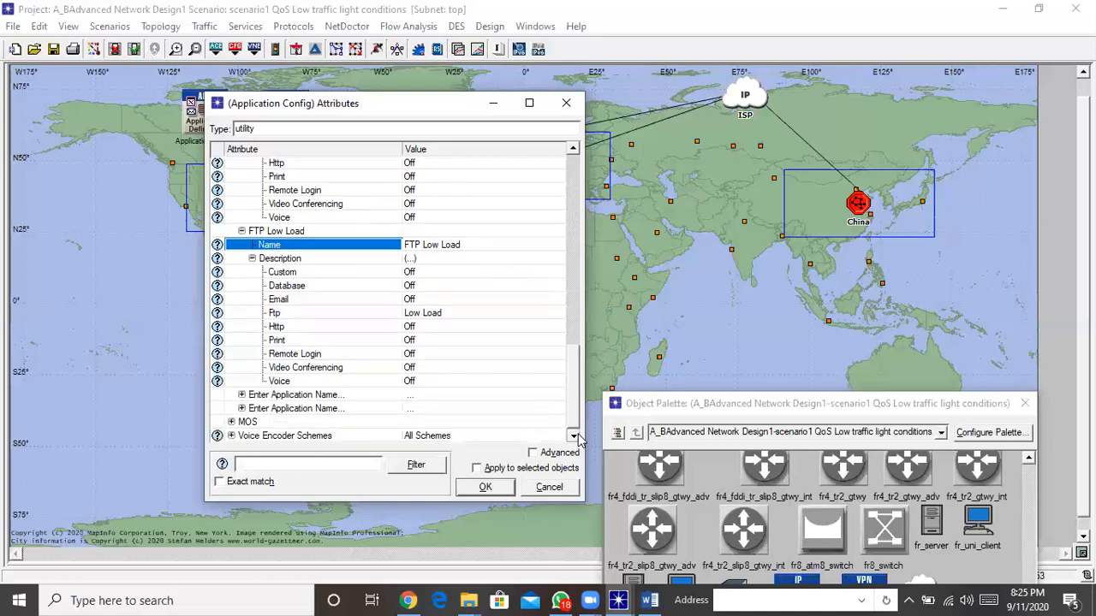
left_click(242, 396)
left_click(251, 411)
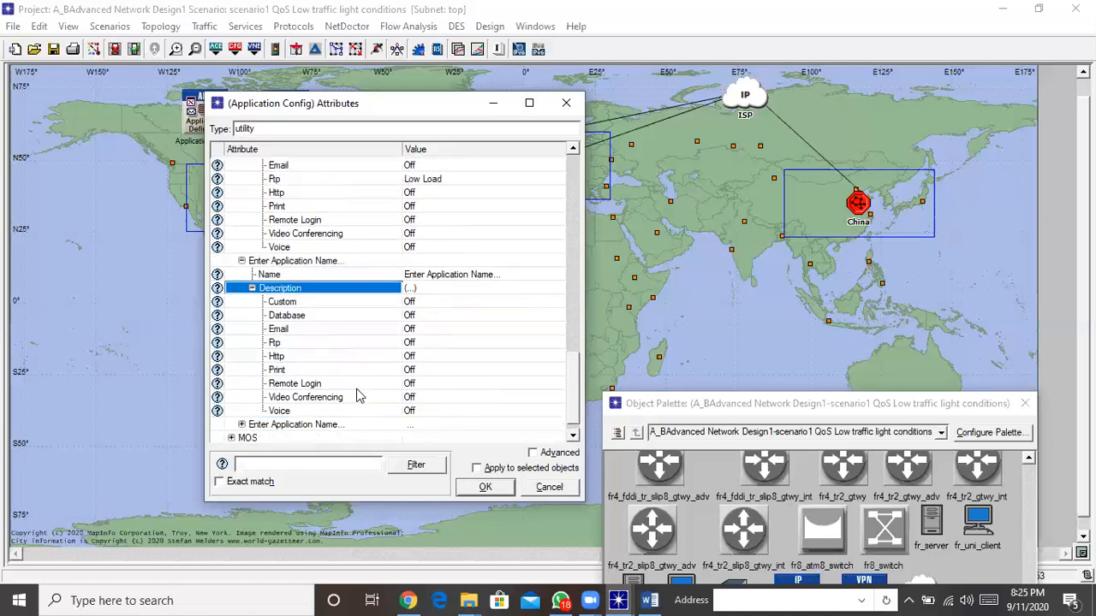
left_click(416, 343)
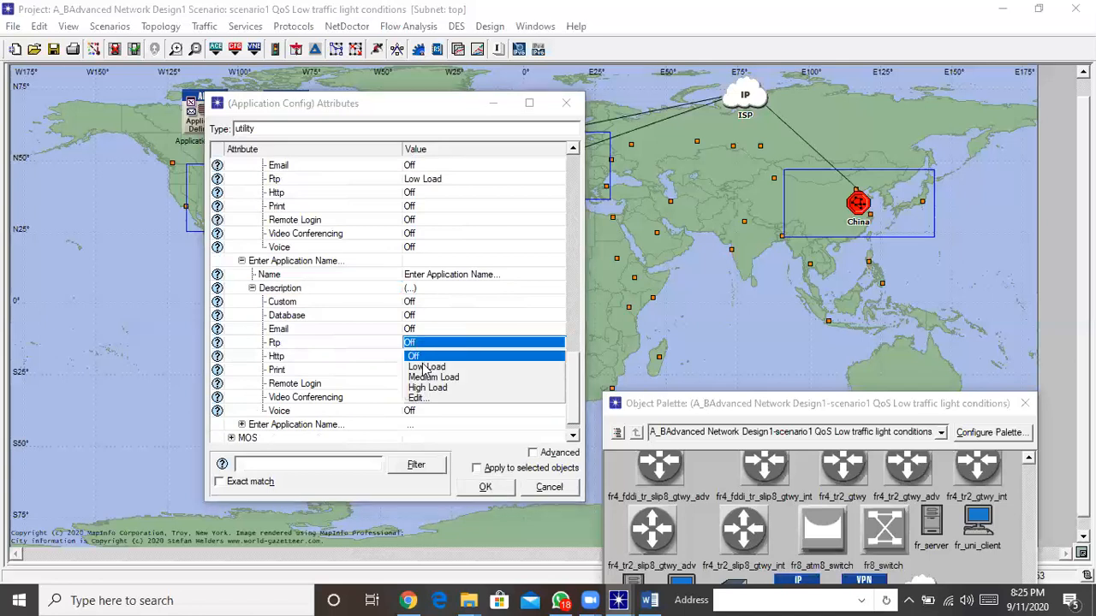
left_click(427, 388)
left_click(465, 272)
type("FTP High Load")
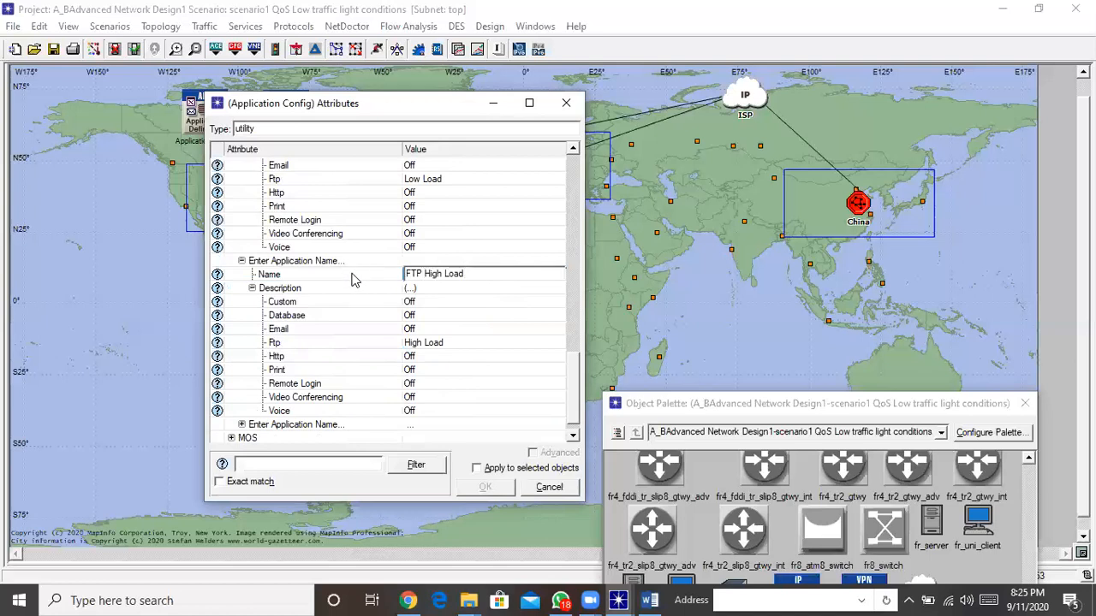
left_click(353, 274)
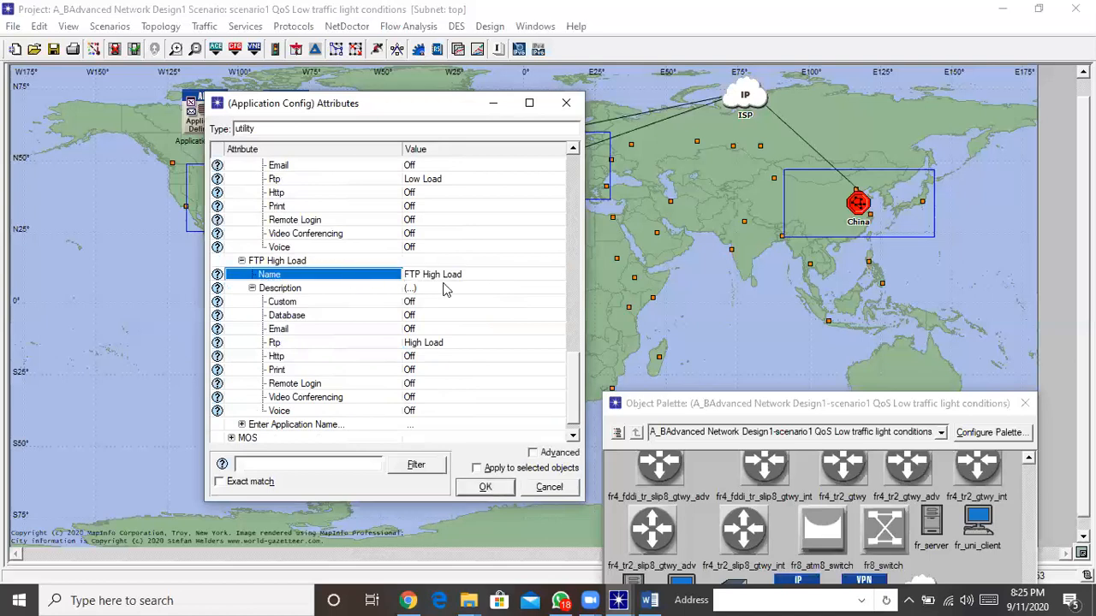
Step: In the seventh application row, set Http to Light Browsing and name the application "HTTP Light Browsing"
scroll(571, 376, "down", 1)
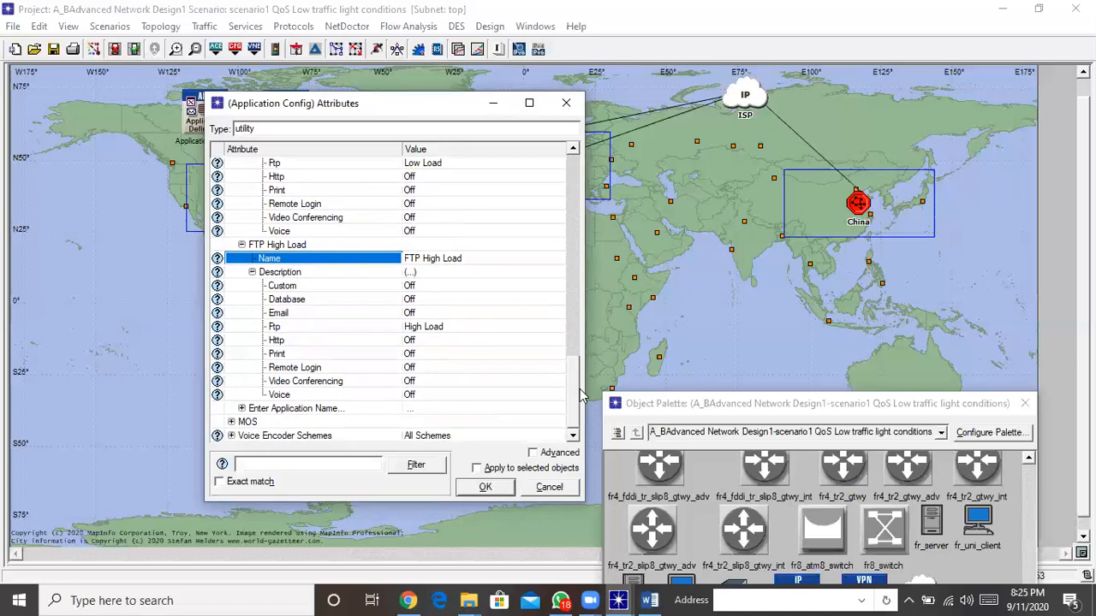
left_click(243, 408)
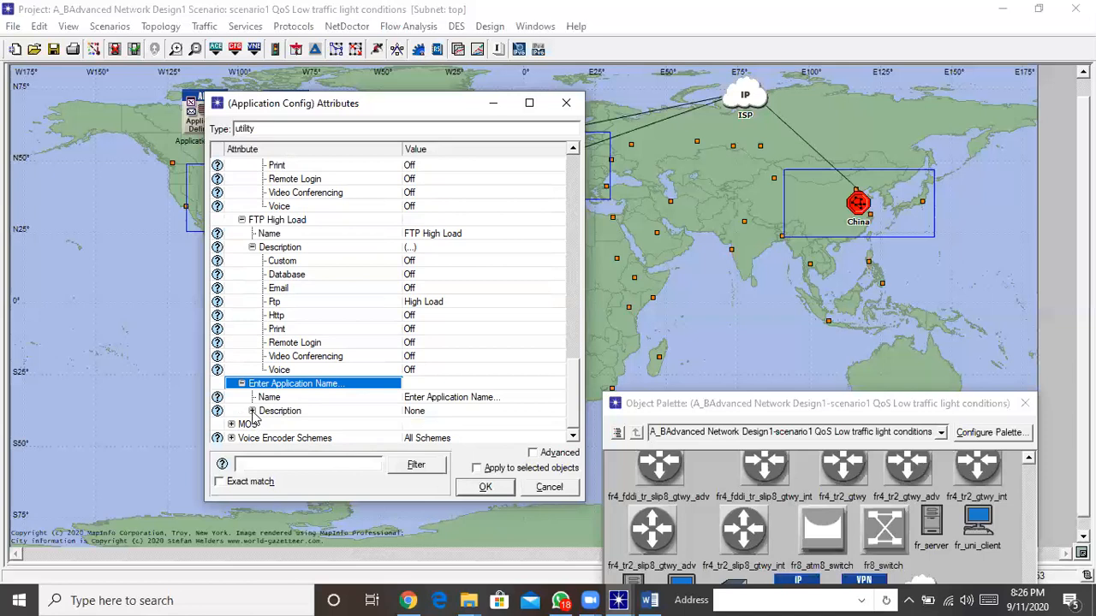
left_click_drag(572, 391, 587, 415)
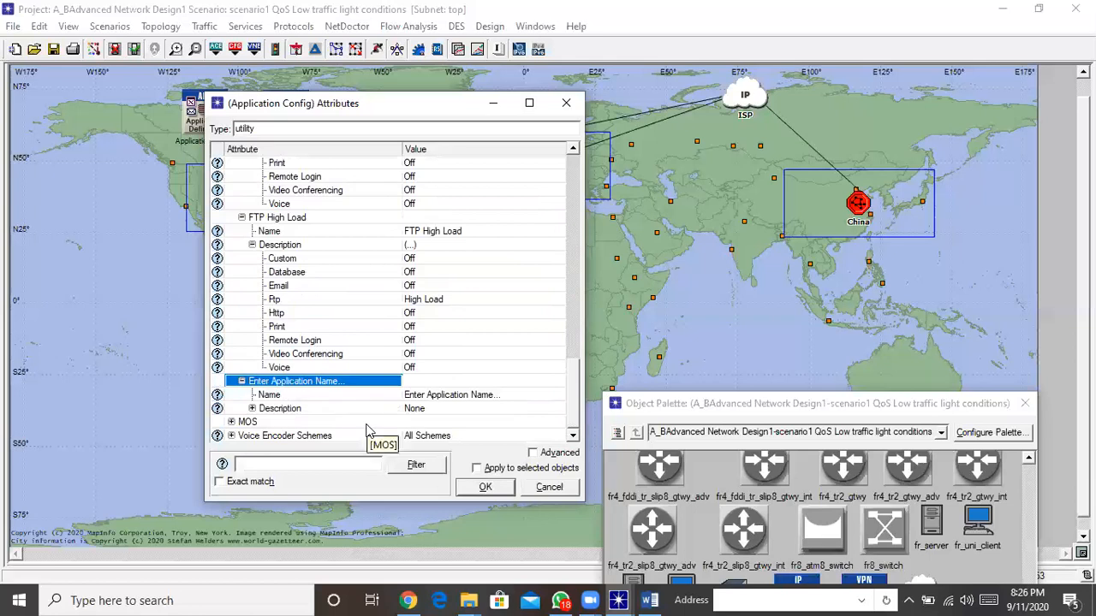
left_click(252, 410)
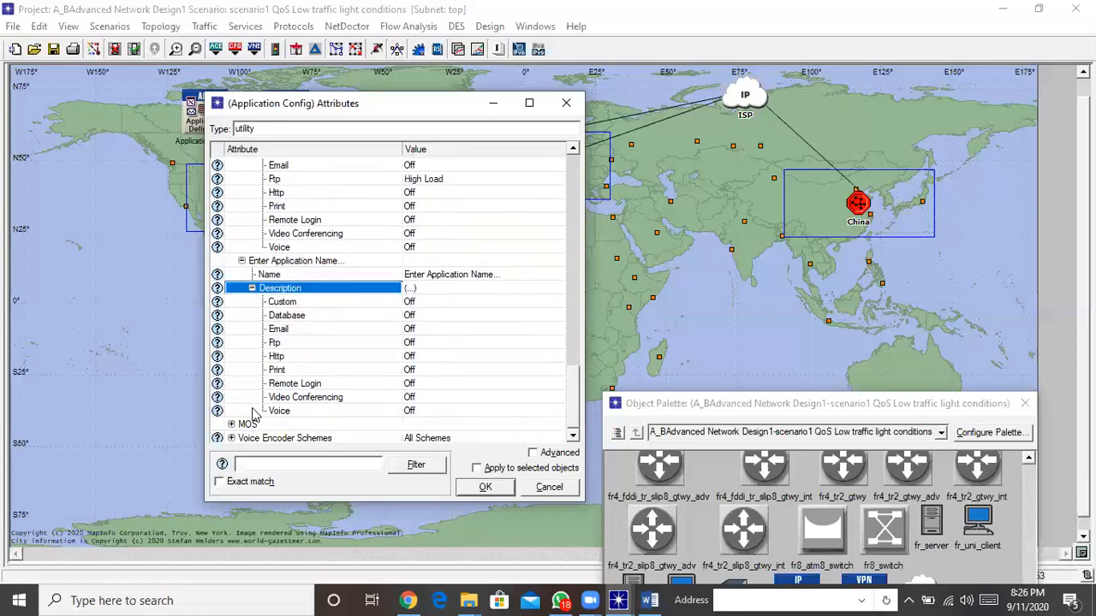
left_click(412, 361)
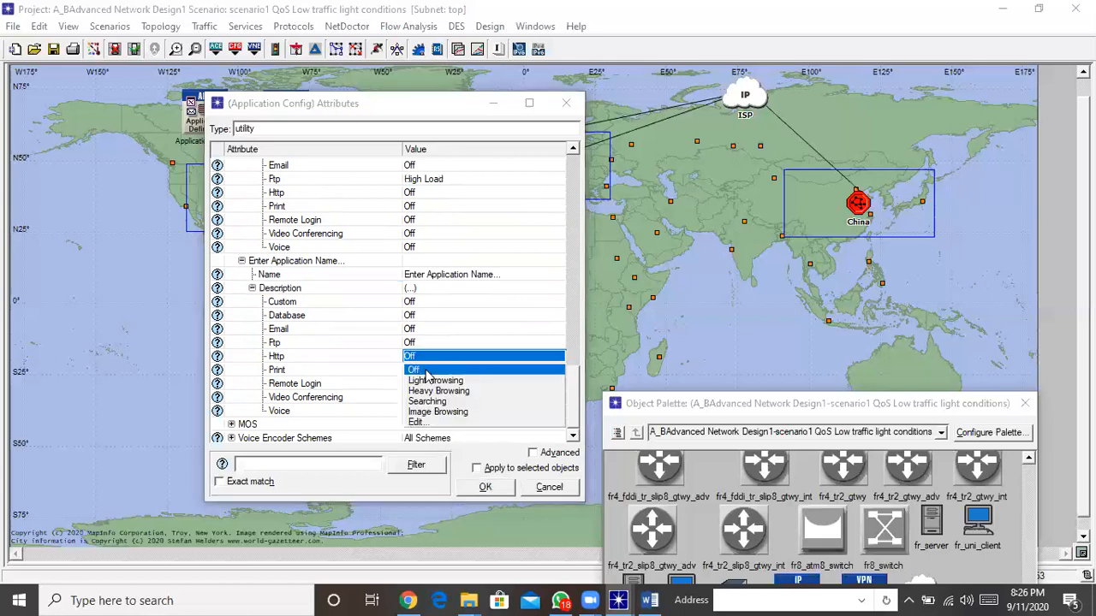
left_click(435, 388)
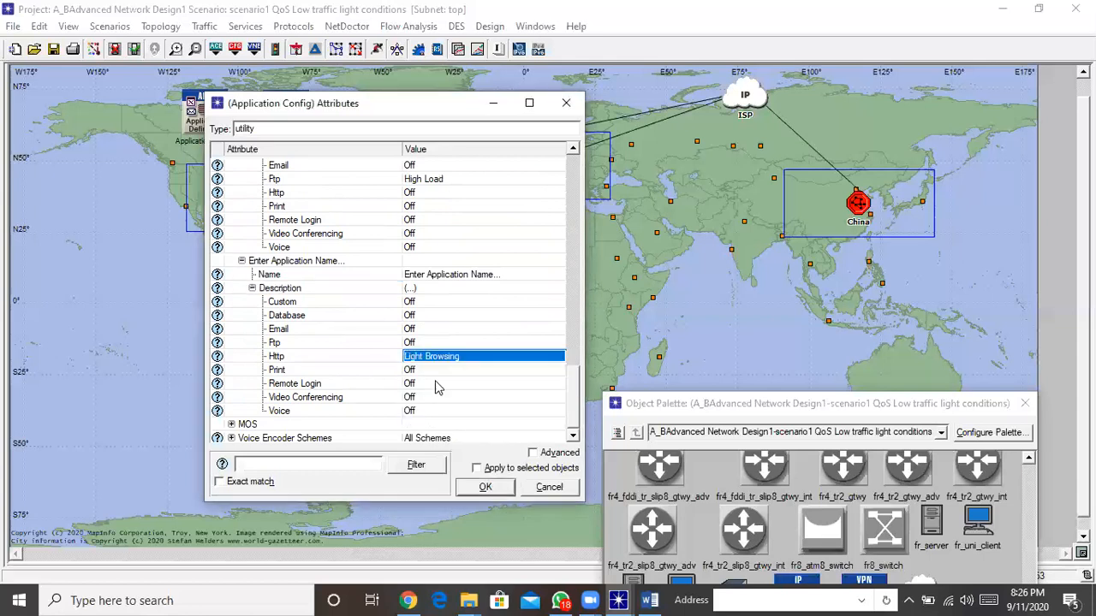
left_click(474, 273)
type("HTT")
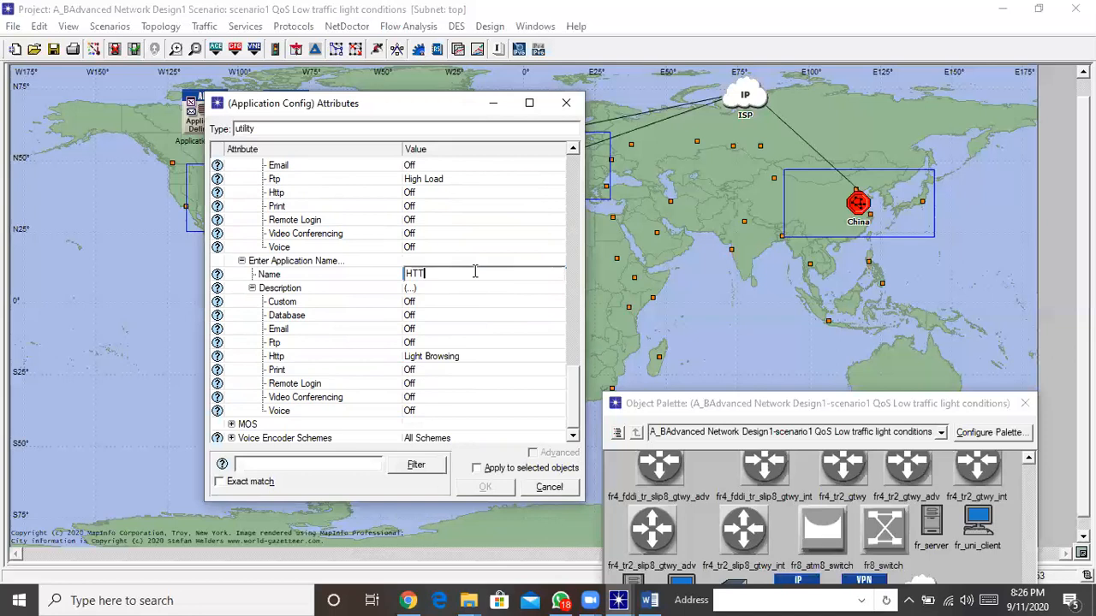
type("P Light Browsing")
left_click(381, 276)
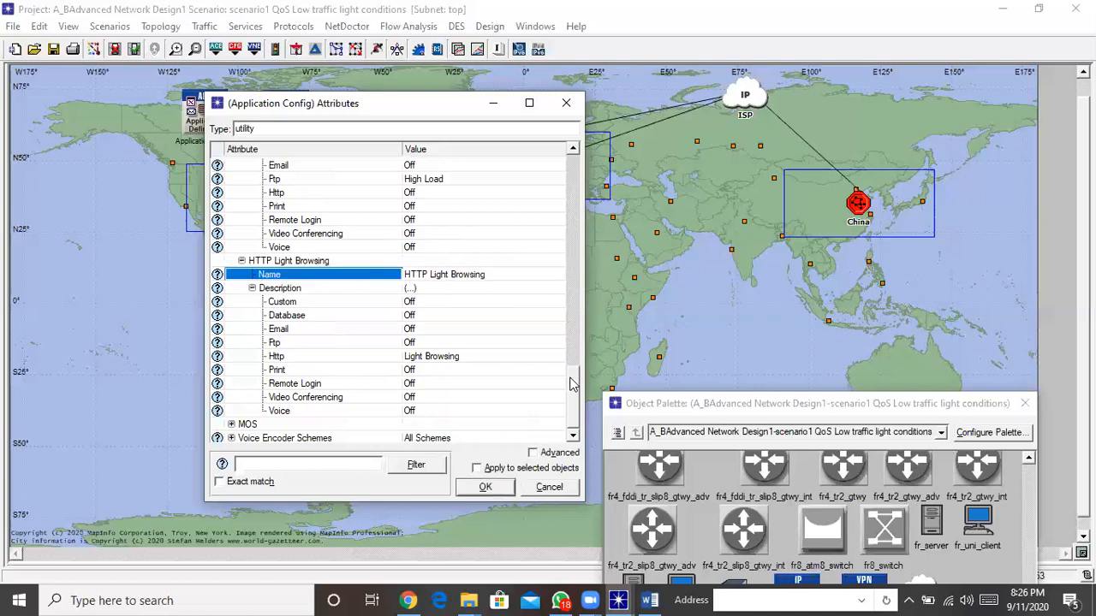
Step: Set the number of rows in Application Definitions to 10
left_click_drag(576, 377, 601, 159)
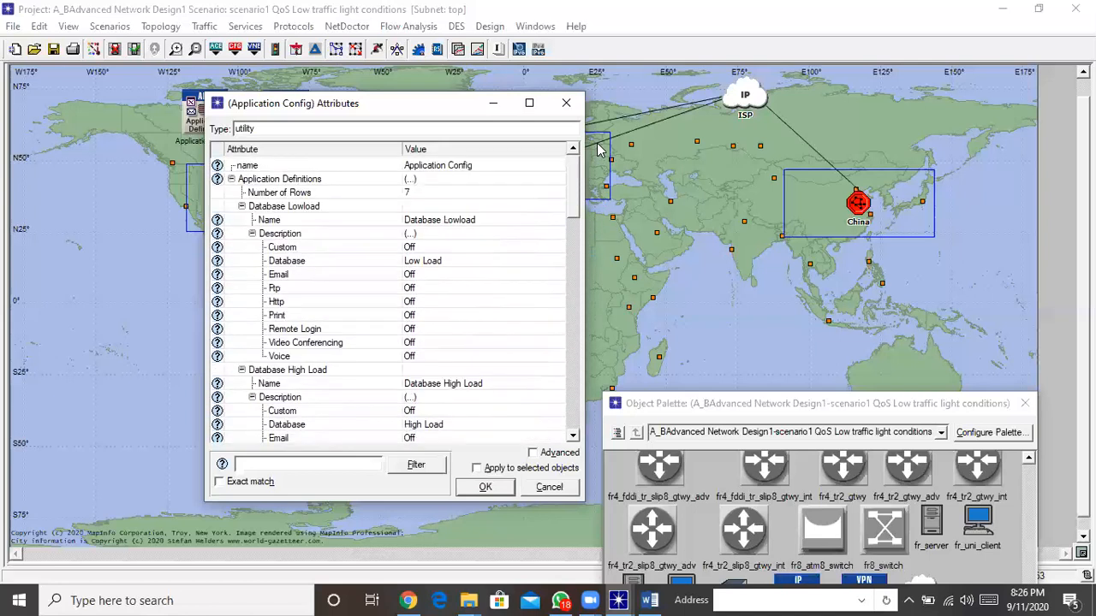
left_click(444, 195)
left_click(429, 249)
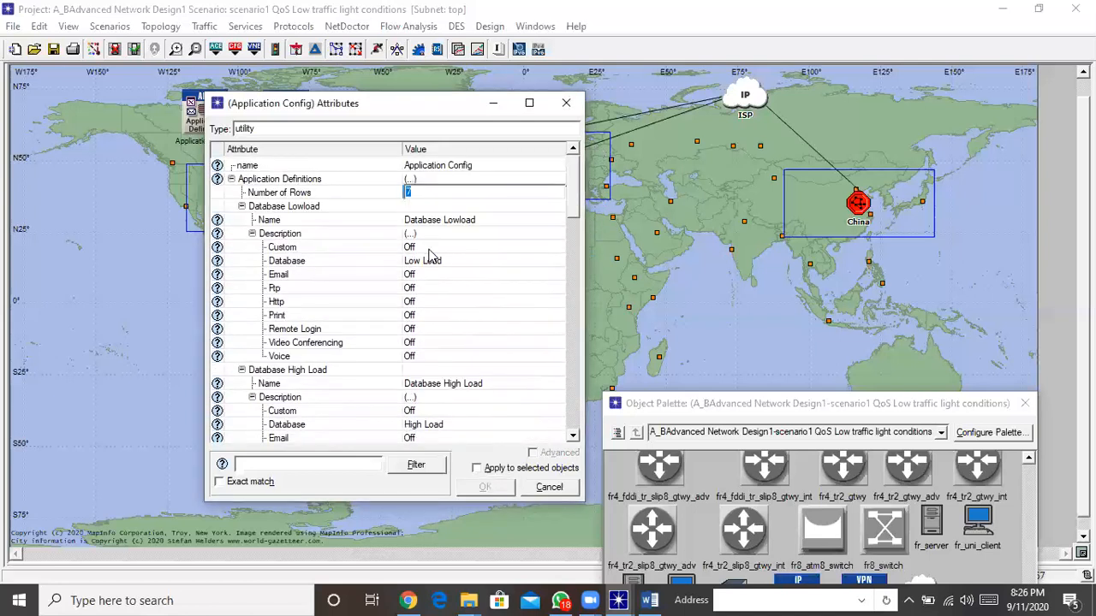
type("30")
left_click(357, 192)
Step: In the eighth application row, set Http to Heavy Browsing and name the application "HTTP Heavy Browsing"
left_click_drag(579, 215, 594, 438)
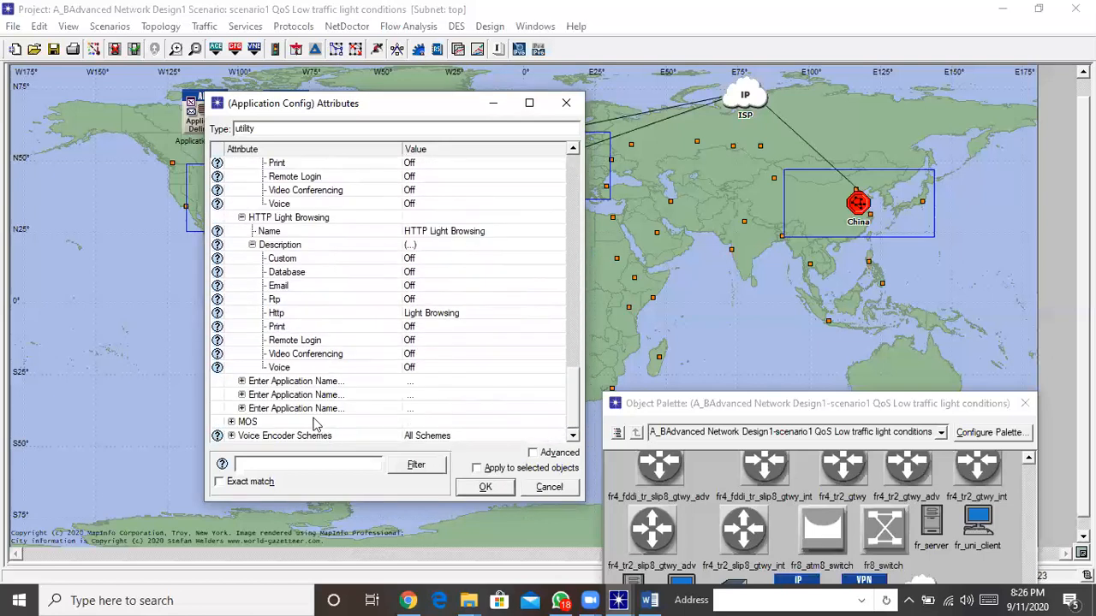
left_click(241, 382)
left_click(253, 408)
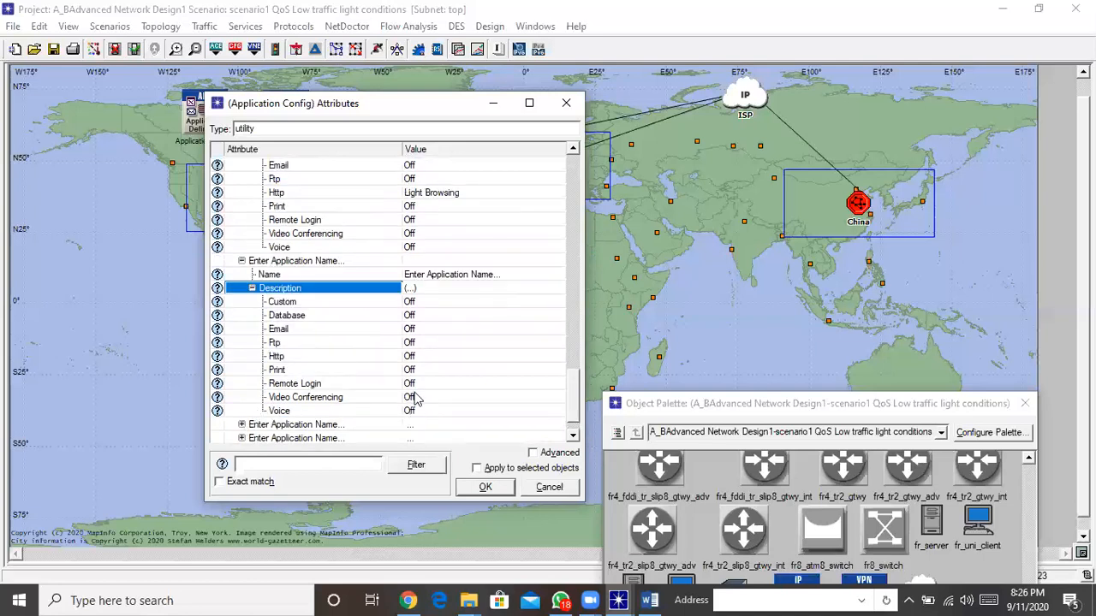
left_click(413, 357)
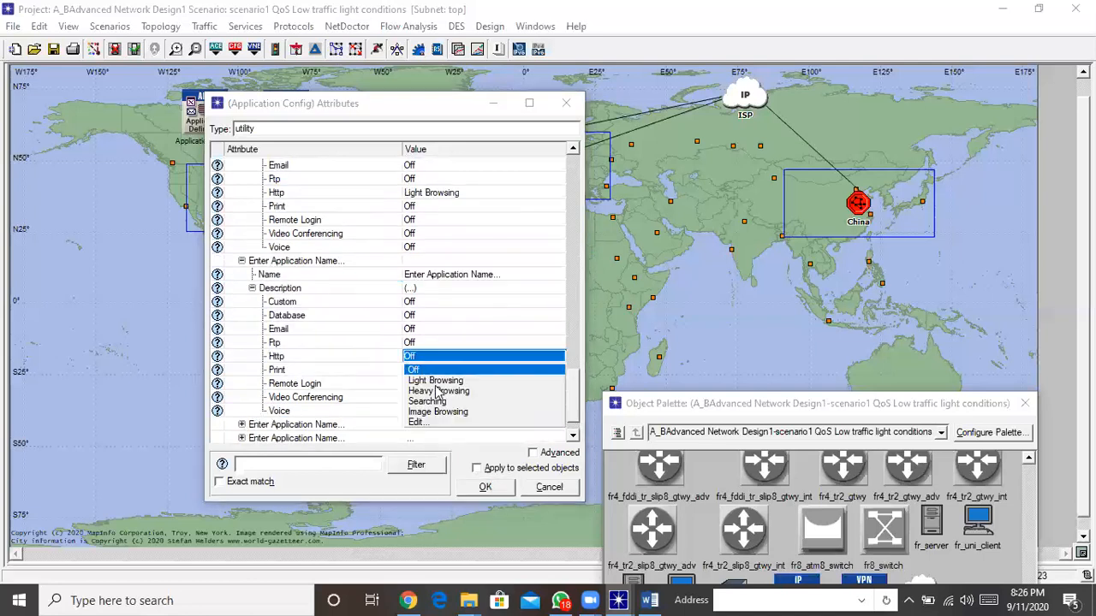
left_click(438, 391)
left_click(433, 272)
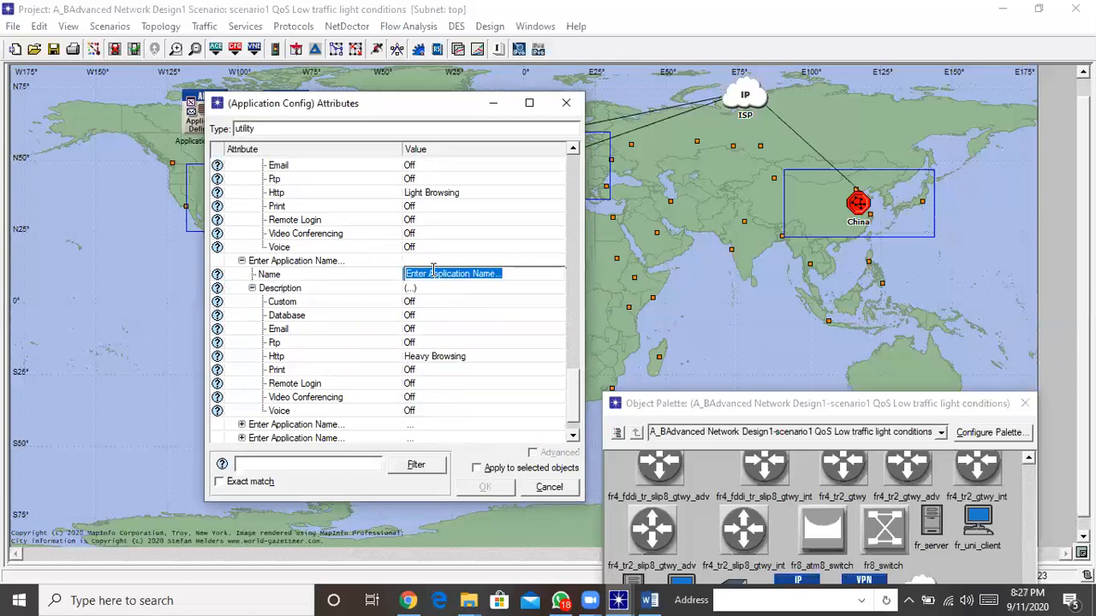
type("HTTP Heavy Browsing")
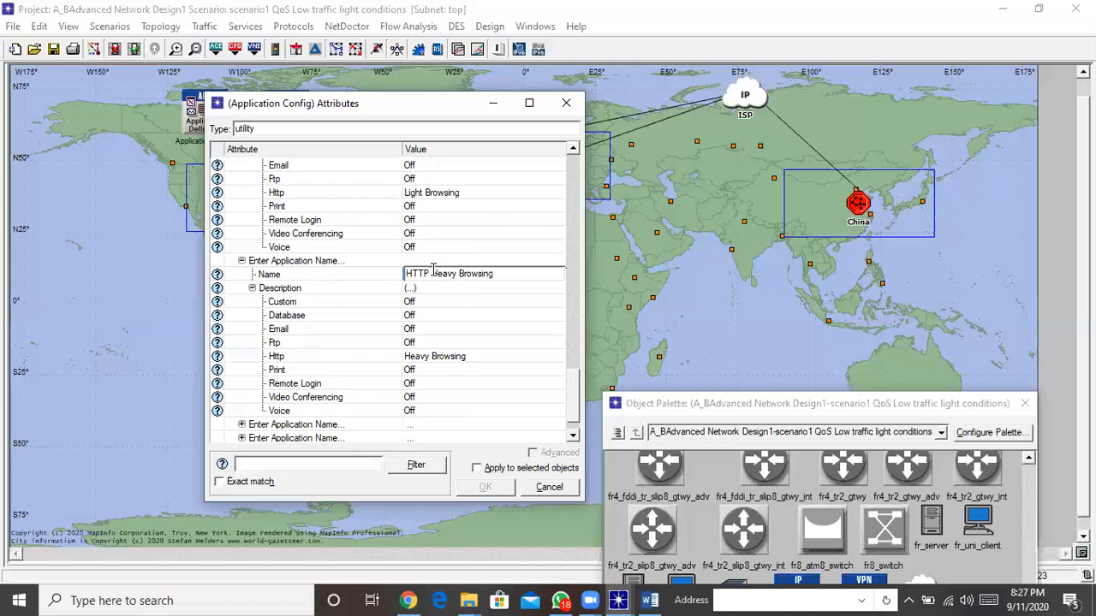
left_click(573, 392)
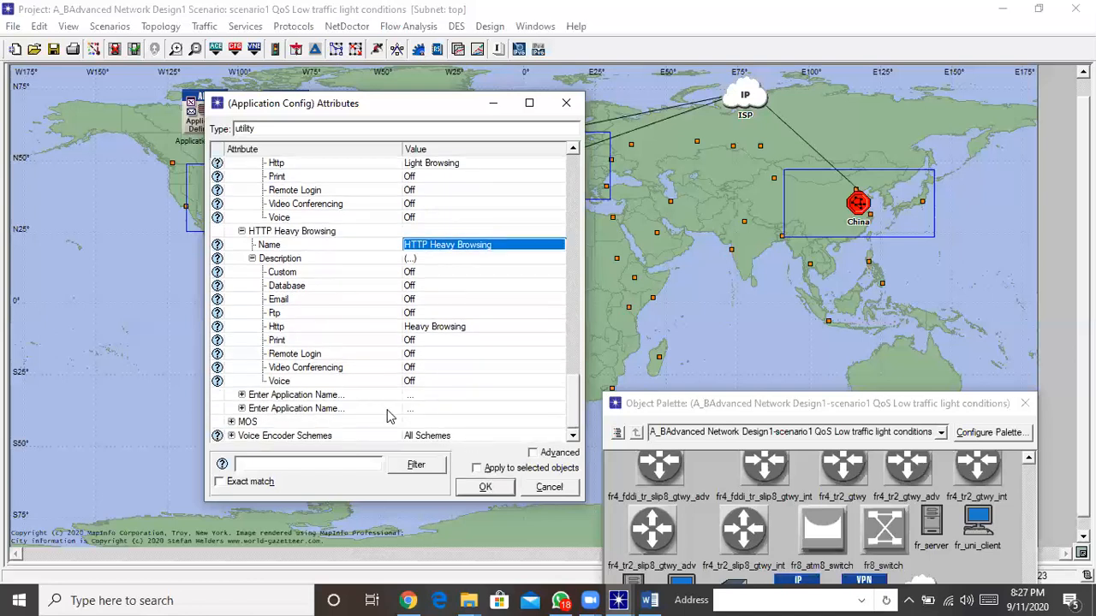
Step: In the ninth application row, set Print to B/W Images and name the application "Print B/W"
left_click(241, 396)
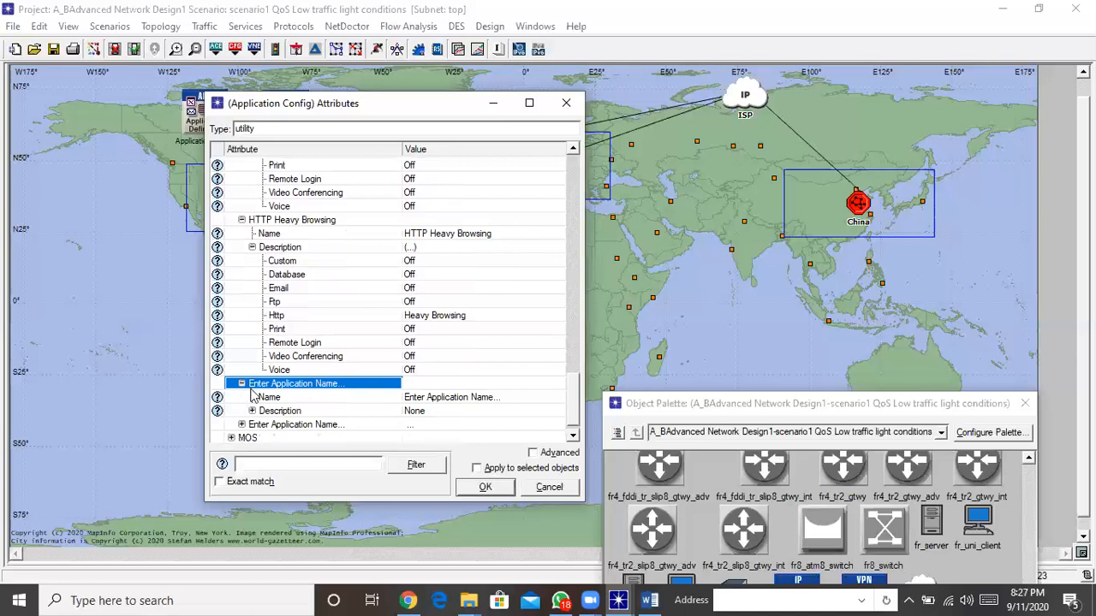
left_click(253, 417)
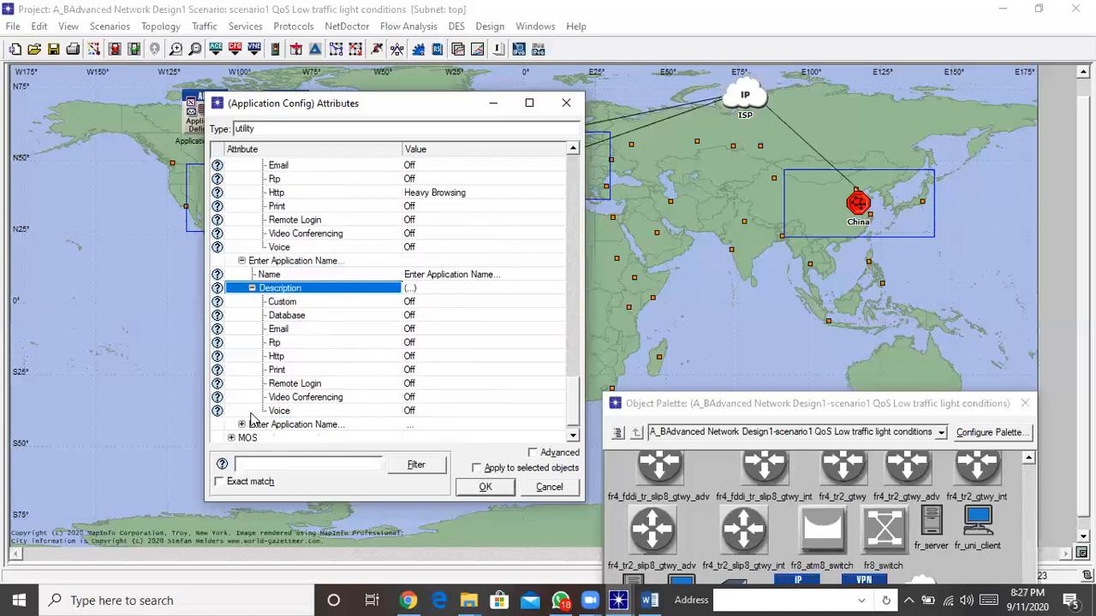
left_click(411, 372)
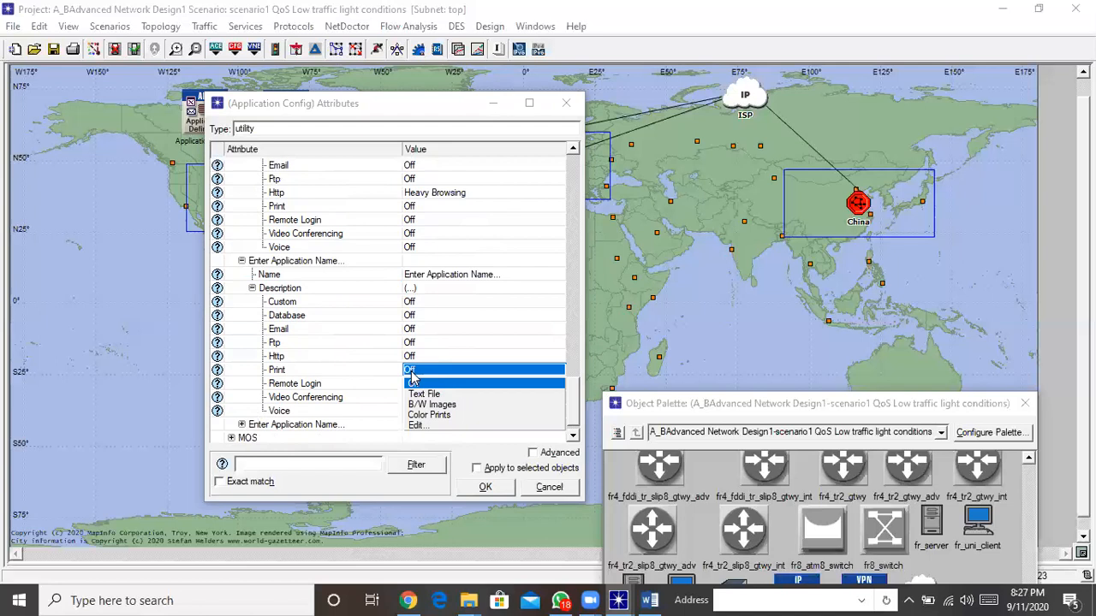
left_click(424, 404)
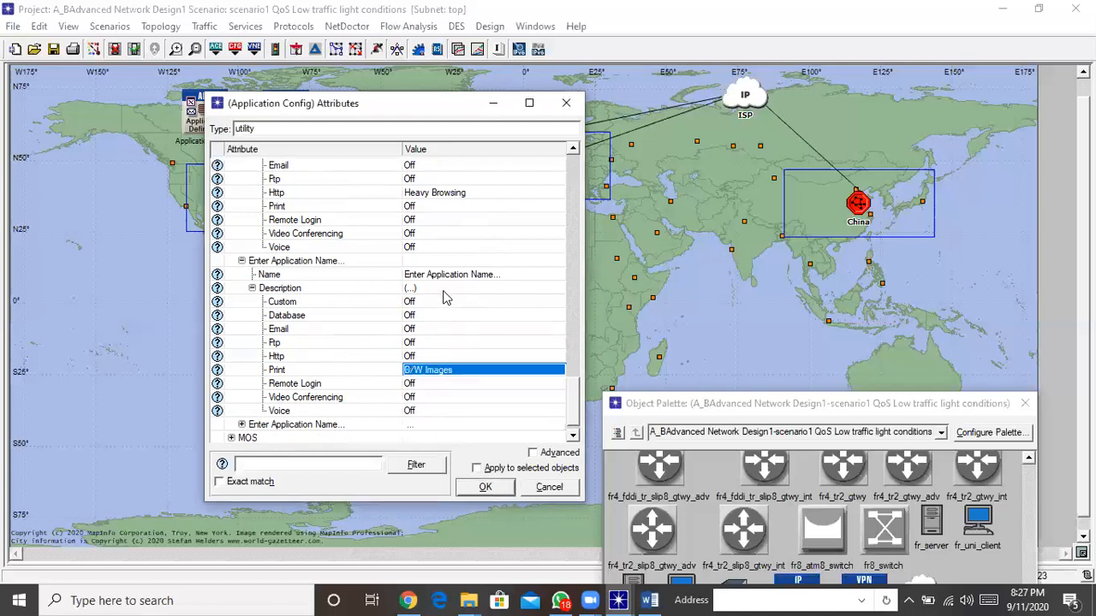
left_click(447, 274)
type("P")
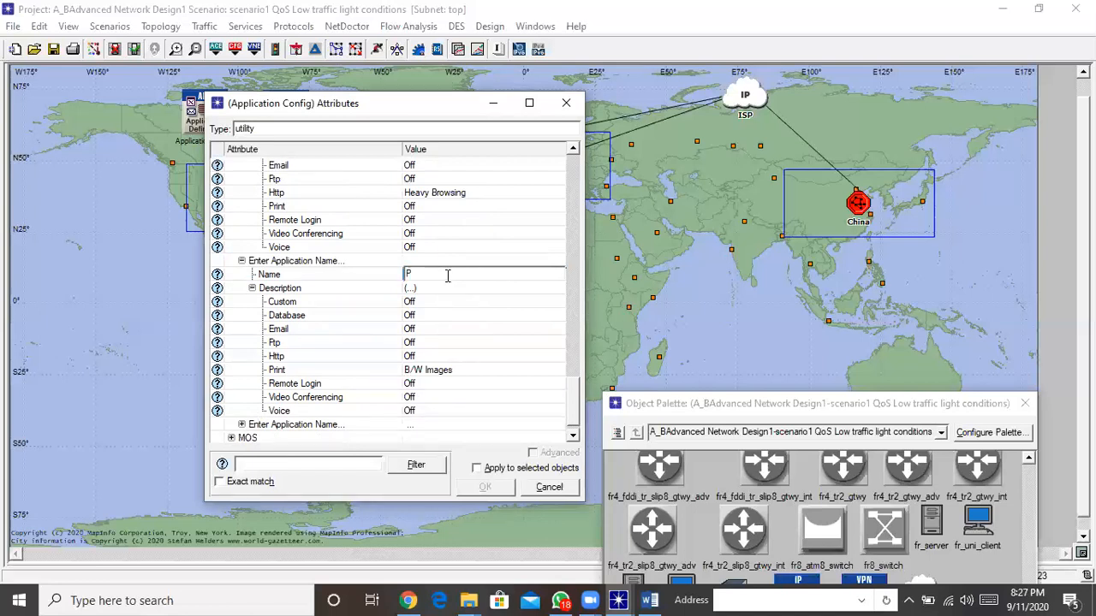
type("rint B/W")
left_click(380, 275)
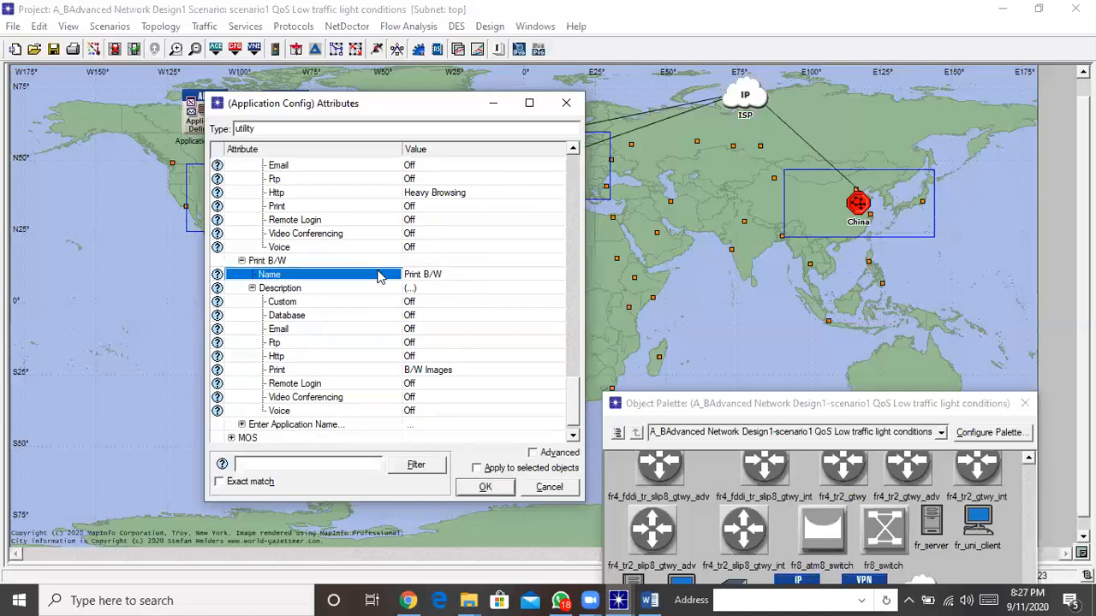
Step: In the tenth application row, set Print to Color Prints and name the application "Print Color"
scroll(580, 400, "down", 1)
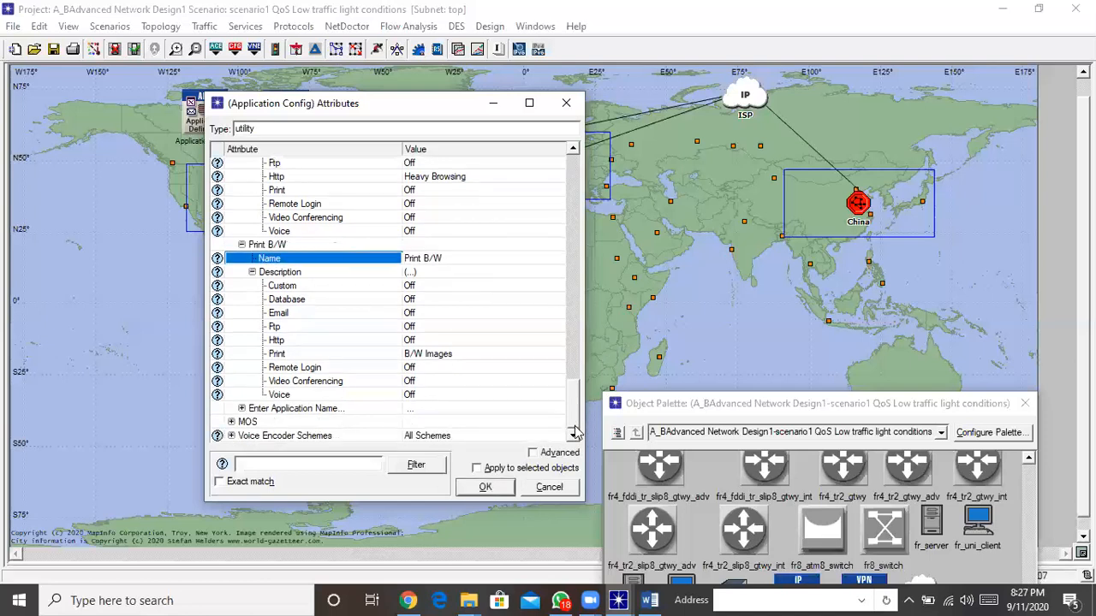
left_click(242, 409)
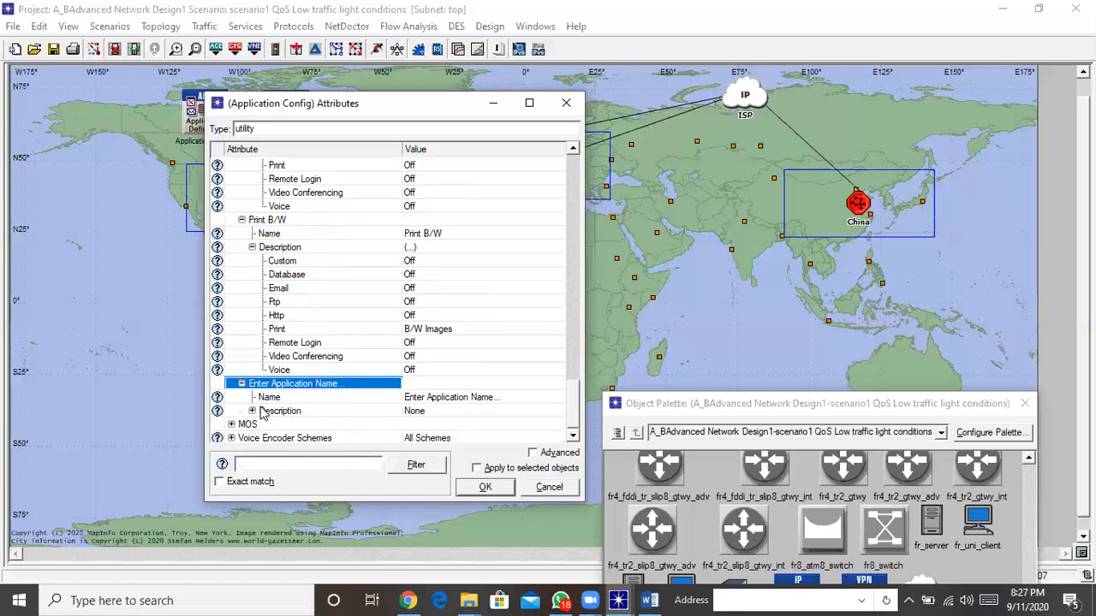
left_click(251, 411)
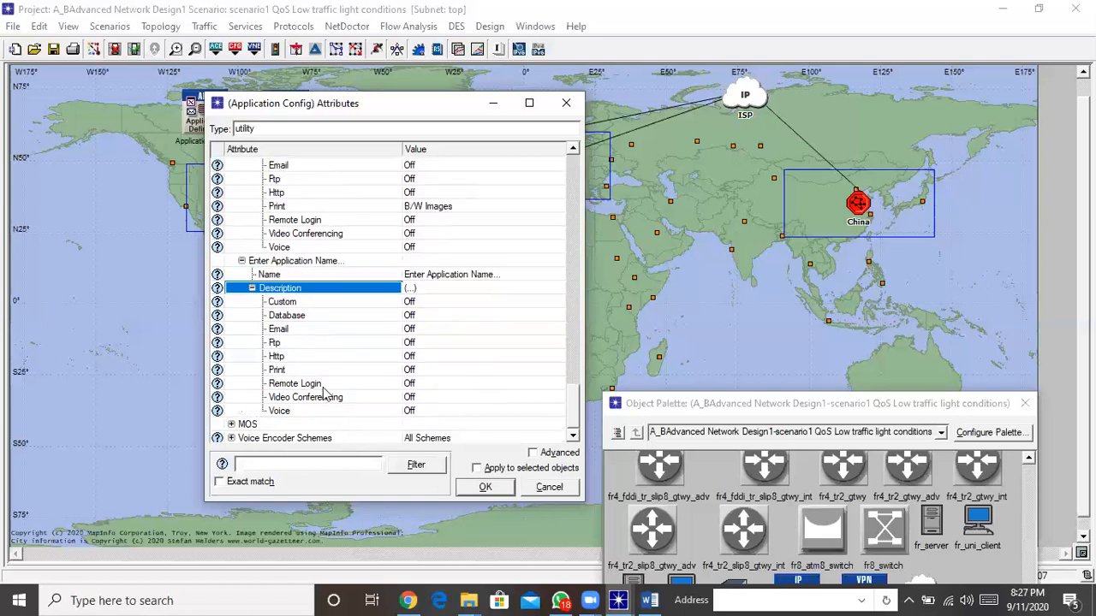
left_click(418, 370)
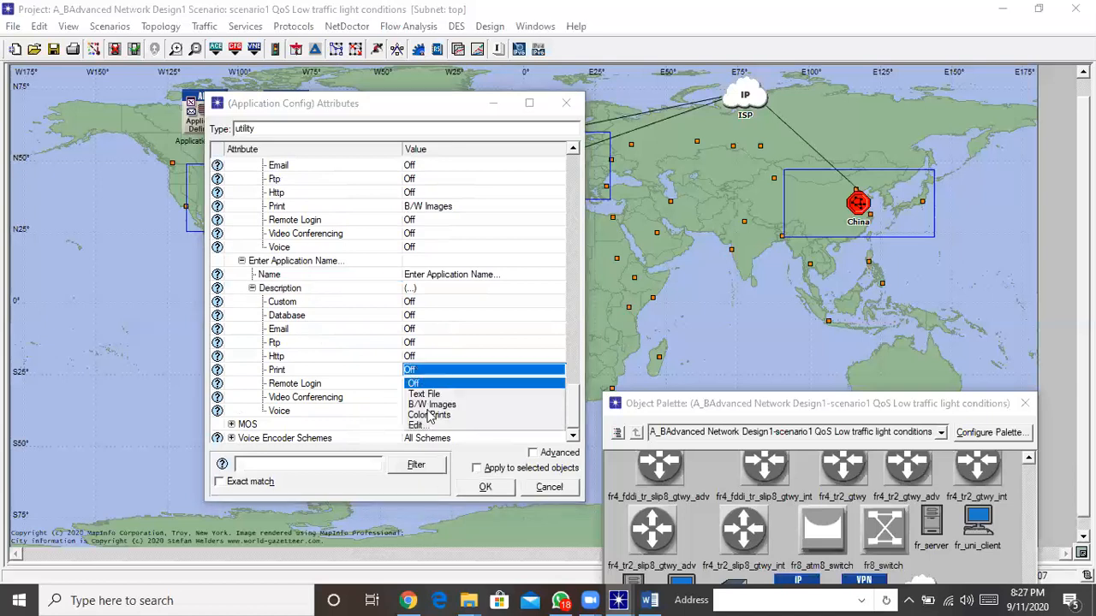
left_click(429, 418)
left_click(449, 274)
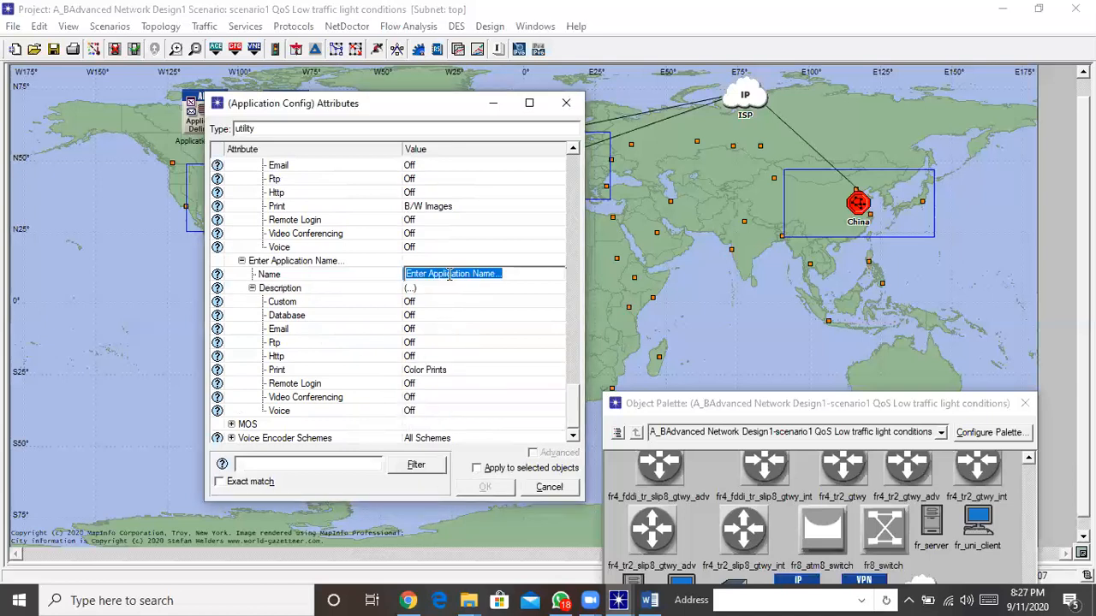
type("Print Color")
left_click(361, 277)
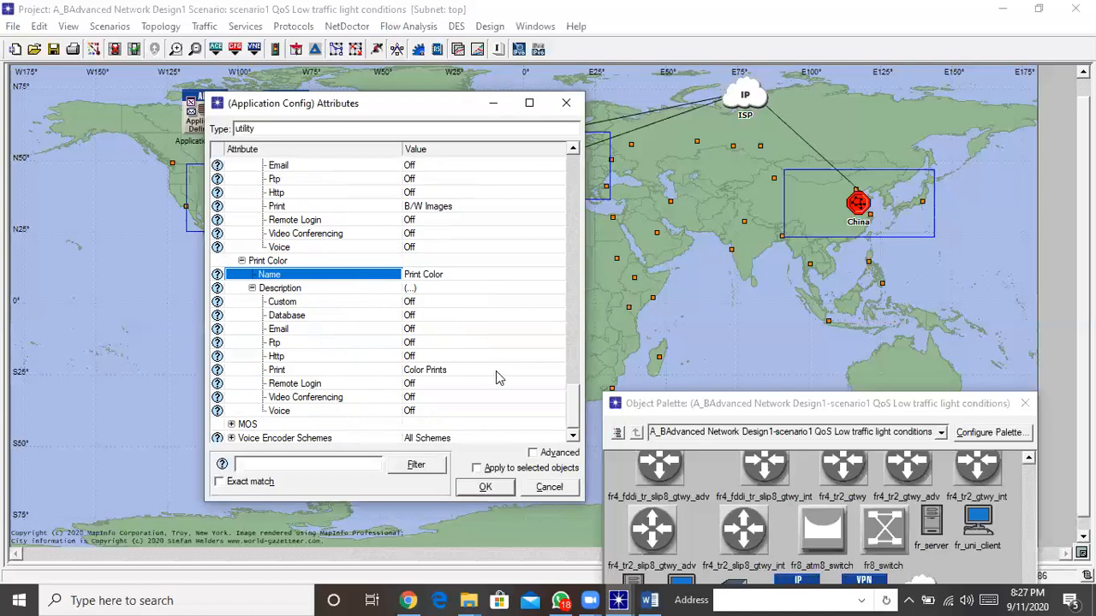
Step: Increase the number of rows in Application Definitions to 14
scroll(575, 412, "down", 1)
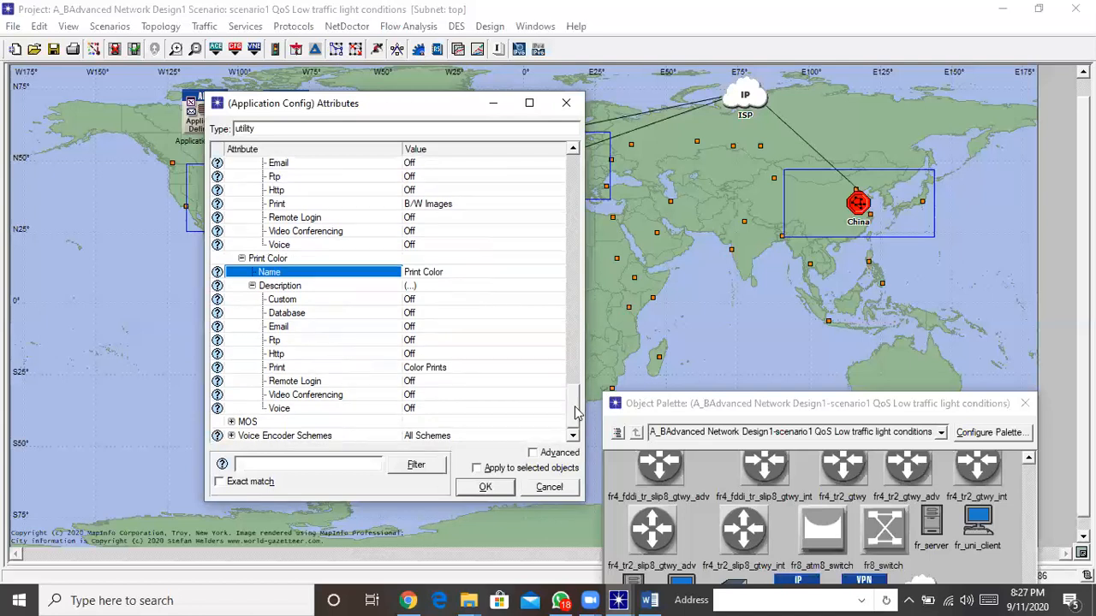
scroll(575, 411, "up", 20)
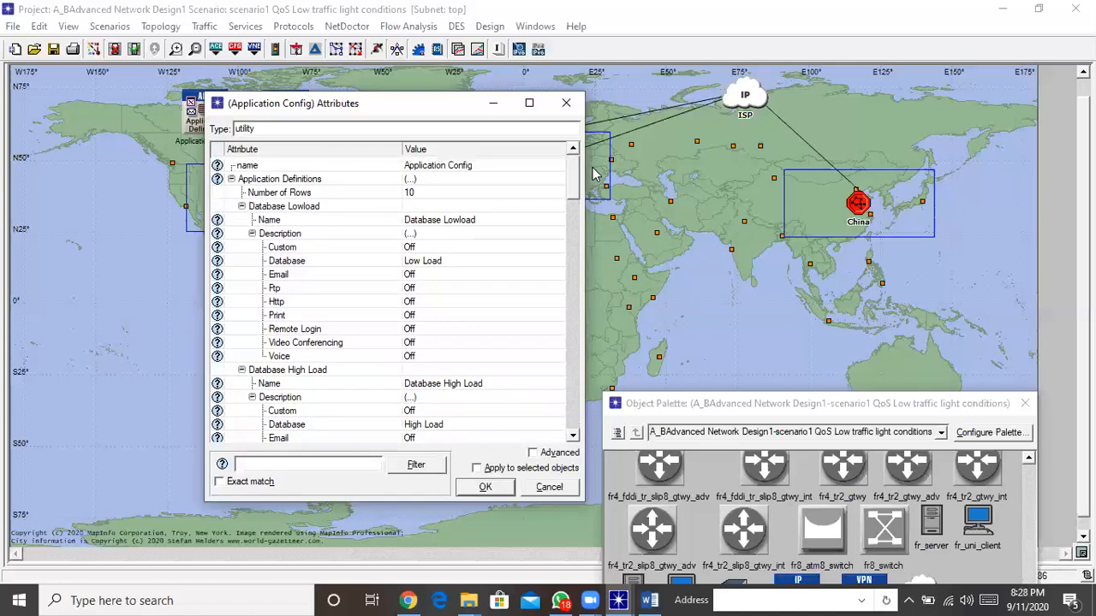
left_click(409, 190)
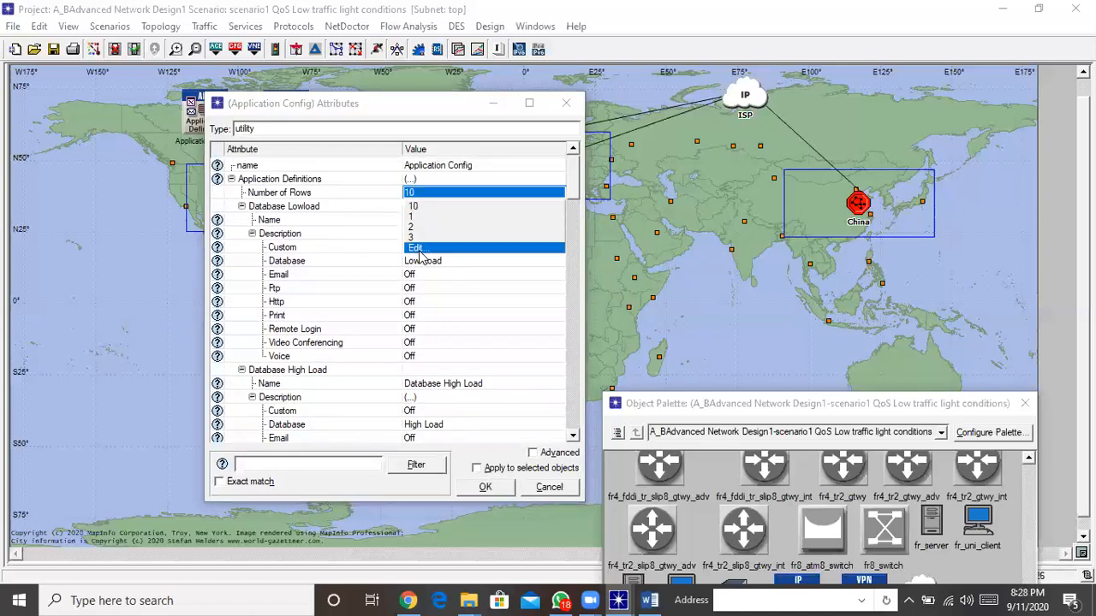
left_click(419, 248)
type("14")
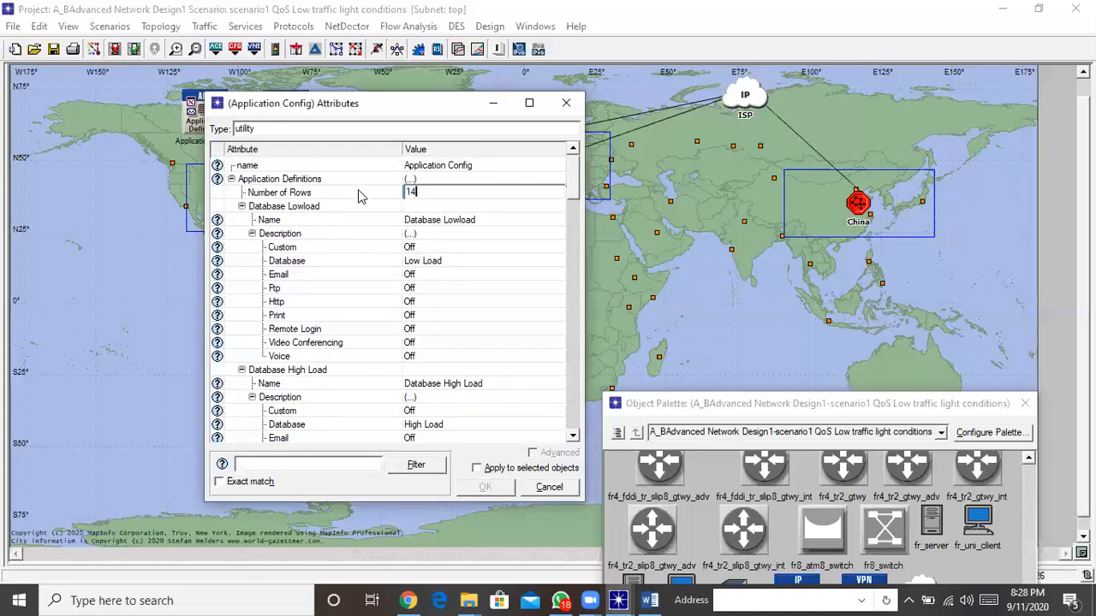
left_click(360, 196)
Step: In the eleventh application row, set Video Conferencing to Low Resolution Video and name the application "Video Conferencing"
left_click_drag(579, 205, 583, 433)
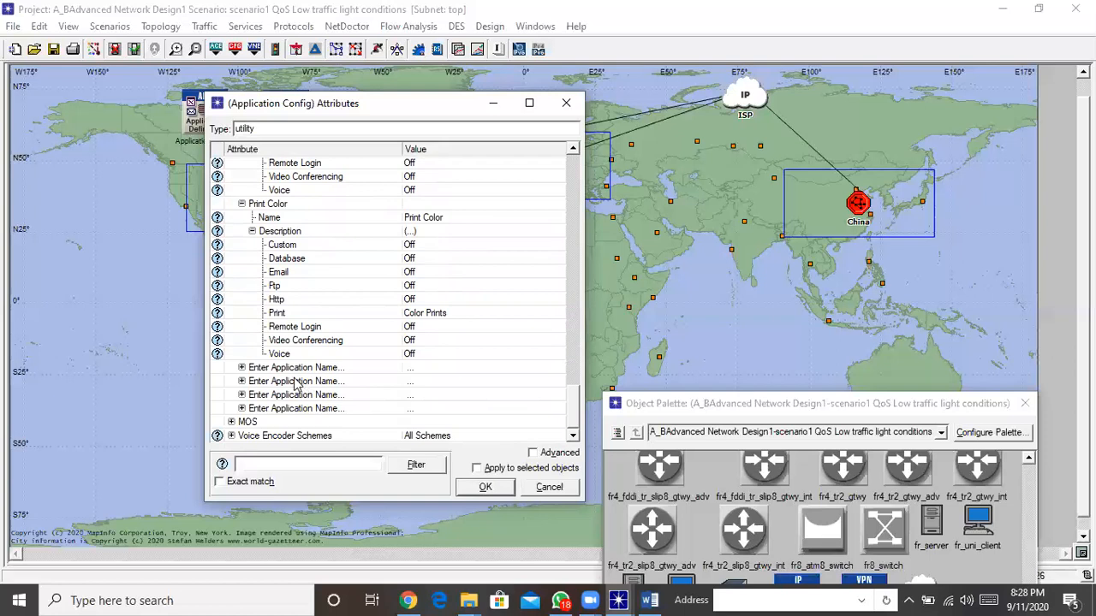
left_click(241, 368)
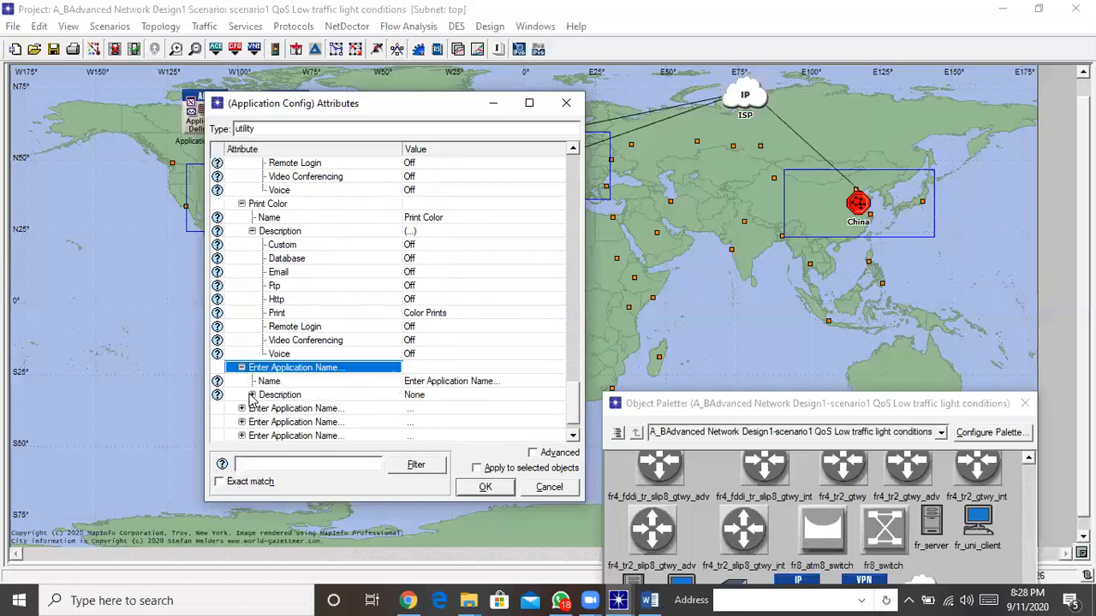
left_click(252, 396)
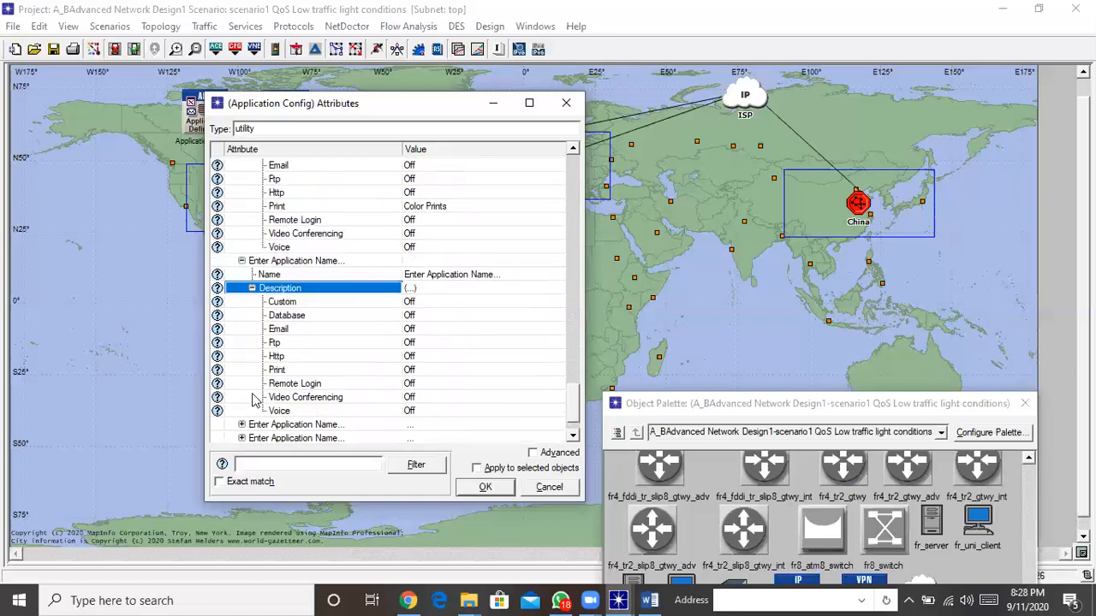
left_click(412, 399)
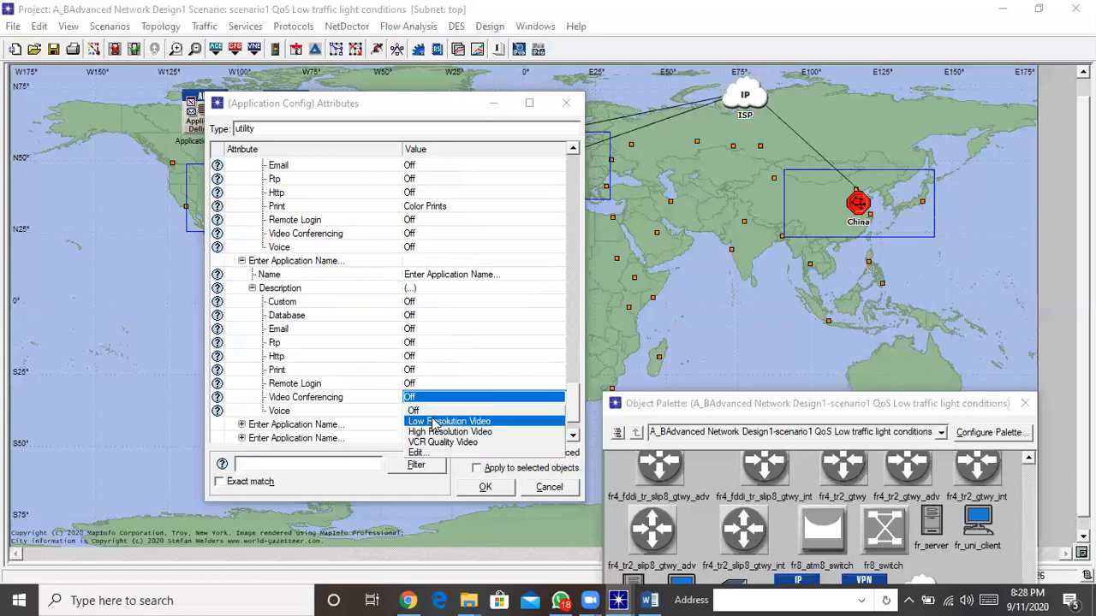
left_click(435, 421)
left_click(495, 274)
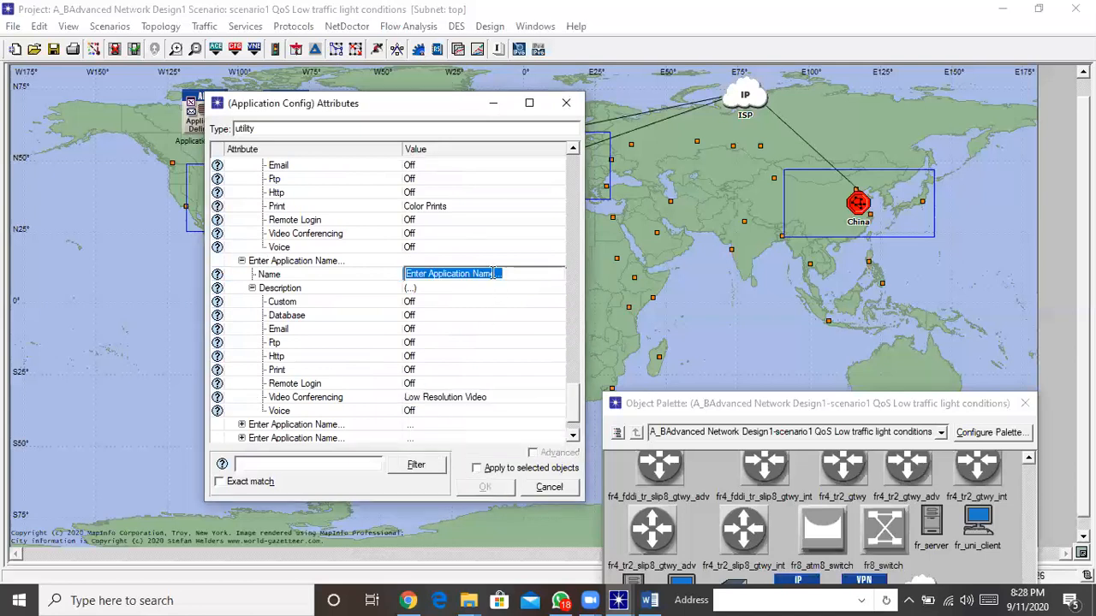
type("Video Conferencing")
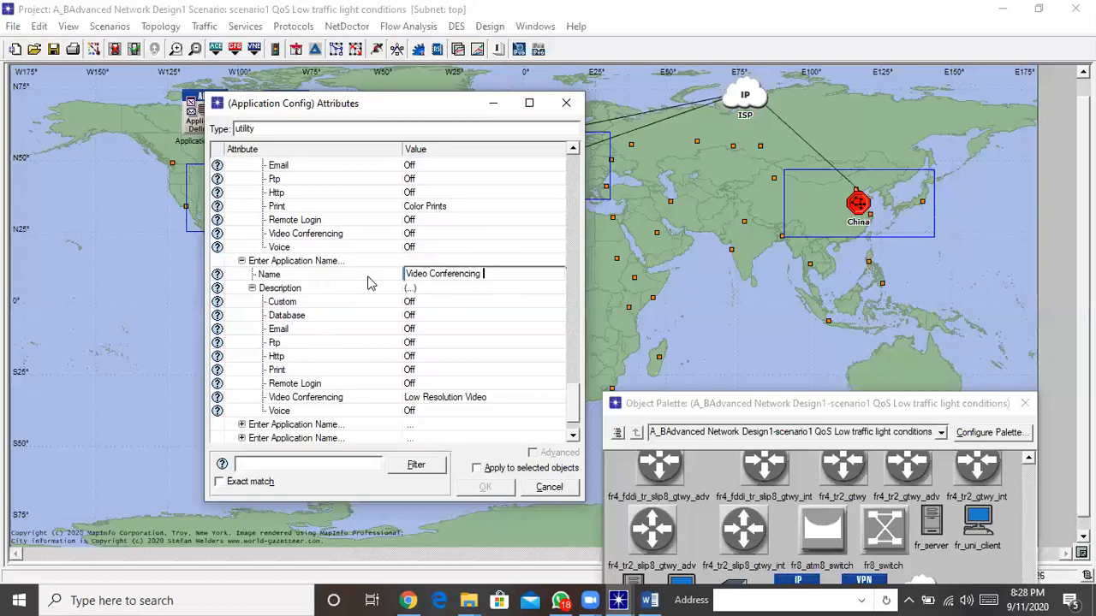
key("Return")
Step: In the twelfth application row, set Video Conferencing to High Resolution Video and name the application "Video Conferencing High resolution"
scroll(572, 426, "down", 1)
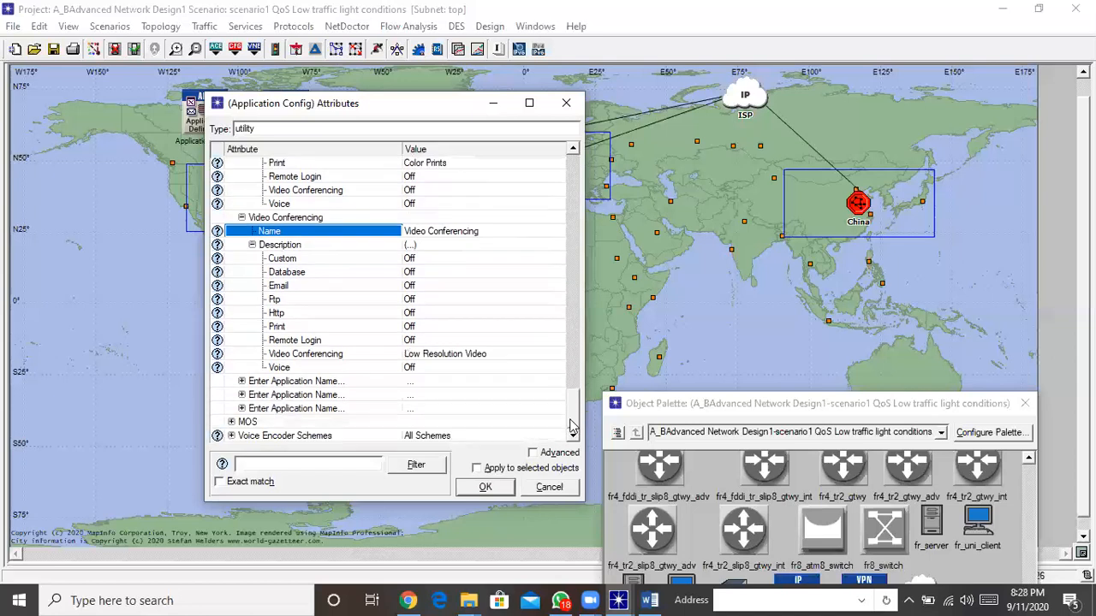
left_click(243, 381)
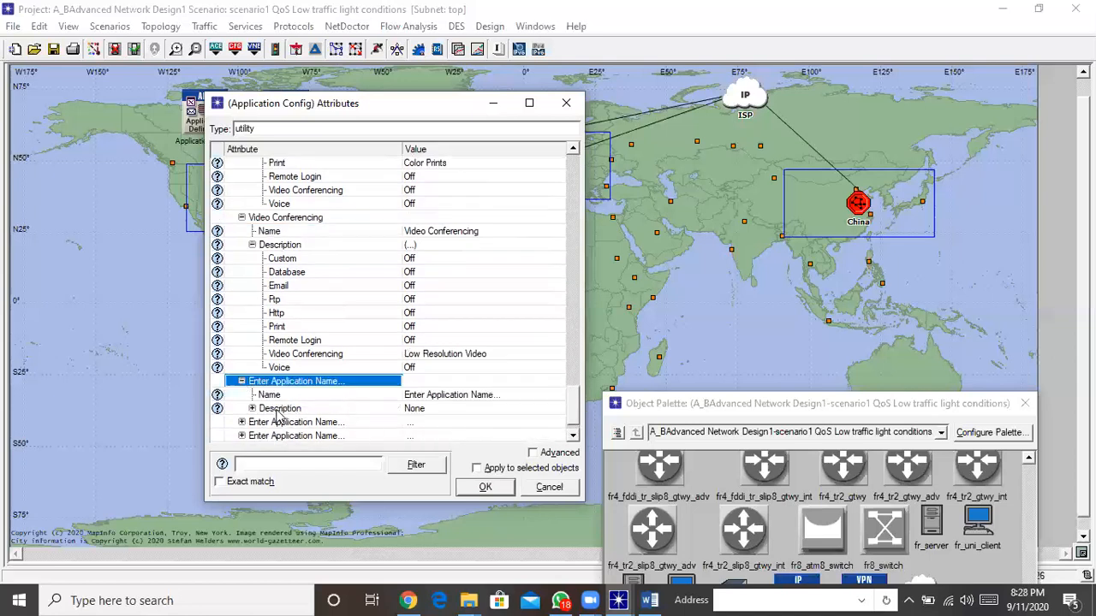
left_click(252, 408)
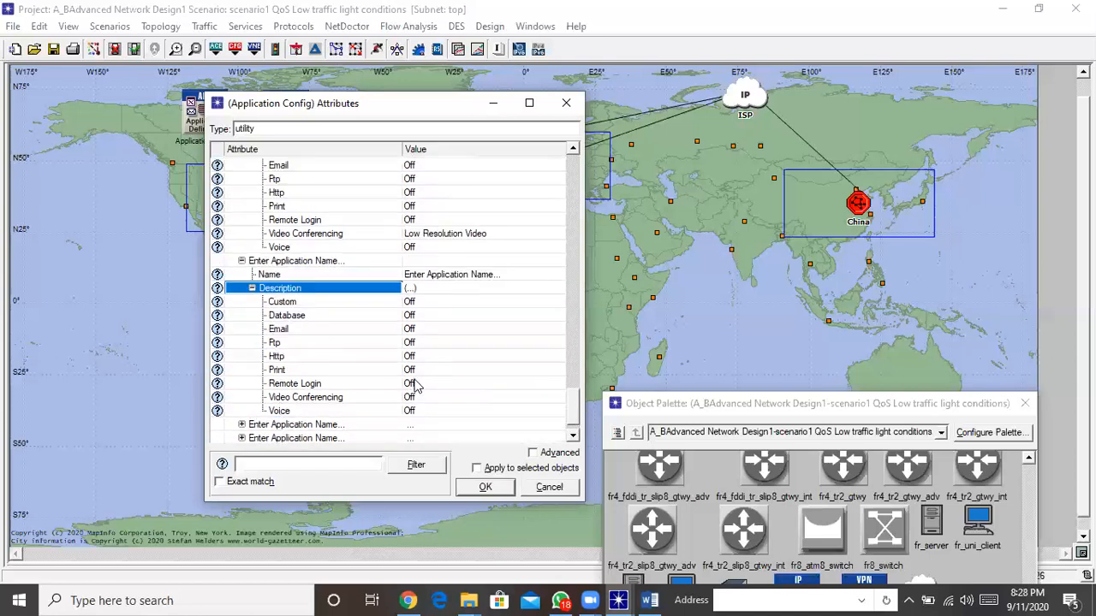
left_click(410, 397)
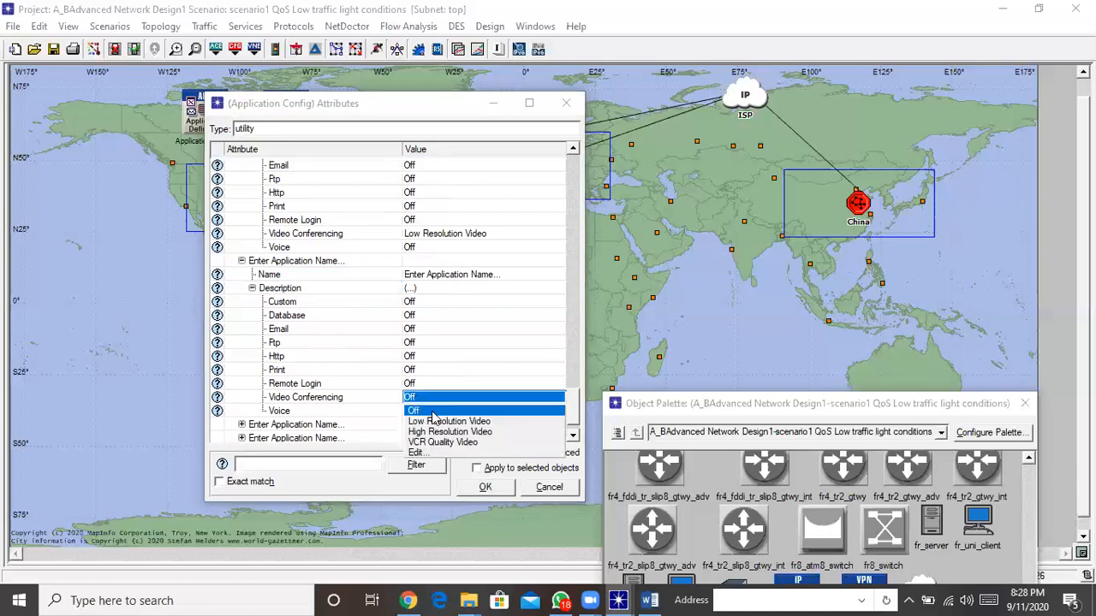
left_click(441, 431)
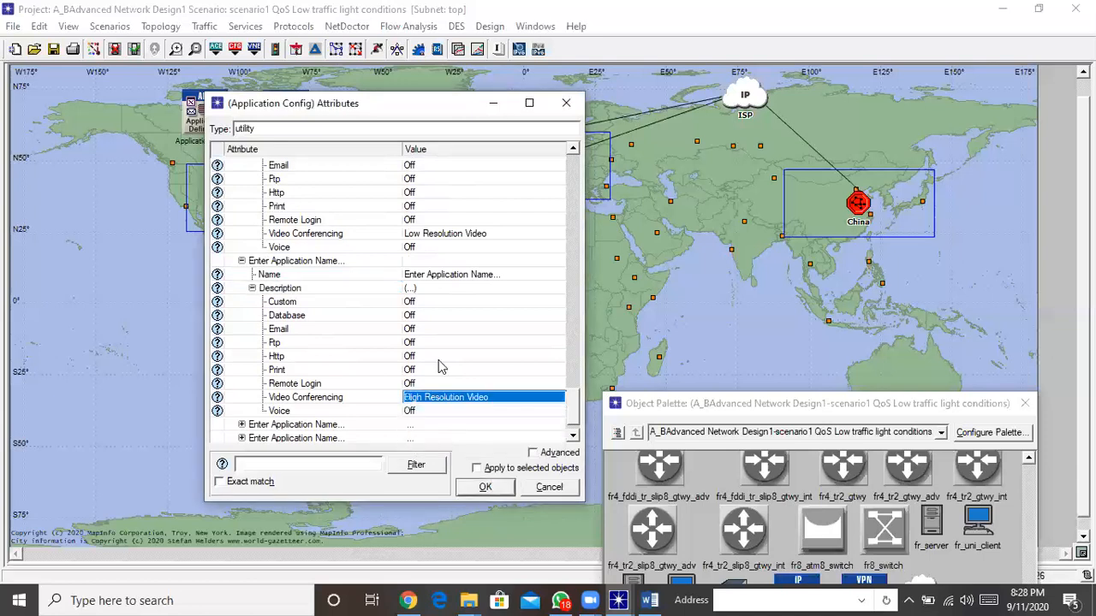
left_click(447, 274)
type("V")
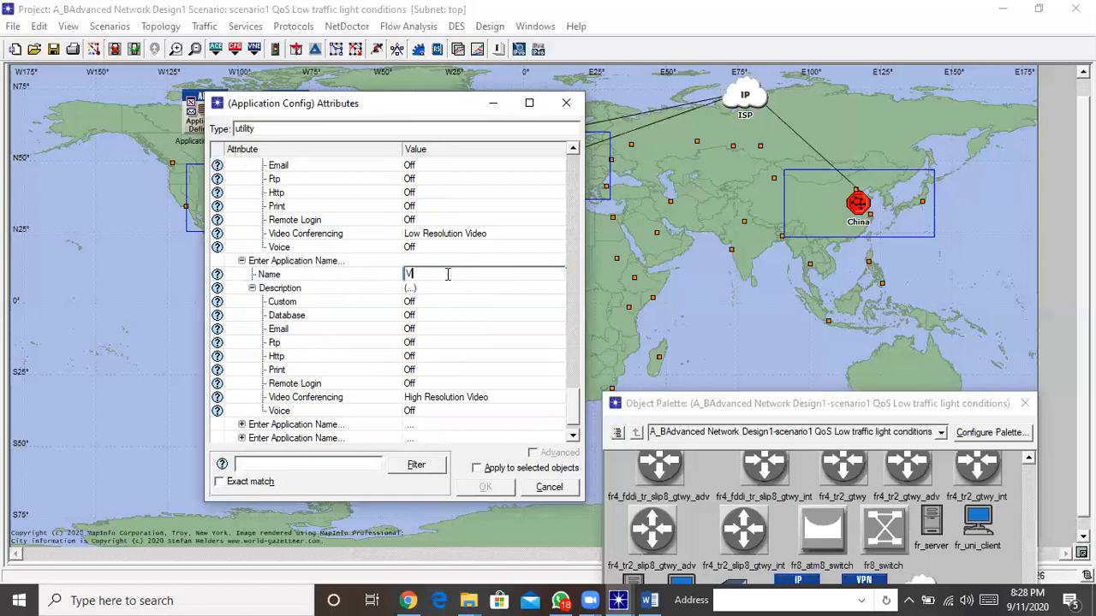
type("ideo Conferencing High res")
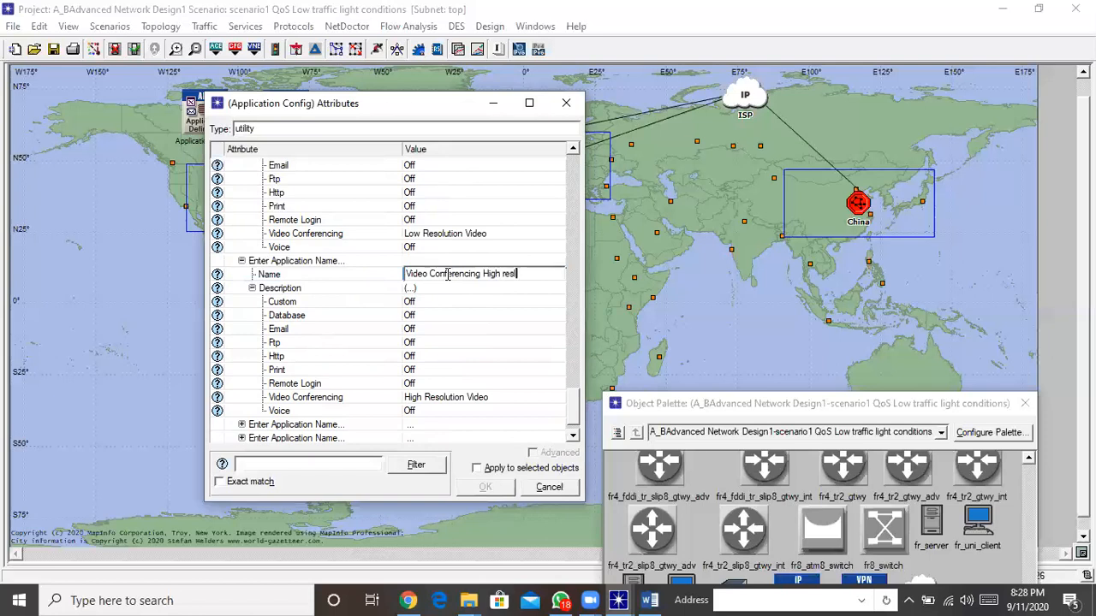
key("BackSpace")
type("solution")
left_click(374, 284)
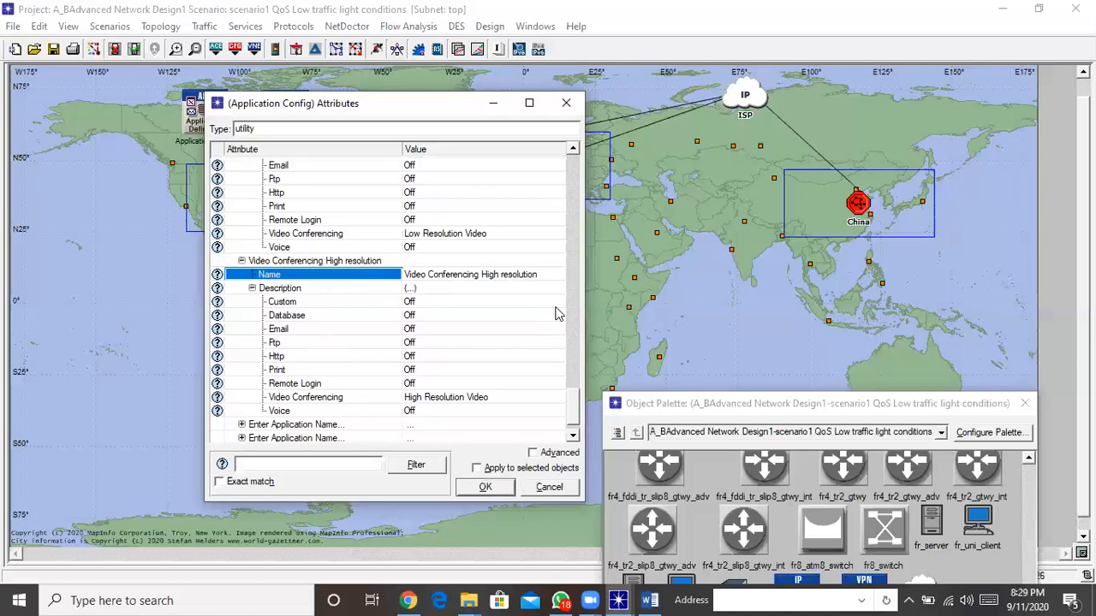
Step: In the thirteenth application row, set Voice to Low Quality Speech and name the application "Voice Low Quality Speech"
left_click(574, 434)
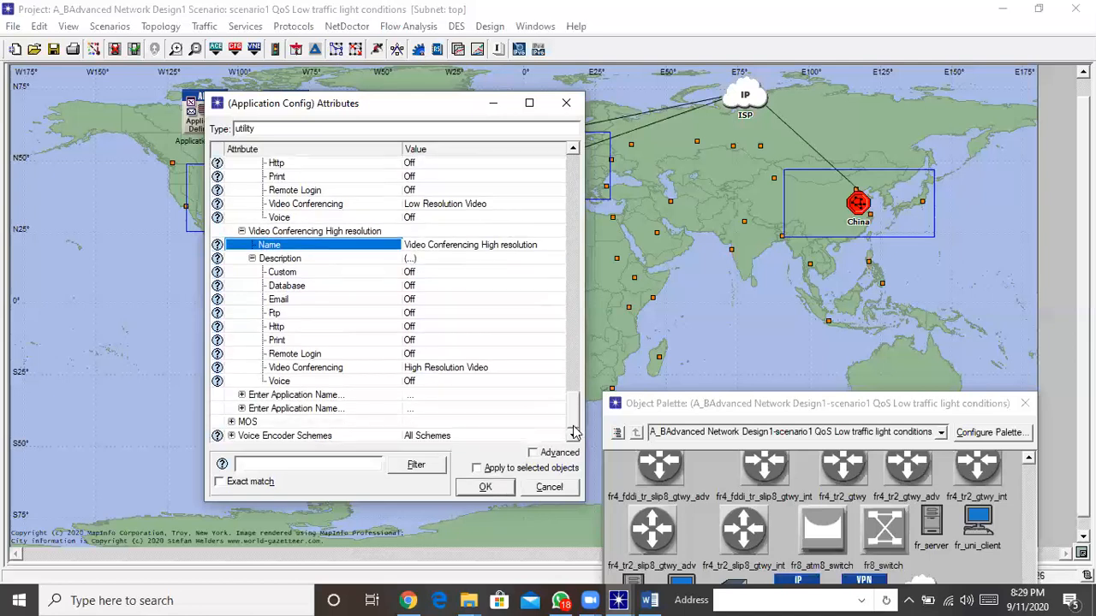
left_click(242, 395)
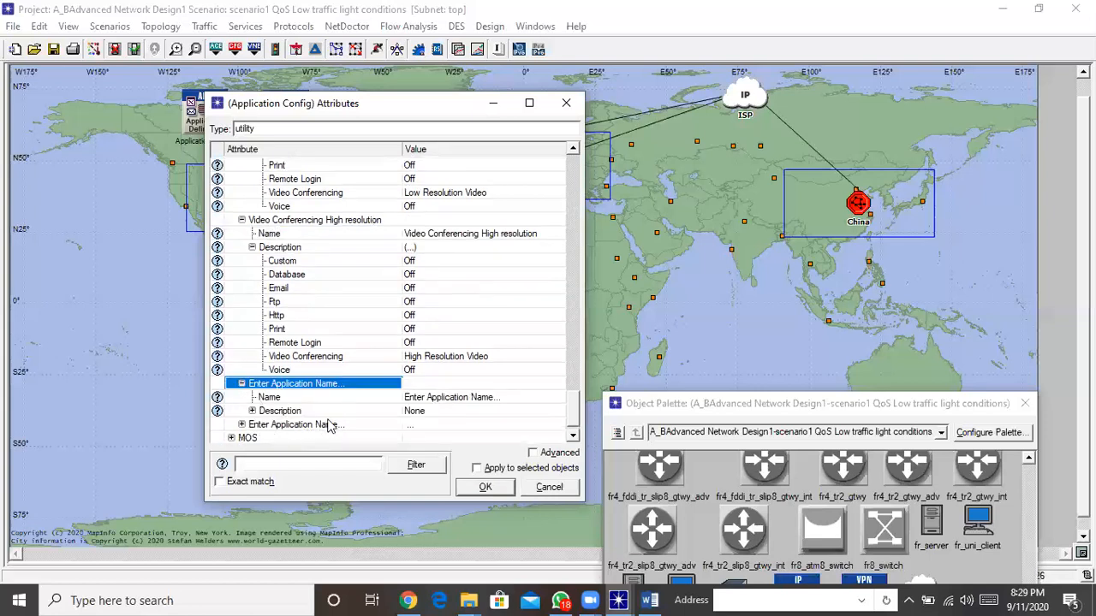
left_click(252, 411)
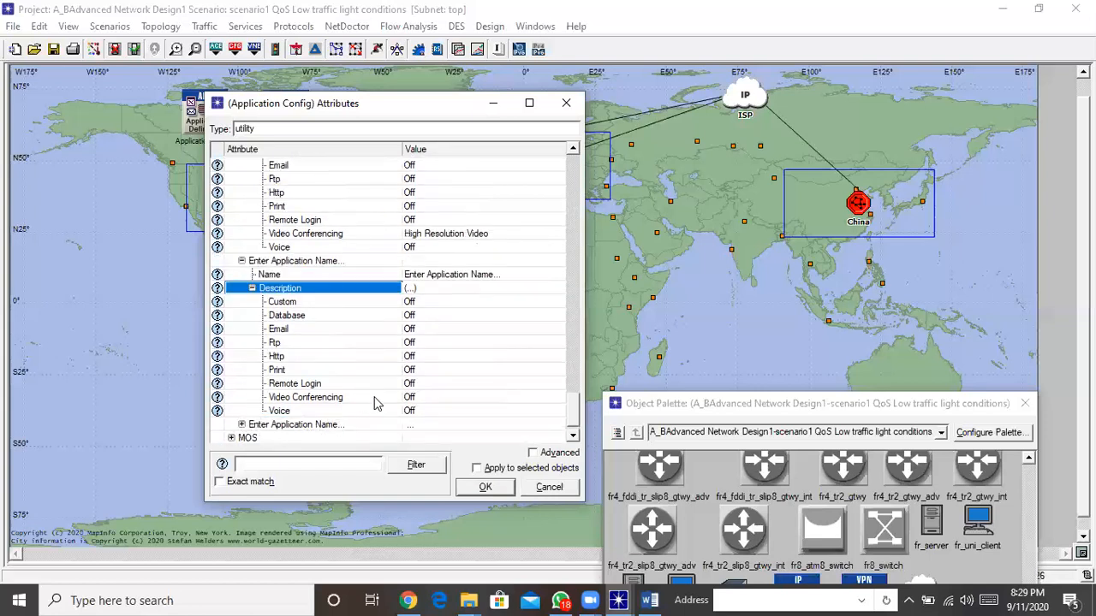
left_click(425, 413)
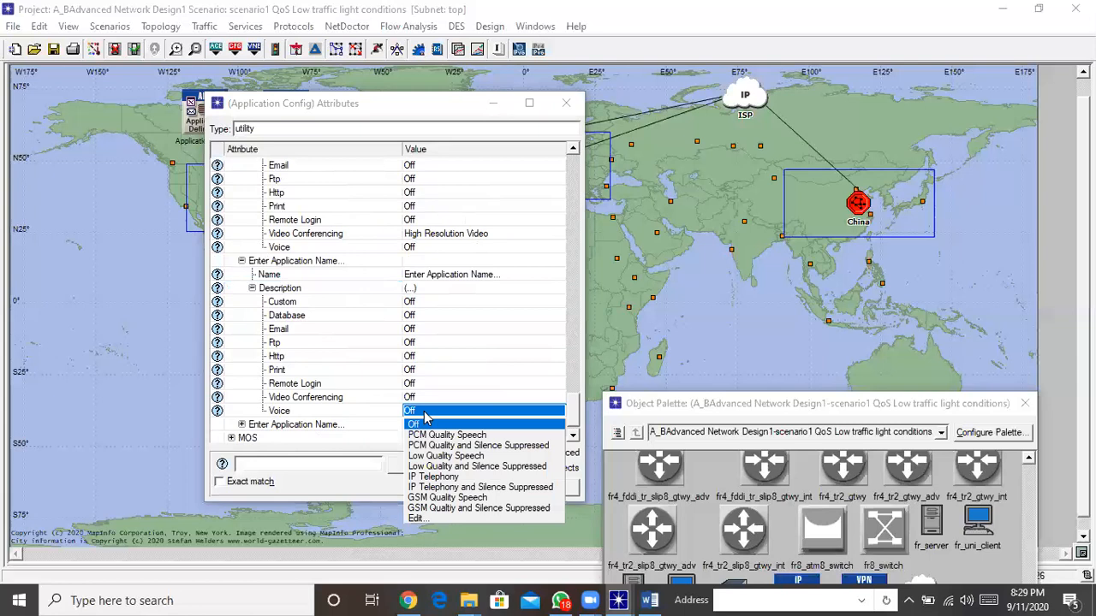
left_click(439, 458)
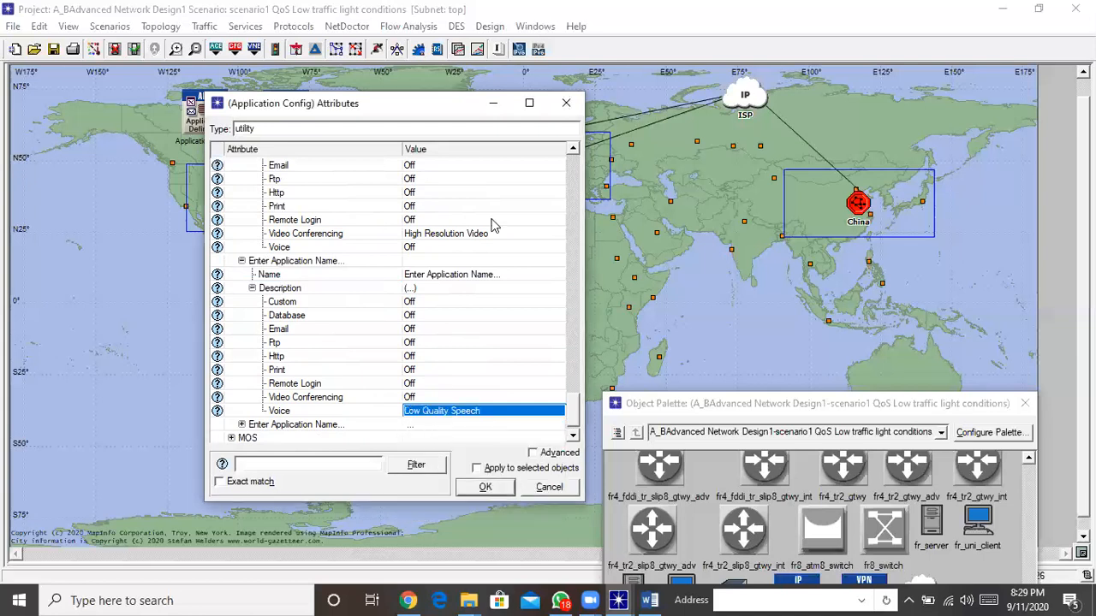
left_click(465, 273)
type("V")
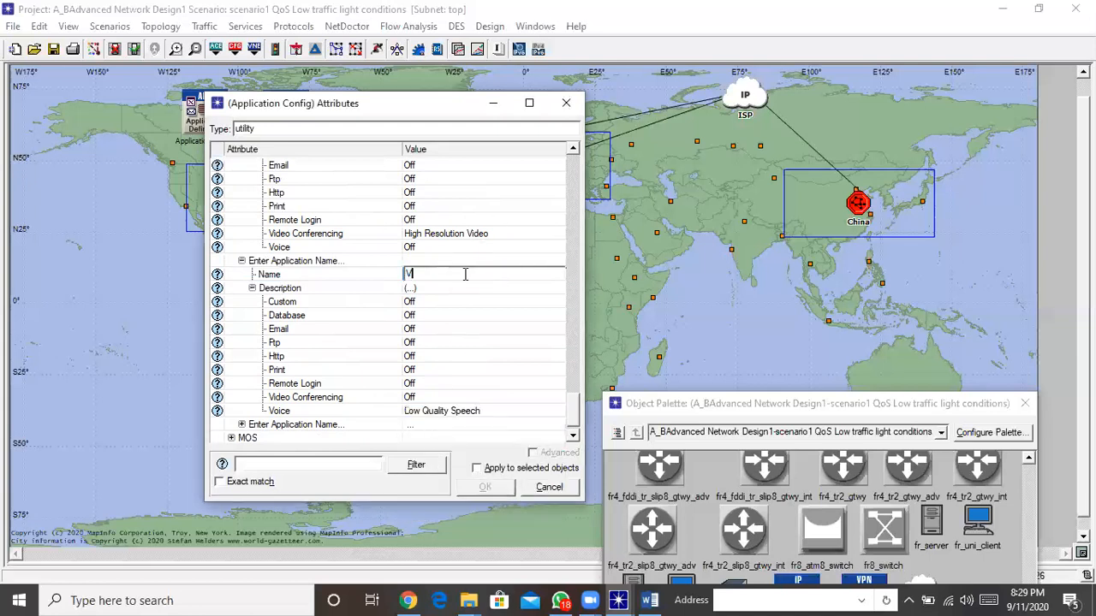
type("oice Low Quality Spe")
type("ech")
left_click(374, 279)
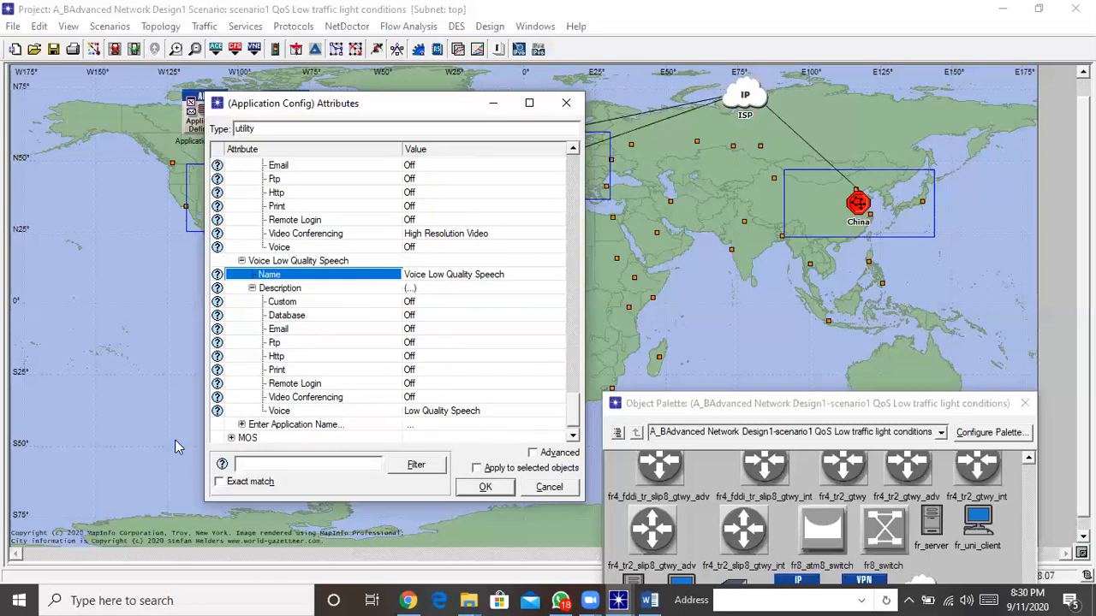
Step: In the fourteenth application row, set Voice to IP Telephony, name it "Voice High resolution", and apply the Application Config attributes
left_click(242, 426)
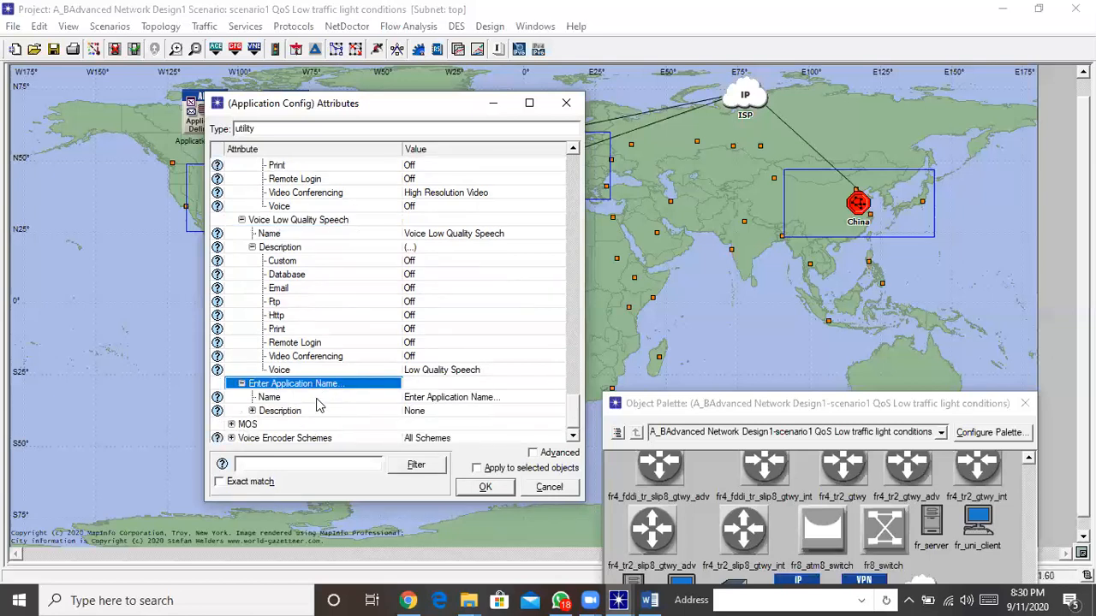
left_click(251, 411)
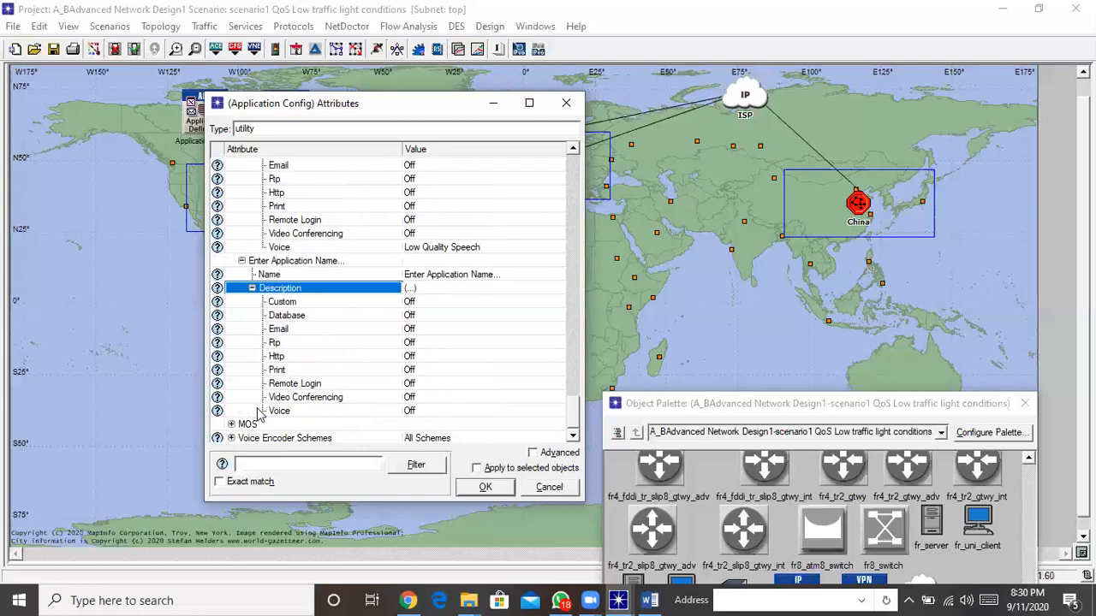
left_click(434, 414)
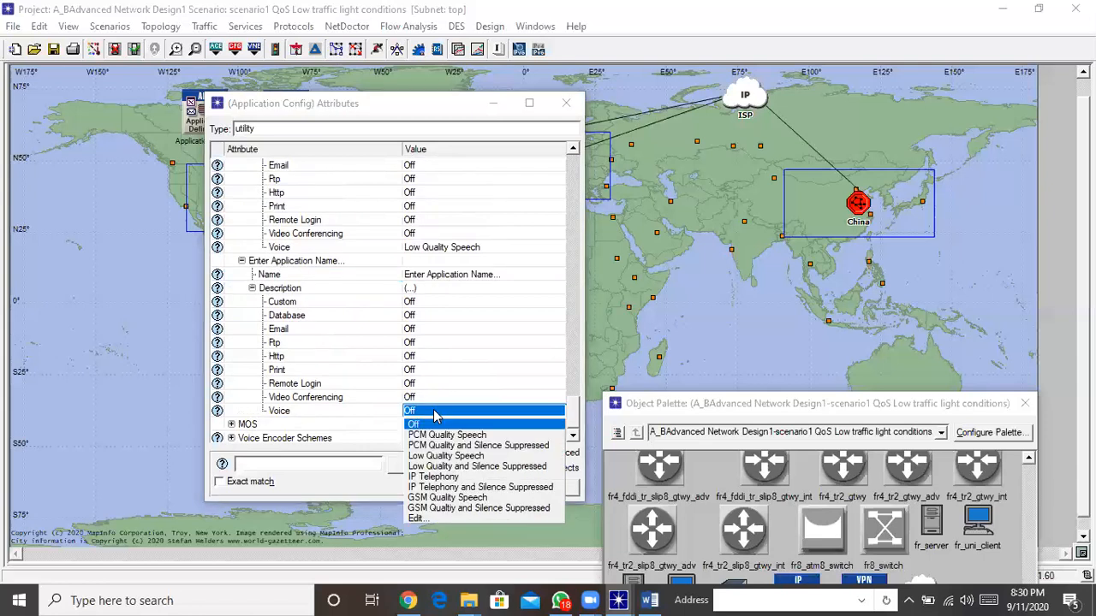
left_click(443, 477)
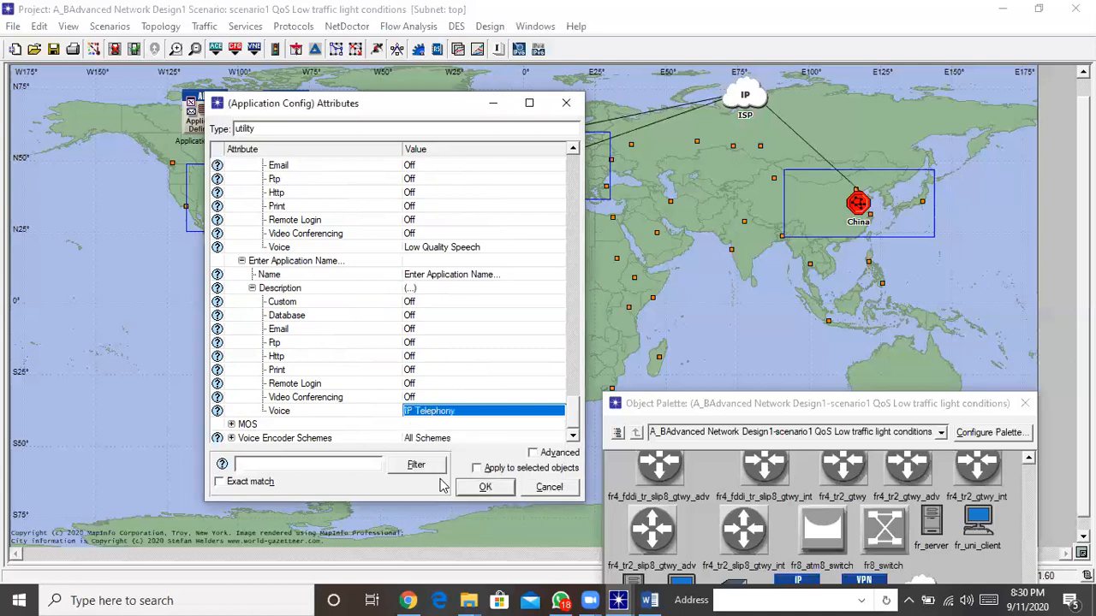
left_click(454, 275)
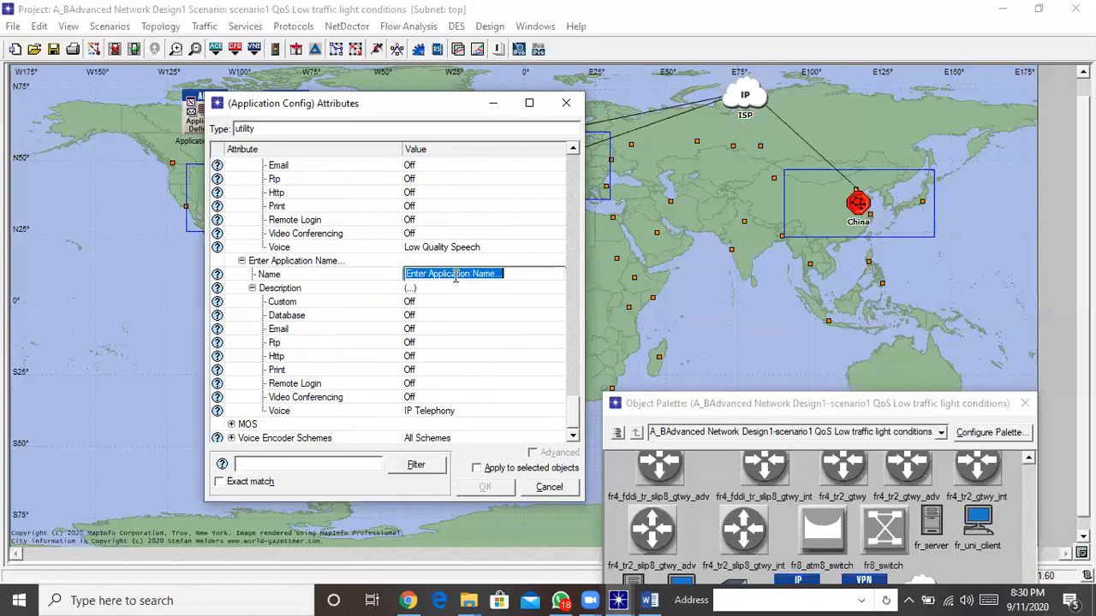
type("Voice Hig")
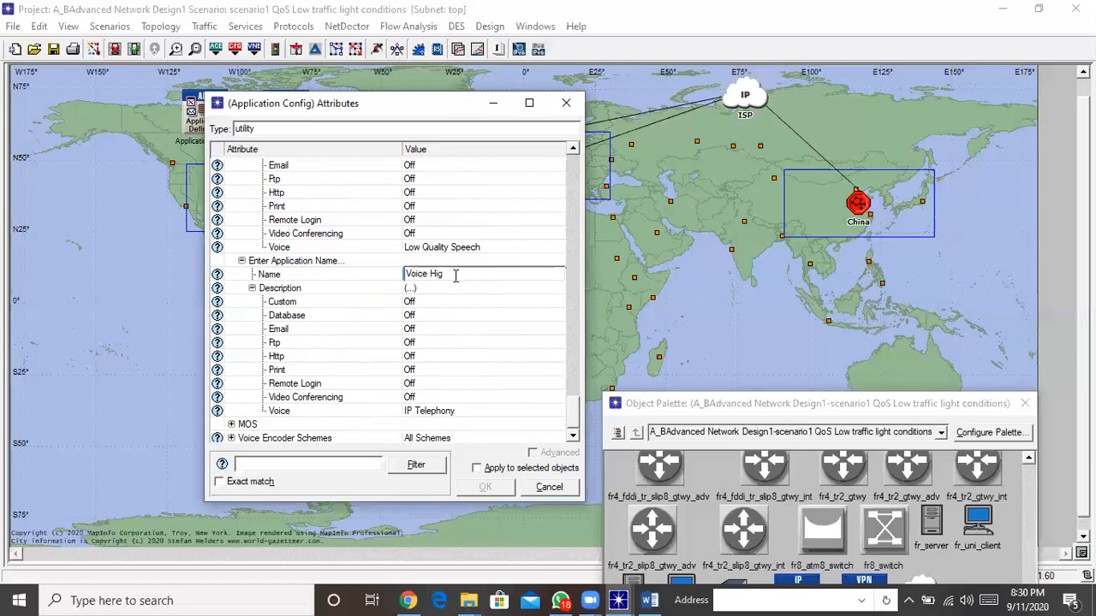
type("h resolution")
left_click(368, 280)
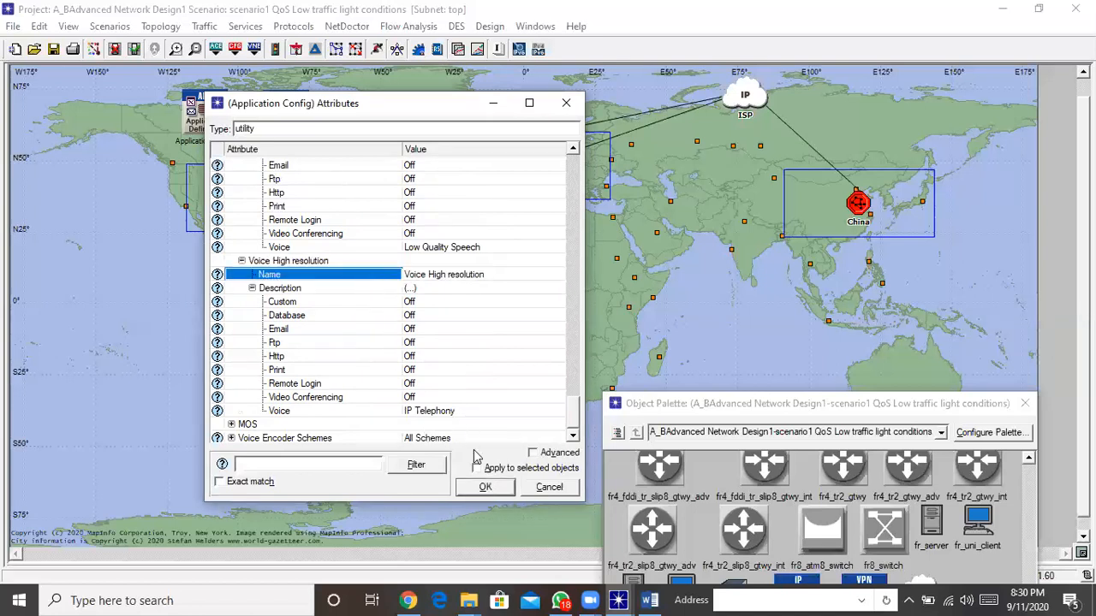
left_click(480, 487)
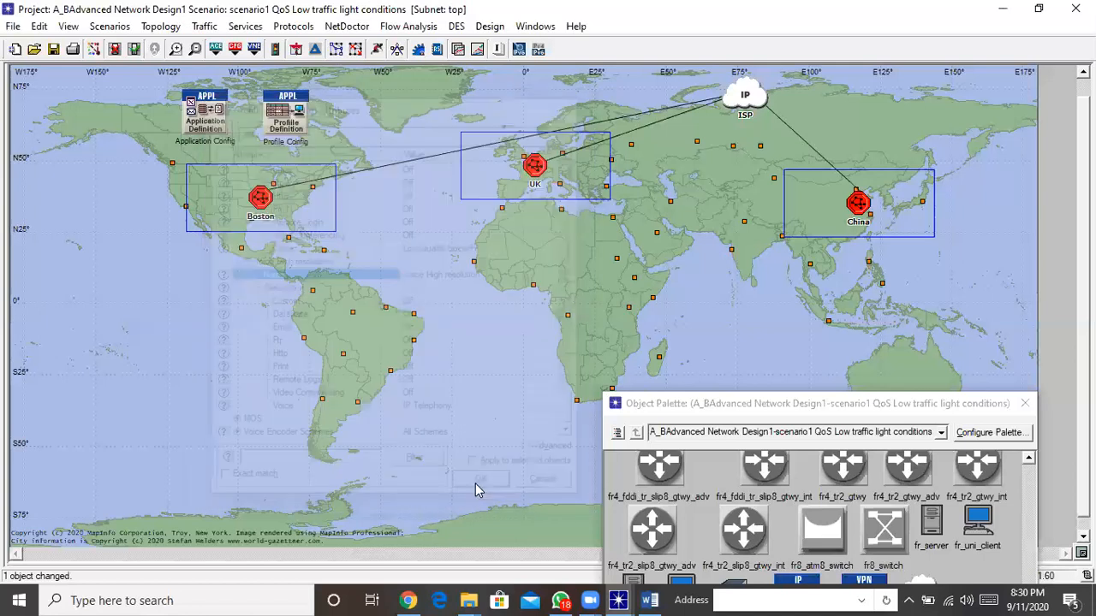
Step: Reopen the Application Config attributes, review the list of defined applications, and close the dialog
right_click(203, 102)
left_click(247, 139)
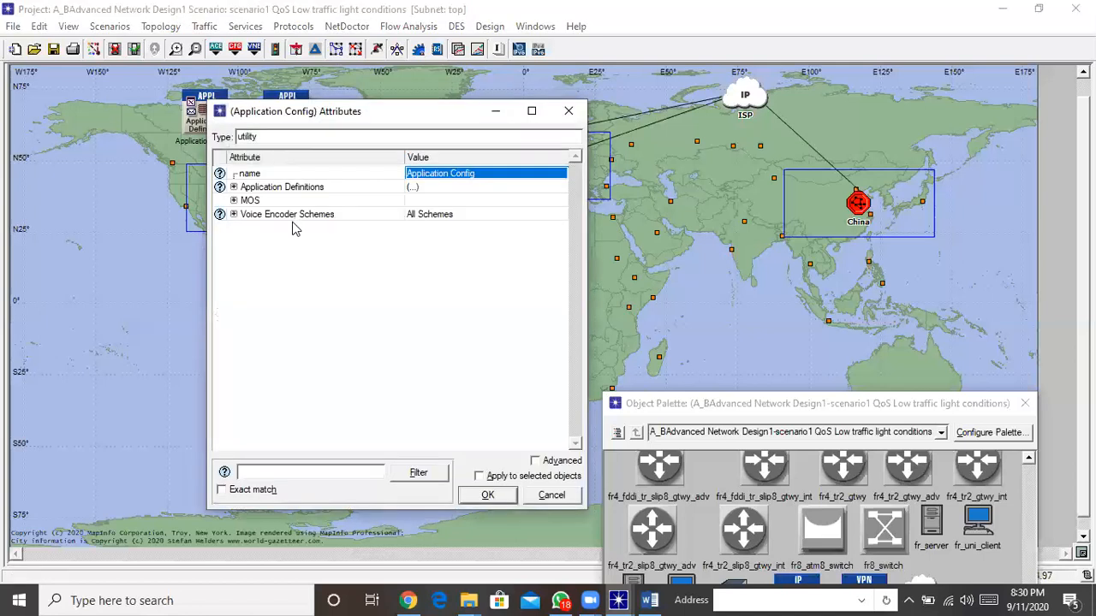
left_click(234, 186)
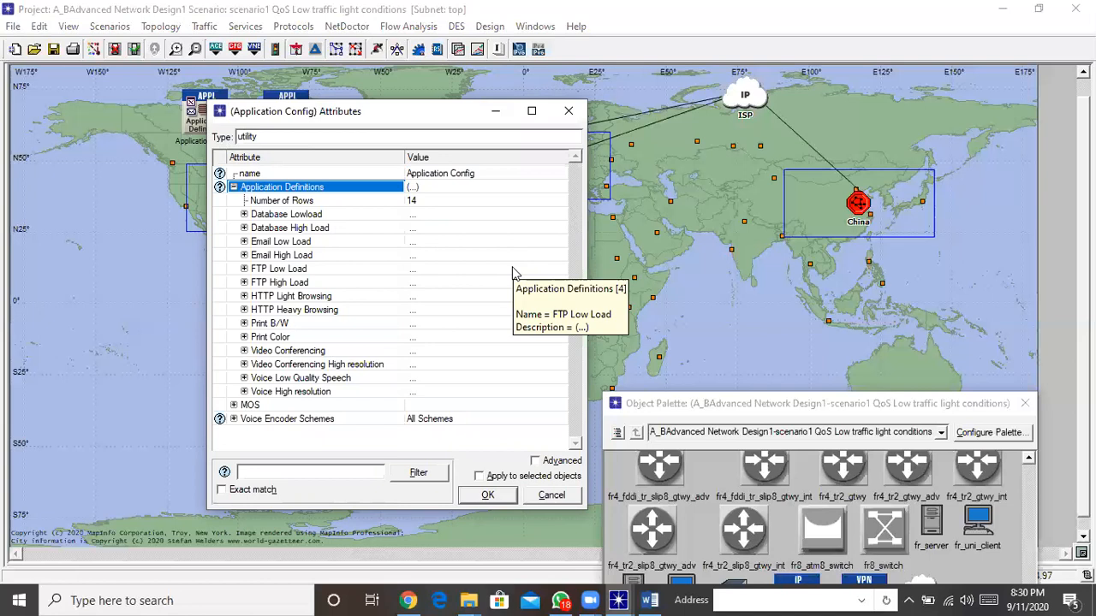
left_click(489, 498)
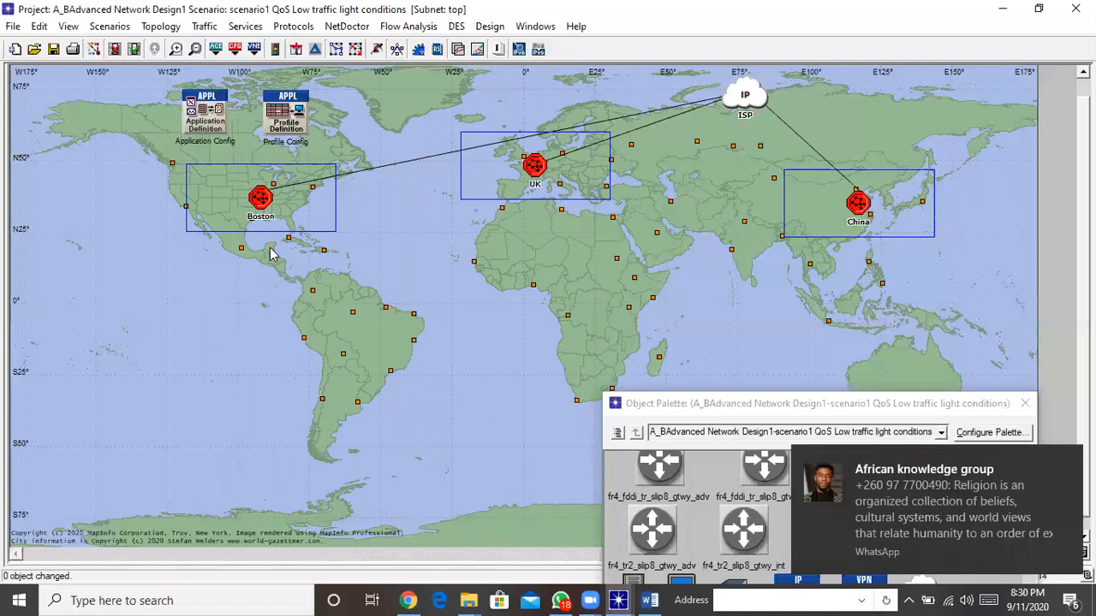
Step: Open the Profile Config attributes and set the number of application rows in the China profile to 14
right_click(288, 112)
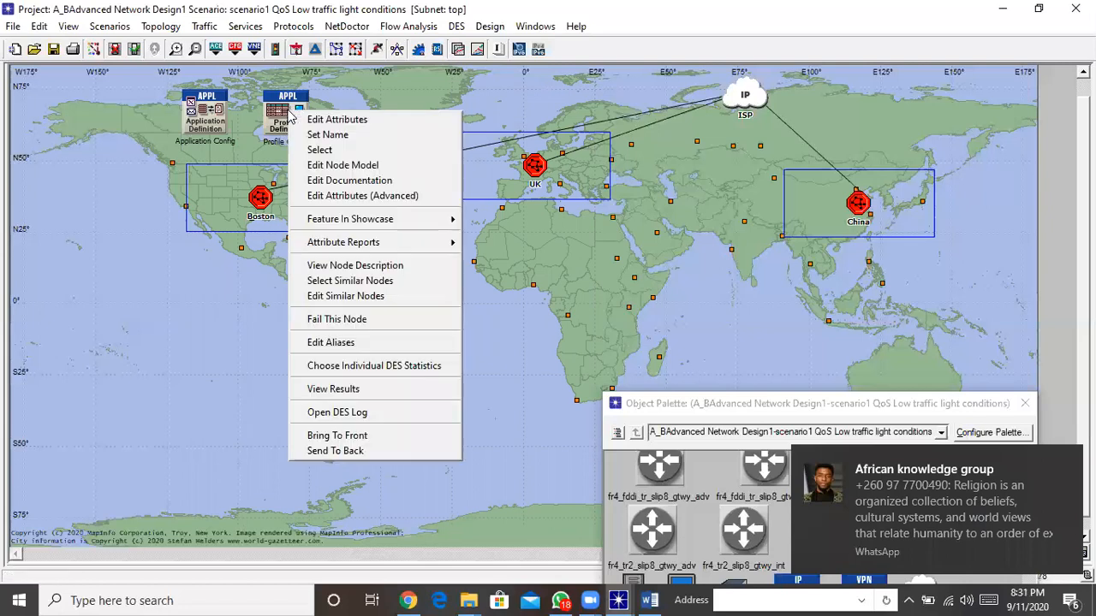
left_click(336, 119)
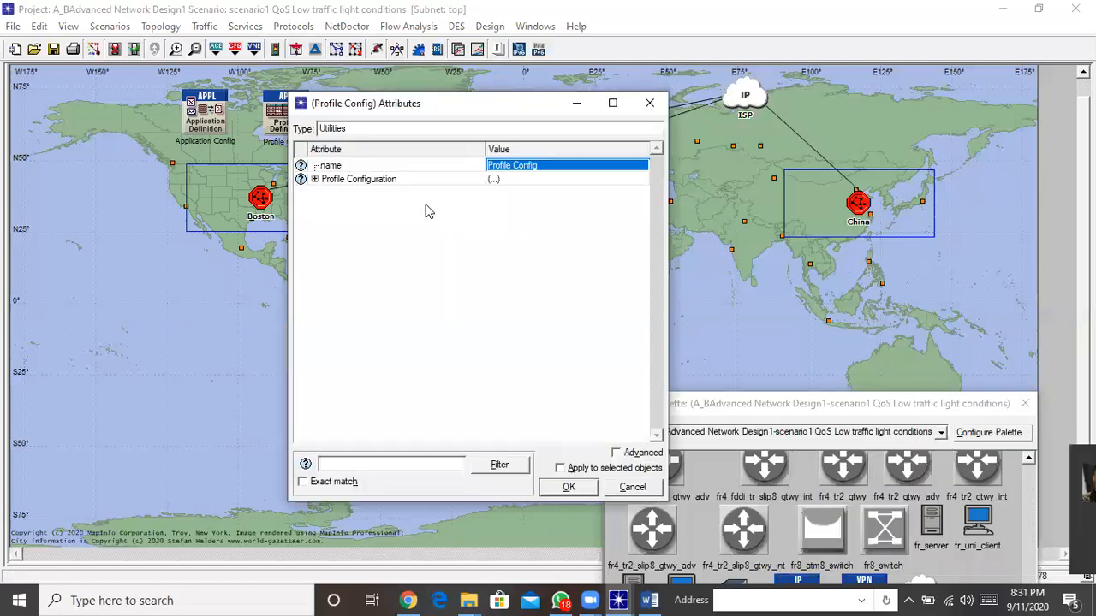
left_click(315, 179)
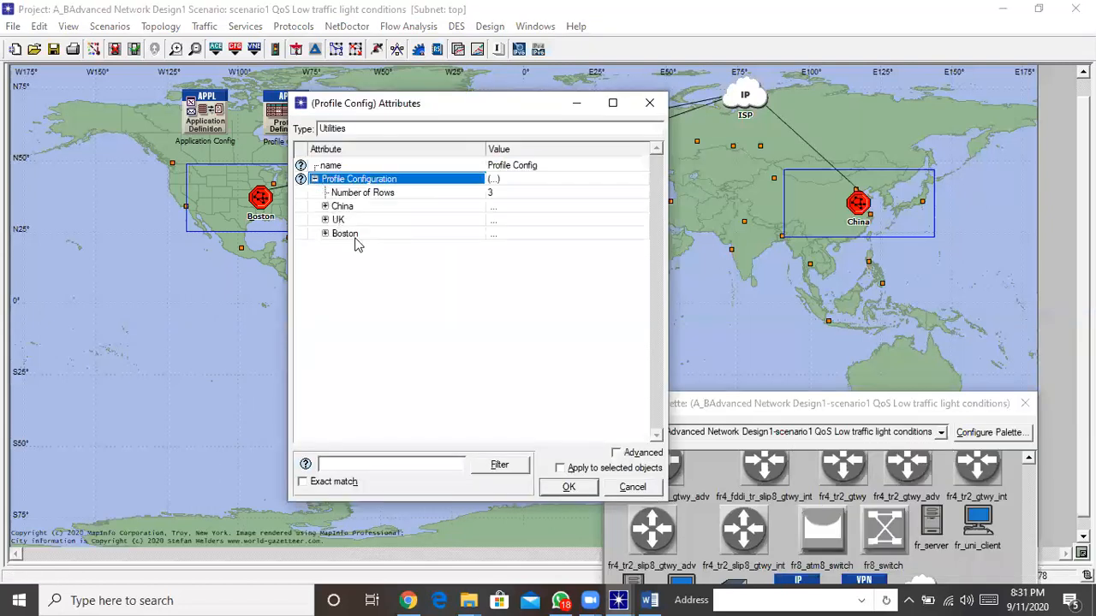
left_click(326, 206)
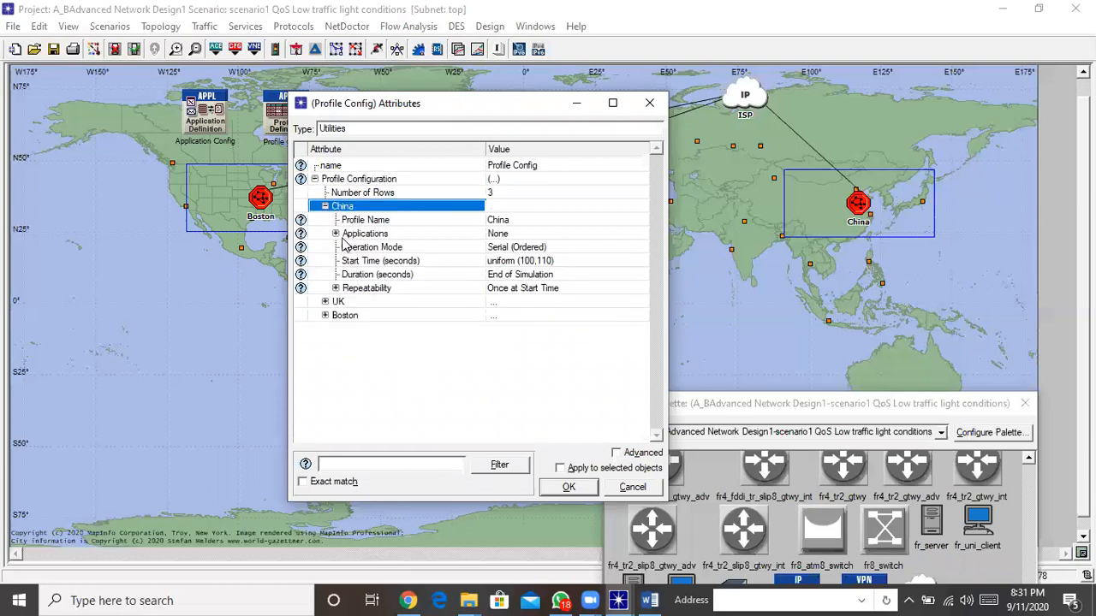
left_click(335, 234)
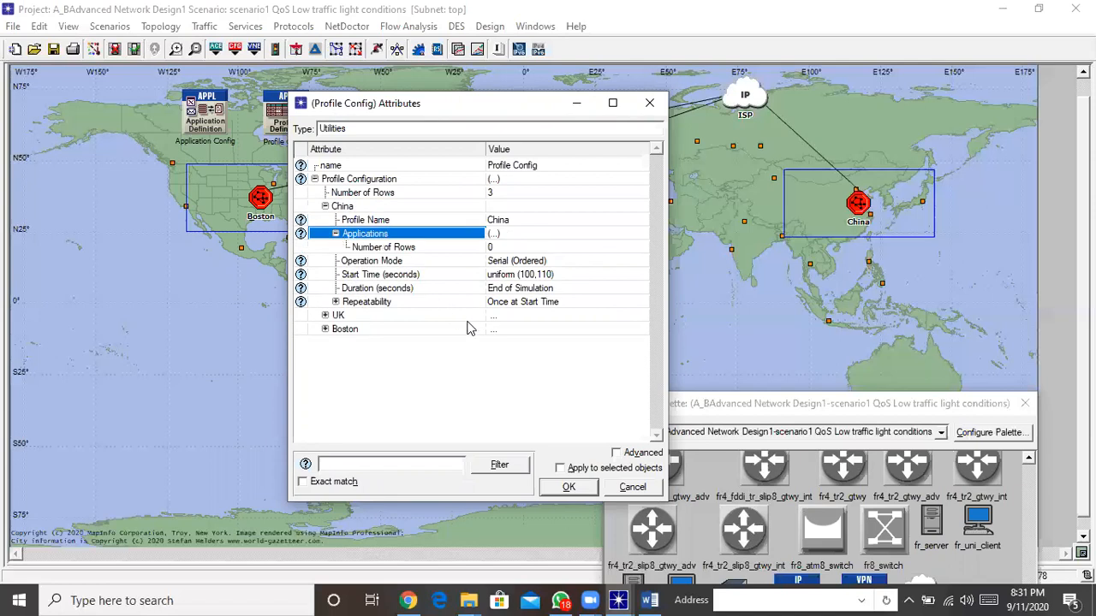
left_click(515, 250)
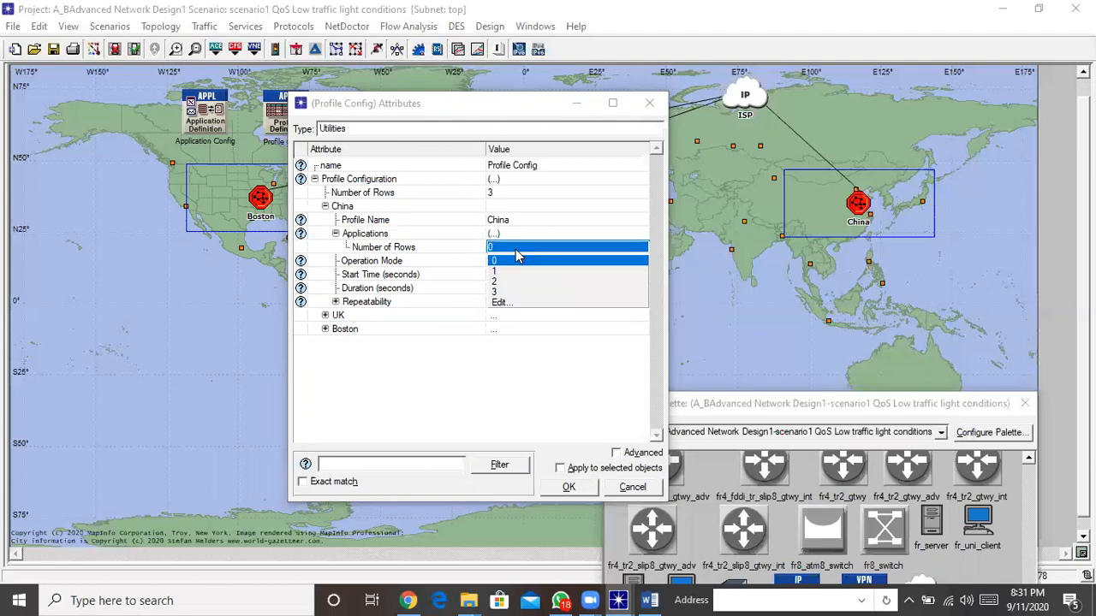
left_click(508, 305)
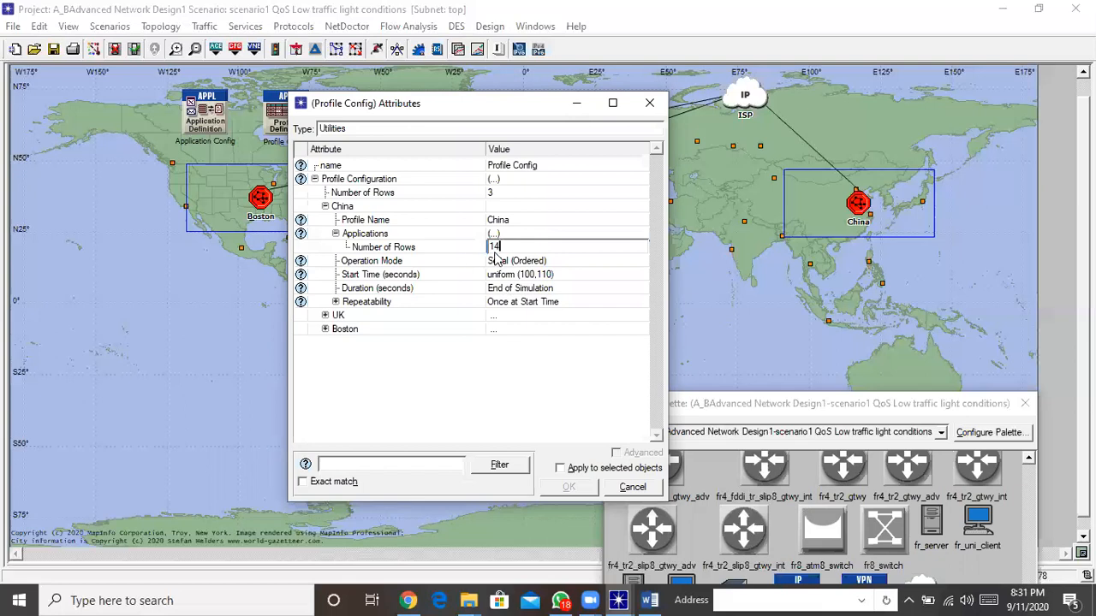
left_click(460, 250)
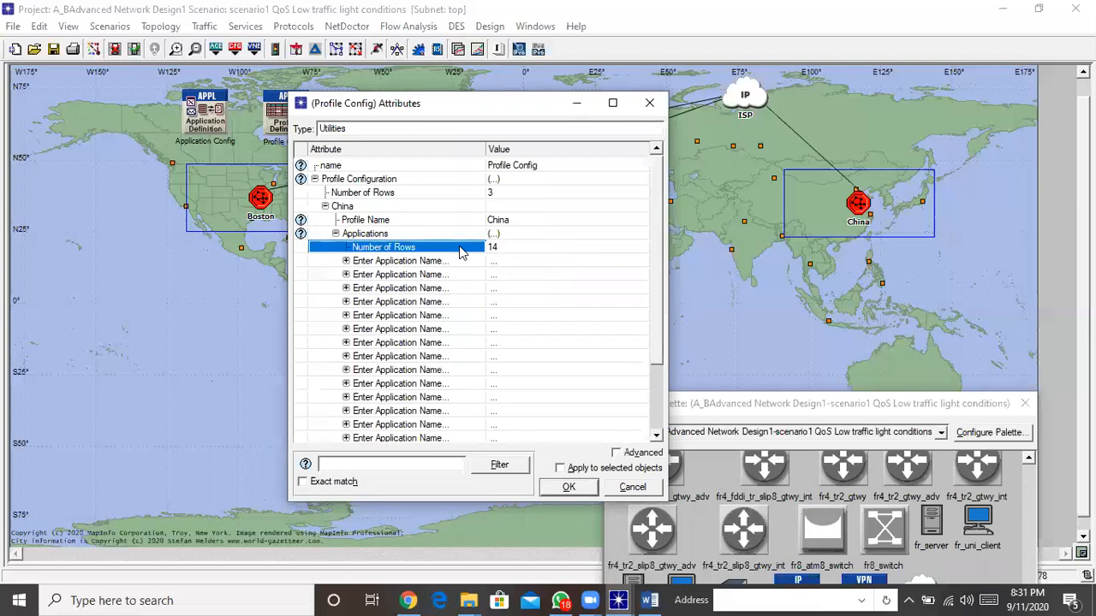
Step: In the China profile, assign Database Lowload to the third application row and Database High Load to the fourth
scroll(672, 326, "down", 2)
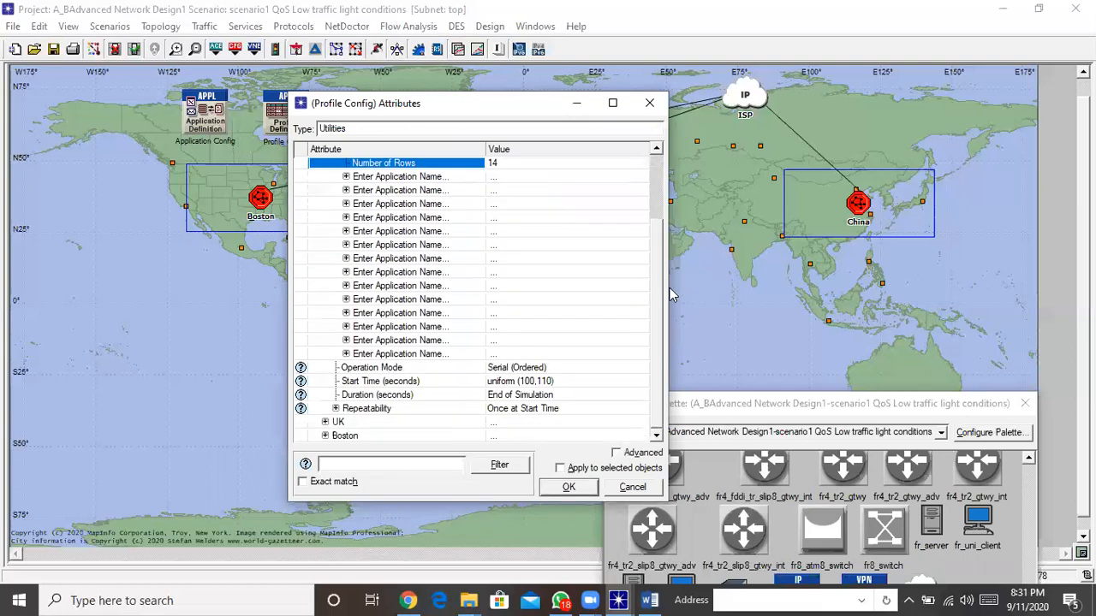
scroll(674, 295, "up", 2)
scroll(676, 256, "down", 1)
scroll(679, 248, "up", 1)
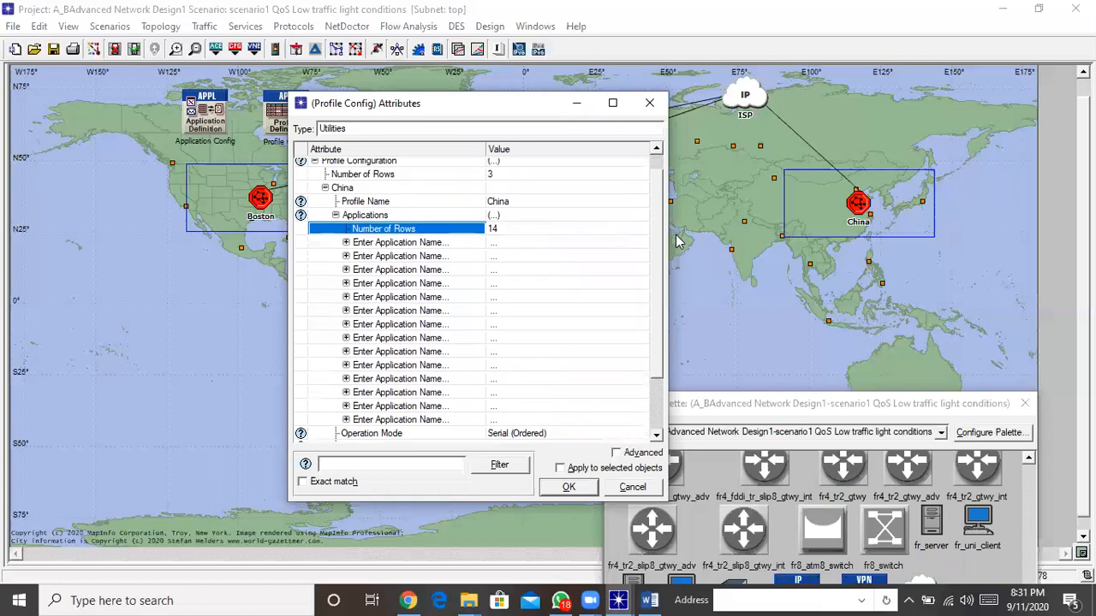
left_click(345, 270)
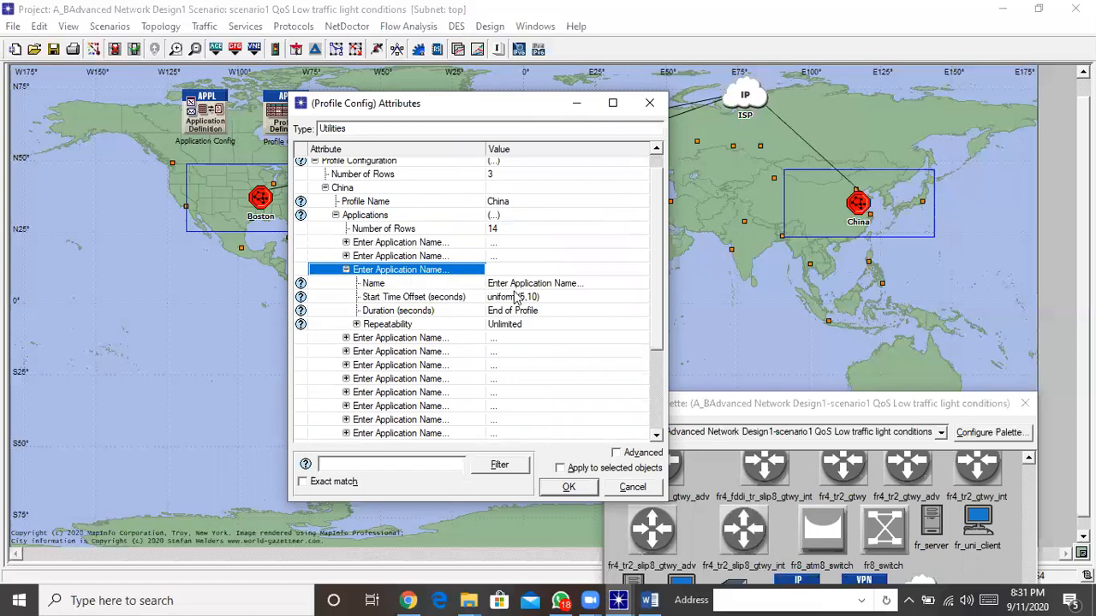
left_click(550, 283)
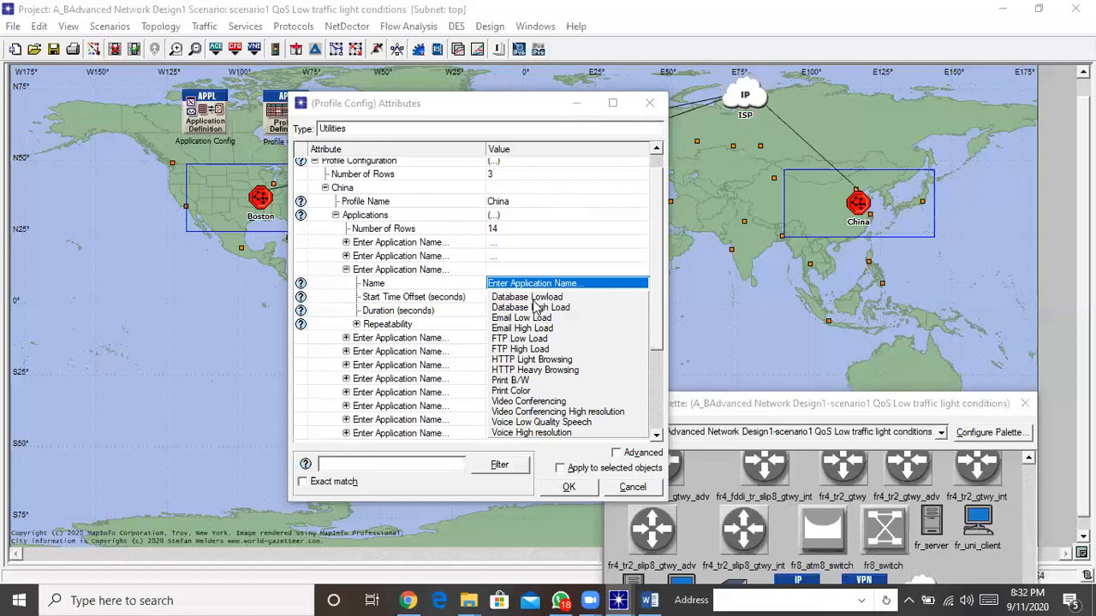
left_click(532, 298)
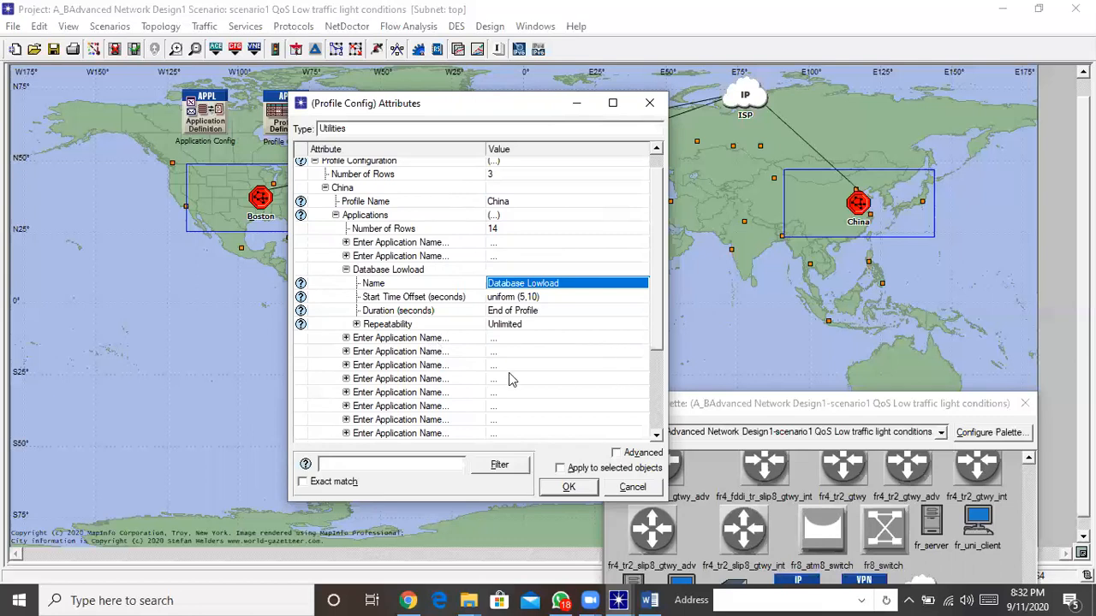
left_click(346, 338)
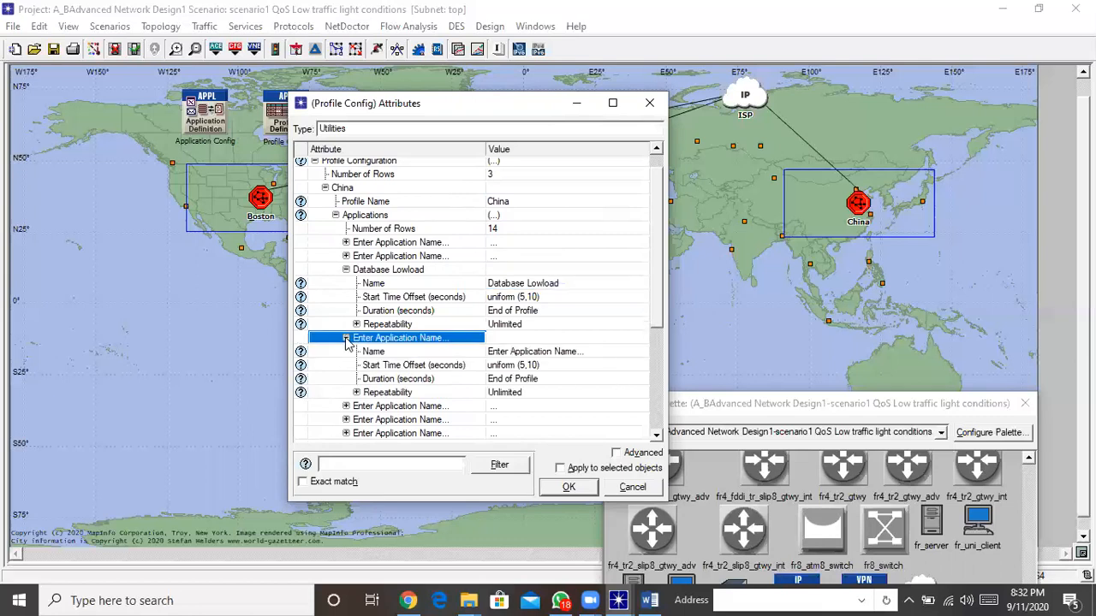
left_click(530, 351)
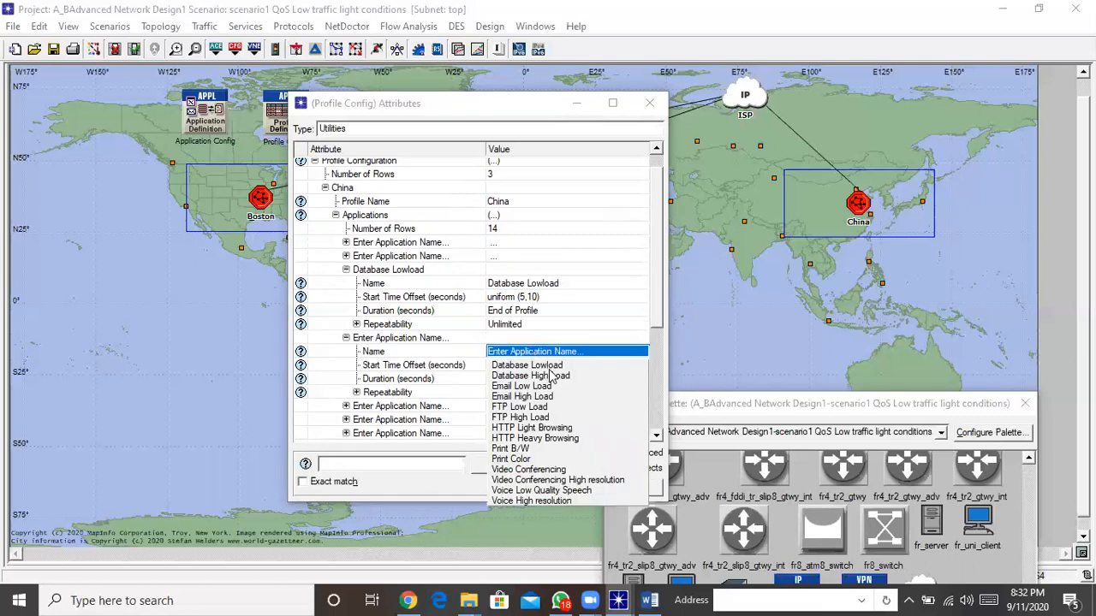
left_click(548, 375)
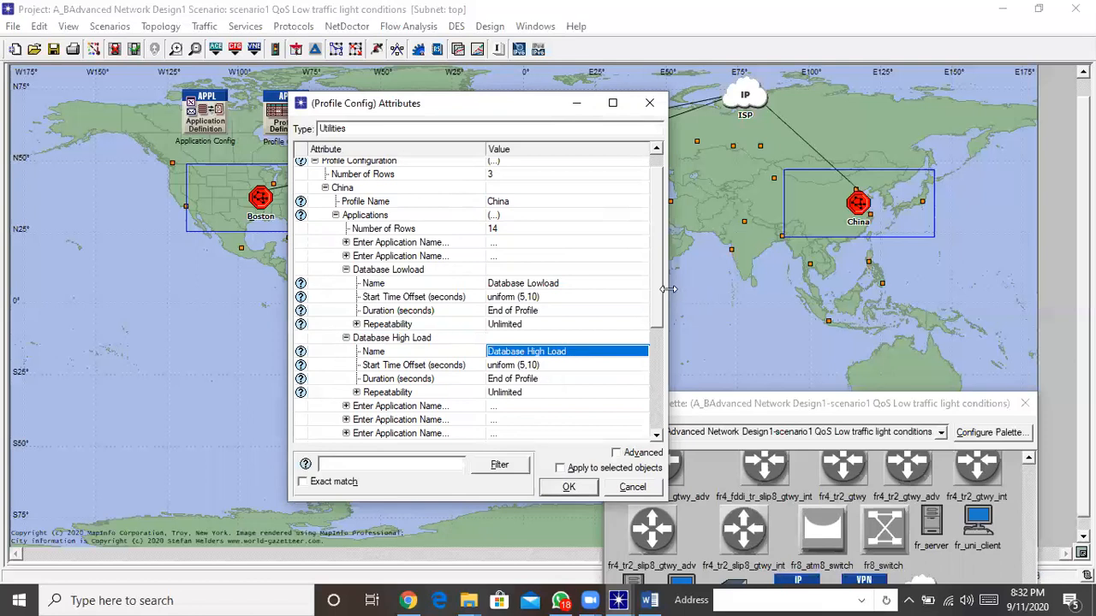
Step: In the China profile, assign Email Low Load to the fifth application row and Email High Load to the sixth
scroll(664, 340, "down", 3)
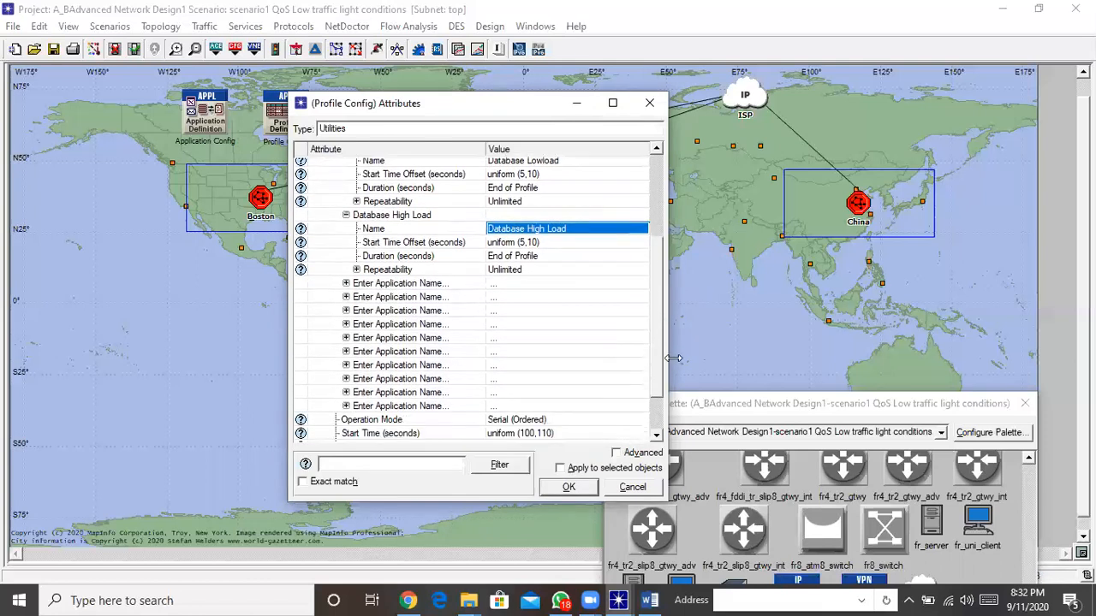
left_click(346, 285)
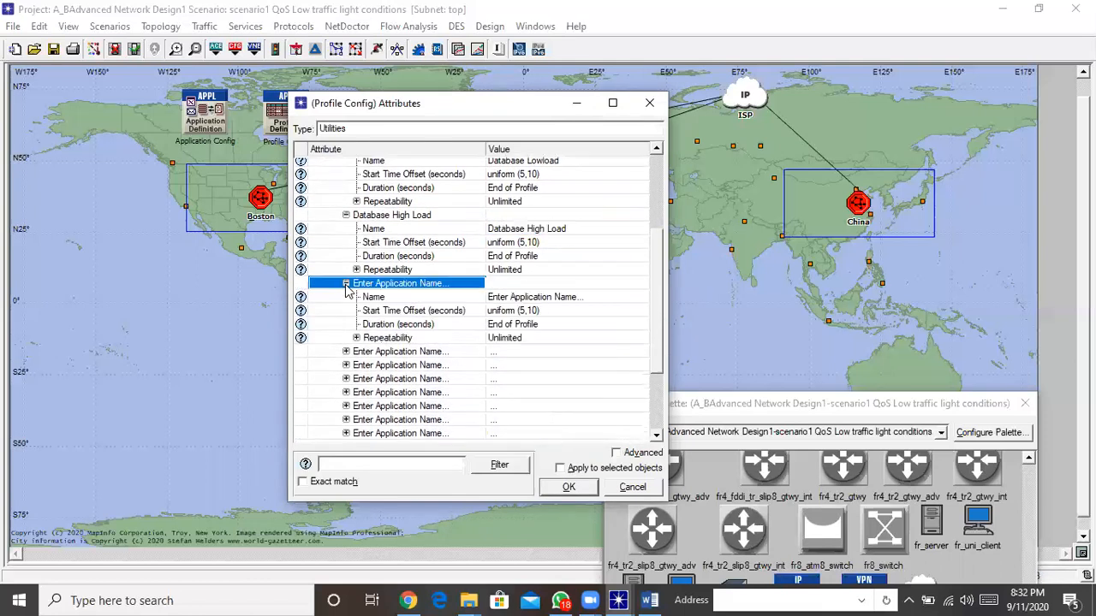
left_click(516, 302)
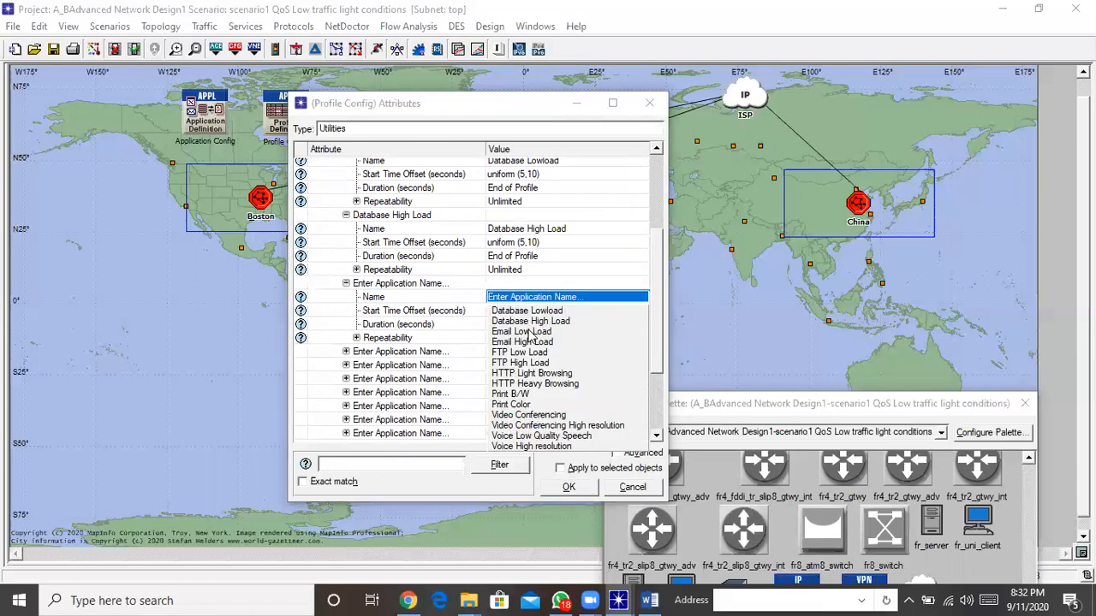
left_click(529, 333)
scroll(336, 310, "down", 1)
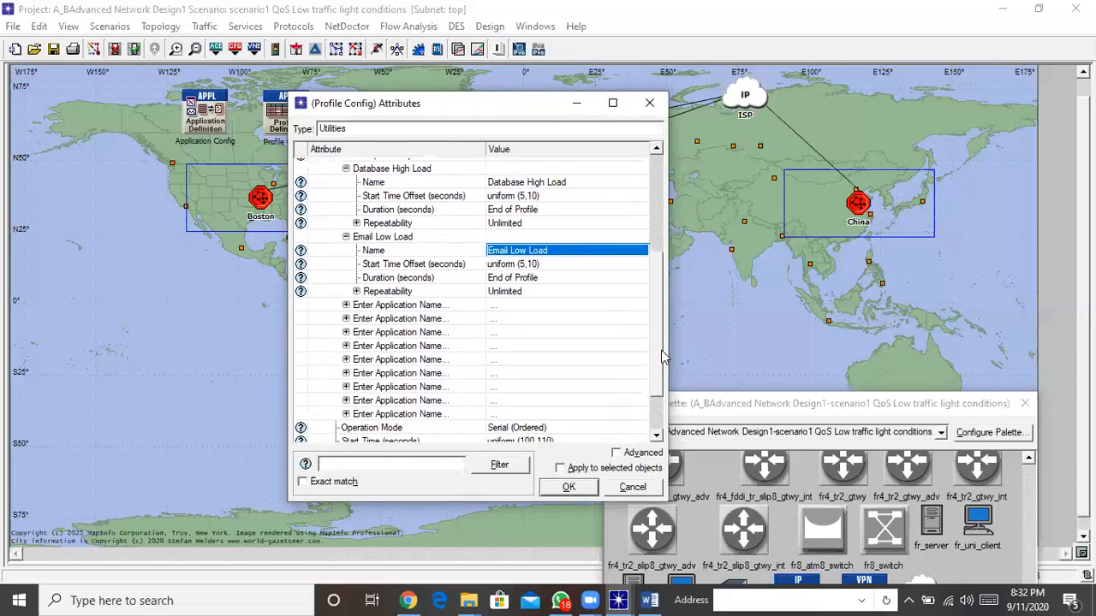
left_click(345, 304)
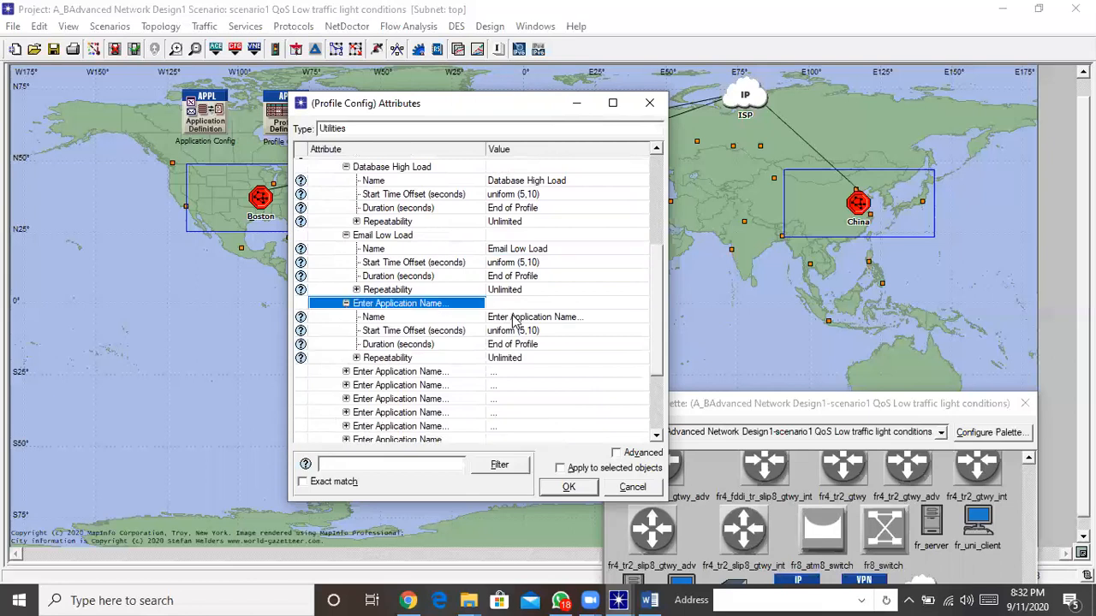
left_click(512, 318)
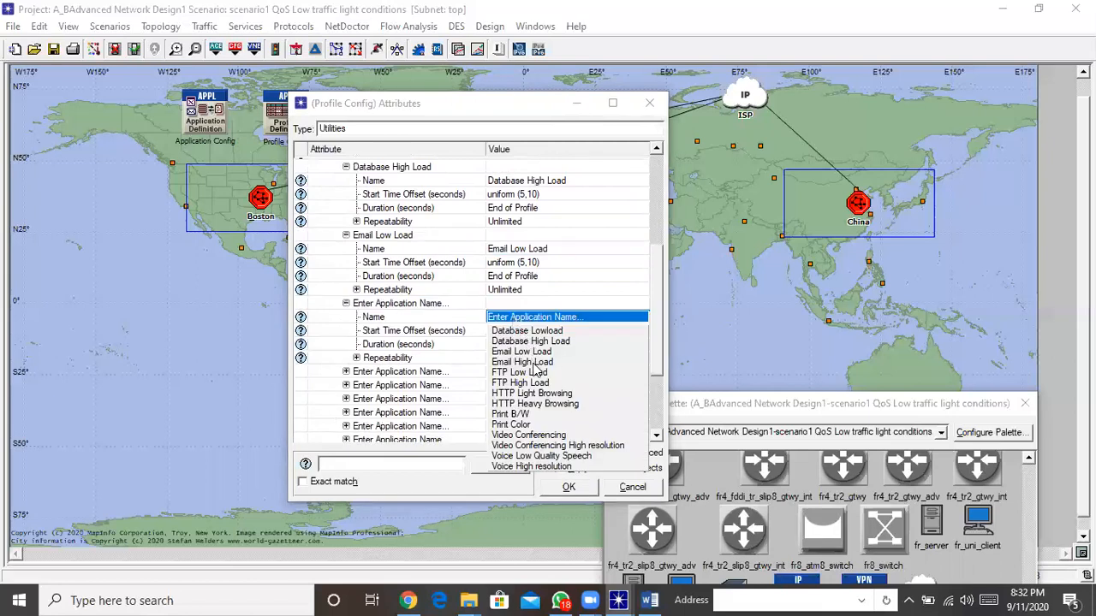
left_click(535, 363)
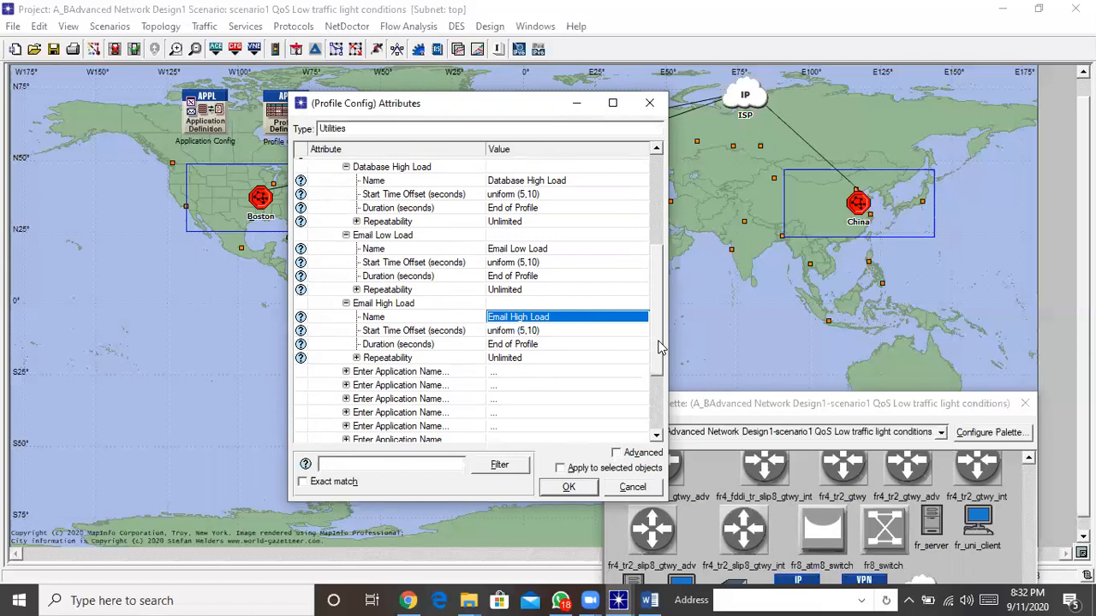
Step: In the China profile, assign FTP Low Load to the seventh application row and FTP High Load to the eighth
scroll(659, 353, "down", 2)
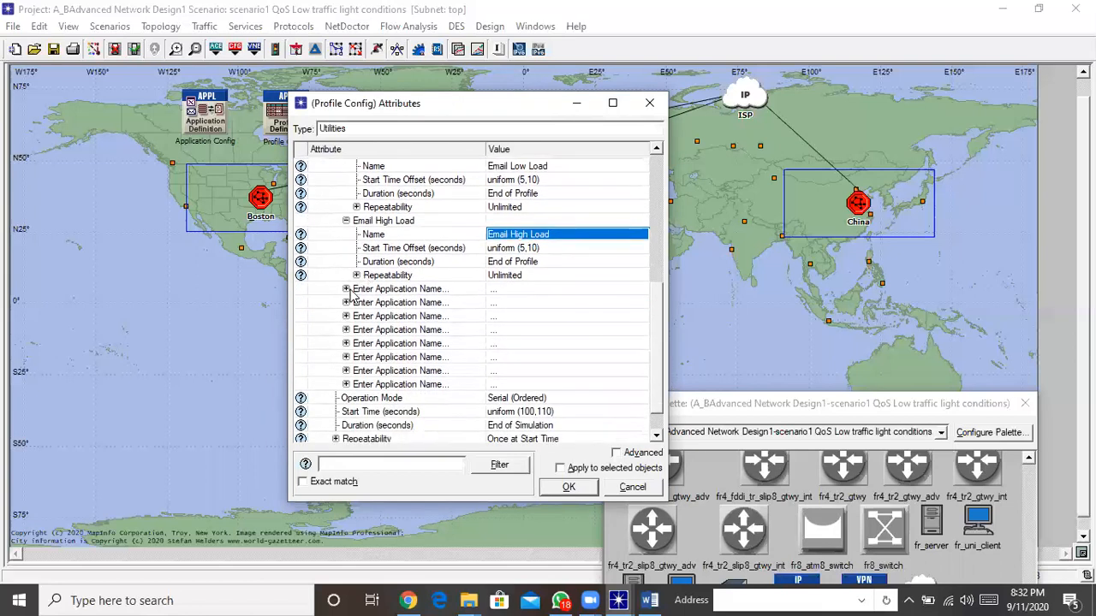
left_click(346, 290)
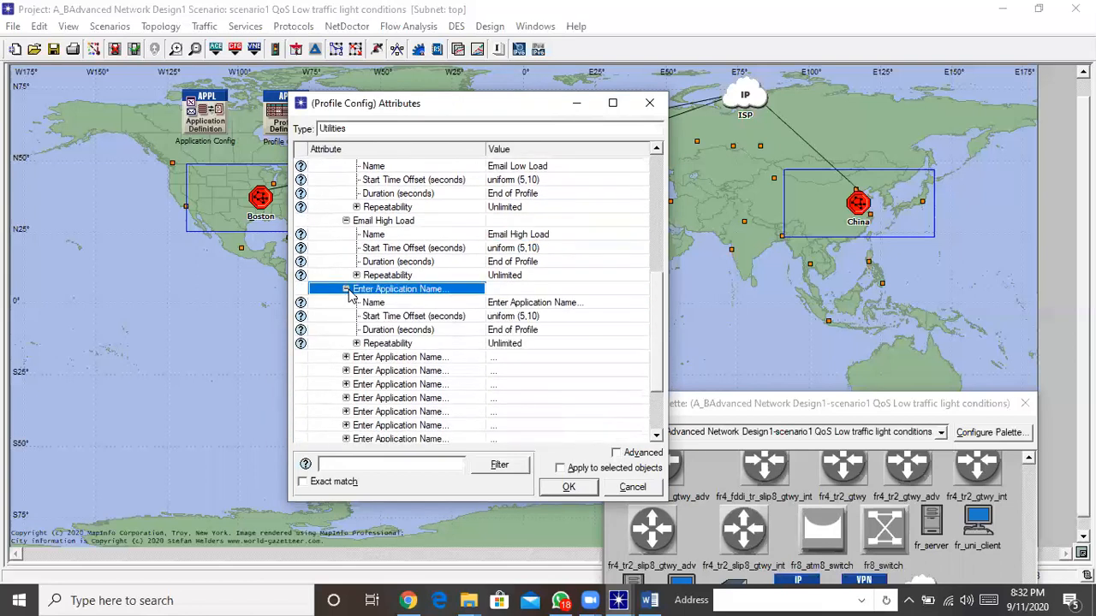
left_click(545, 304)
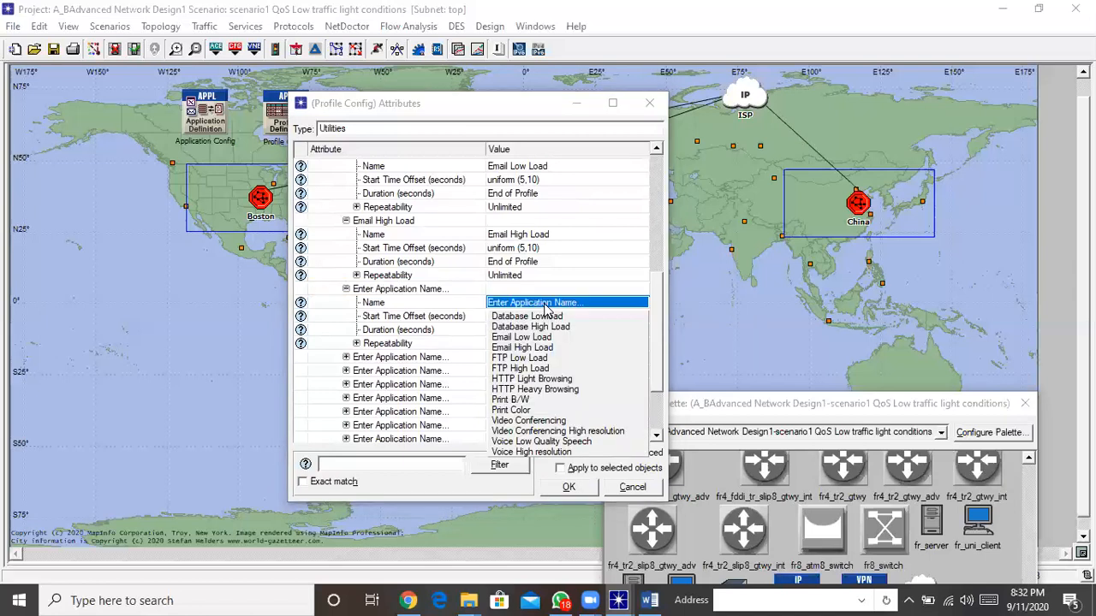
left_click(536, 360)
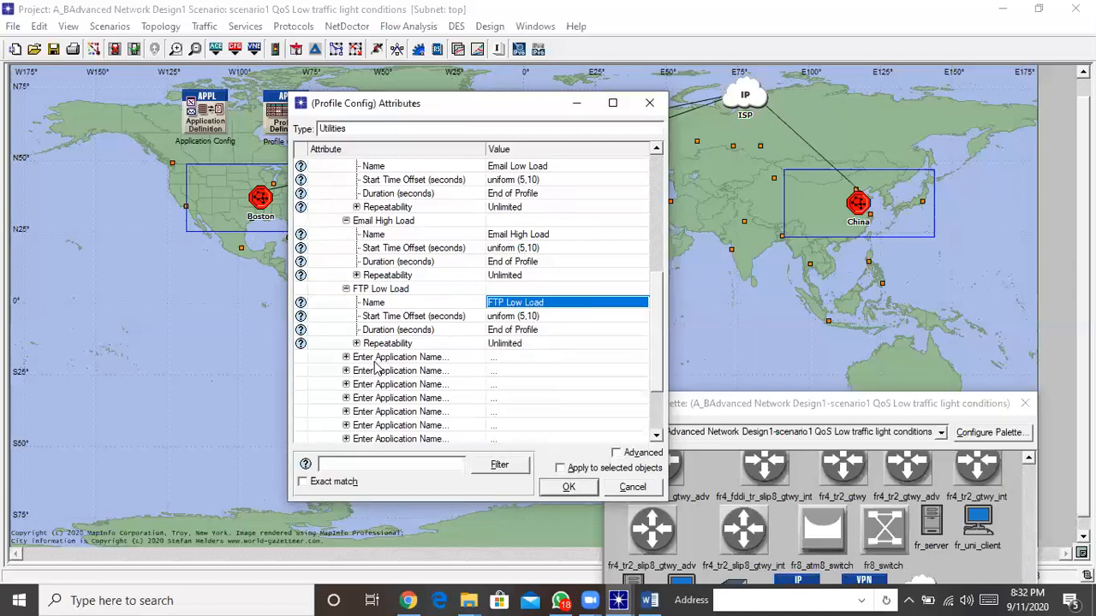
left_click(346, 371)
left_click(548, 372)
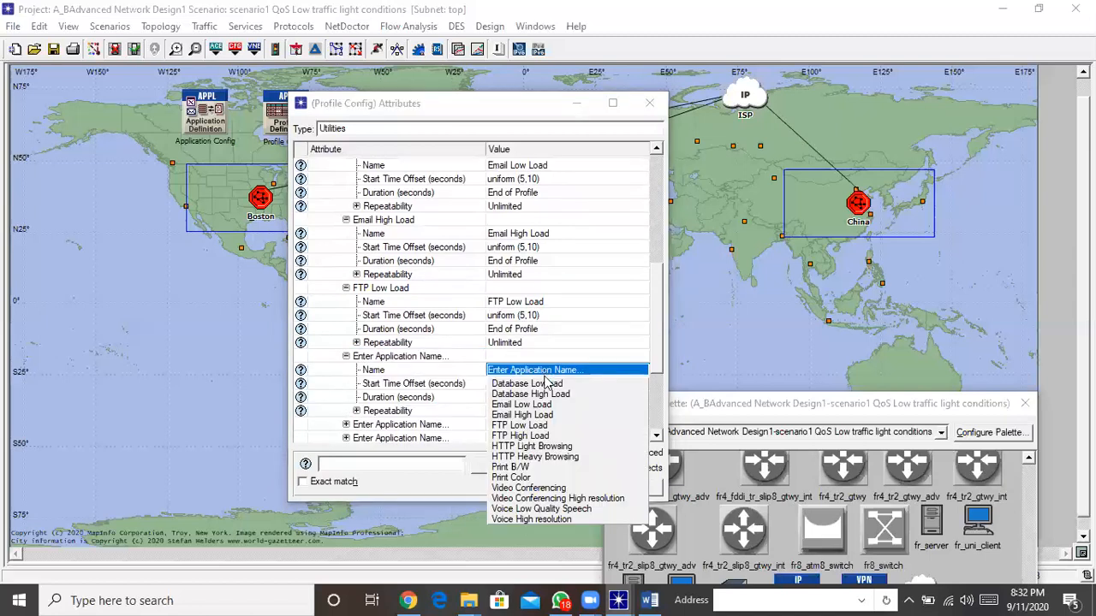
left_click(540, 436)
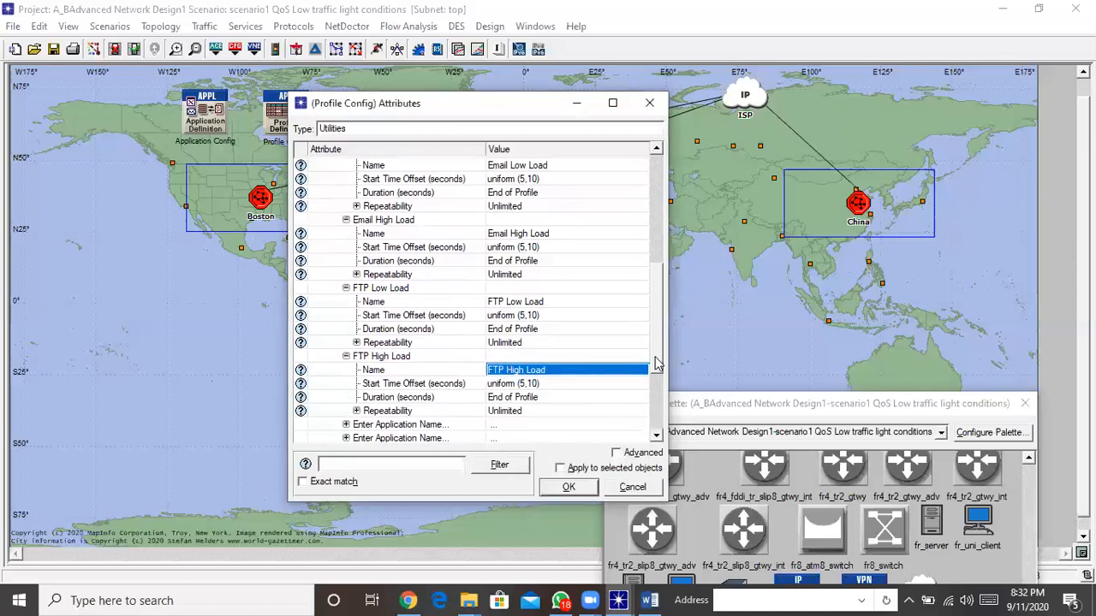
Step: In the China profile, assign HTTP Light Browsing to the ninth application row and HTTP Heavy Browsing to the tenth
scroll(656, 364, "down", 3)
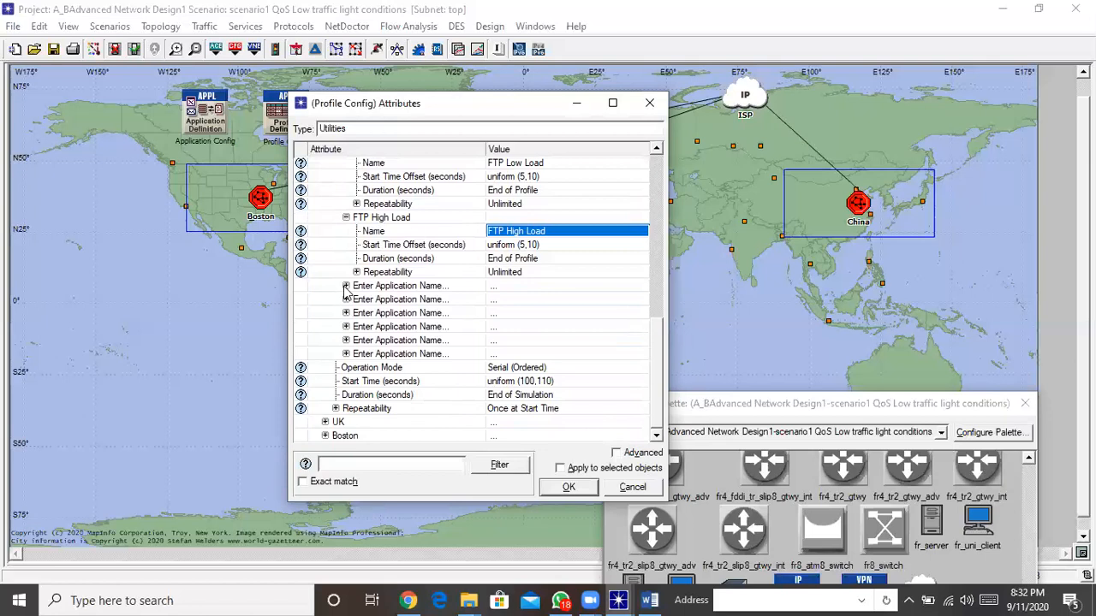
left_click(346, 285)
left_click(511, 300)
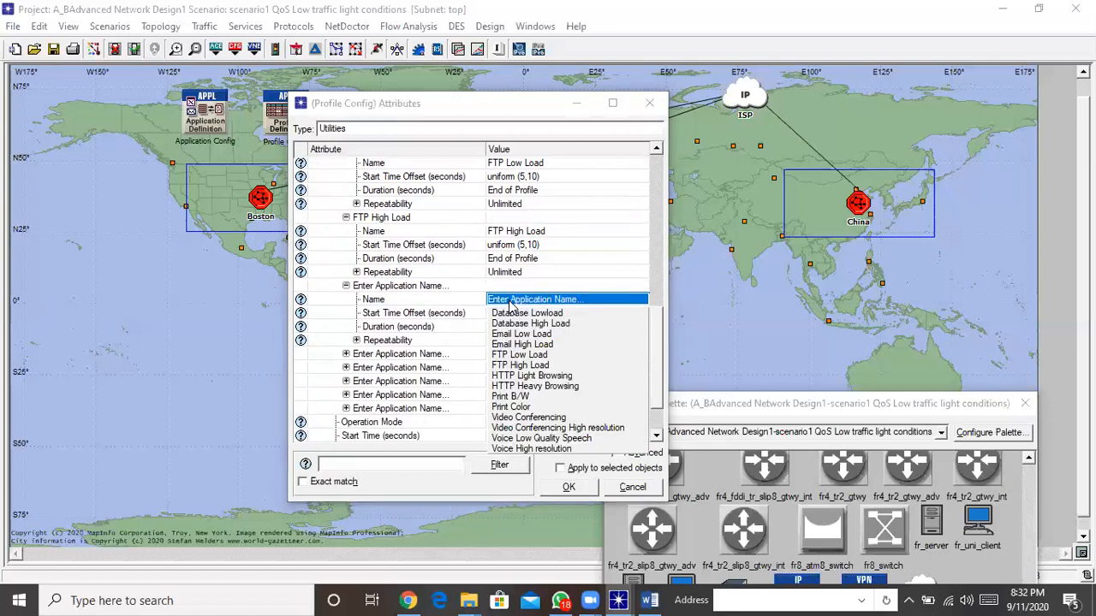
left_click(531, 377)
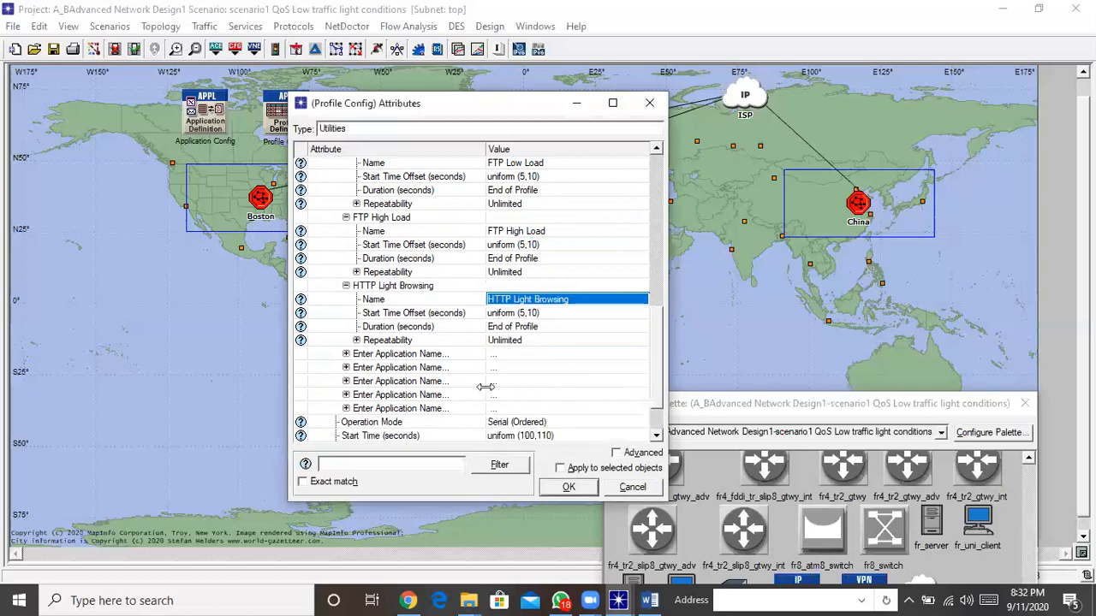
left_click(345, 354)
left_click(520, 369)
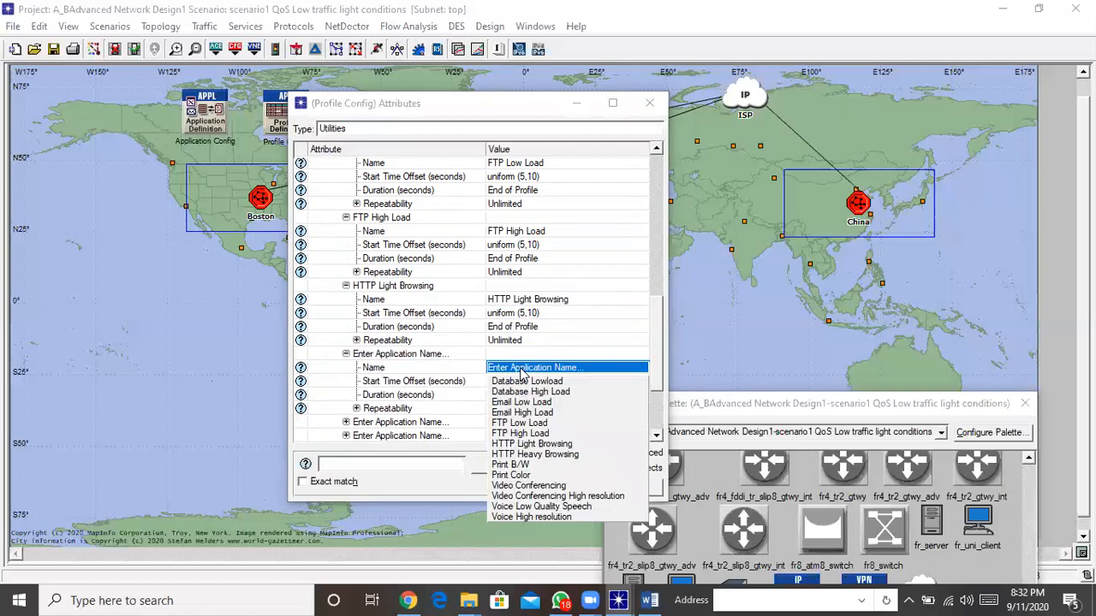
left_click(534, 455)
Step: In the China profile, assign Print B/W to the eleventh application row and Print Color to the twelfth
scroll(657, 361, "down", 3)
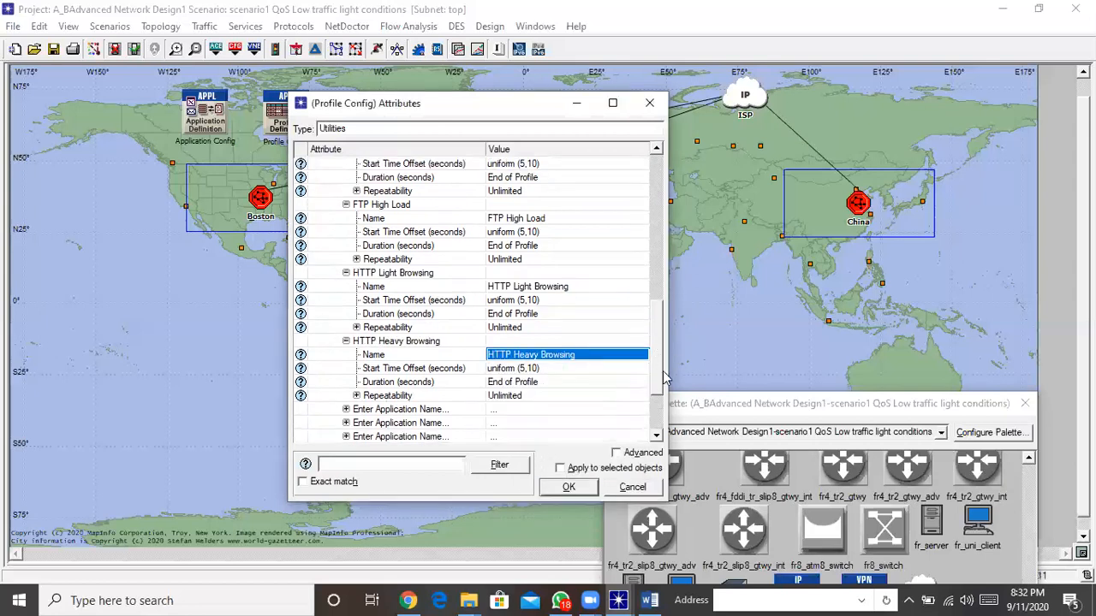
left_click(347, 314)
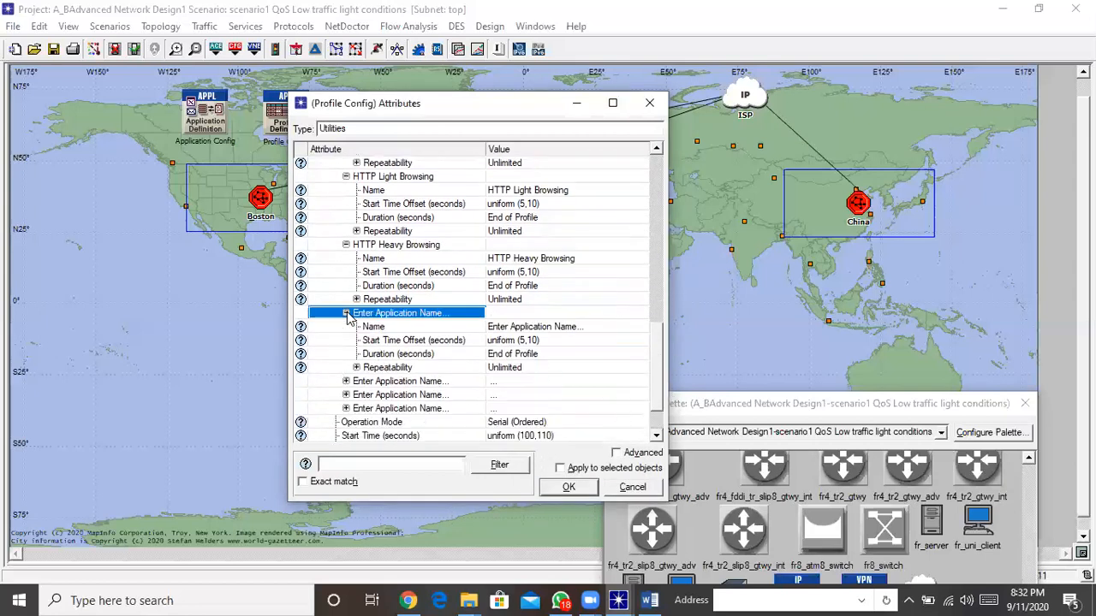
left_click(505, 329)
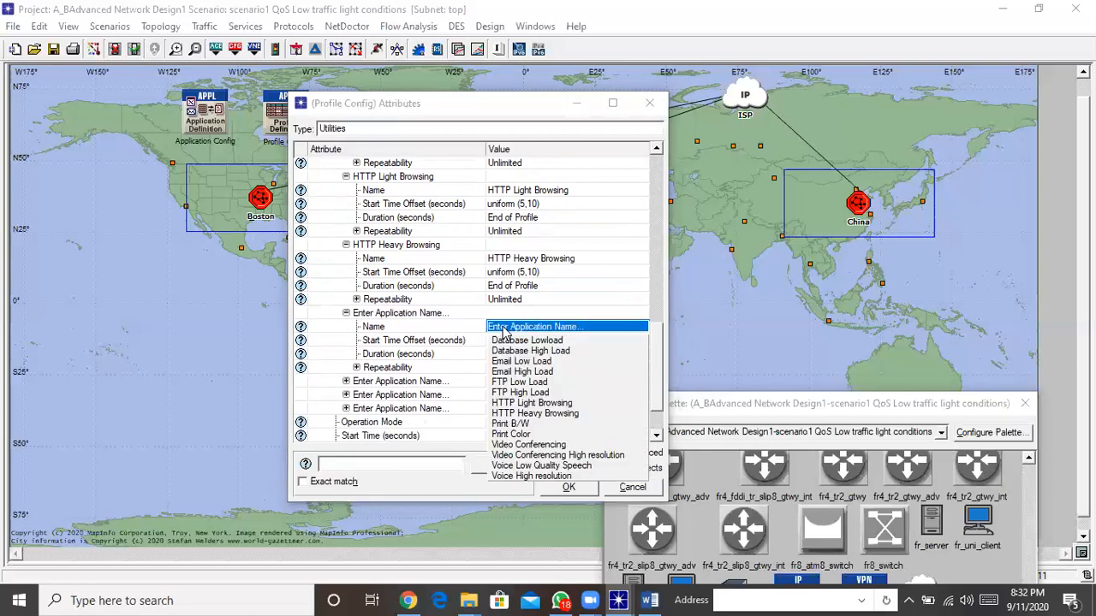
left_click(521, 424)
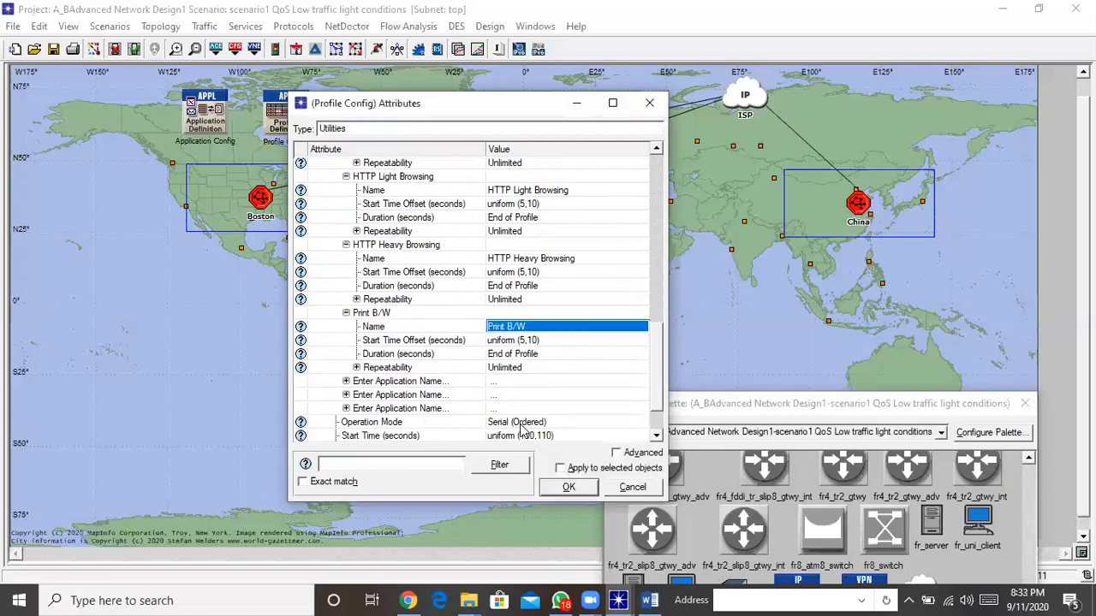
left_click(346, 382)
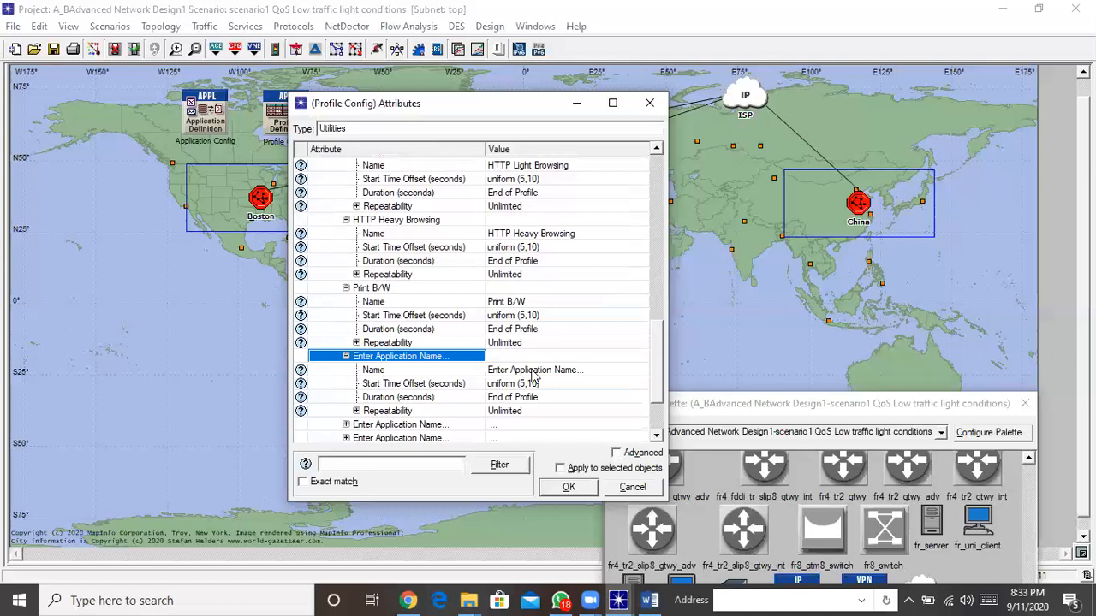
left_click(536, 372)
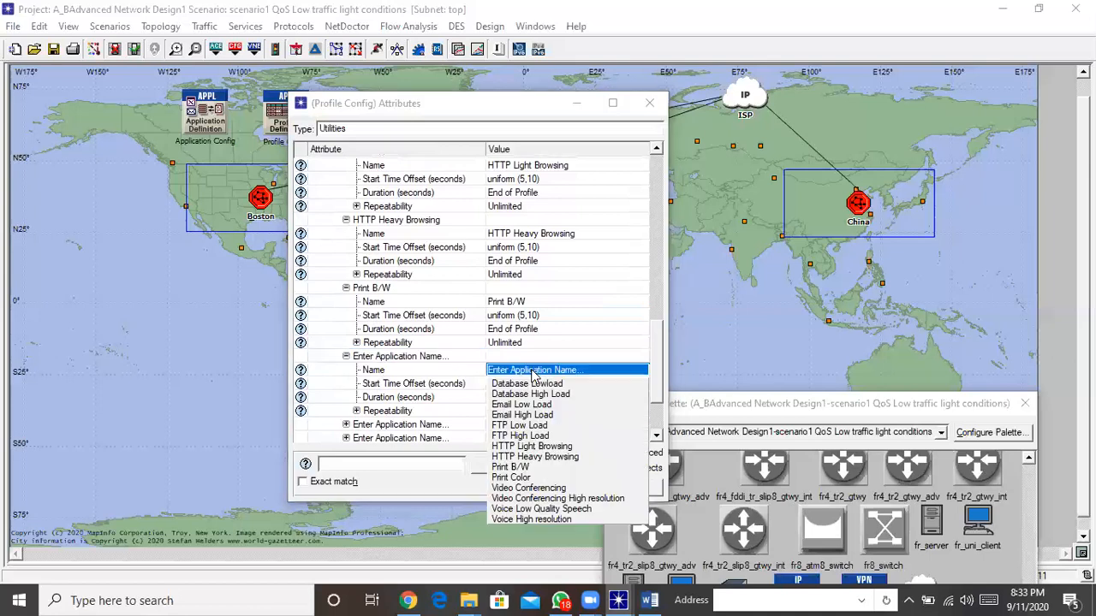
left_click(533, 478)
Step: In the China profile, assign Video Conferencing High resolution to the thirteenth application row and Video Conferencing to the fourteenth
scroll(661, 345, "down", 2)
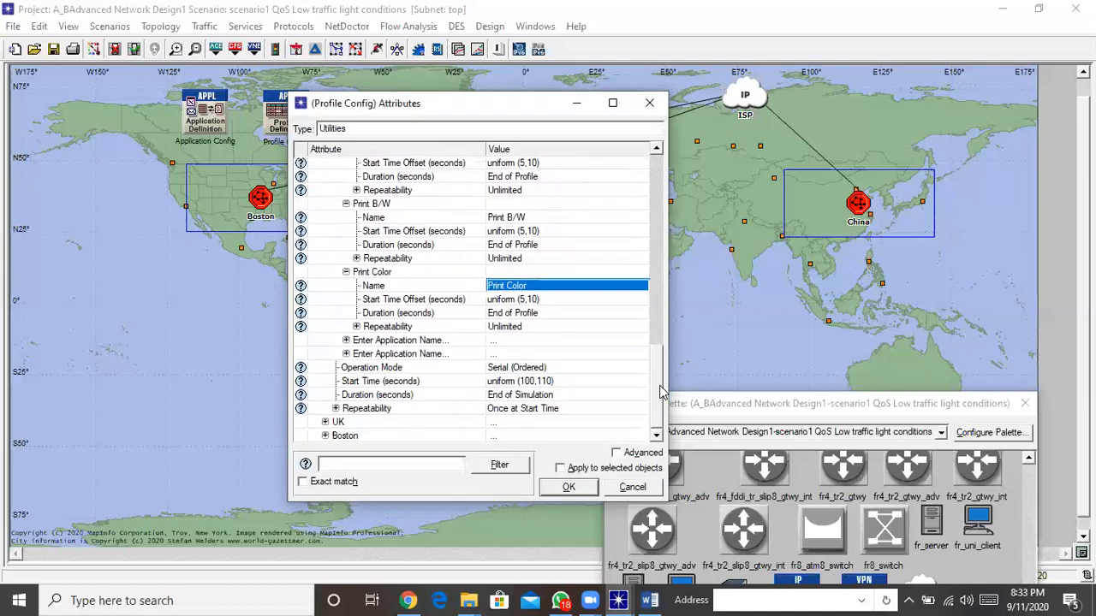
left_click(346, 340)
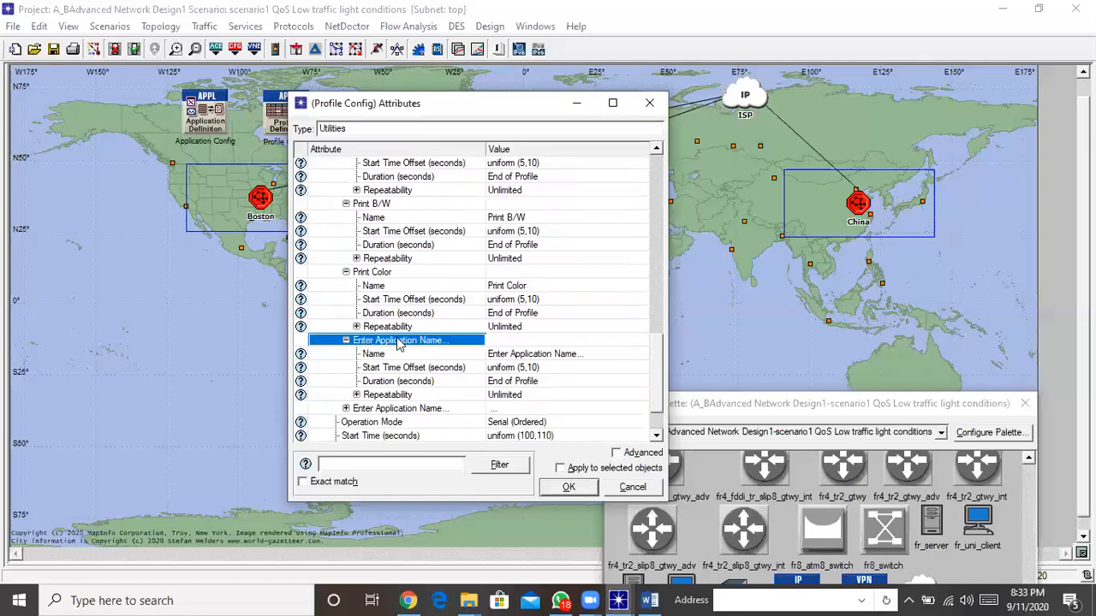
left_click(509, 353)
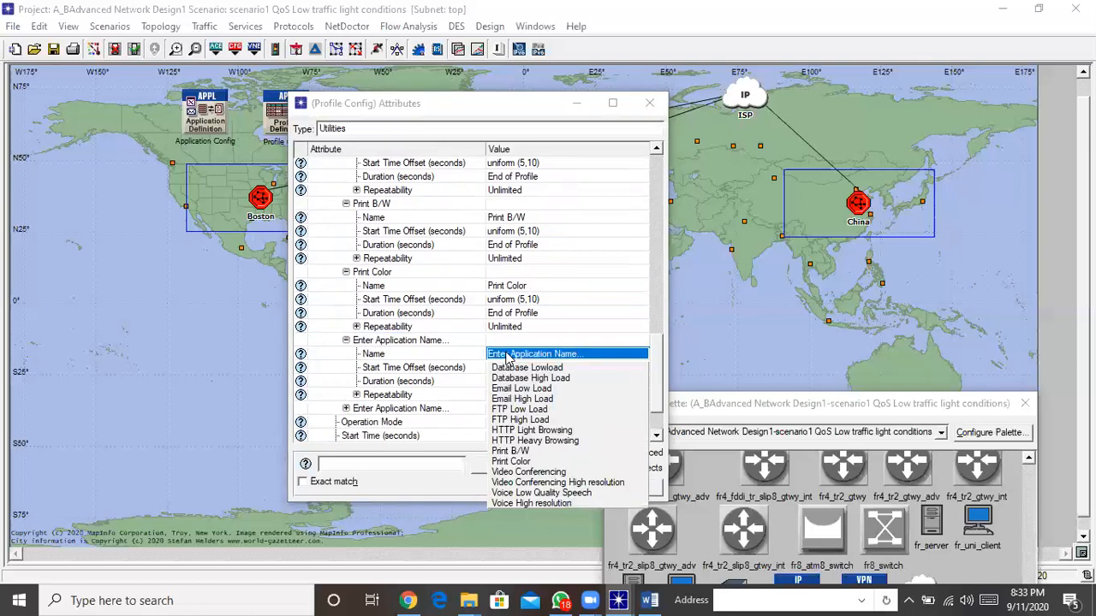
left_click(557, 483)
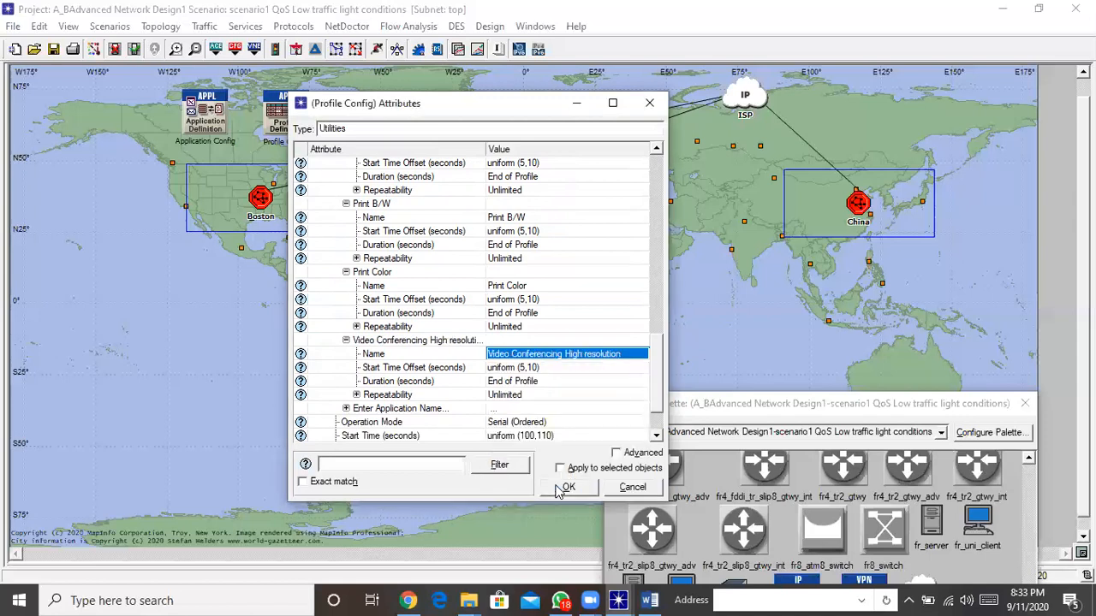
scroll(659, 404, "down", 2)
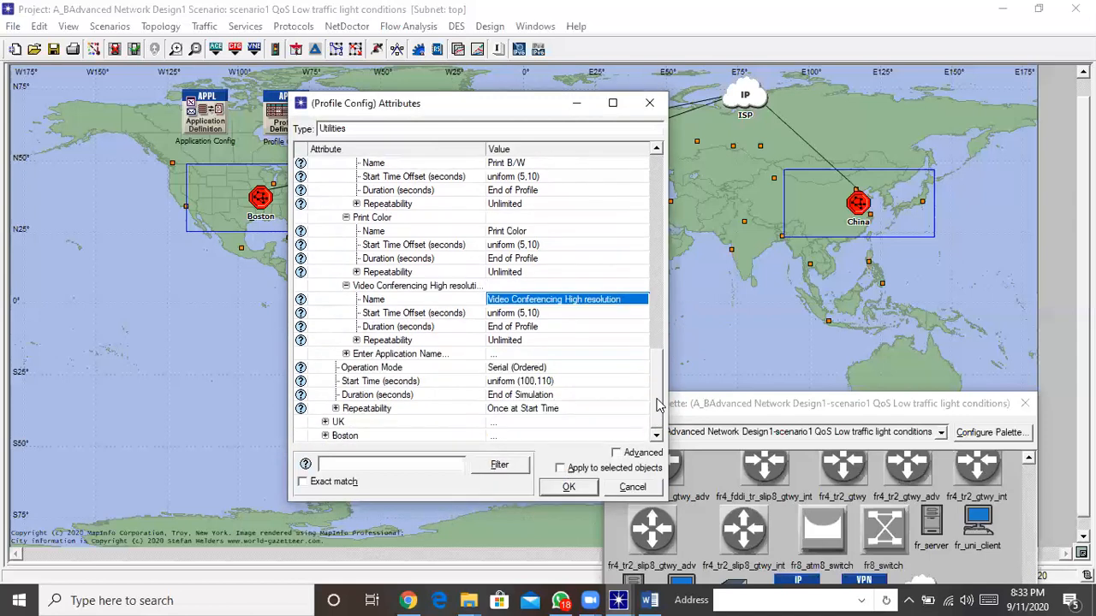
left_click(346, 353)
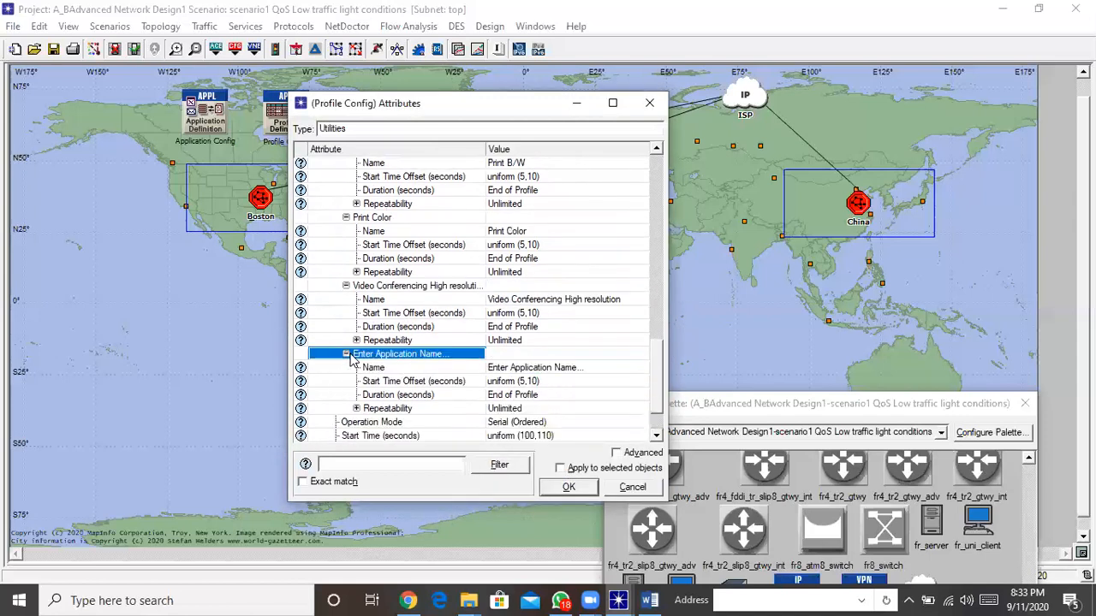
left_click(525, 369)
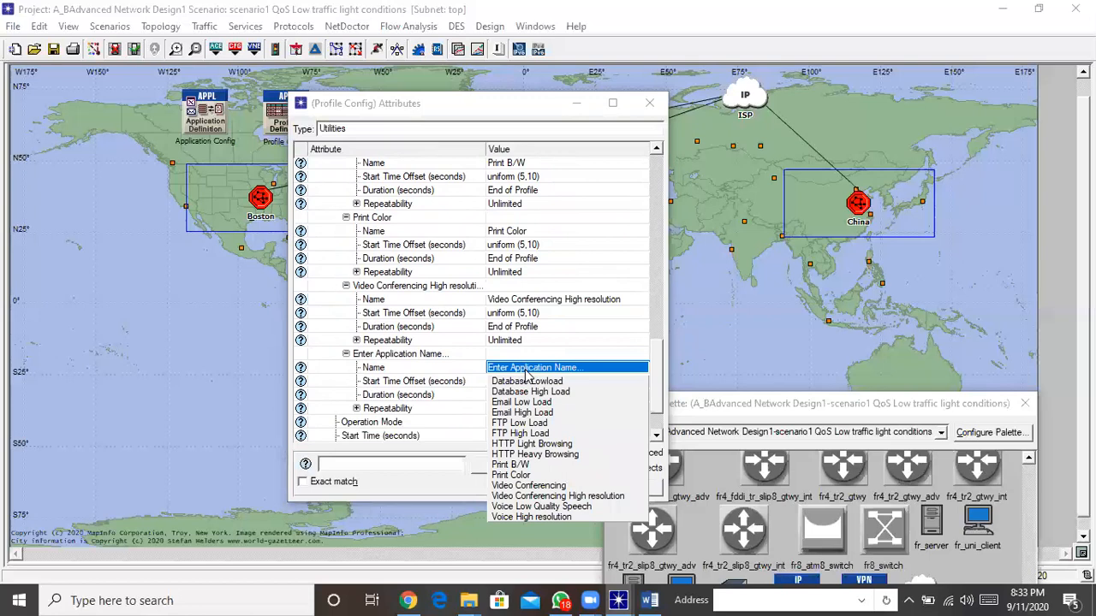
left_click(529, 485)
Step: In the China profile, assign Voice Low Quality Speech to the first application row and Voice High resolution to the second
left_click_drag(655, 364, 673, 170)
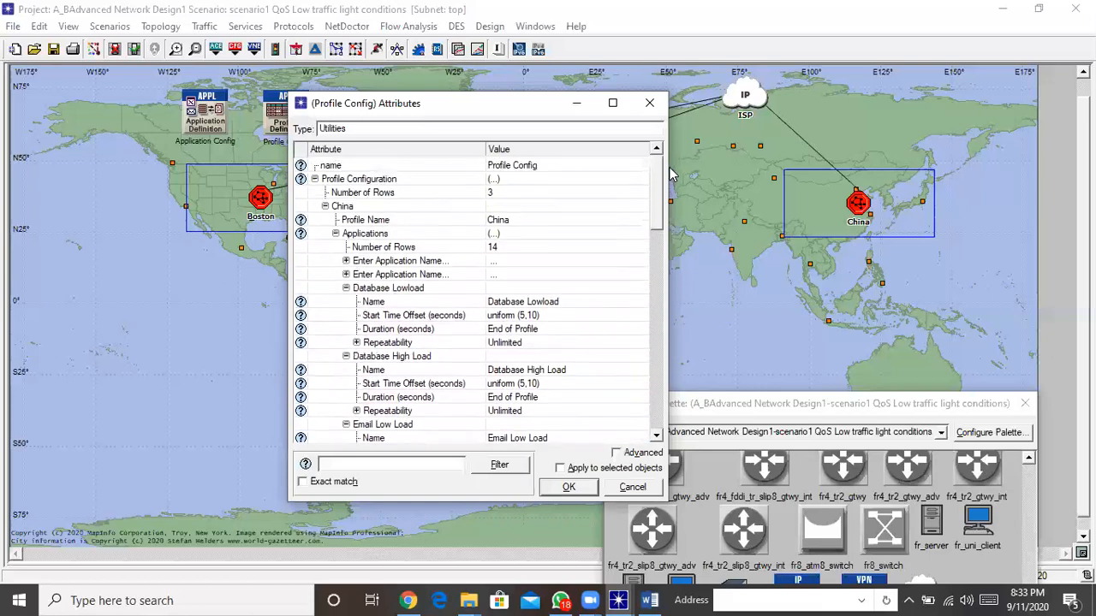
left_click(346, 262)
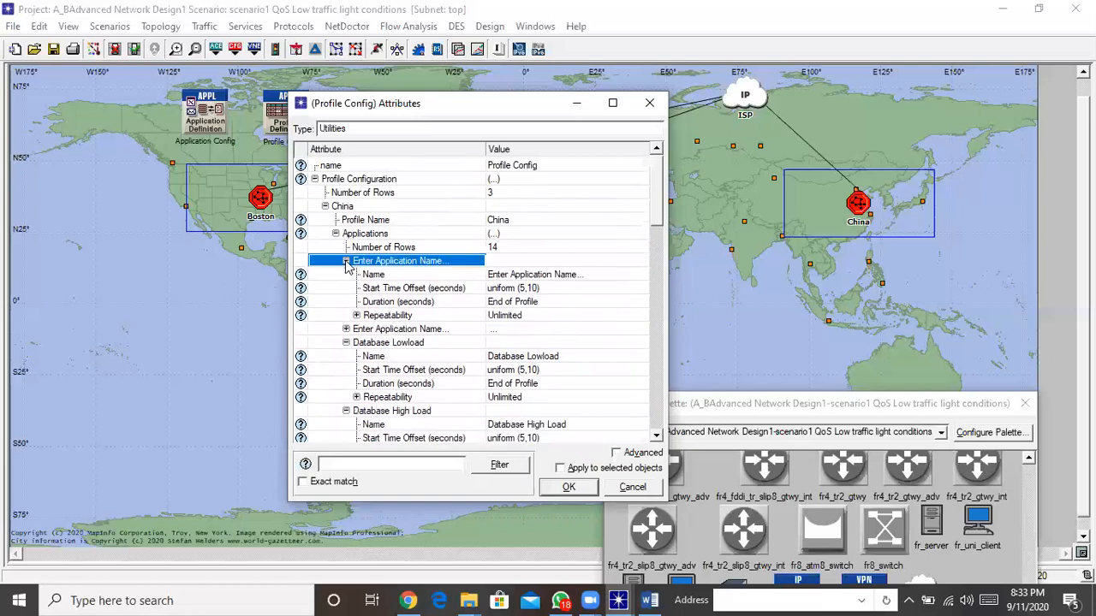
left_click(561, 275)
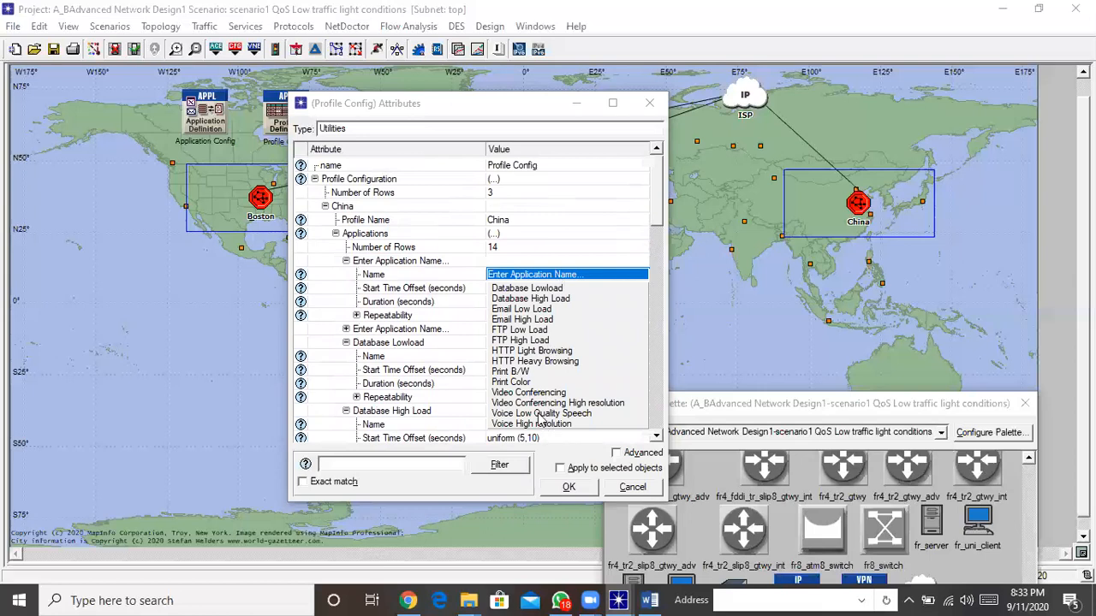
left_click(541, 414)
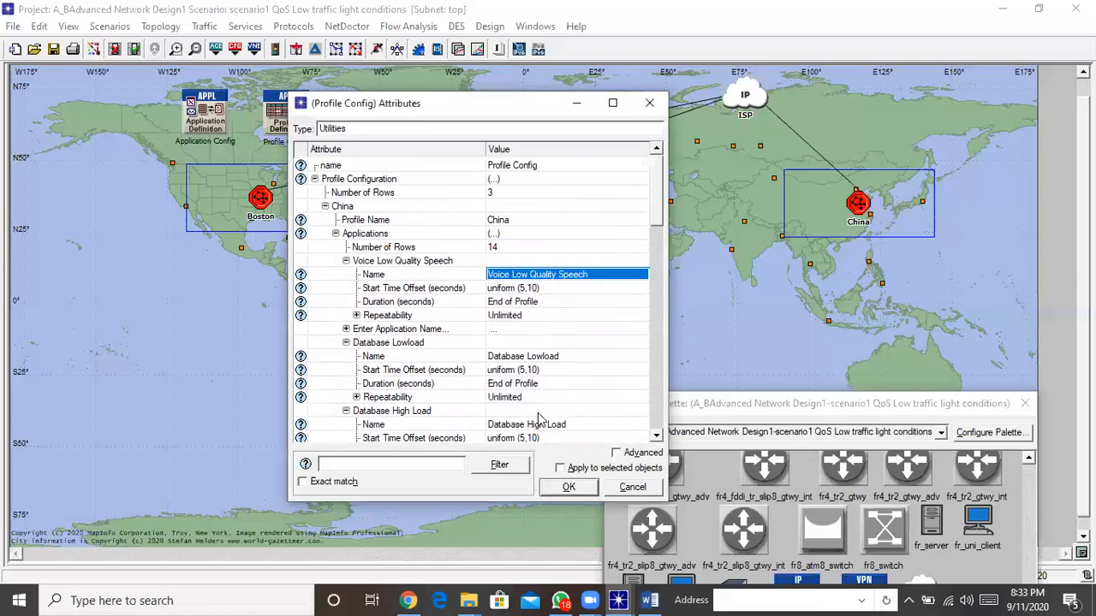
left_click(347, 330)
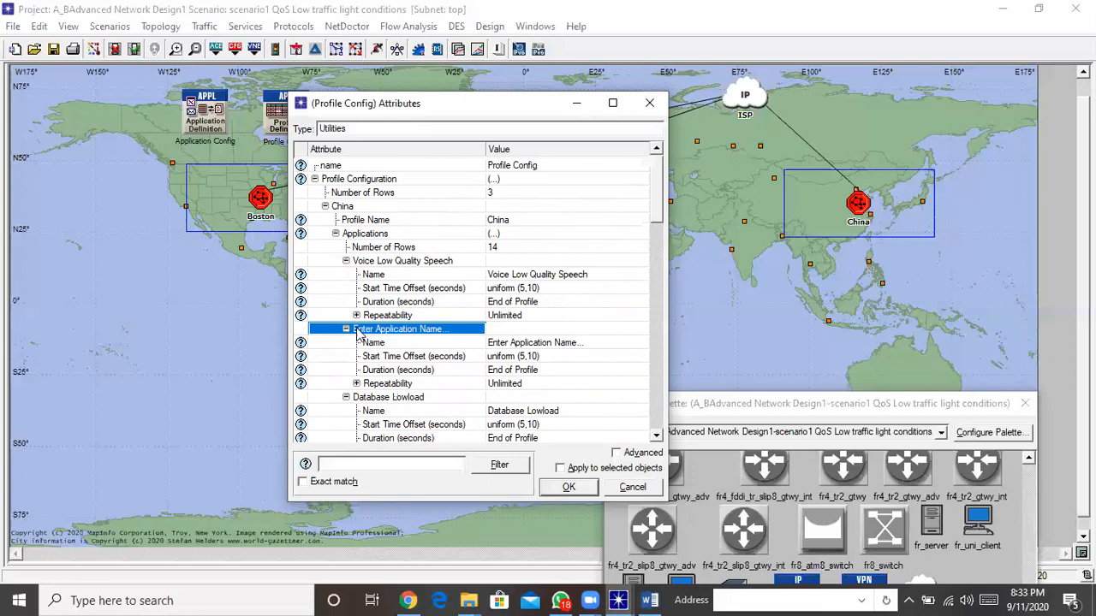
left_click(541, 342)
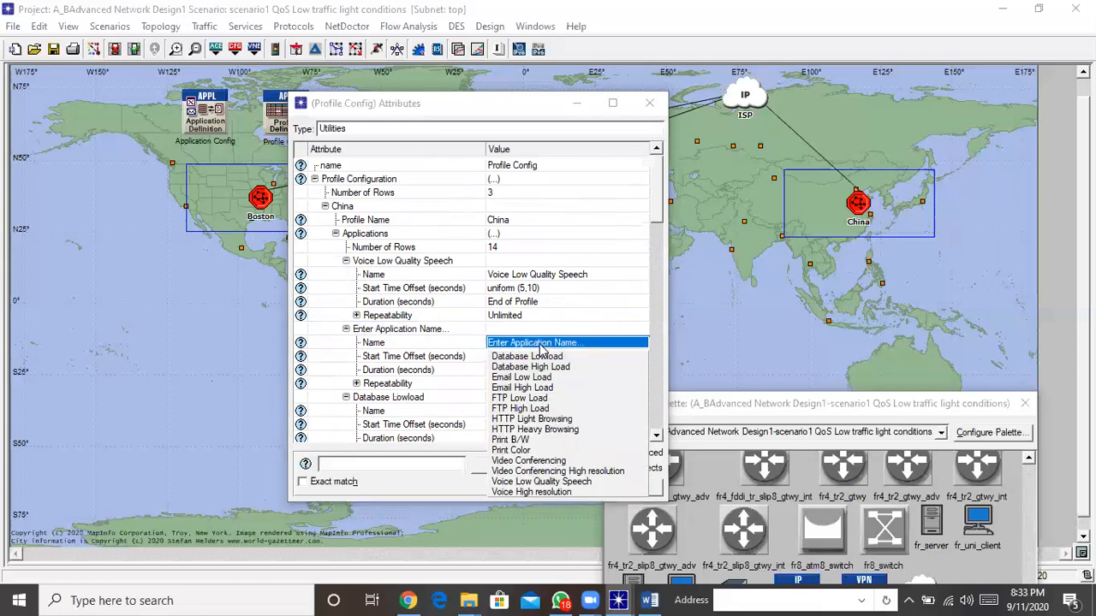
left_click(552, 493)
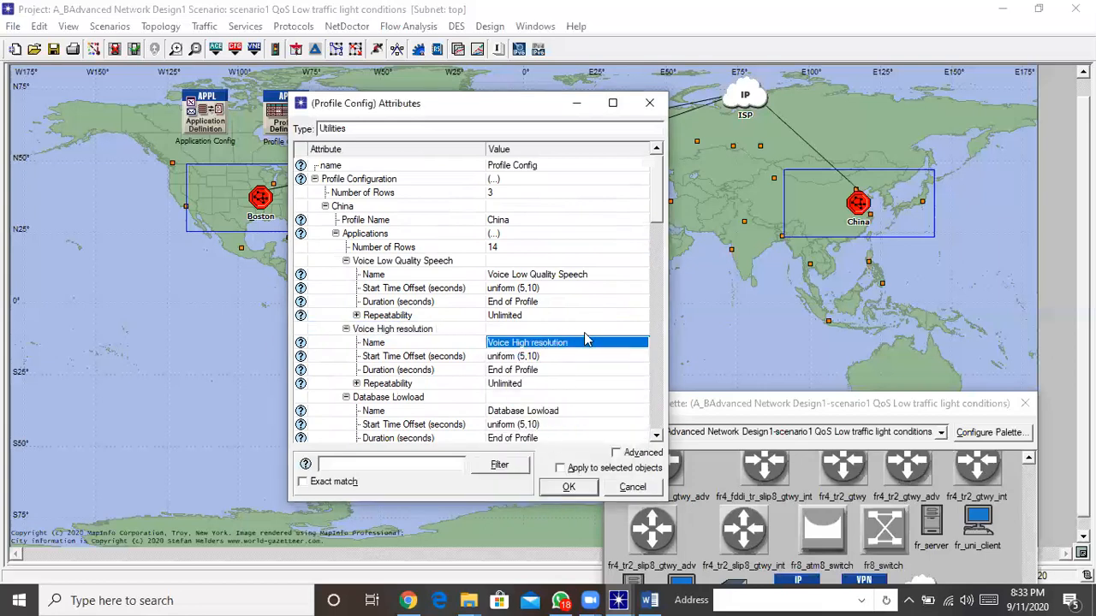
Step: Maximize the profile attributes window and set the China profile's operation mode to Simultaneous
left_click_drag(656, 221, 672, 441)
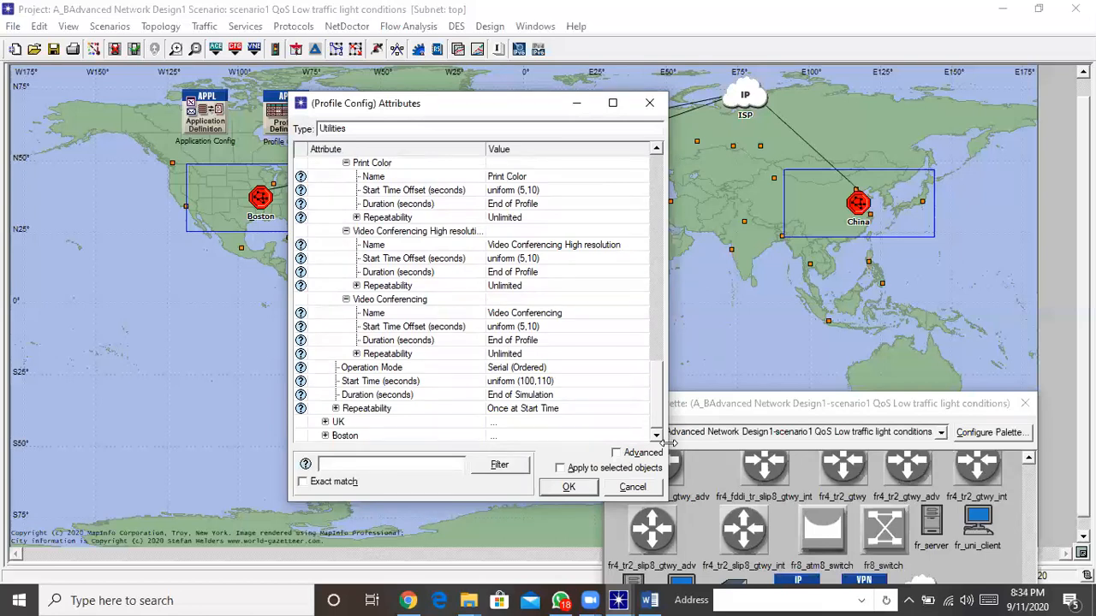
left_click(612, 104)
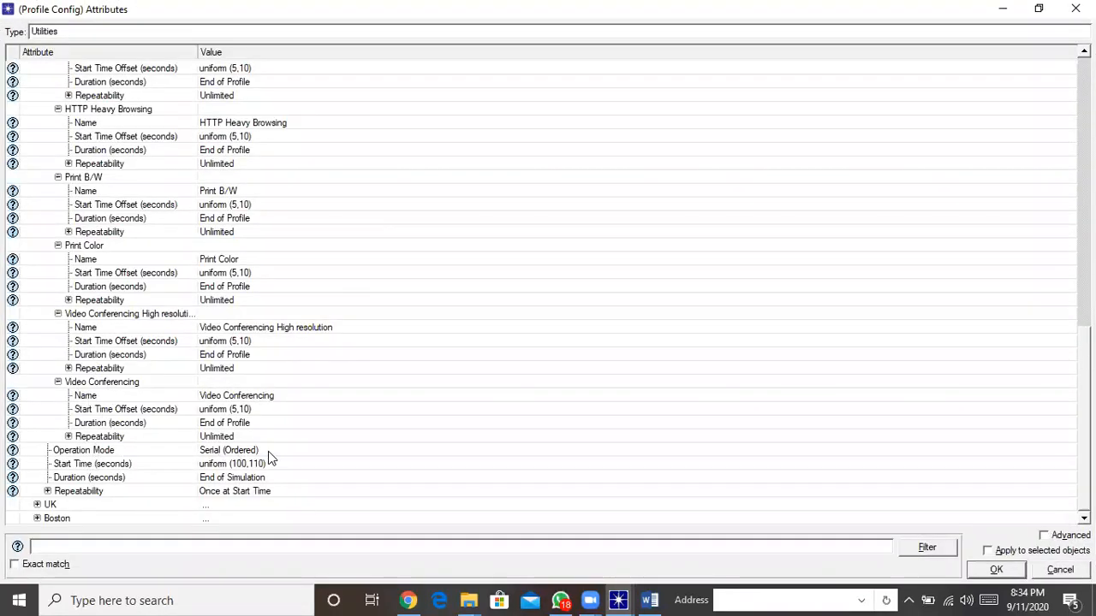
mouse_move(271, 453)
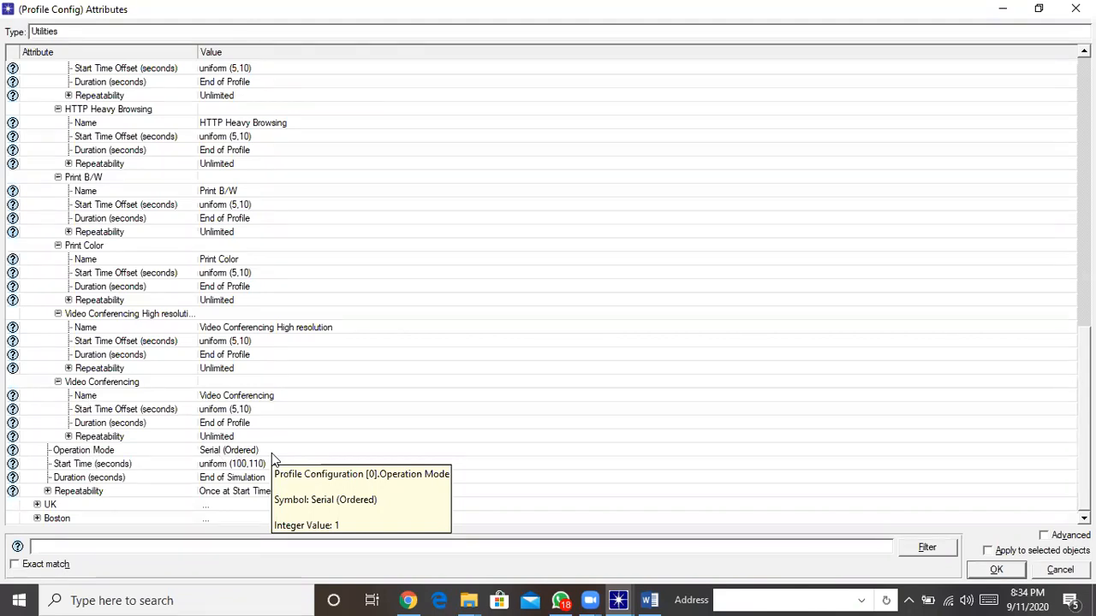
left_click(214, 454)
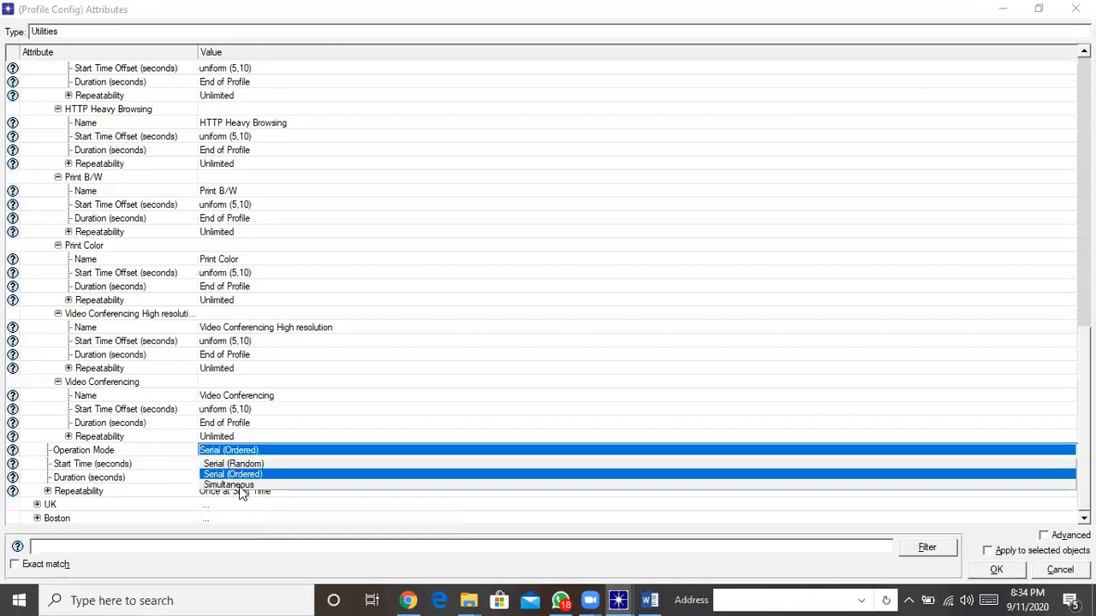
left_click(241, 485)
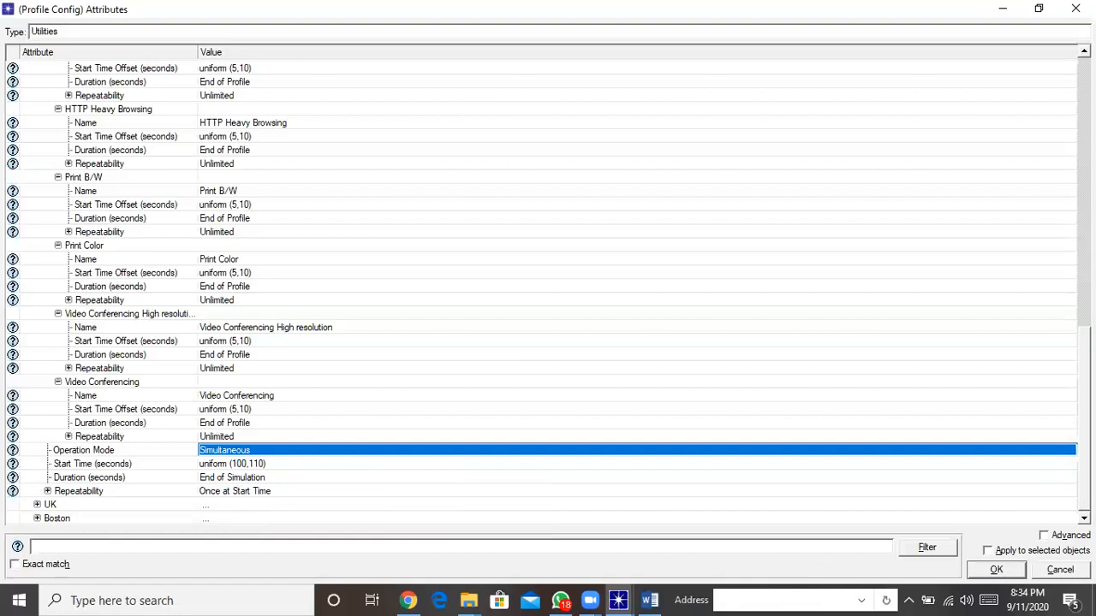
Step: Review the China profile's full application list and accept the profile configuration changes
scroll(548, 291, "up", 5)
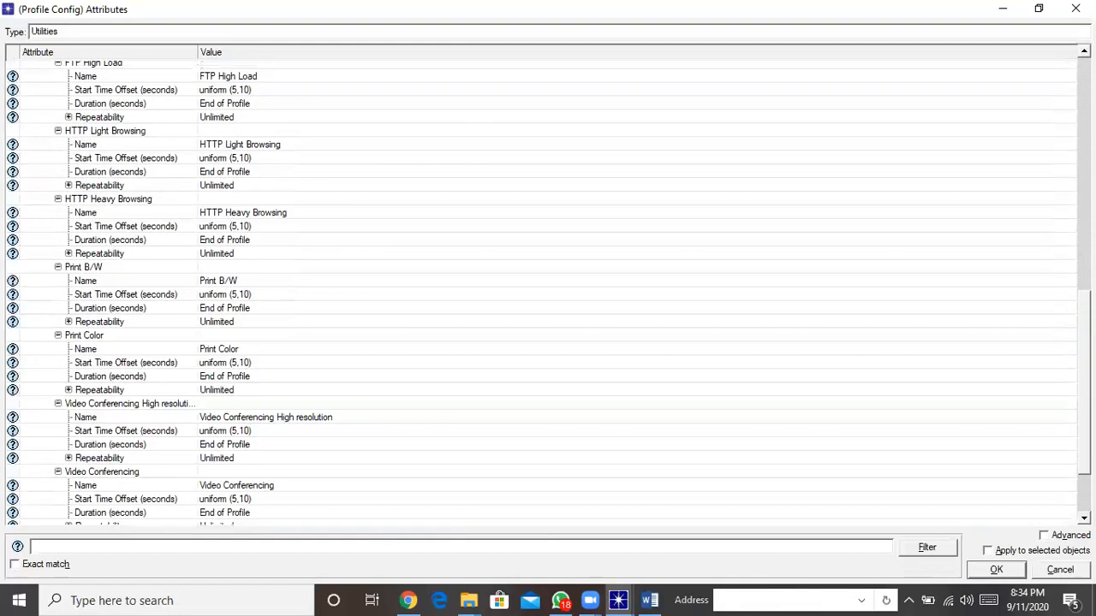
scroll(548, 291, "up", 7)
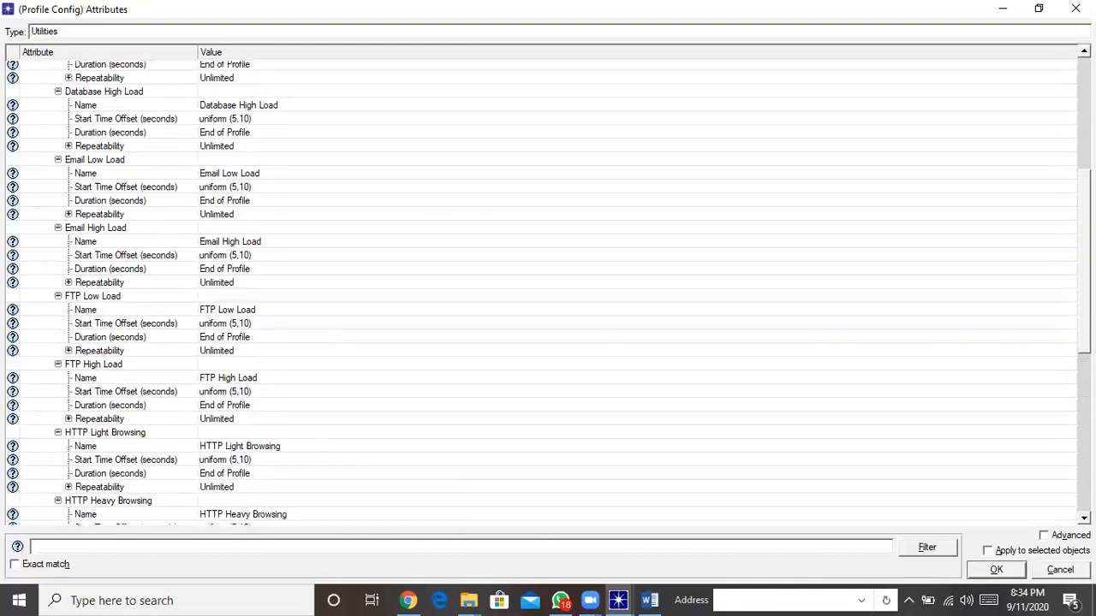
scroll(1064, 227, "up", 5)
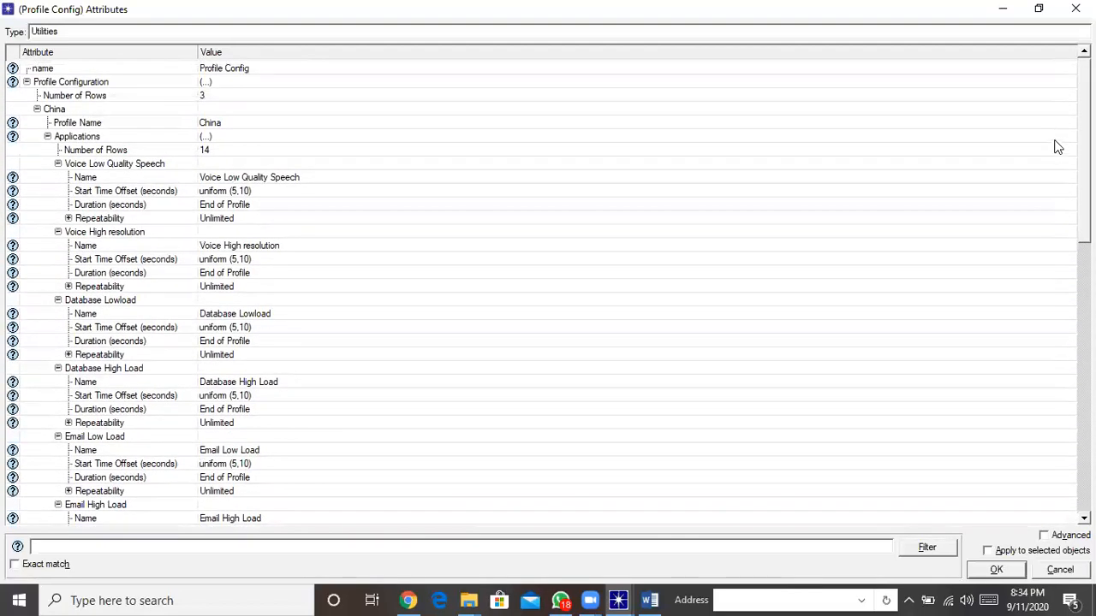
scroll(1058, 137, "down", 9)
scroll(548, 291, "down", 7)
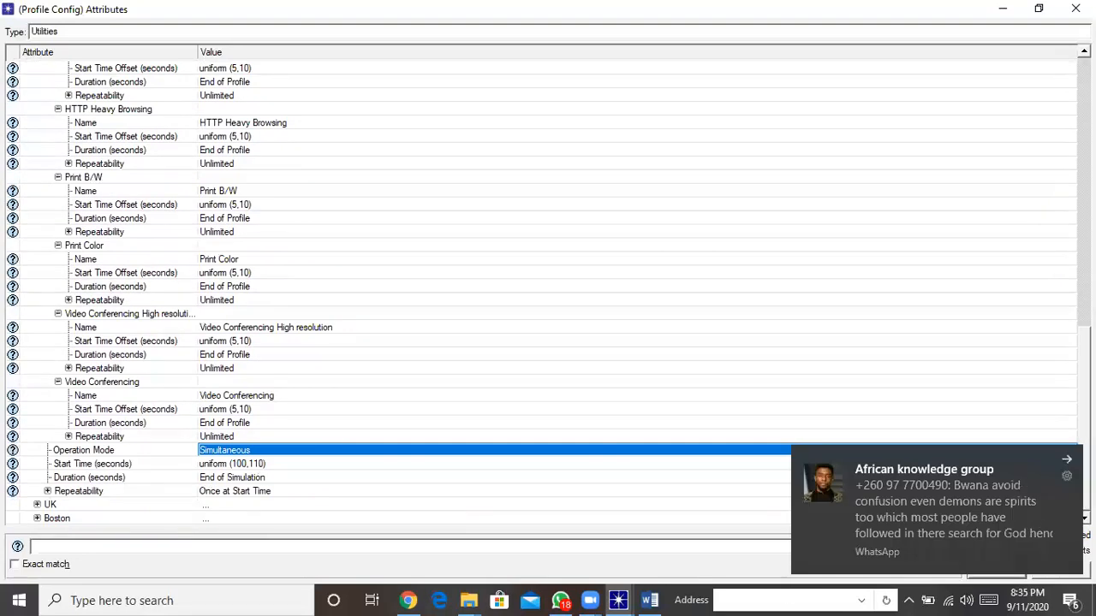
left_click(1067, 459)
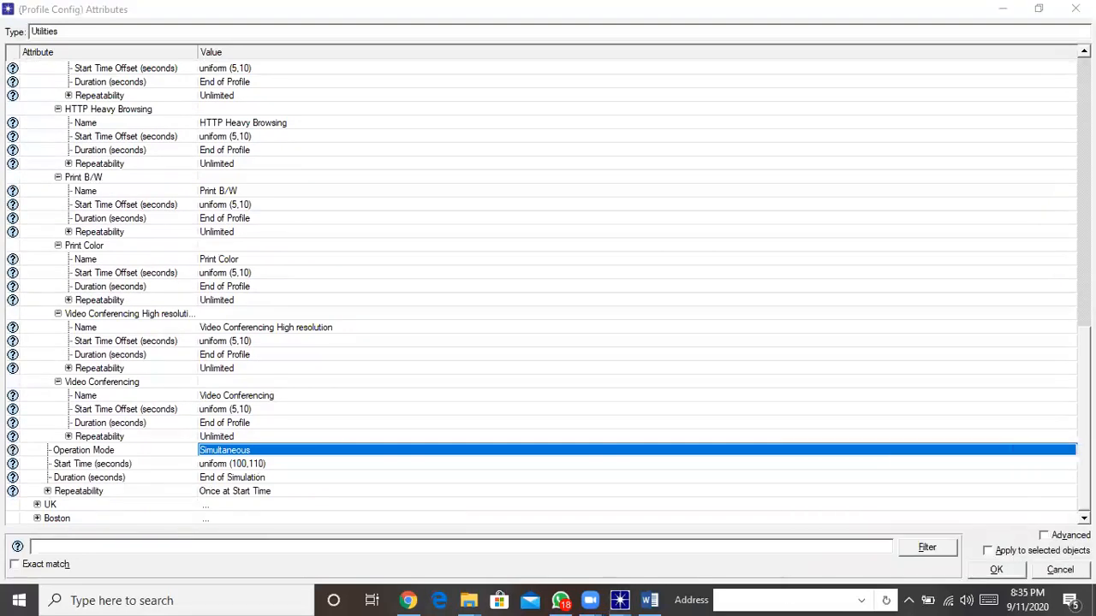
left_click(1014, 573)
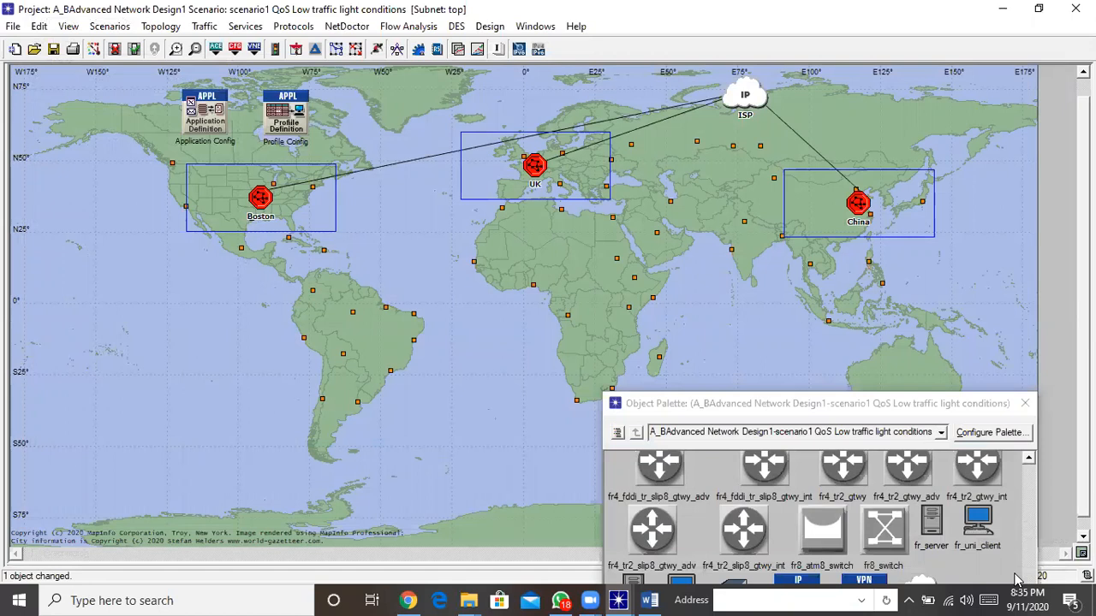
Step: Check the list of application definitions in the Application Config node and close its attributes
right_click(202, 117)
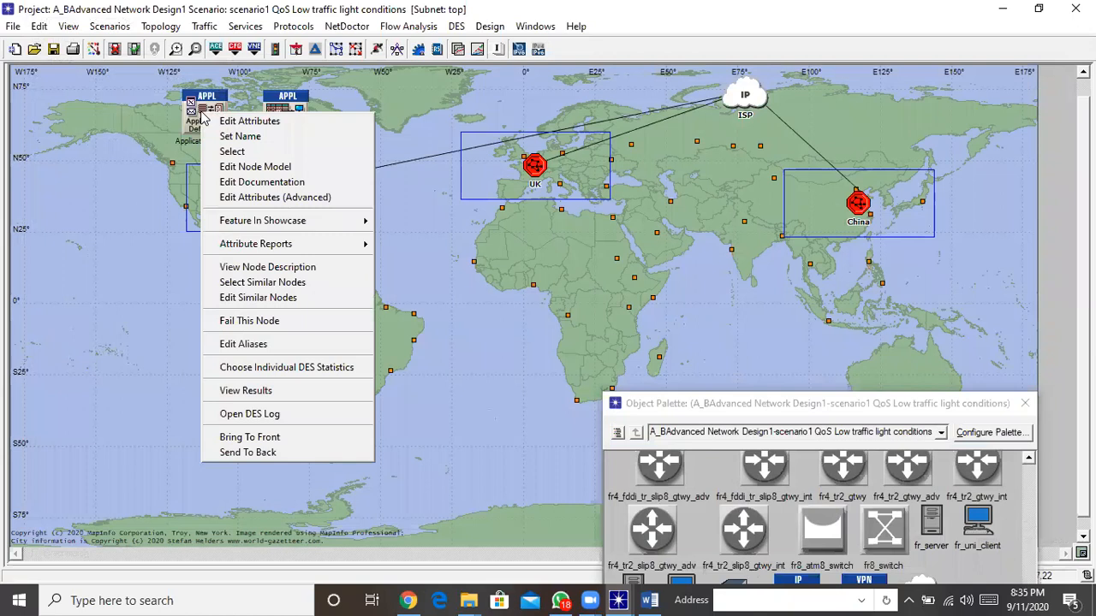
left_click(261, 123)
left_click(227, 182)
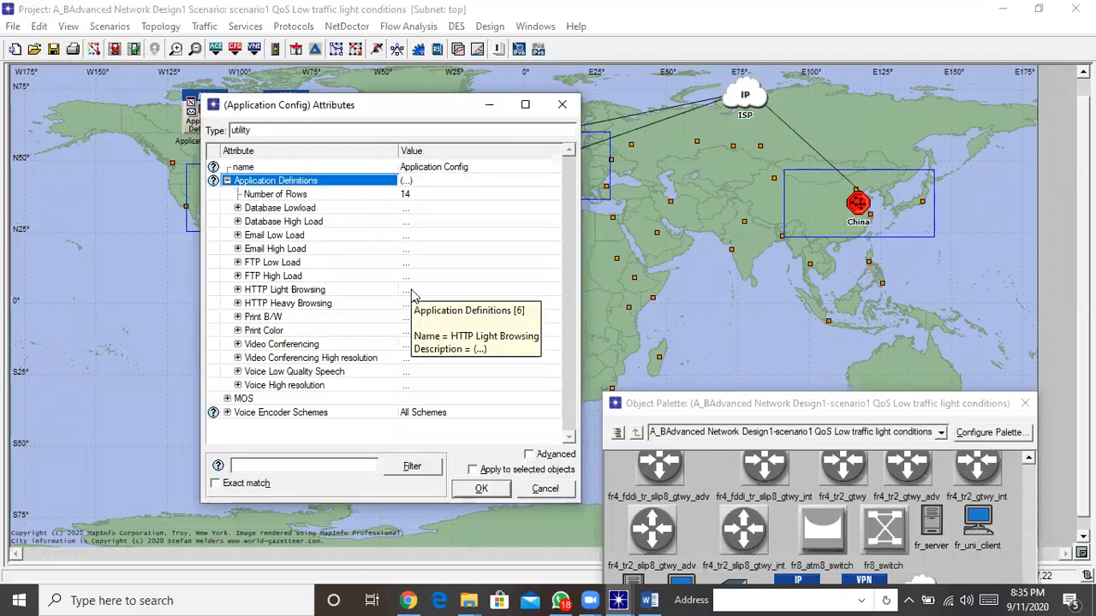
left_click(493, 496)
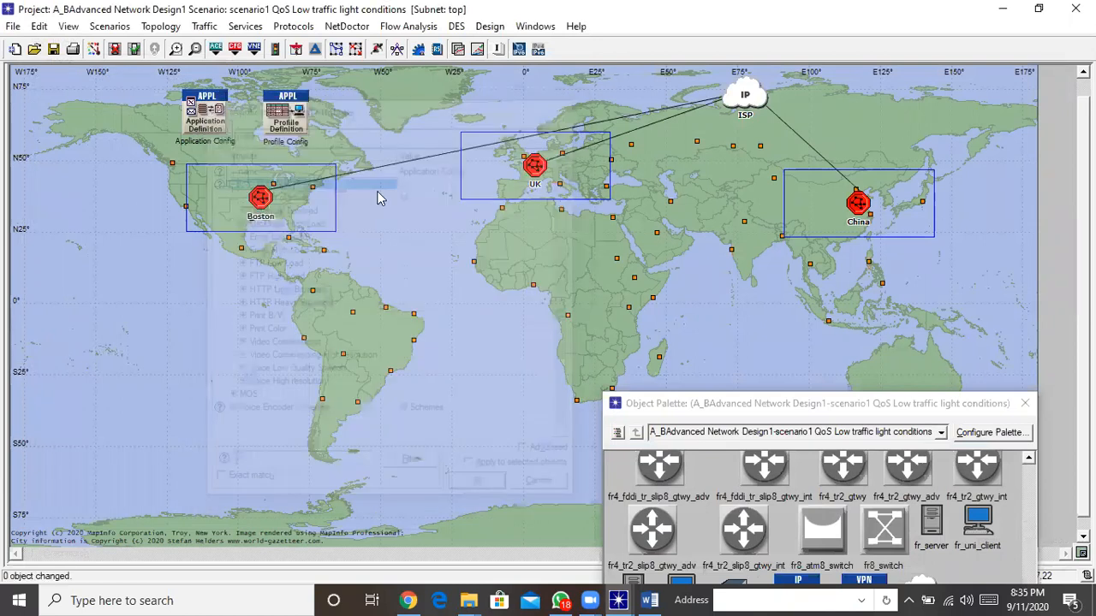
Step: Open the Profile Config node's attributes and review the application list of the China profile
right_click(285, 127)
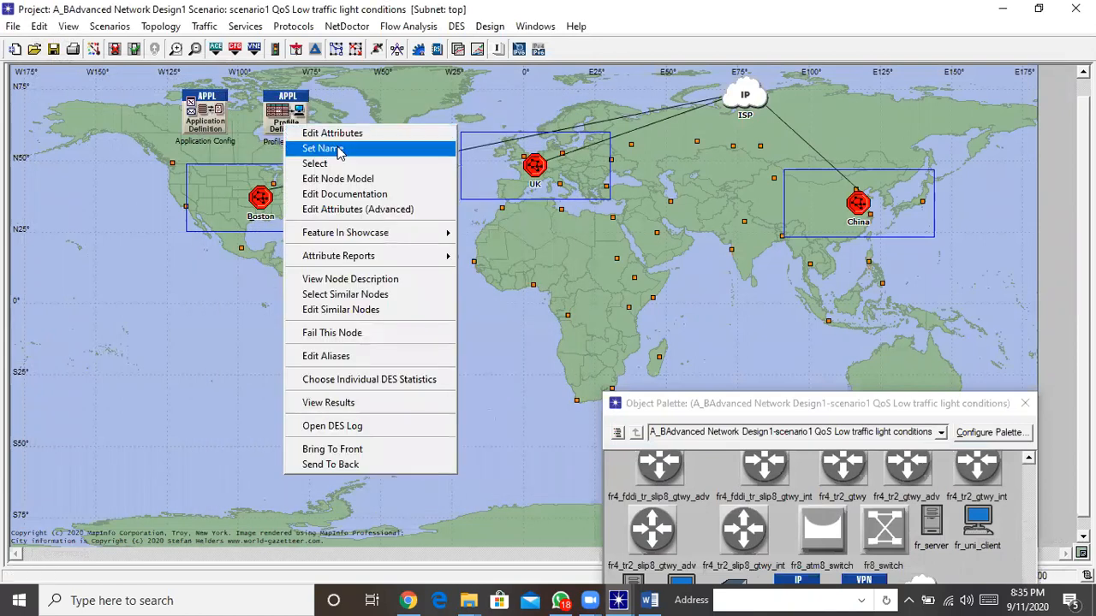
left_click(334, 134)
left_click(311, 193)
left_click(320, 220)
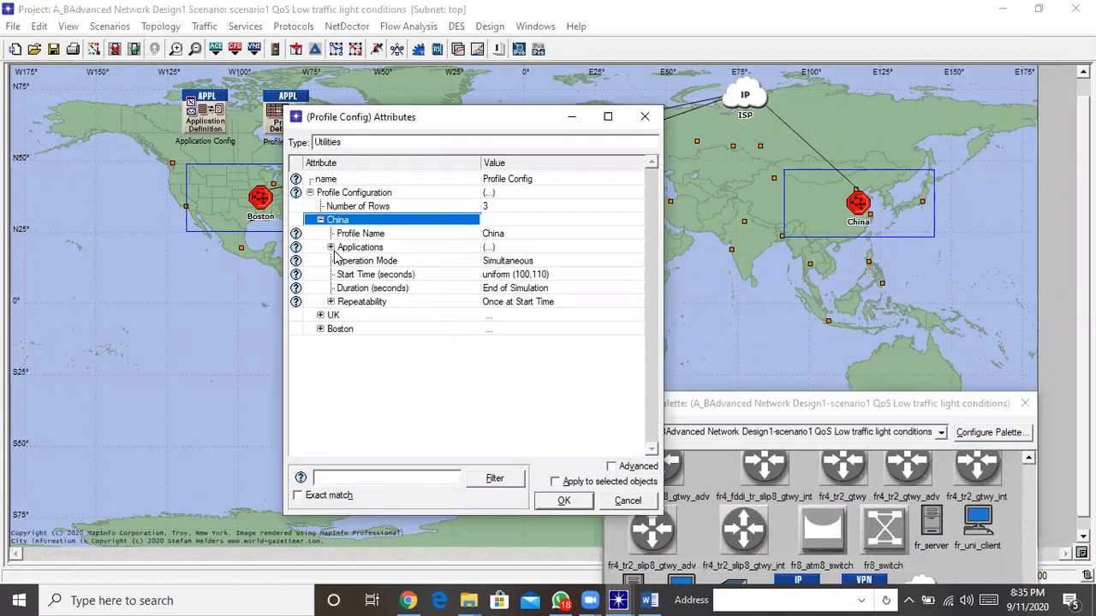
left_click(332, 249)
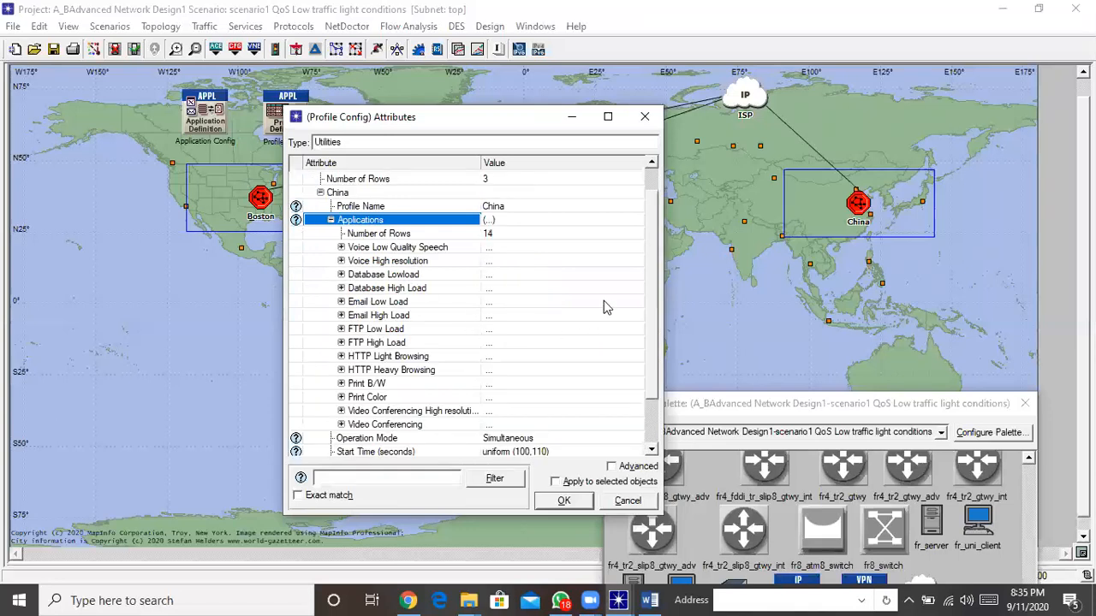
scroll(658, 308, "down", 2)
scroll(655, 300, "up", 2)
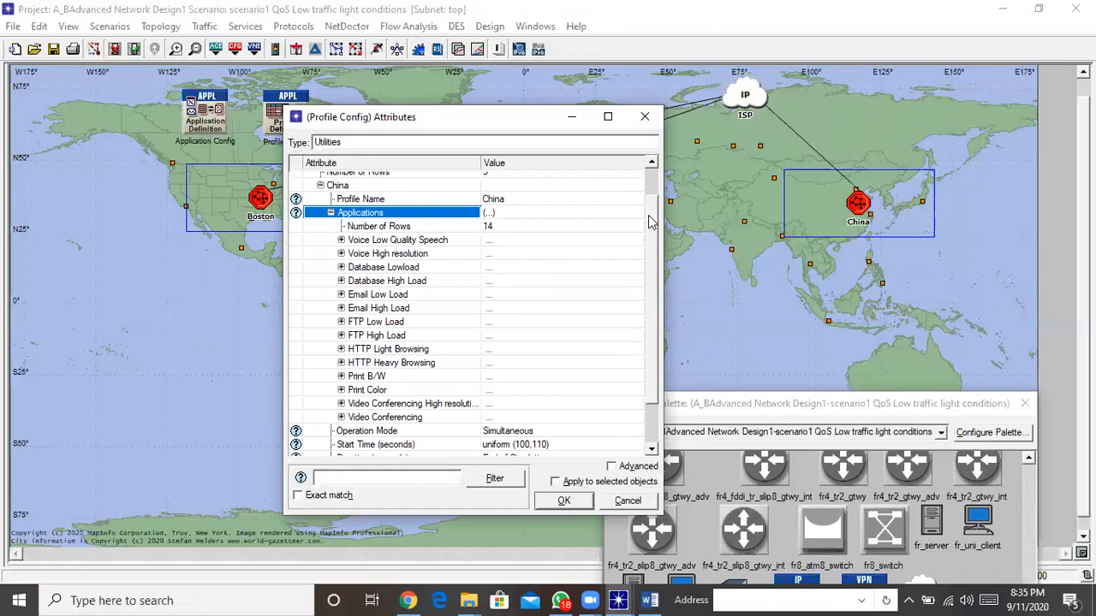
scroll(659, 291, "down", 2)
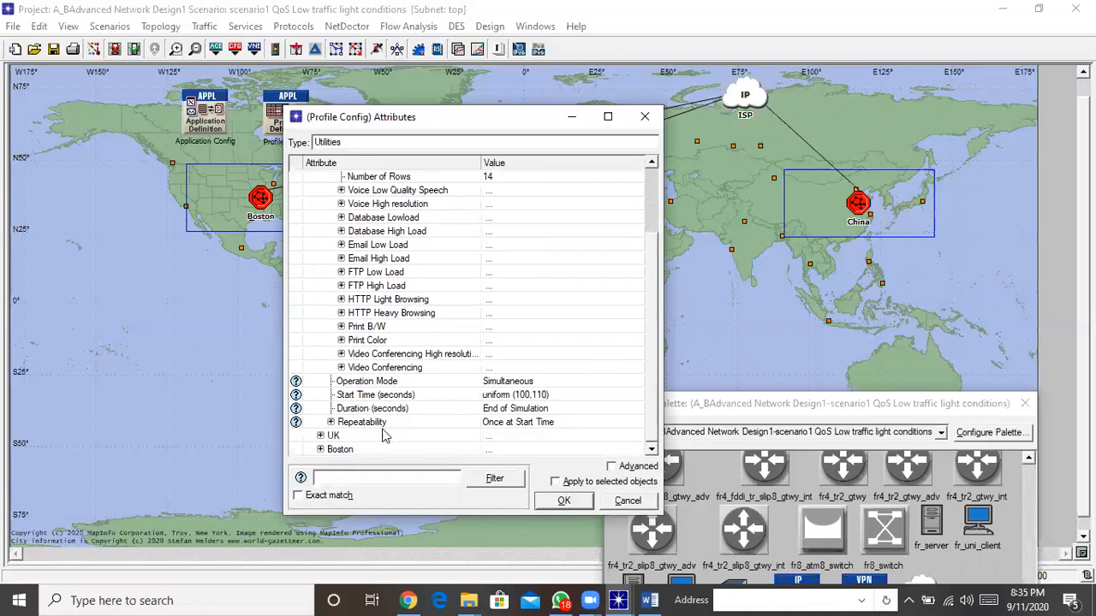
Step: Expand the UK profile and set its number of application rows to 12
left_click(320, 435)
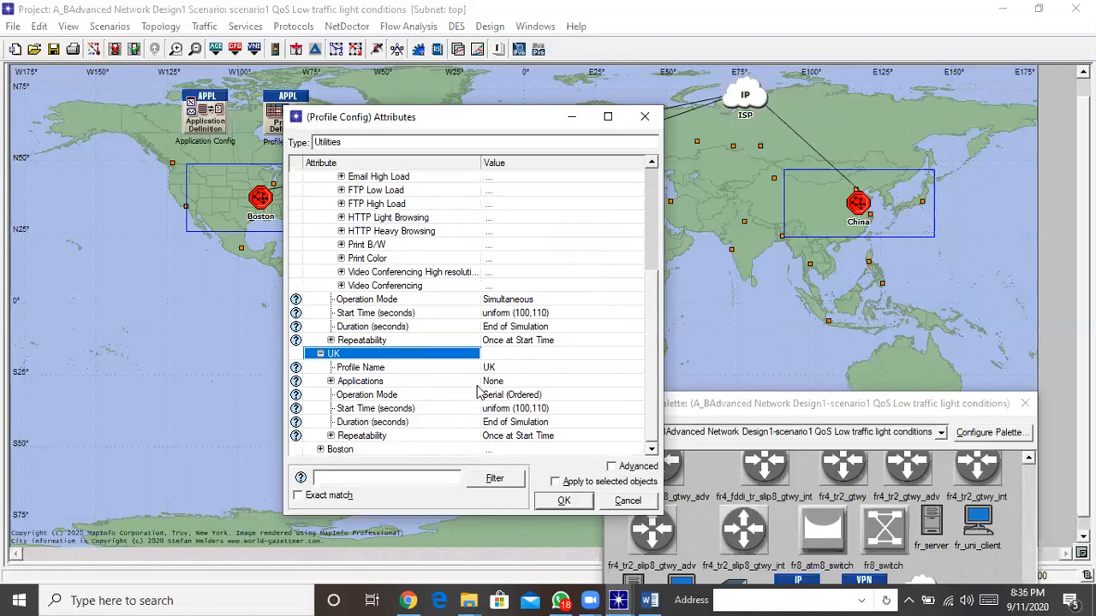
left_click(331, 381)
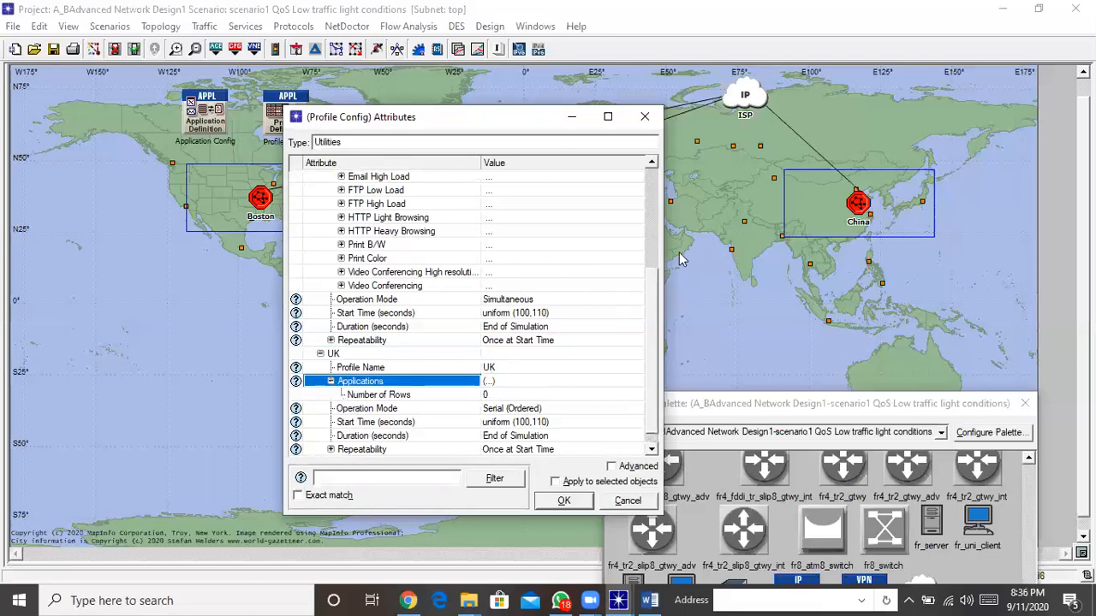
scroll(655, 297, "down", 1)
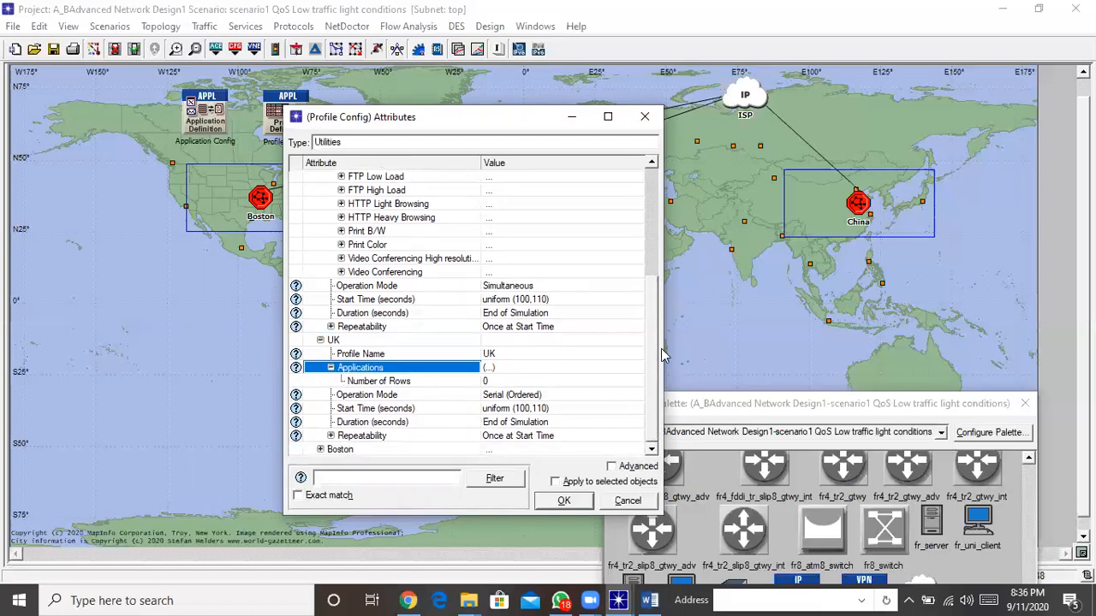
left_click(493, 383)
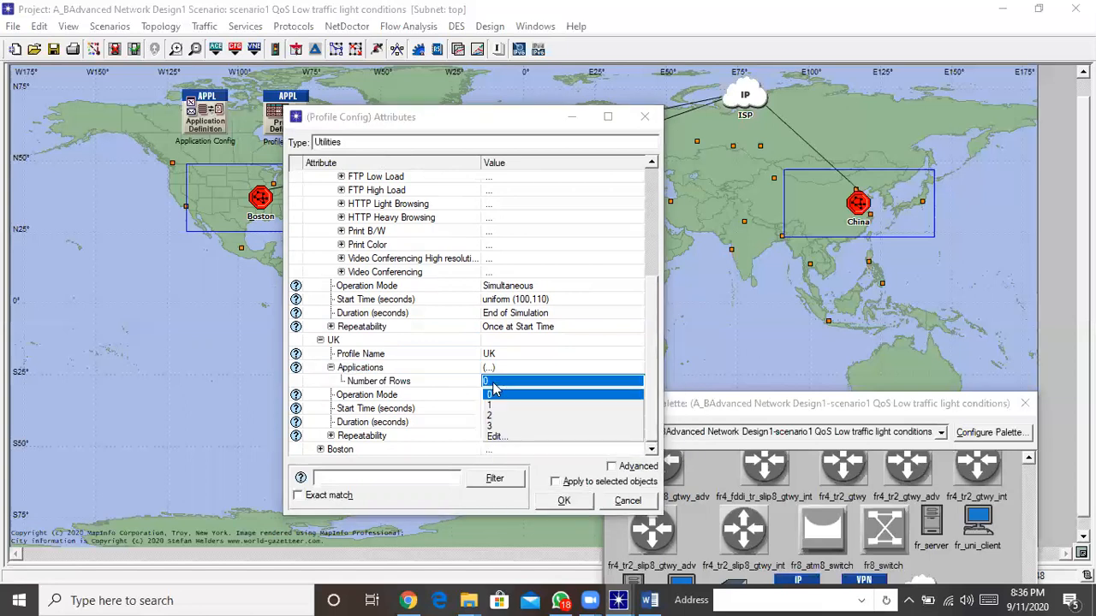
left_click(494, 438)
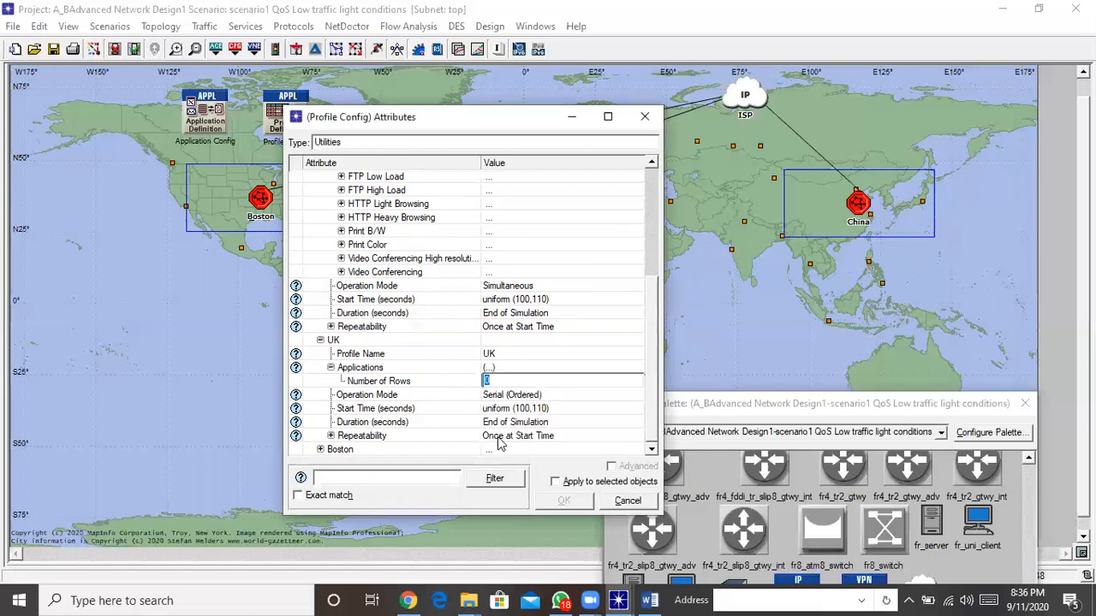
type("12")
key("Return")
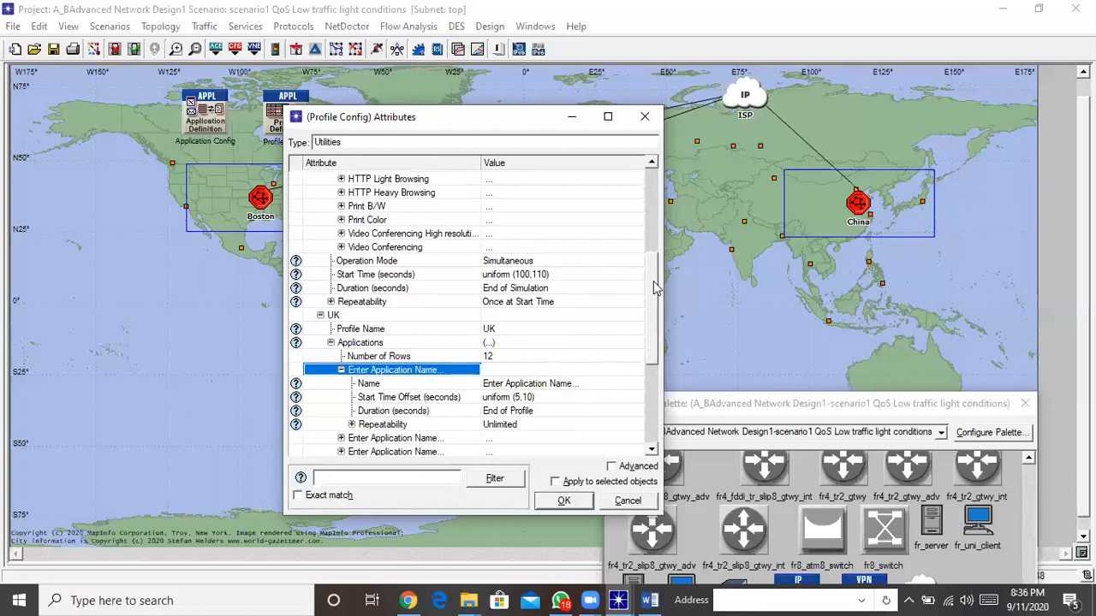
Step: In the UK profile, assign Database Lowload to the first application row and Database High Load to the second
left_click_drag(655, 282, 659, 341)
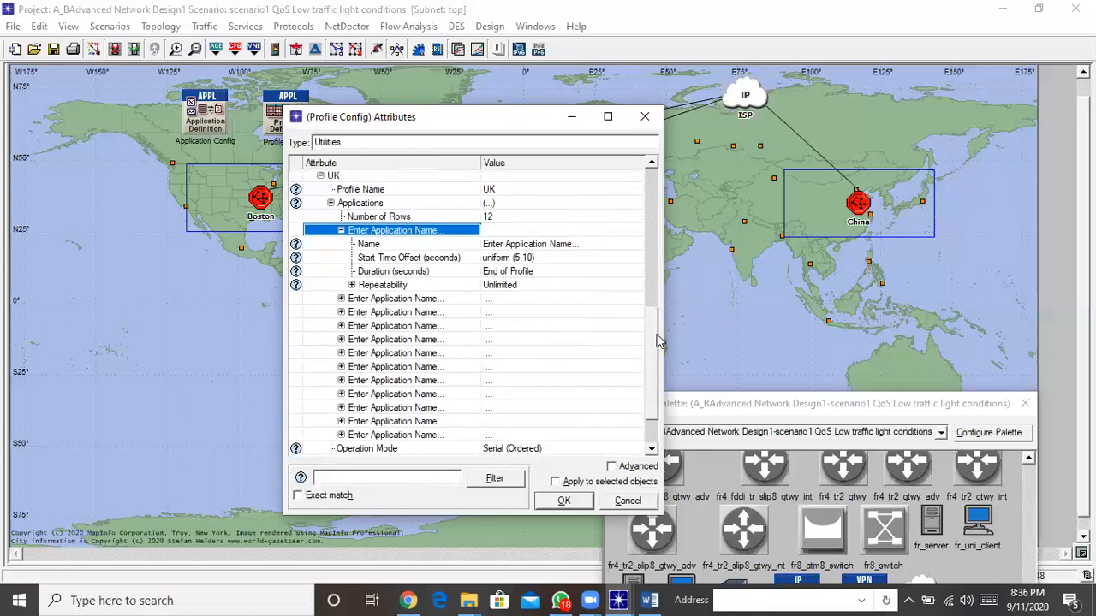
left_click(522, 248)
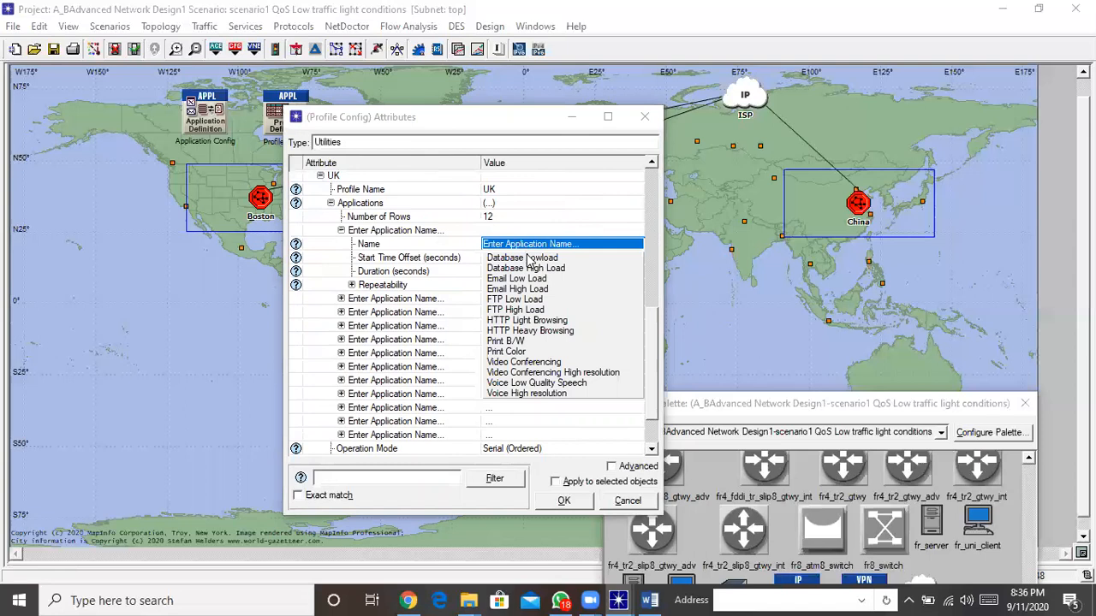
left_click(529, 258)
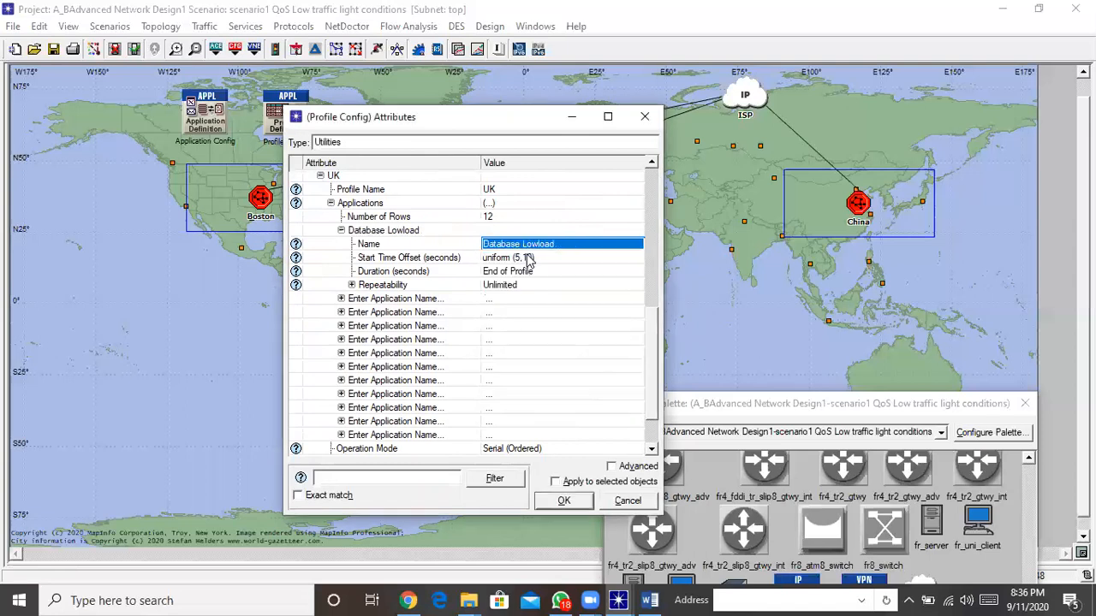
double_click(365, 299)
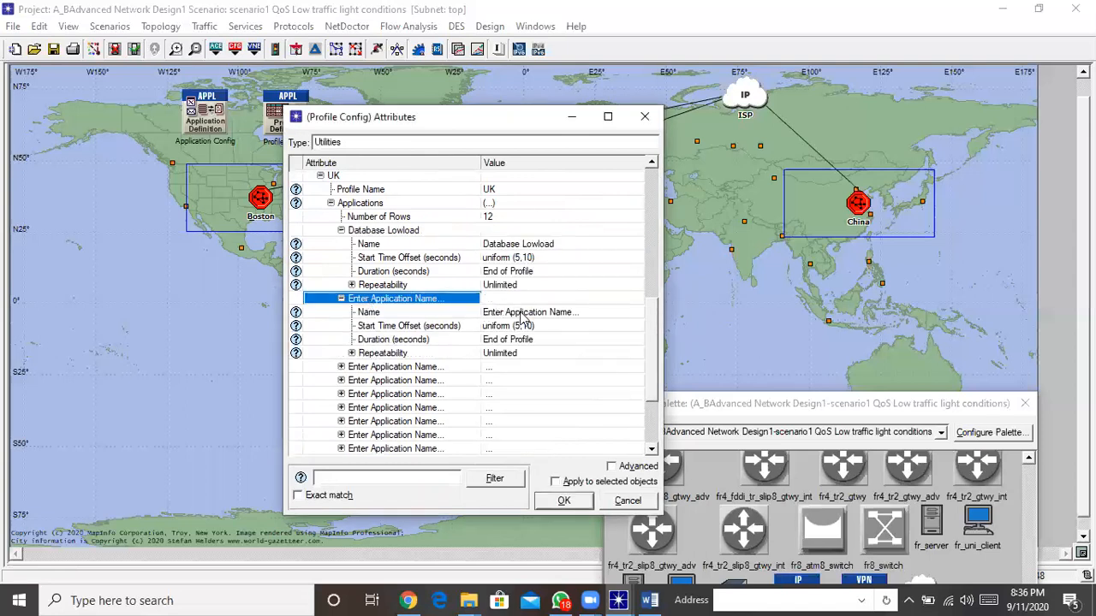
left_click(523, 312)
left_click(539, 338)
Step: Assign Email Low Load to the UK profile's third application row and Email High Load to the fourth
left_click_drag(653, 331, 655, 376)
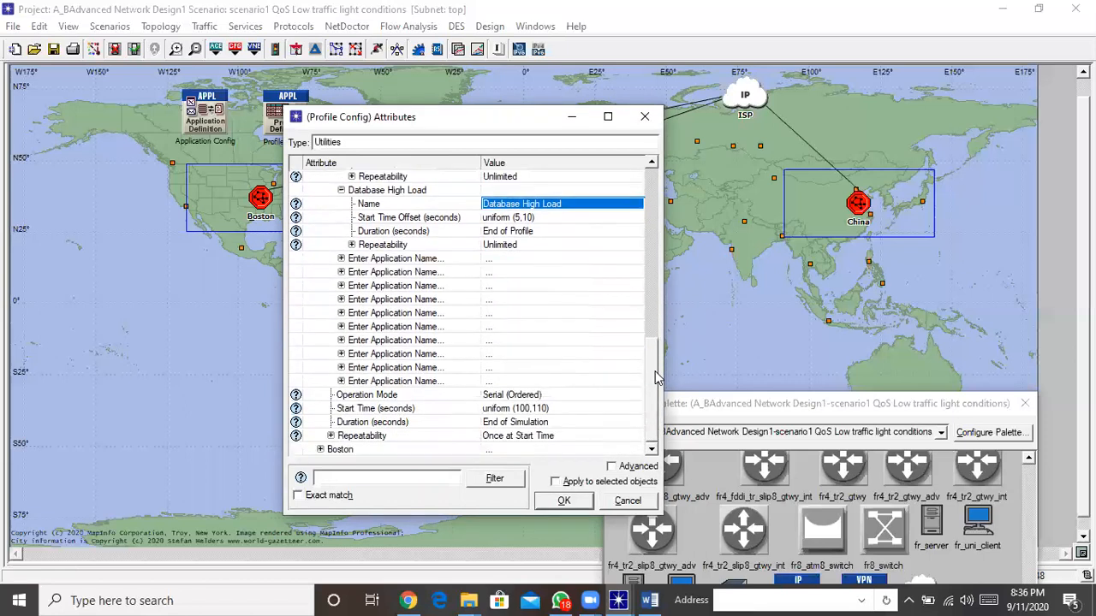
double_click(365, 260)
left_click(515, 272)
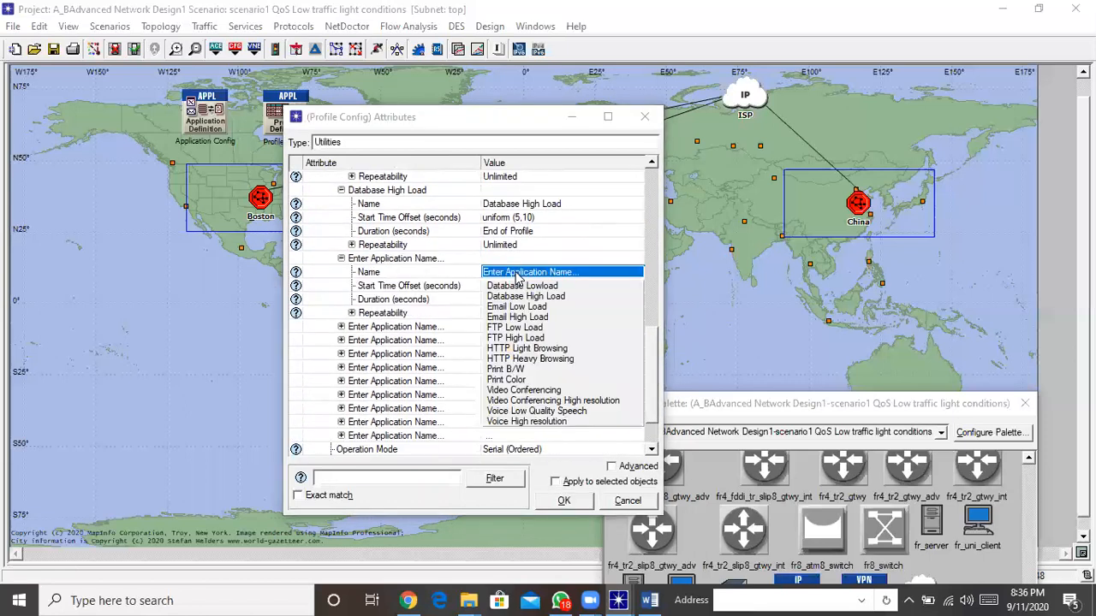
left_click(519, 307)
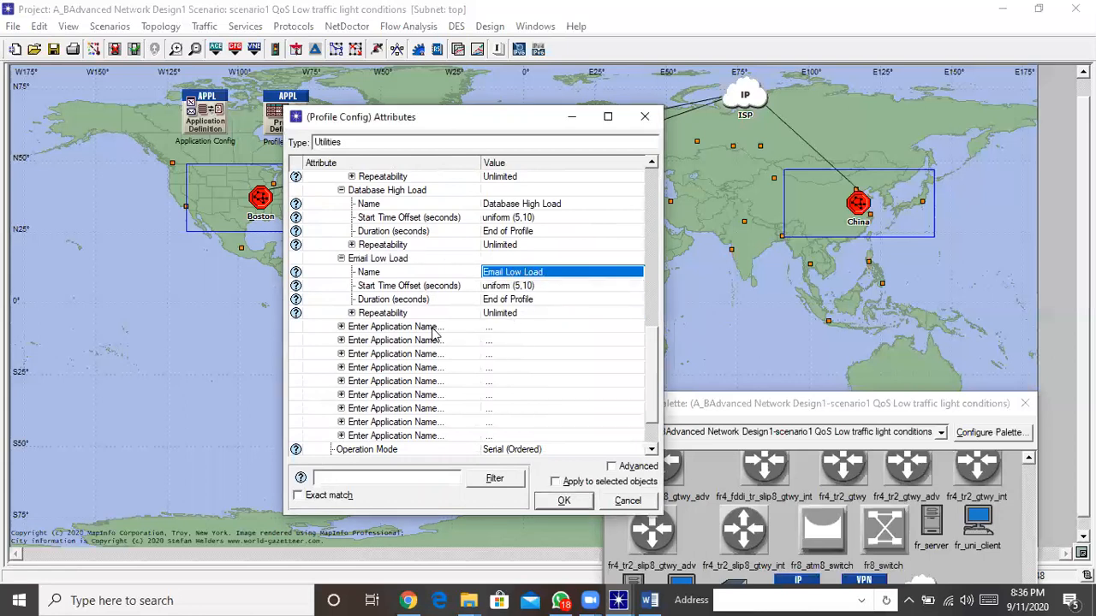
double_click(432, 329)
left_click(510, 341)
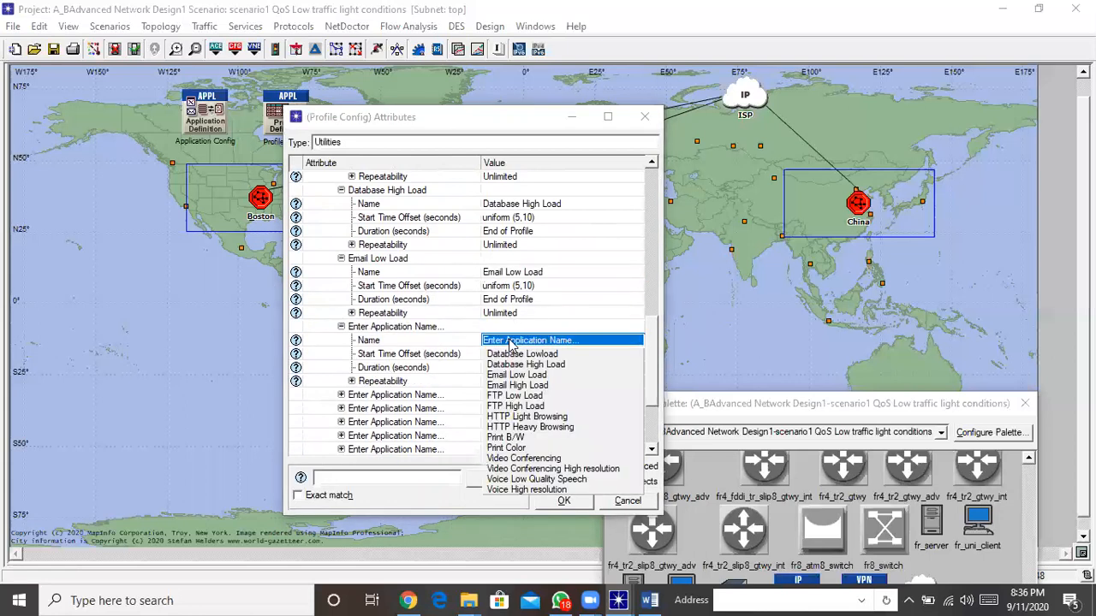
left_click(524, 386)
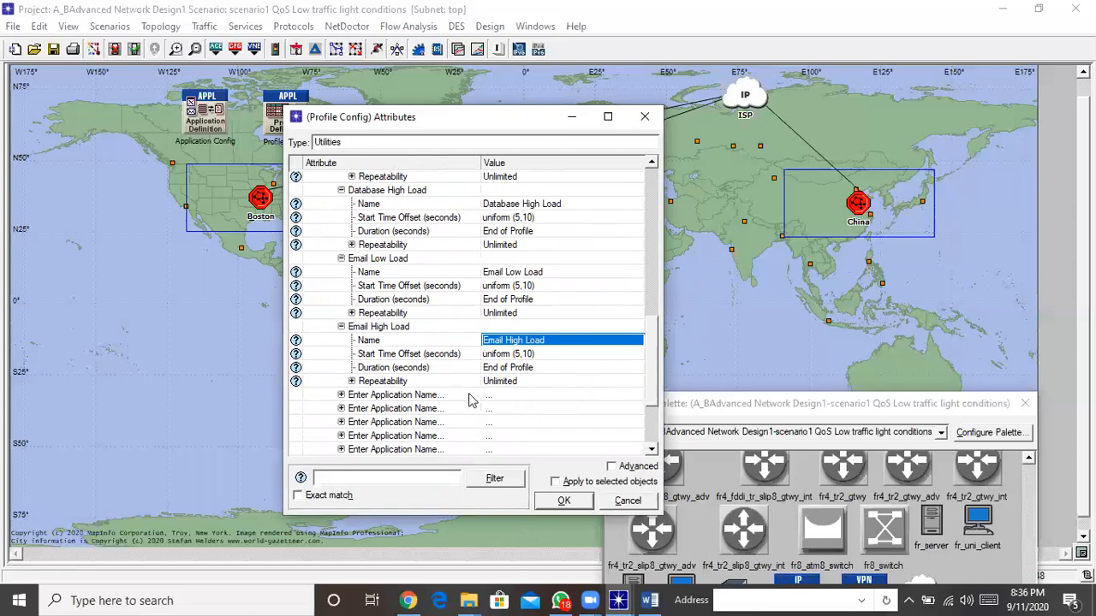
Step: Assign FTP Low Load to the UK profile's fifth application row and FTP High Load to the sixth
double_click(410, 396)
left_click(516, 385)
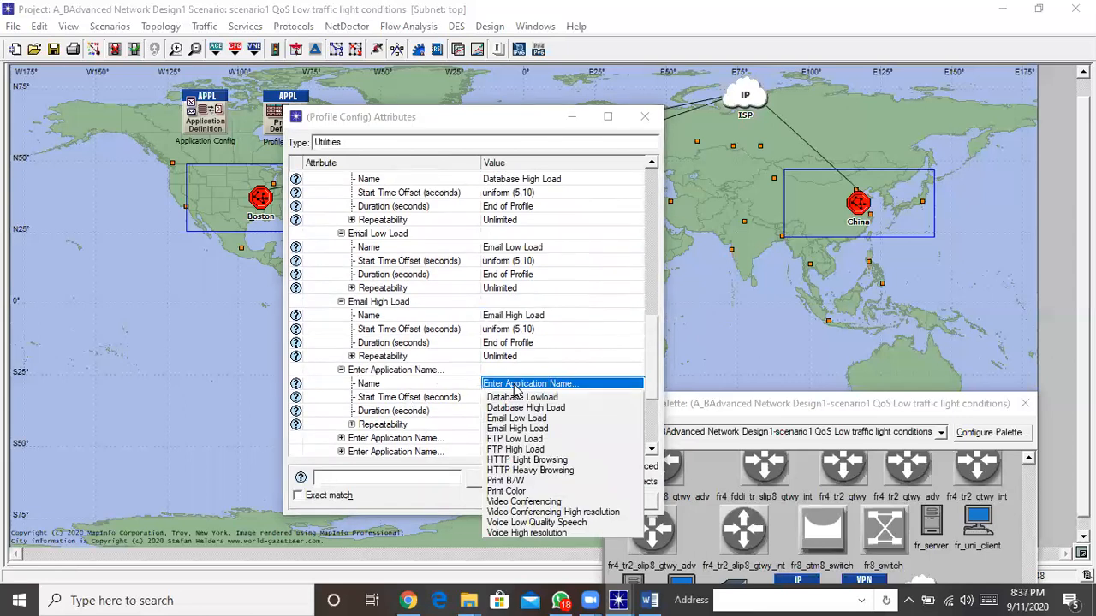
left_click(520, 439)
double_click(419, 439)
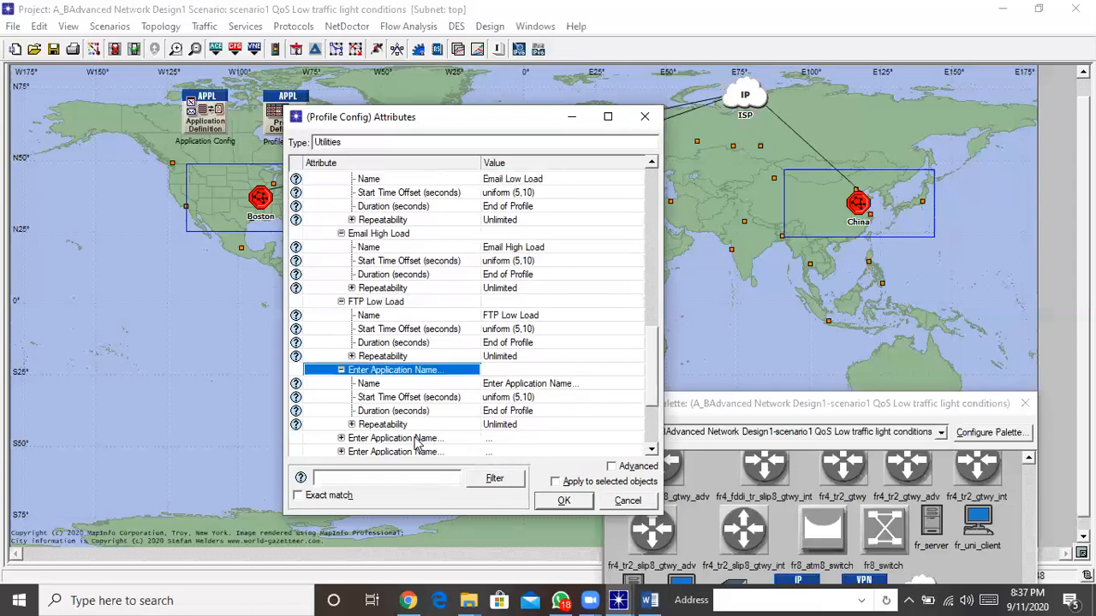
left_click(516, 388)
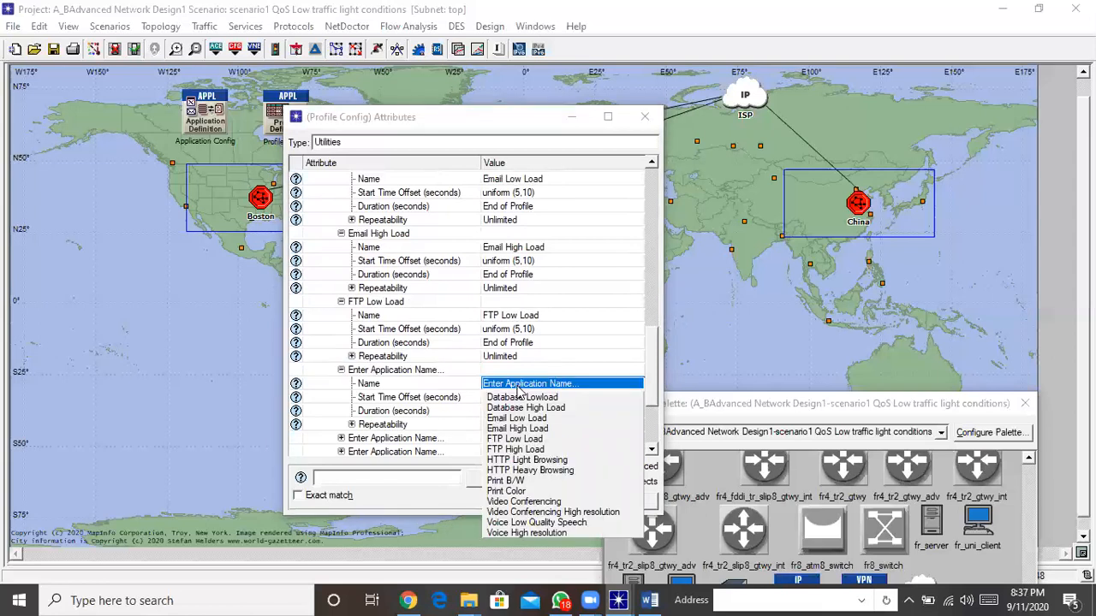
left_click(519, 450)
Step: Assign HTTP Light Browsing to the UK profile's seventh application row and HTTP Heavy Browsing to the eighth
scroll(648, 365, "down", 2)
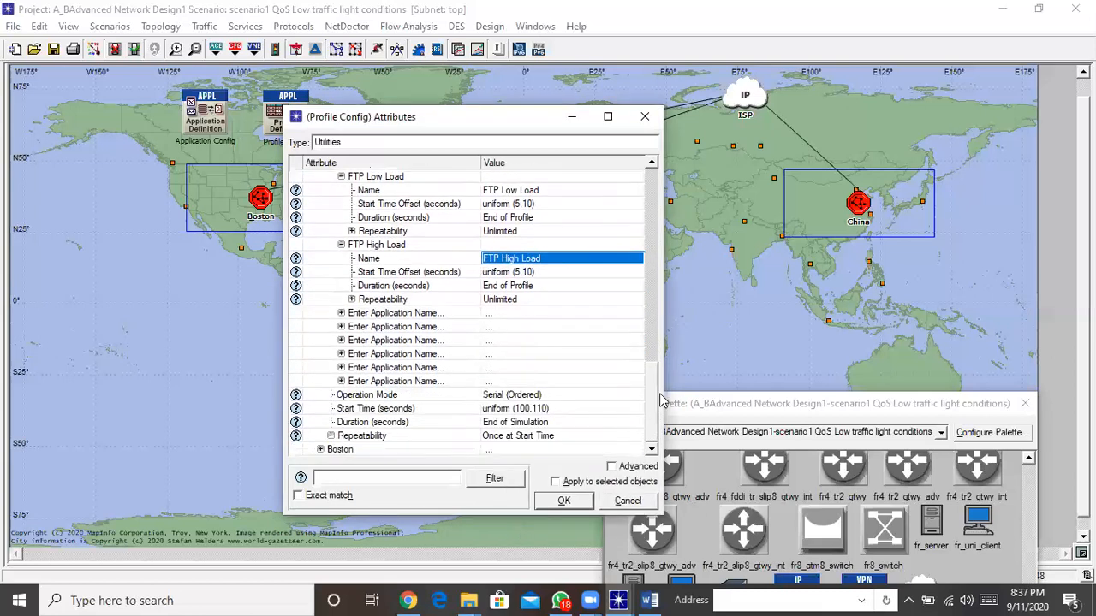
double_click(419, 313)
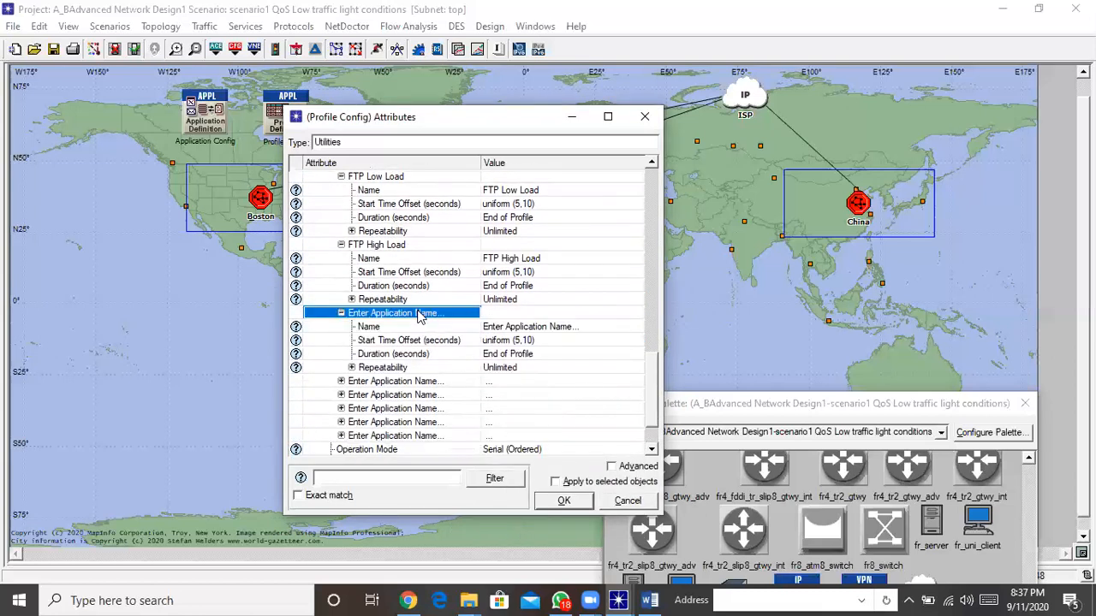
left_click(518, 330)
left_click(537, 403)
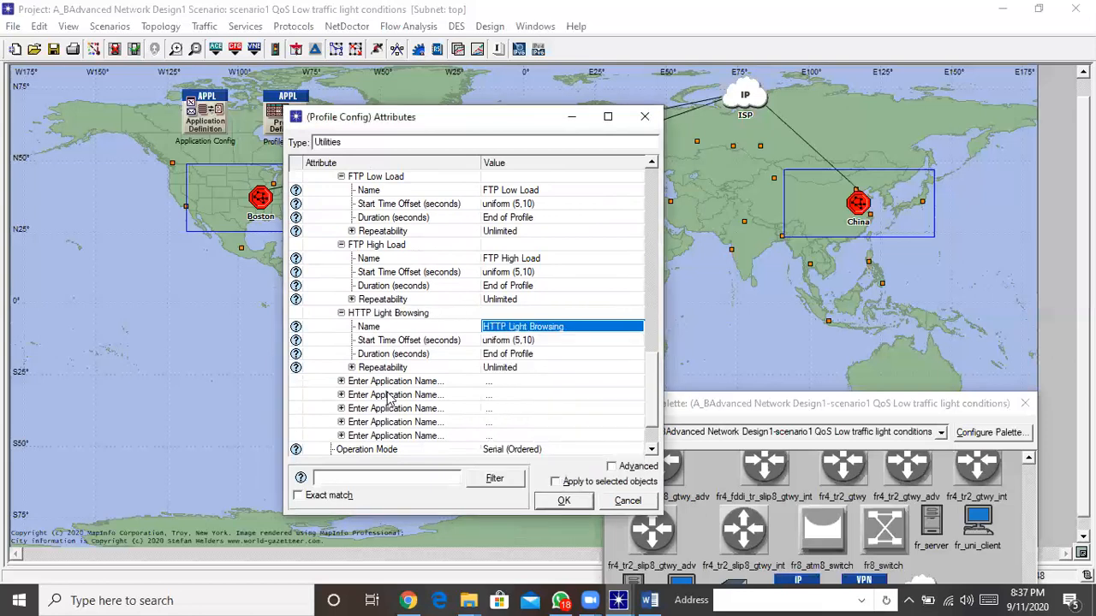
double_click(381, 383)
left_click(512, 387)
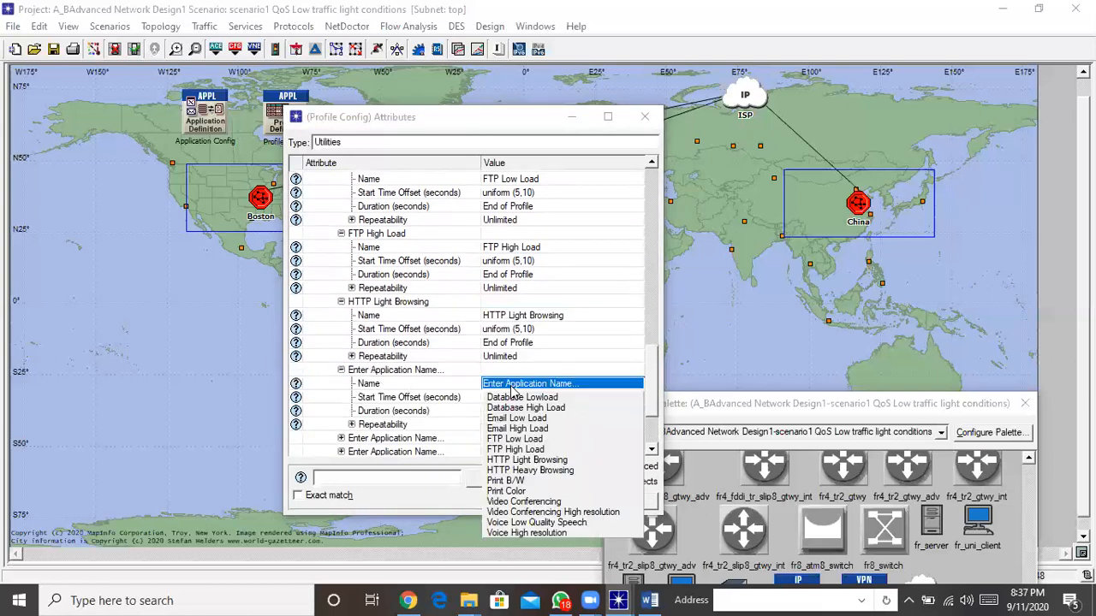
left_click(527, 470)
Step: Assign Print B/W to the UK profile's ninth application row and Print Color to the tenth
scroll(655, 373, "down", 2)
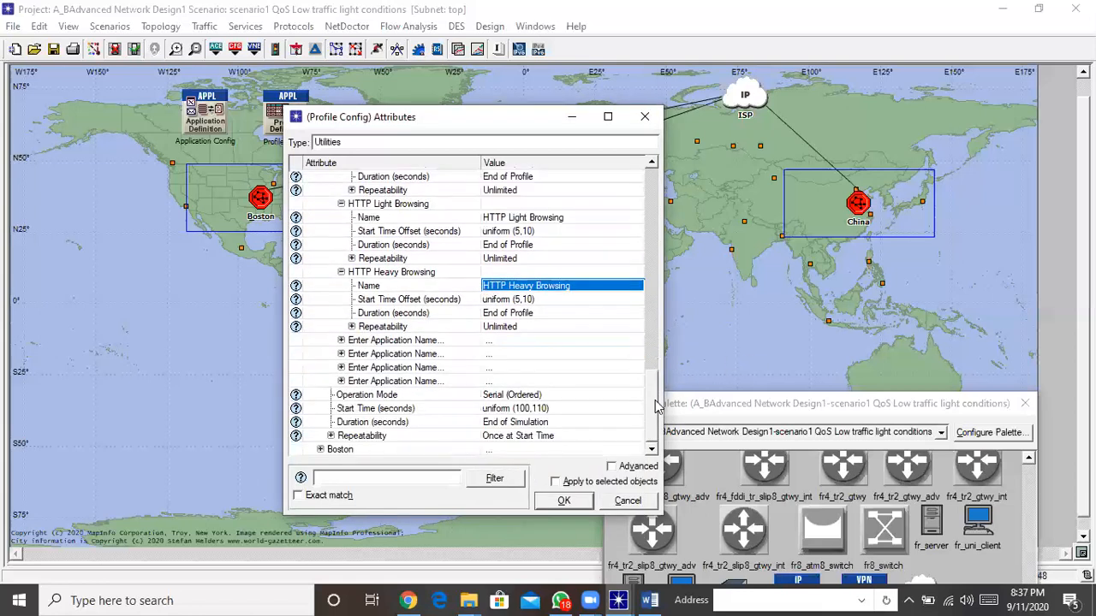
double_click(388, 340)
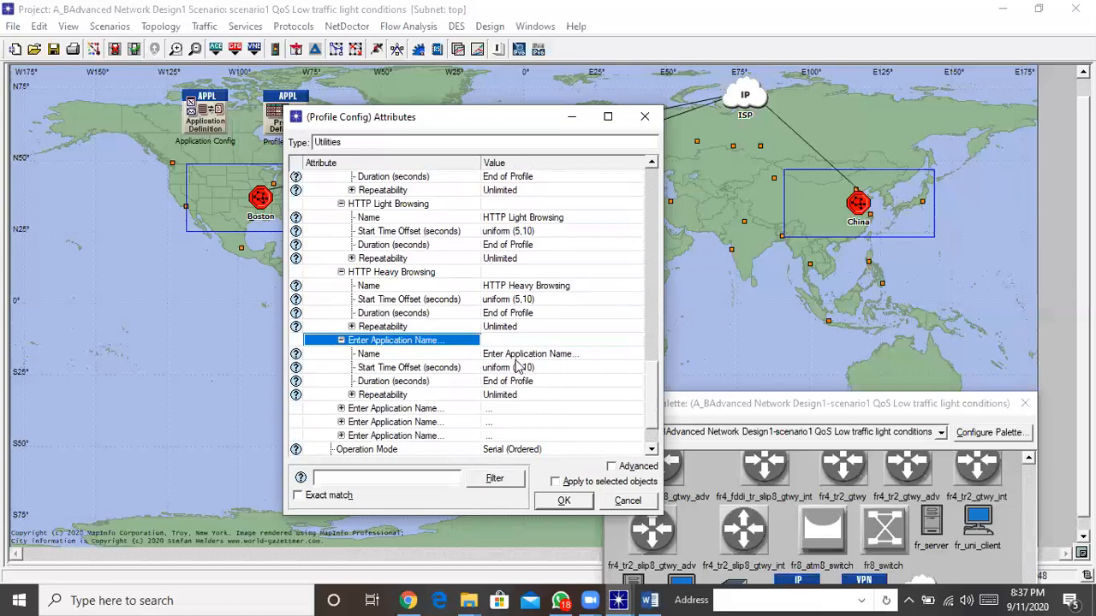
left_click(518, 357)
left_click(520, 452)
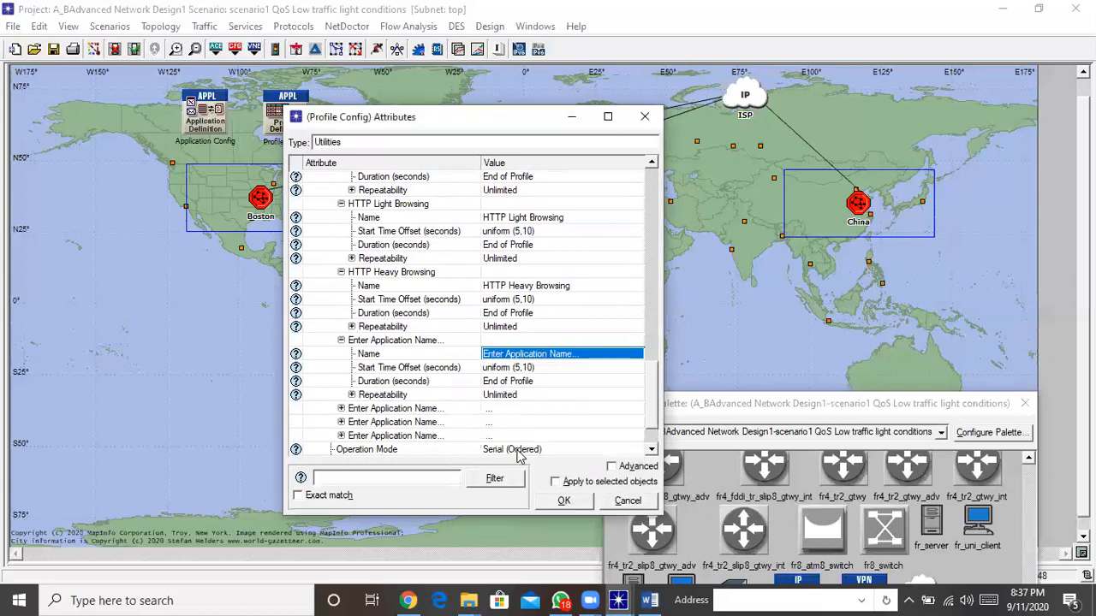
double_click(430, 411)
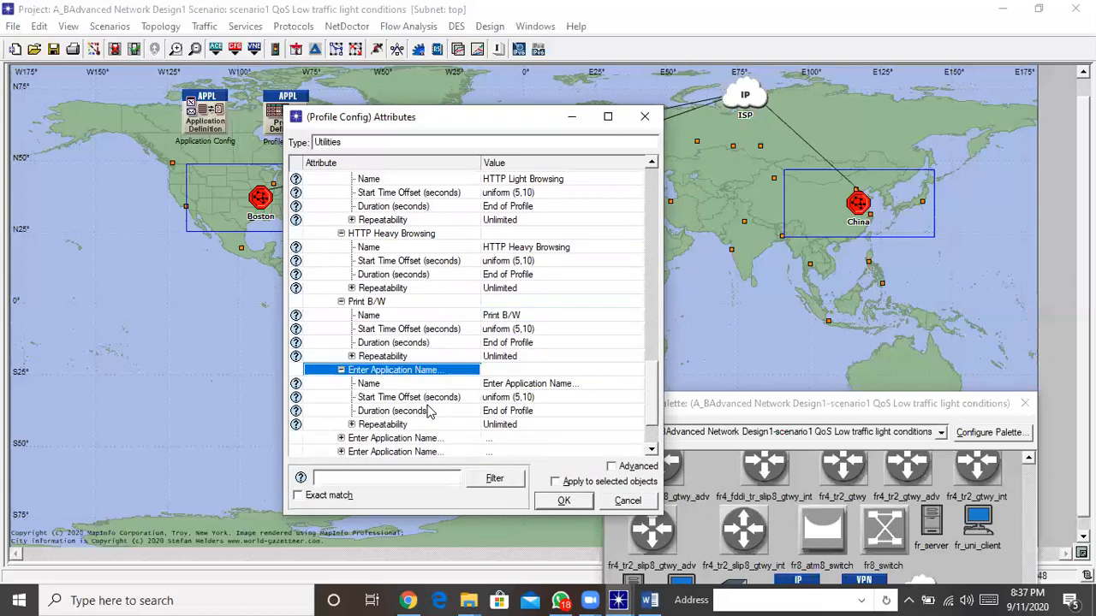
left_click(511, 385)
left_click(520, 492)
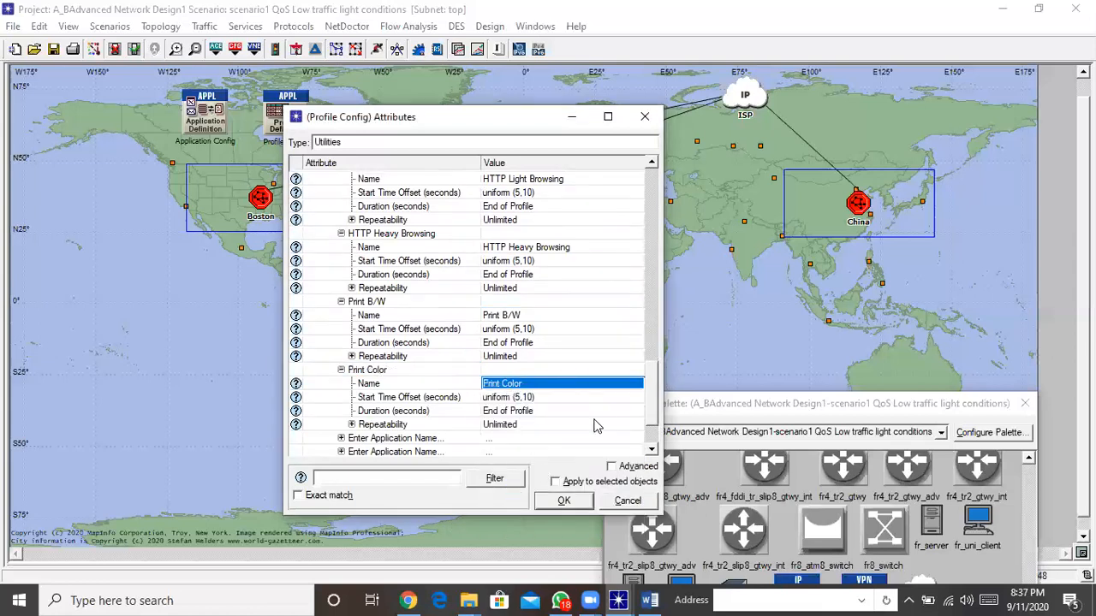
Step: Assign Video Conferencing to the UK profile's eleventh application row
left_click_drag(654, 399, 657, 441)
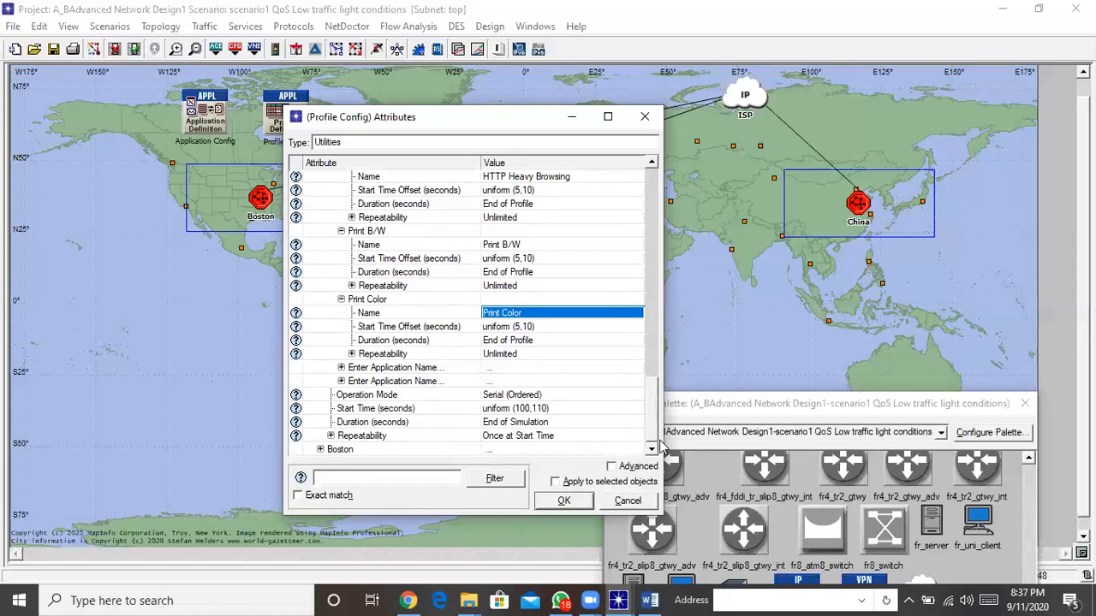
double_click(426, 368)
left_click(518, 384)
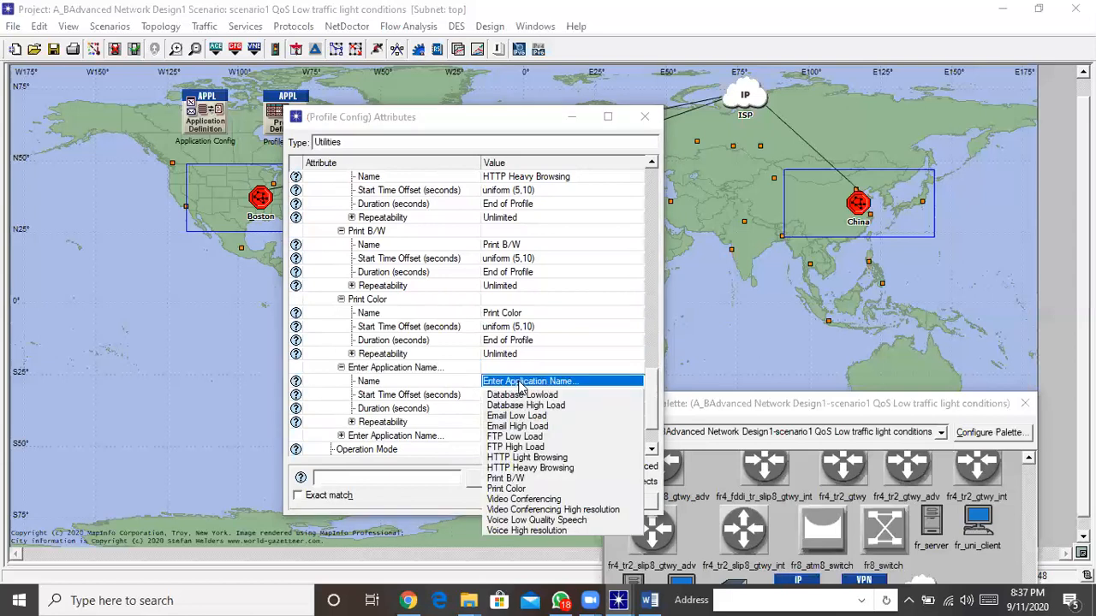
left_click(546, 500)
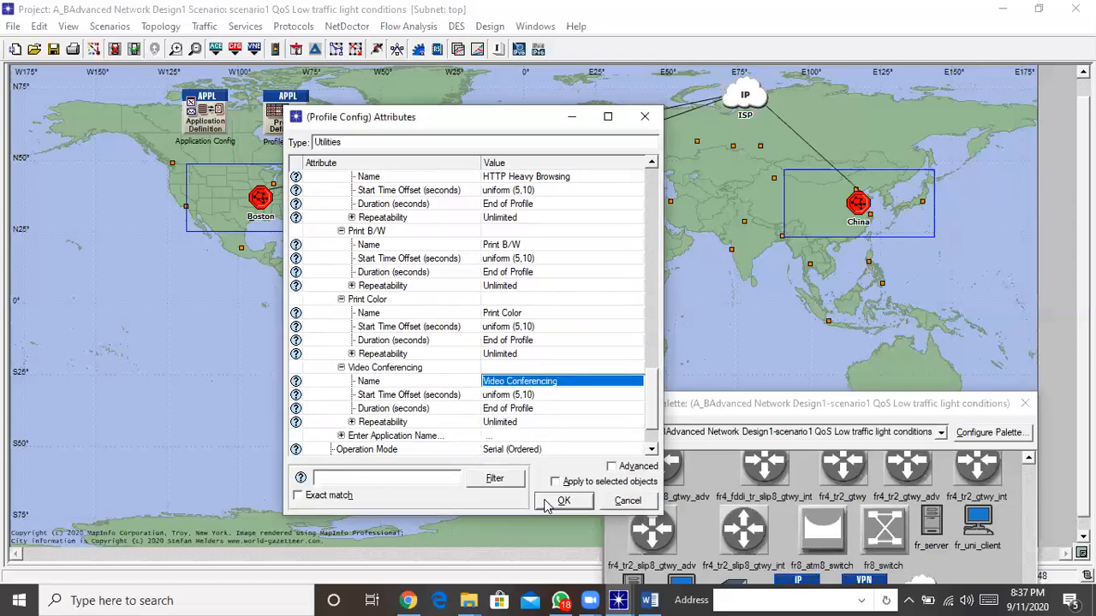
Step: Assign Video Conferencing High resolution to the UK profile's twelfth application row and set the profile's operation mode to Simultaneous
double_click(438, 436)
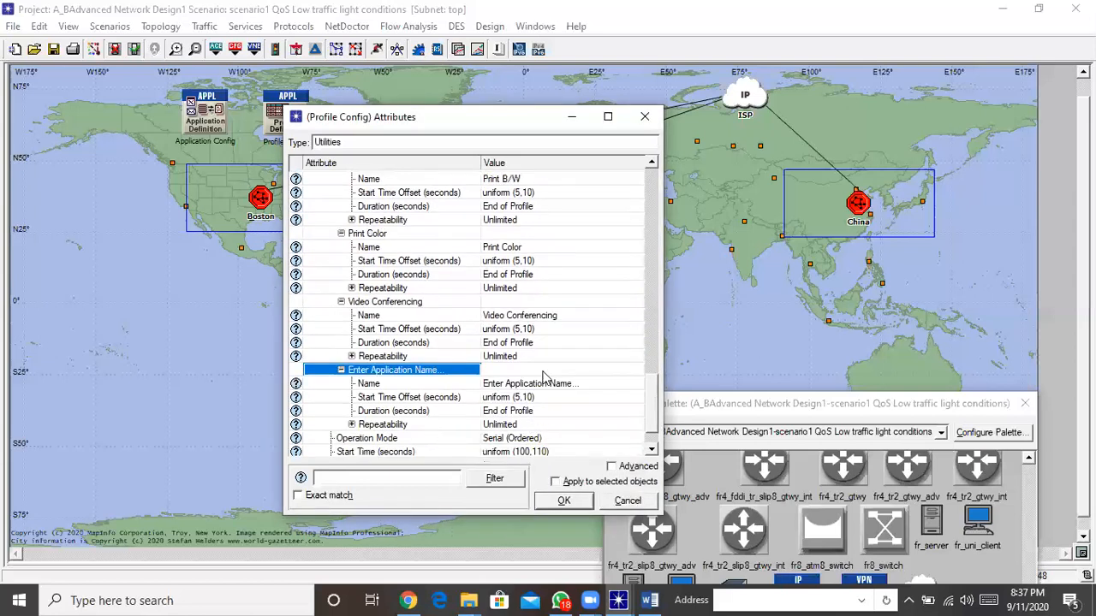
left_click(546, 385)
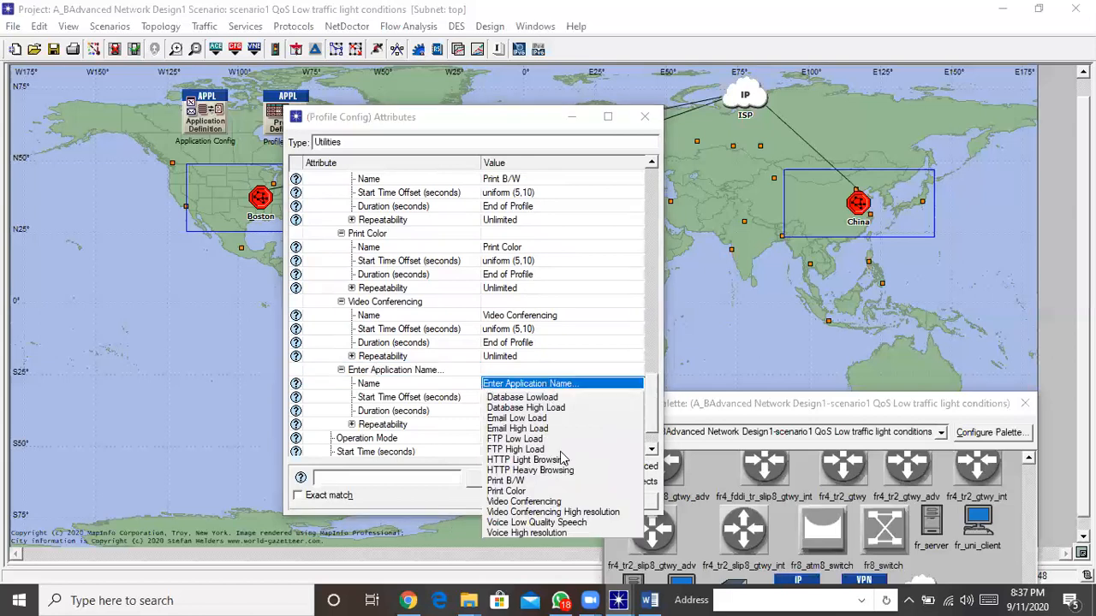
left_click(552, 512)
left_click_drag(655, 402, 657, 442)
left_click(501, 396)
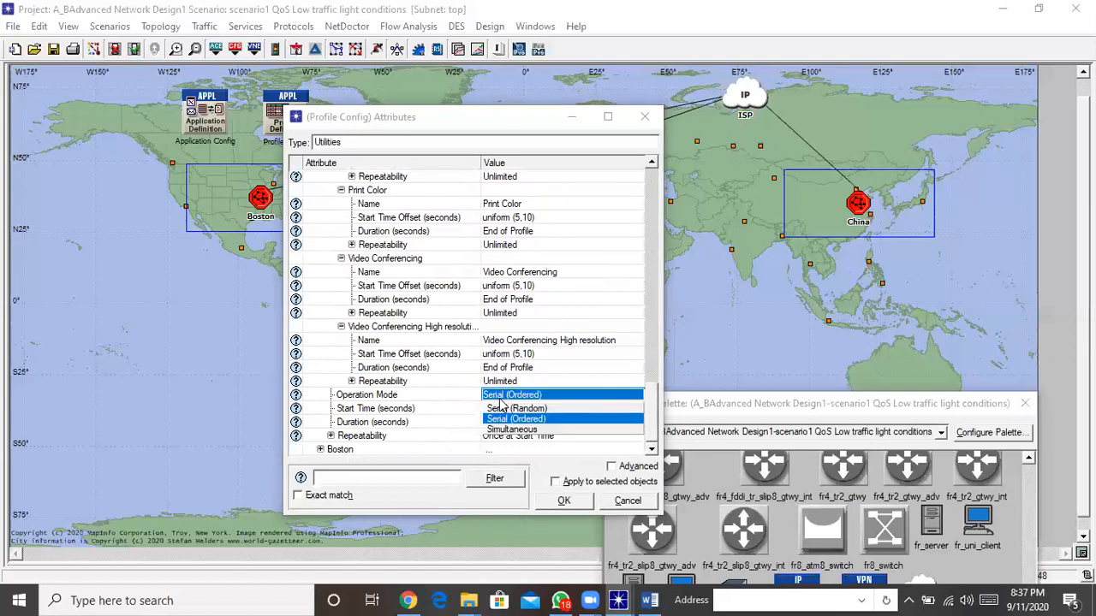
left_click(510, 429)
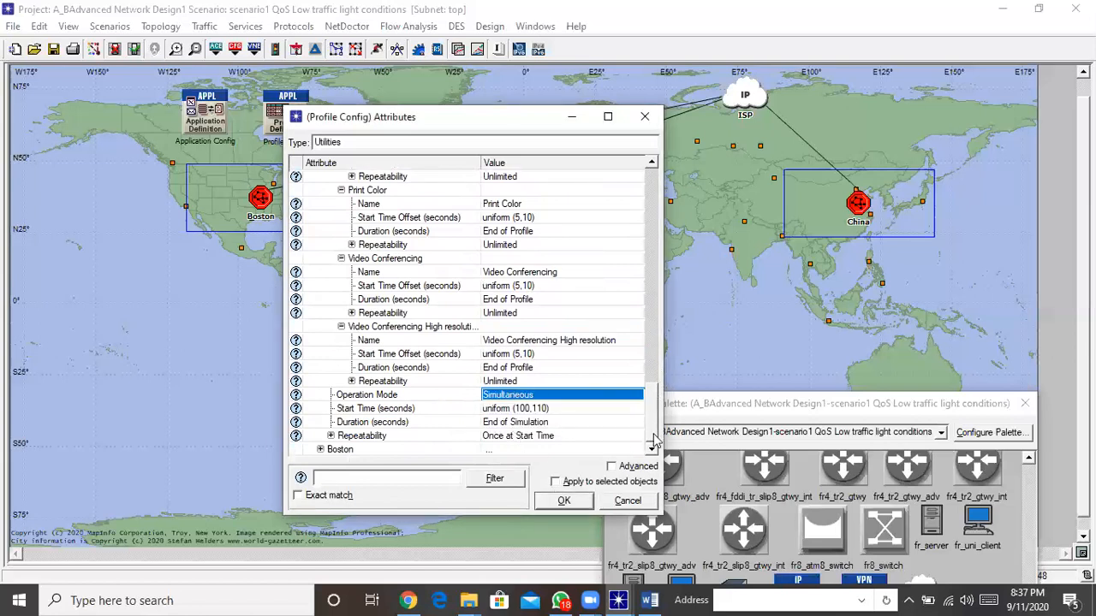
Step: Set the number of application rows in the Boston profile to 12
left_click(320, 450)
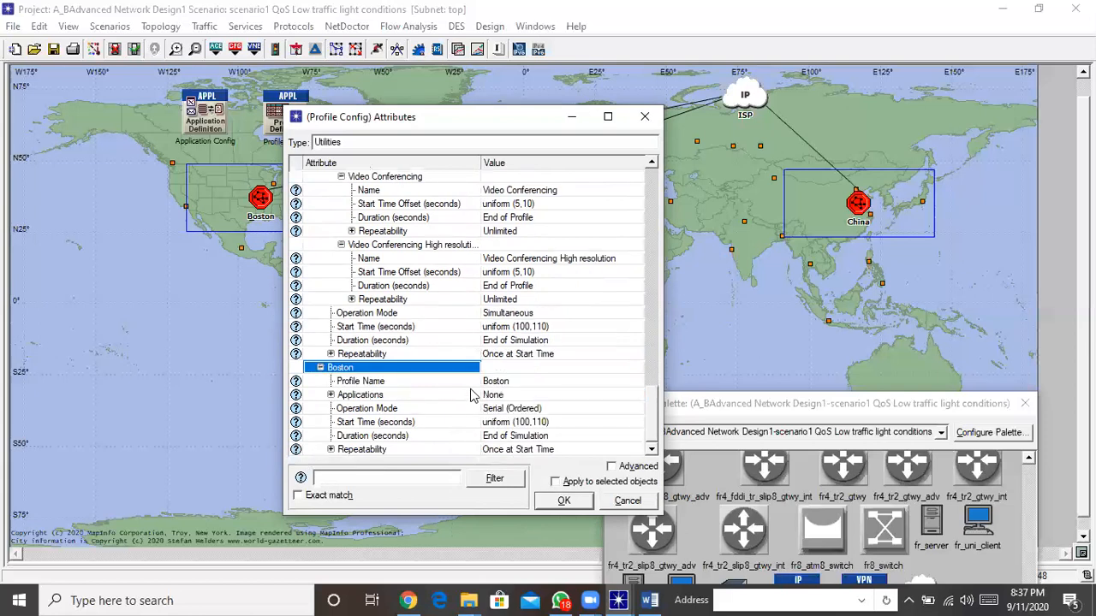
left_click(332, 395)
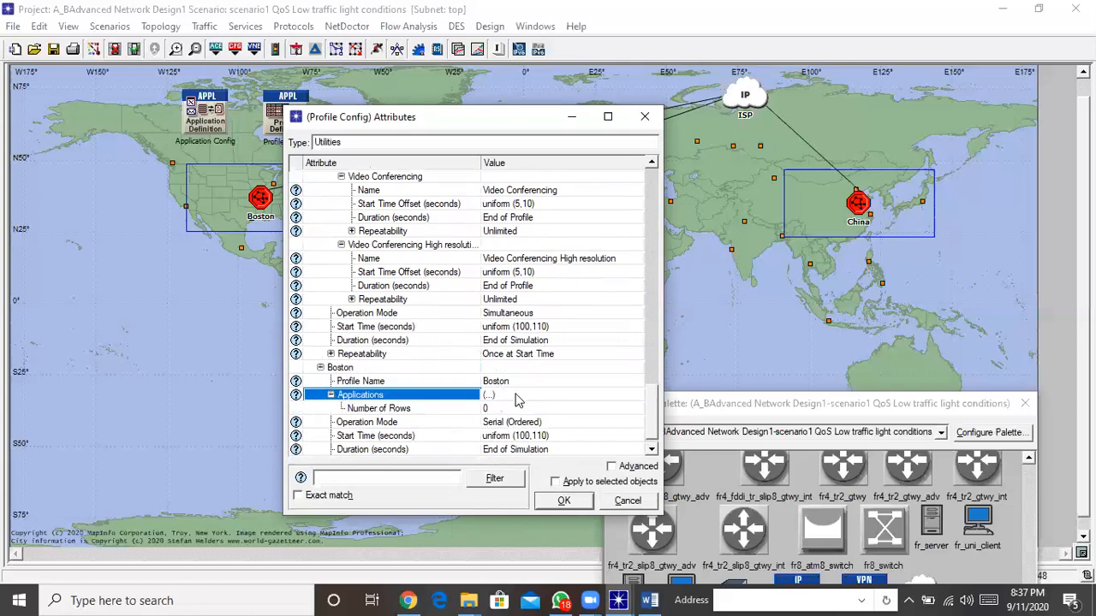
left_click(518, 408)
left_click(495, 464)
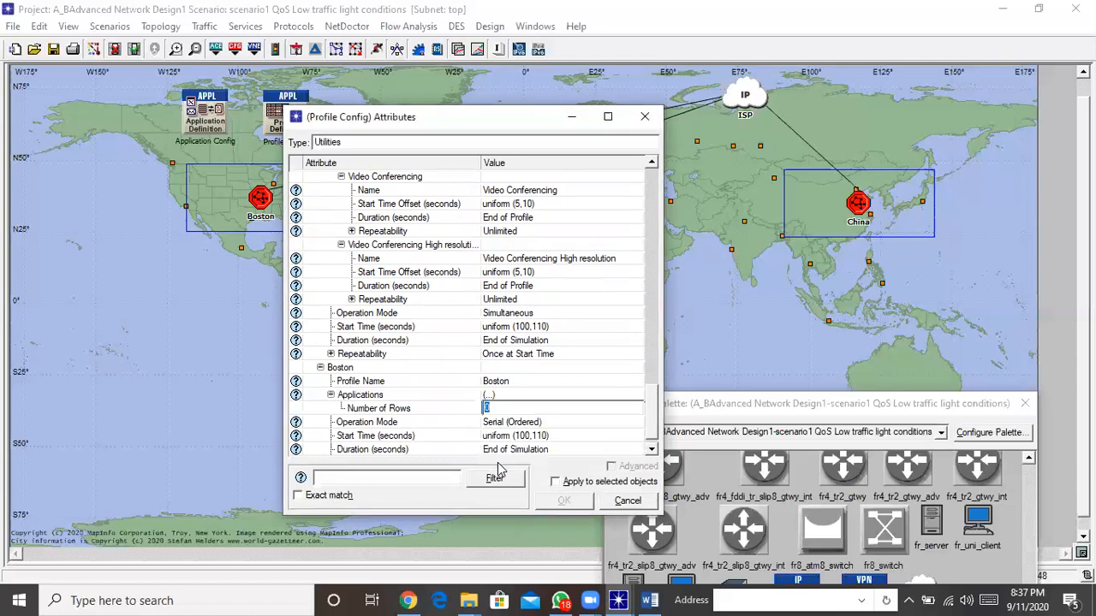
left_click(446, 408)
Step: Assign Database Lowload to the Boston profile's first application row and Database High Load to the second
left_click_drag(655, 381, 657, 428)
double_click(367, 247)
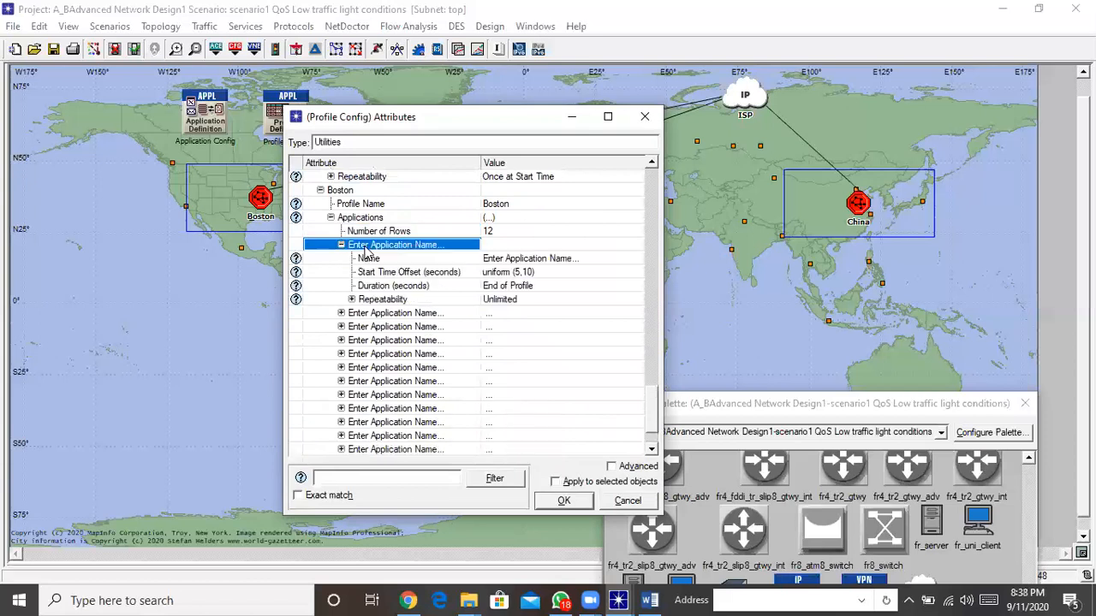
left_click(511, 261)
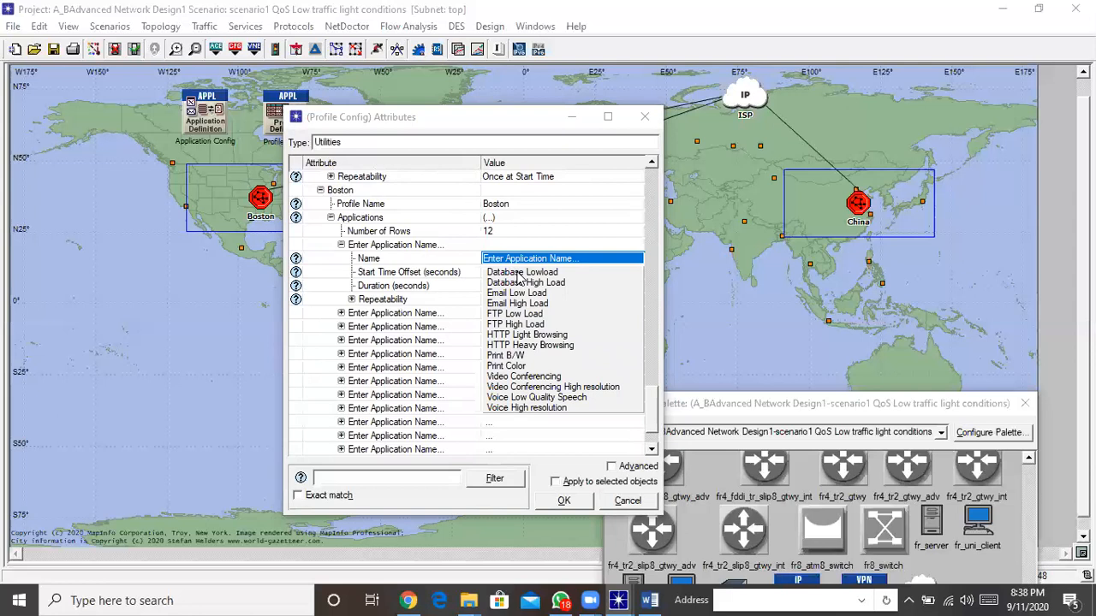
left_click(518, 272)
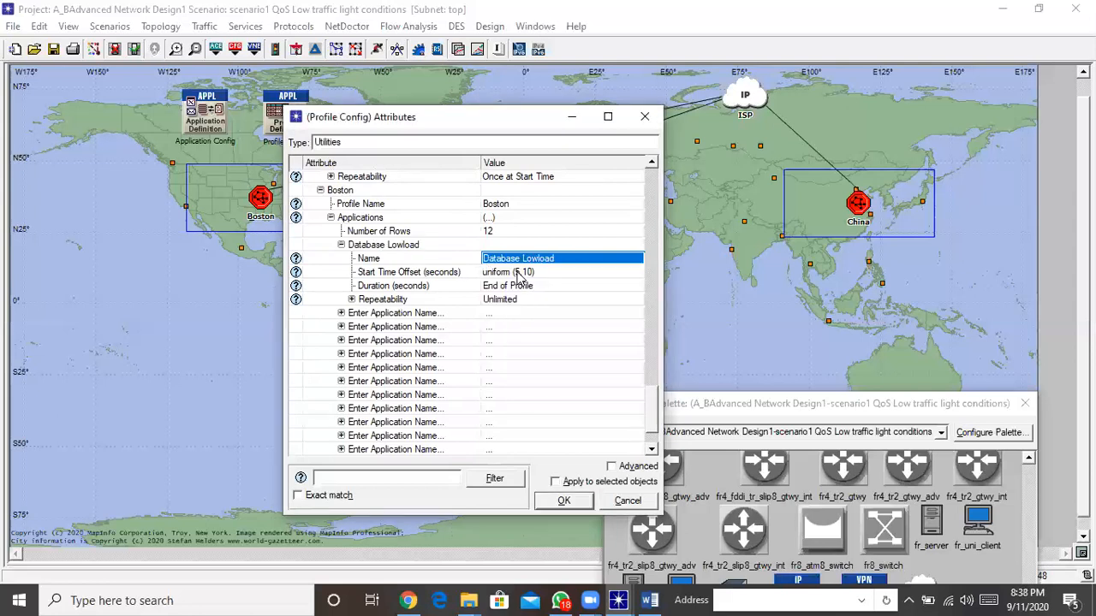
left_click(389, 315)
left_click(525, 328)
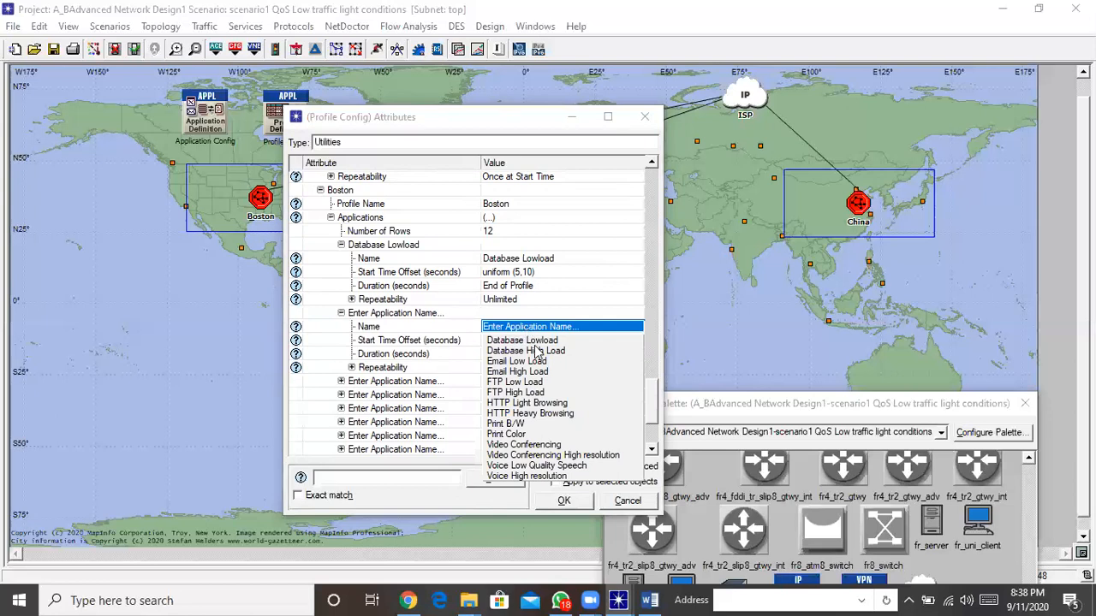
left_click(536, 351)
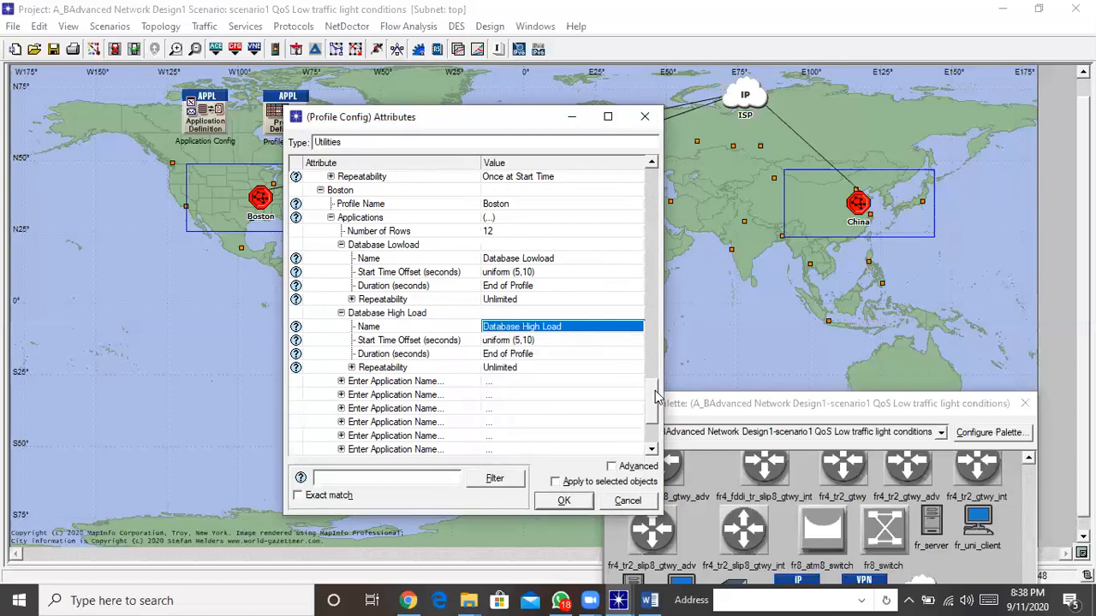
Step: Assign Email Low Load to the Boston profile's third application row and Email High Load to the fourth
left_click_drag(655, 392, 657, 422)
double_click(391, 272)
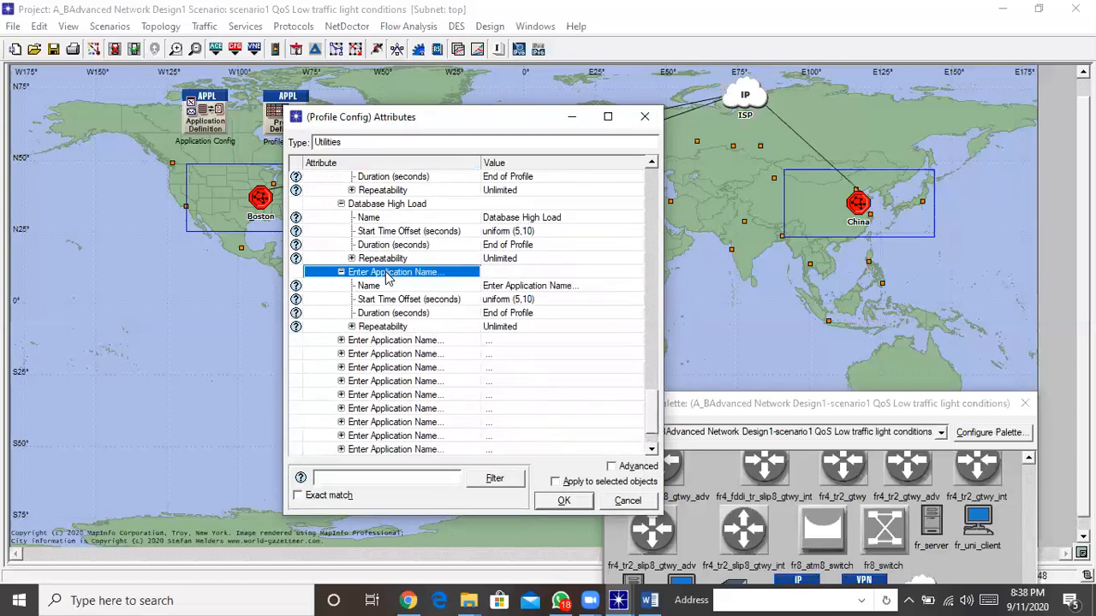
left_click(525, 288)
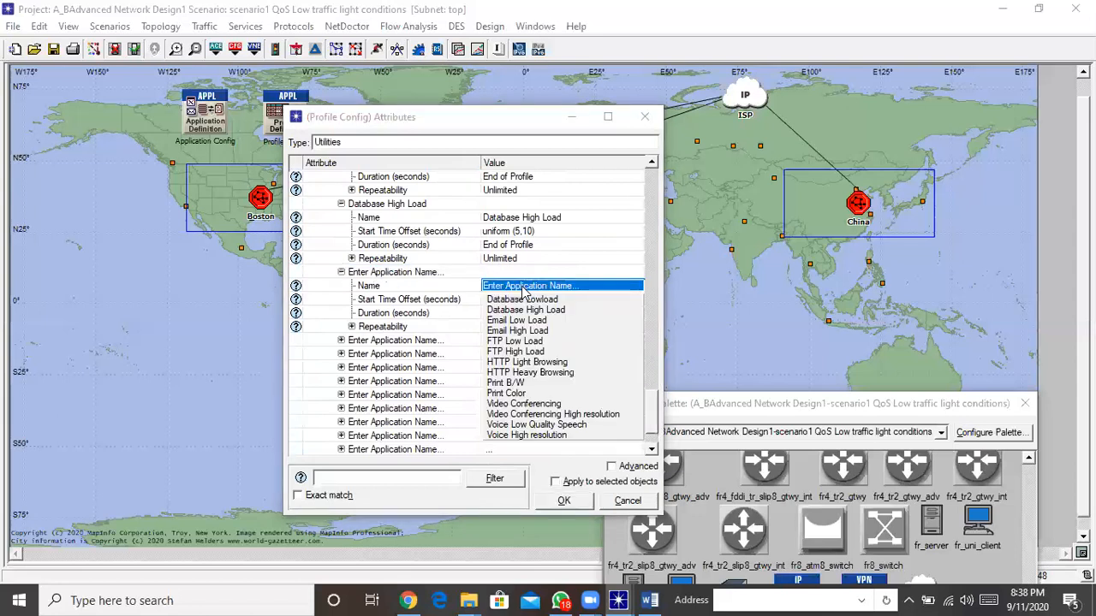
left_click(536, 321)
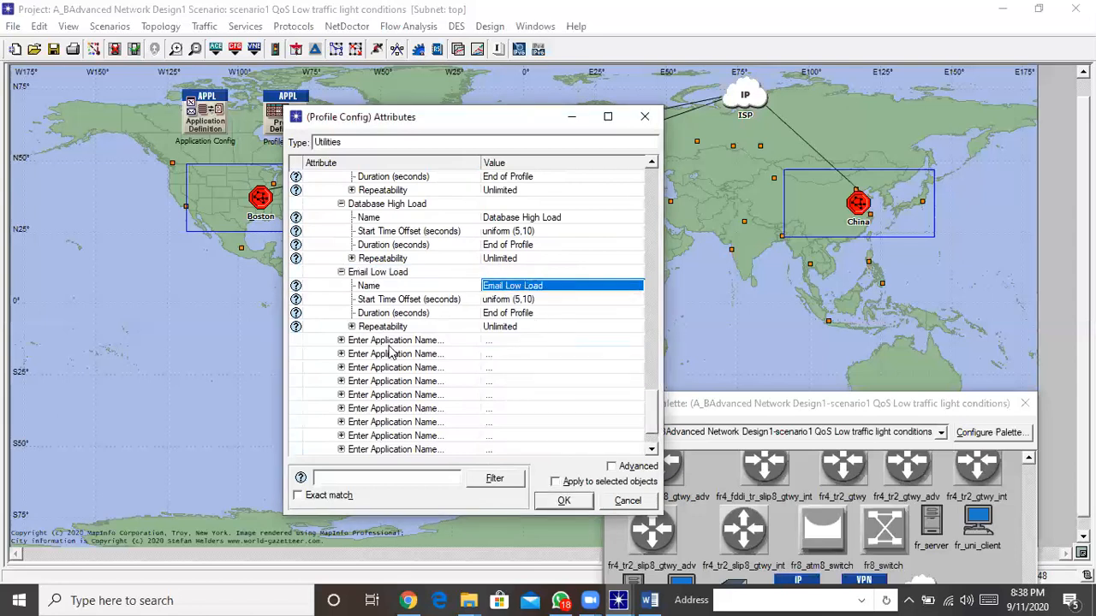
double_click(390, 342)
left_click(536, 360)
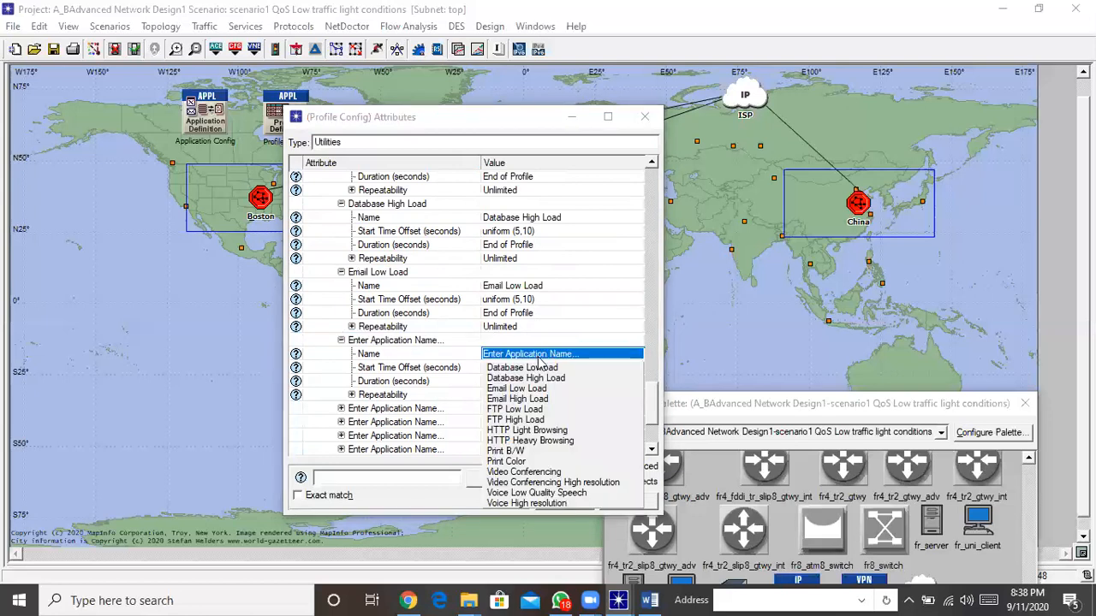
left_click(541, 401)
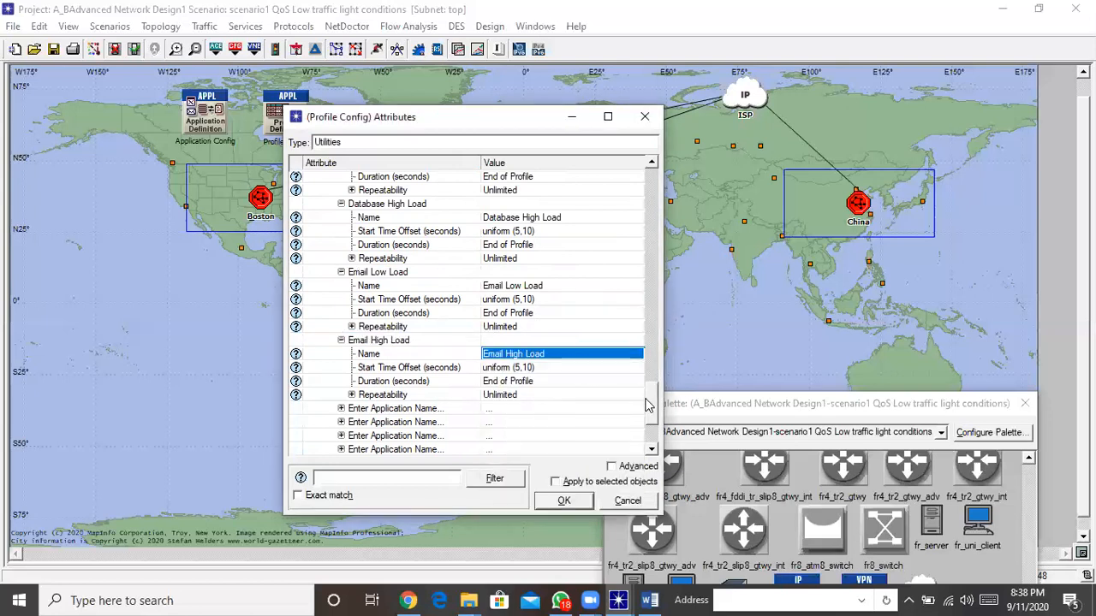
Step: Assign FTP Low Load to the Boston profile's fifth application row and FTP High Load to the sixth
scroll(648, 405, "down", 3)
double_click(363, 300)
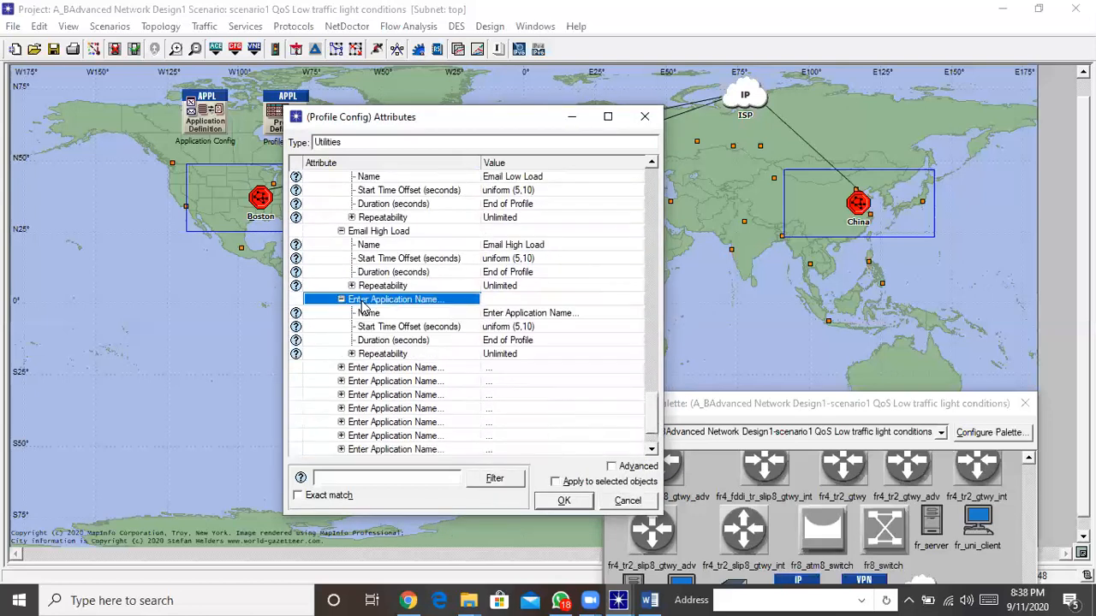
left_click(517, 315)
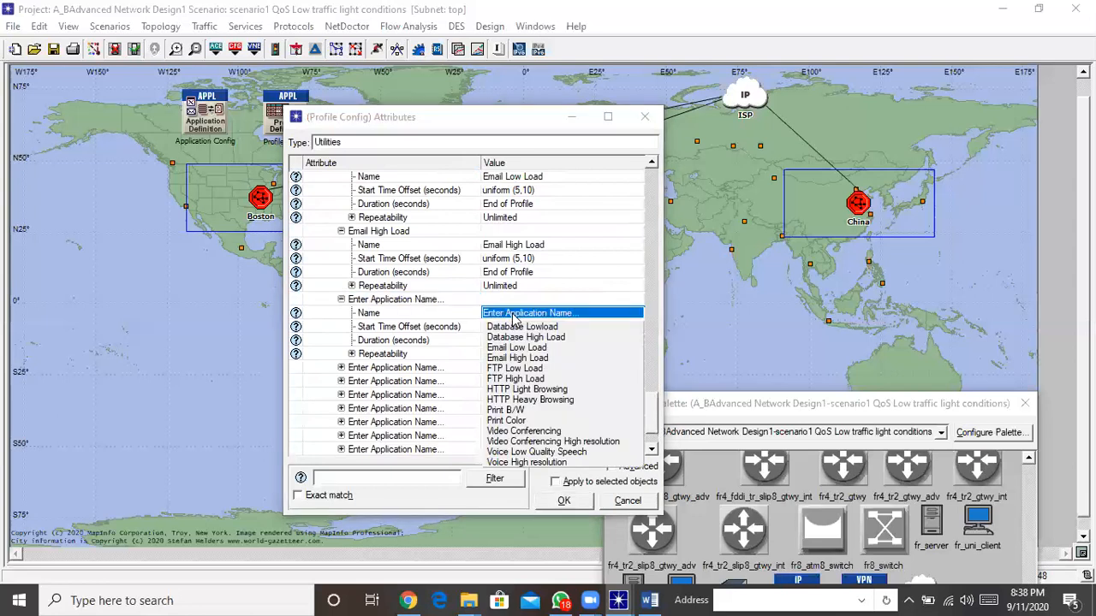
left_click(528, 370)
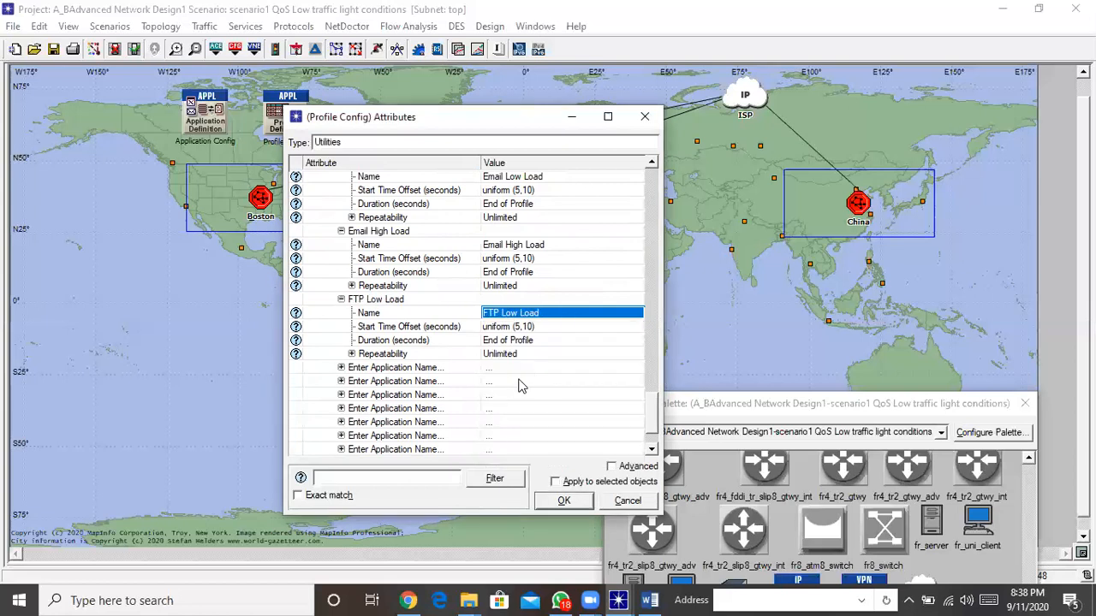
double_click(417, 369)
left_click(528, 383)
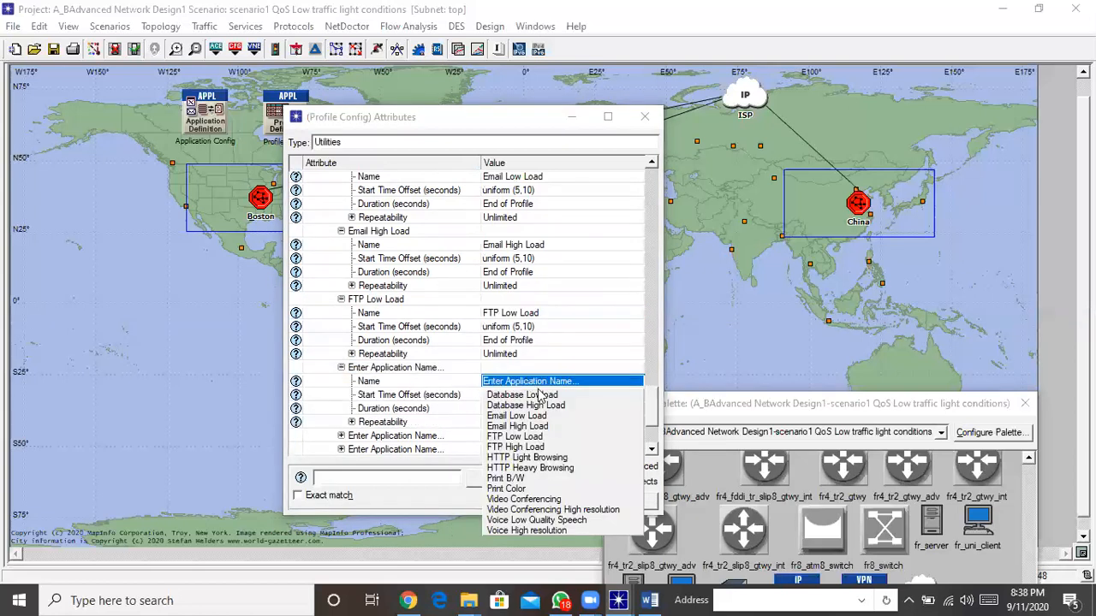
left_click(549, 451)
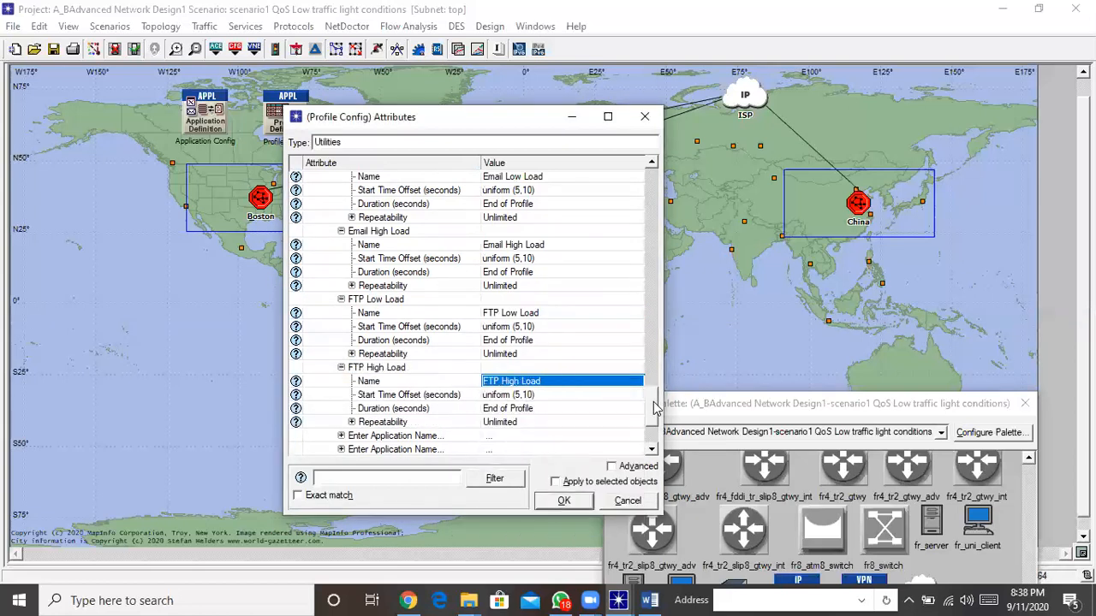
Step: Assign HTTP Light Browsing to the Boston profile's seventh application row and HTTP Heavy Browsing to the eighth
scroll(659, 409, "down", 3)
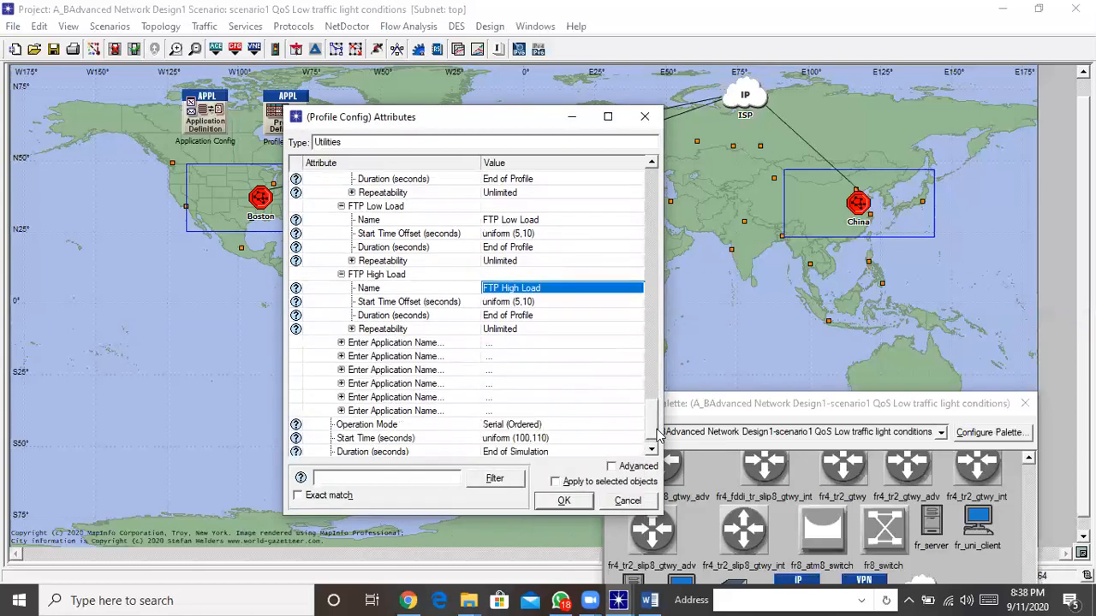
double_click(390, 329)
left_click(506, 340)
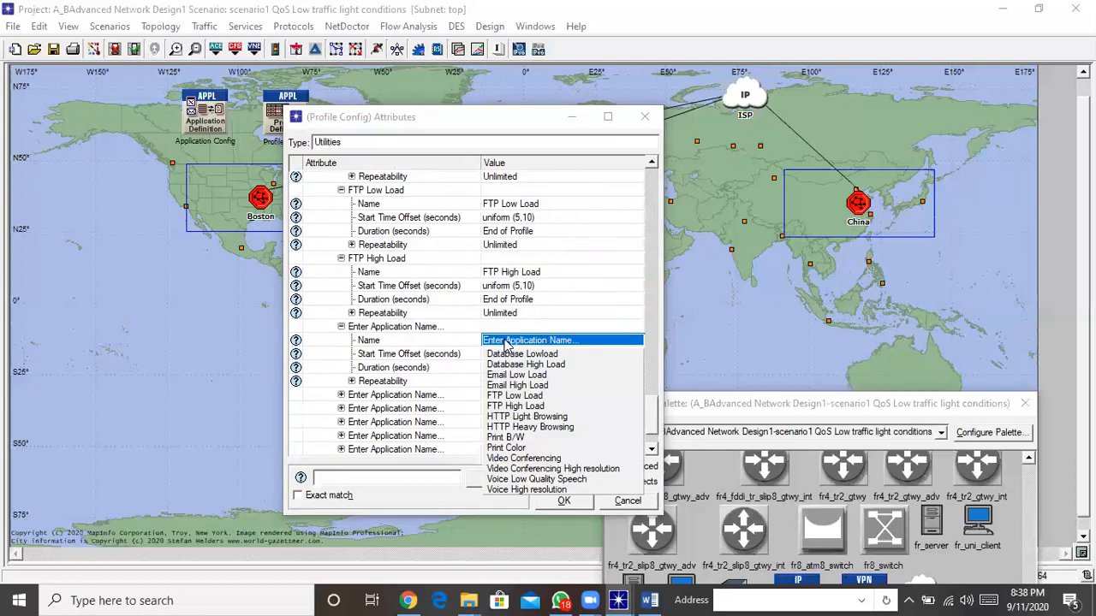
left_click(531, 418)
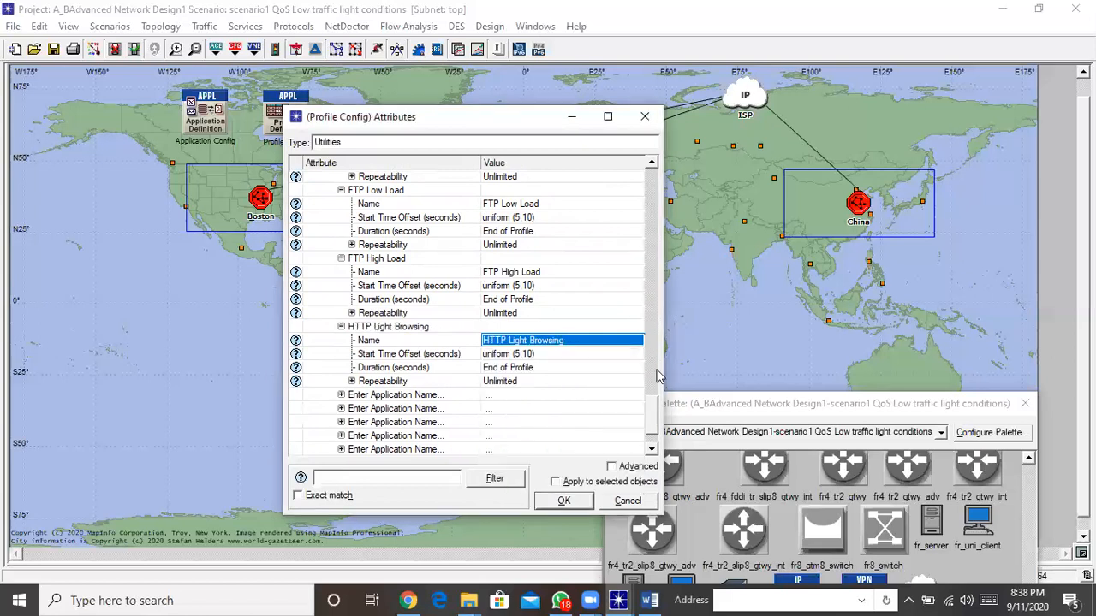
scroll(419, 325, "down", 2)
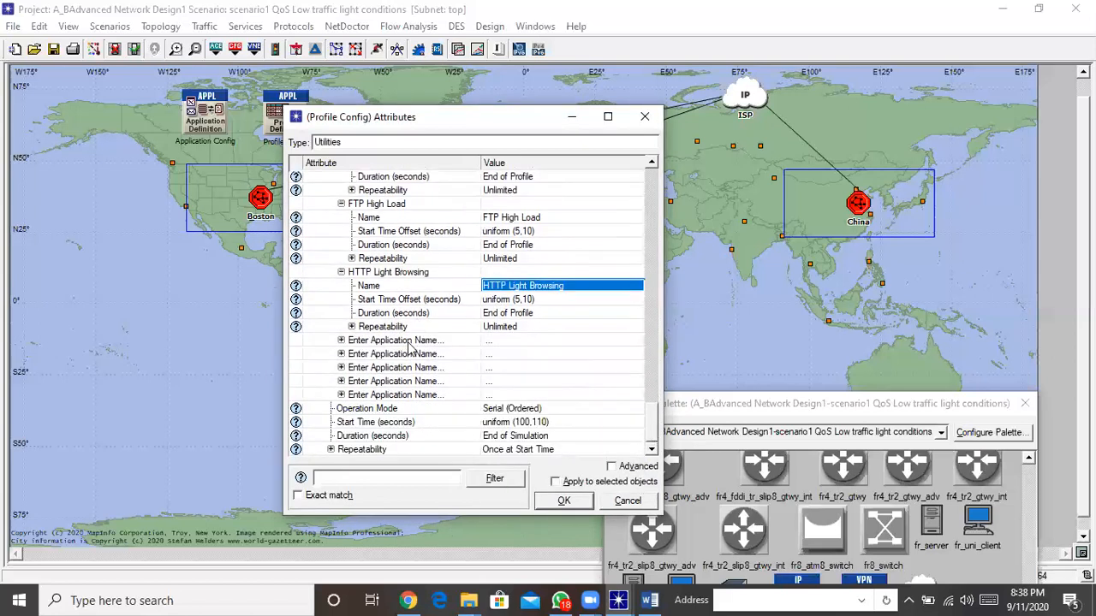
double_click(410, 341)
left_click(501, 353)
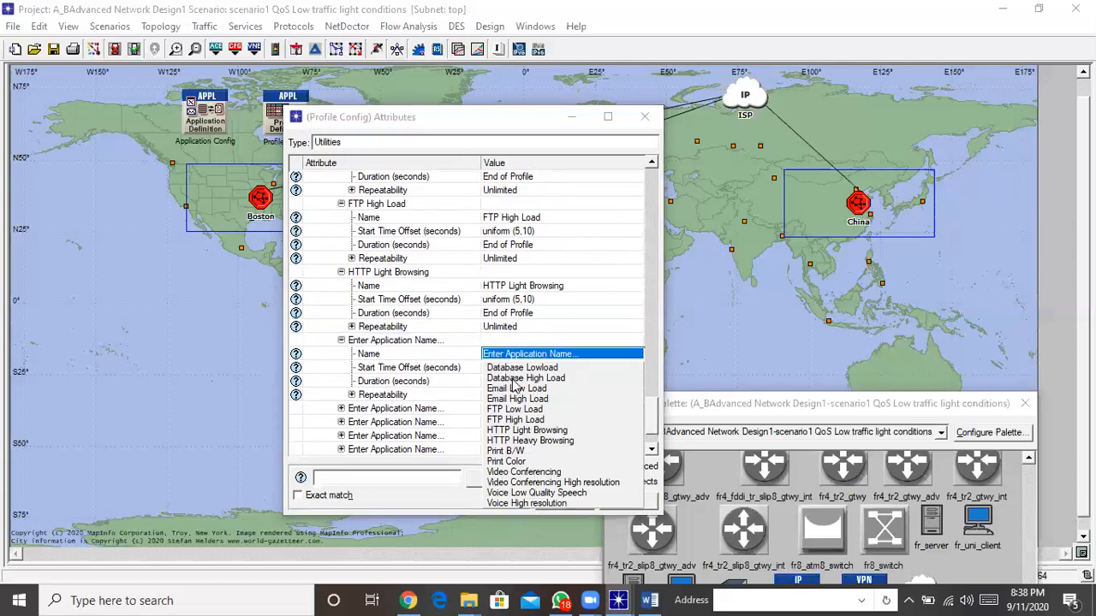
left_click(531, 439)
Step: Assign Print B/W to the Boston profile's ninth application row and Print Color to the tenth
scroll(648, 405, "down", 3)
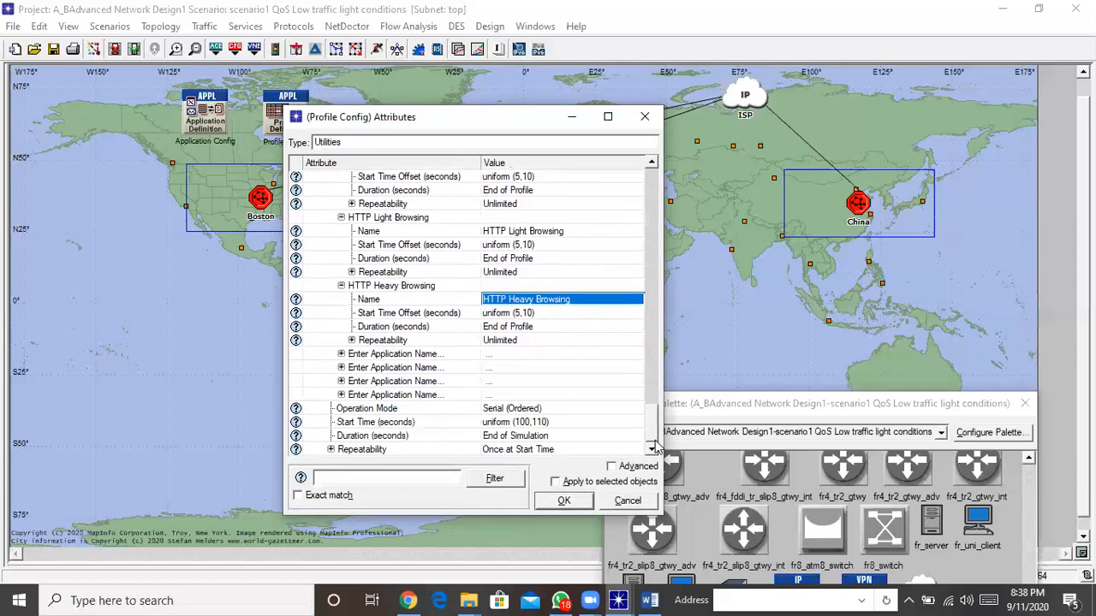
double_click(407, 356)
left_click(506, 369)
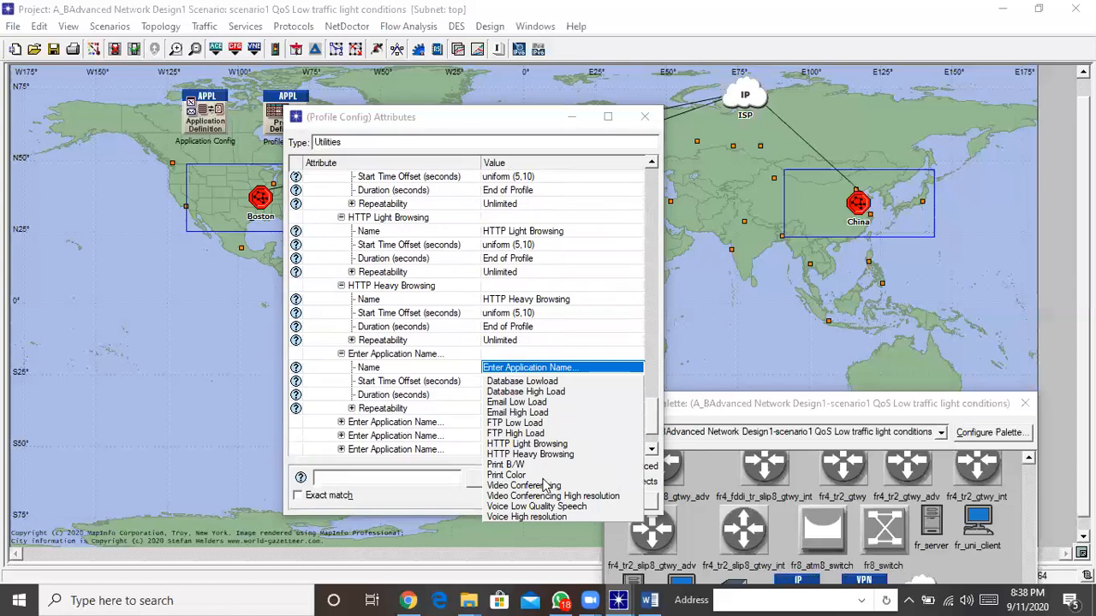
left_click(507, 465)
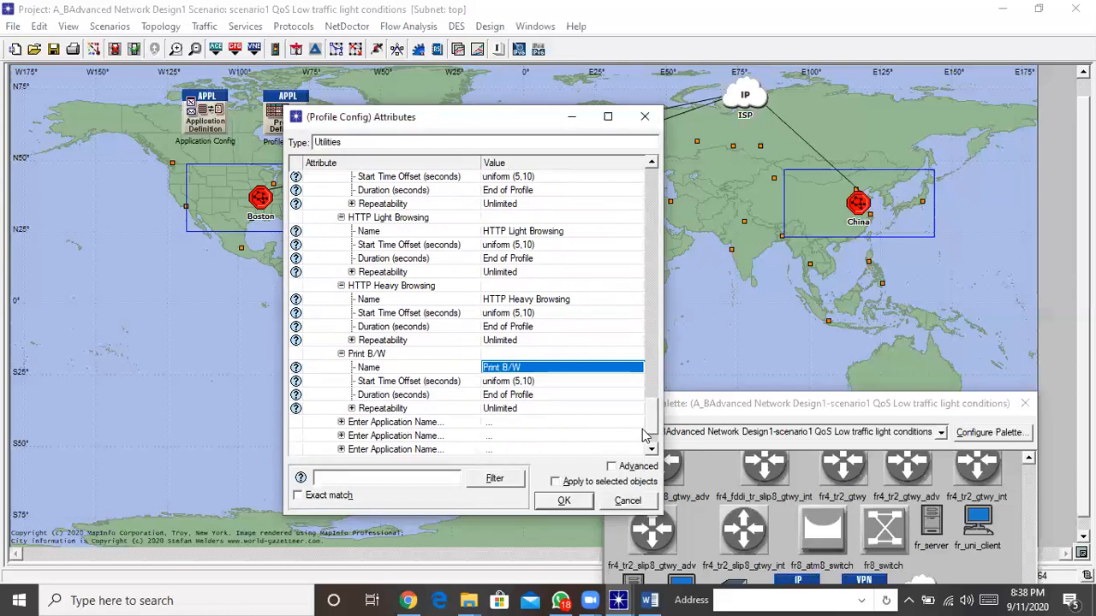
scroll(656, 422, "down", 2)
double_click(437, 372)
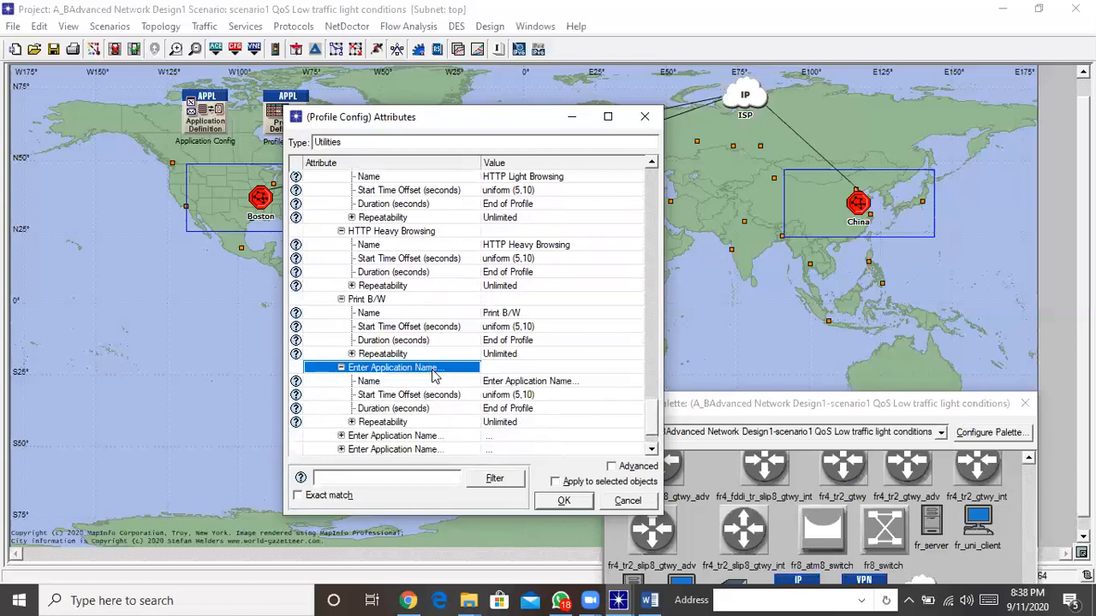
left_click(545, 384)
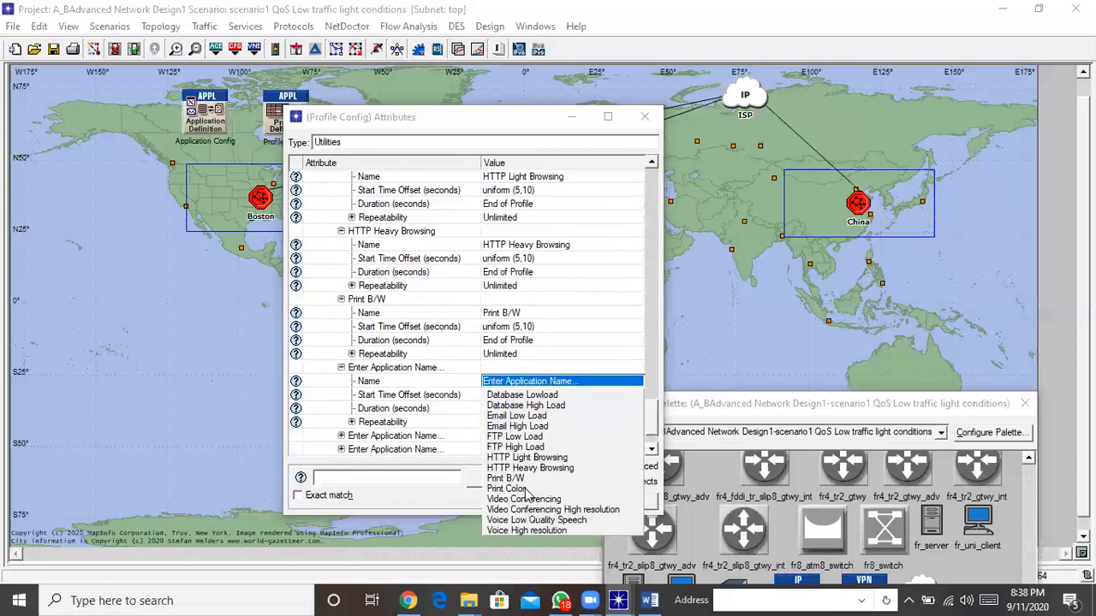
left_click(530, 489)
Step: Assign Voice Low Quality Speech to the Boston profile's eleventh application row
scroll(657, 423, "down", 2)
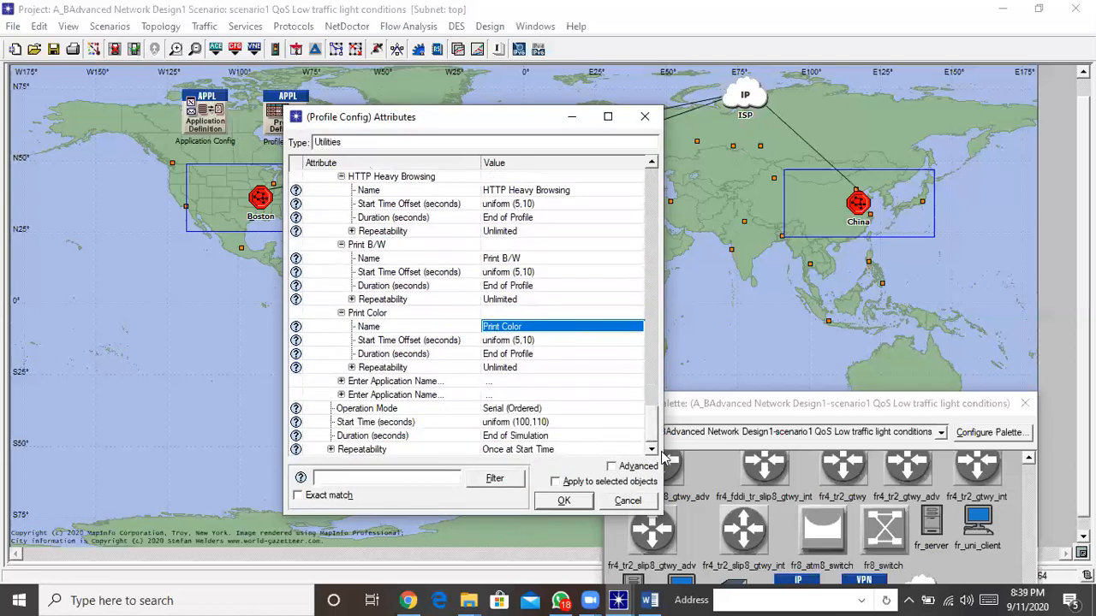
double_click(393, 385)
left_click(509, 385)
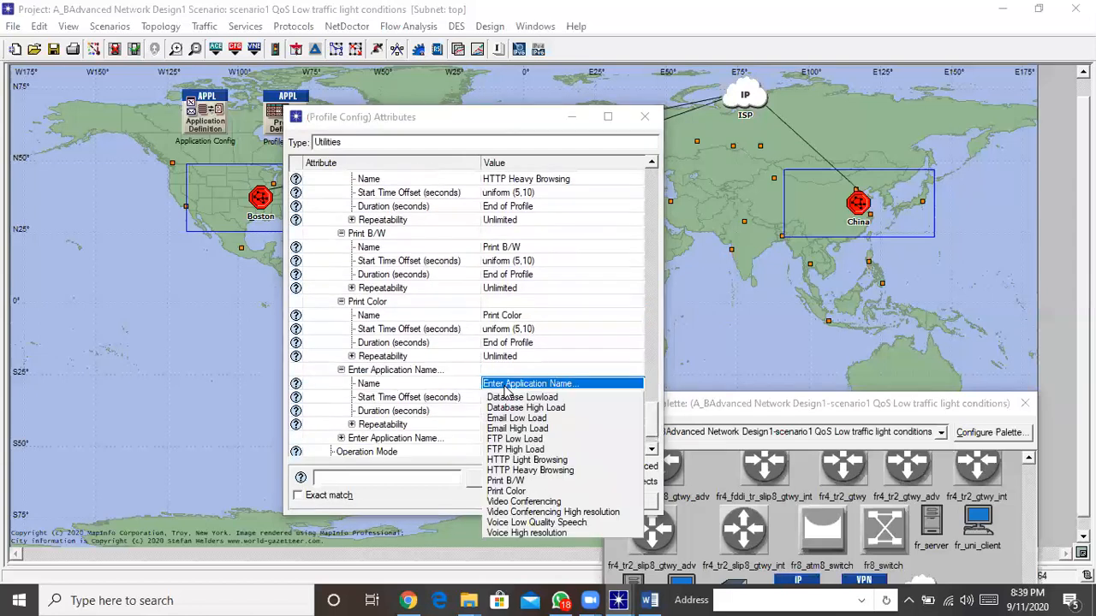
left_click(534, 523)
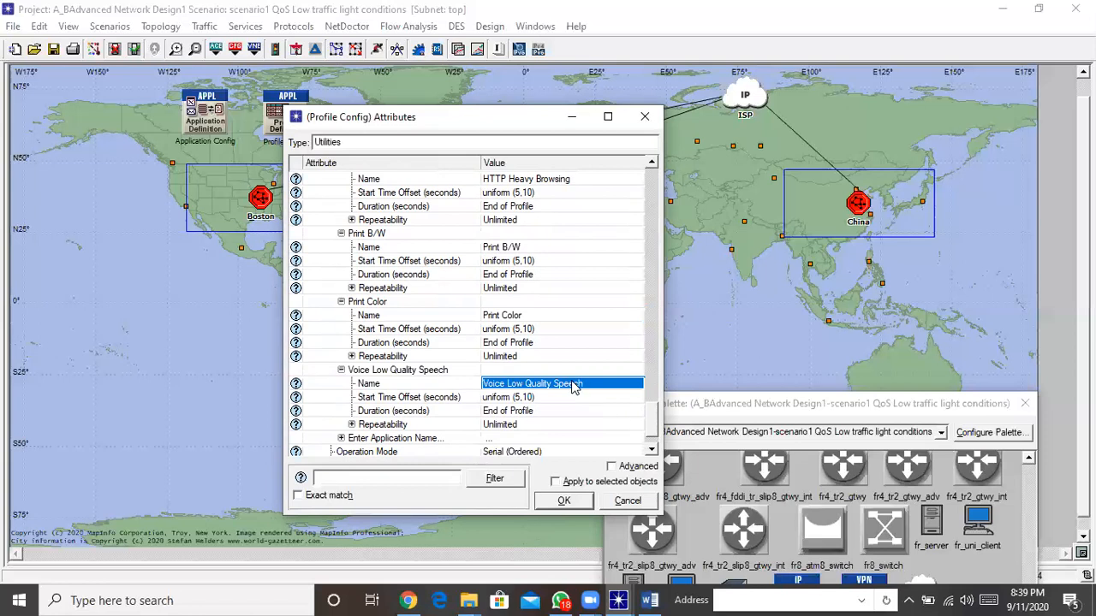
Step: Assign Video Conferencing to the Boston profile's eleventh application row and Video Conferencing High resolution to the twelfth
left_click(573, 387)
left_click(524, 501)
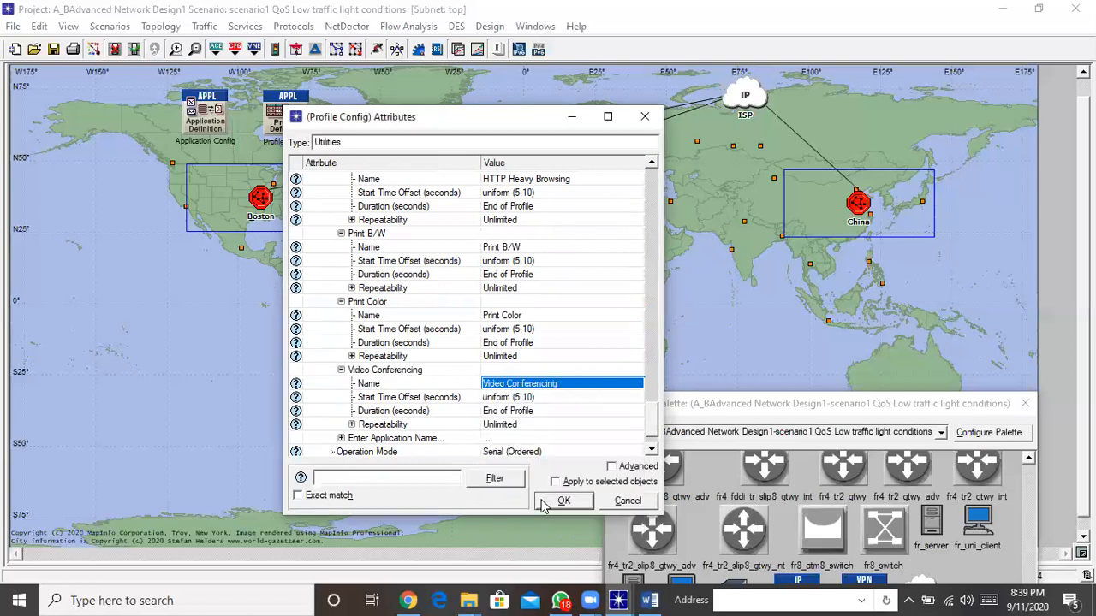
double_click(420, 439)
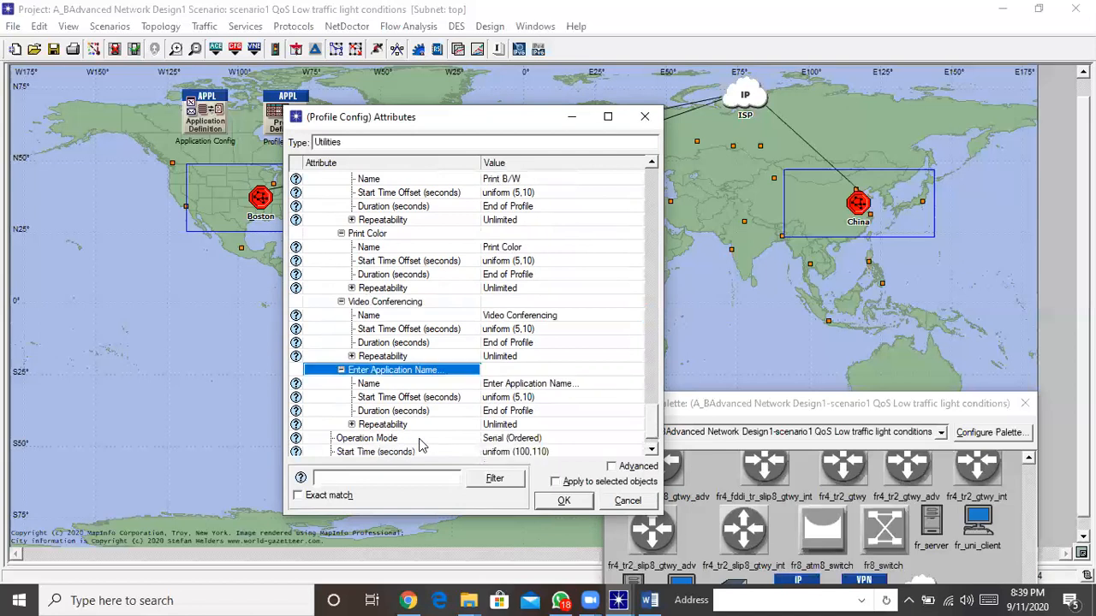
left_click(538, 386)
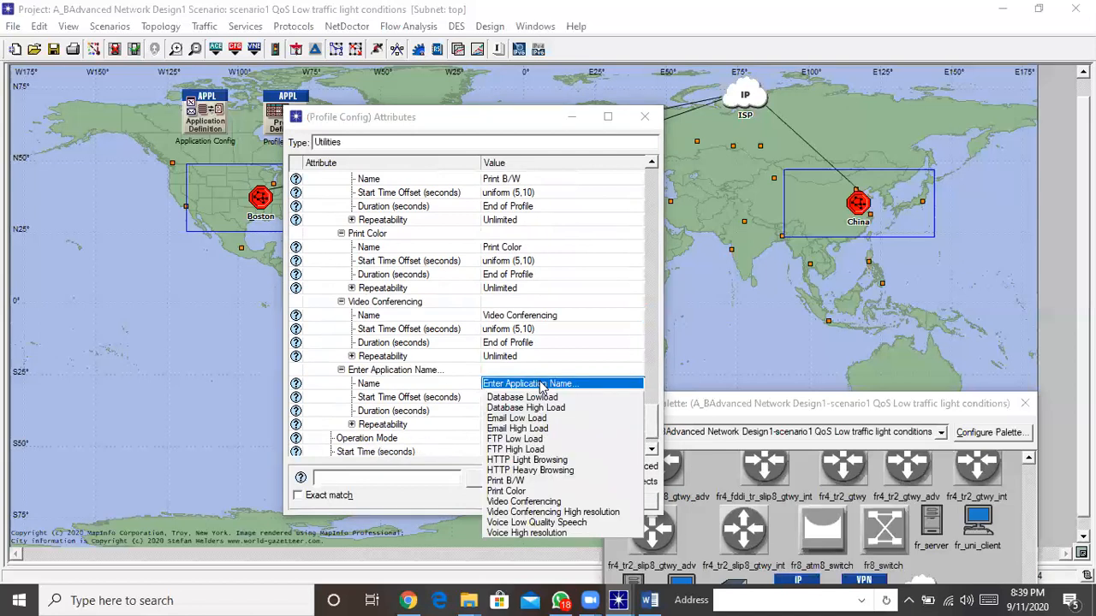
left_click(556, 512)
Step: Set the Boston profile's operation mode to Simultaneous and save the profile configuration
scroll(648, 428, "down", 1)
scroll(648, 428, "down", 1)
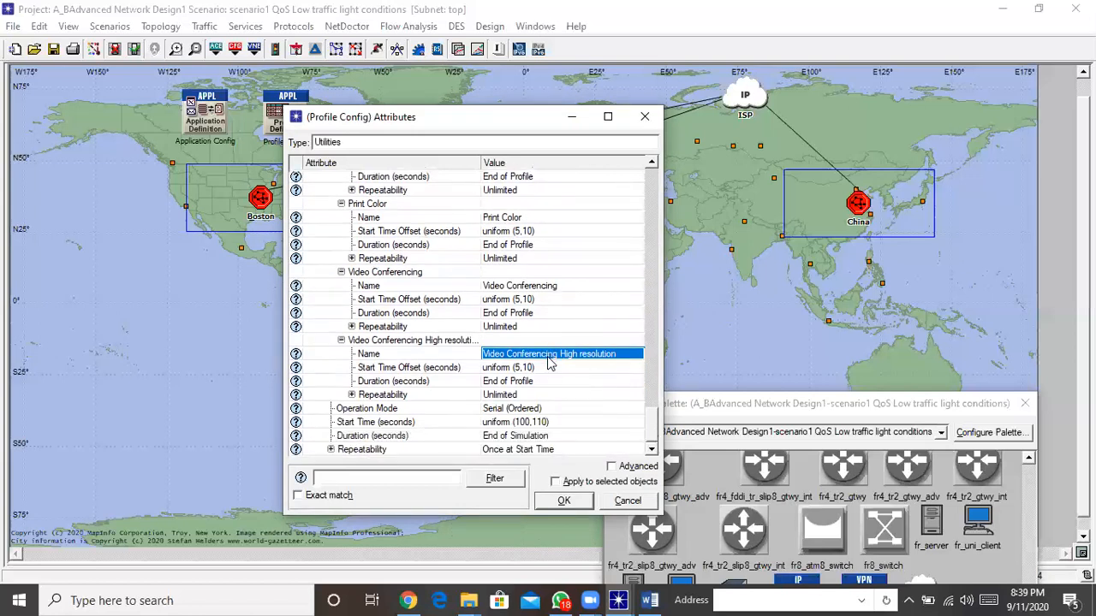
left_click(500, 413)
left_click(517, 440)
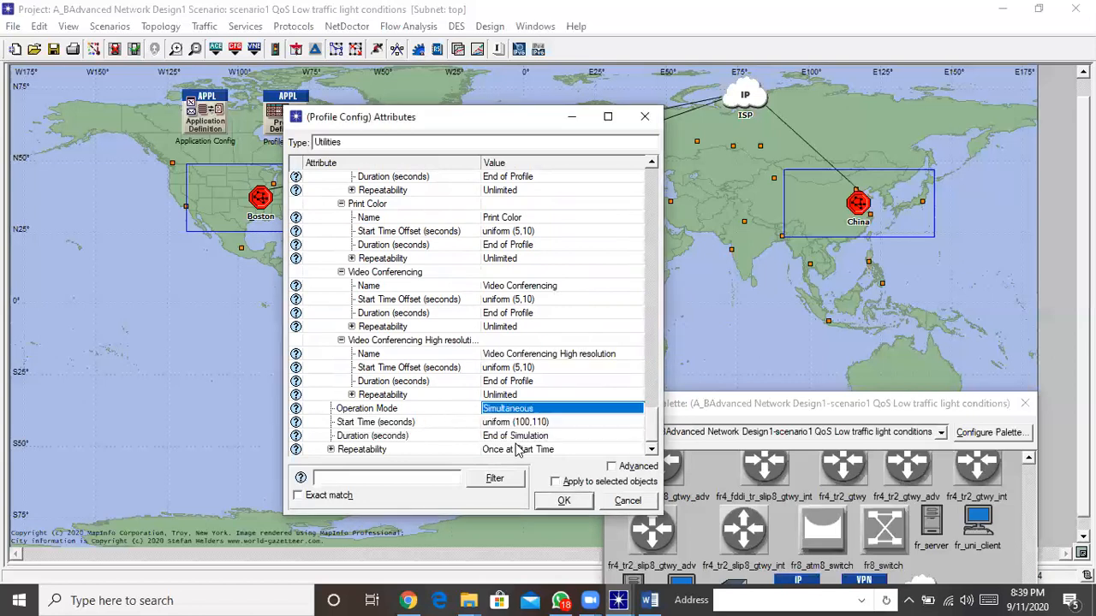
double_click(452, 395)
left_click(565, 502)
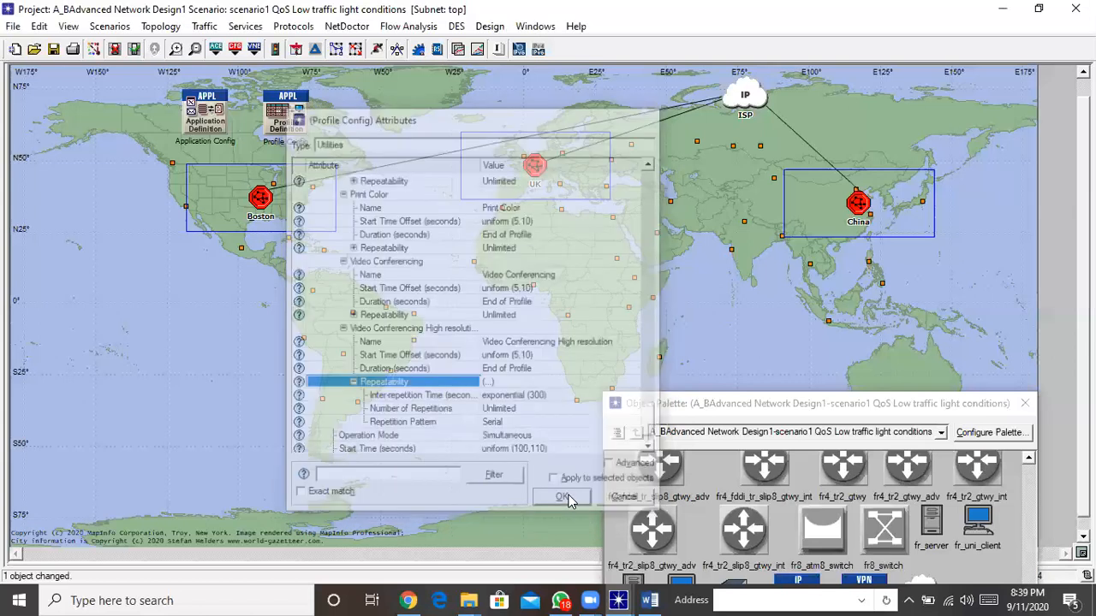
Step: Review the China, UK and Boston profiles in the Profile Config attributes, examining each one's application list and operation mode
right_click(284, 113)
left_click(334, 120)
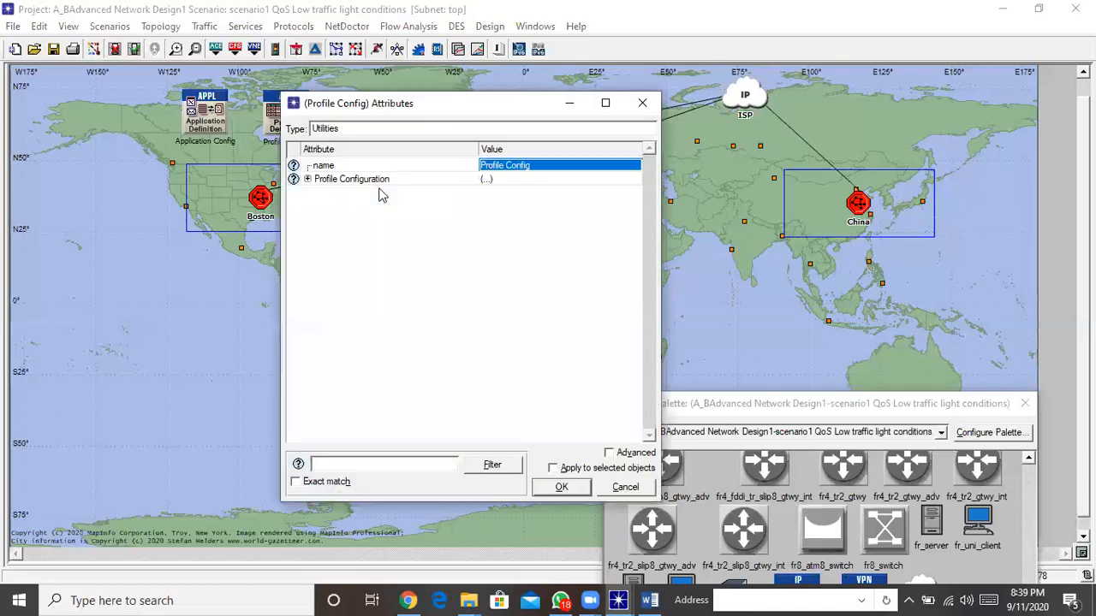
left_click(308, 179)
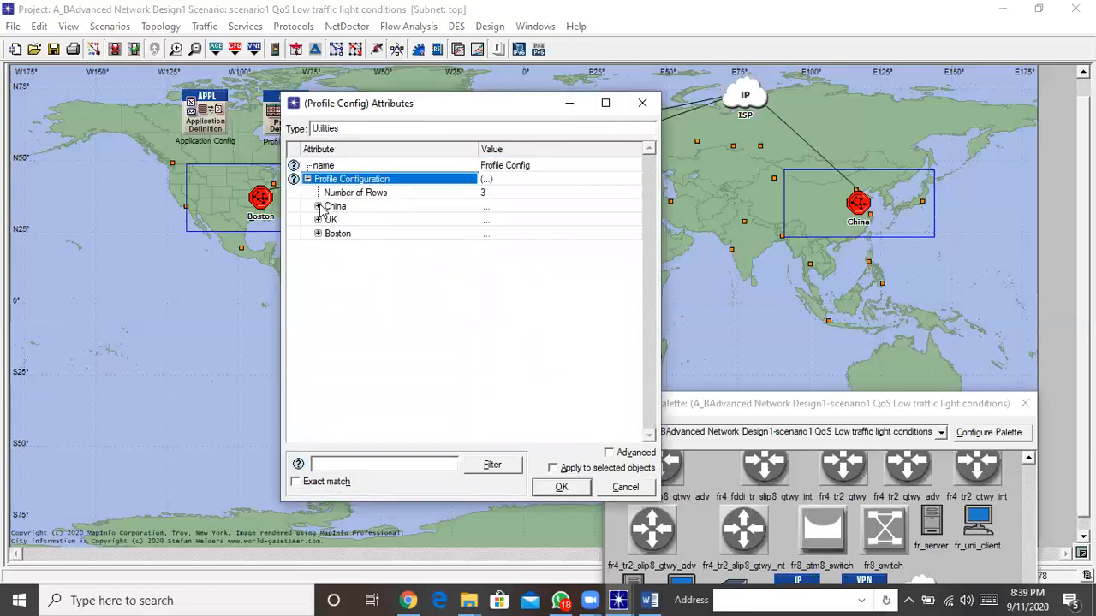
left_click(319, 207)
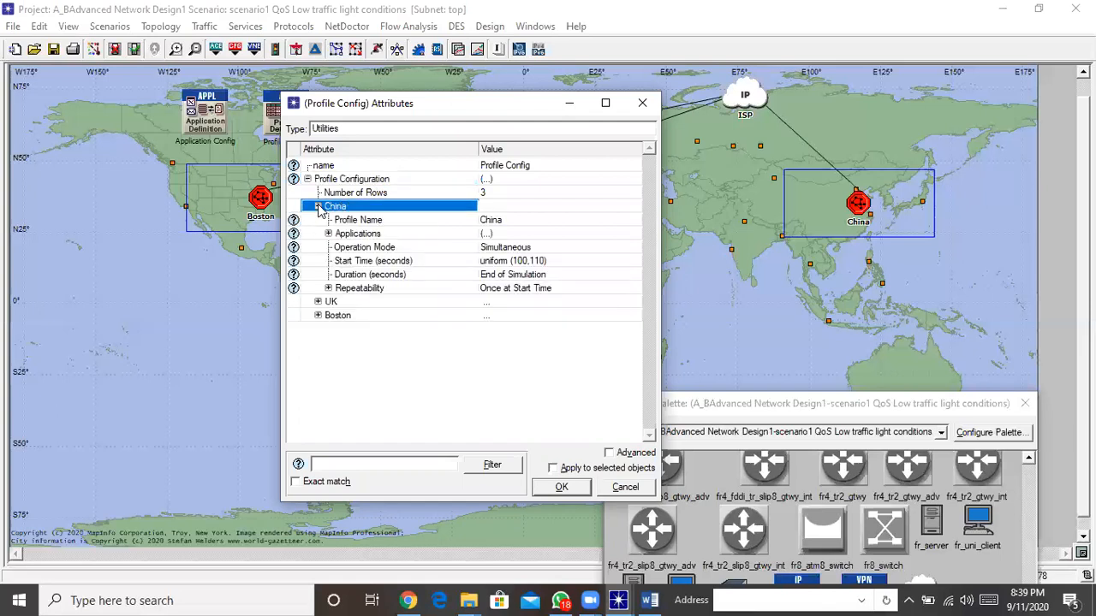
left_click(330, 235)
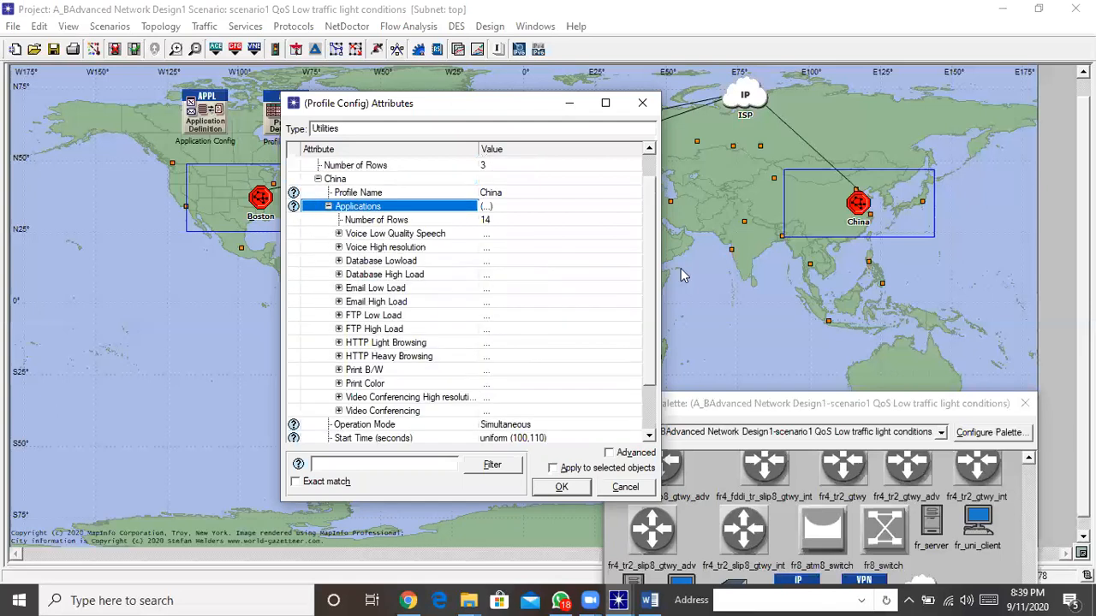
scroll(385, 394, "down", 2)
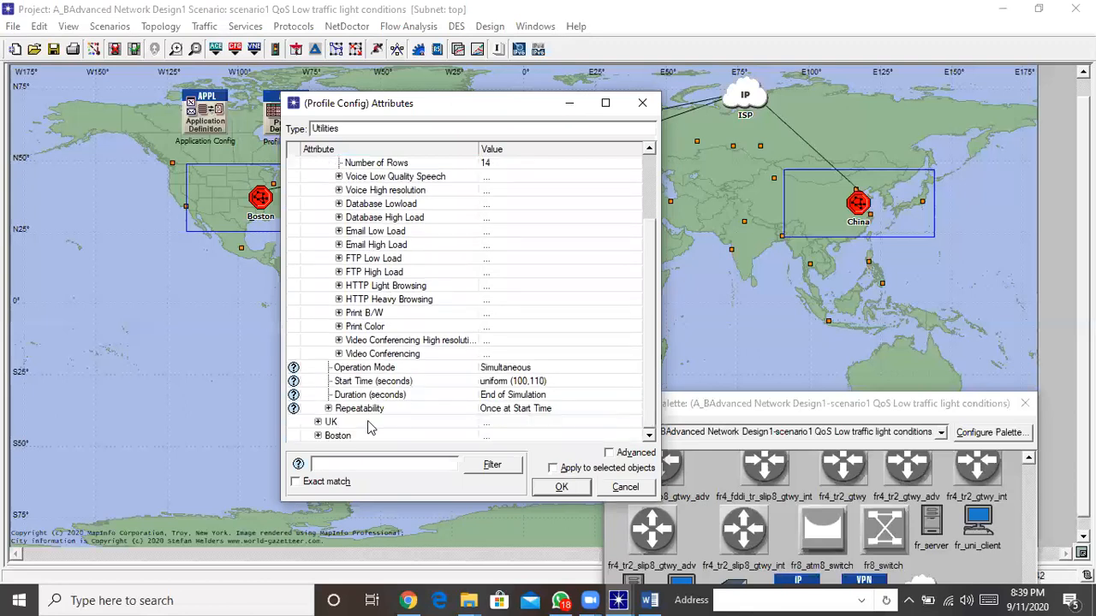
left_click(317, 422)
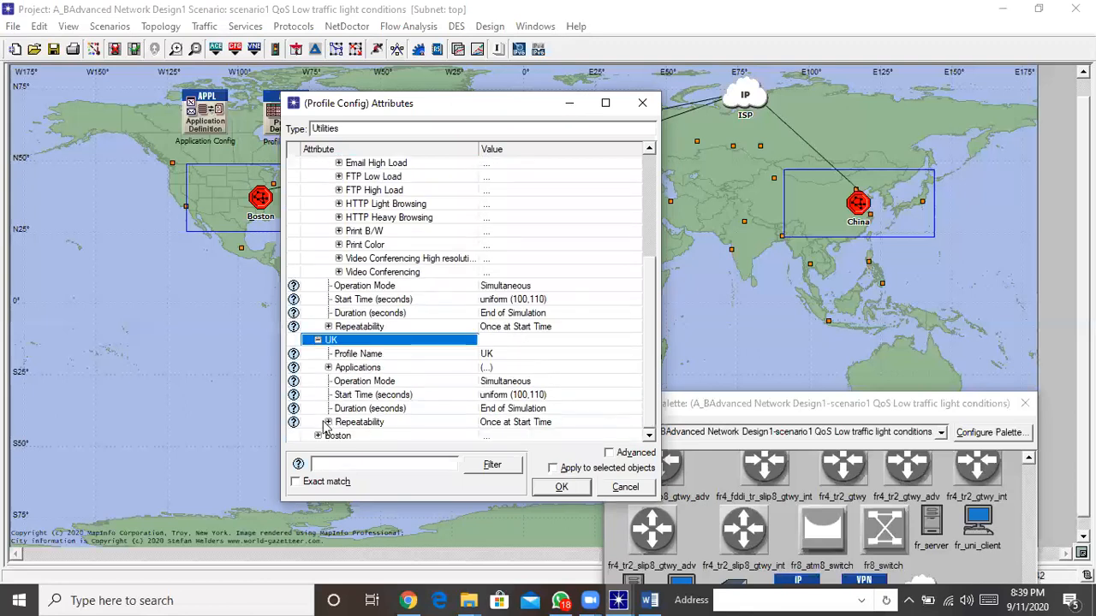
left_click(330, 368)
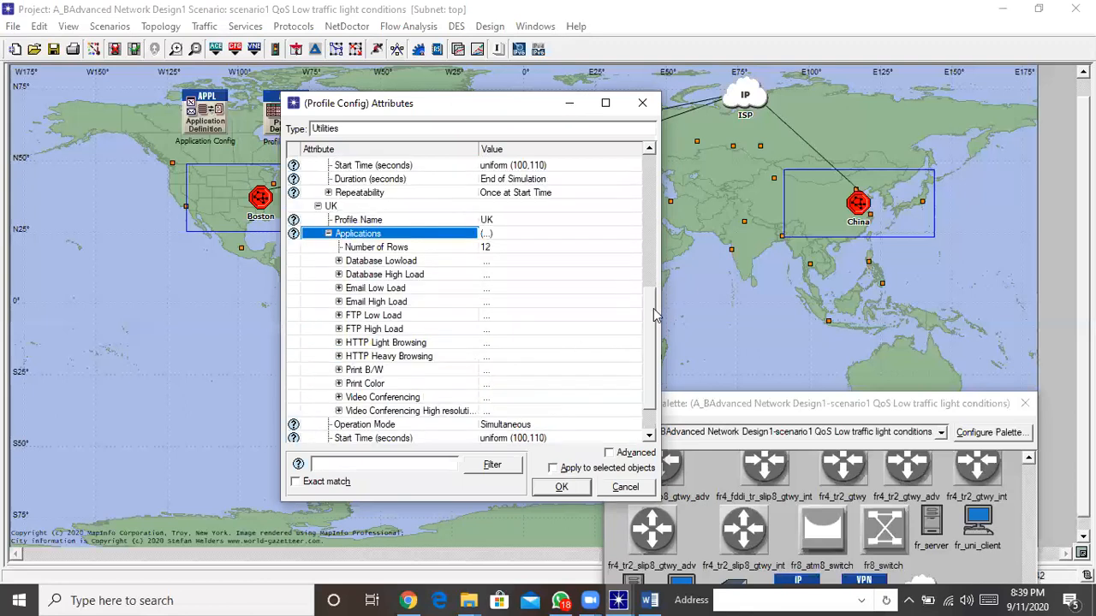
scroll(653, 315, "down", 1)
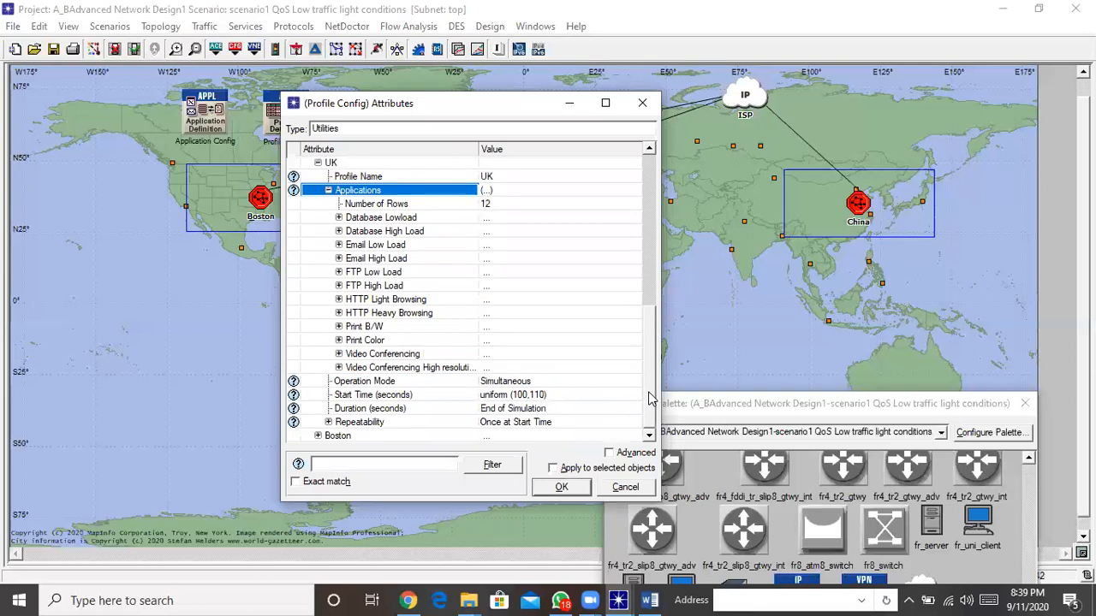
left_click(318, 436)
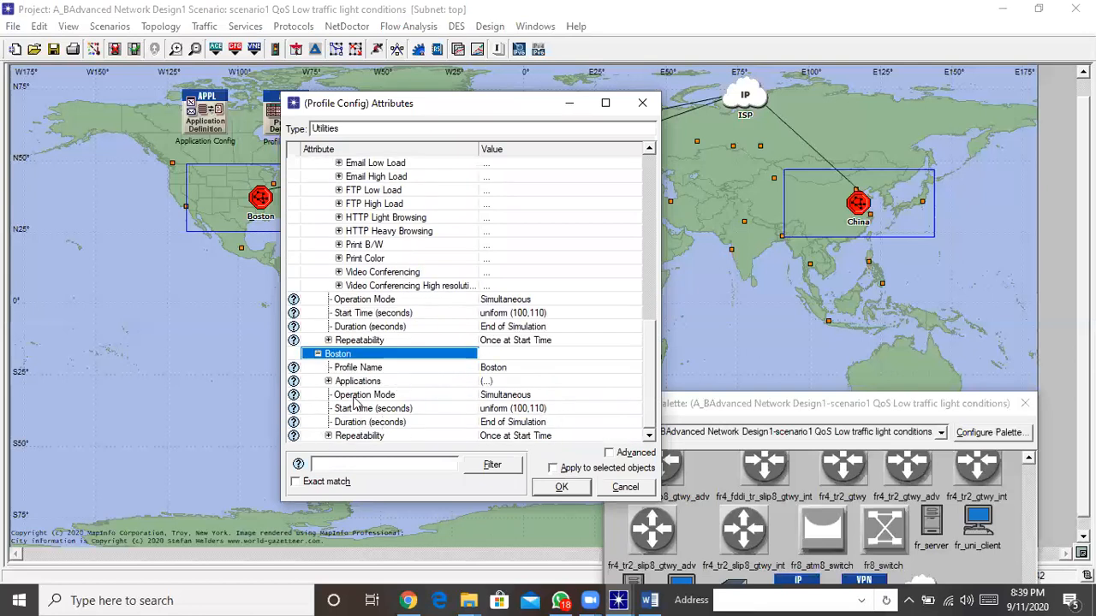
left_click(329, 381)
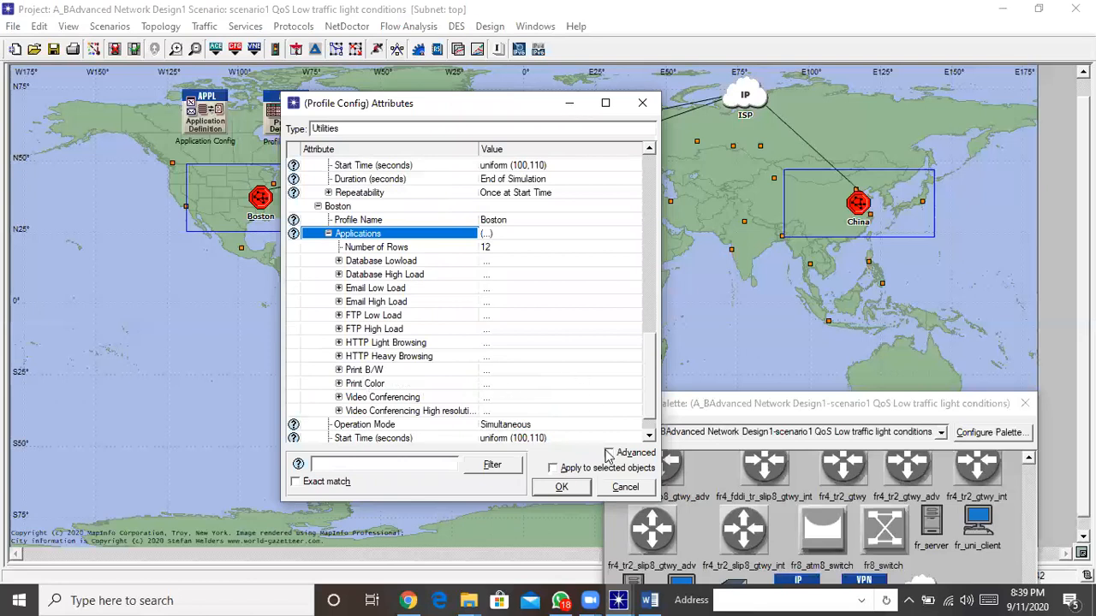
left_click(572, 495)
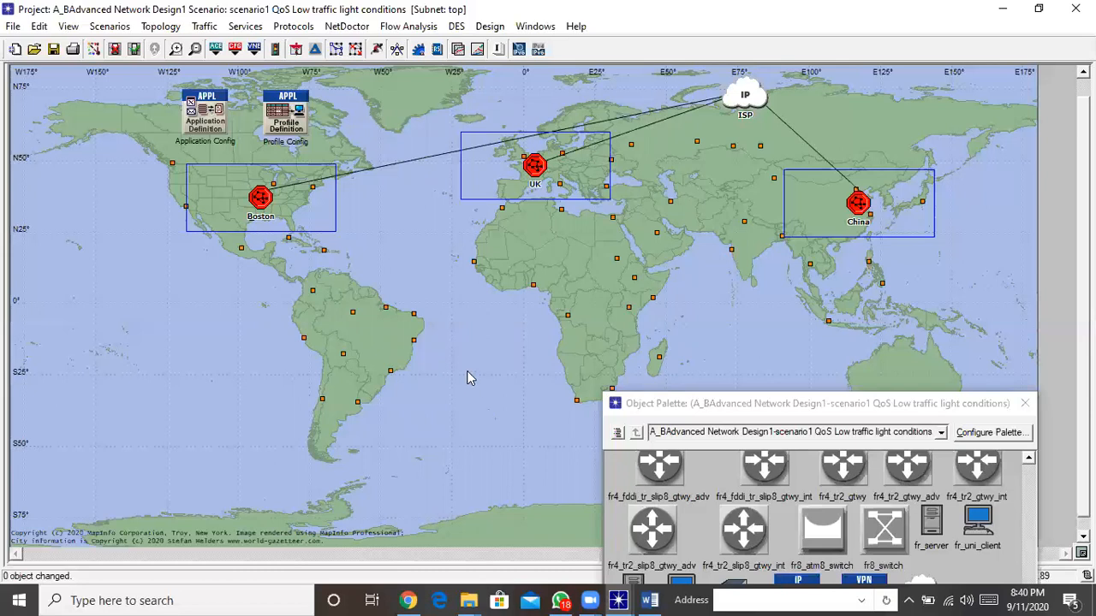
Step: Open the Boston subnet from the world map and bring up its Server's attributes
double_click(535, 167)
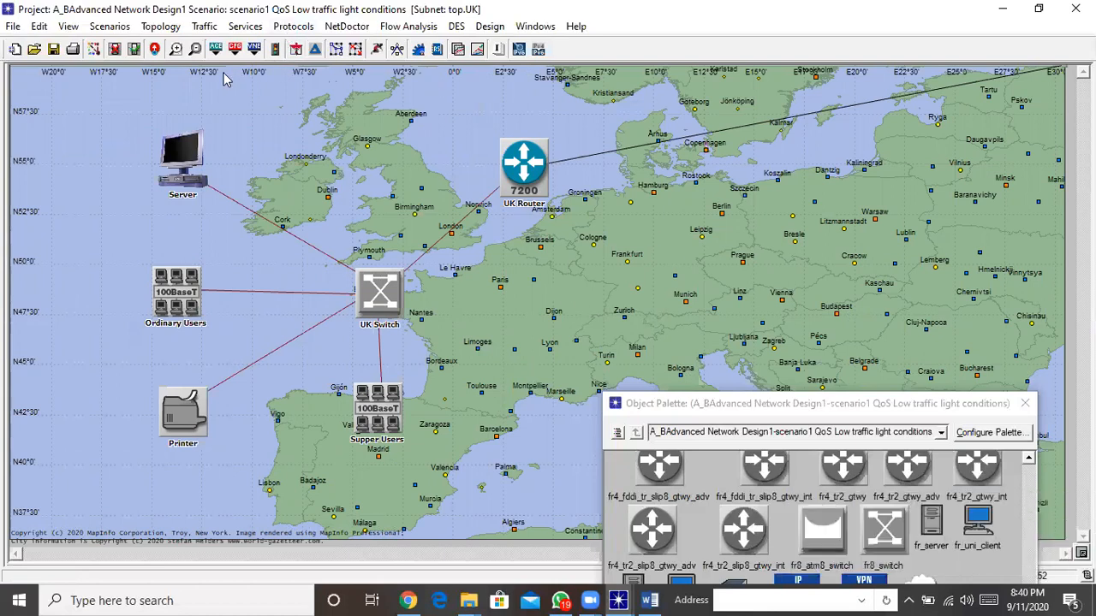
left_click(156, 50)
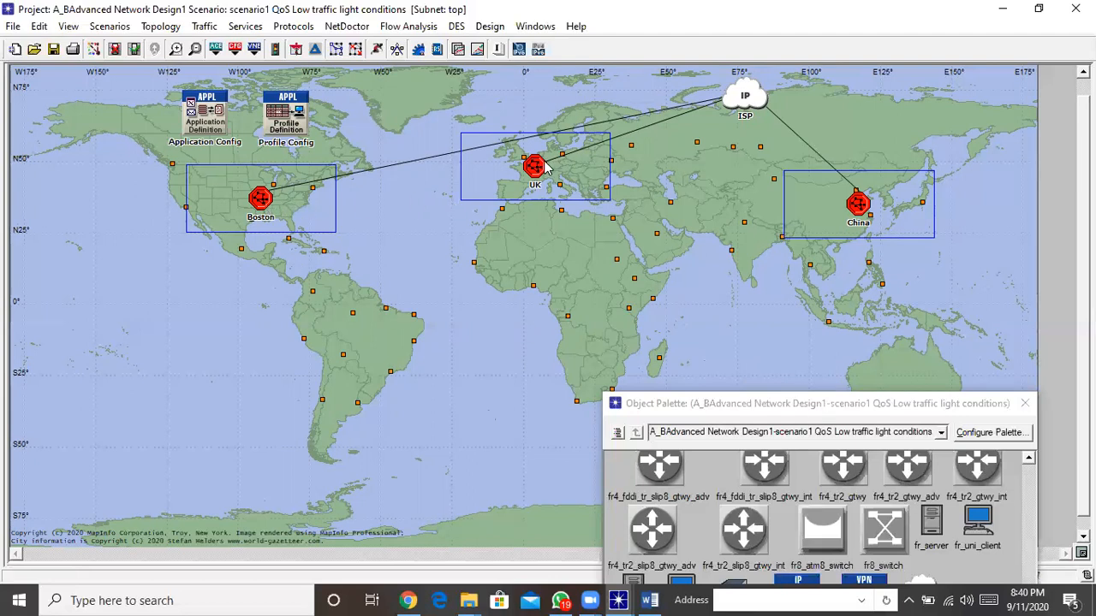
double_click(261, 201)
left_click_drag(874, 408, 991, 479)
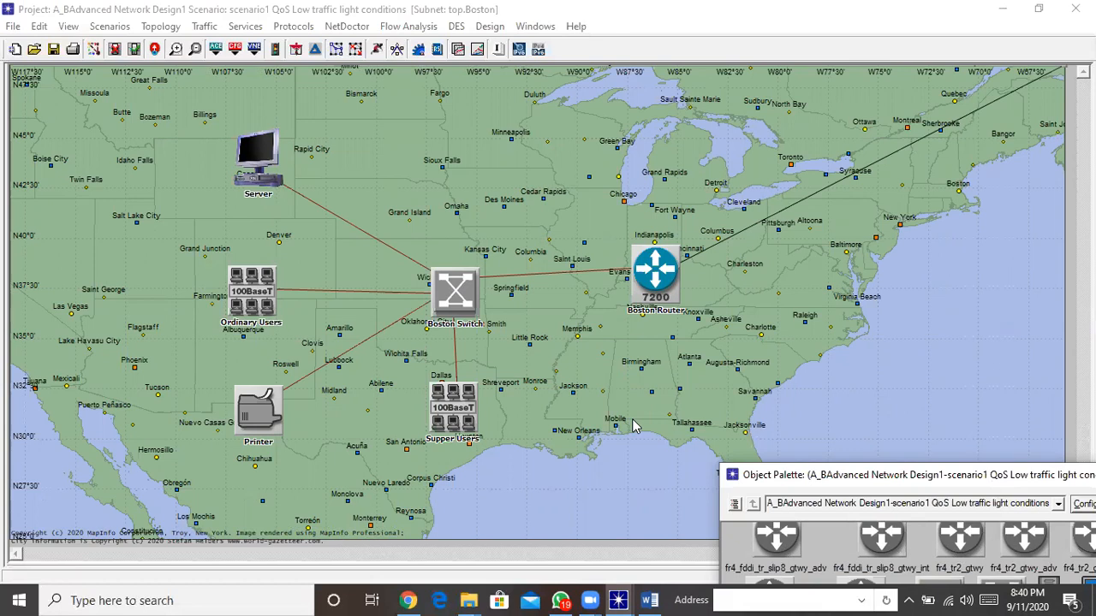
right_click(263, 165)
left_click(298, 170)
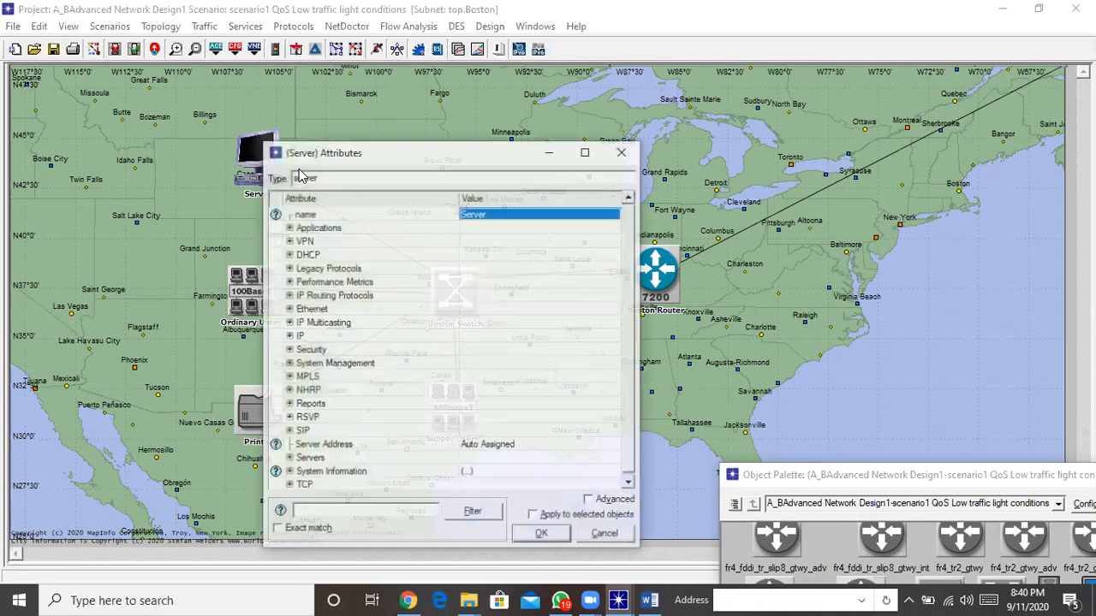
left_click_drag(442, 159, 420, 102)
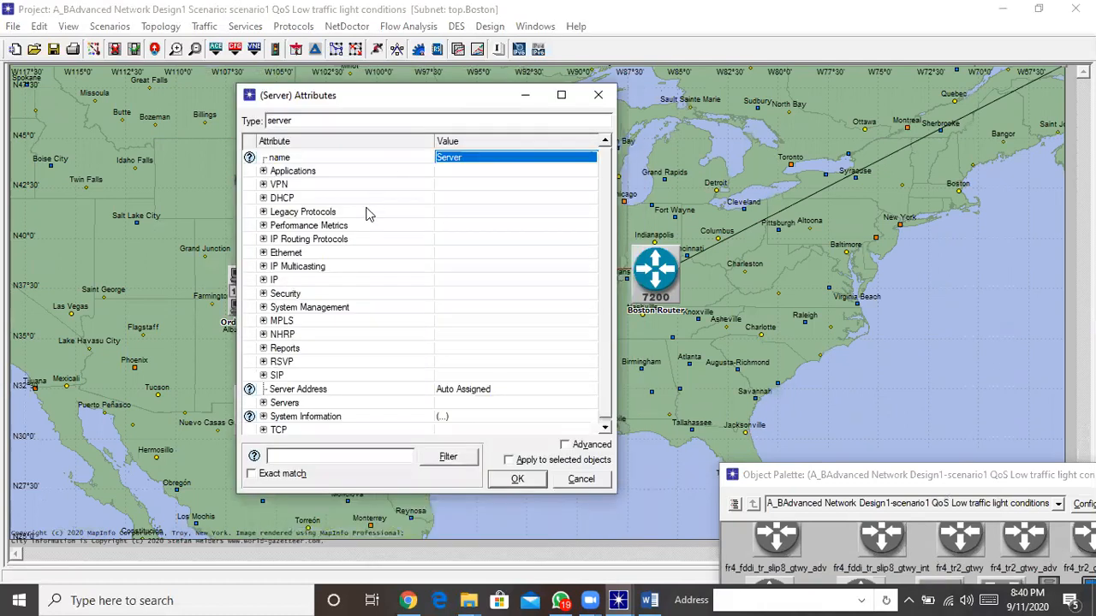
Step: Add one row to the Boston Server's supported profiles and set its profile name to Boston
left_click(263, 172)
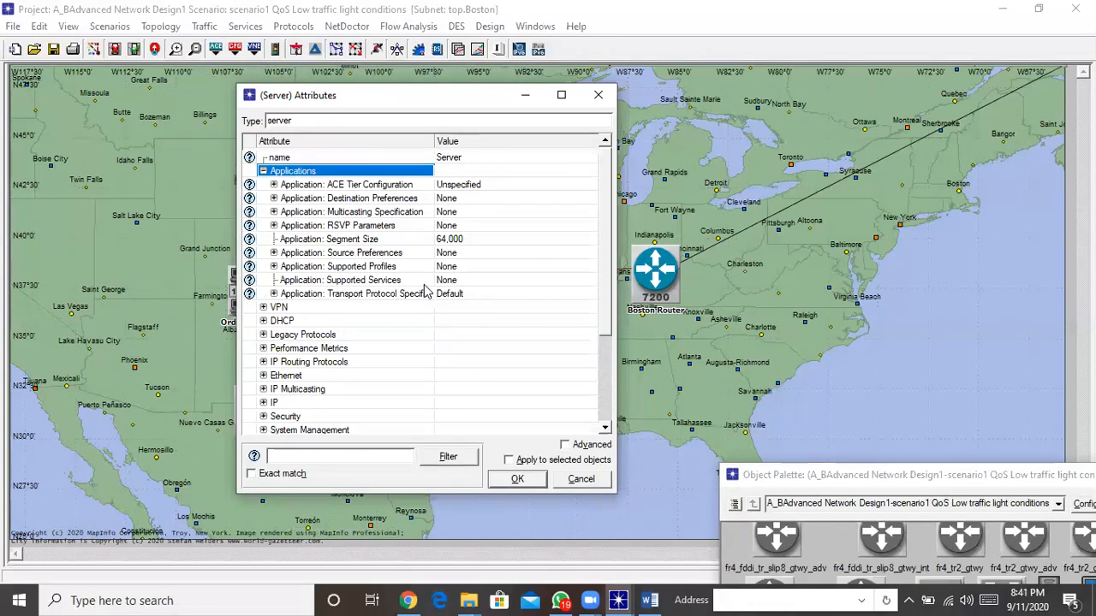
left_click(453, 269)
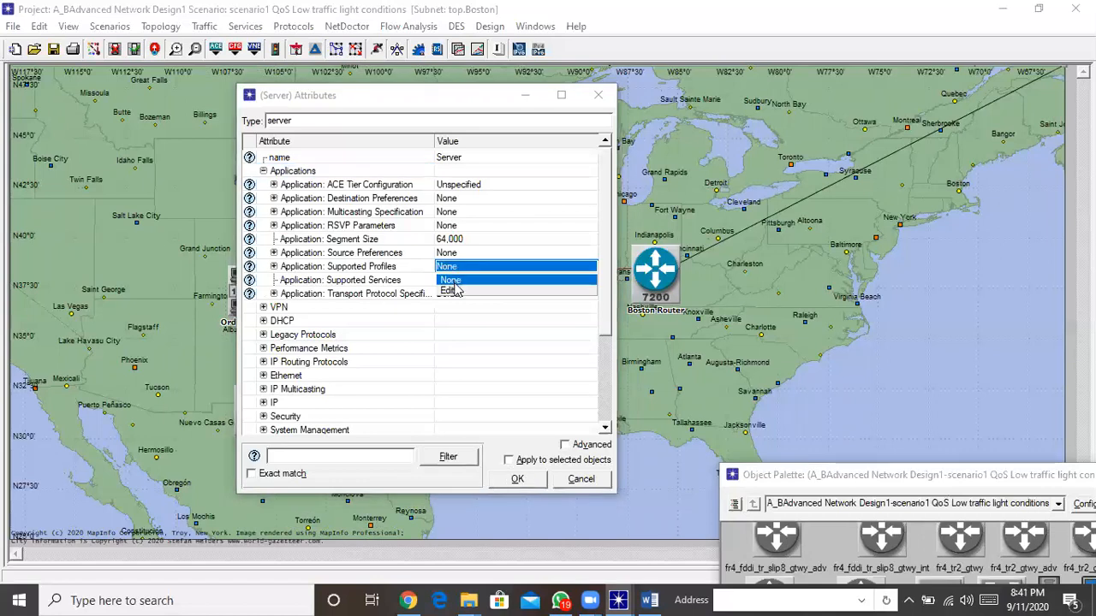
left_click(456, 294)
left_click_drag(459, 318, 673, 116)
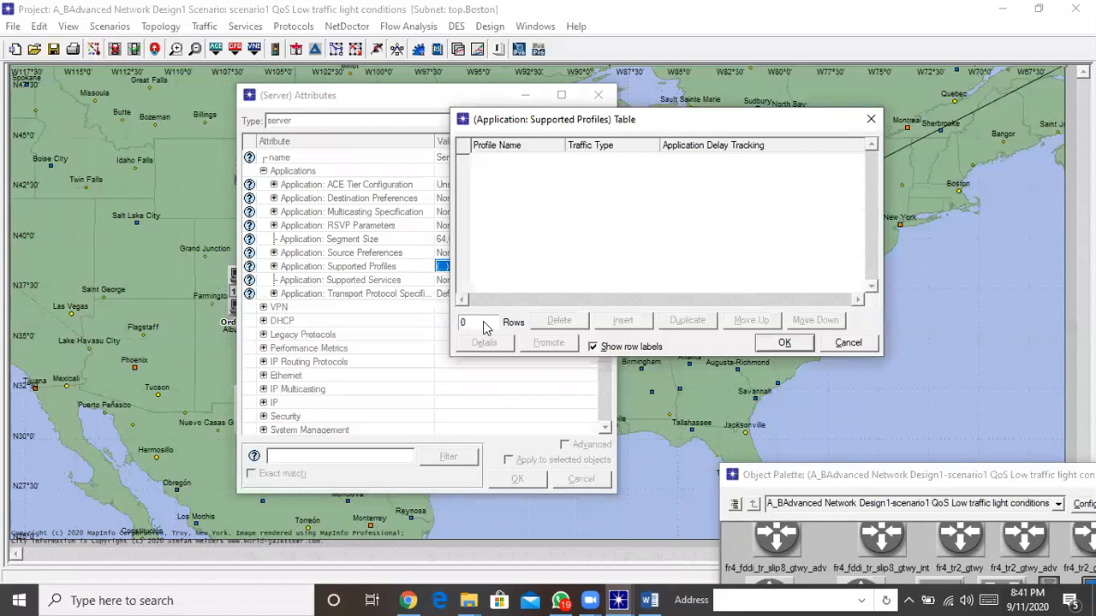
left_click(486, 327)
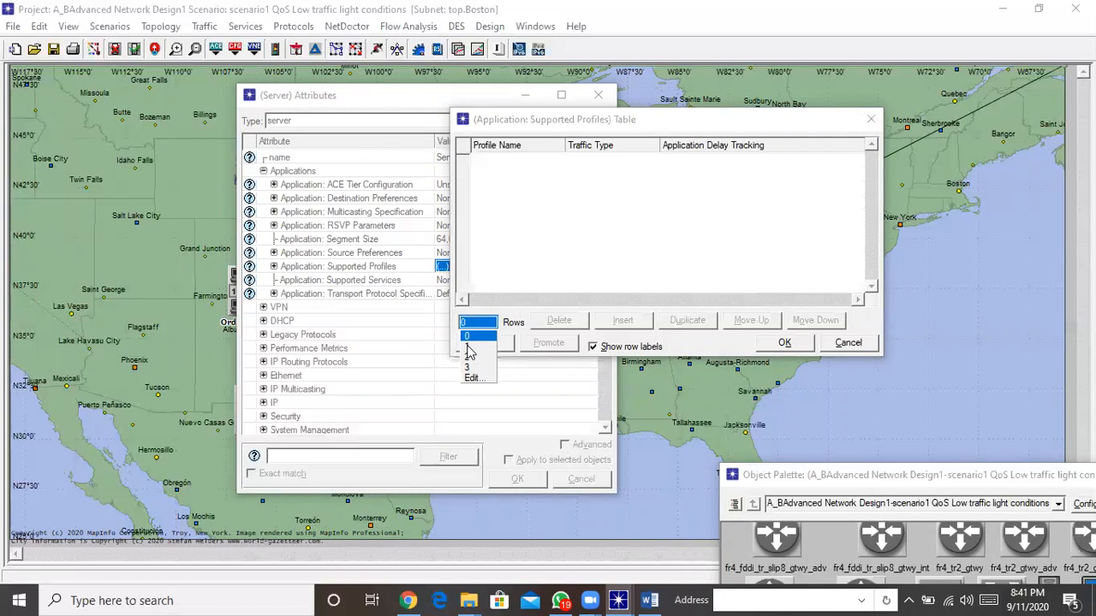
left_click(469, 351)
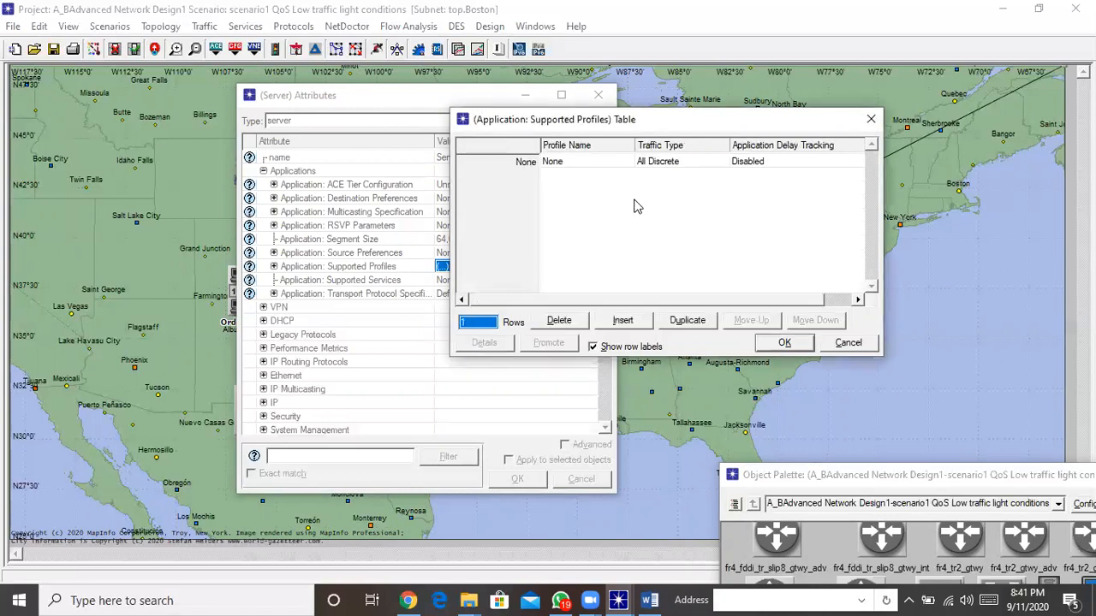
left_click_drag(673, 133, 801, 174)
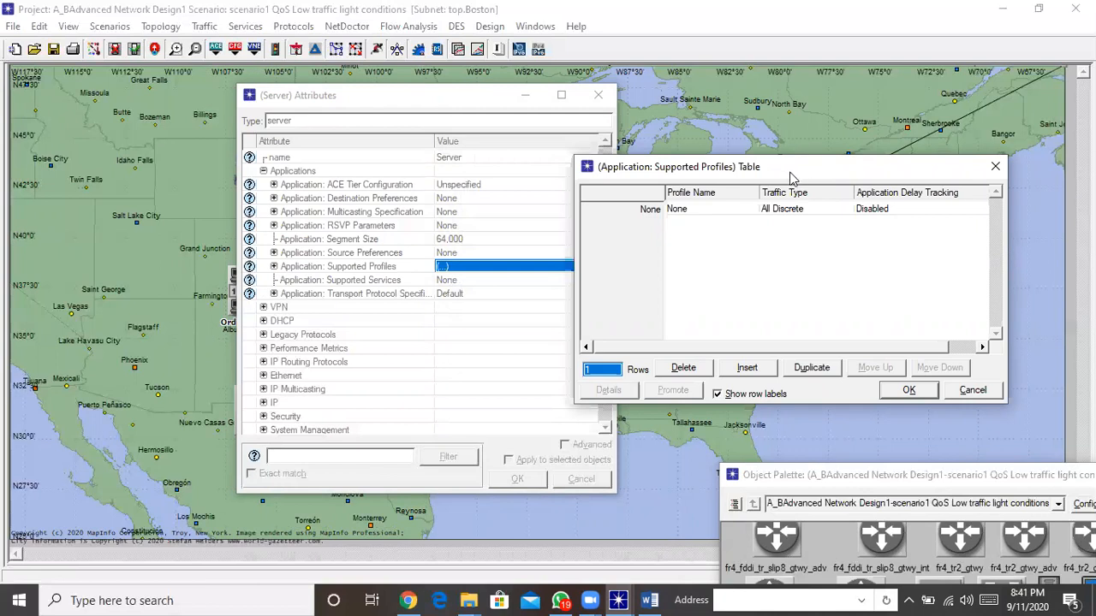
left_click(710, 212)
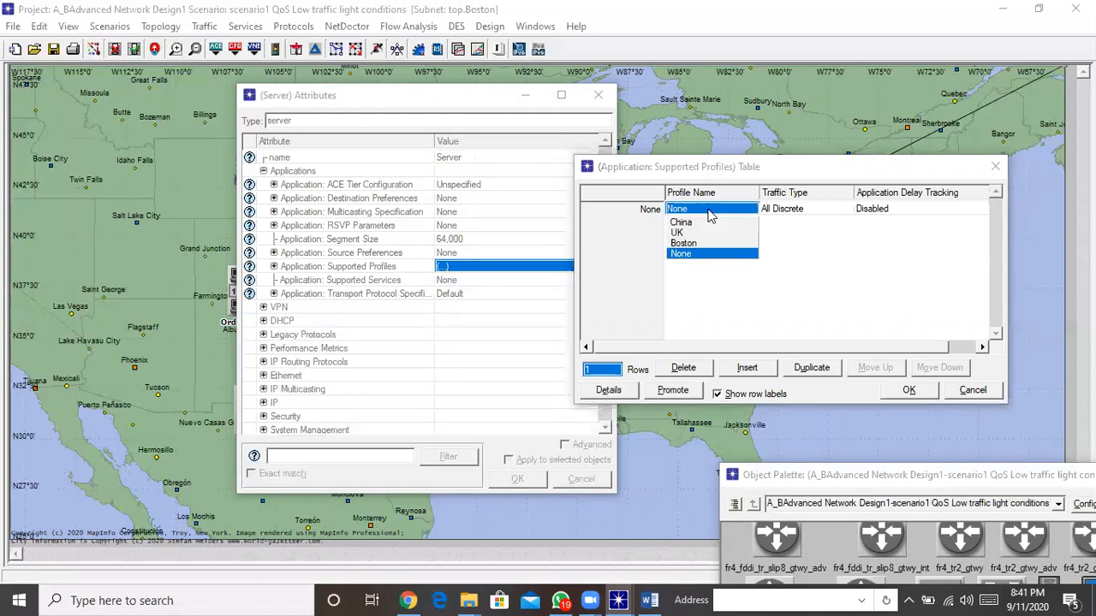
left_click(694, 244)
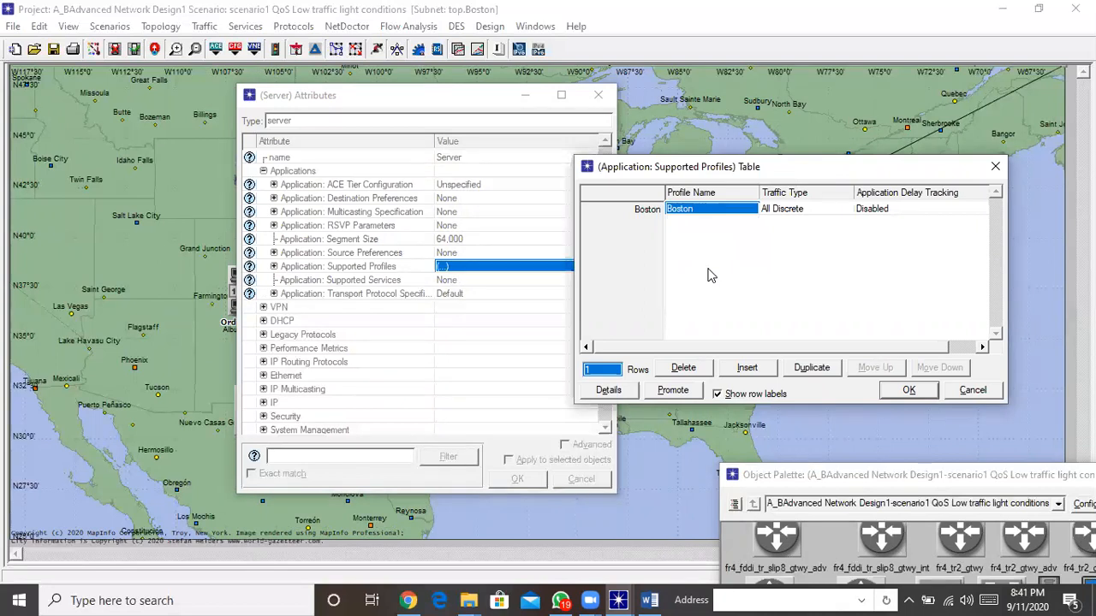
left_click(909, 391)
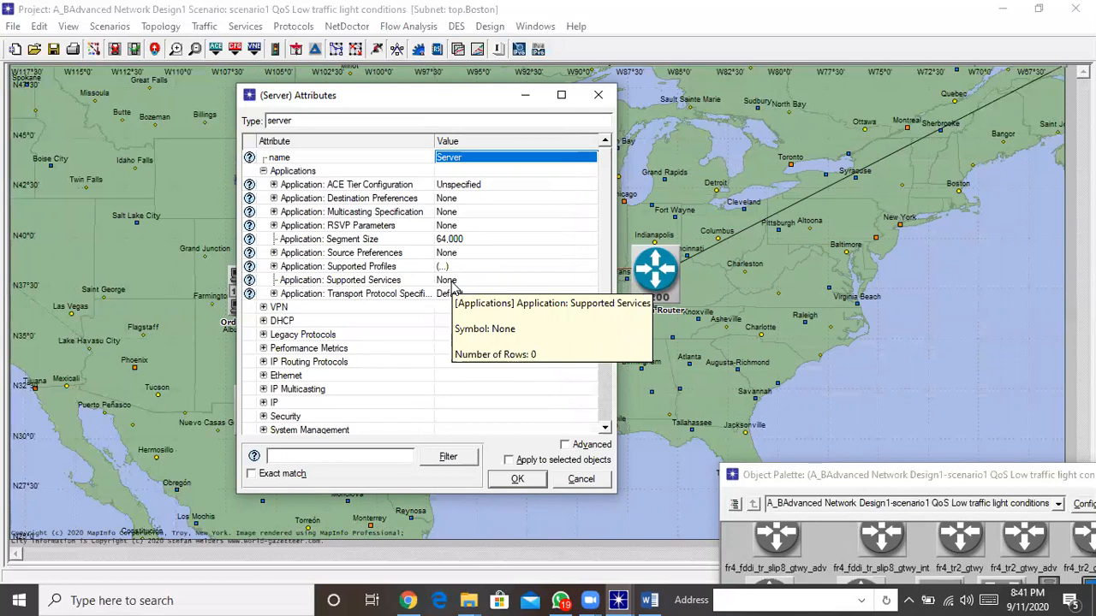
Step: Edit the Boston Server's supported services table and set it to 12 rows
left_click(451, 283)
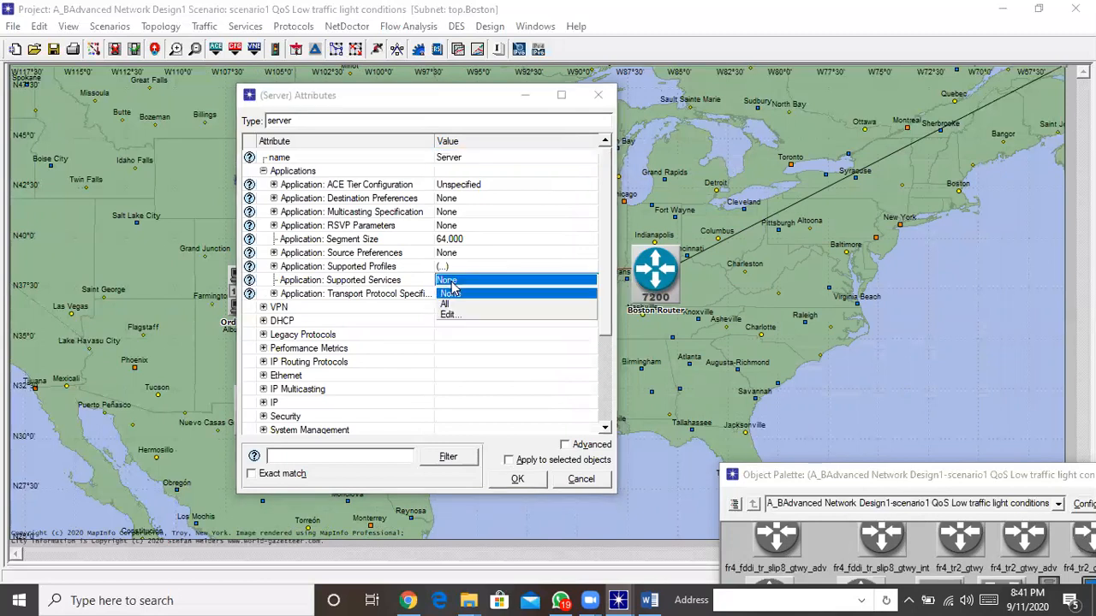
left_click(454, 315)
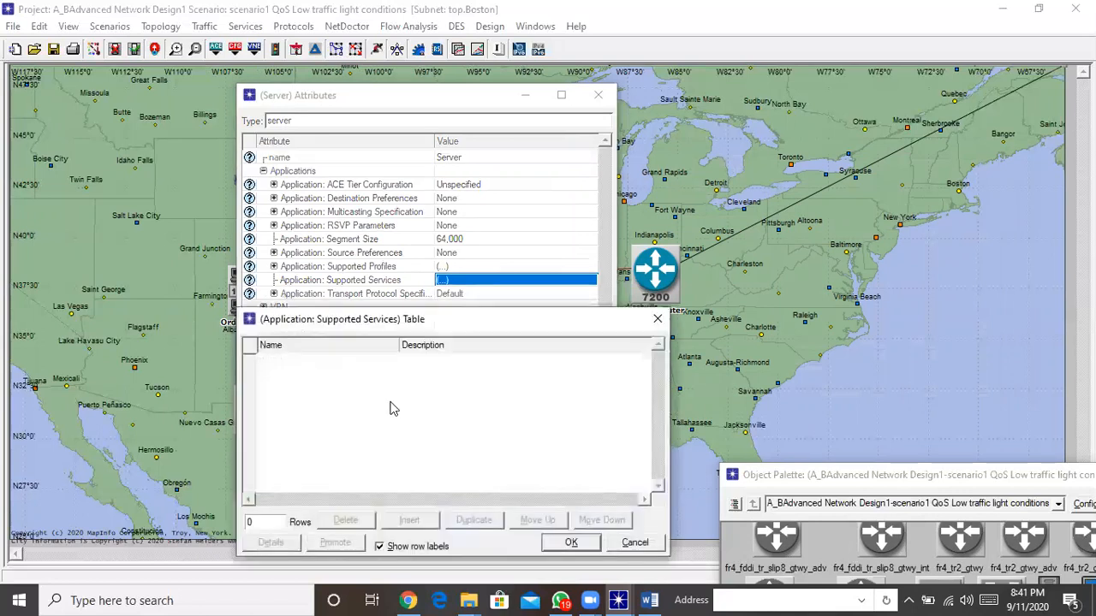
left_click(262, 524)
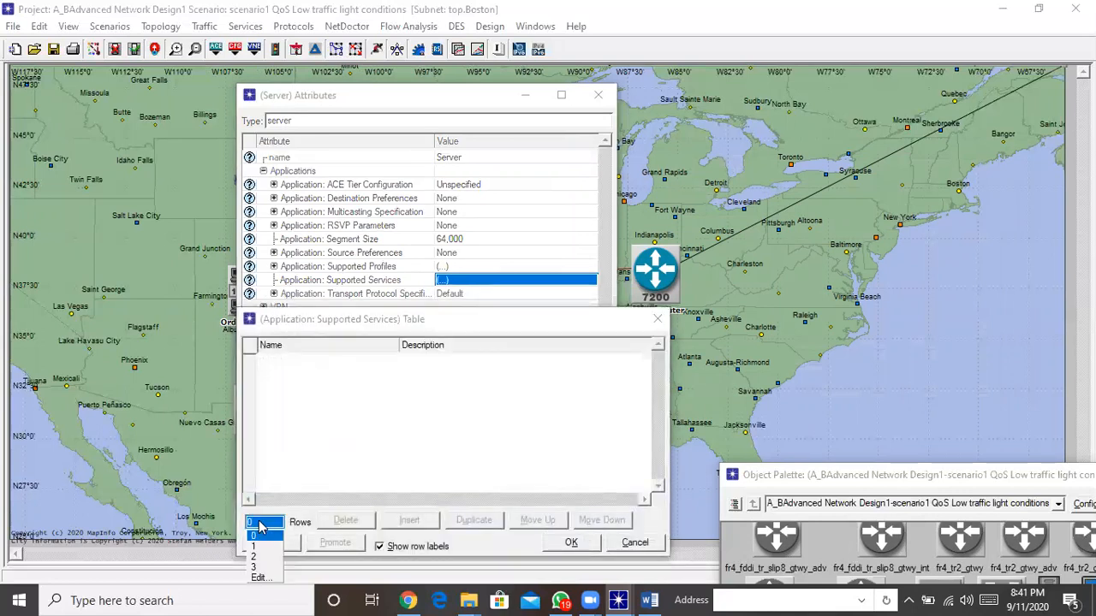
left_click(261, 579)
type("12")
left_click(324, 391)
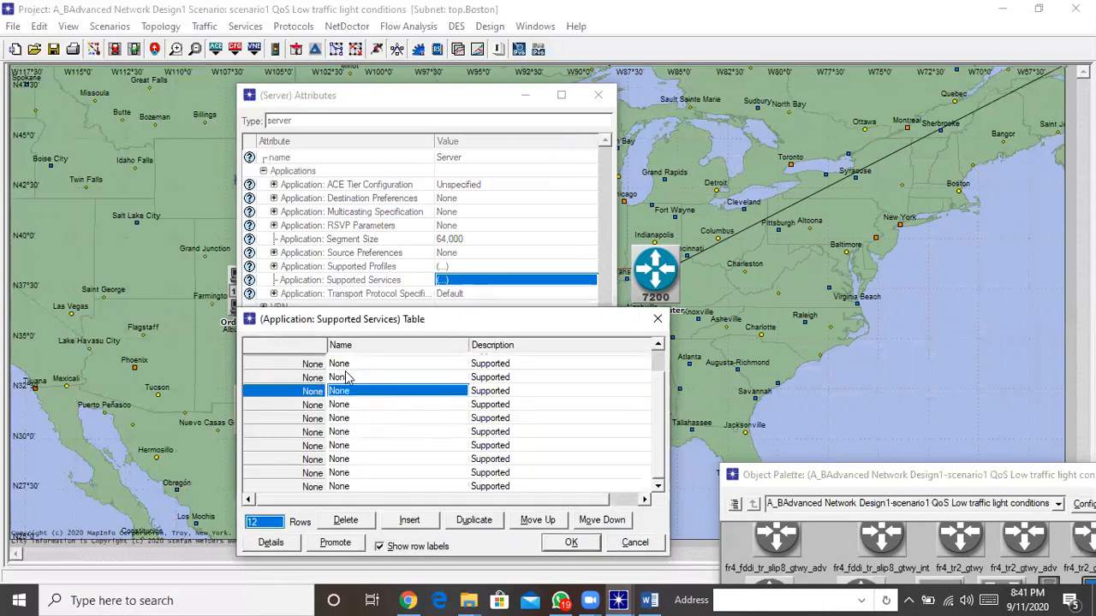
left_click(316, 365)
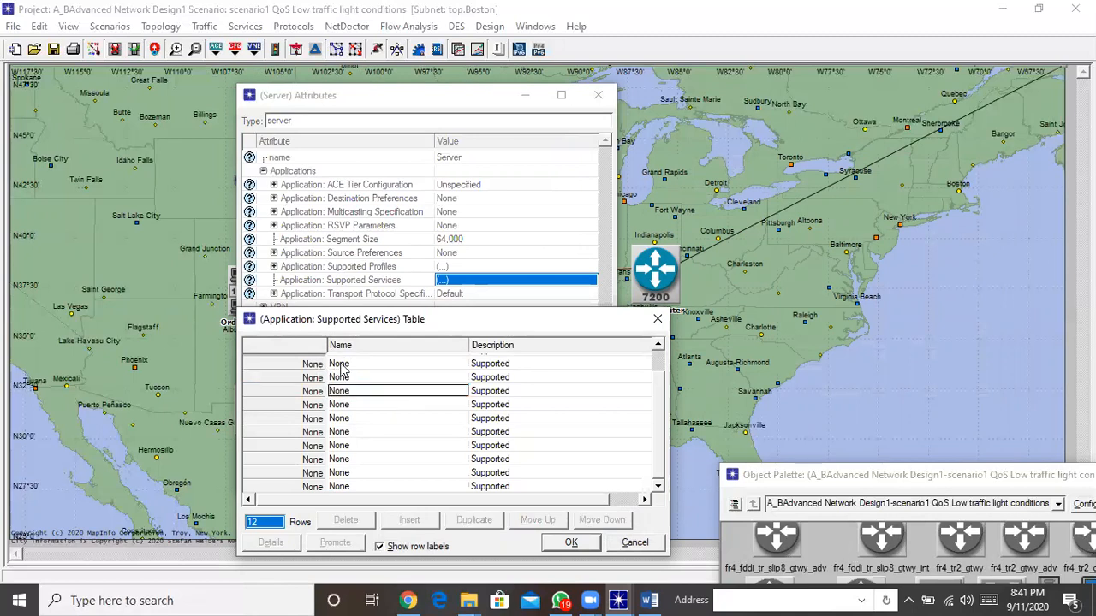
Step: Assign Database Lowload and Database High Load to two consecutive rows of the Boston Server's supported services table
left_click(341, 365)
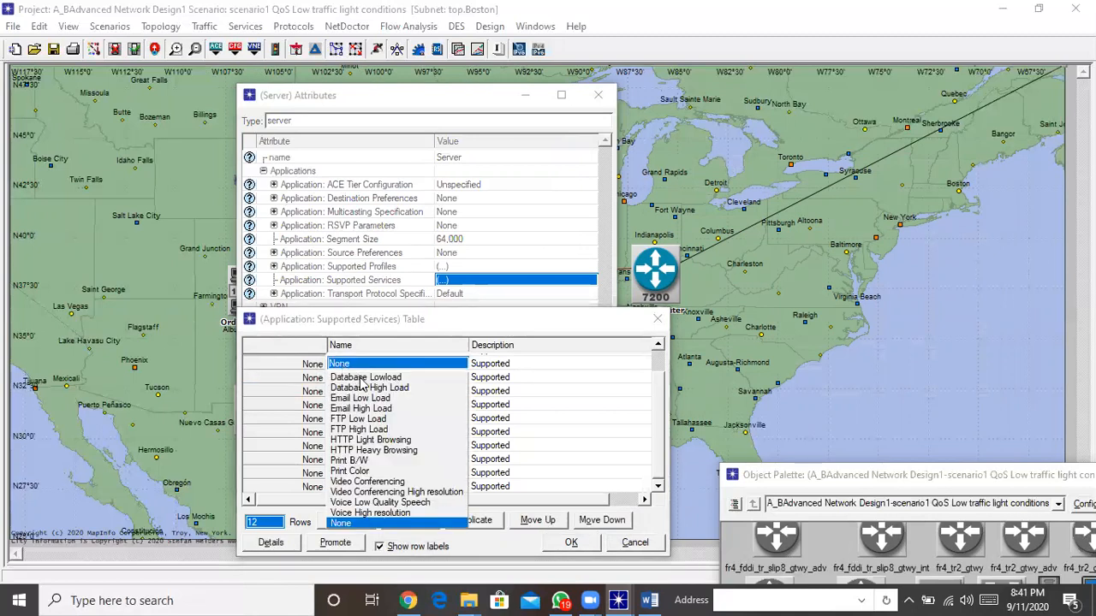
left_click(360, 381)
left_click(358, 378)
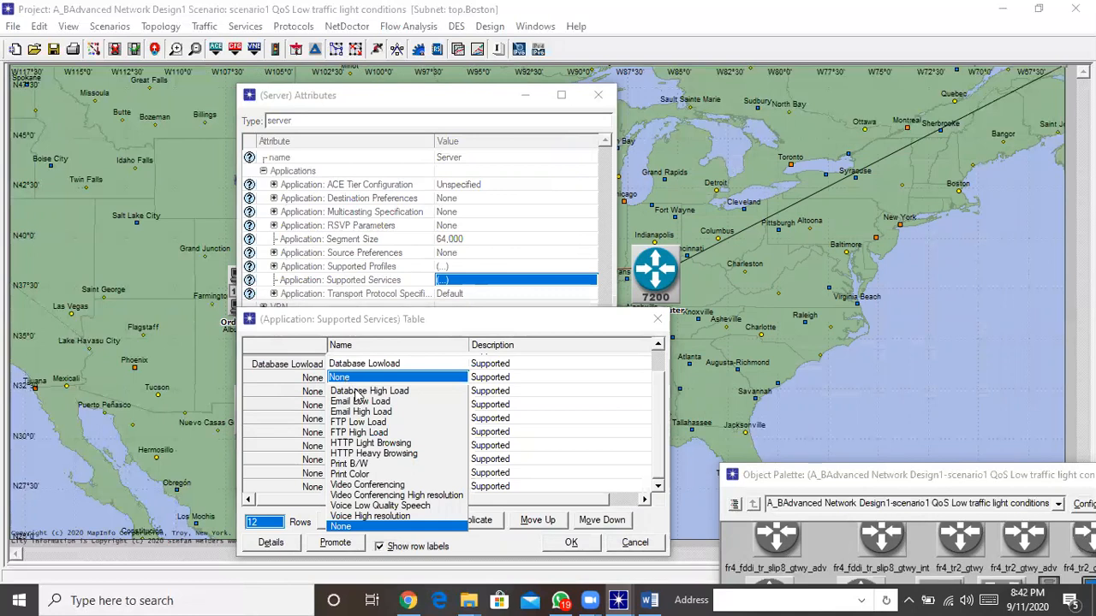
left_click(358, 393)
left_click(351, 394)
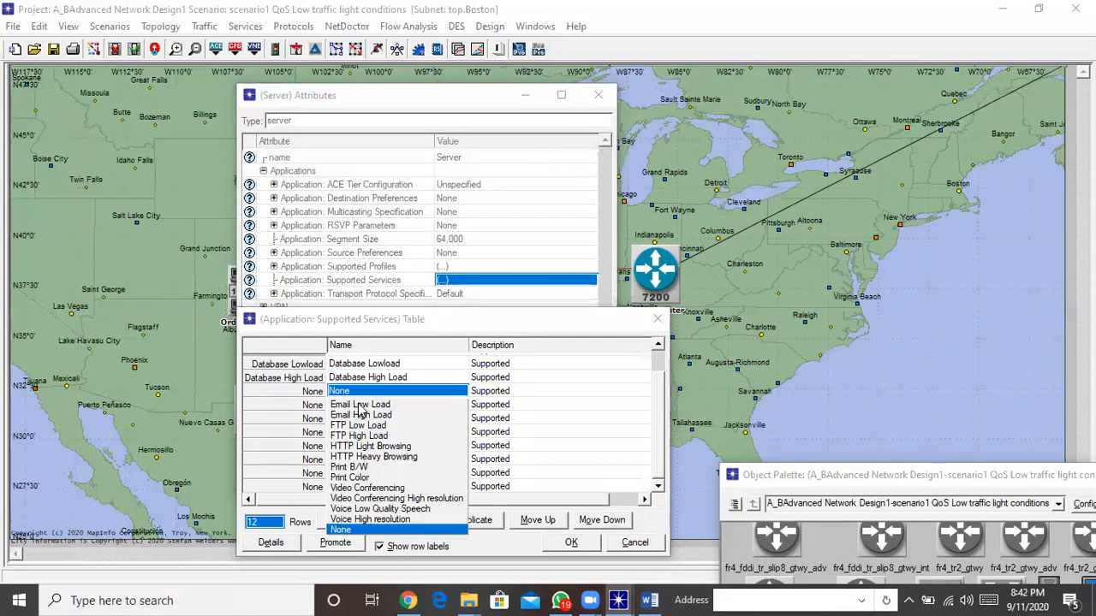
Step: Add Email Low Load, Email High Load, FTP Low Load and FTP High Load to the Server's supported services
left_click(358, 405)
left_click(358, 406)
left_click(361, 419)
left_click(356, 420)
left_click(354, 430)
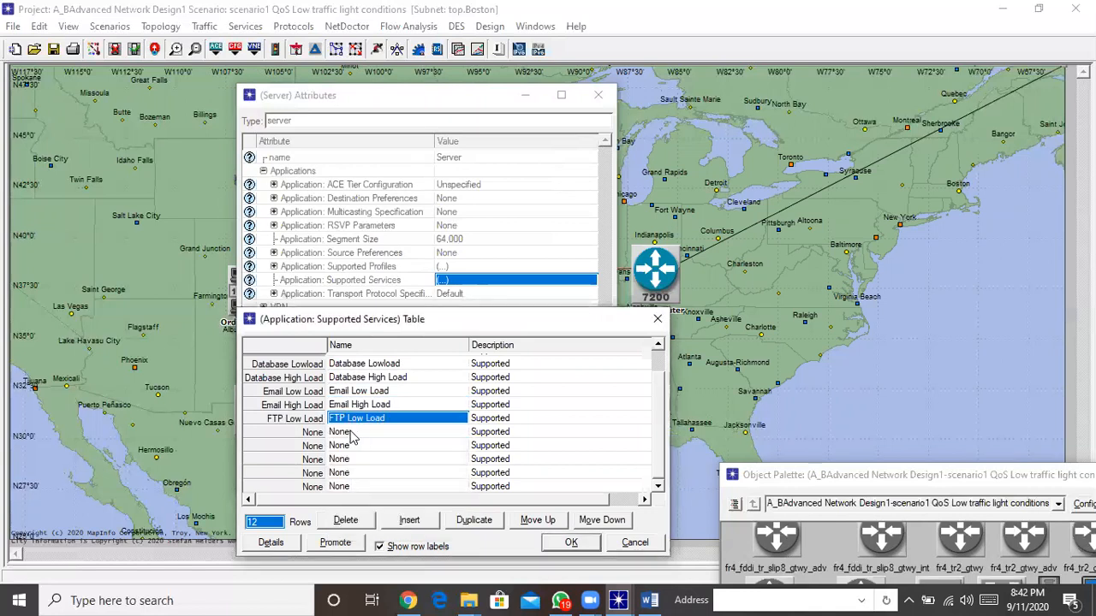
left_click(351, 435)
left_click(360, 444)
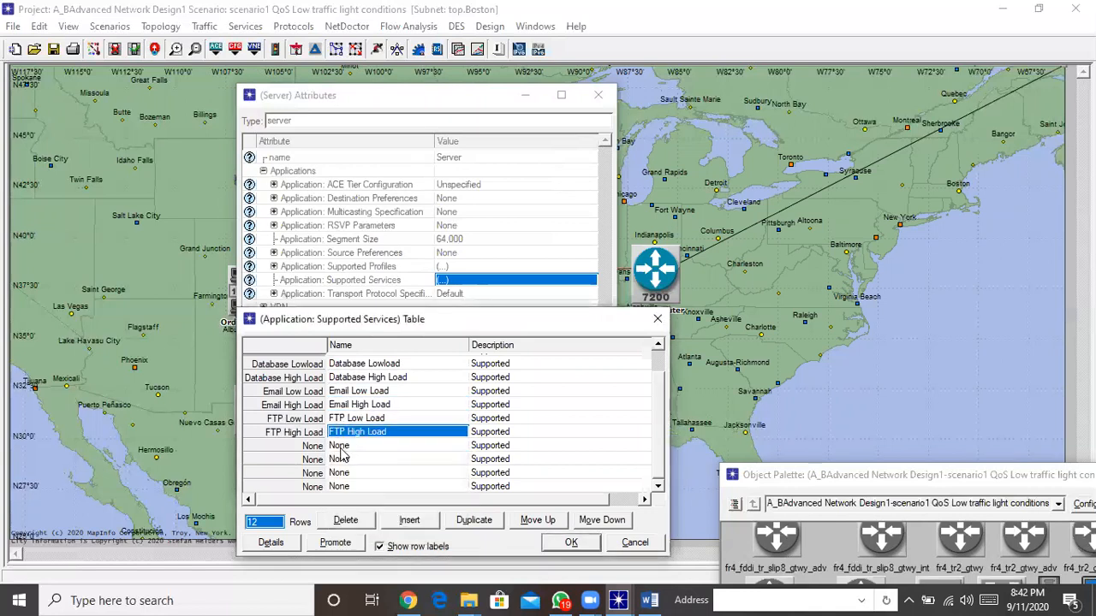
Step: Fill the remaining lower rows of the Server's supported services with HTTP Light Browsing, HTTP Heavy Browsing, Print Color and Print B/W
left_click(341, 454)
left_click(344, 459)
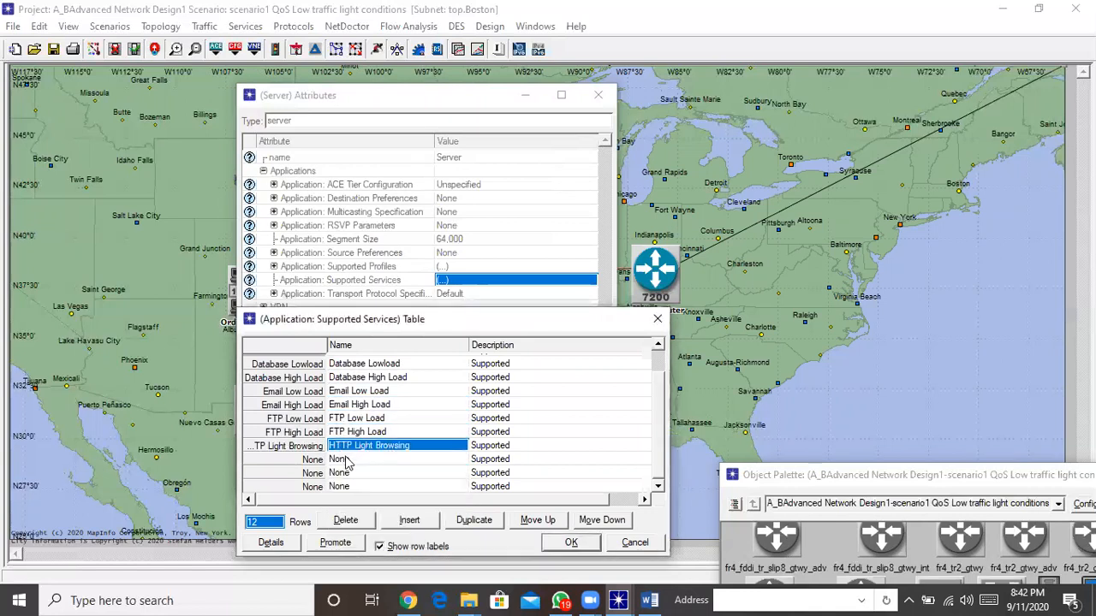
left_click(341, 461)
left_click(366, 476)
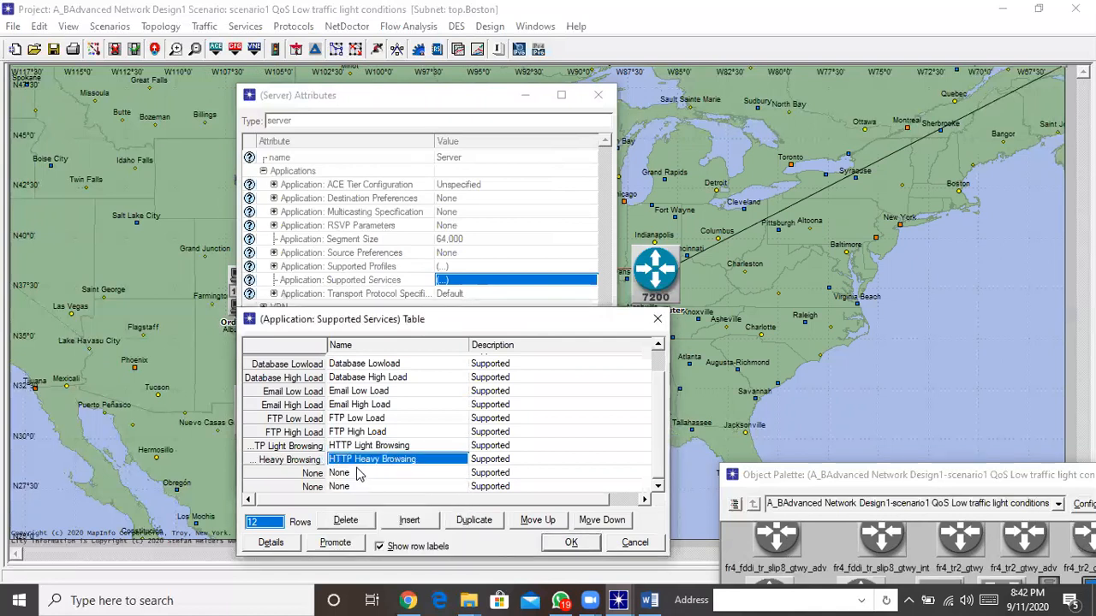
left_click(358, 476)
left_click(360, 495)
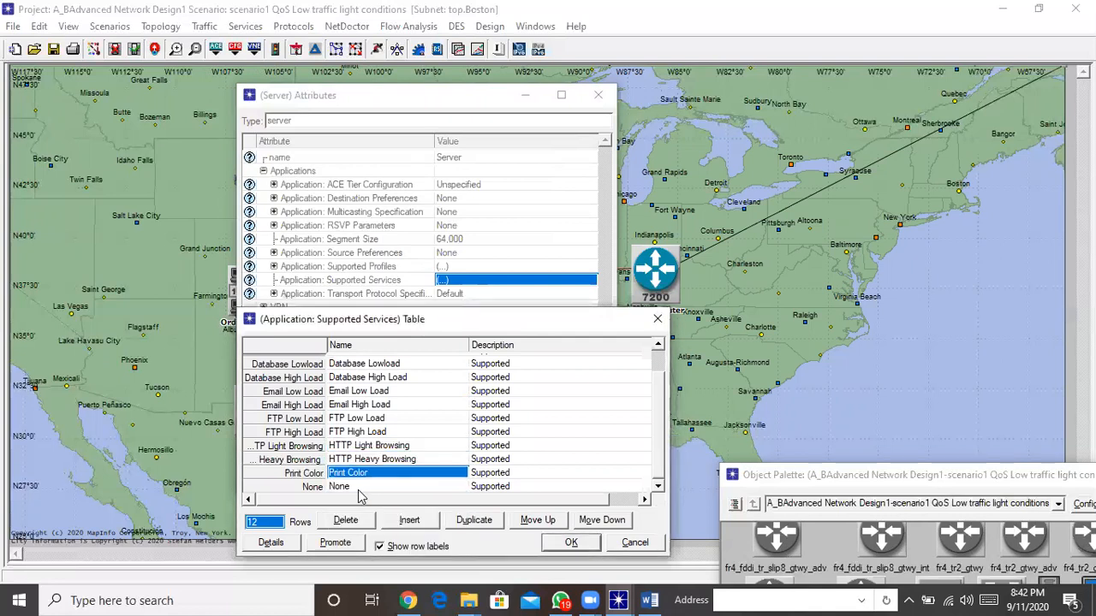
left_click(360, 488)
left_click(359, 500)
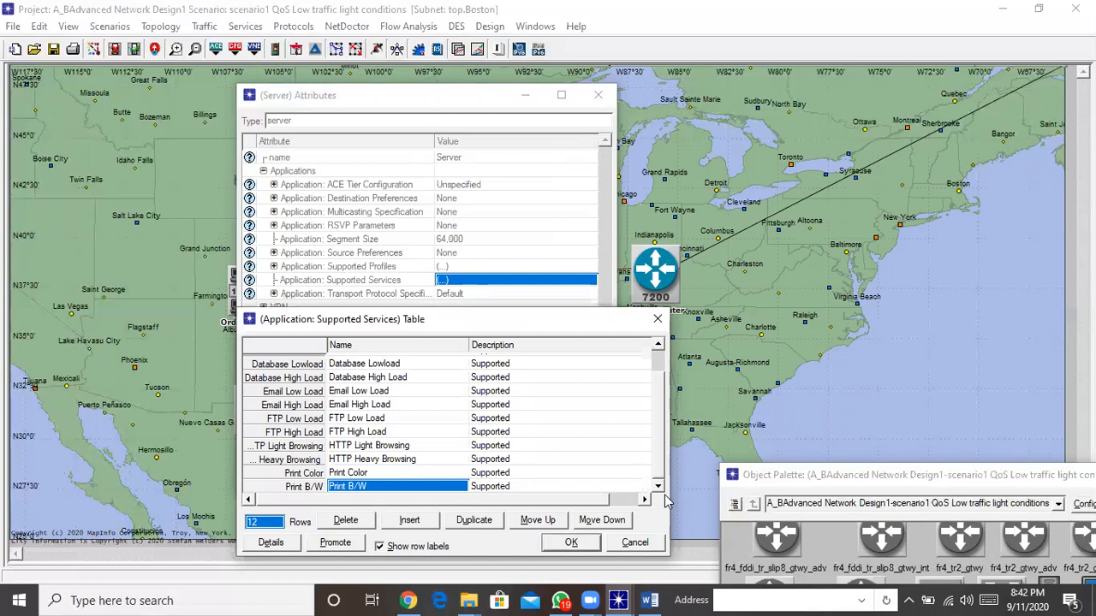
Step: Set the first two supported services rows to Video Conferencing and Video Conferencing High resolution, and accept the Server's attributes
left_click_drag(658, 454, 660, 402)
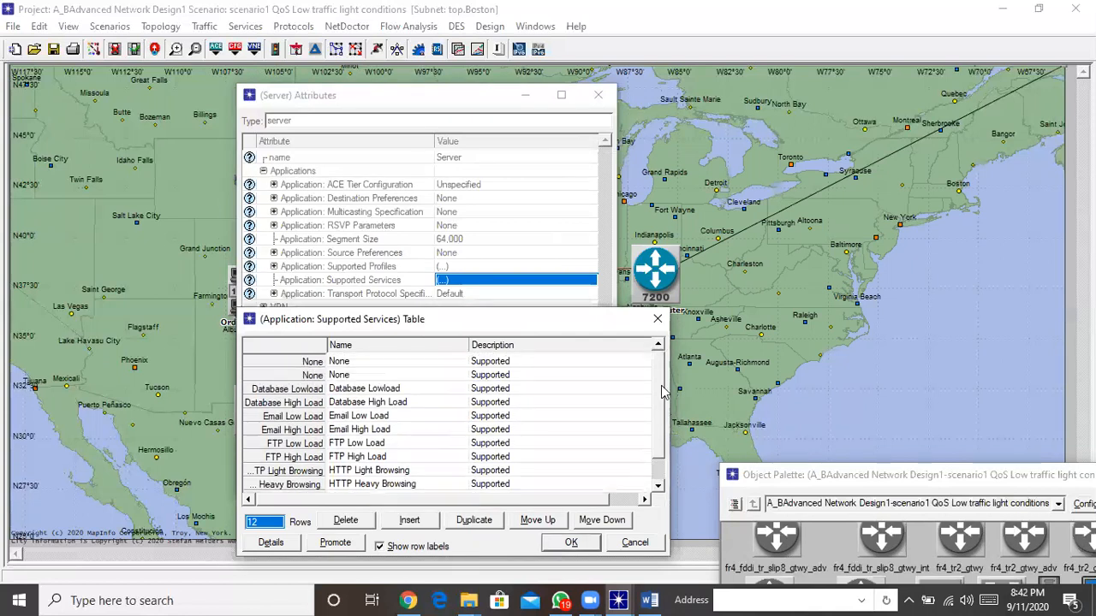
left_click(343, 362)
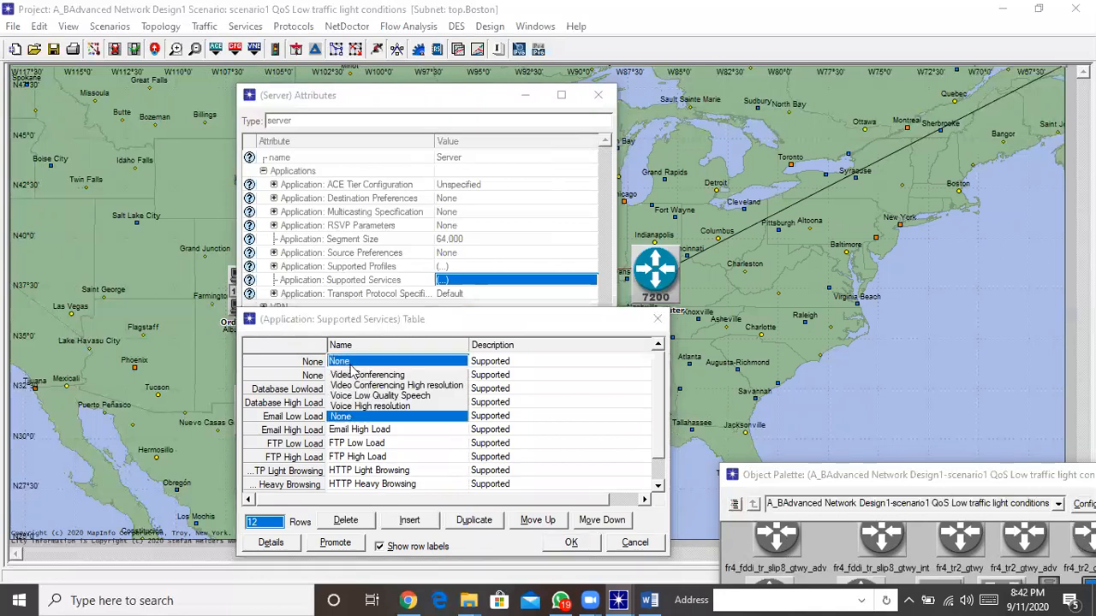
left_click(371, 376)
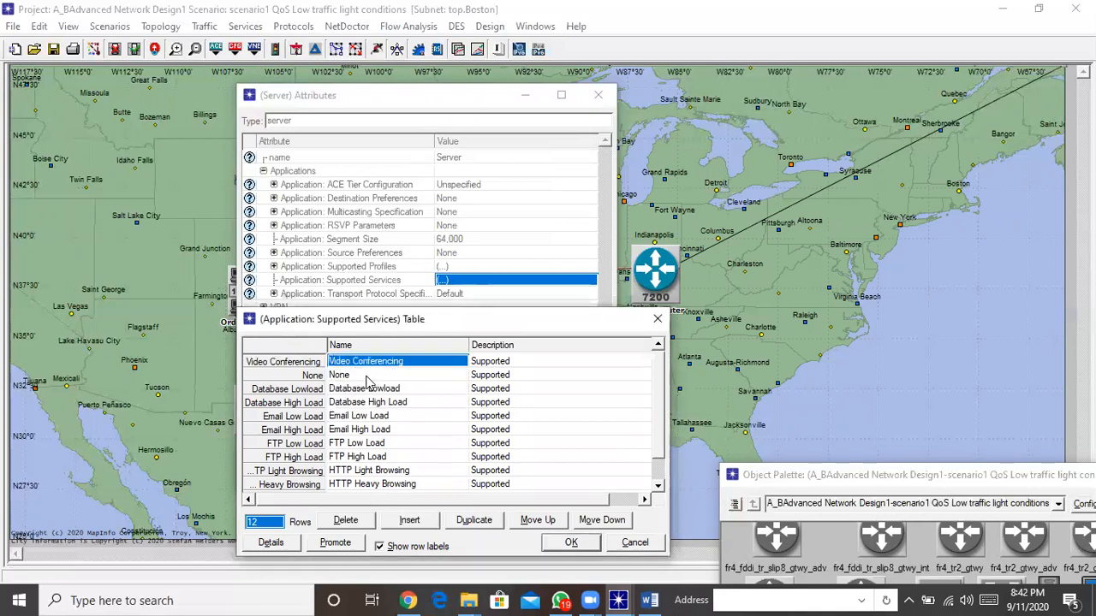
left_click(366, 378)
left_click(377, 390)
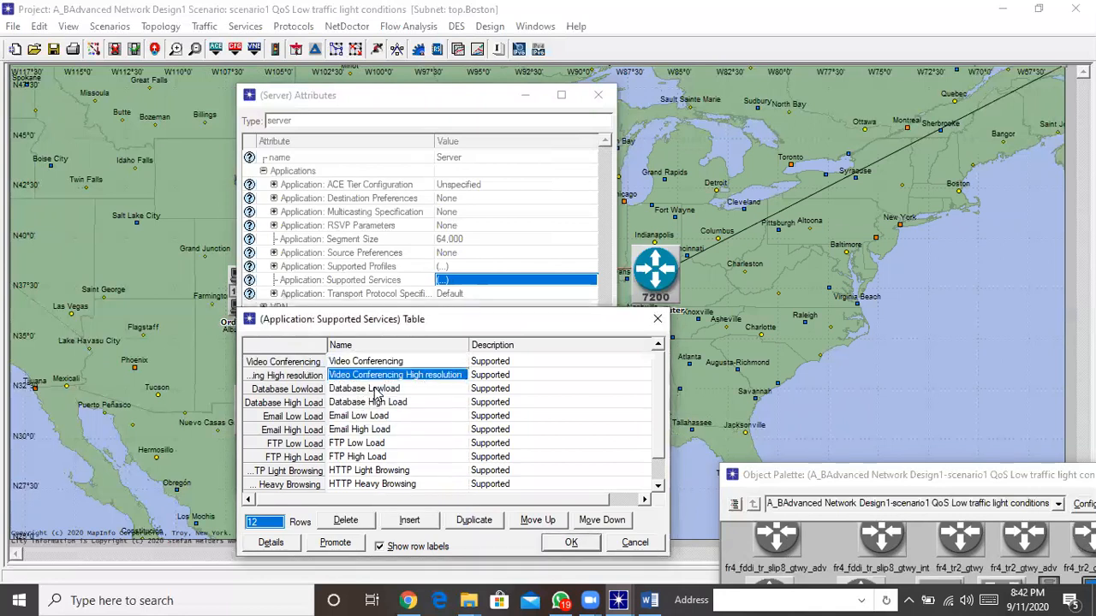
left_click(572, 544)
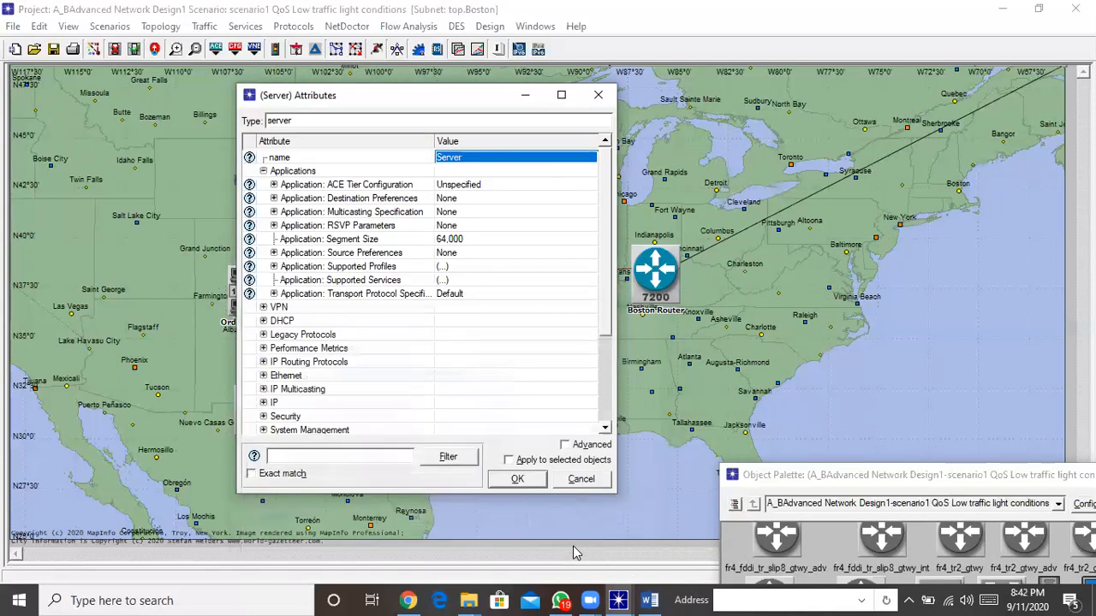
left_click(523, 484)
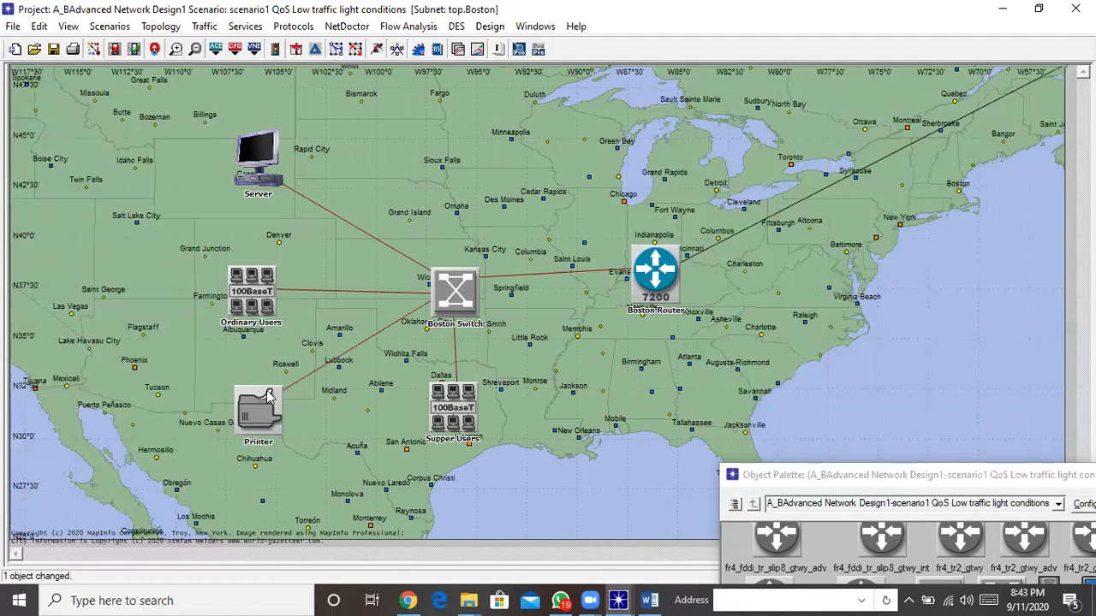
Step: In the Ordinary Users LAN's application attributes, add one supported profile row using the Boston profile
right_click(249, 269)
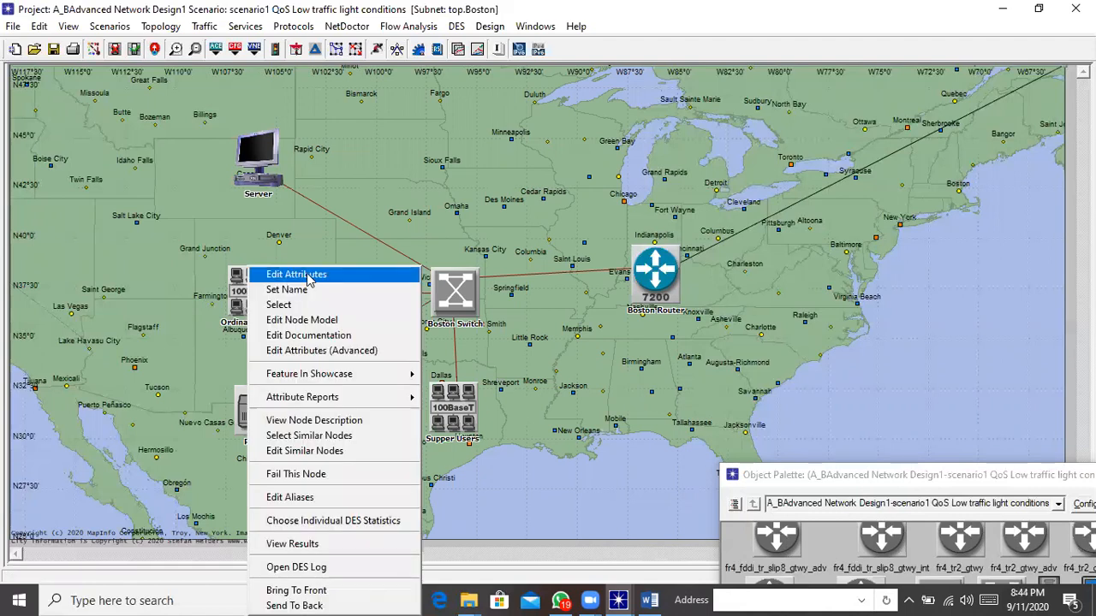
left_click(308, 275)
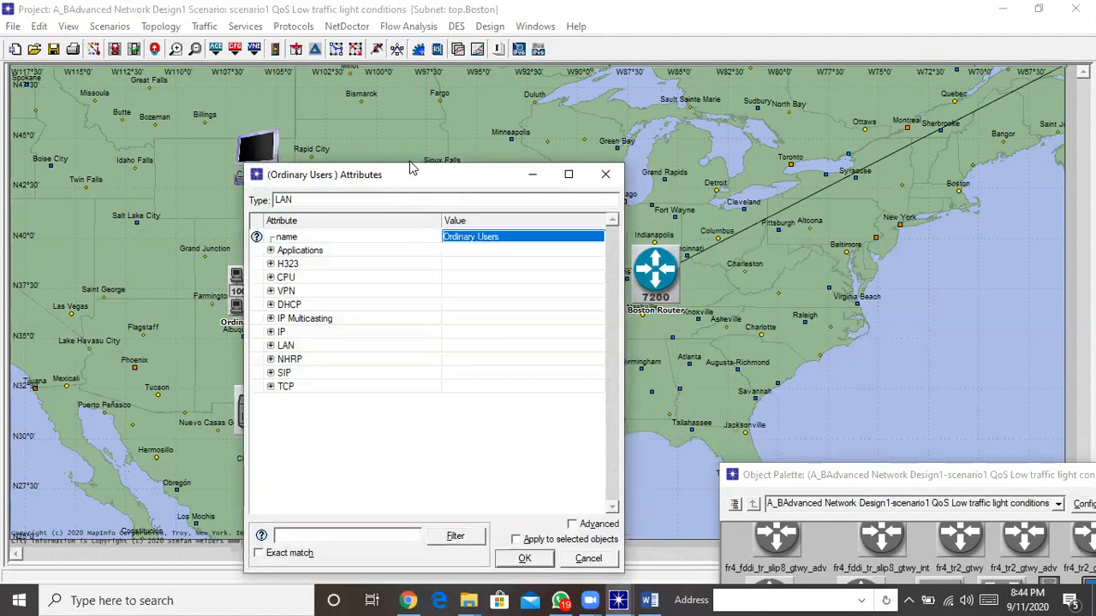
left_click_drag(409, 168, 386, 112)
left_click(248, 194)
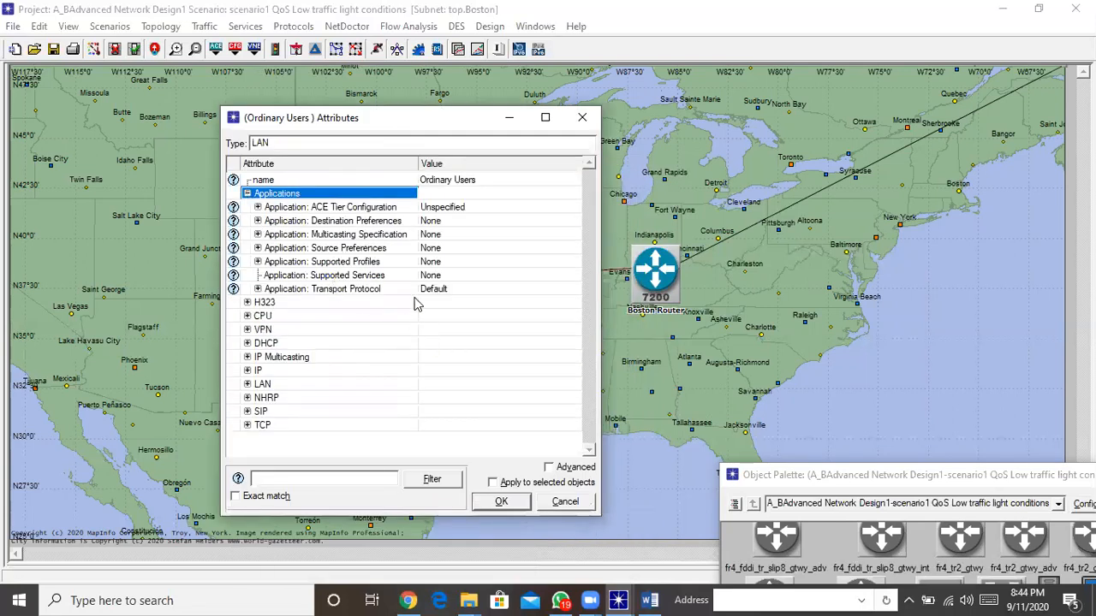
left_click(439, 262)
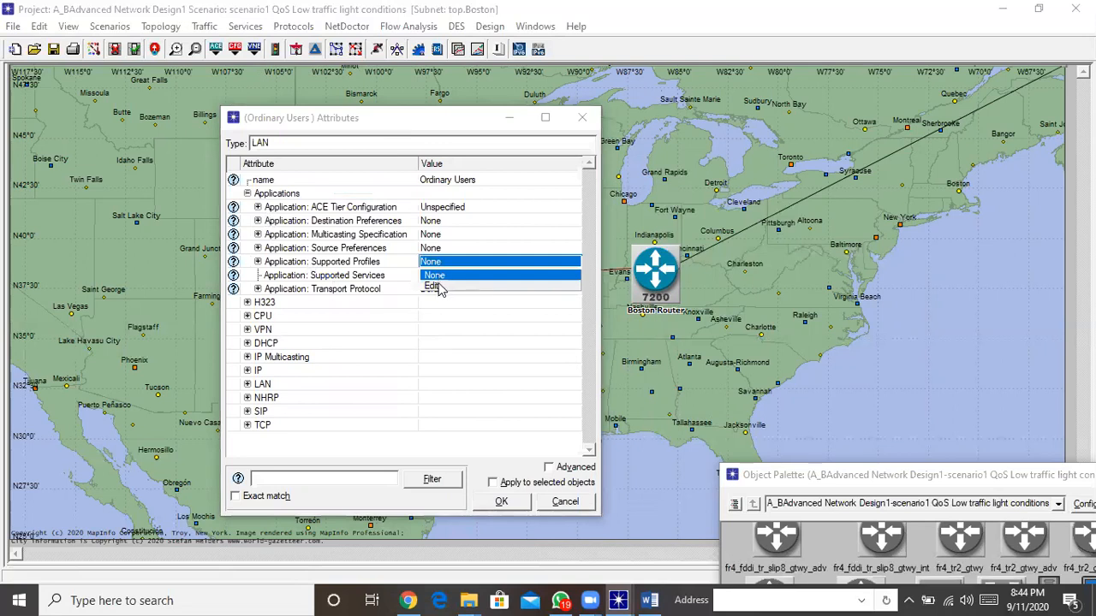
left_click(434, 288)
left_click(257, 543)
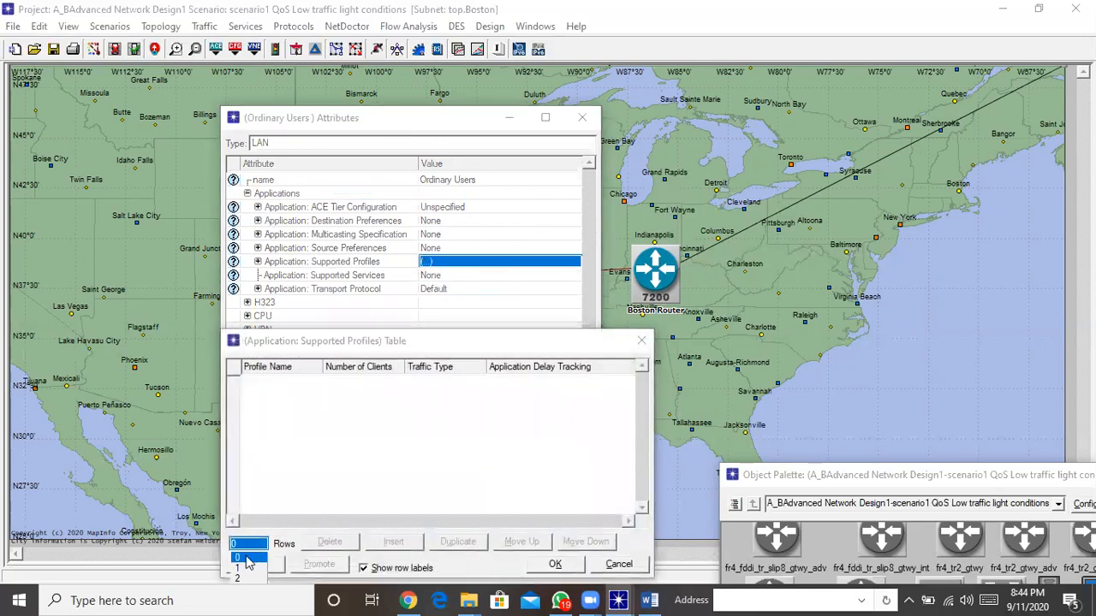
left_click(247, 569)
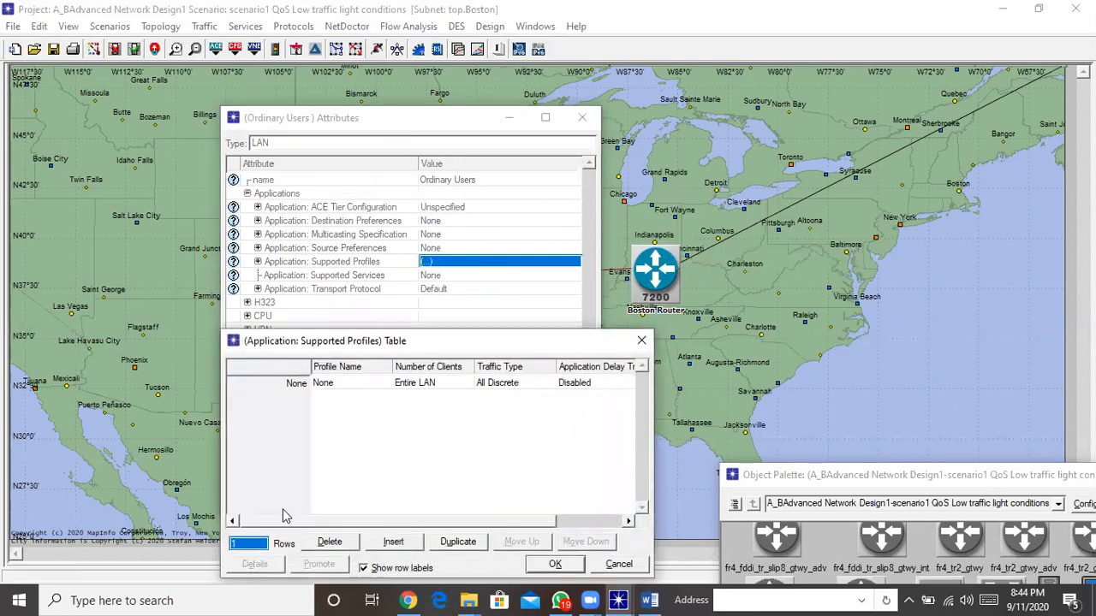
left_click(349, 390)
left_click(341, 420)
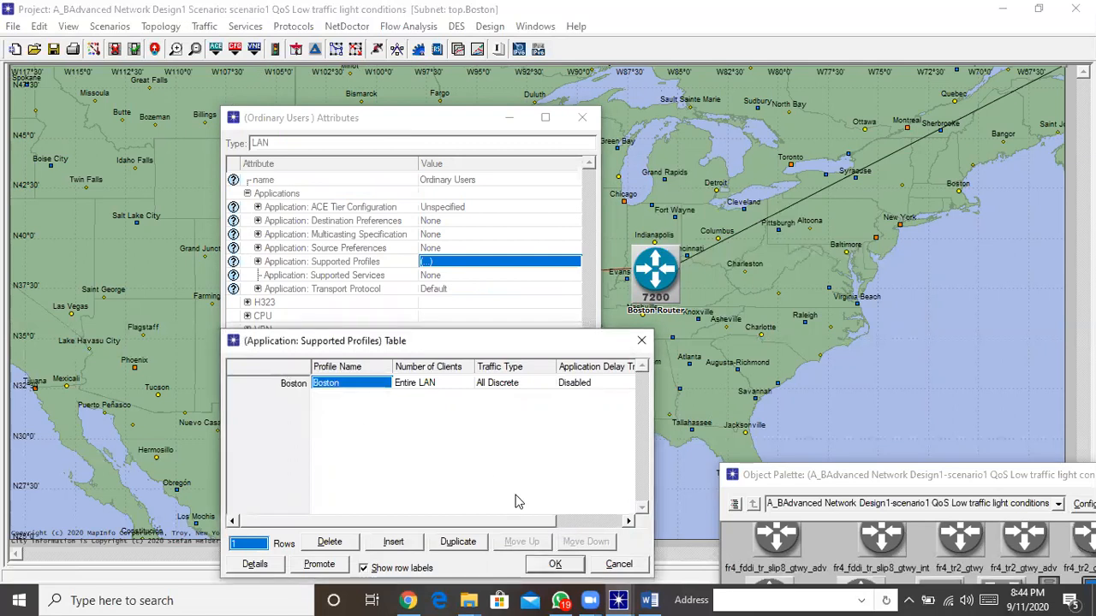
left_click(544, 565)
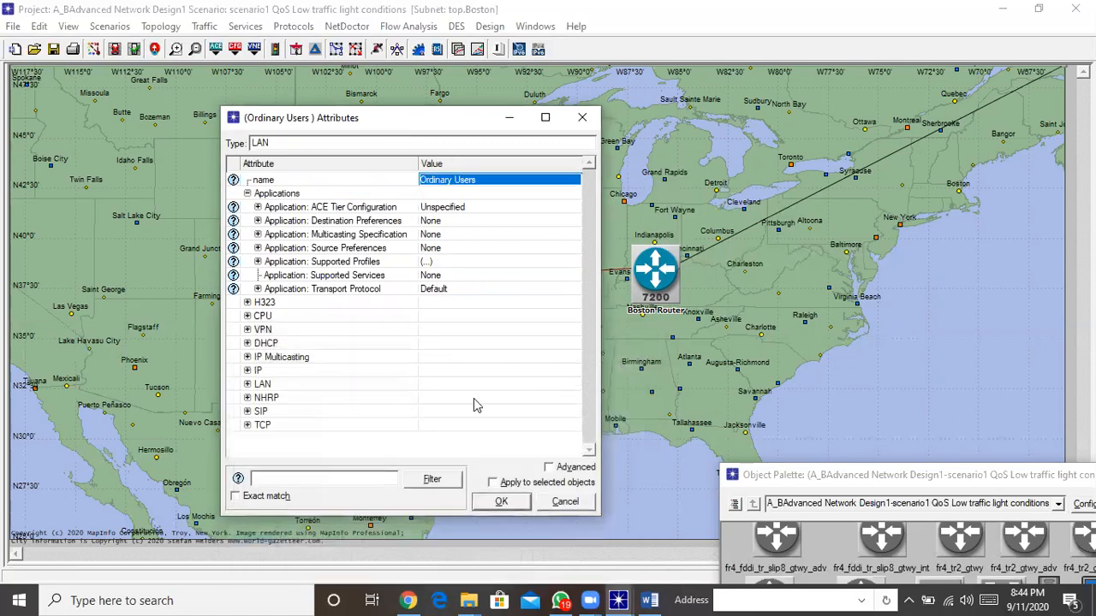
Step: Open the Ordinary Users LAN's supported services for editing and give the table 6 rows
left_click(448, 277)
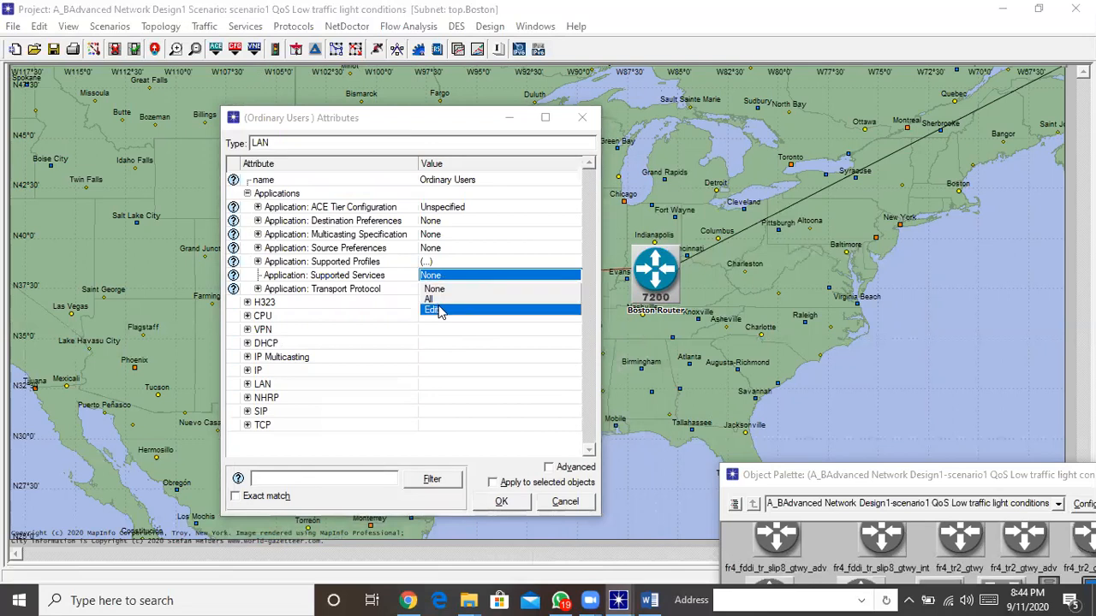
left_click(433, 310)
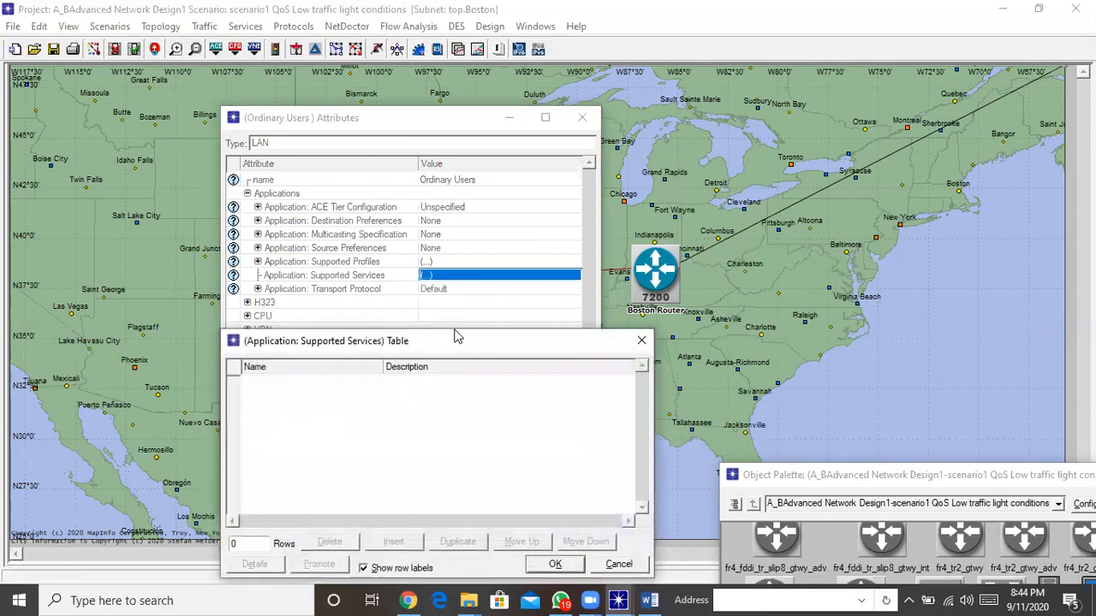
left_click_drag(455, 332, 459, 161)
left_click(257, 375)
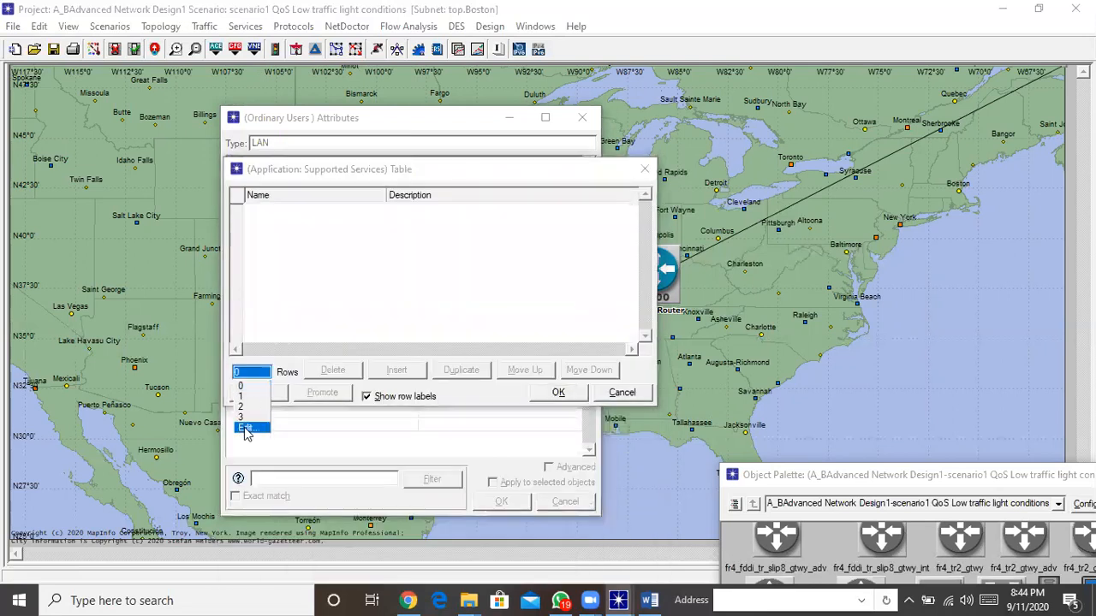
left_click(246, 428)
type("6")
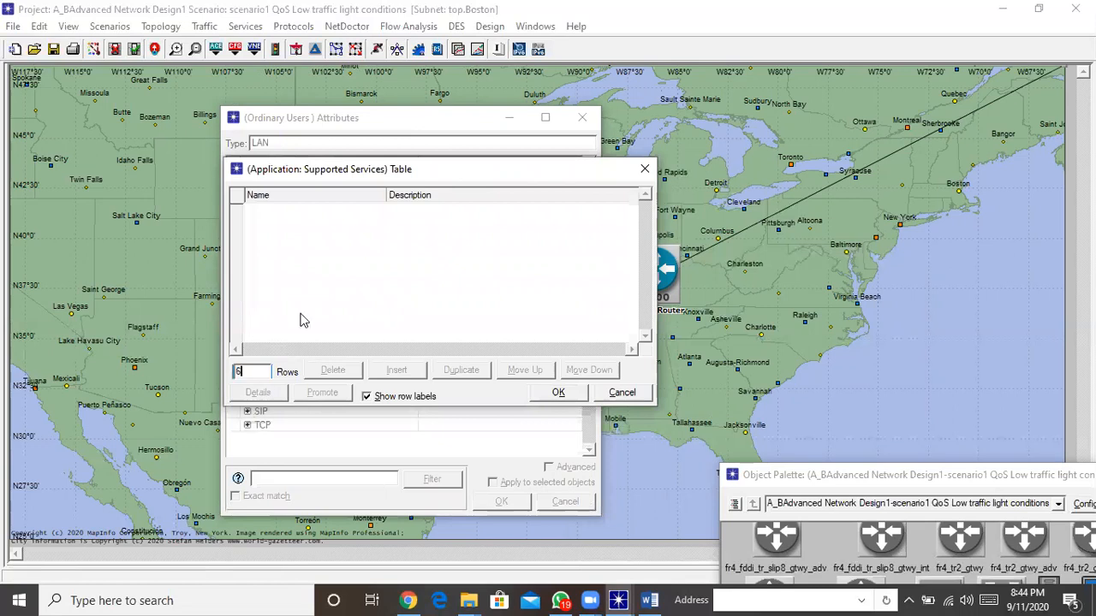
left_click(322, 267)
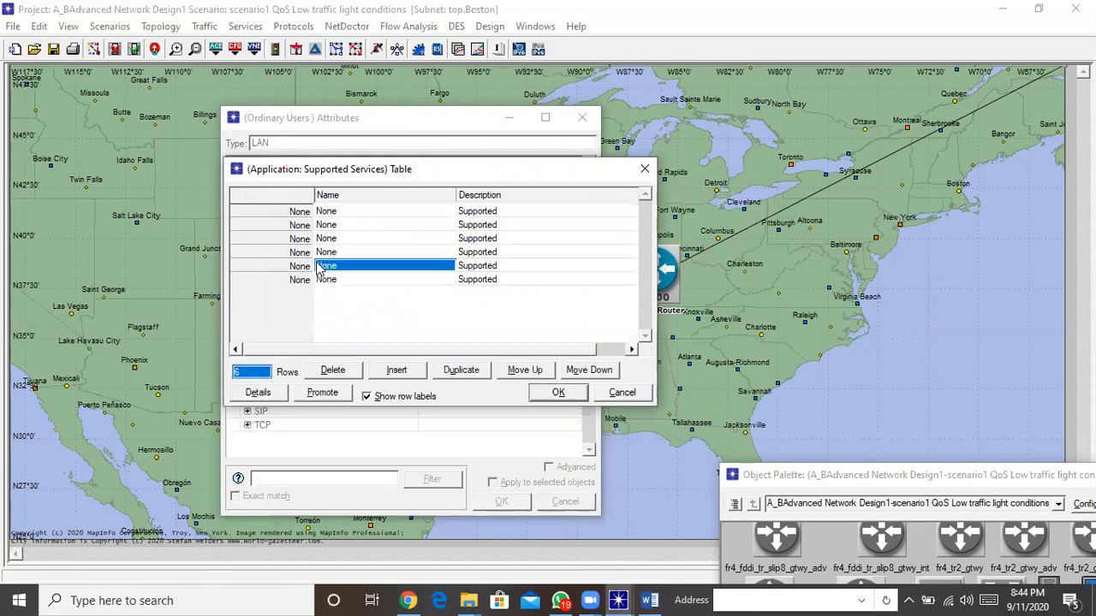
Step: Set the first three supported services of Ordinary Users to Database Lowload, Email Low Load and Print B/W
left_click(334, 215)
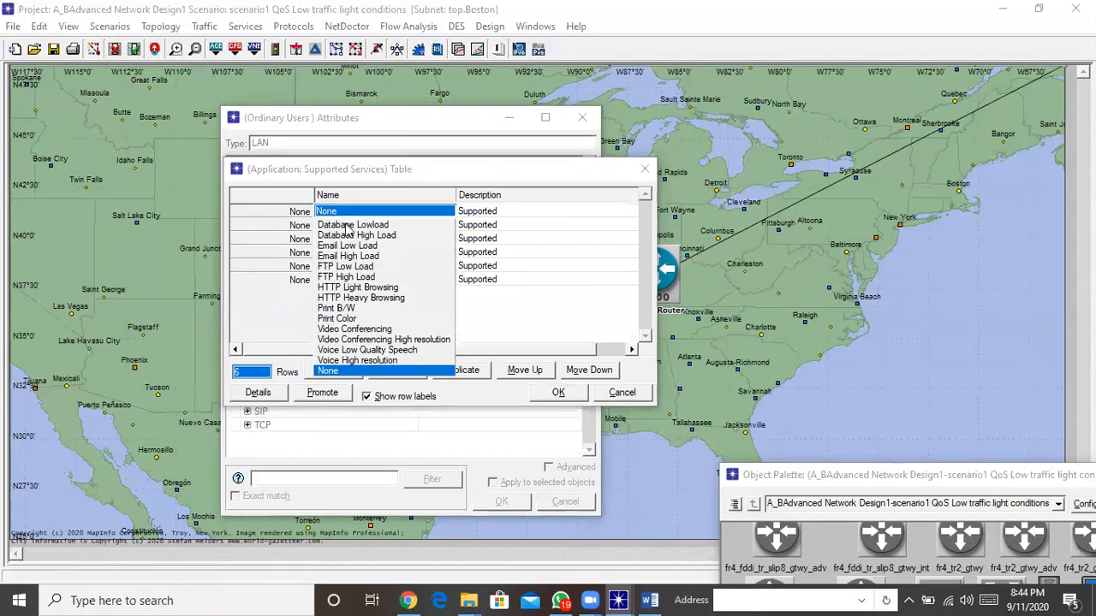
left_click(346, 225)
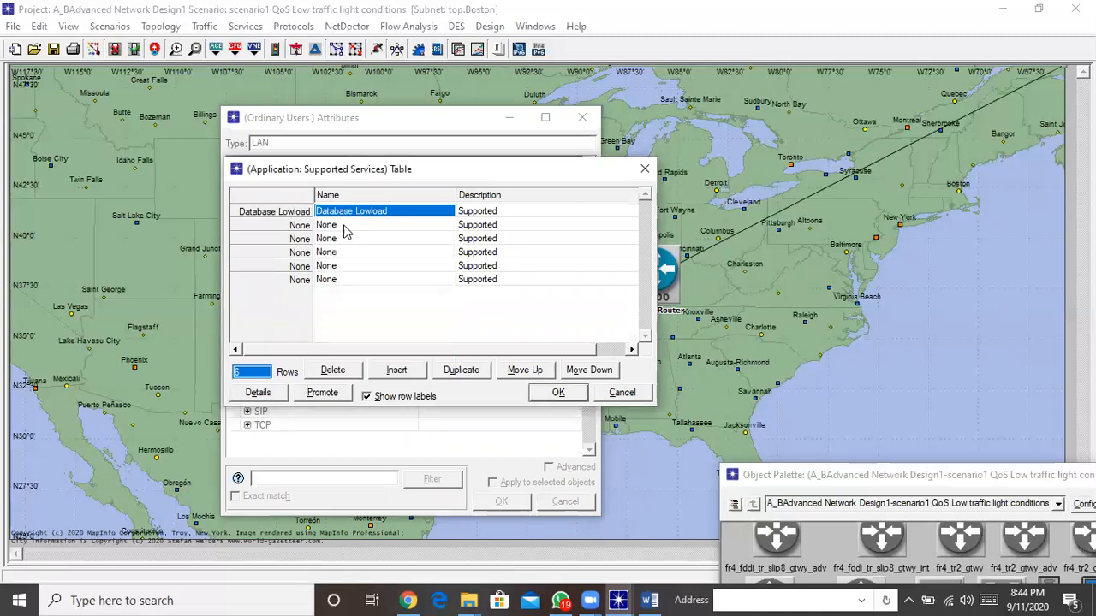
left_click(338, 225)
left_click(353, 250)
left_click(337, 239)
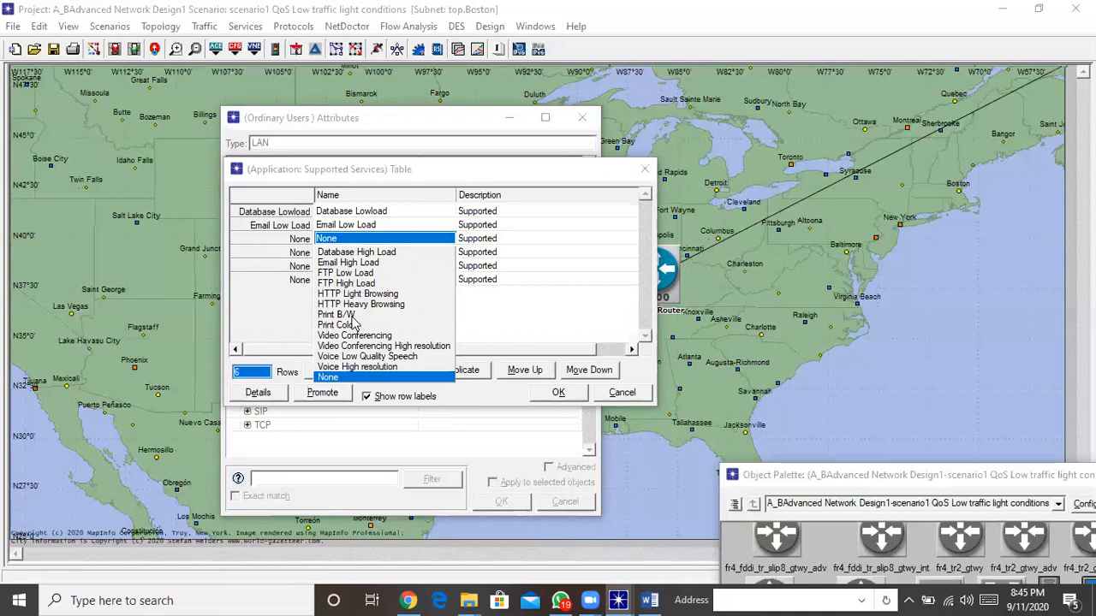
left_click(351, 316)
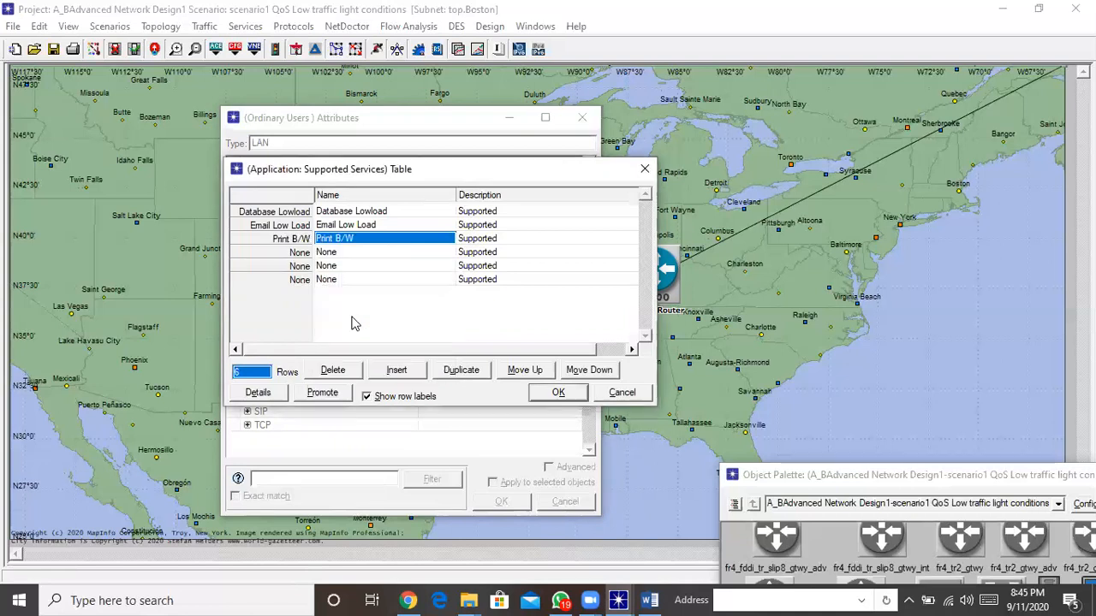
Step: Reduce the Ordinary Users supported services table to 4 rows
left_click(334, 253)
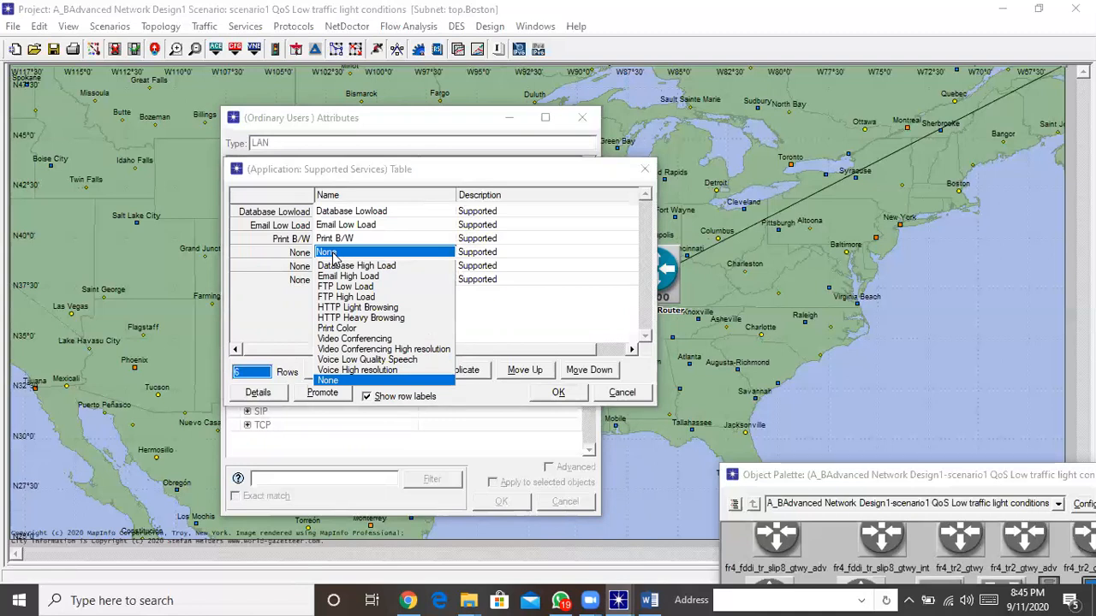
left_click(808, 320)
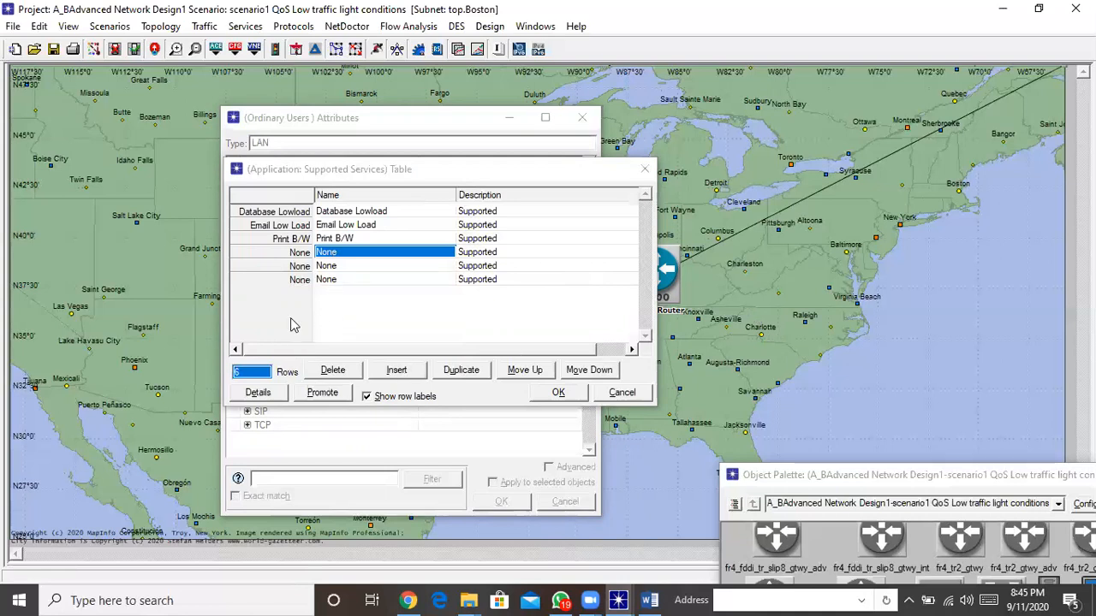
left_click(254, 373)
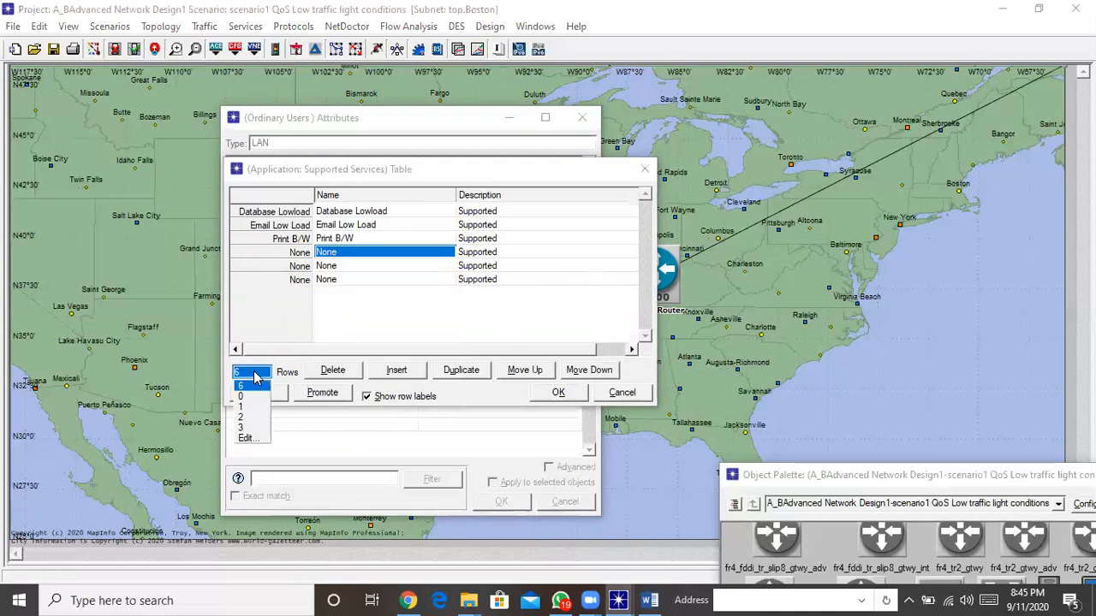
left_click(251, 438)
type("4")
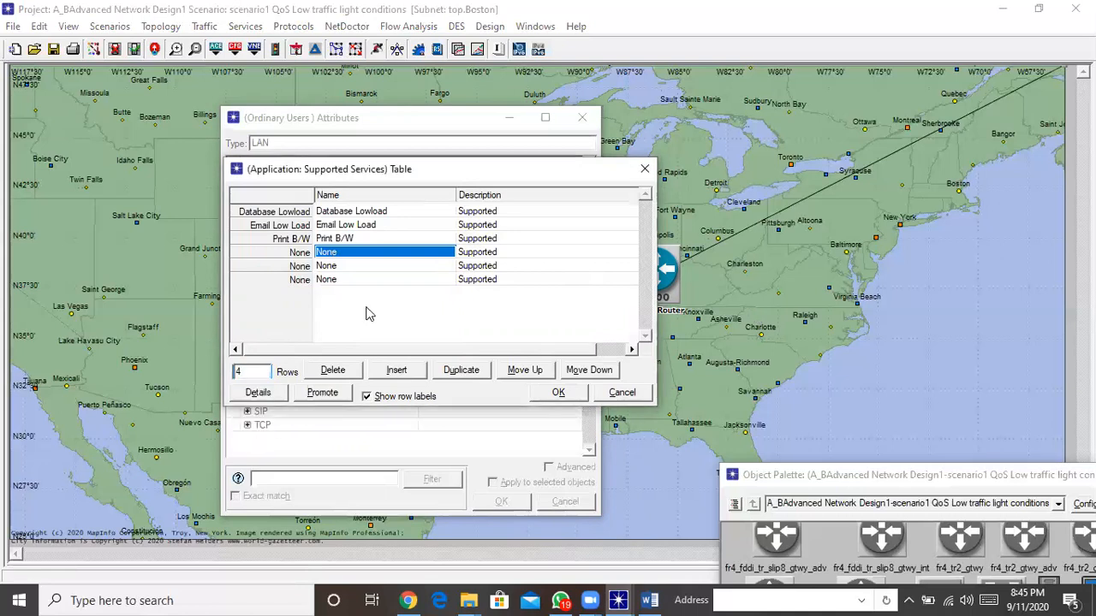
key("Return")
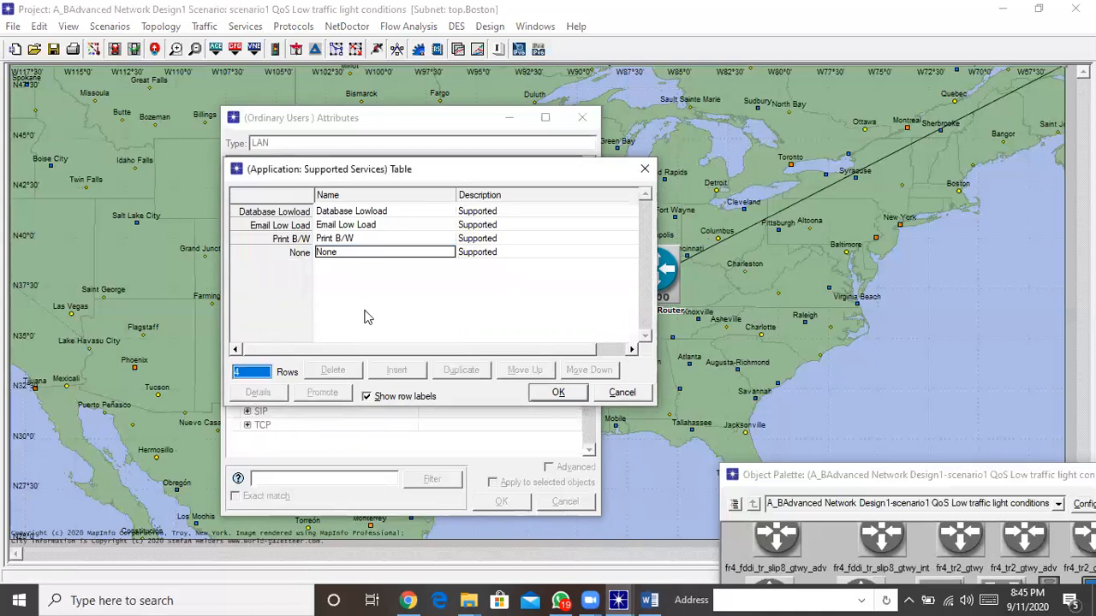
Step: Reduce the Ordinary Users supported services table to 3 rows and apply the LAN's attribute changes
left_click(341, 254)
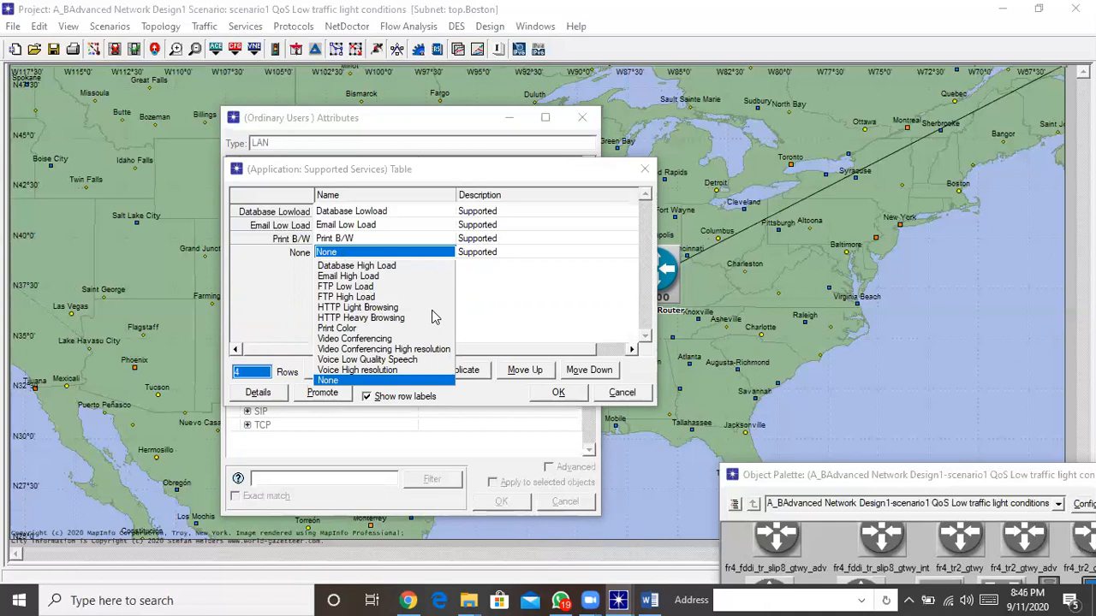
left_click(254, 376)
left_click(253, 377)
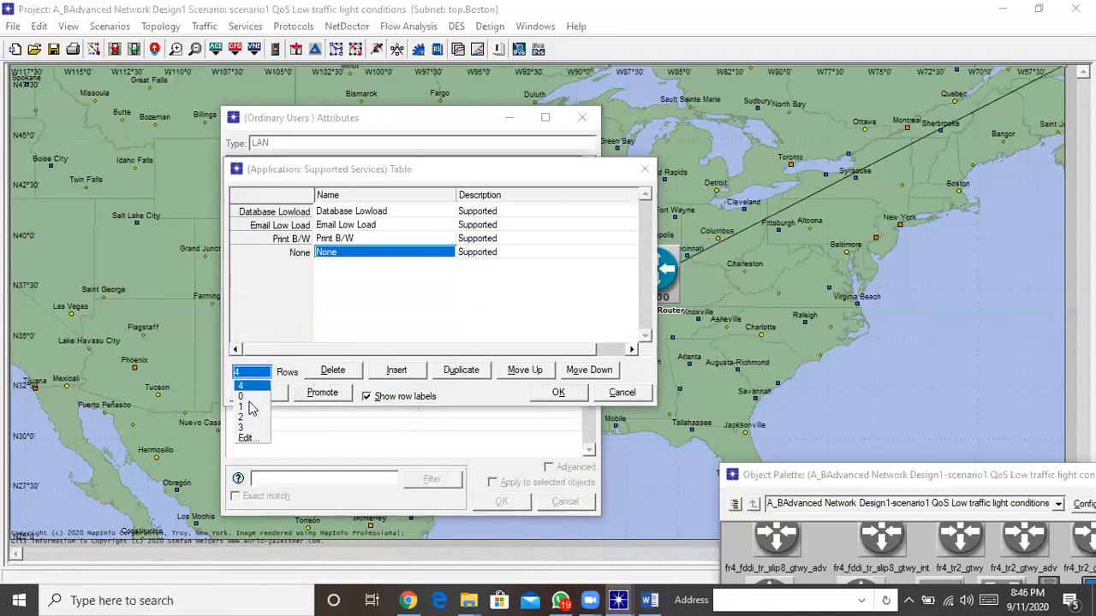
left_click(243, 427)
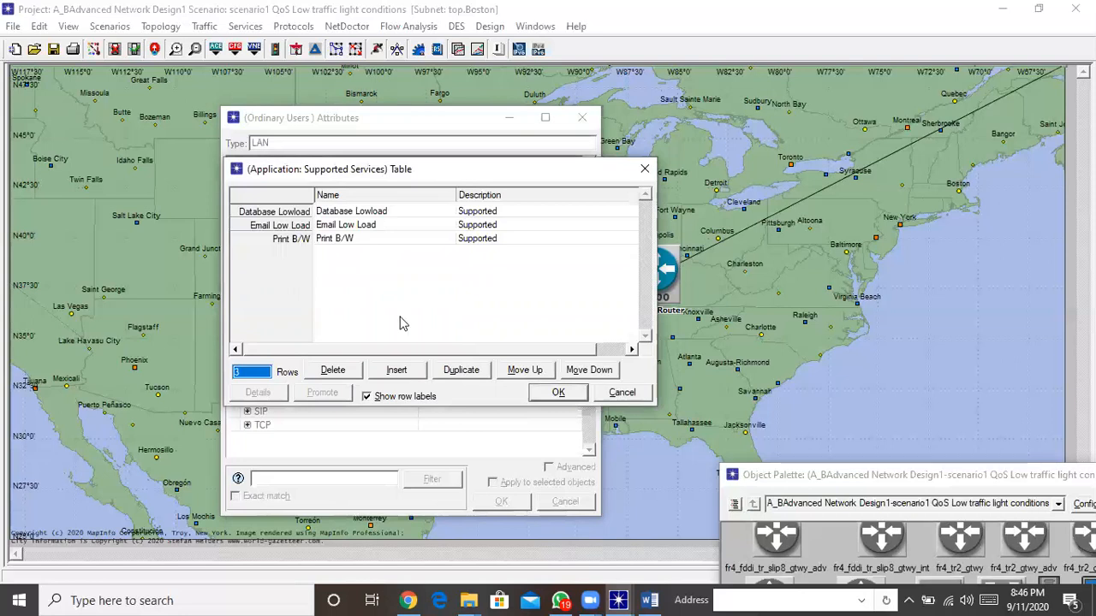
left_click(559, 392)
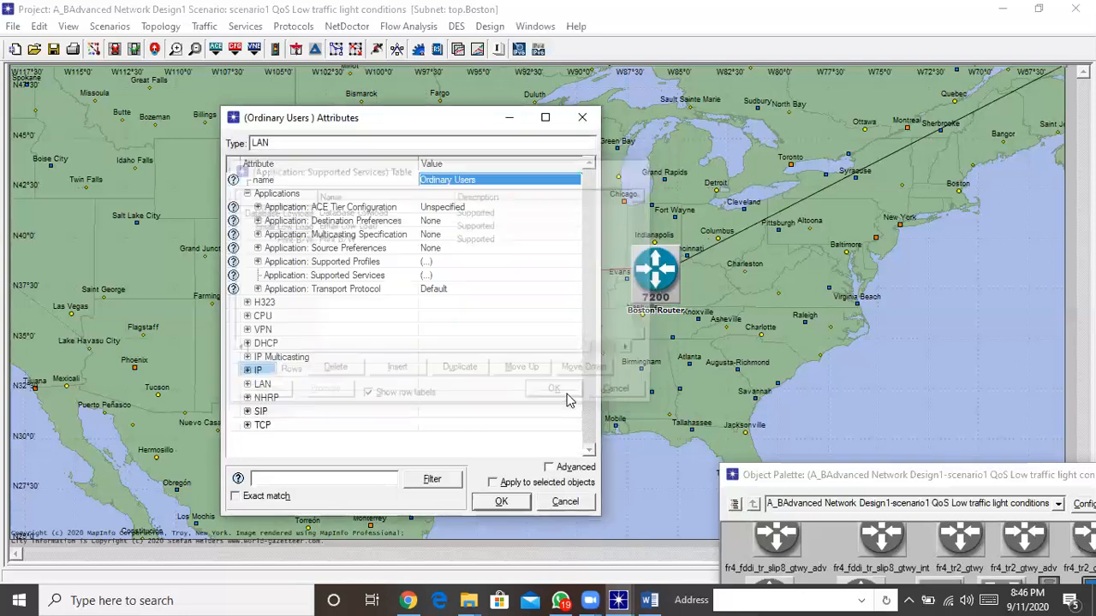
left_click(504, 504)
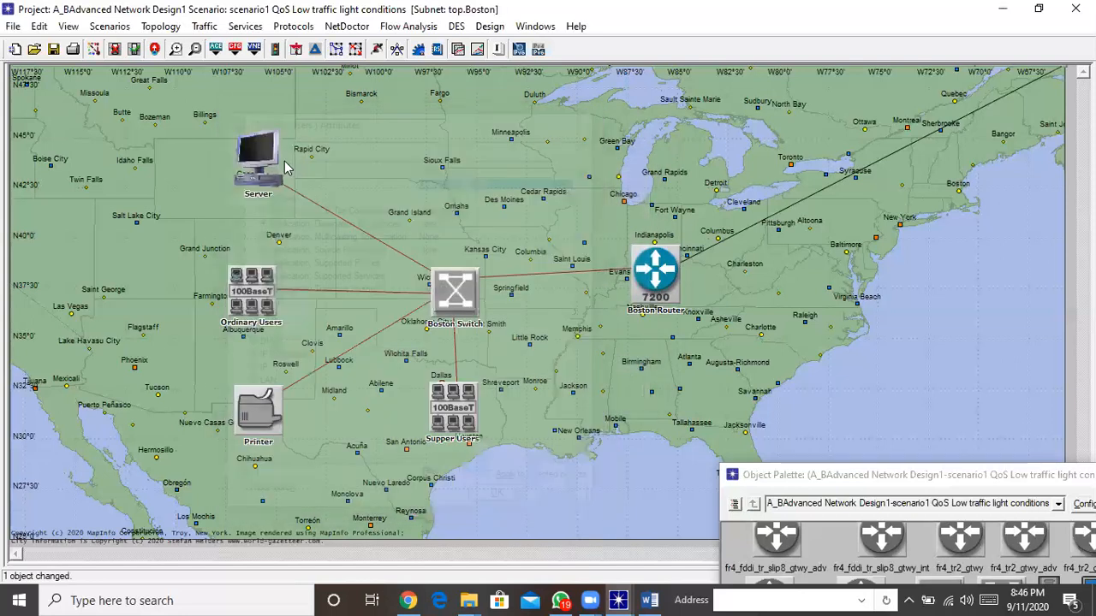
Step: Open the Boston Server's application supported services table for editing
right_click(253, 156)
left_click(283, 161)
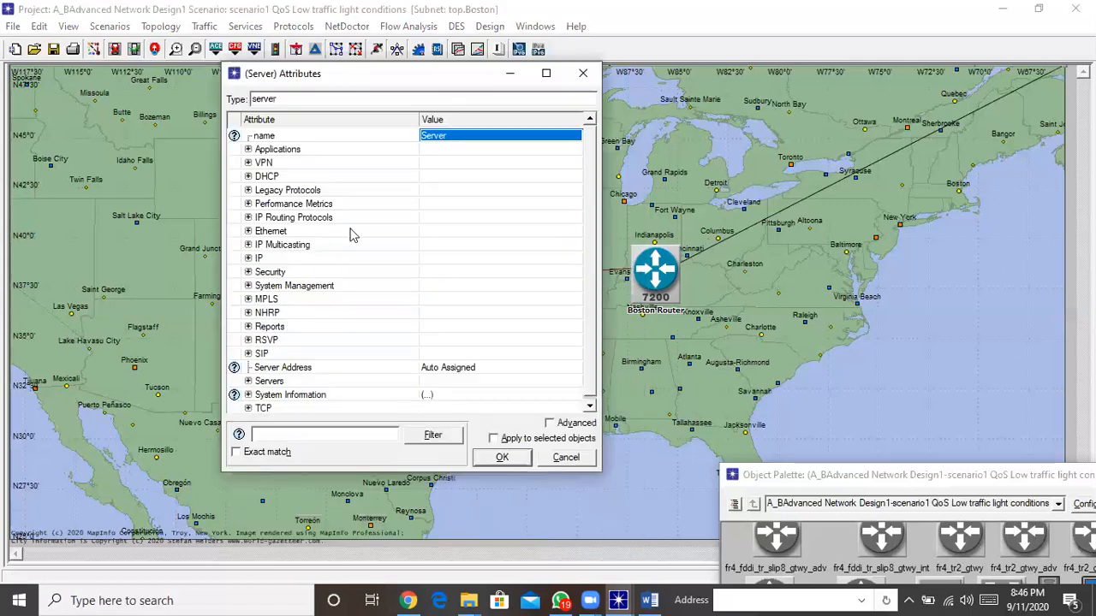
left_click(248, 150)
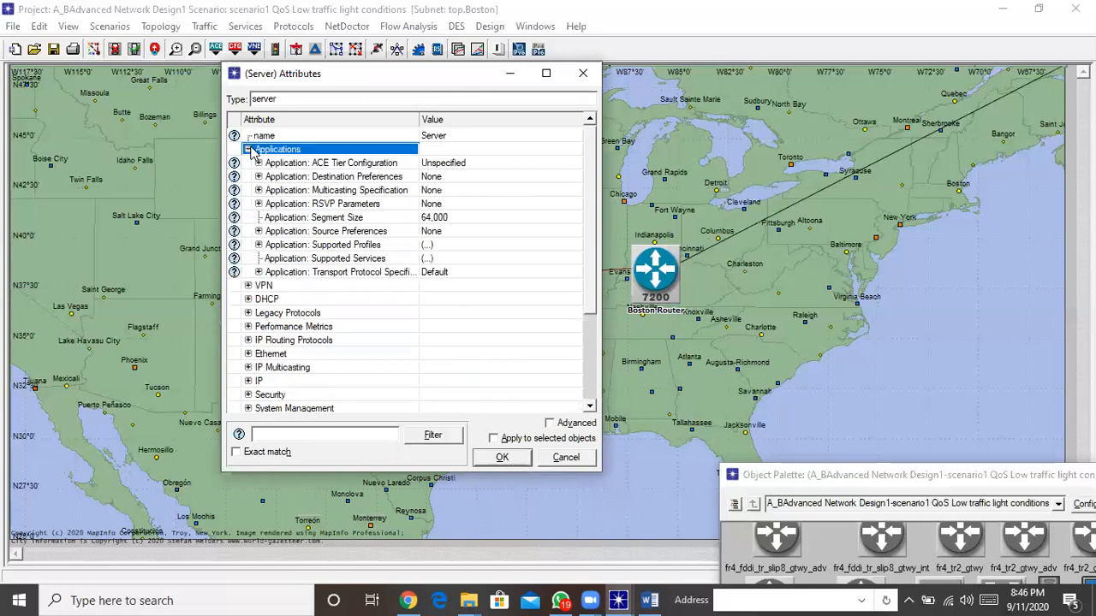
left_click(428, 258)
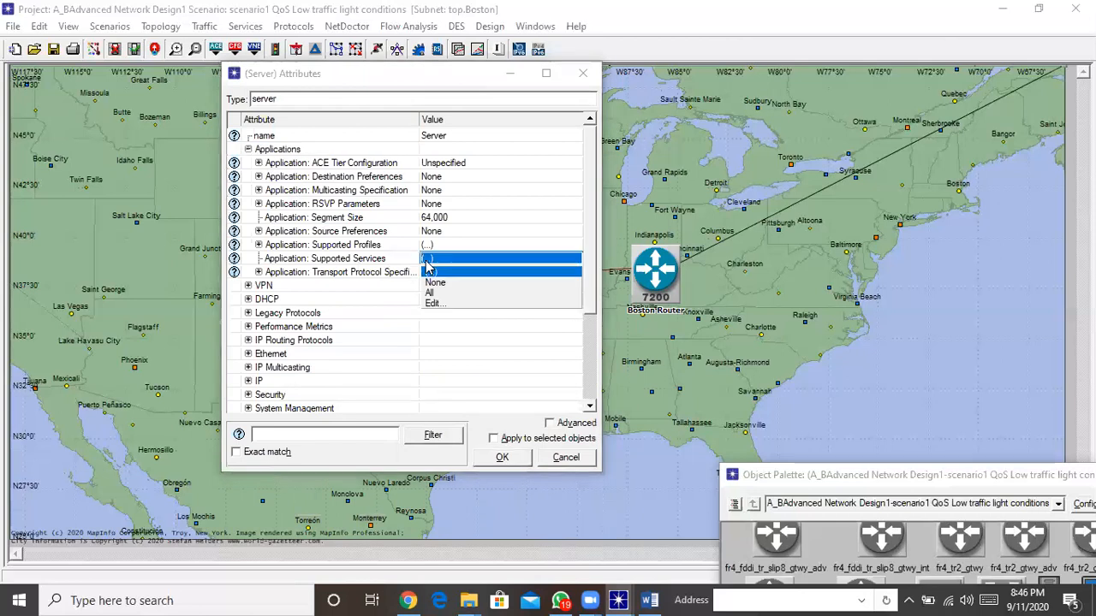
left_click(432, 304)
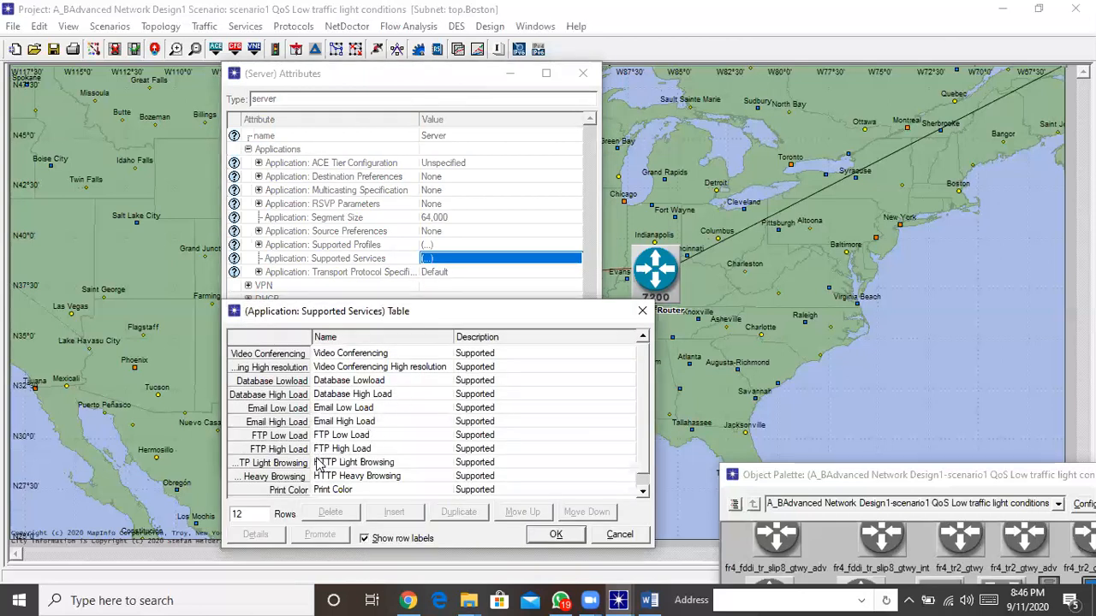
right_click(259, 438)
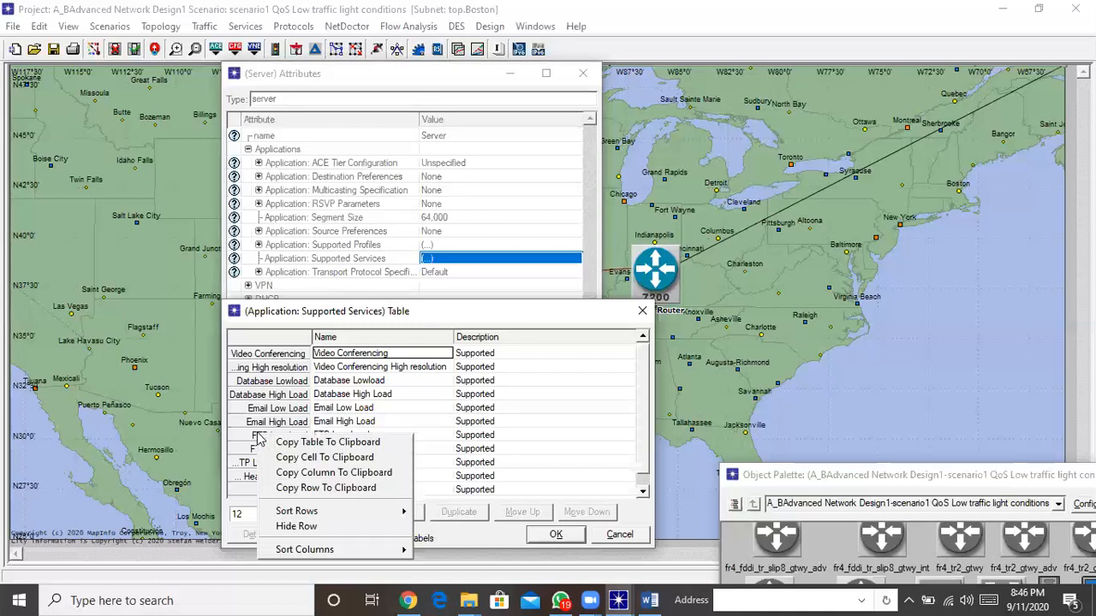
left_click(446, 421)
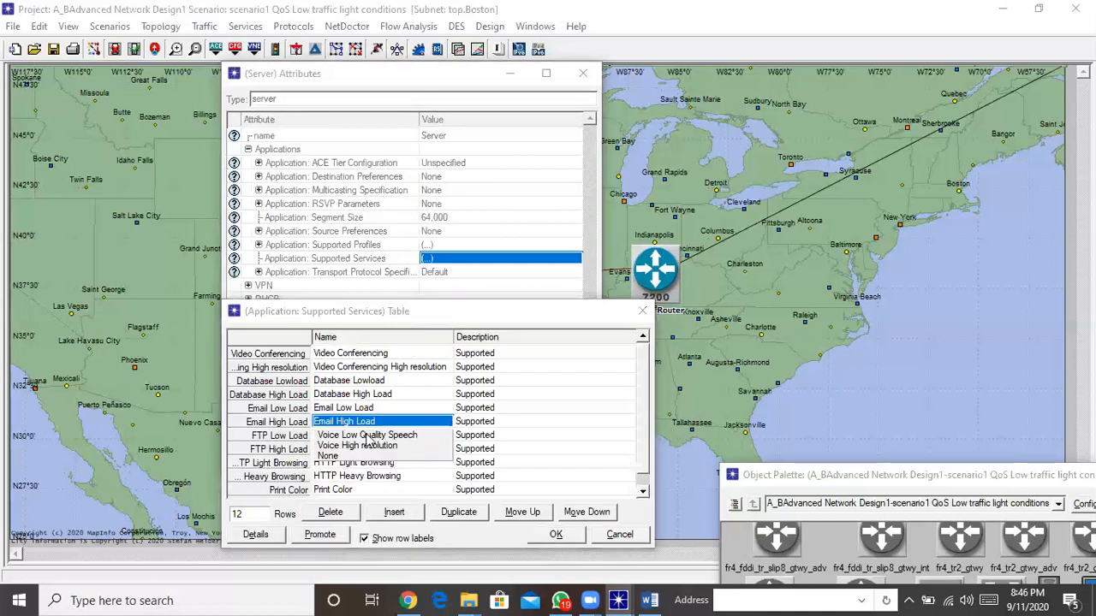
left_click(573, 376)
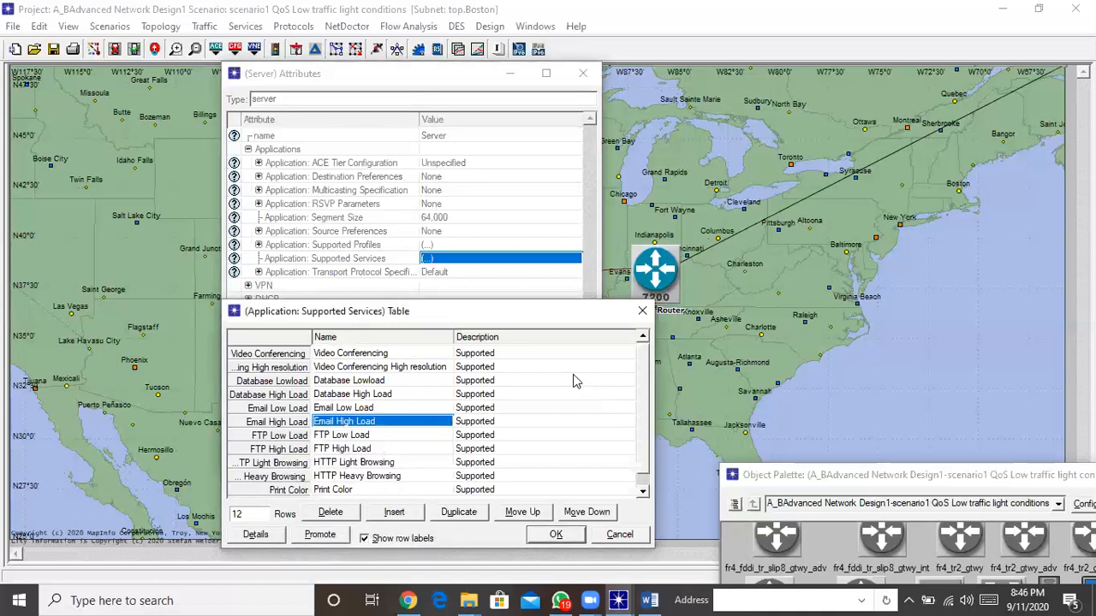
right_click(345, 439)
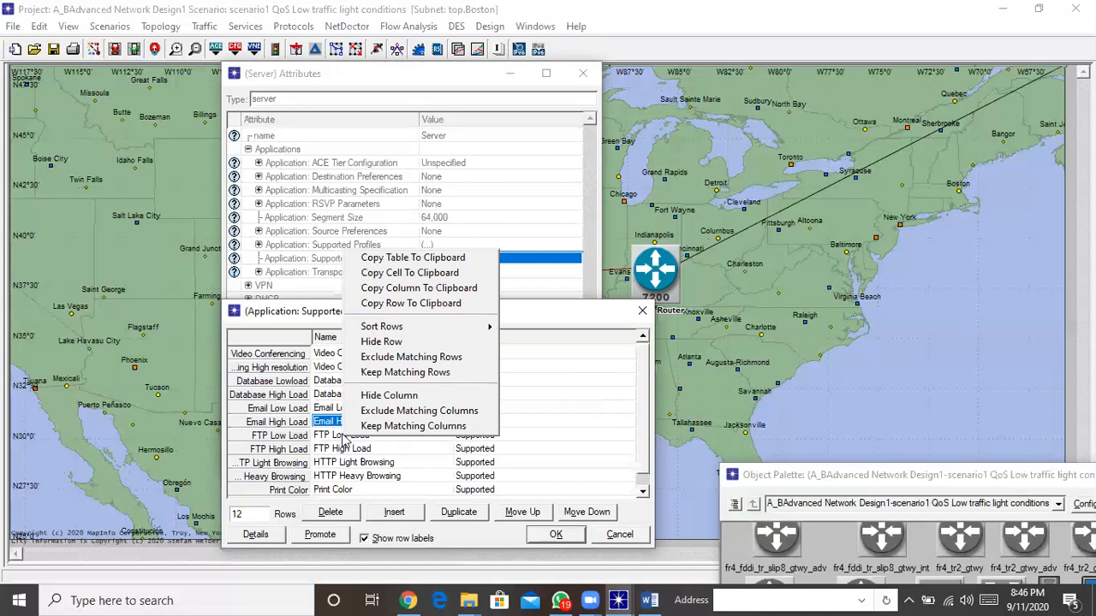
left_click(579, 453)
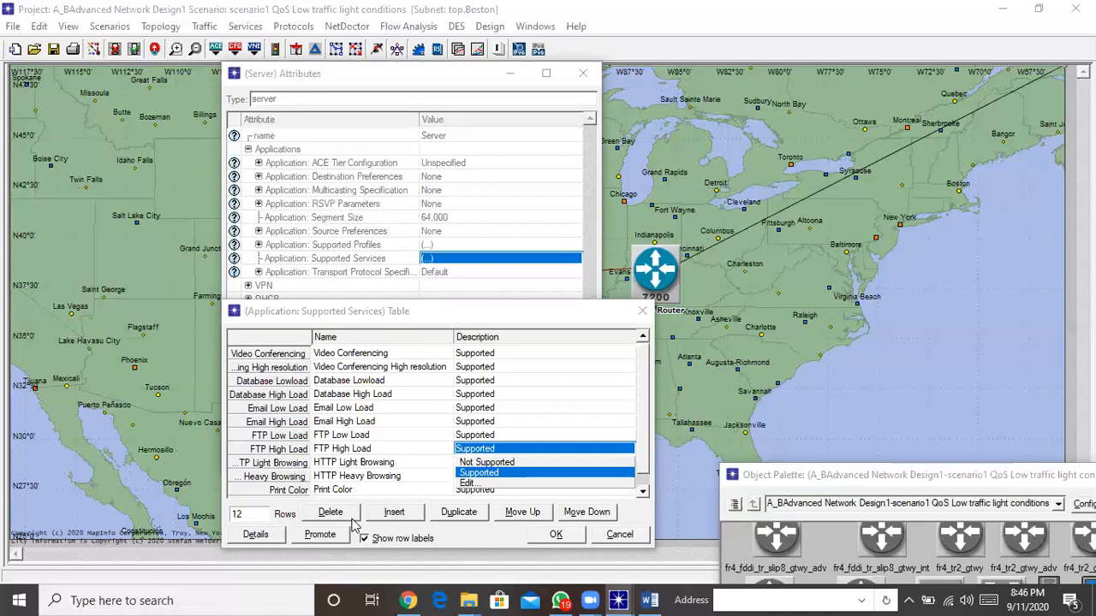
Step: Reduce the Server's supported services table to 8 rows
left_click(255, 519)
double_click(253, 519)
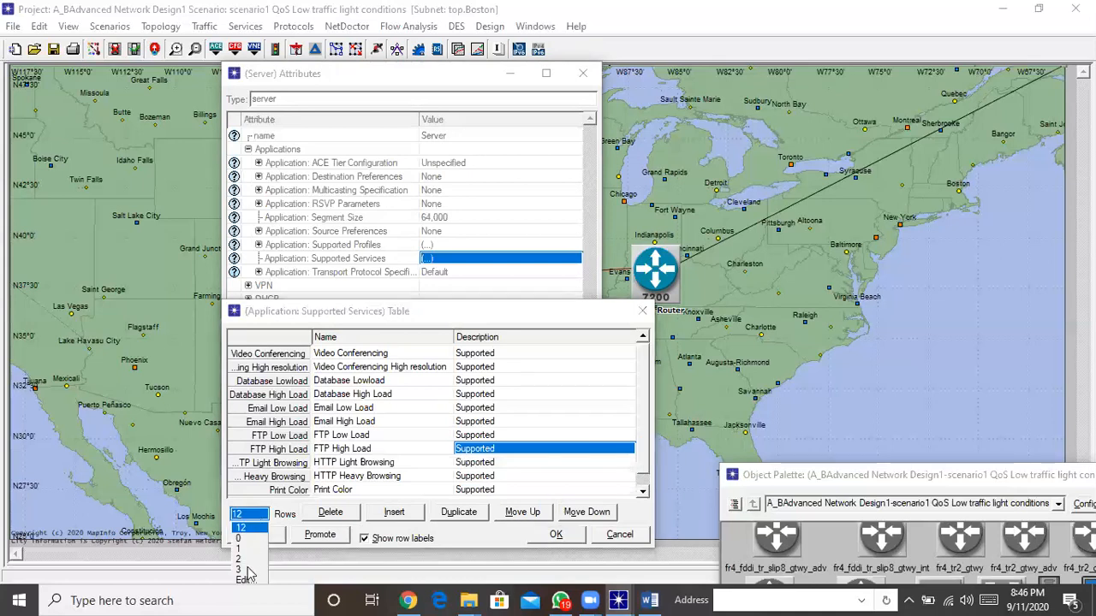
type("8")
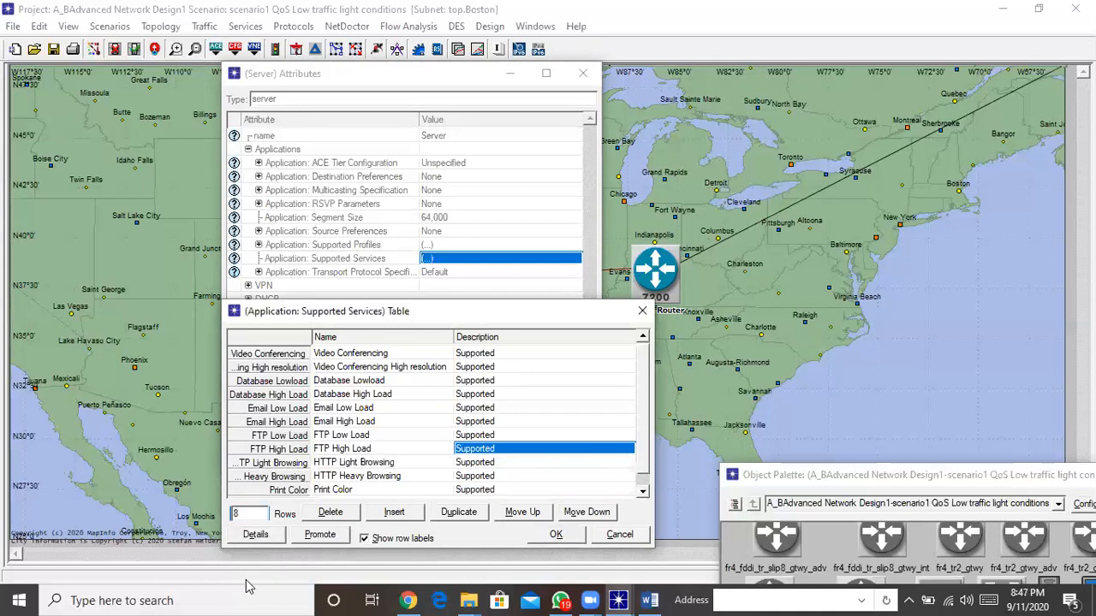
left_click(553, 421)
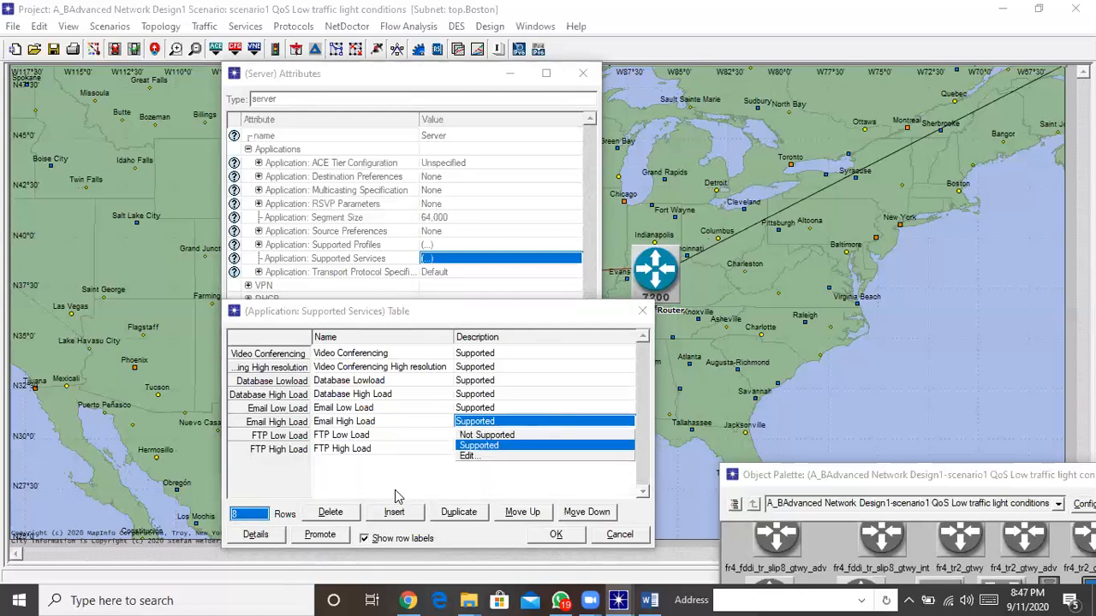
Step: Replace the Server's FTP Low Load service with Print B/W and FTP High Load with Print Color, and apply the attributes
left_click(329, 439)
left_click(328, 439)
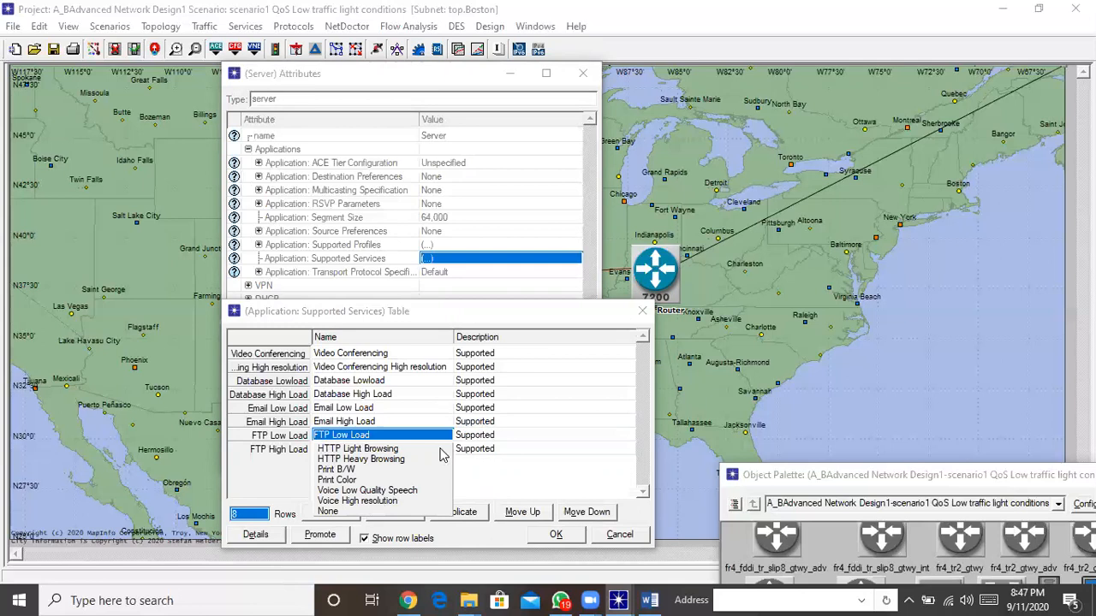
left_click(477, 389)
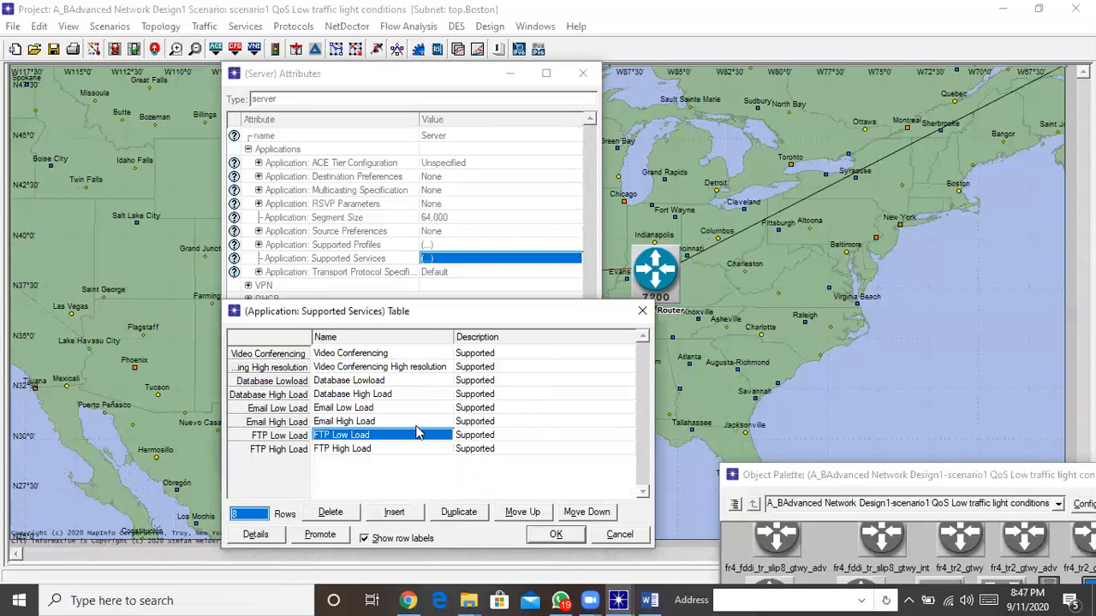
left_click(340, 437)
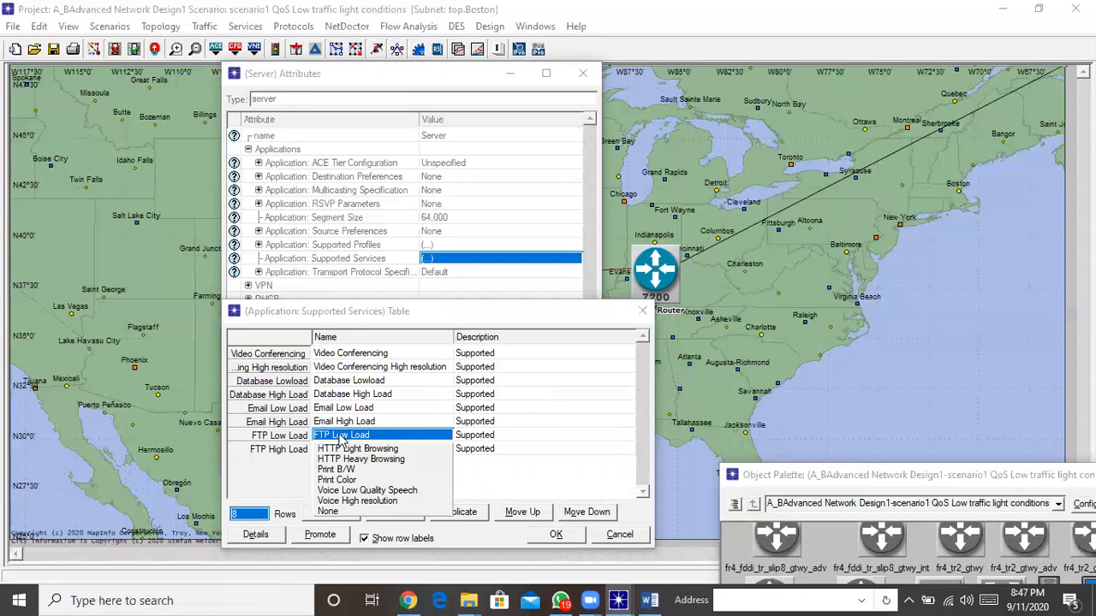
left_click(340, 469)
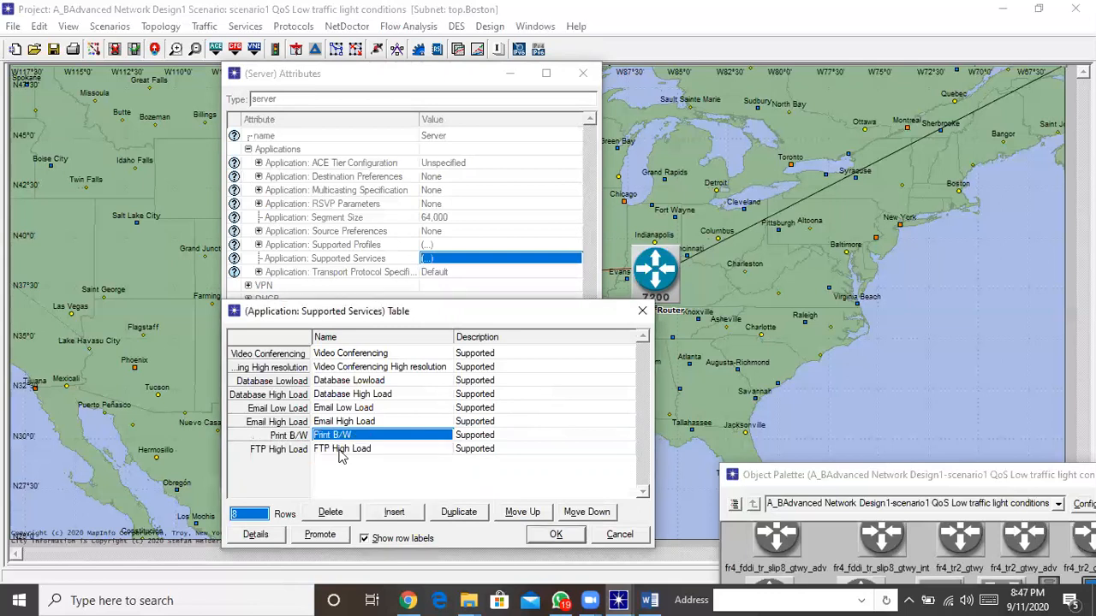
left_click(341, 448)
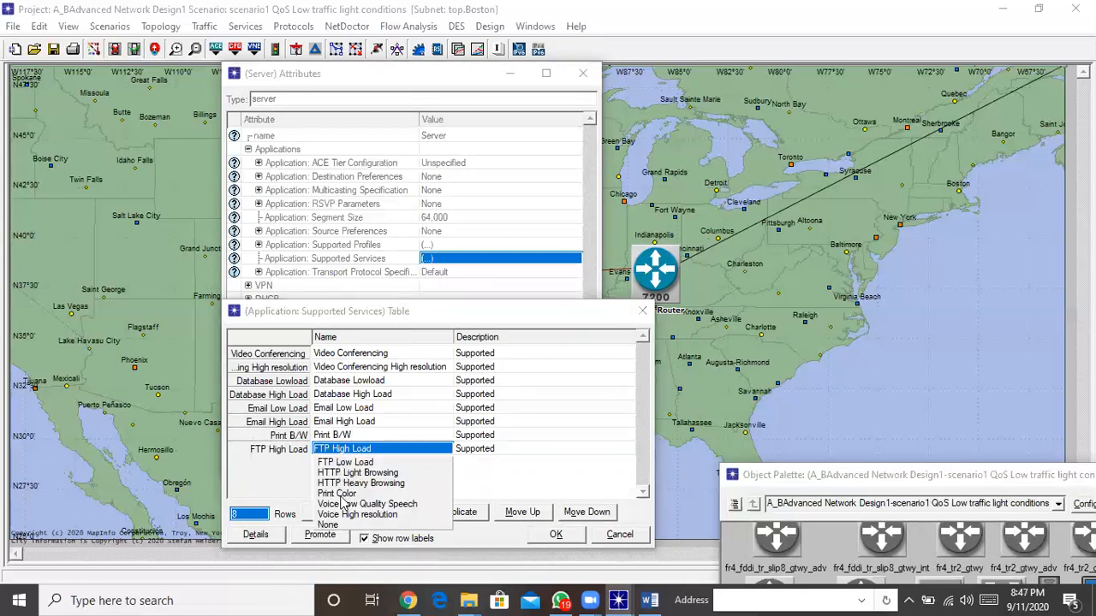
left_click(341, 494)
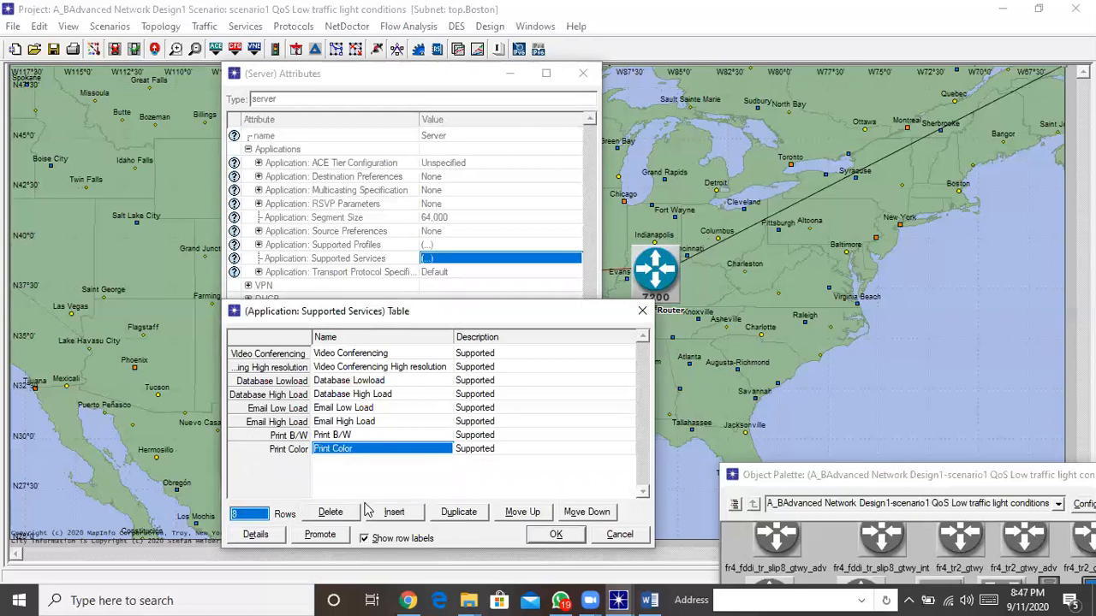
left_click(556, 534)
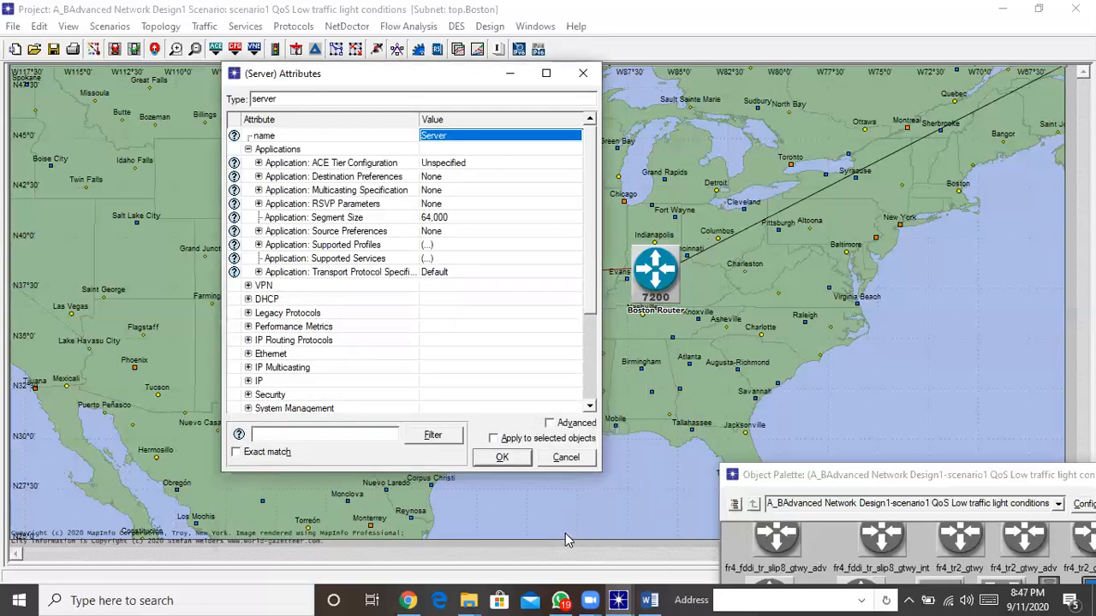
left_click(498, 457)
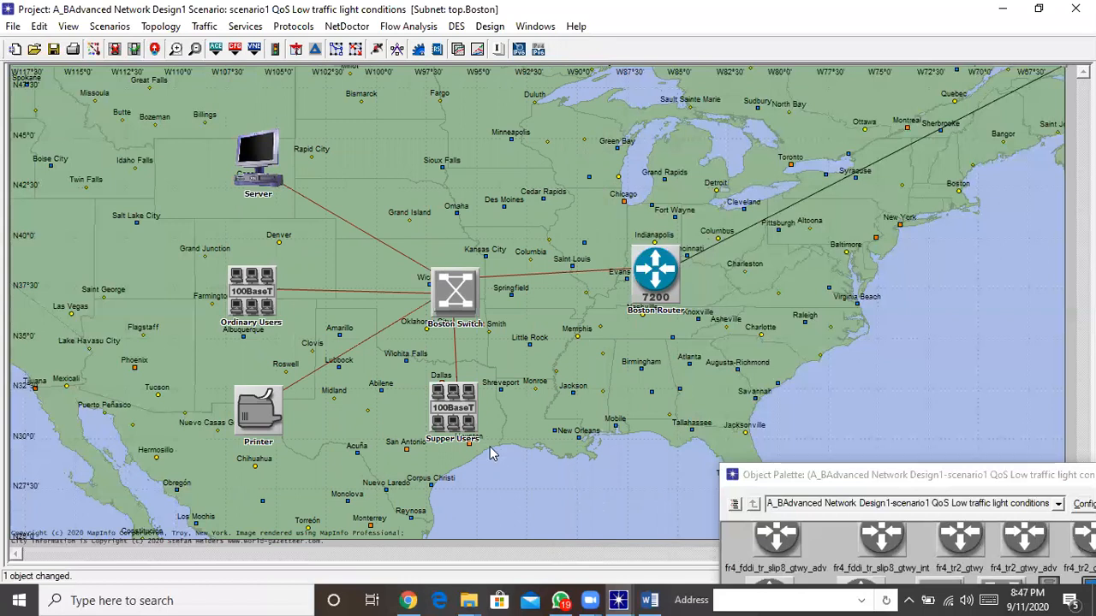
Step: In the Supper Users LAN's application attributes, add one supported profile row using the Boston profile
right_click(446, 412)
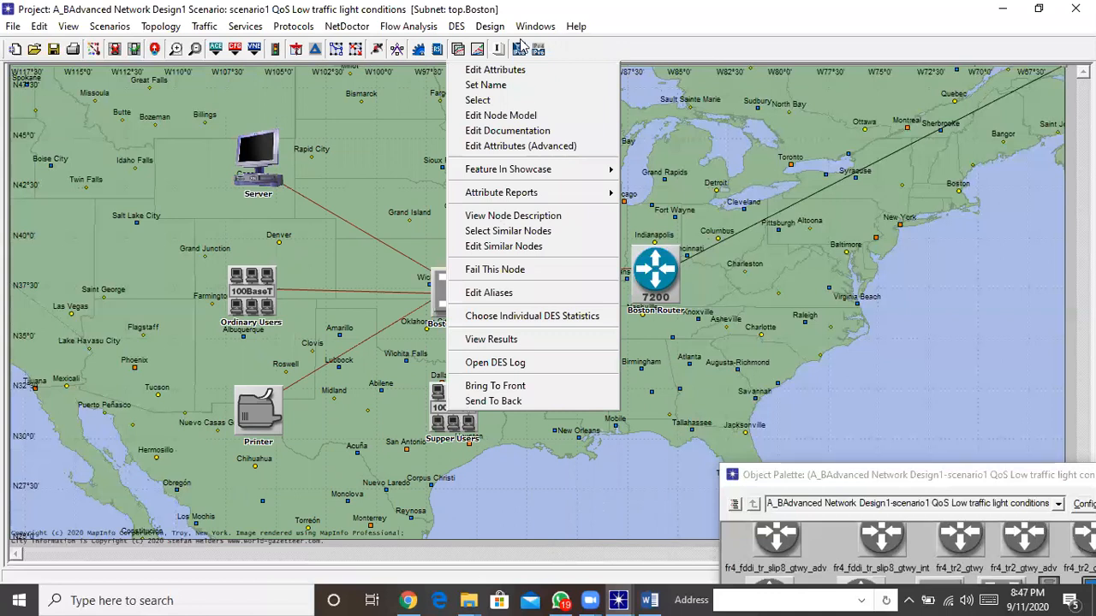
left_click(497, 70)
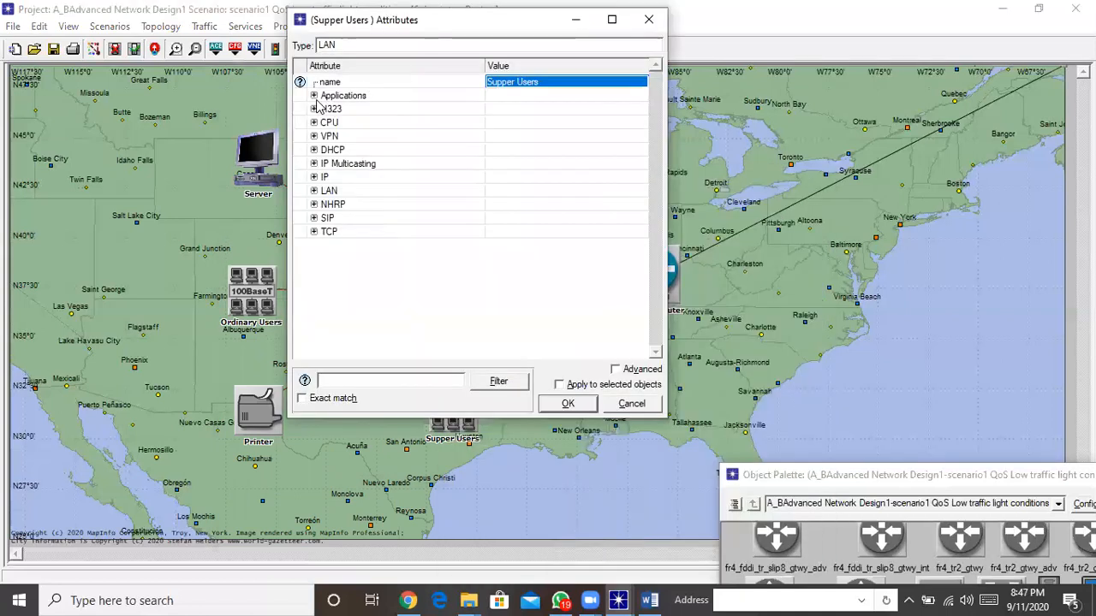
left_click(314, 96)
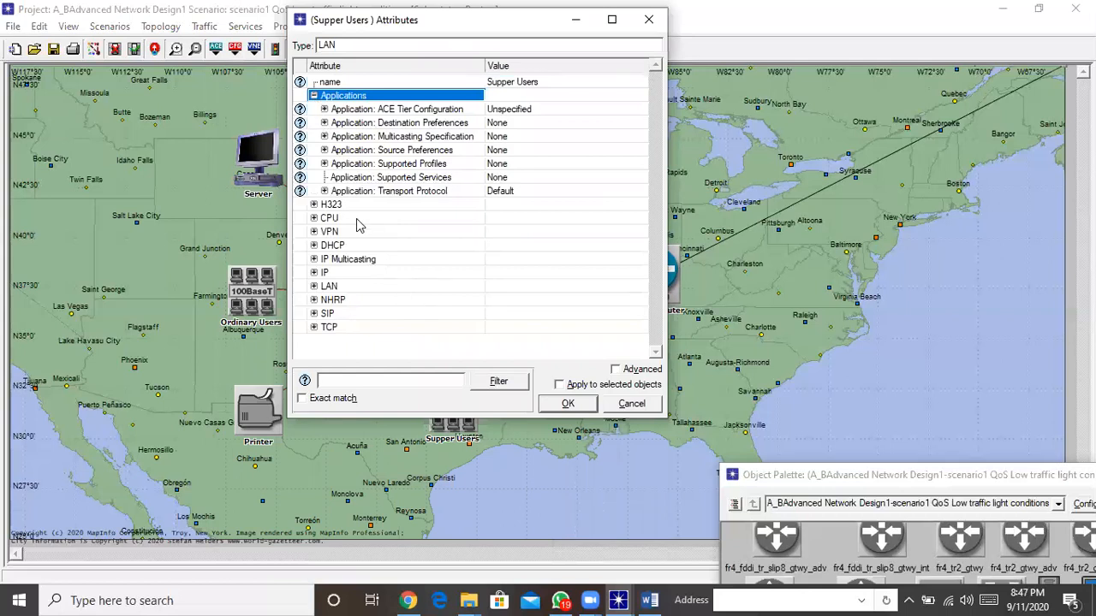
left_click(516, 170)
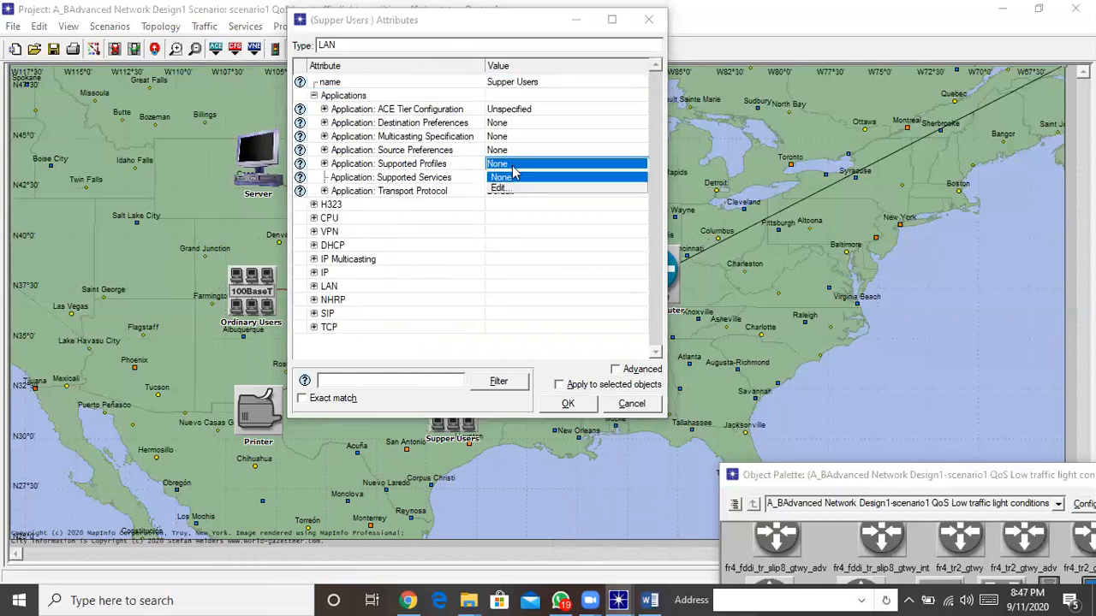
left_click(516, 193)
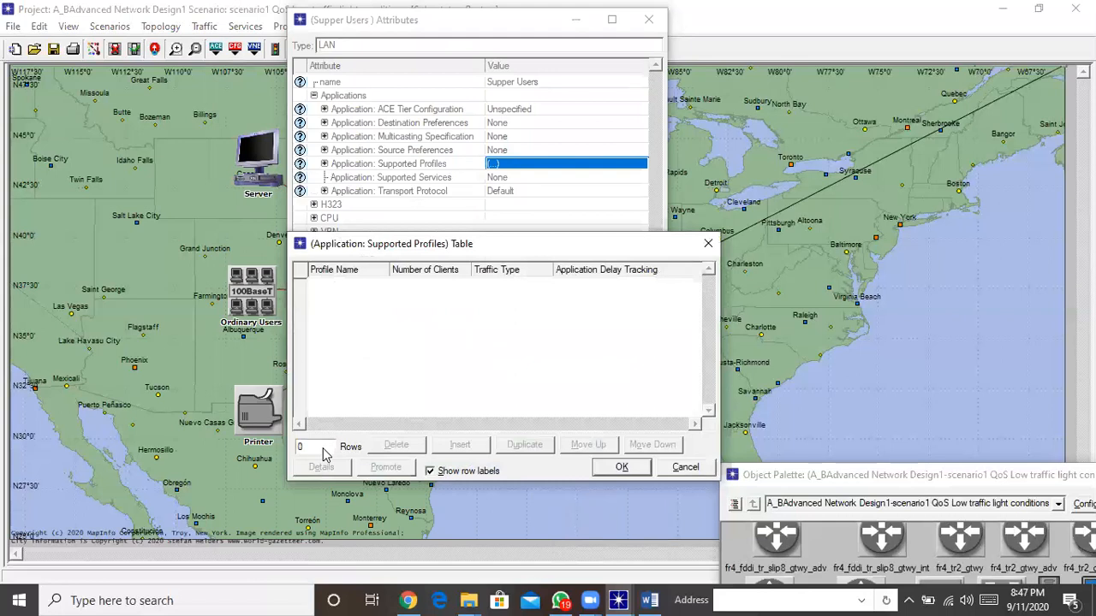
left_click(326, 448)
left_click(312, 477)
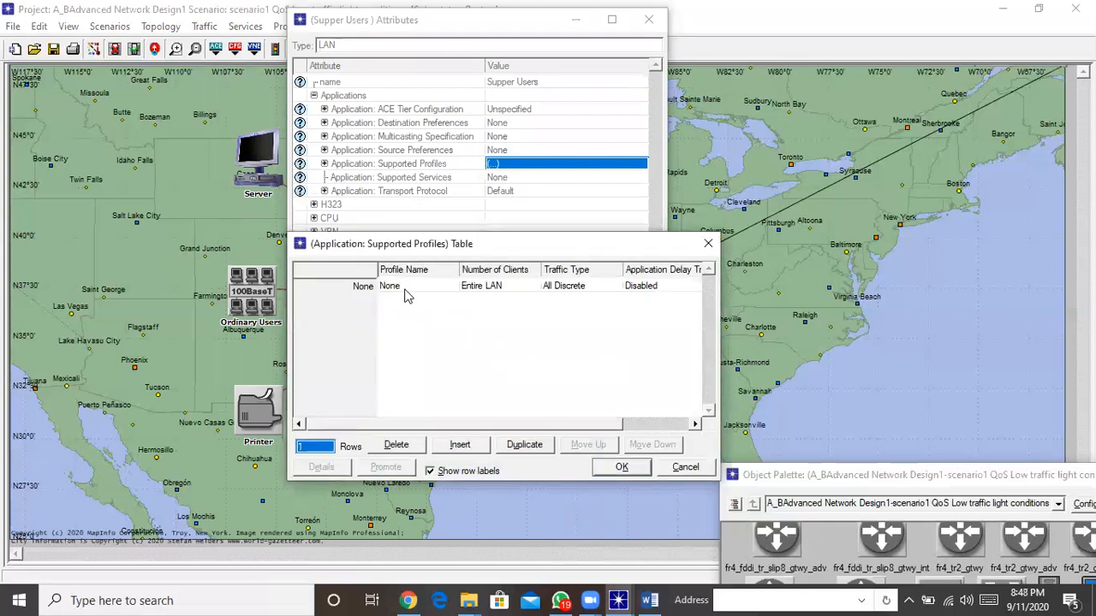
left_click(409, 287)
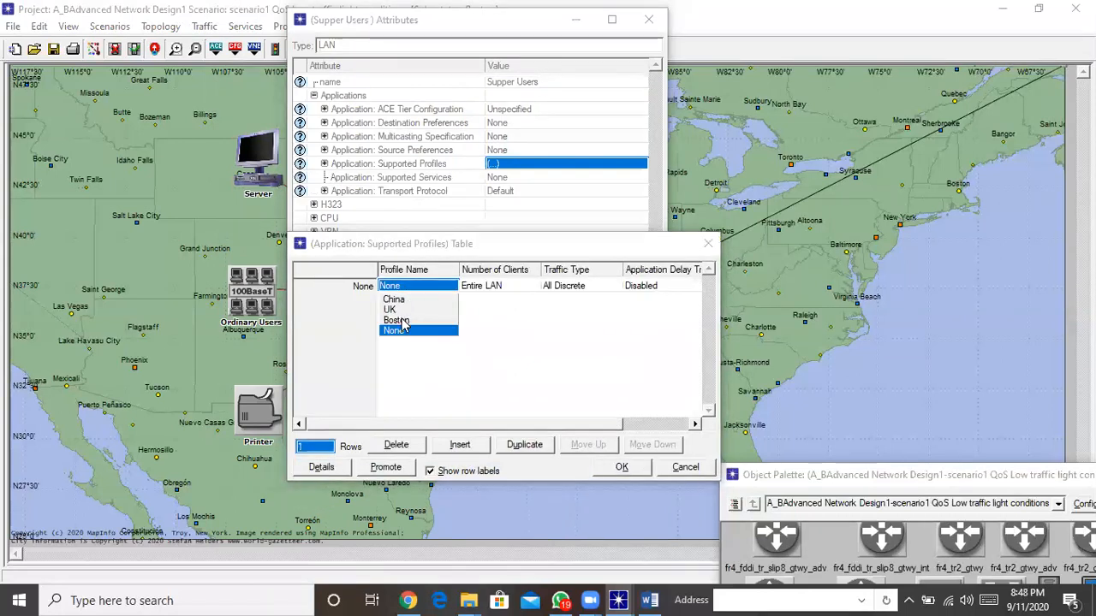
left_click(401, 320)
left_click(621, 468)
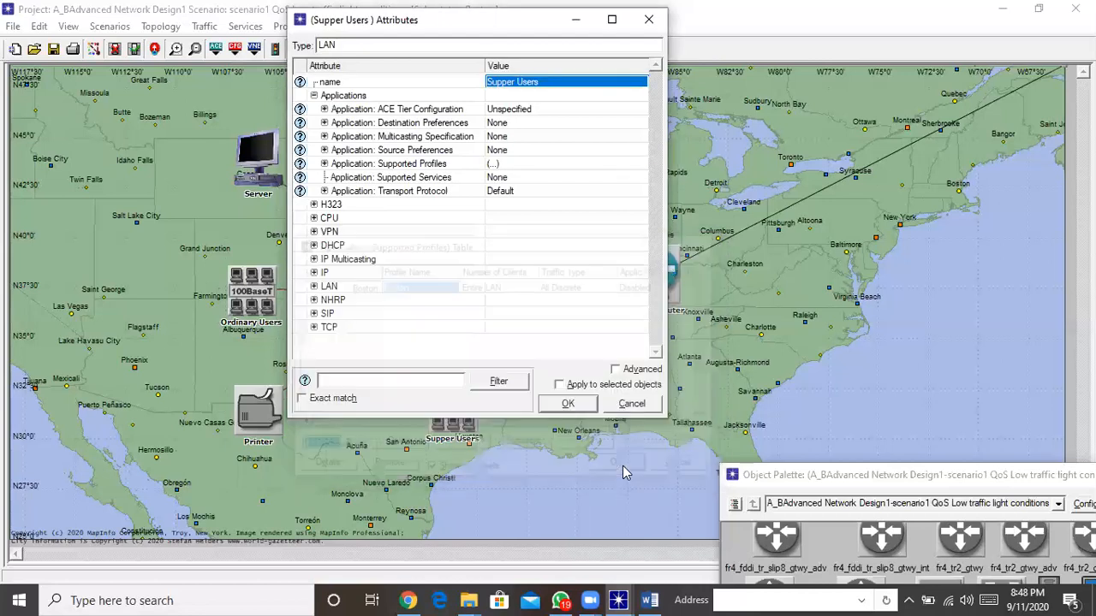
Step: Open the Supper Users LAN's application supported services table for editing and give it 6 rows
left_click(505, 178)
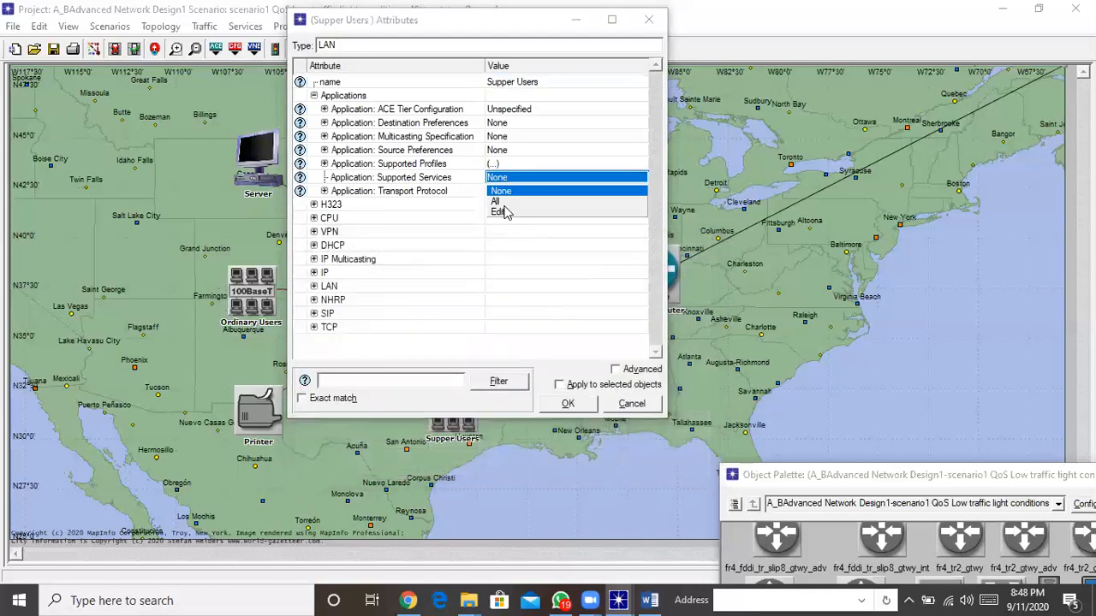
left_click(501, 212)
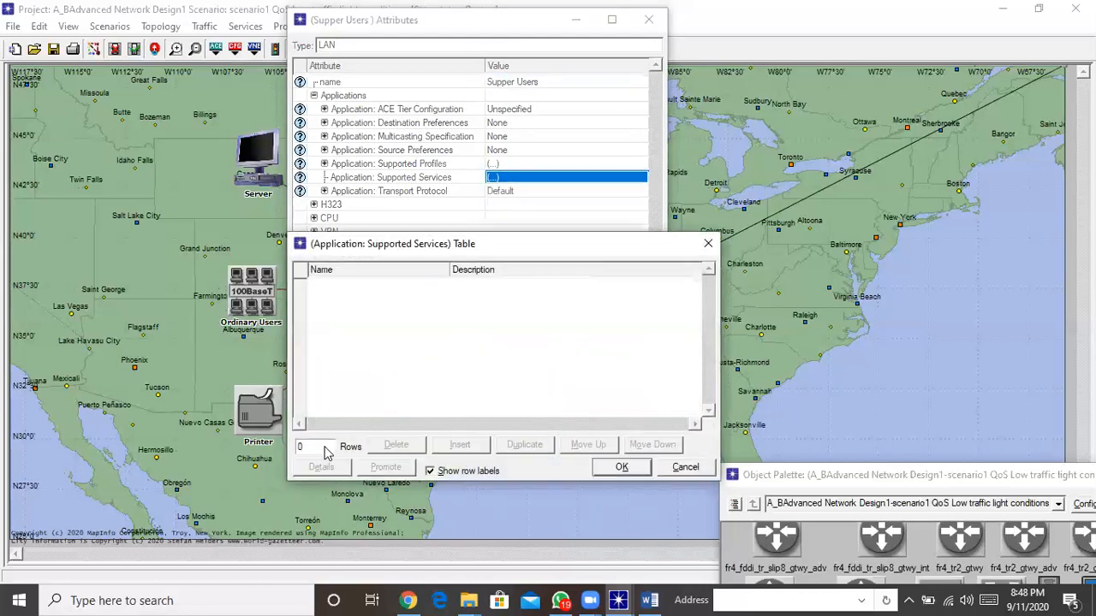
left_click(325, 450)
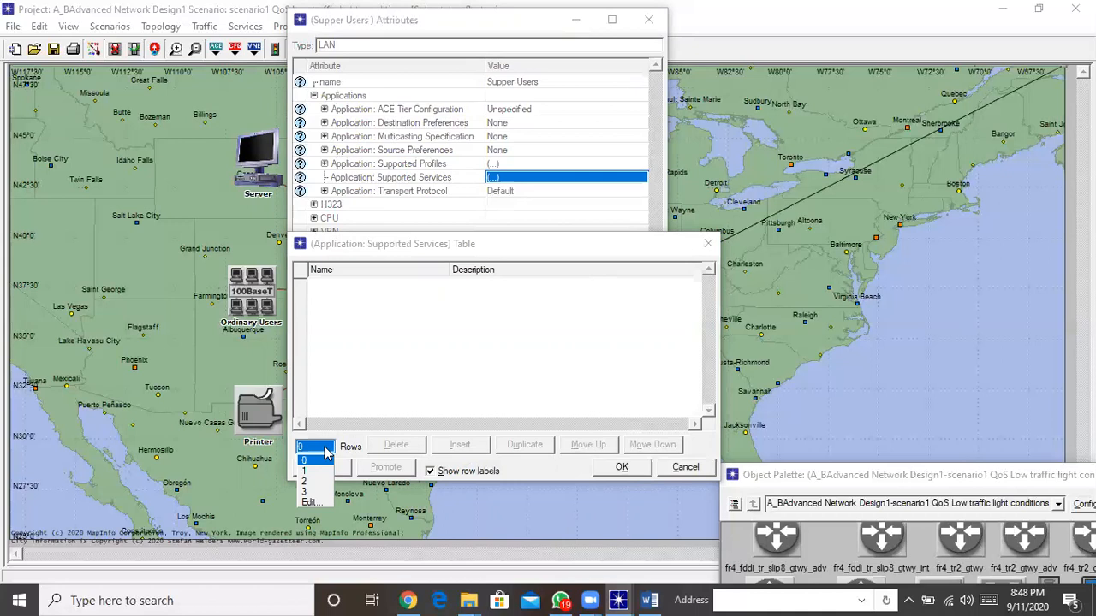
left_click(310, 504)
type("6")
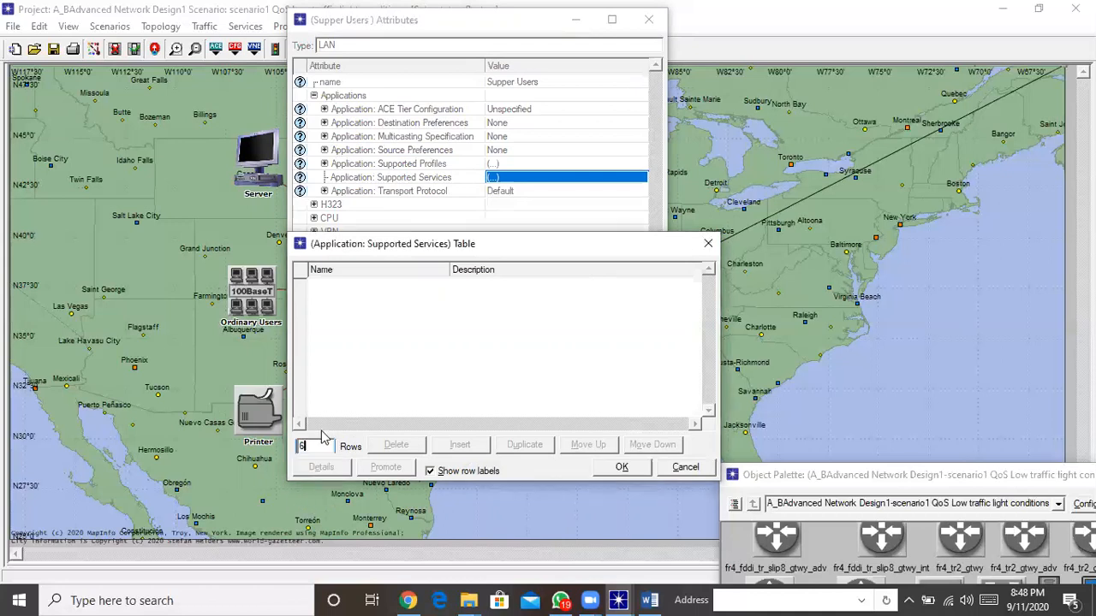
key("Return")
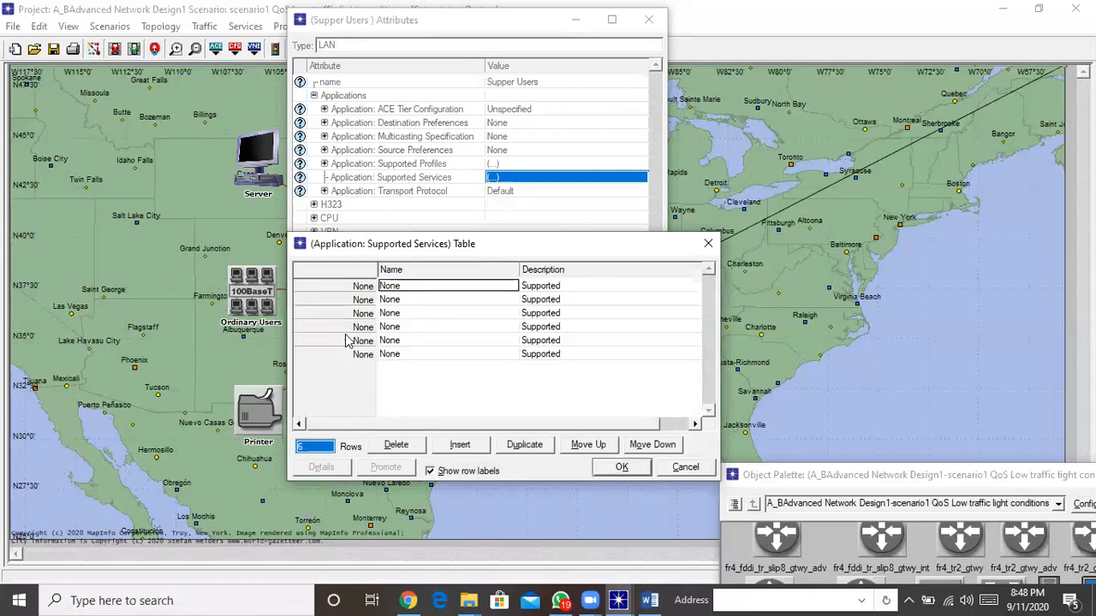
Step: Set the first three supported services of Supper Users to Database Lowload, Email Low Load and FTP Low Load
left_click(416, 287)
left_click(420, 300)
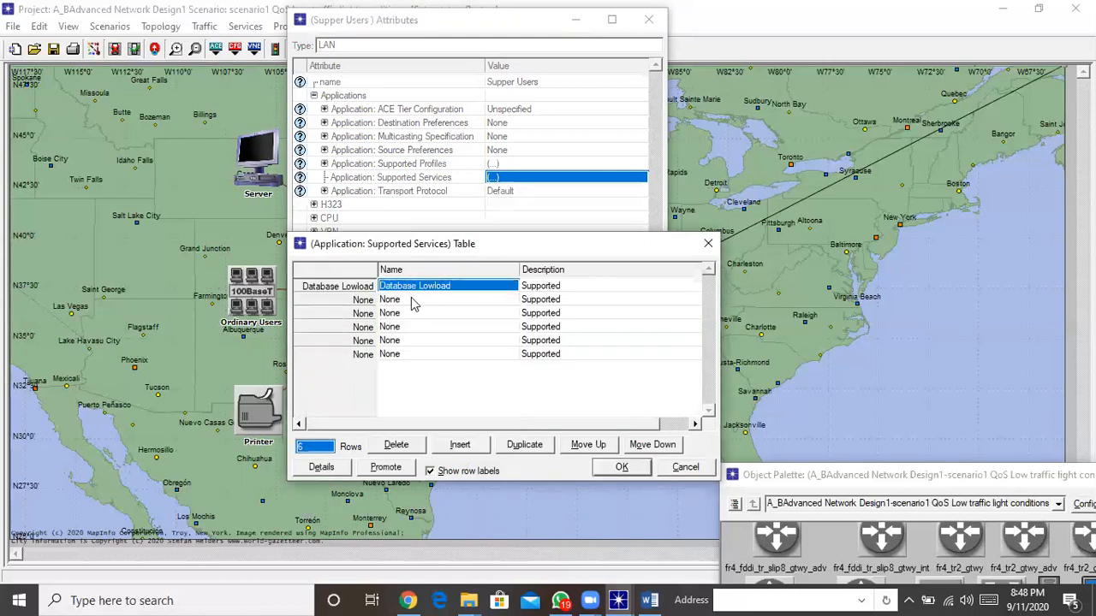
left_click(413, 300)
left_click(420, 325)
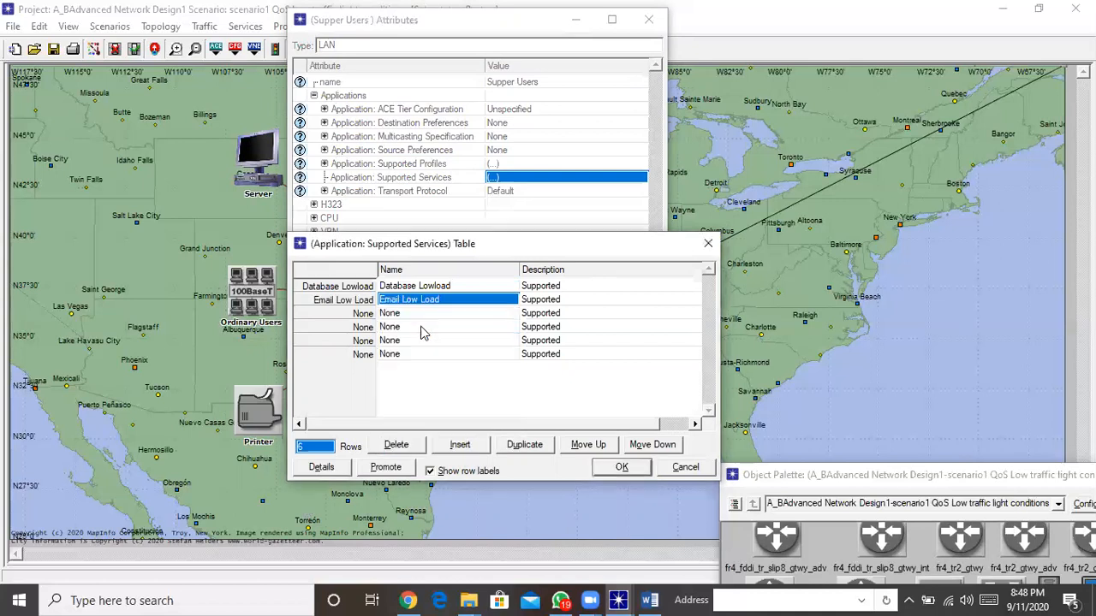
left_click(410, 315)
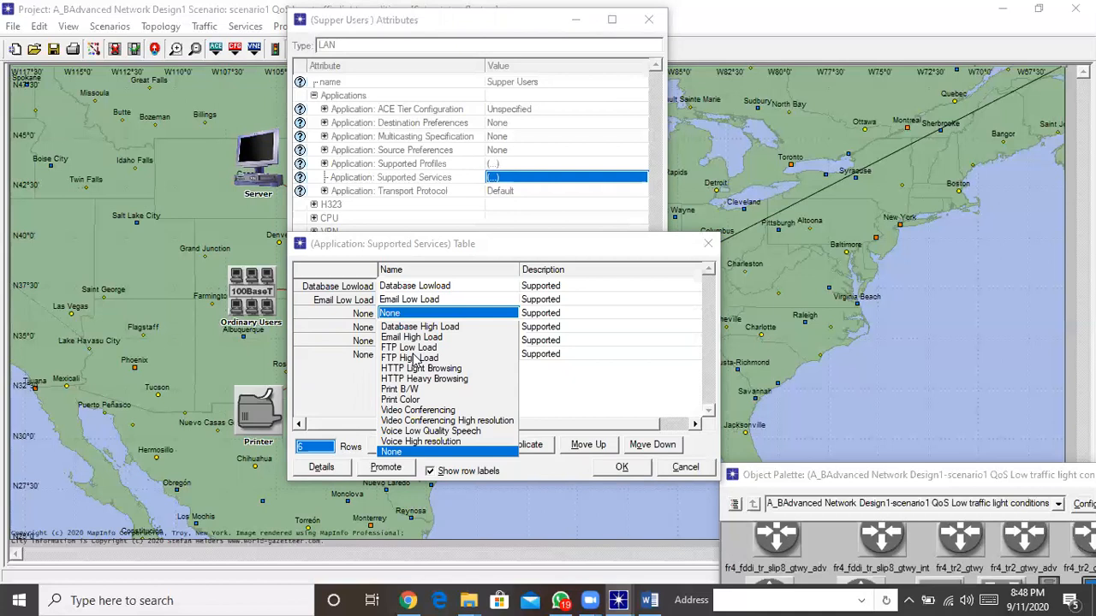
left_click(409, 348)
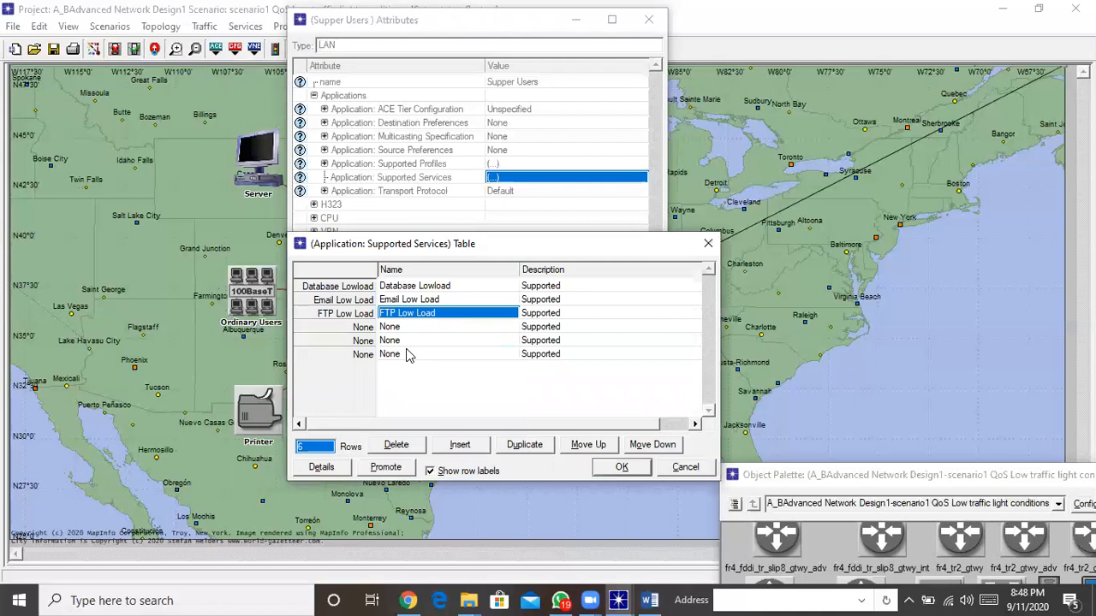
Step: Set the remaining Supper Users services to HTTP Light Browsing, Print Color and Video Conferencing High resolution, and apply the attributes
left_click(399, 327)
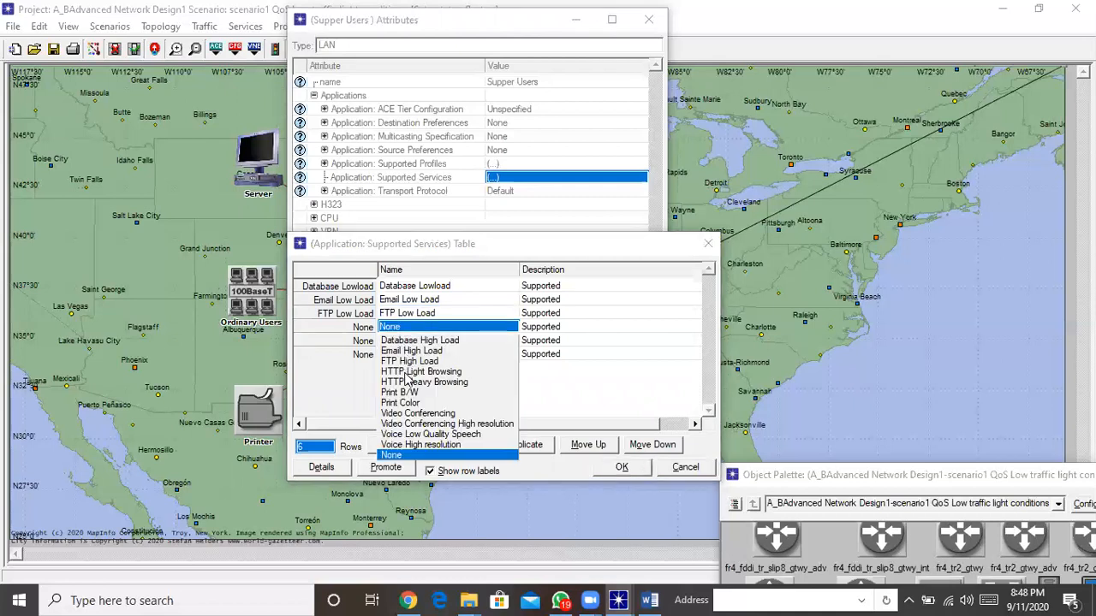
left_click(406, 372)
left_click(400, 341)
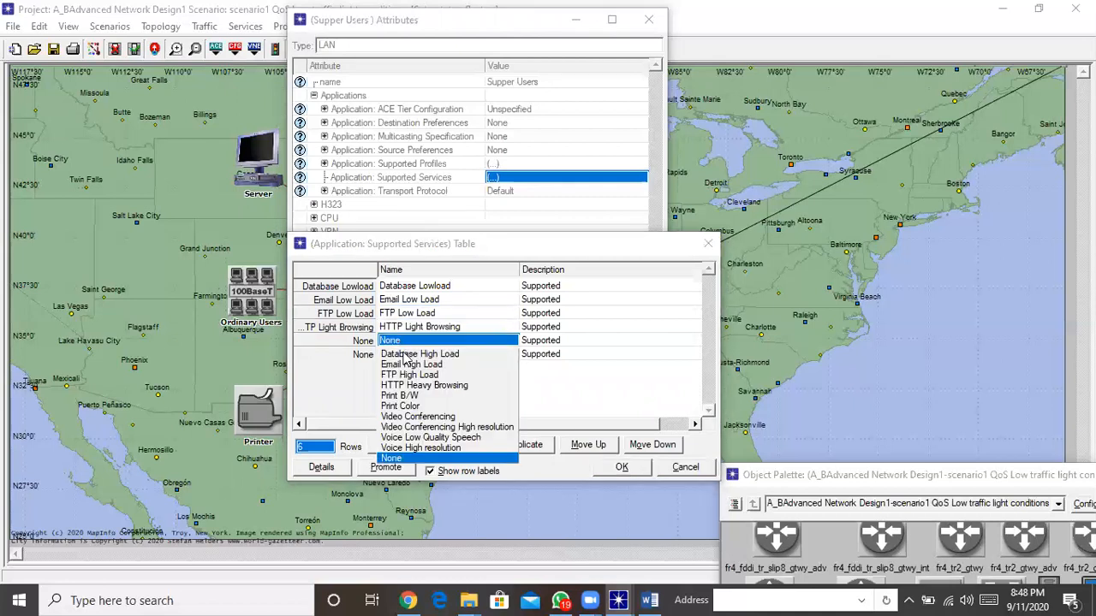
left_click(407, 406)
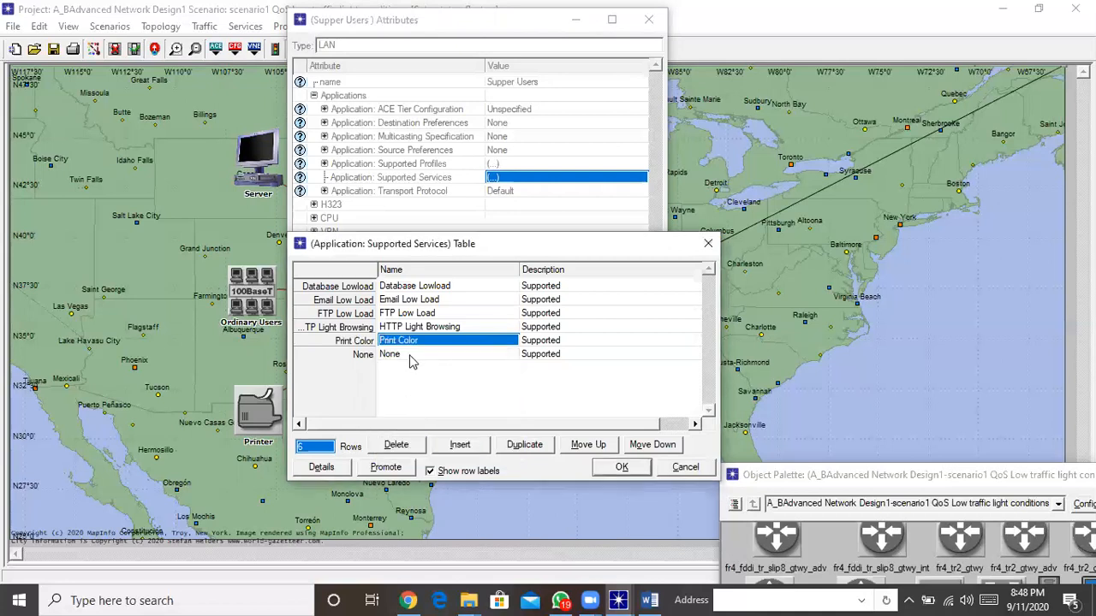
left_click(409, 357)
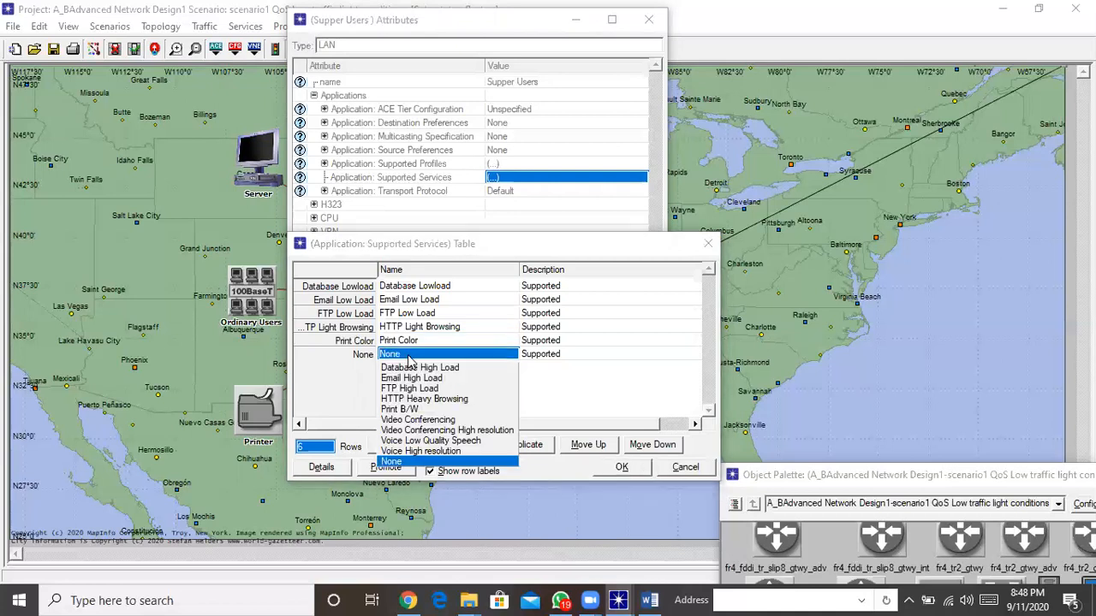
left_click(426, 431)
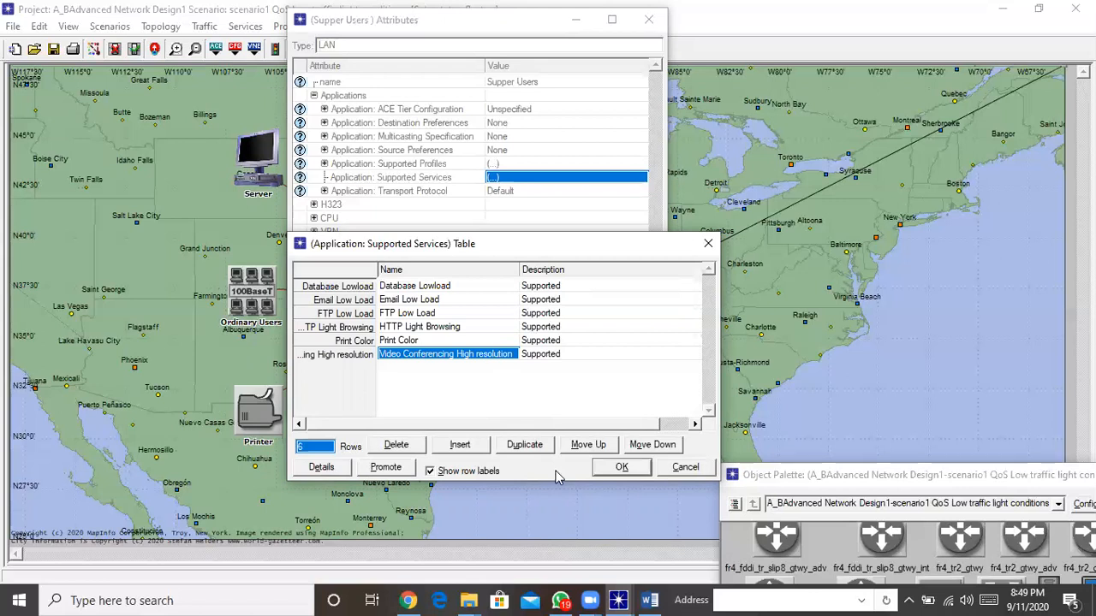
left_click(622, 466)
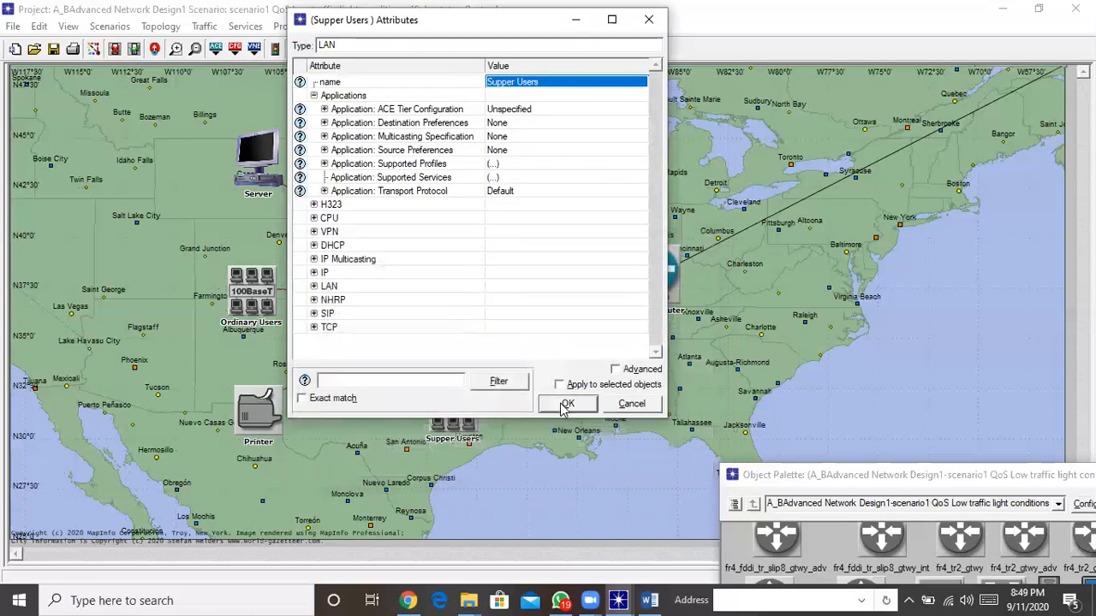
left_click(565, 404)
Step: Open the Ordinary Users LAN's application supported services table for editing
right_click(254, 295)
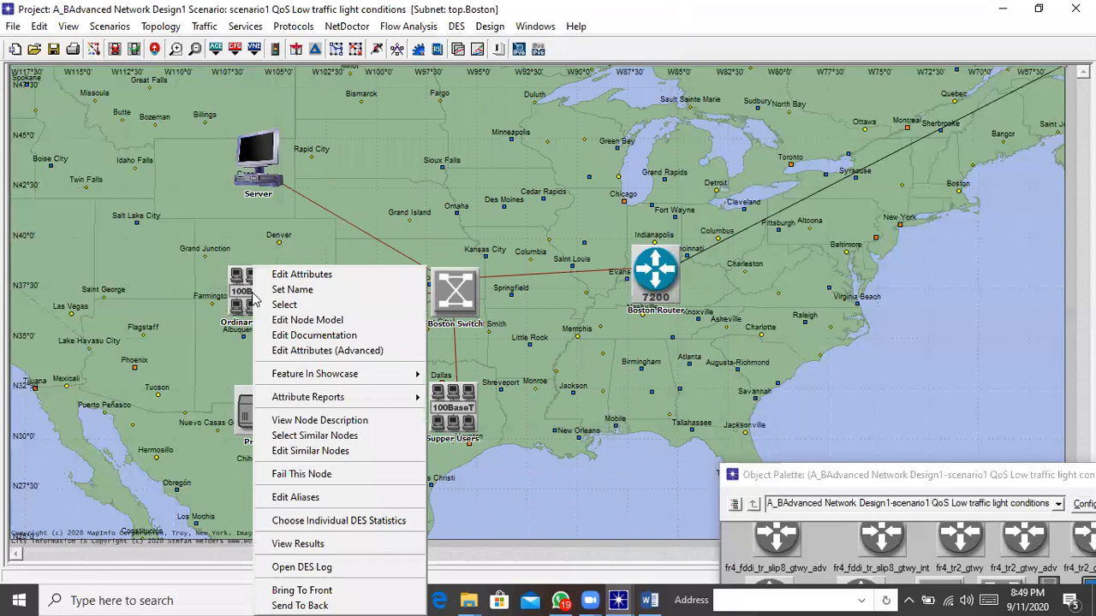
left_click(317, 275)
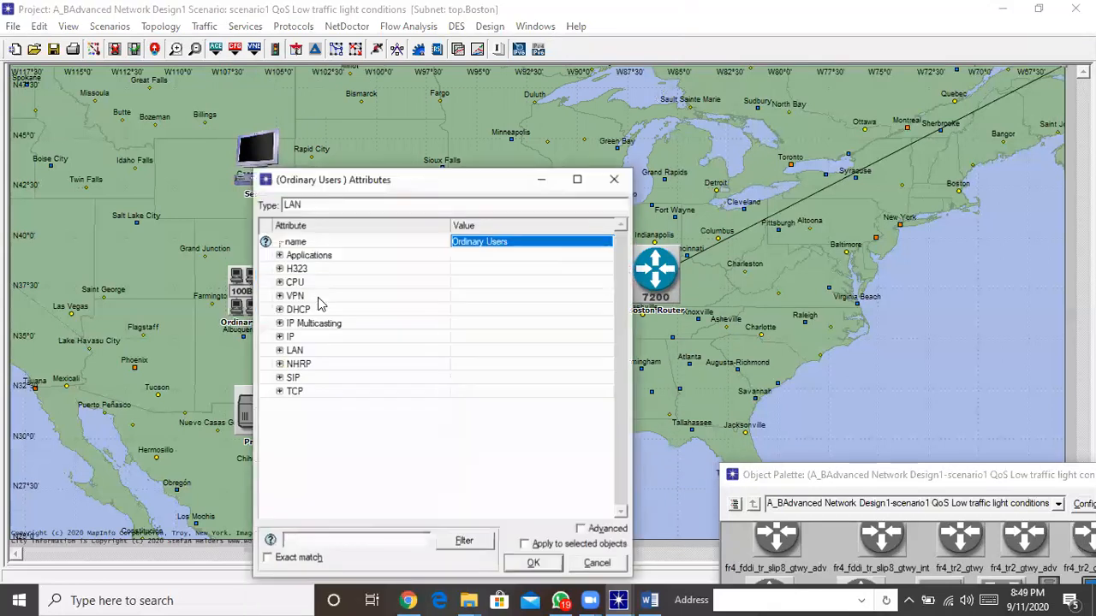
left_click(280, 255)
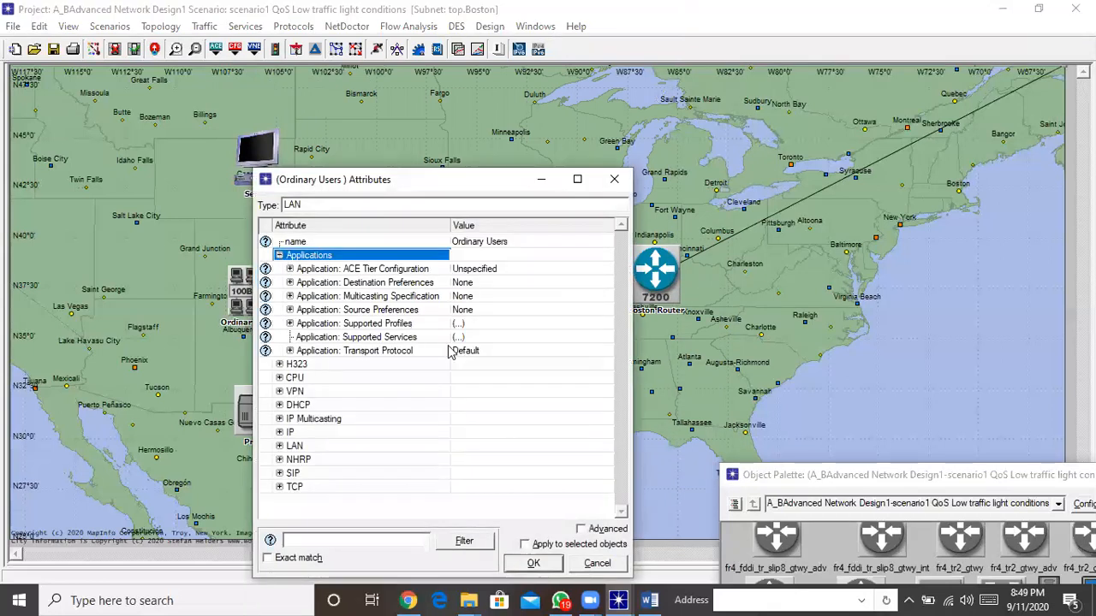
left_click(461, 340)
left_click(488, 385)
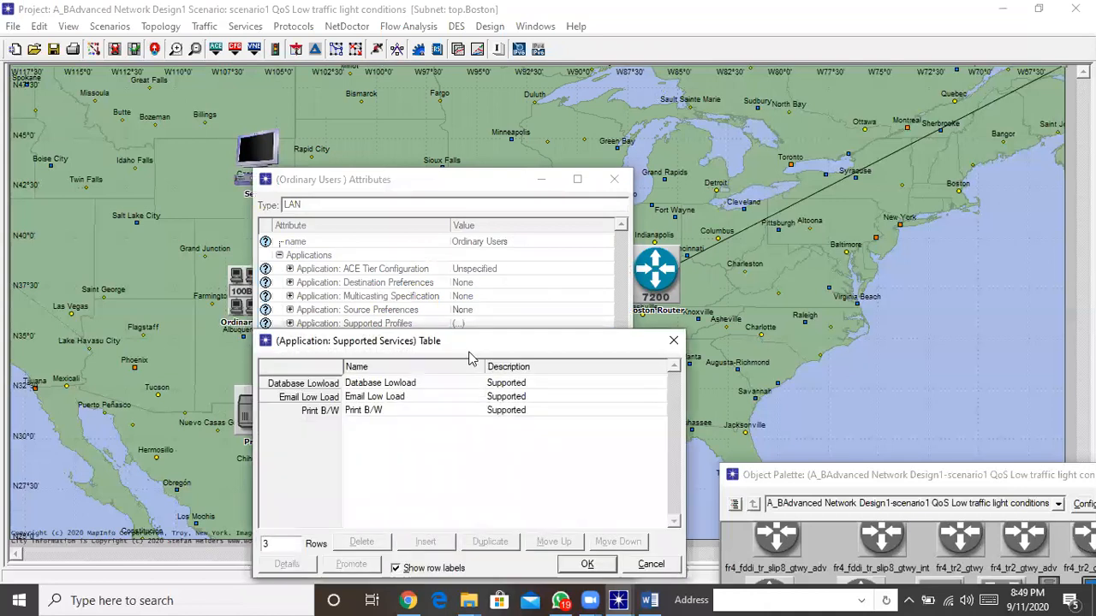
left_click(475, 187)
left_click_drag(476, 186, 469, 94)
left_click(464, 251)
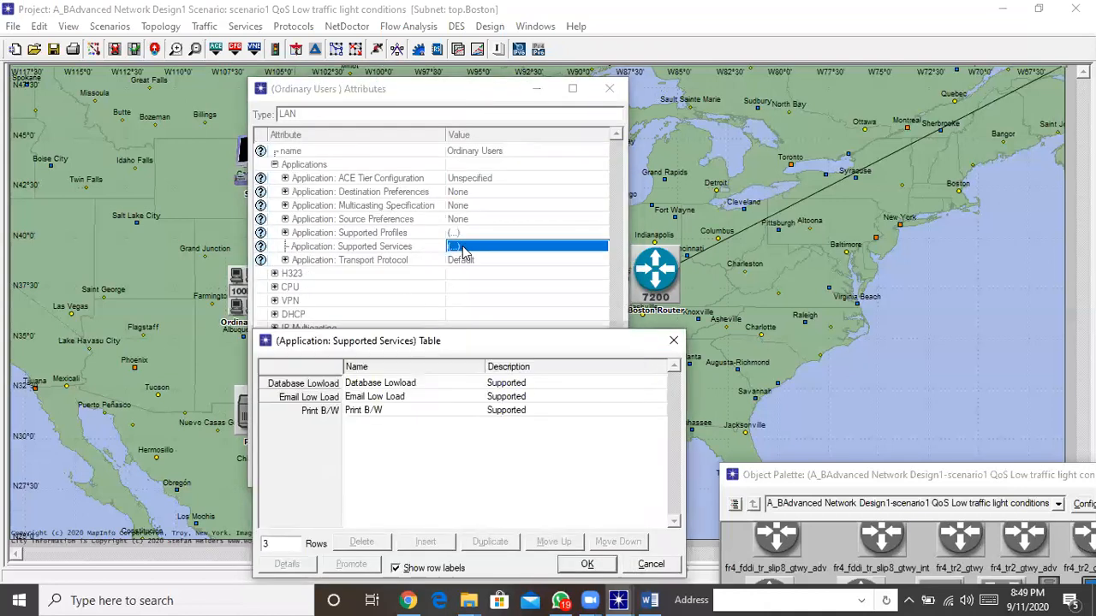
Step: Extend the Ordinary Users supported services table to 5 rows
left_click(282, 544)
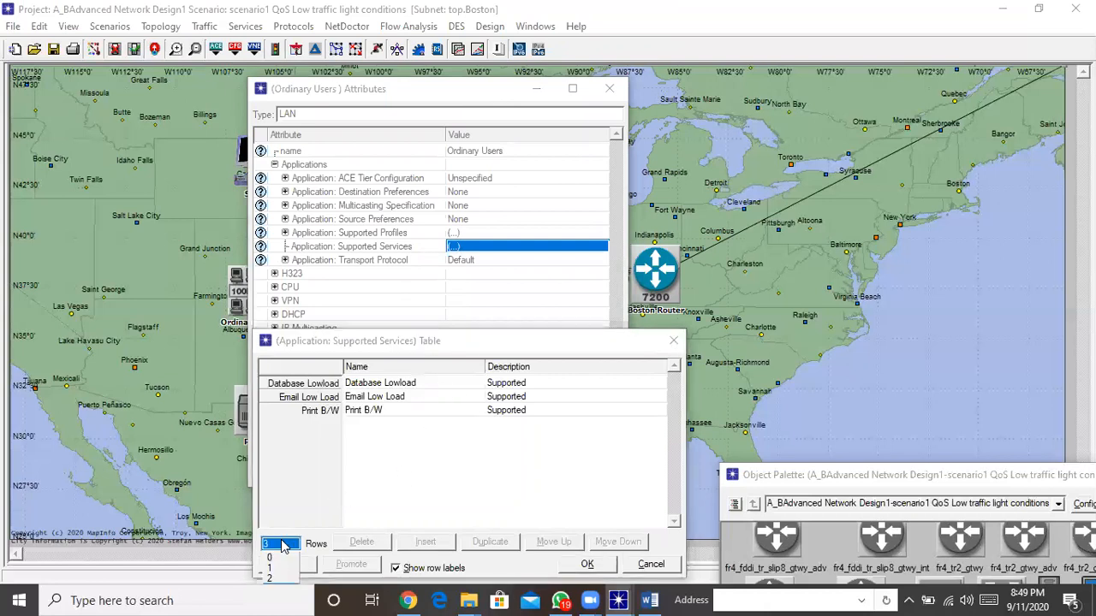
left_click(482, 349)
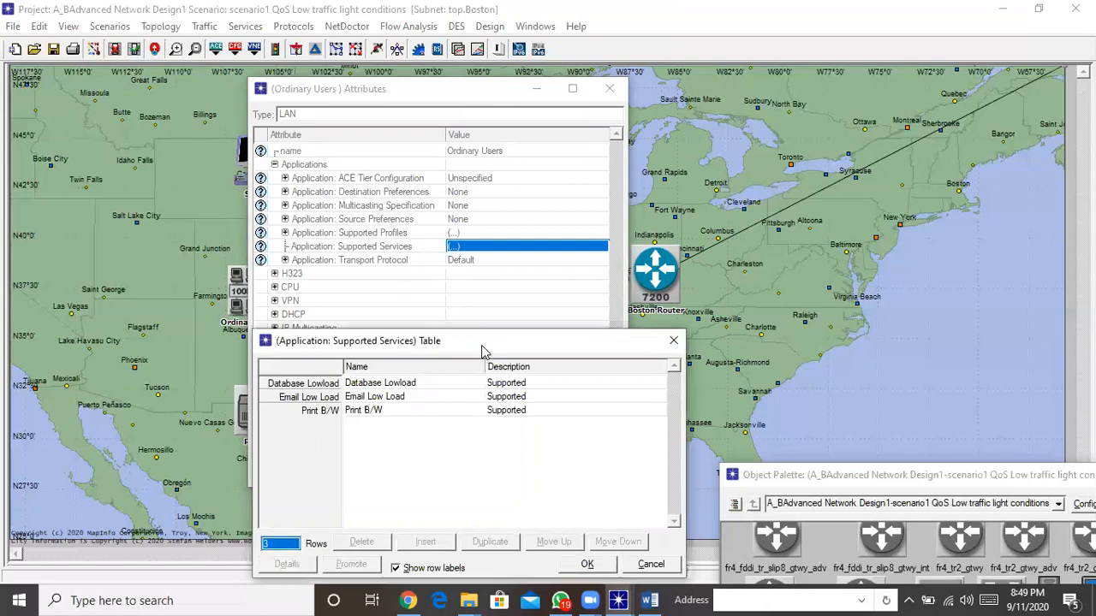
left_click_drag(482, 349, 492, 211)
left_click(302, 406)
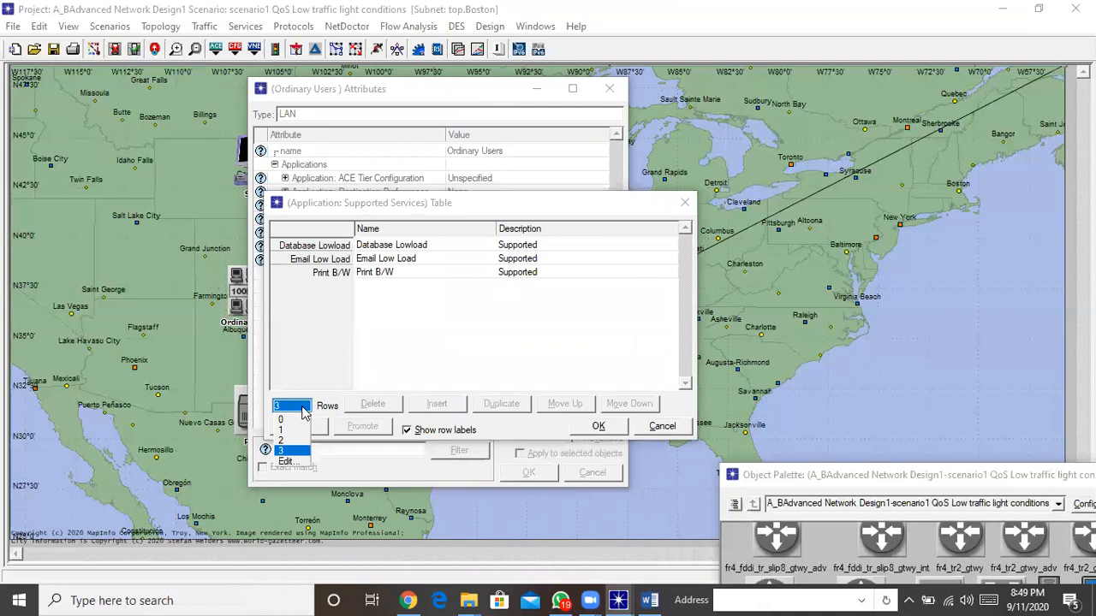
left_click(288, 460)
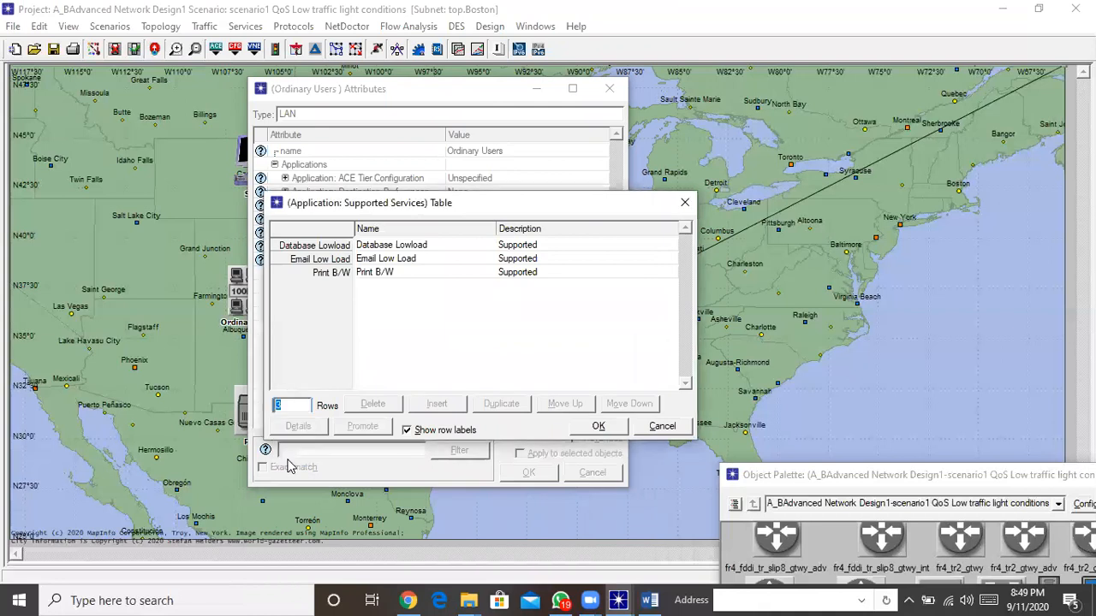
left_click(382, 303)
Step: Set the two new Ordinary Users services to FTP Low Load and HTTP Light Browsing, and apply the attributes
left_click(374, 290)
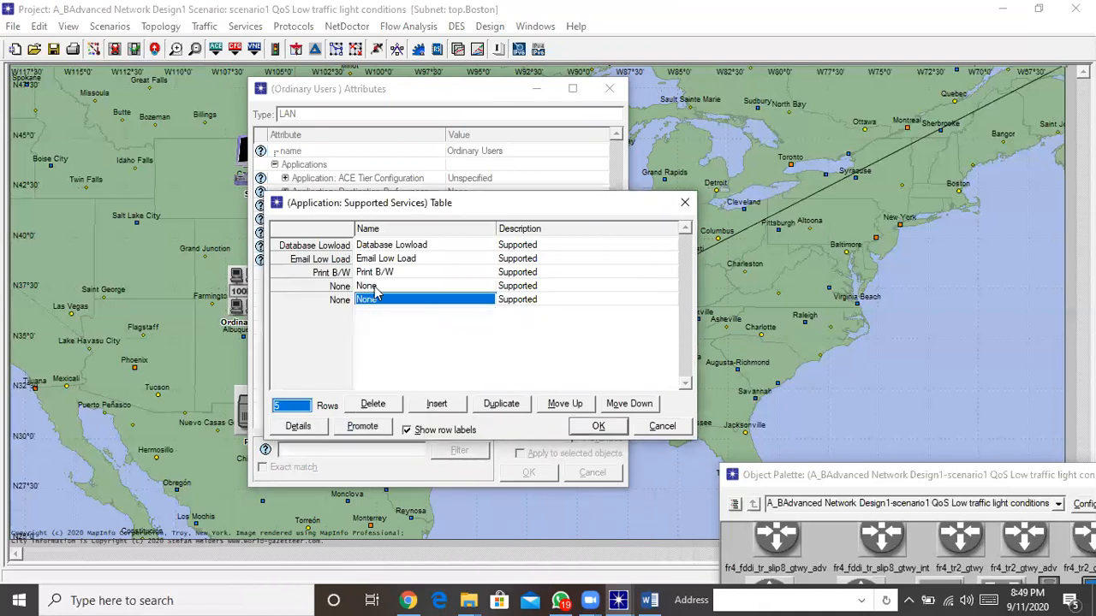
left_click(375, 288)
left_click(384, 321)
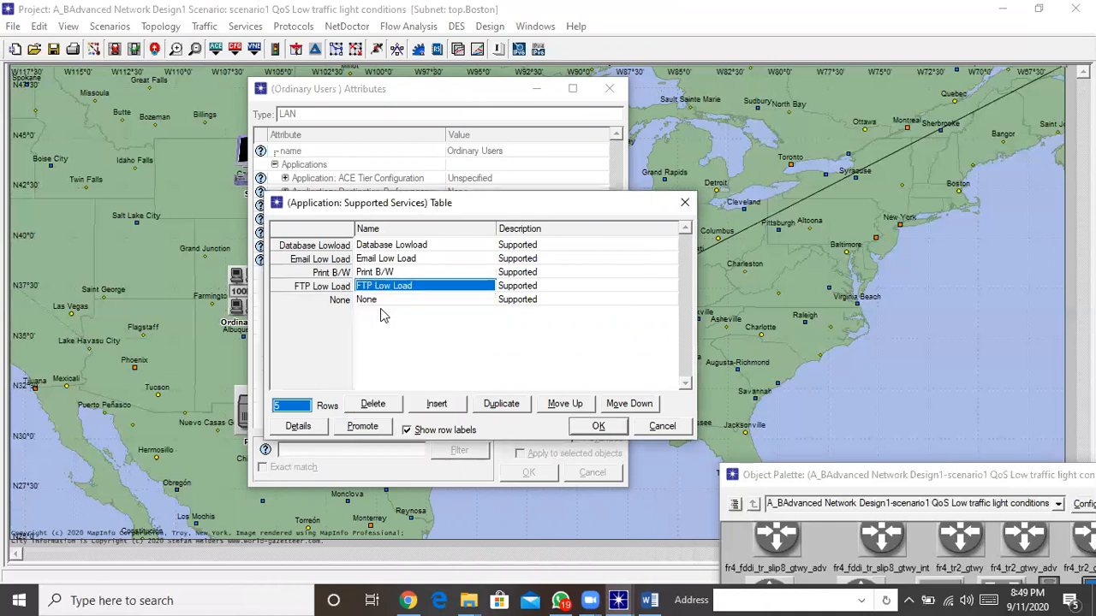
left_click(376, 300)
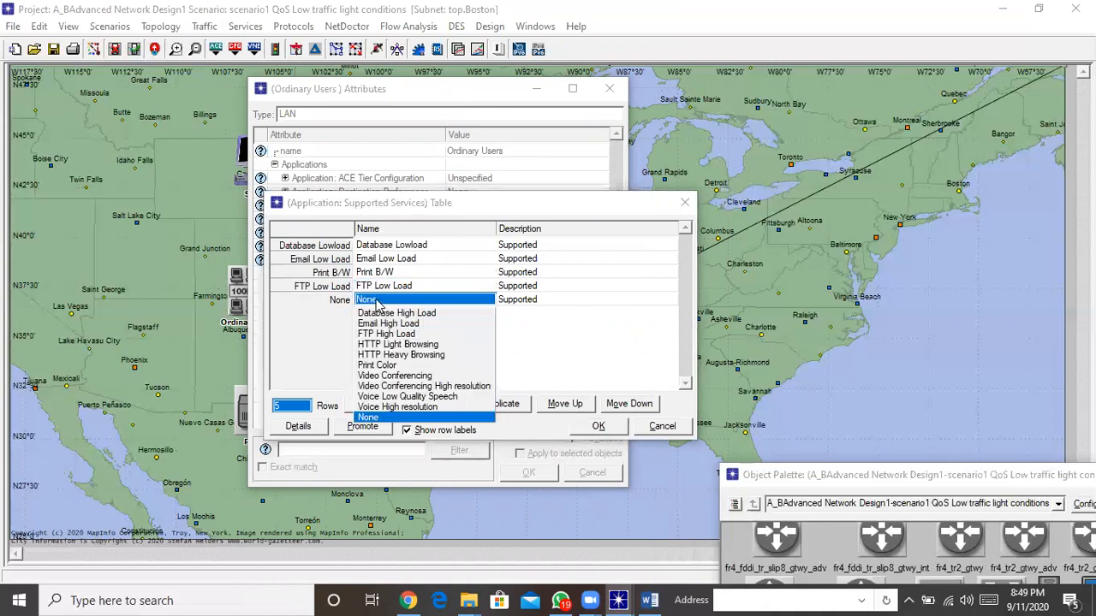
left_click(393, 345)
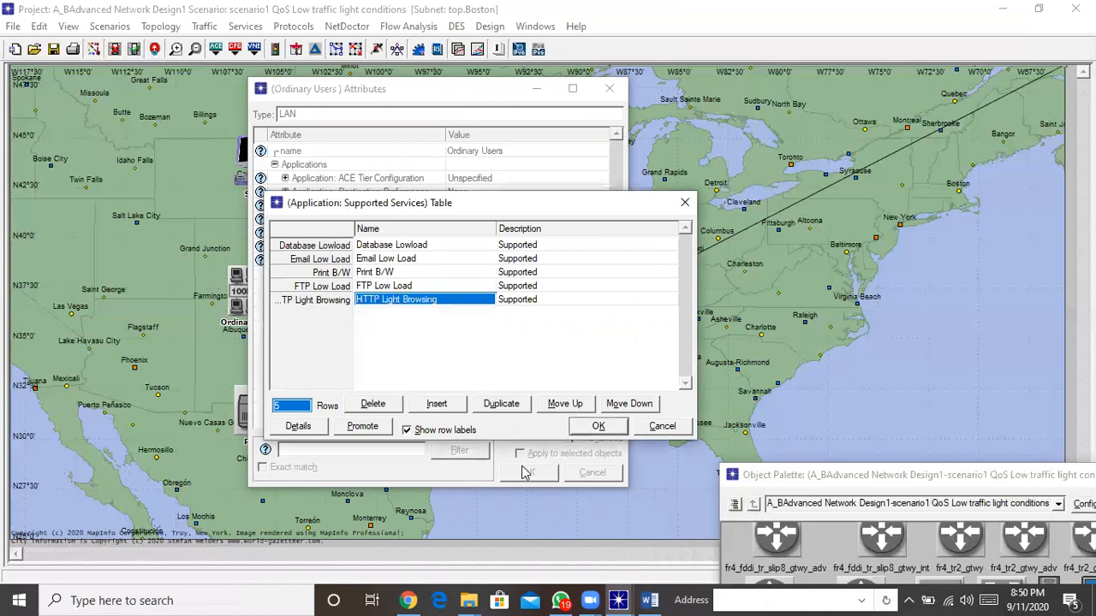
left_click(599, 428)
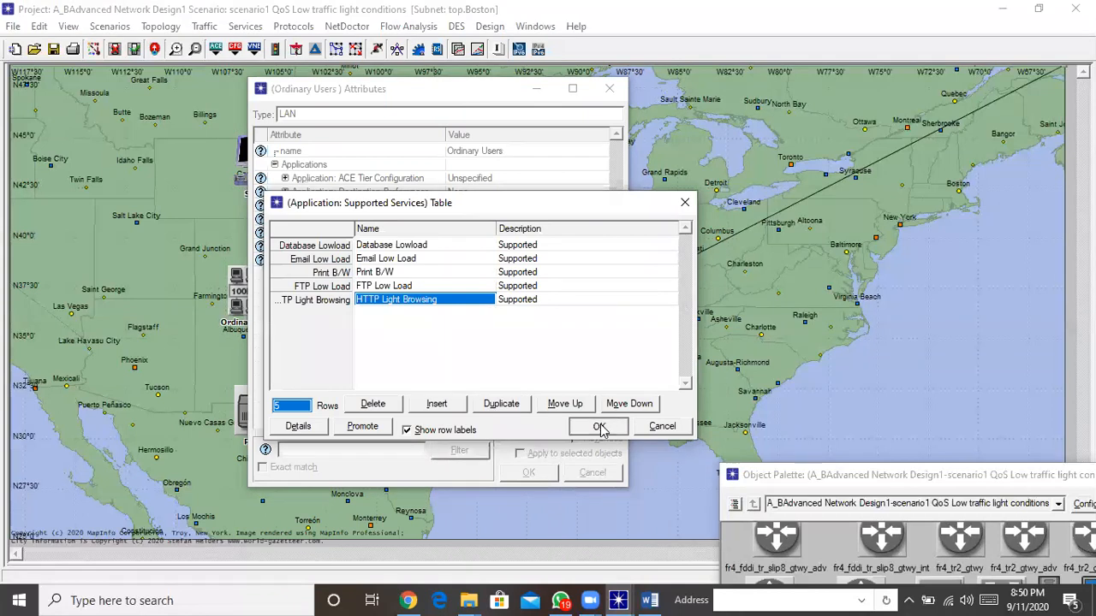
left_click(534, 478)
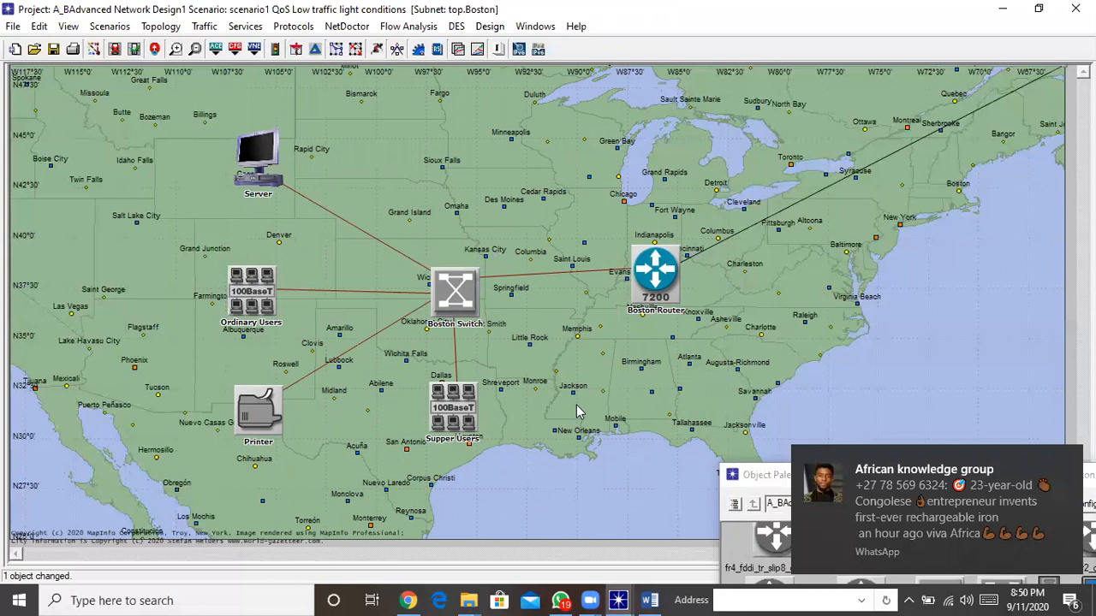
Step: Clear the chat notification and Object Palette off the Boston map, and go through the top-level network into the China subnet
mouse_move(1027, 455)
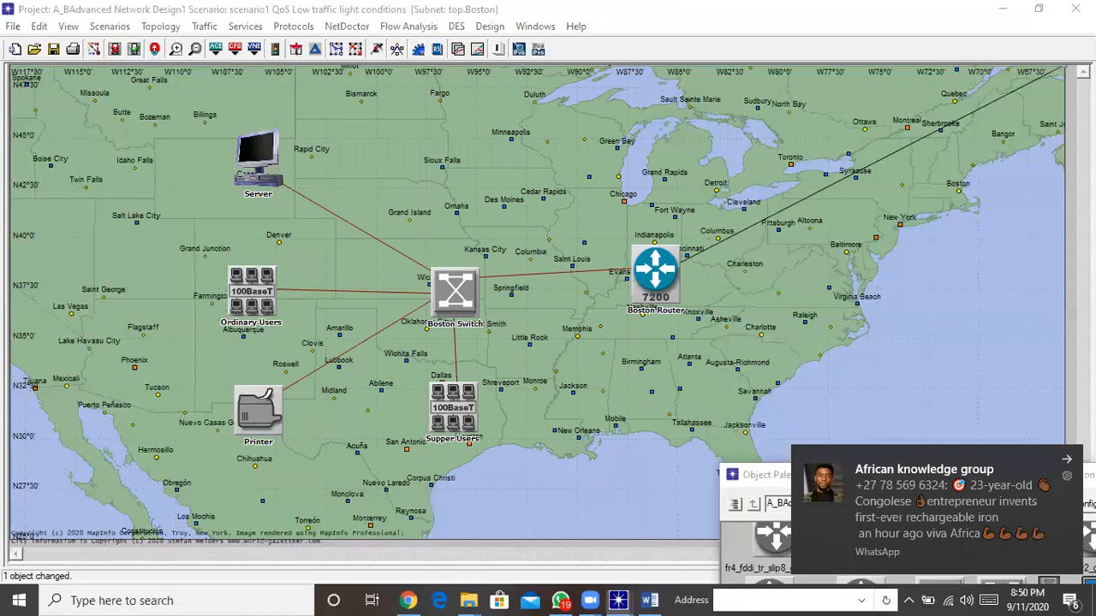
left_click(1067, 458)
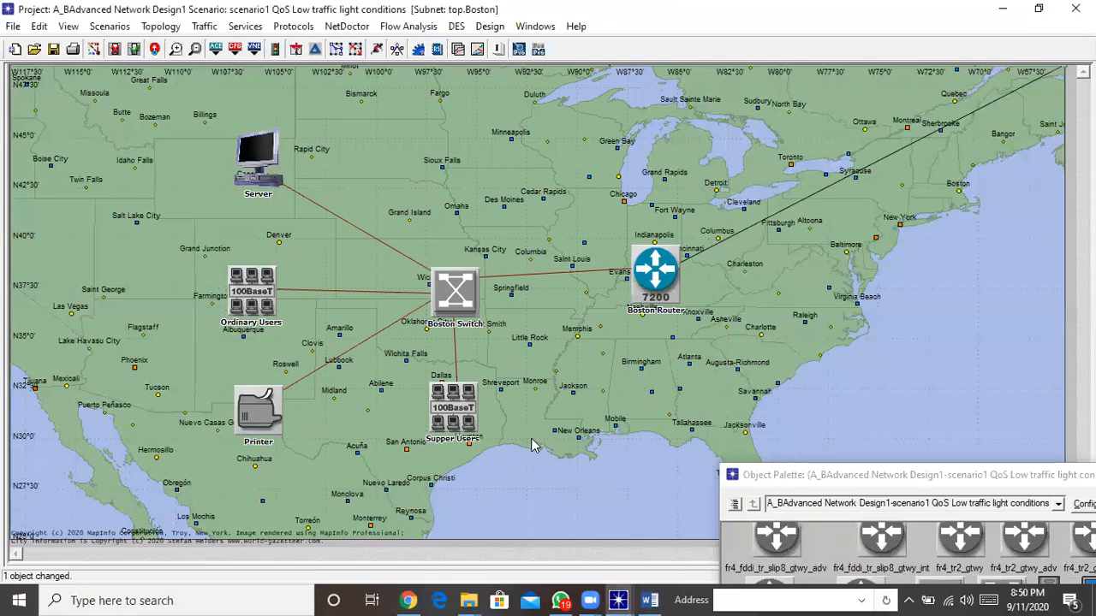
left_click_drag(932, 479, 1004, 514)
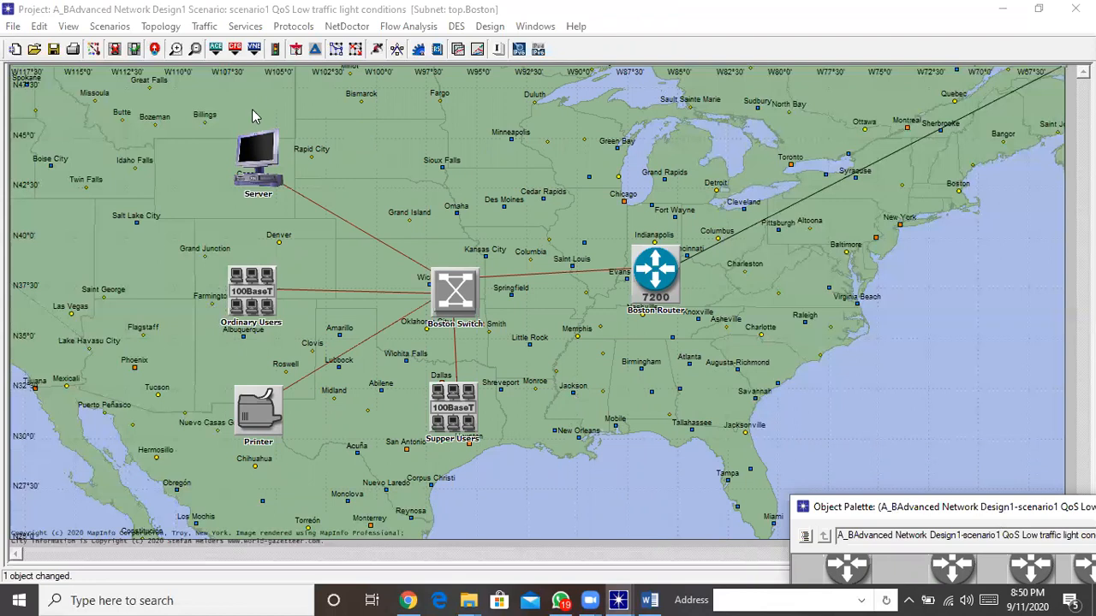
left_click(155, 49)
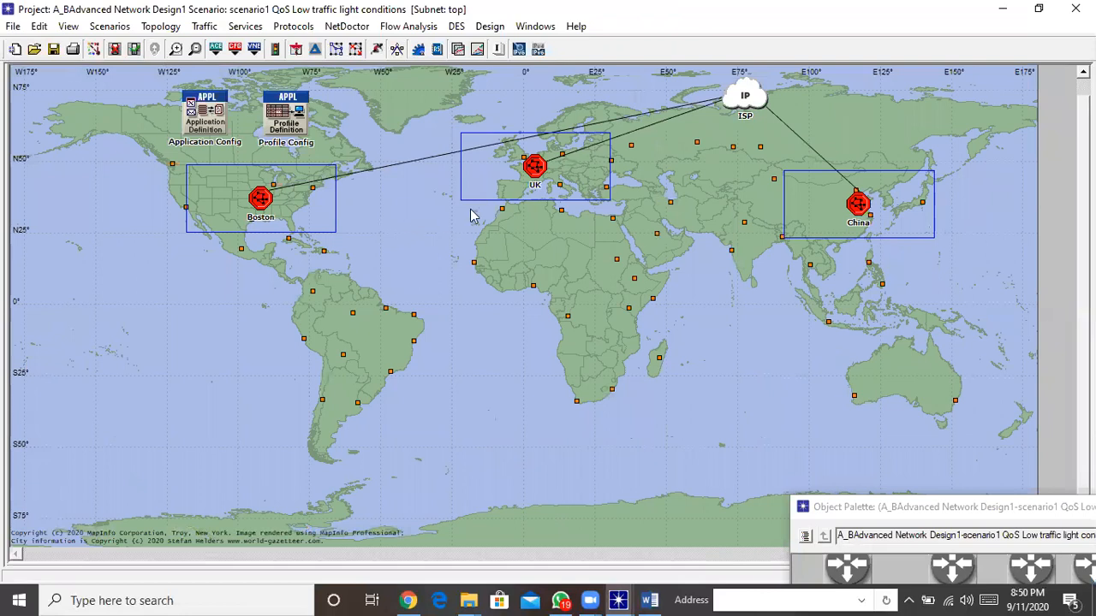
double_click(863, 211)
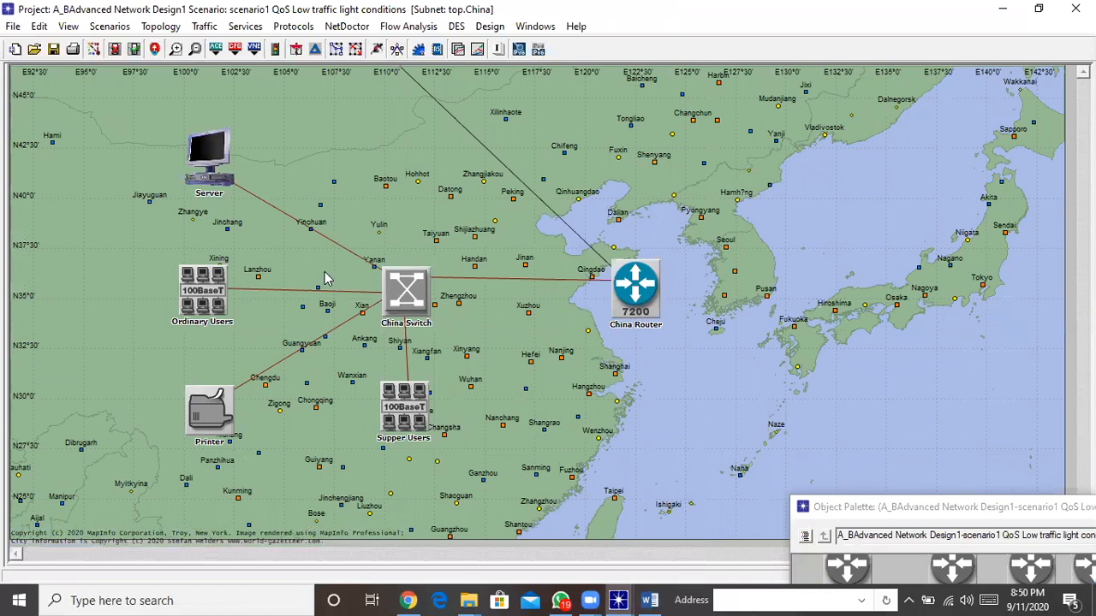
Step: Open the application supported profiles table of the China subnet's Server for editing
right_click(208, 169)
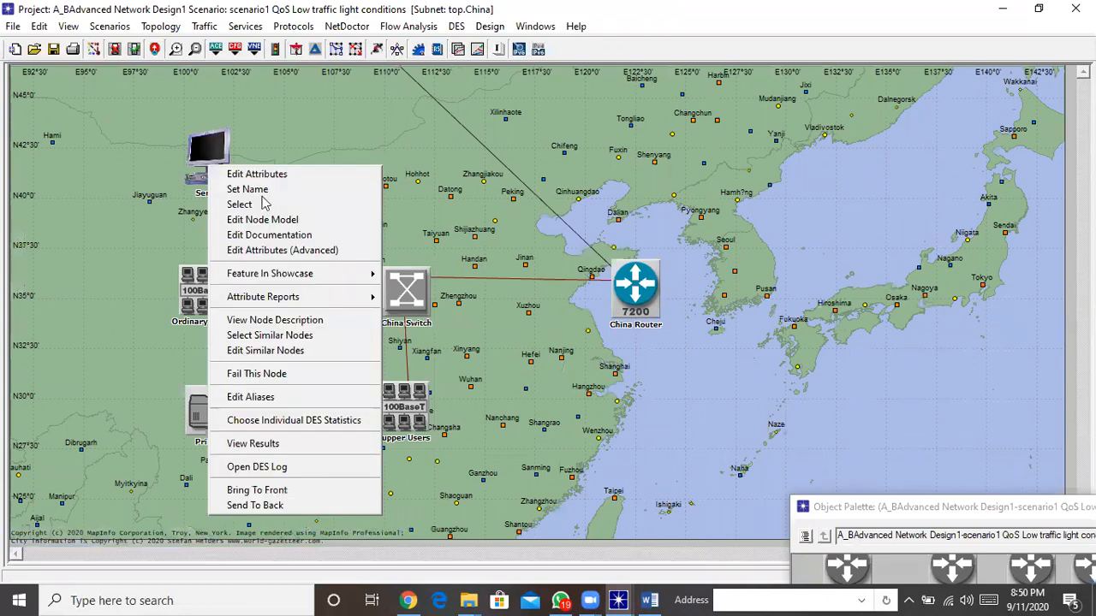
left_click(286, 180)
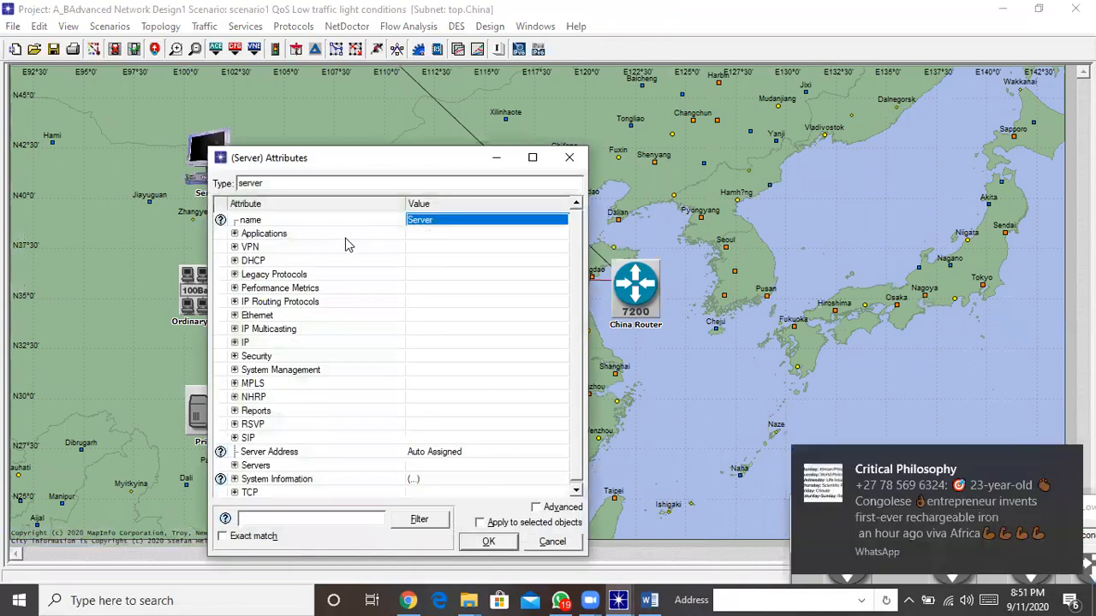
left_click(236, 234)
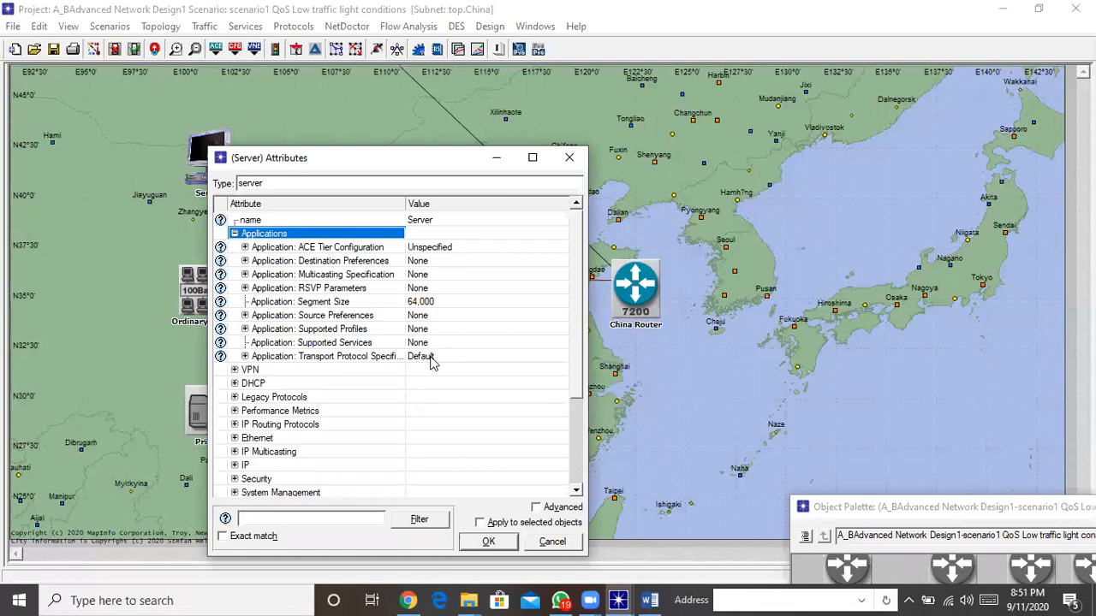
mouse_move(431, 361)
left_click(417, 330)
left_click(421, 344)
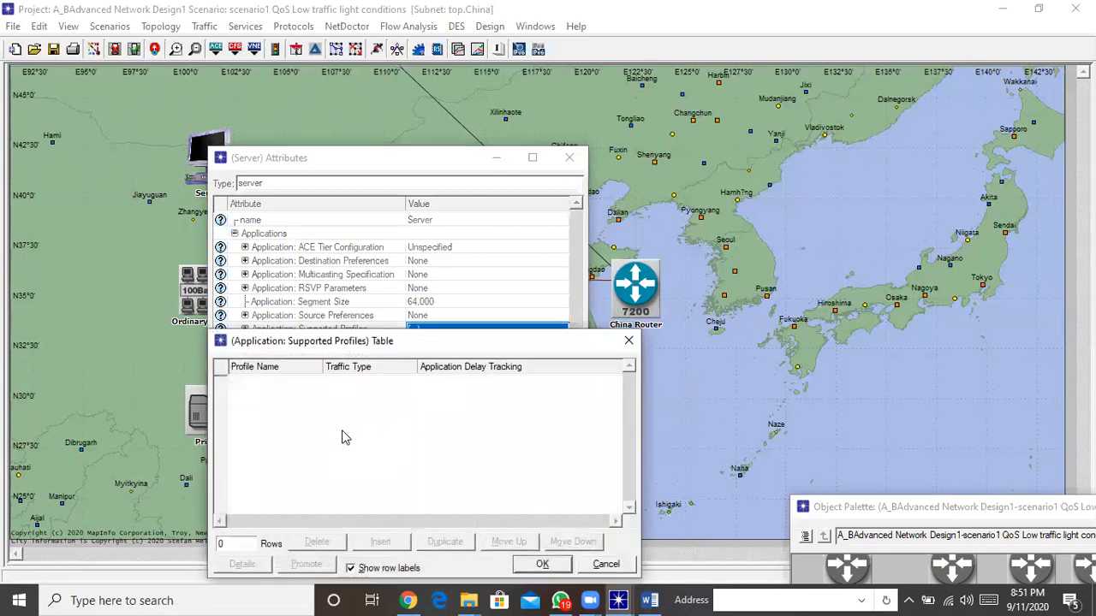
Step: Add one row to the Server's supported profiles table, set its profile to China, and accept the table
left_click(236, 546)
double_click(231, 545)
type("1")
key("Return")
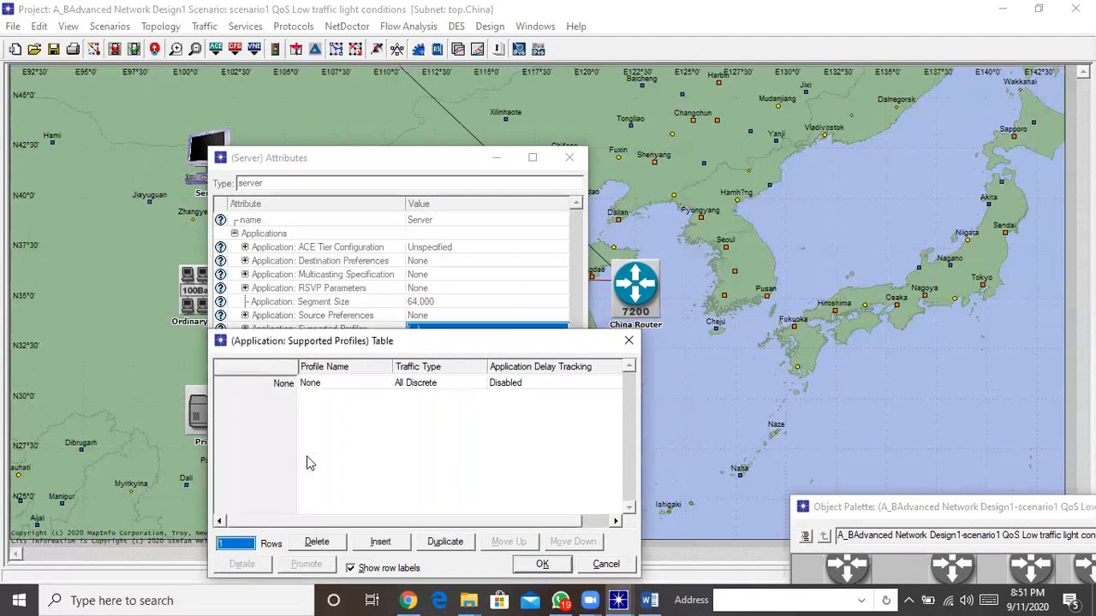
left_click(343, 391)
left_click(325, 397)
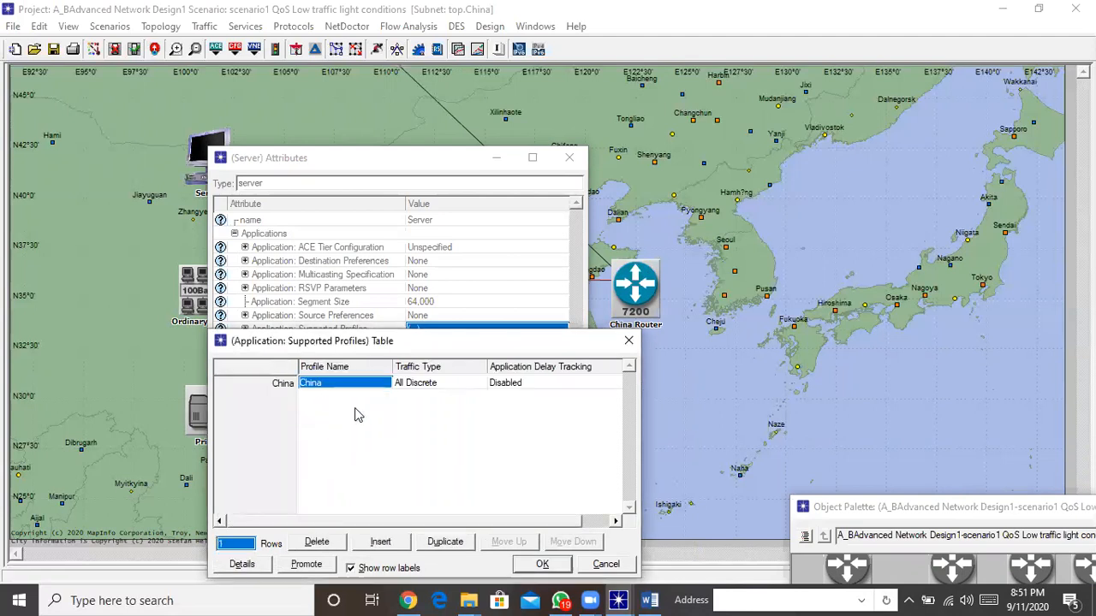
left_click(542, 564)
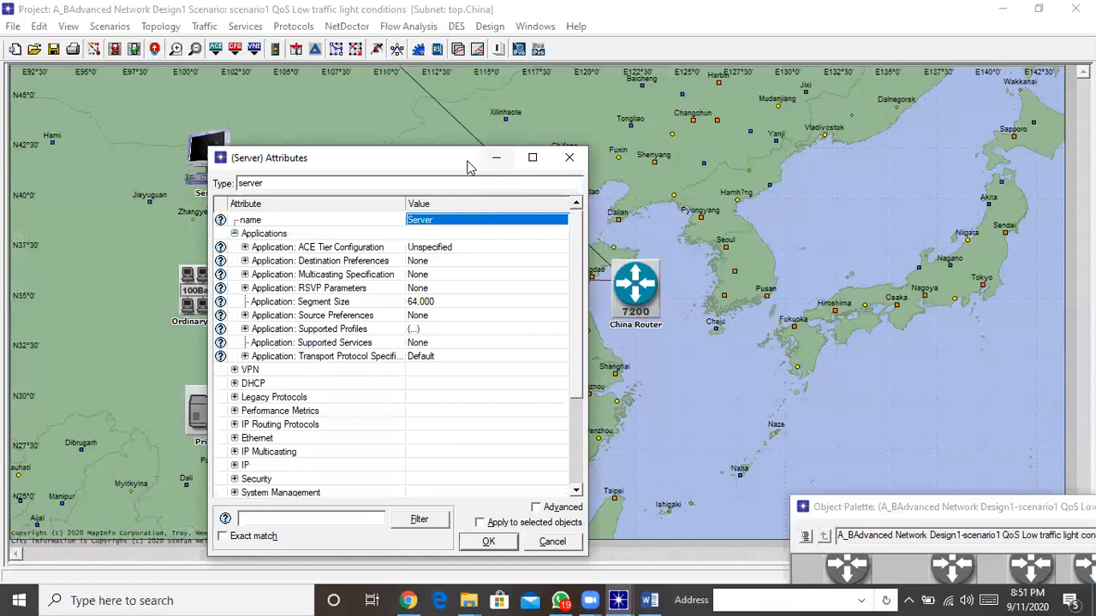
Step: Open the Server's application supported services table and give it 8 rows
left_click_drag(472, 163, 526, 104)
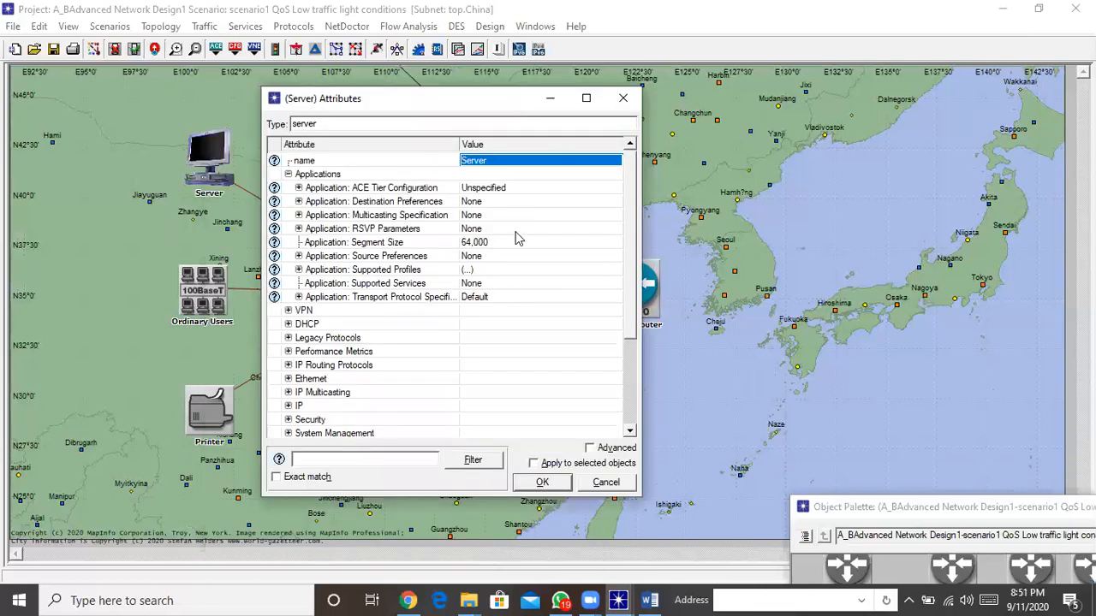
left_click(474, 285)
left_click(480, 319)
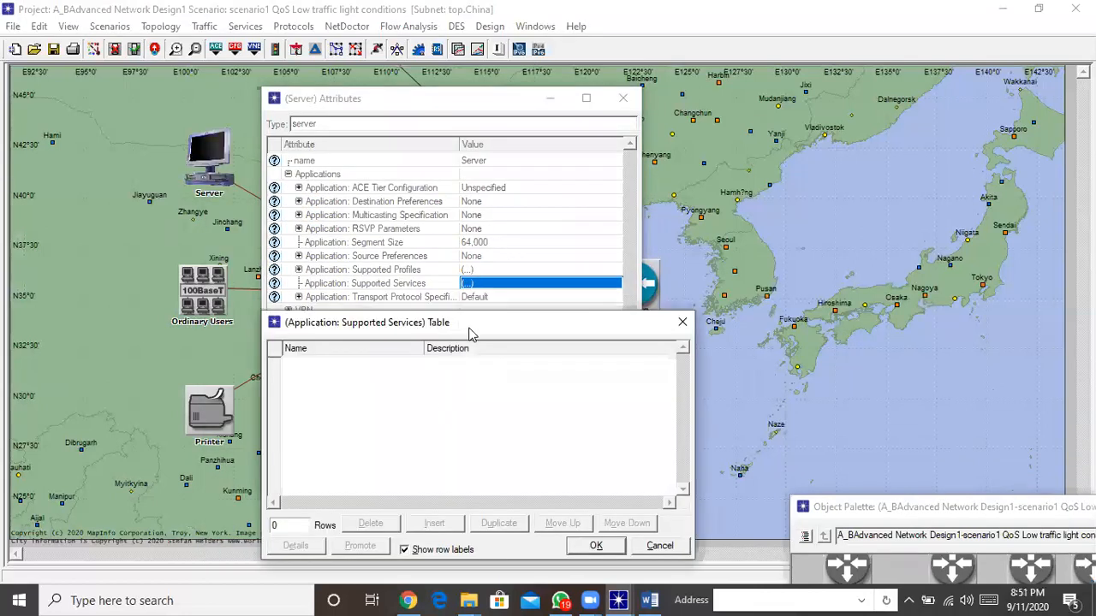
left_click_drag(470, 327, 491, 220)
left_click(315, 423)
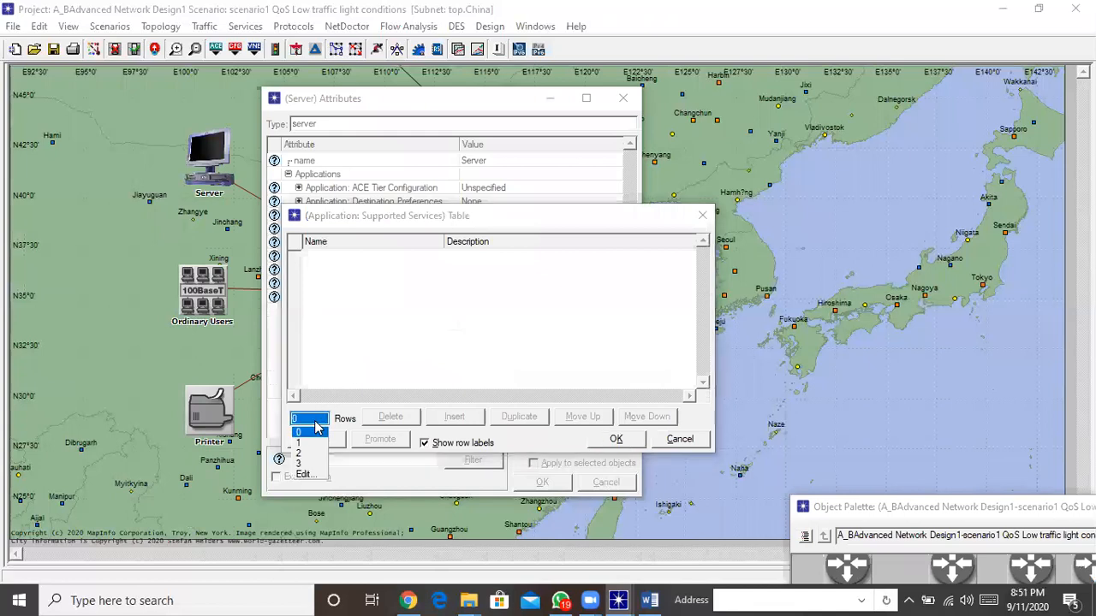
left_click(304, 475)
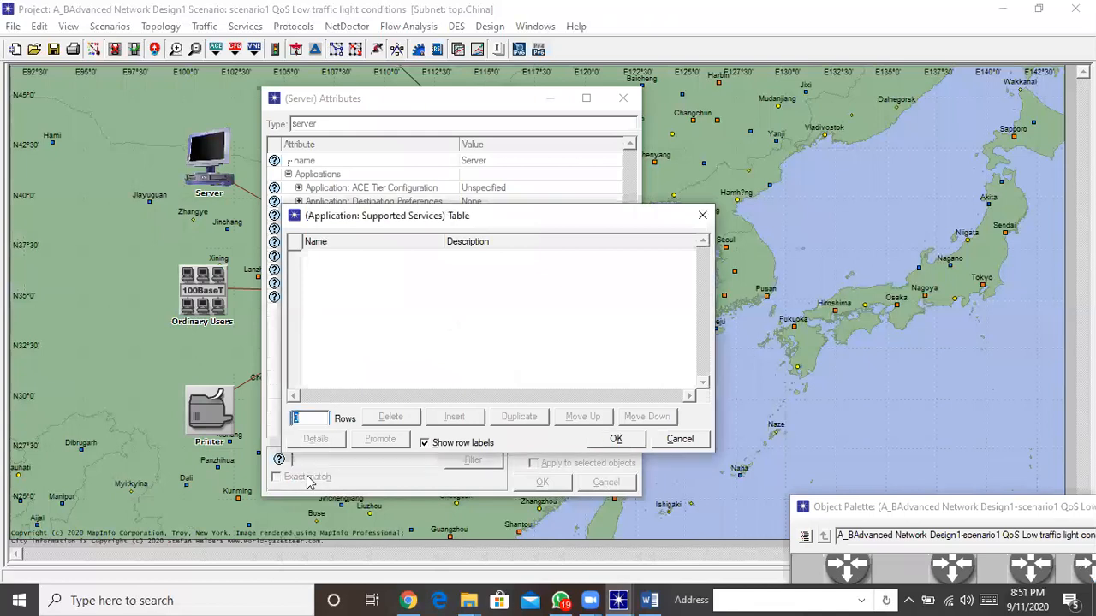
type("8")
key("Return")
Step: Set the Server's first three supported services to Database Lowload, Email Low Load and FTP Low Load
left_click(398, 261)
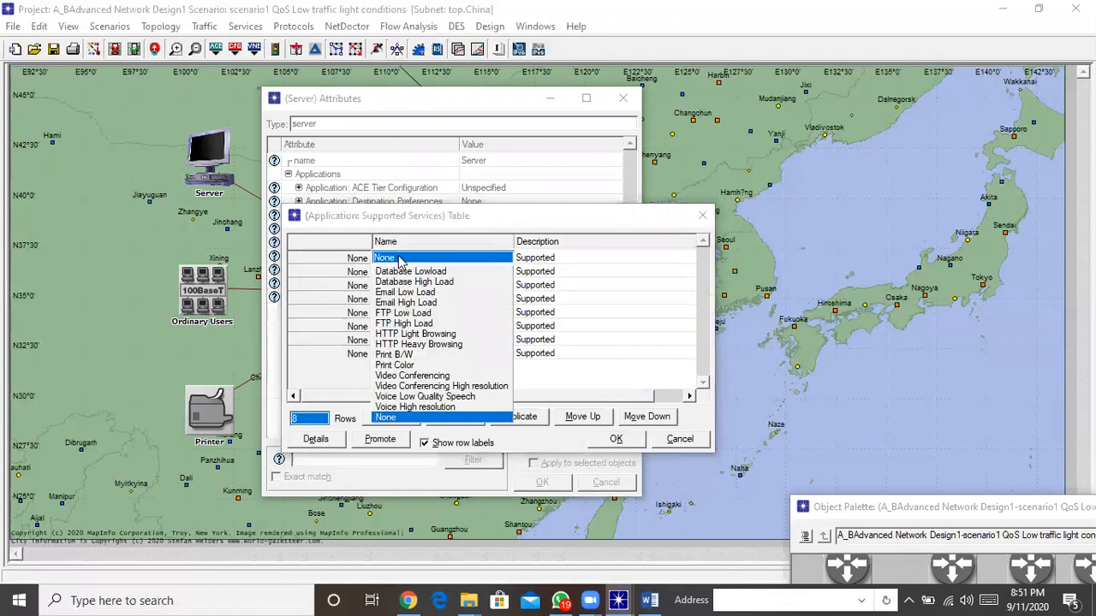
left_click(413, 273)
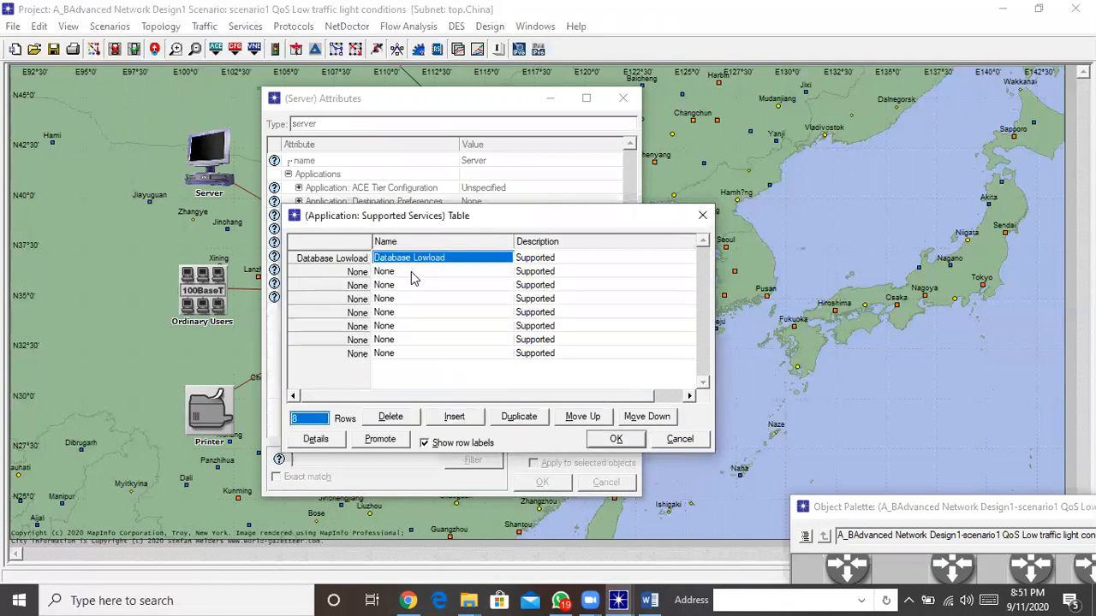
left_click(405, 272)
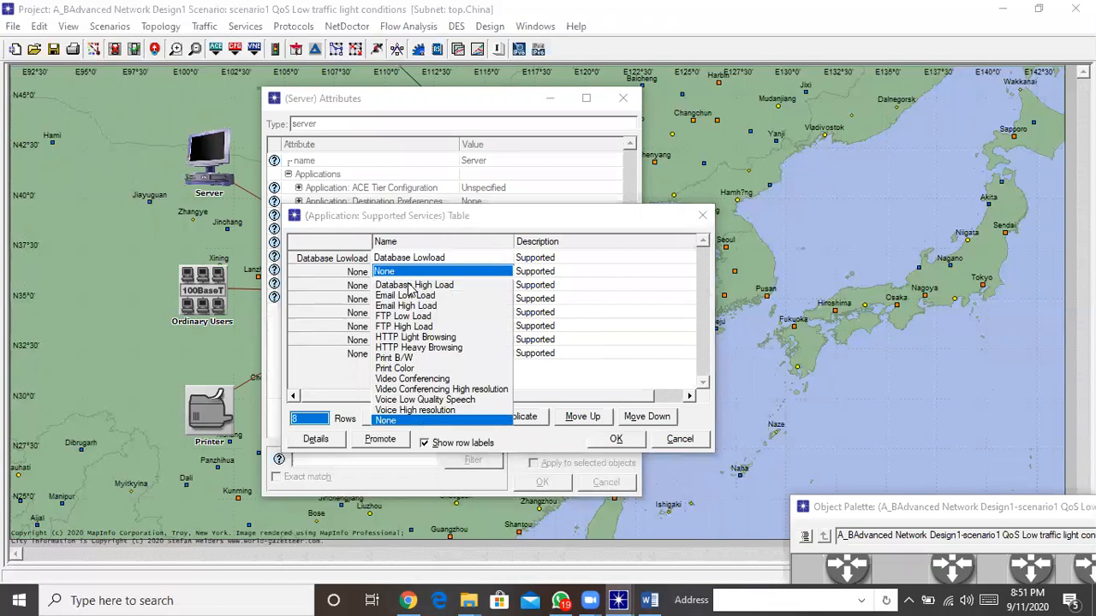
left_click(403, 296)
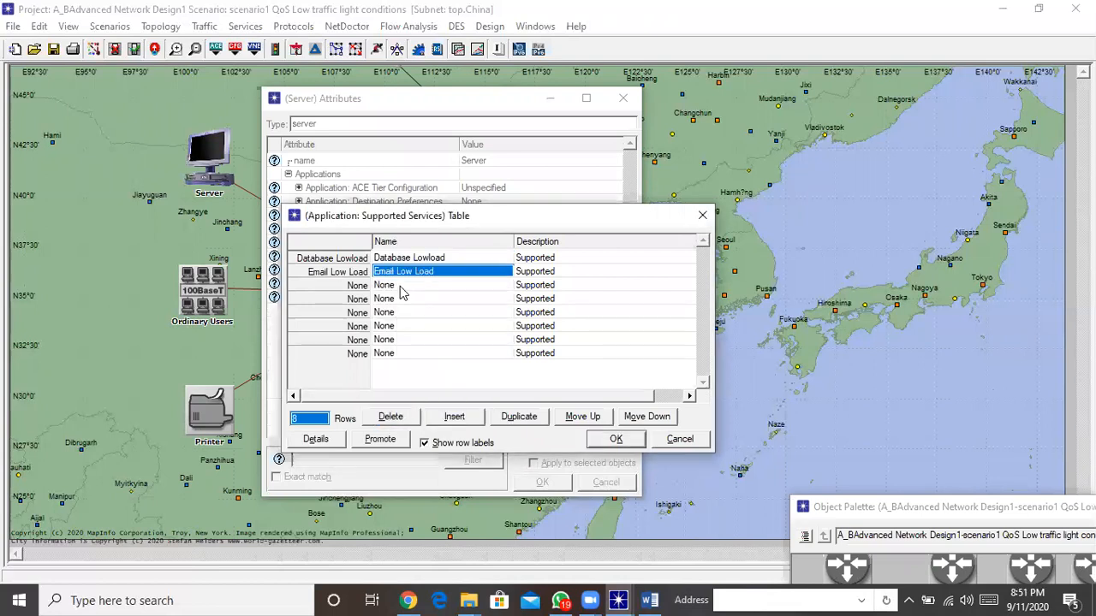
left_click(400, 288)
left_click(414, 320)
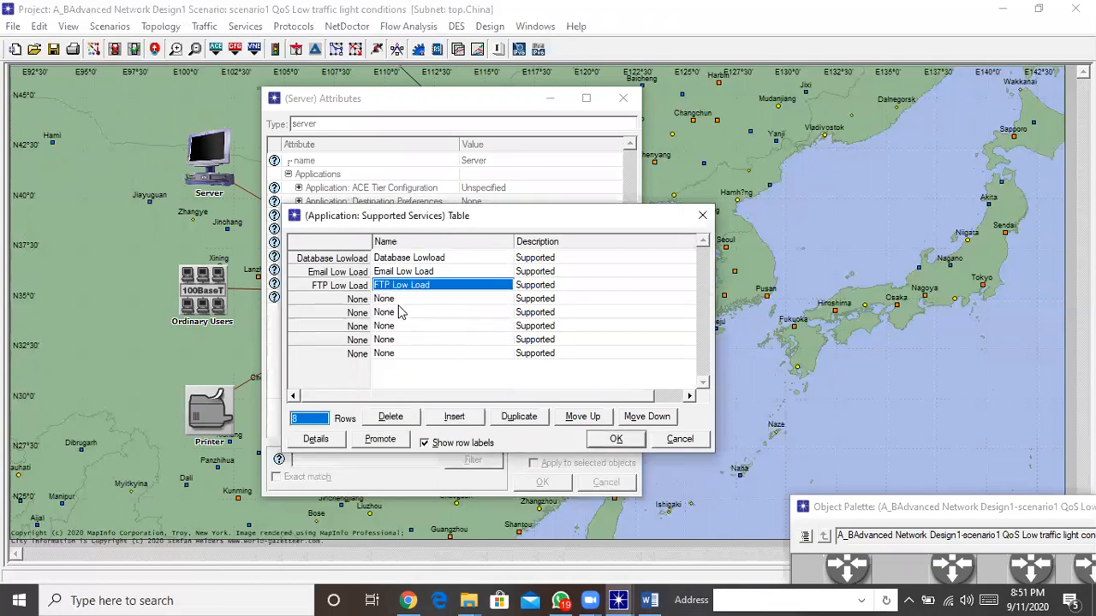
Step: Set the Server's fourth to sixth supported services to HTTP Light Browsing, Print B/W and Video Conferencing
left_click(399, 301)
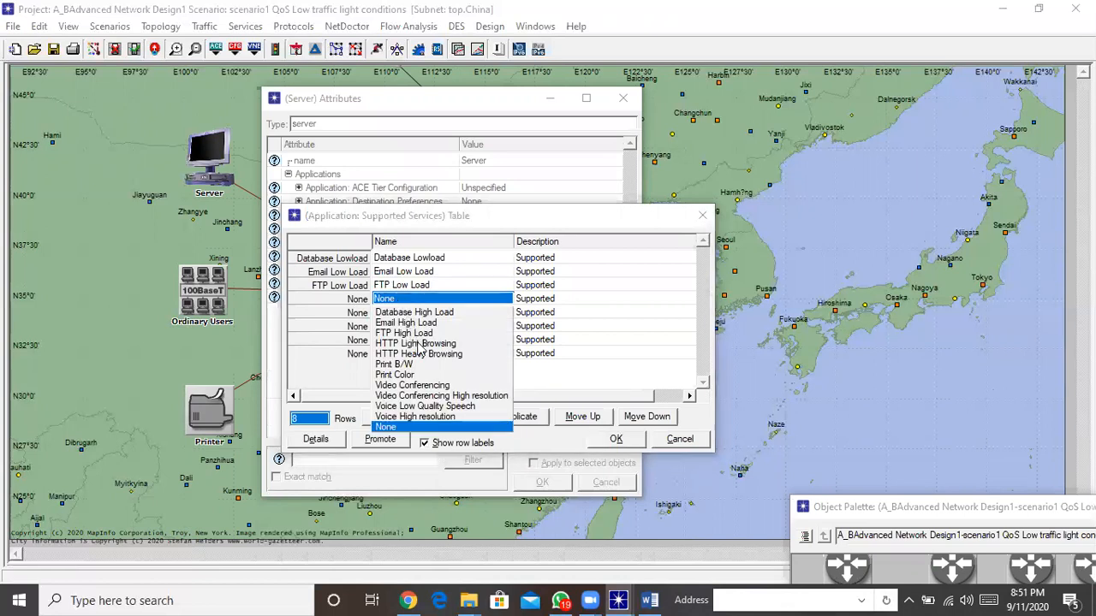
left_click(417, 343)
left_click(401, 313)
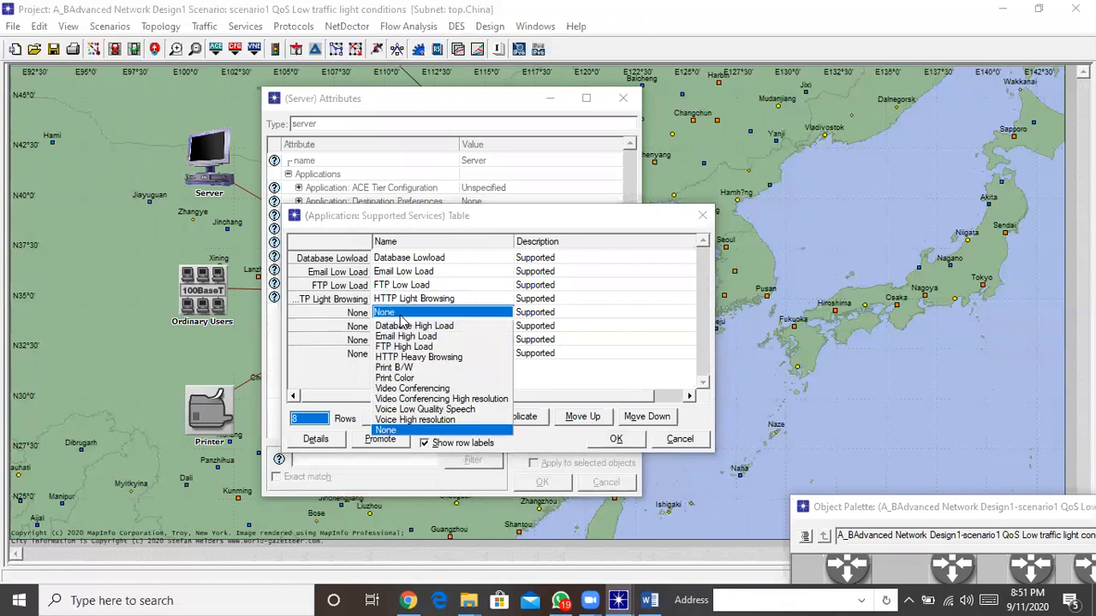
left_click(409, 367)
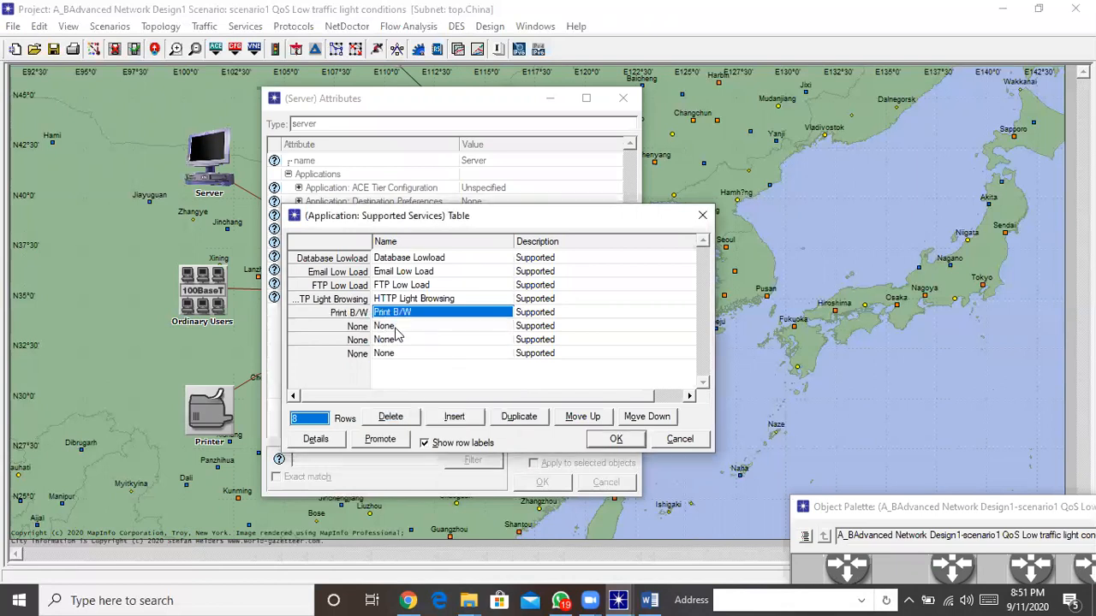
left_click(396, 330)
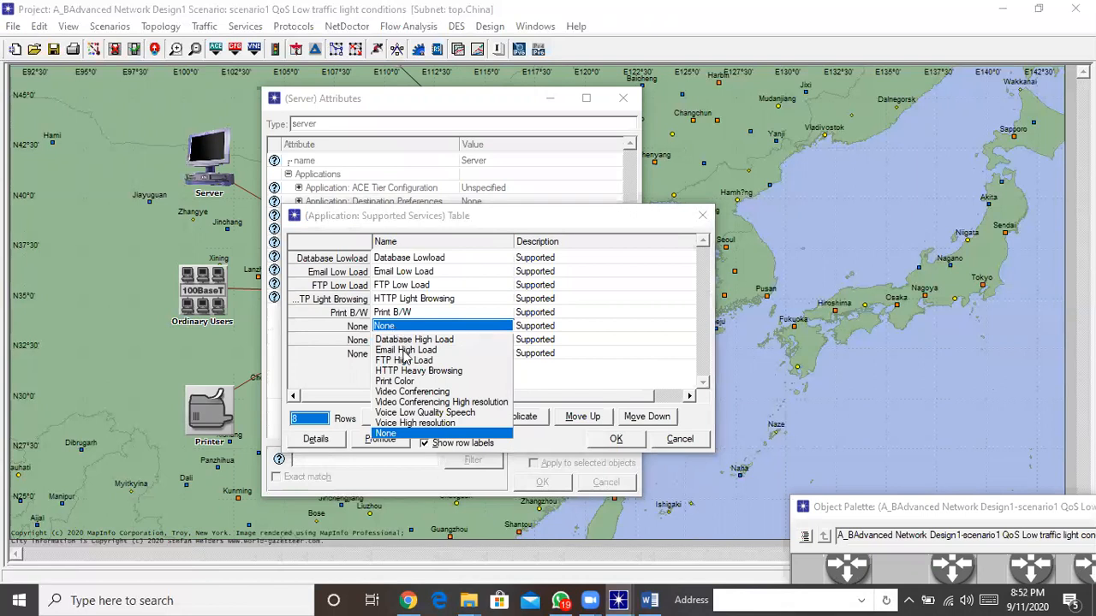
left_click(416, 392)
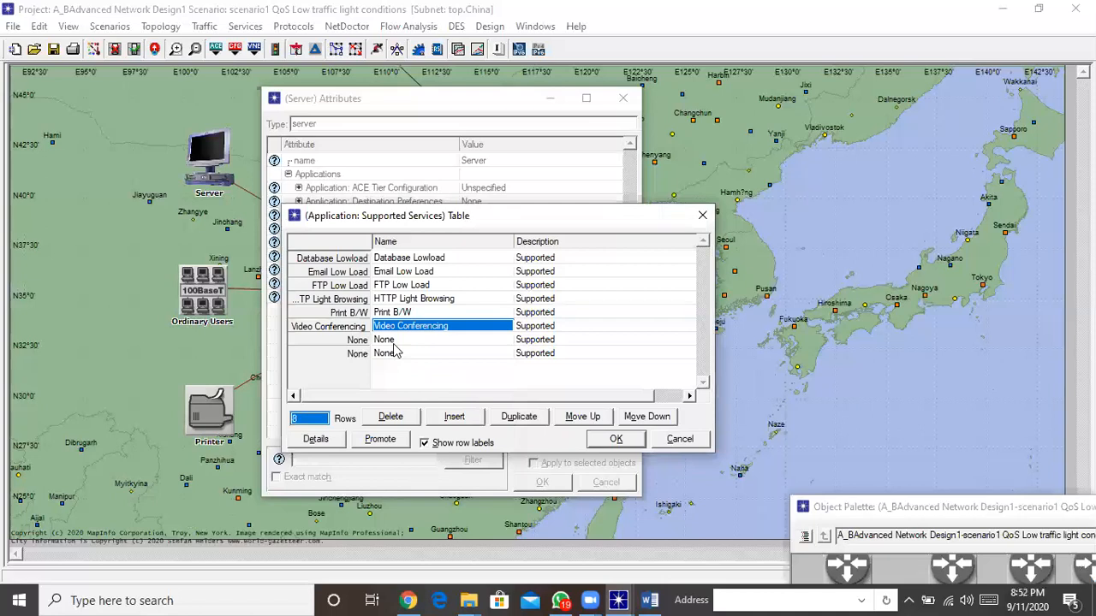
Step: Set the Server's seventh supported service to Voice Low Quality Speech
left_click(397, 344)
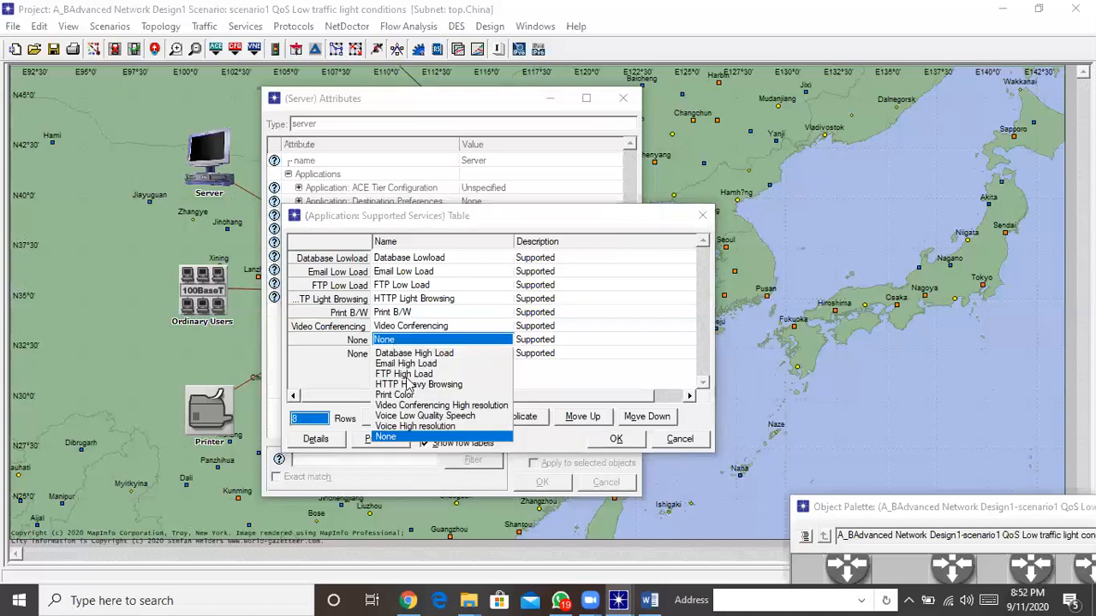
left_click(418, 426)
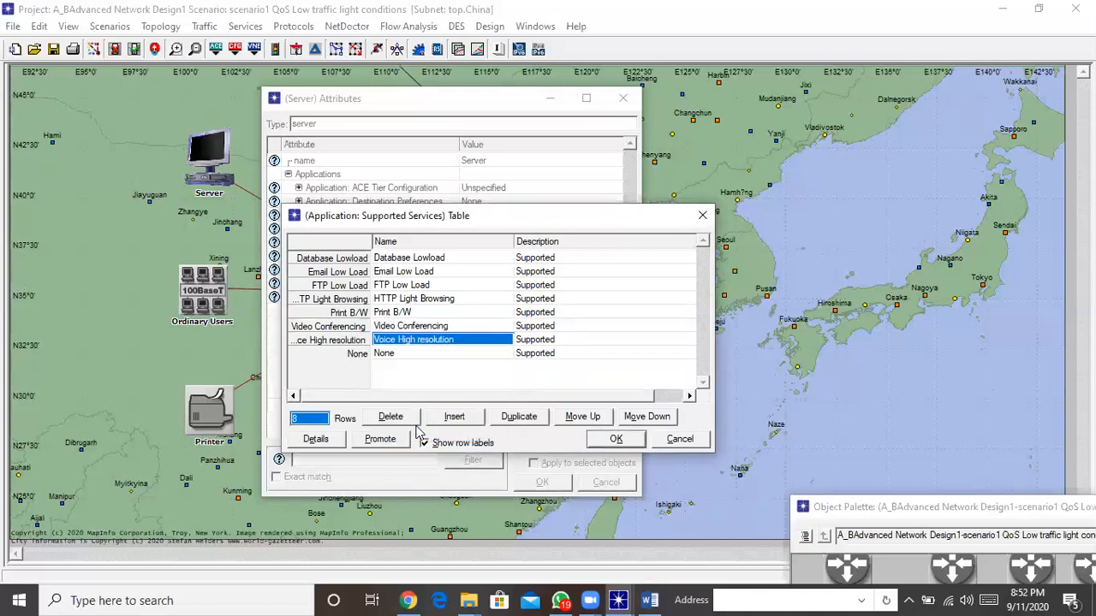
left_click(384, 353)
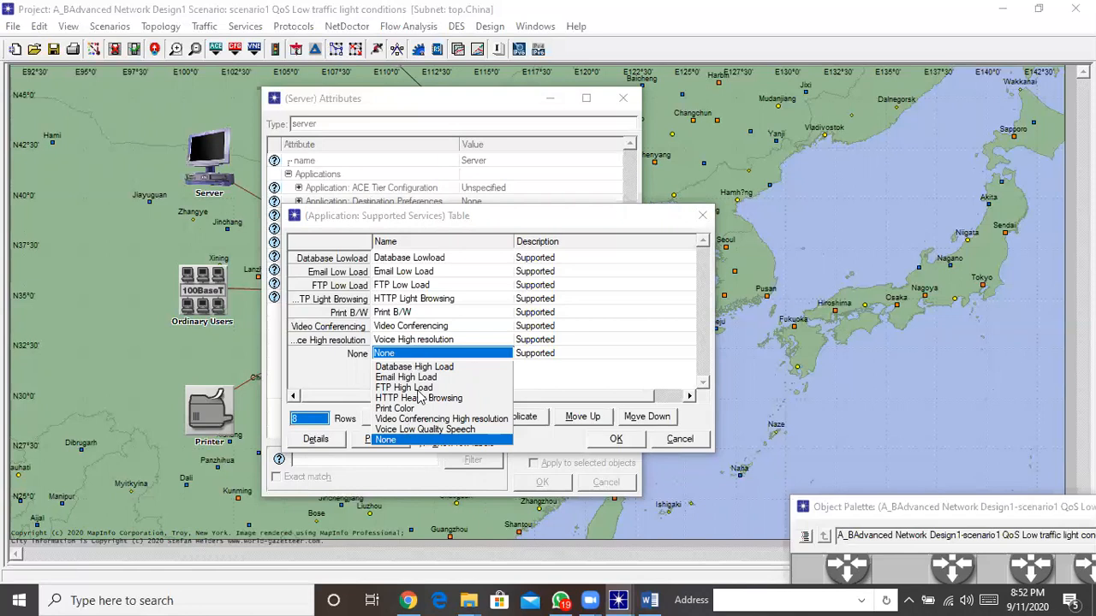
left_click(422, 340)
left_click(421, 340)
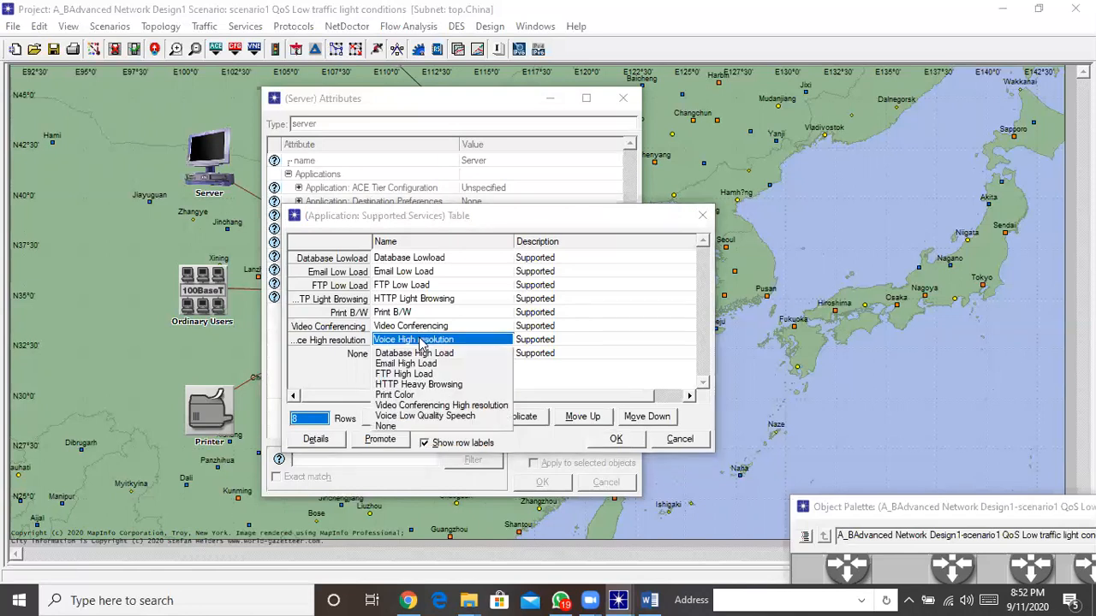
left_click(423, 416)
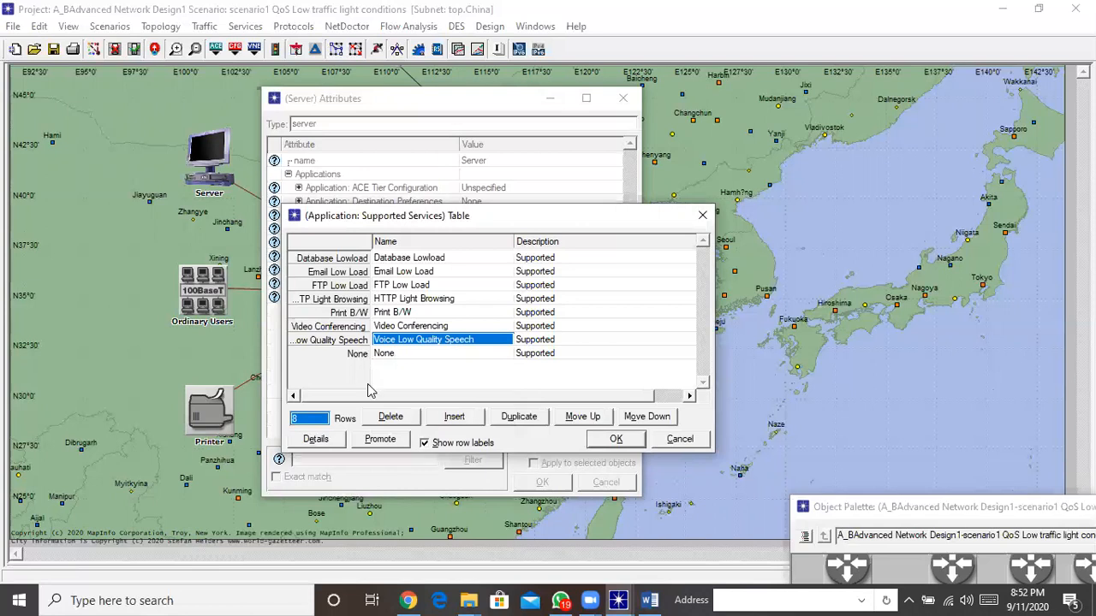
Step: Reduce the Server's supported services table to 7 rows and apply the Server attributes
left_click(319, 419)
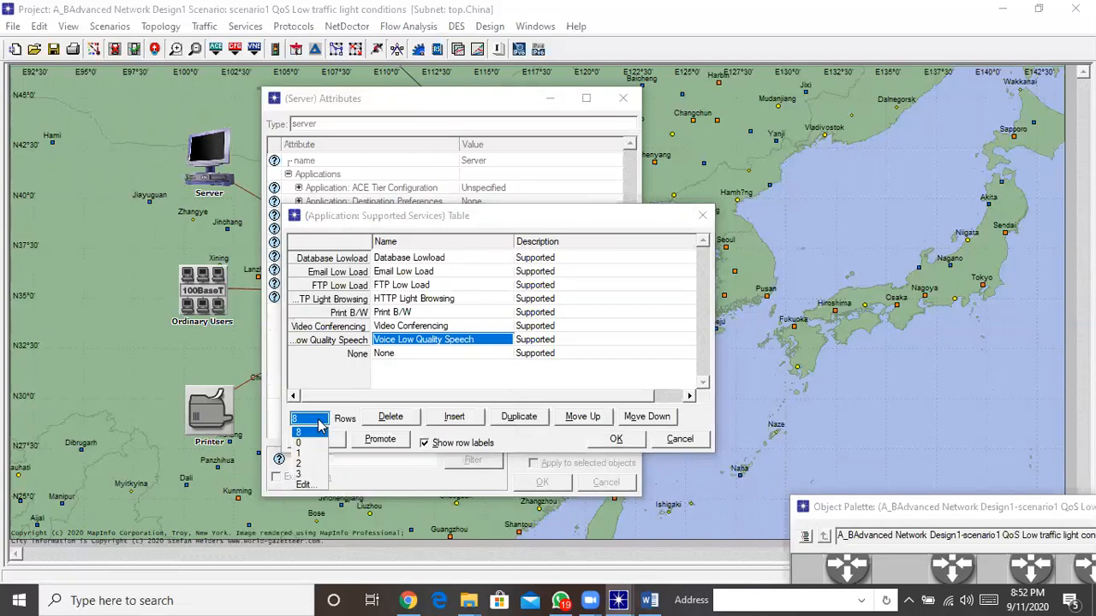
left_click(305, 485)
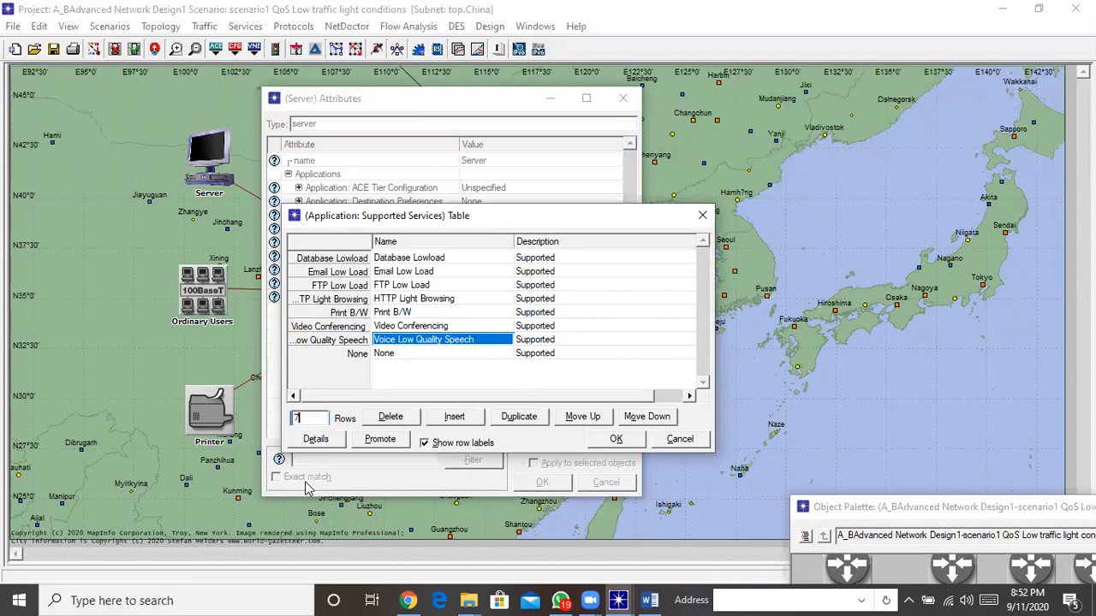
key("Return")
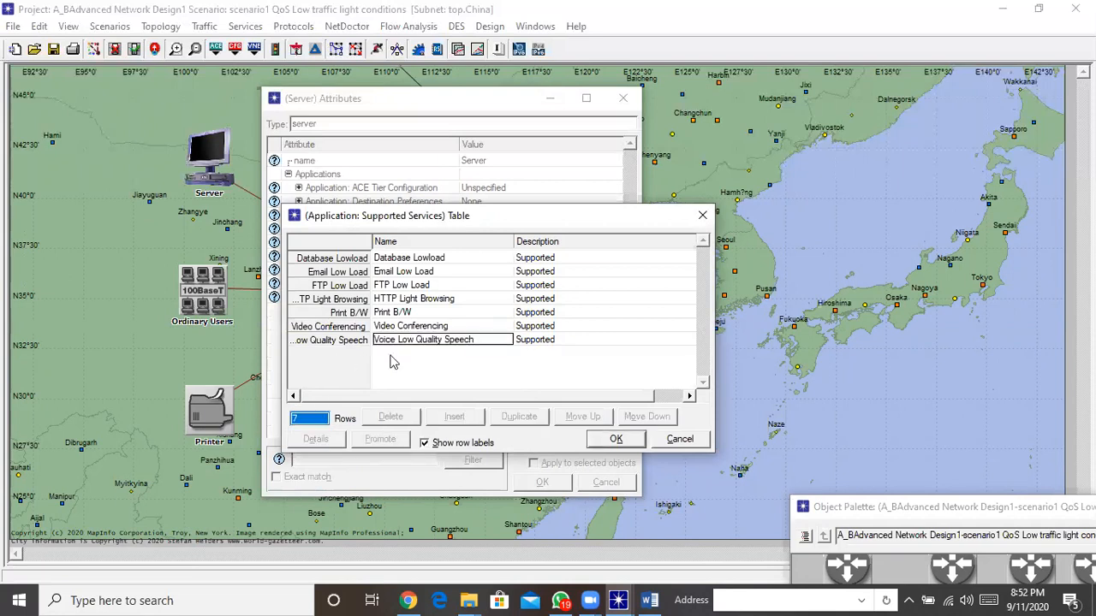
left_click(616, 439)
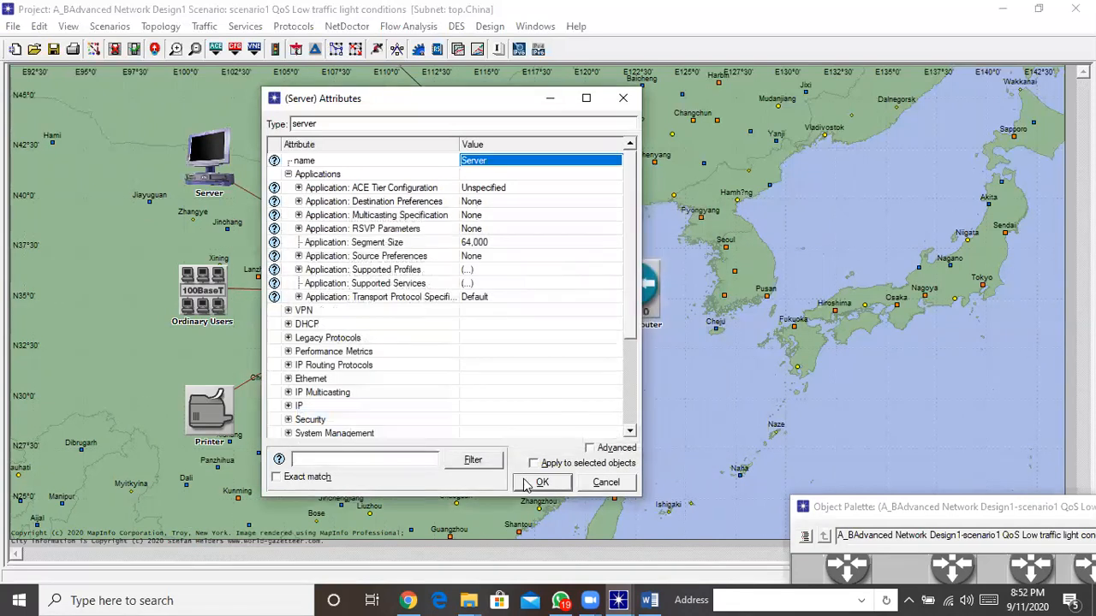
left_click(539, 481)
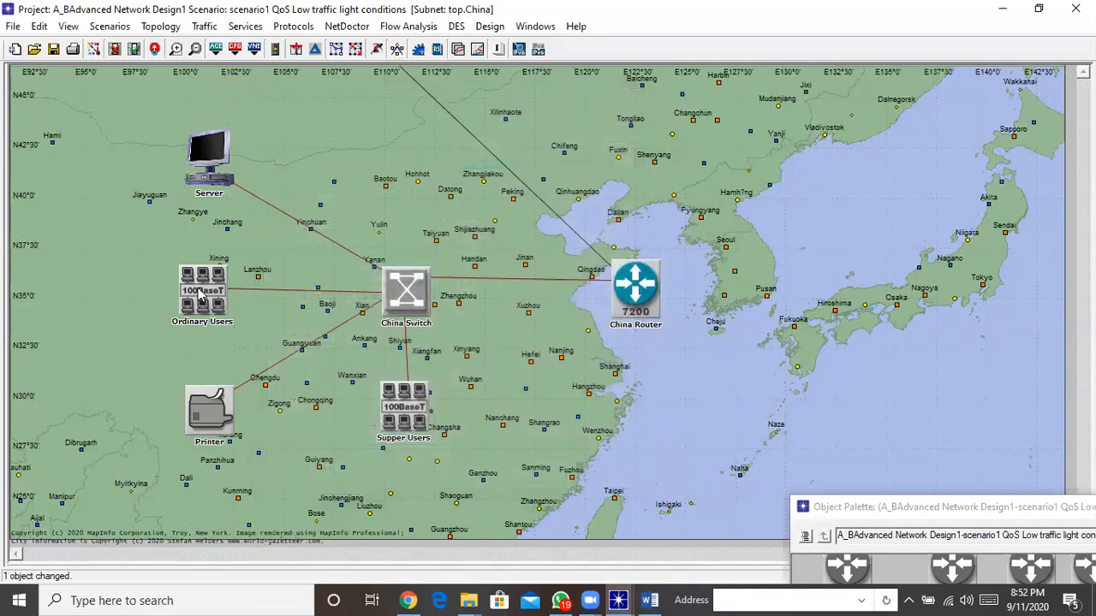
Step: Add one supported profile row to the China subnet's Ordinary Users node and set its profile name to China
right_click(199, 293)
left_click(235, 274)
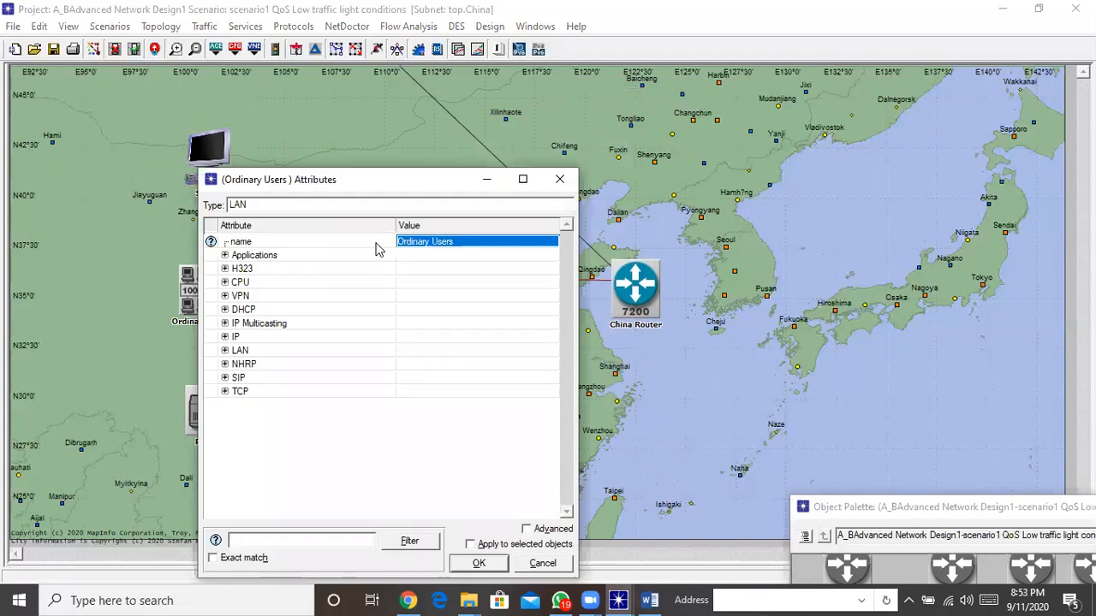
left_click(225, 256)
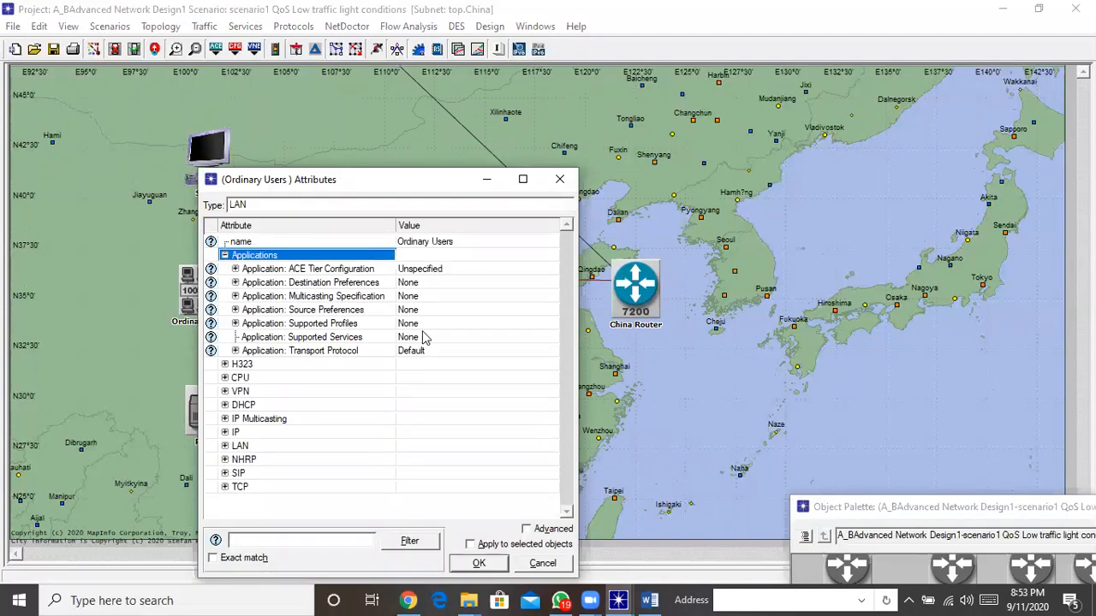
left_click(421, 324)
left_click(418, 346)
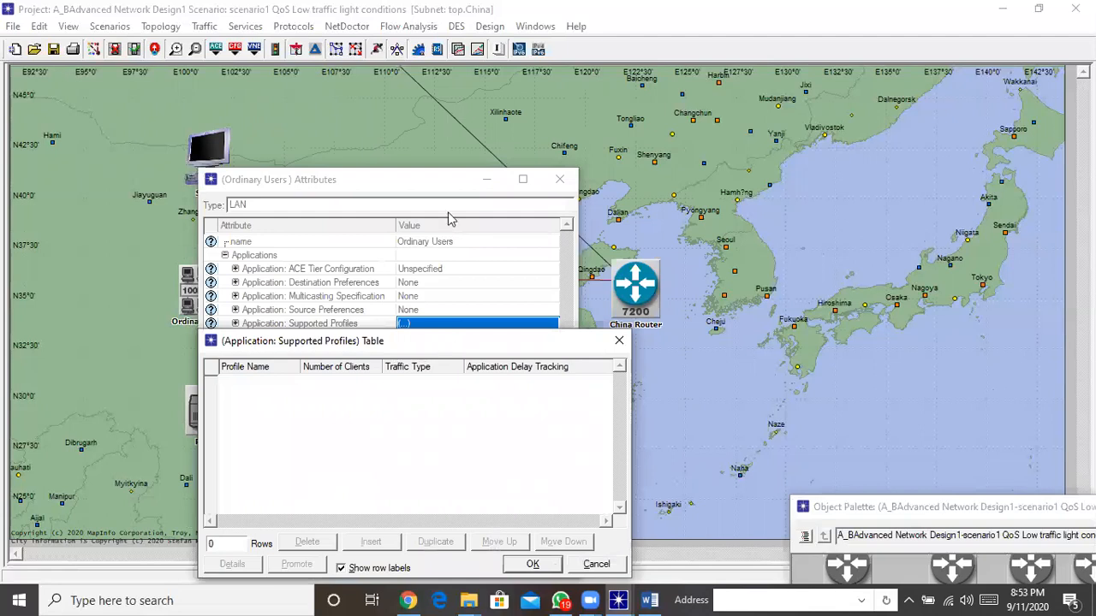
left_click(233, 414)
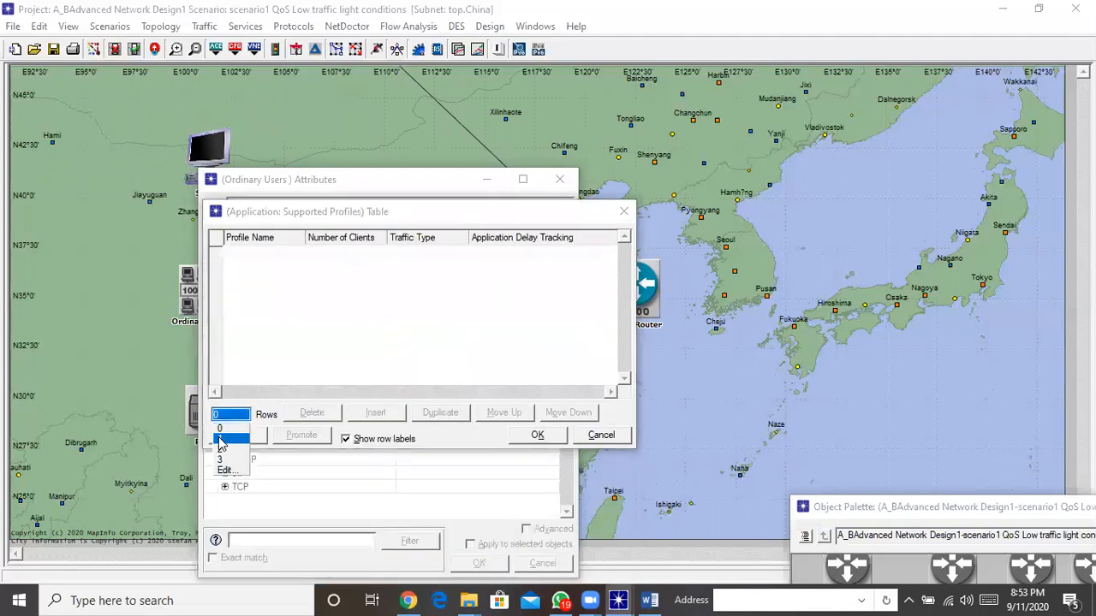
left_click(221, 440)
left_click(331, 251)
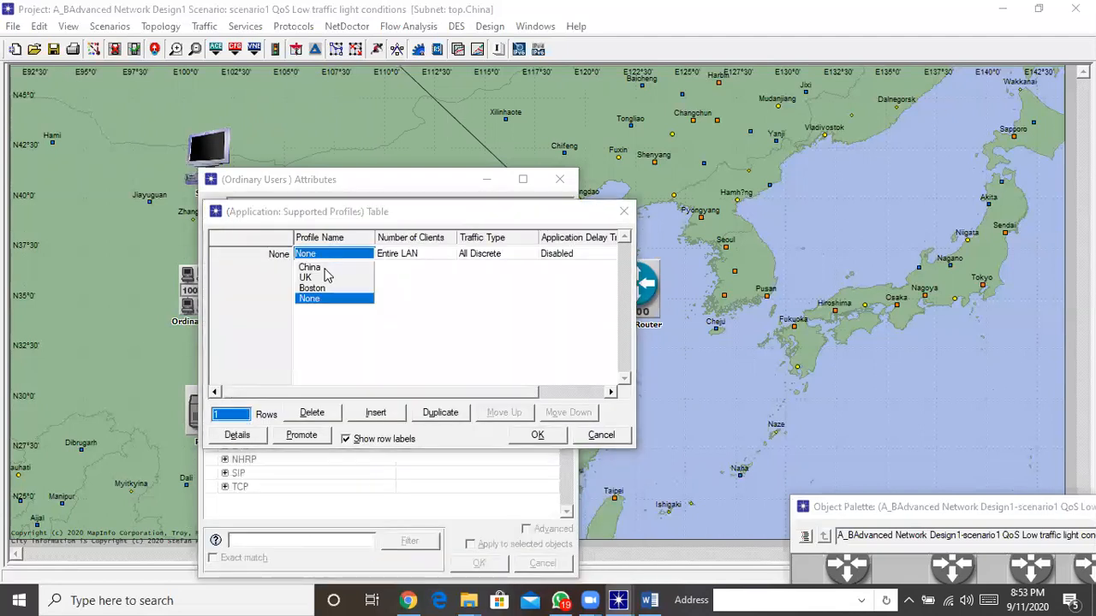
left_click(310, 267)
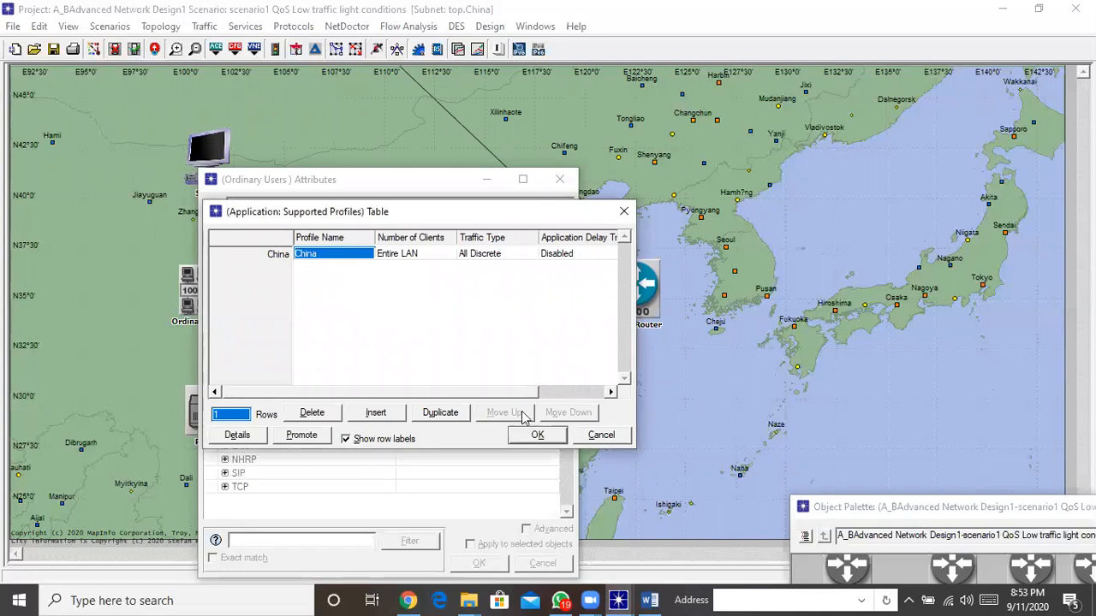
left_click(538, 436)
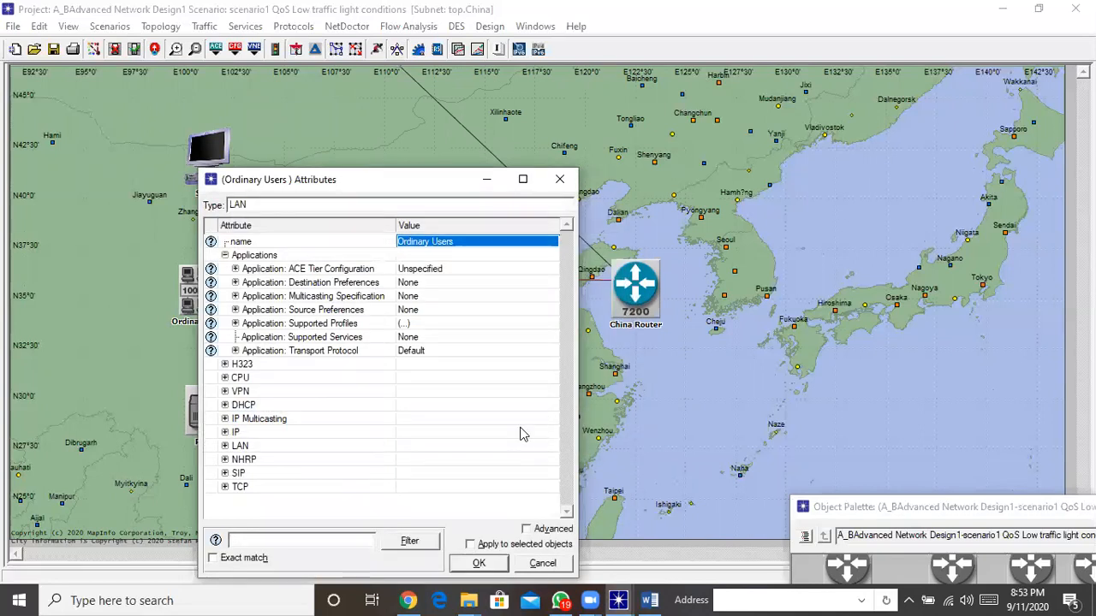
Step: Give the Ordinary Users node an editable supported services table with 6 rows
left_click(423, 339)
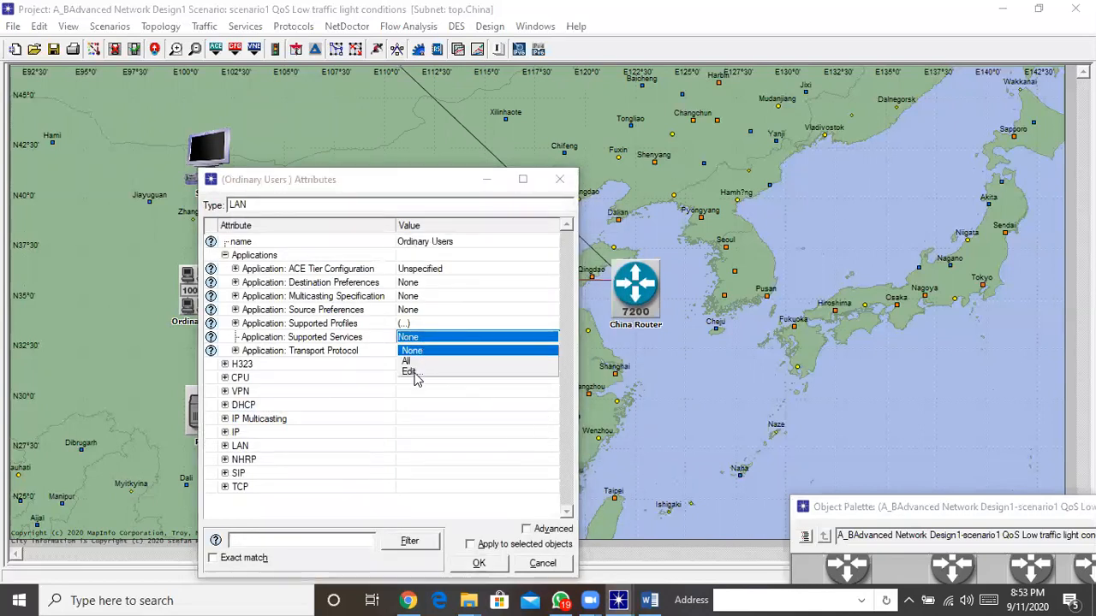
left_click(414, 375)
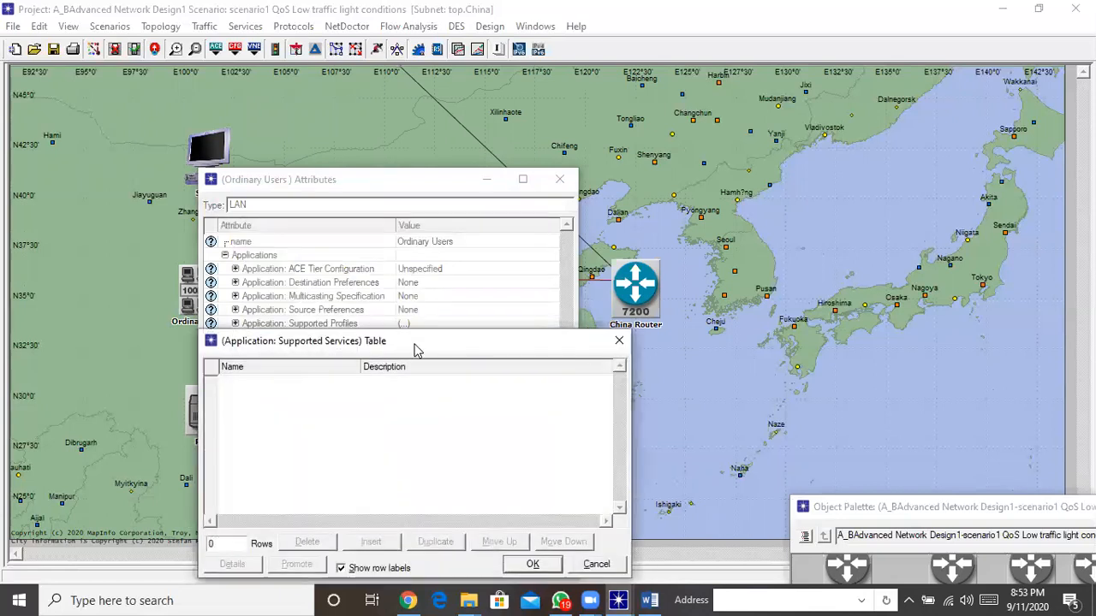
left_click(253, 366)
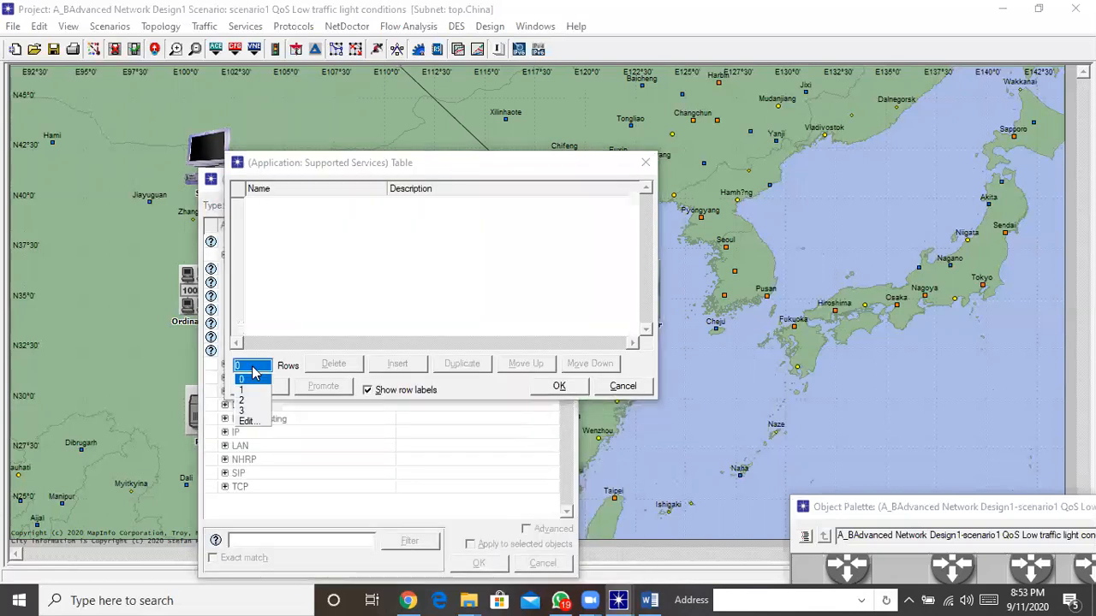
left_click(247, 422)
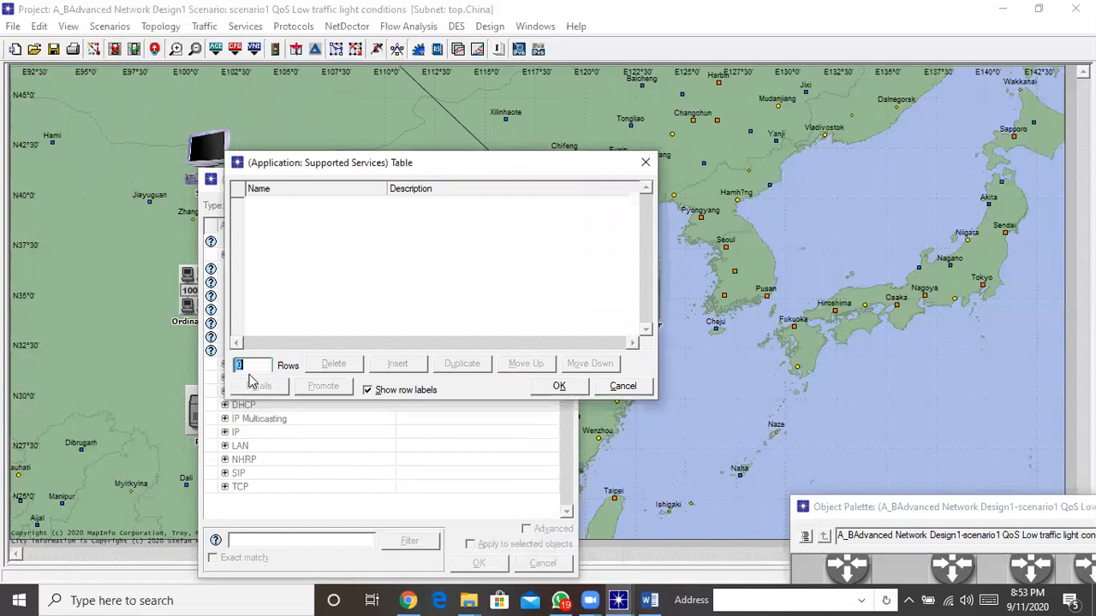
type("7")
key("BackSpace")
type("6")
key("Return")
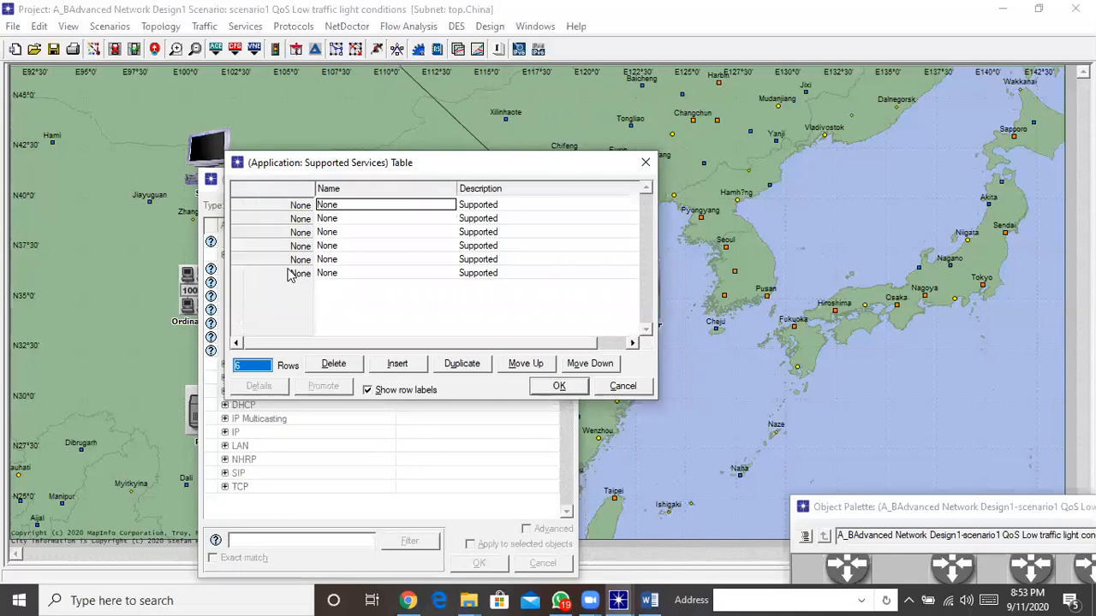
Step: Set the Ordinary Users' first three supported services to Database Lowload, Email Low Load and FTP Low Load
left_click(340, 211)
left_click(342, 217)
left_click(340, 221)
left_click(350, 247)
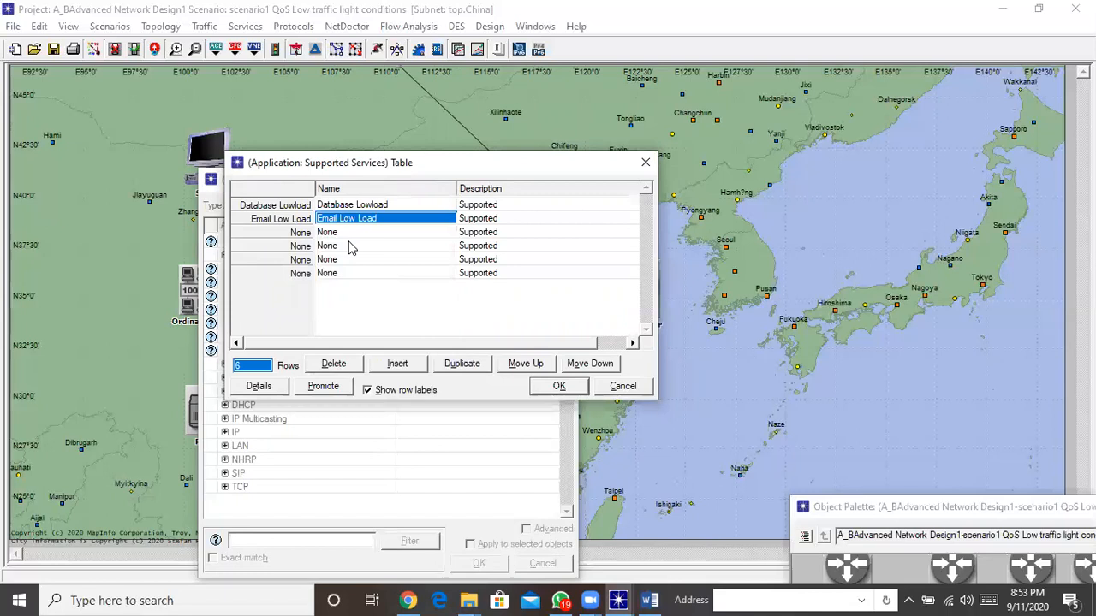
left_click(337, 233)
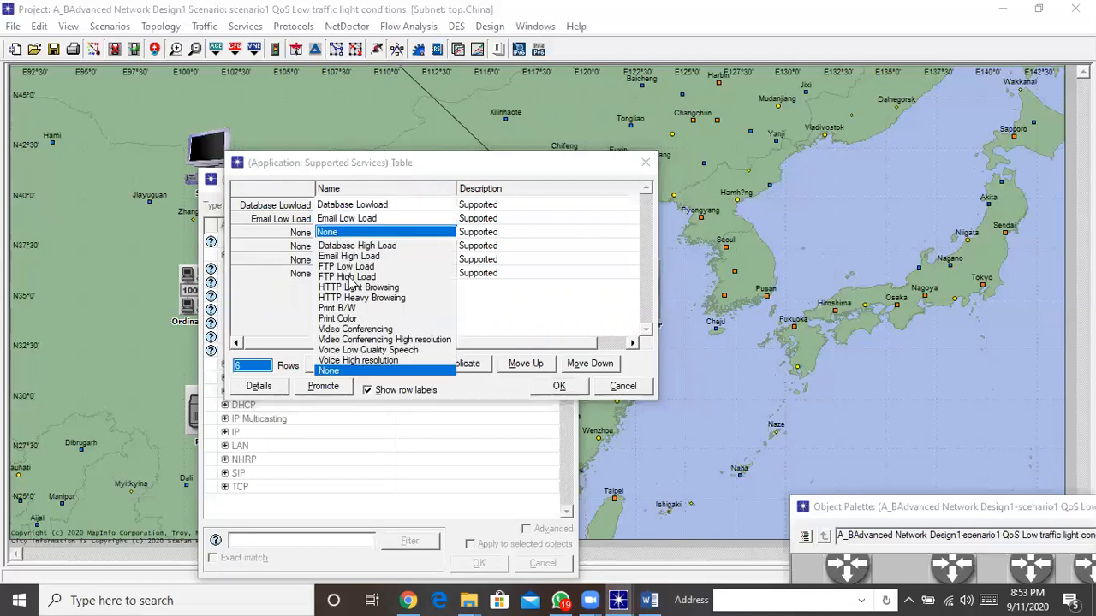
left_click(350, 269)
Step: Set the Ordinary Users' fourth and fifth supported services to HTTP Light Browsing and Print B/W
left_click(335, 247)
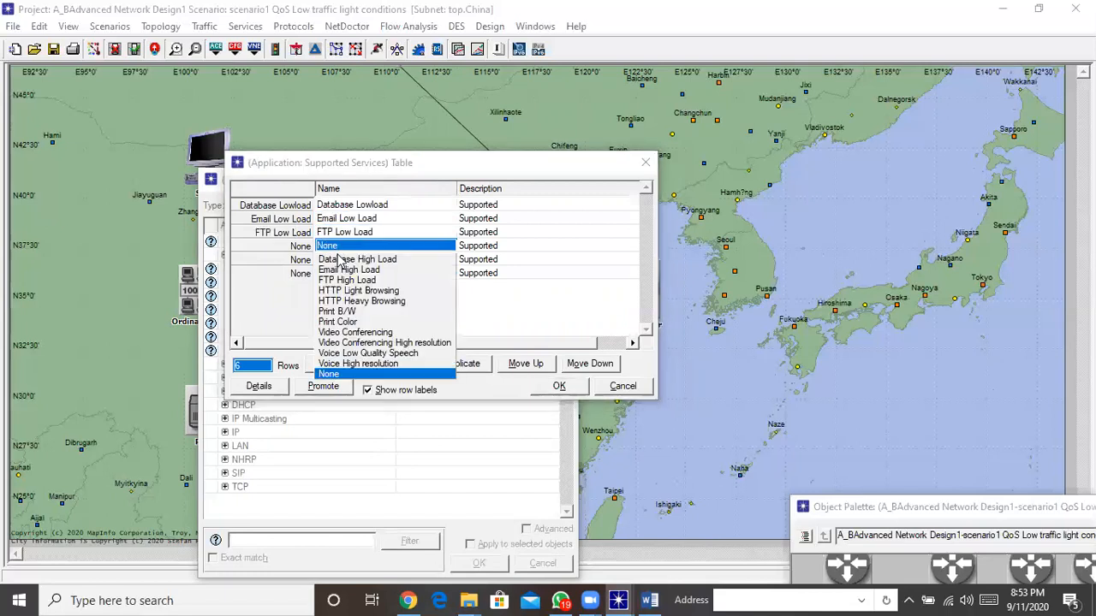
left_click(351, 291)
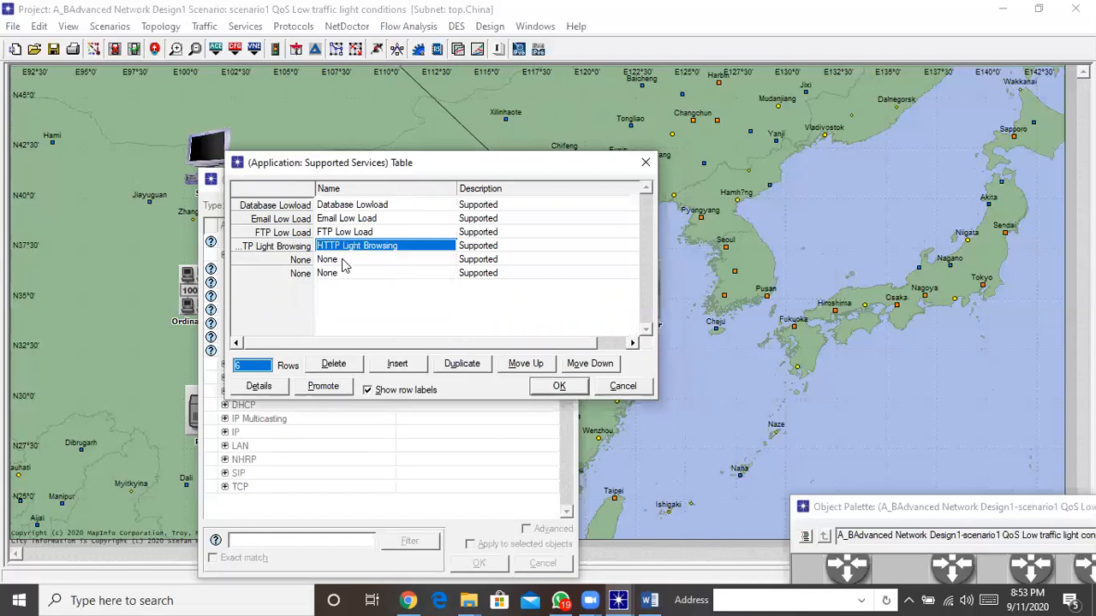
left_click(343, 259)
left_click(353, 315)
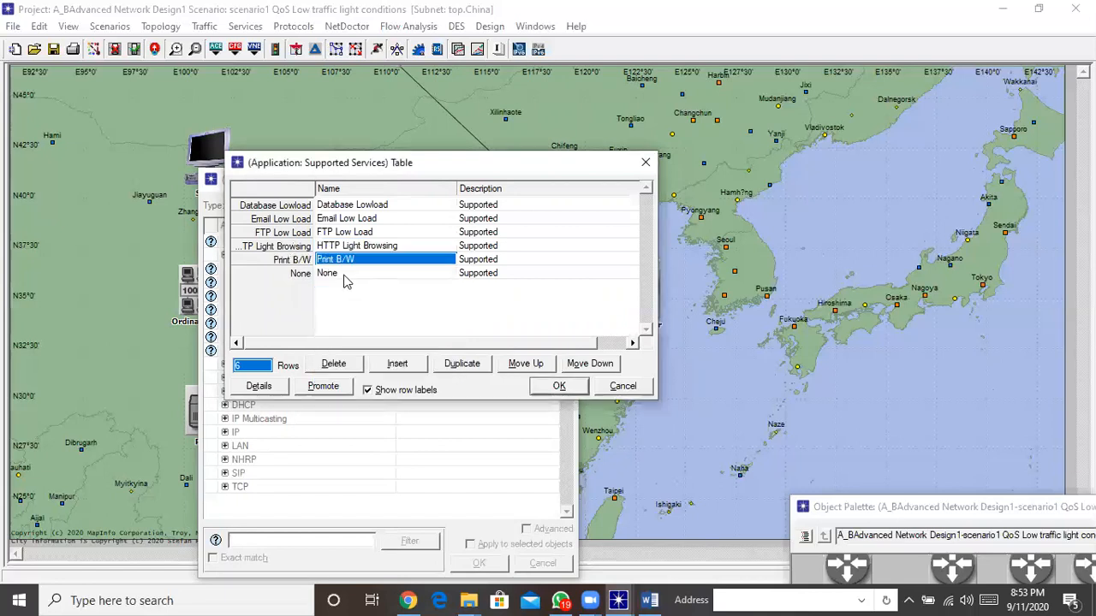
Step: Reduce the Ordinary Users' supported services table to 5 rows and apply the node's attributes
left_click(345, 274)
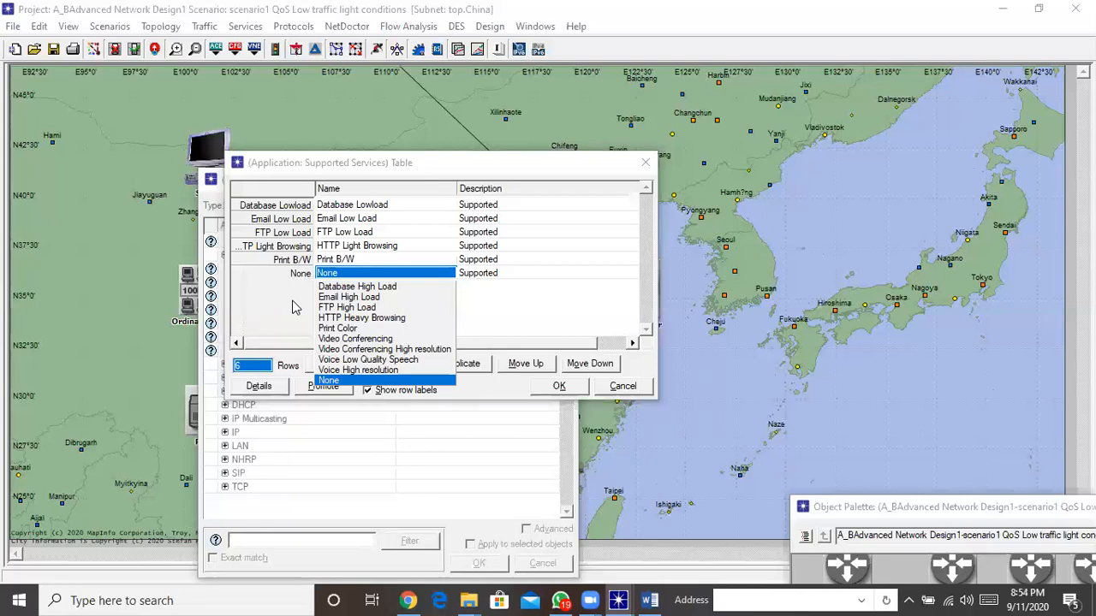
left_click(249, 366)
left_click(252, 366)
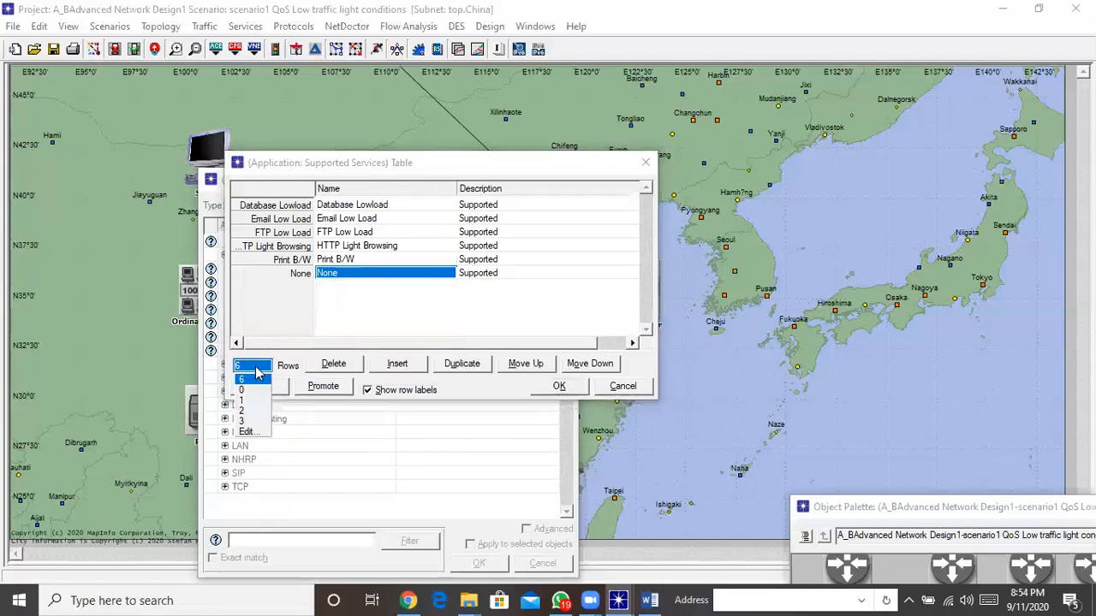
left_click(250, 432)
type("5")
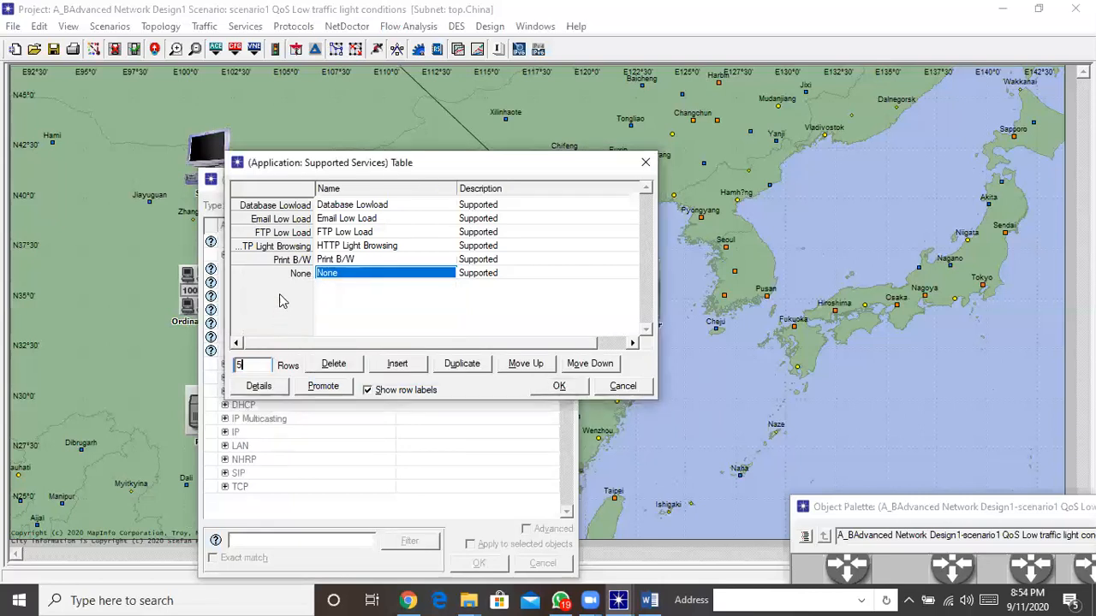
key("Return")
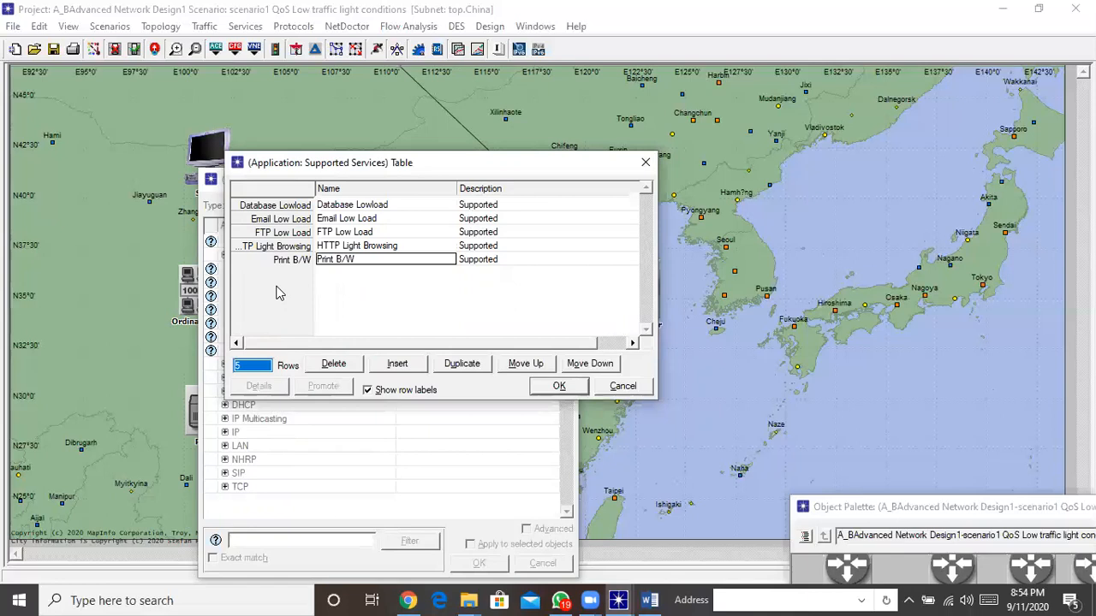
left_click(558, 388)
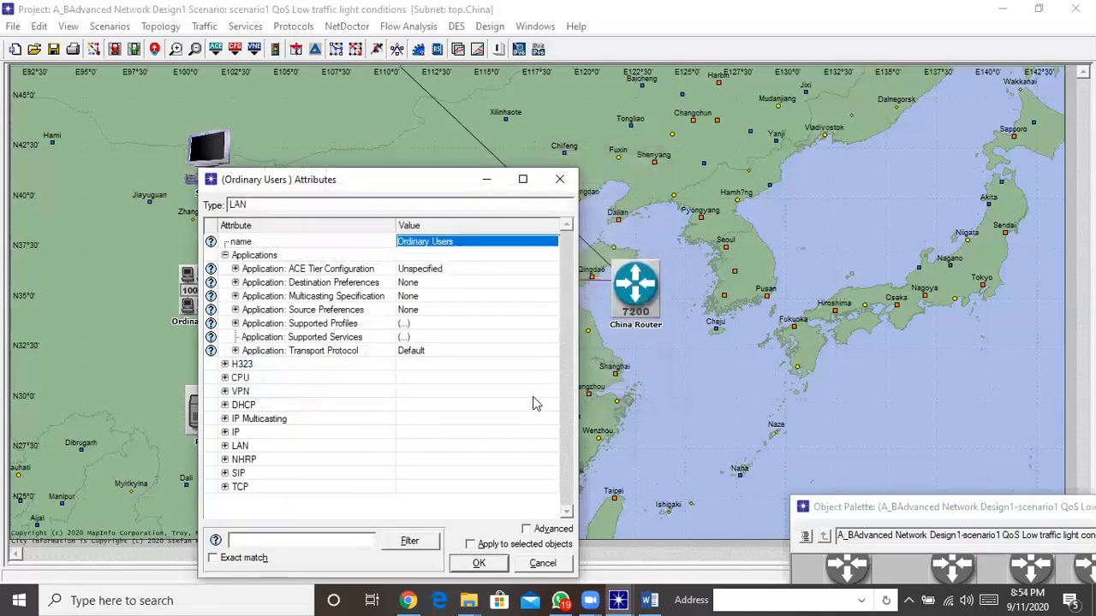
left_click(479, 565)
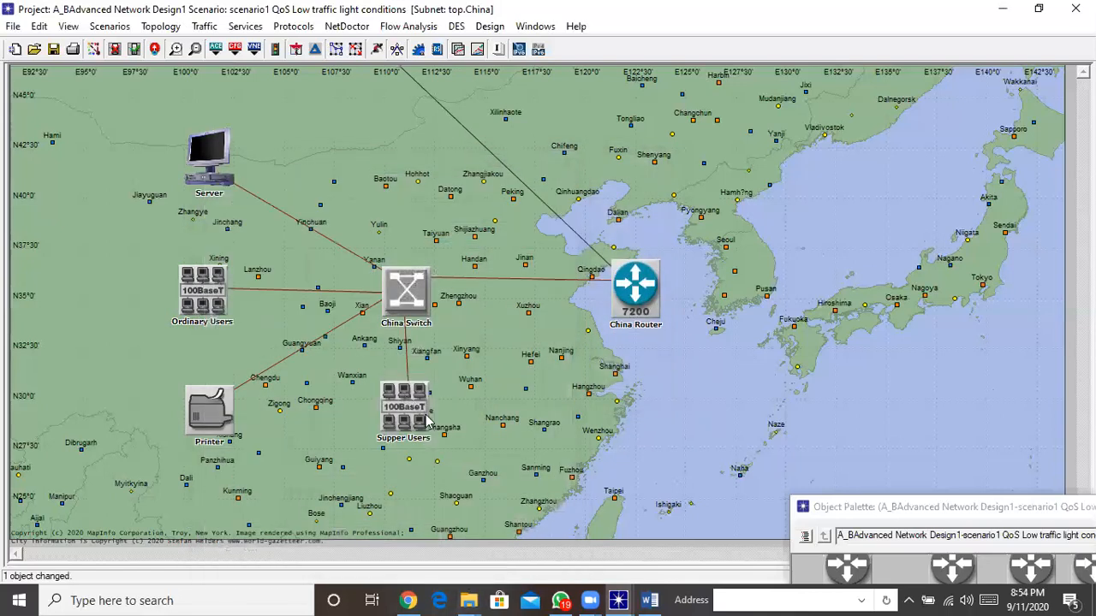
right_click(418, 424)
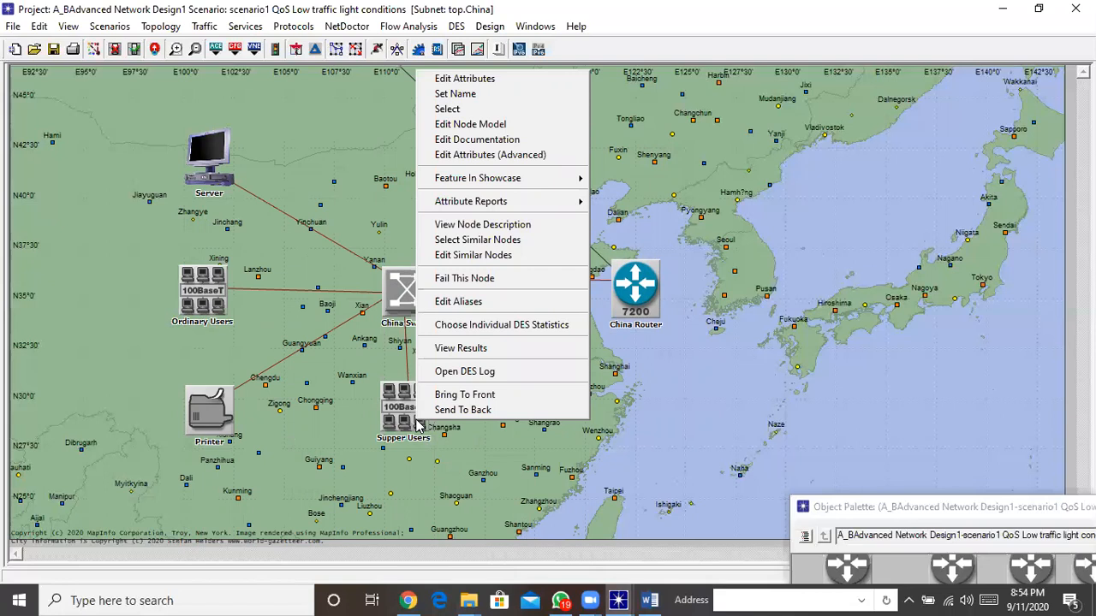
left_click(509, 79)
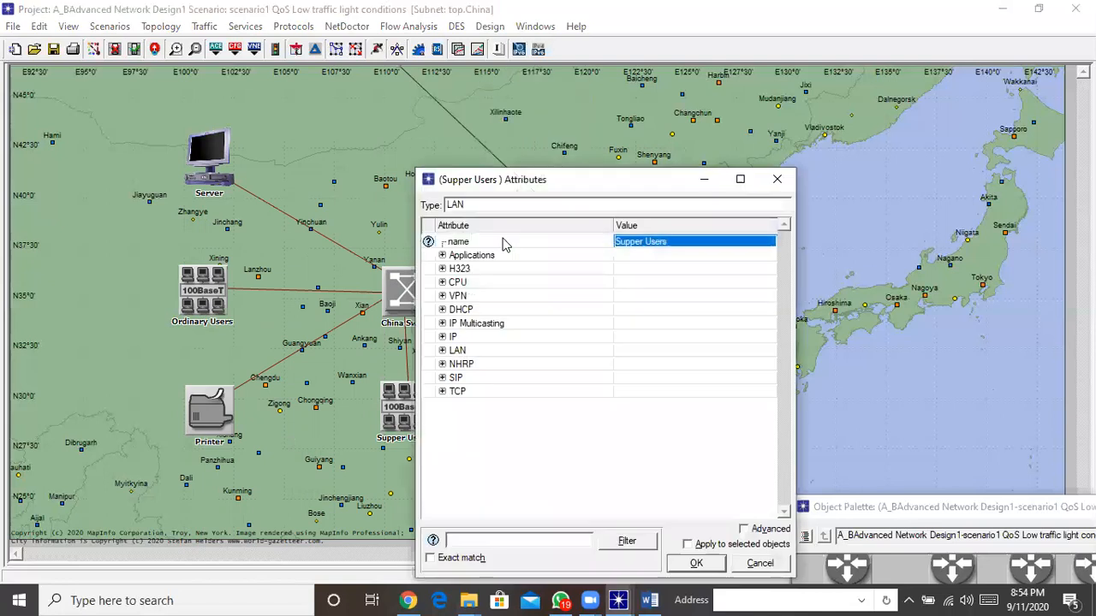
left_click_drag(601, 183, 639, 190)
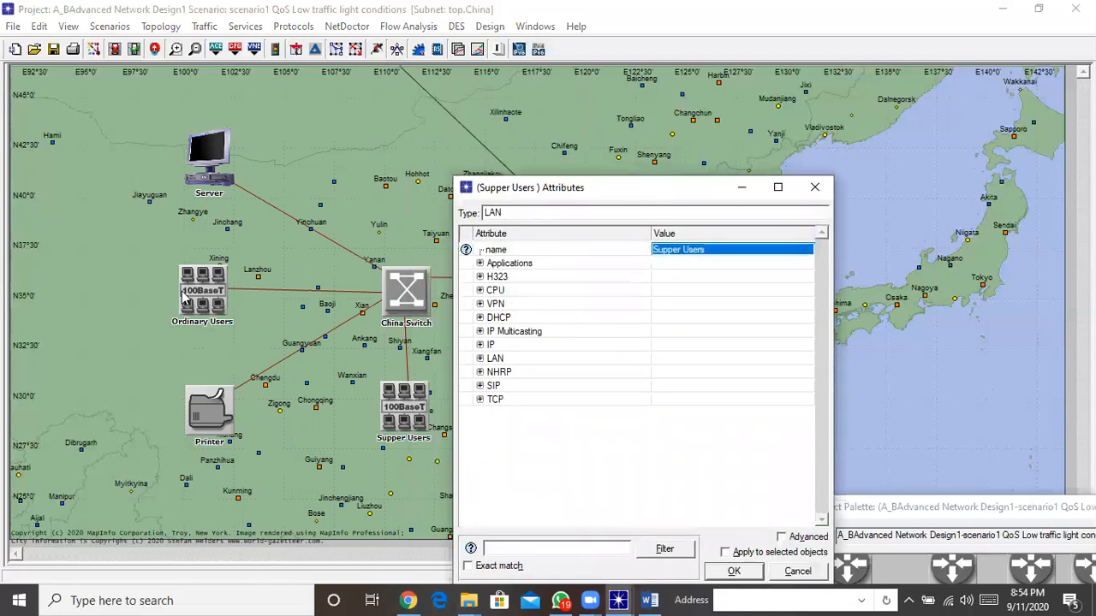
left_click(814, 189)
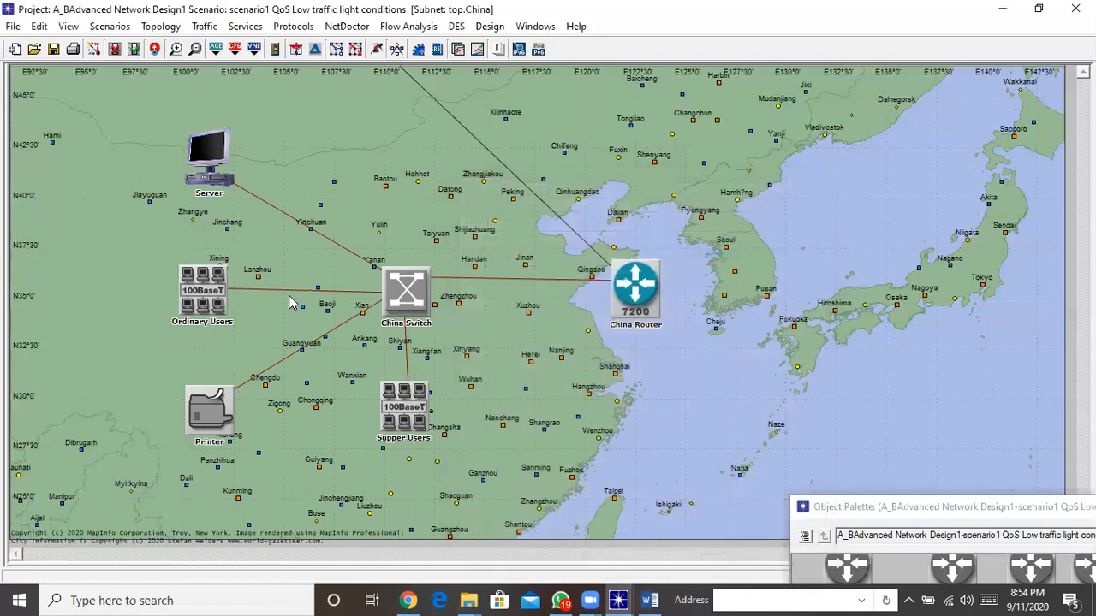
Step: Review the supported services table of the Ordinary Users node and close its attributes
right_click(199, 297)
left_click(243, 275)
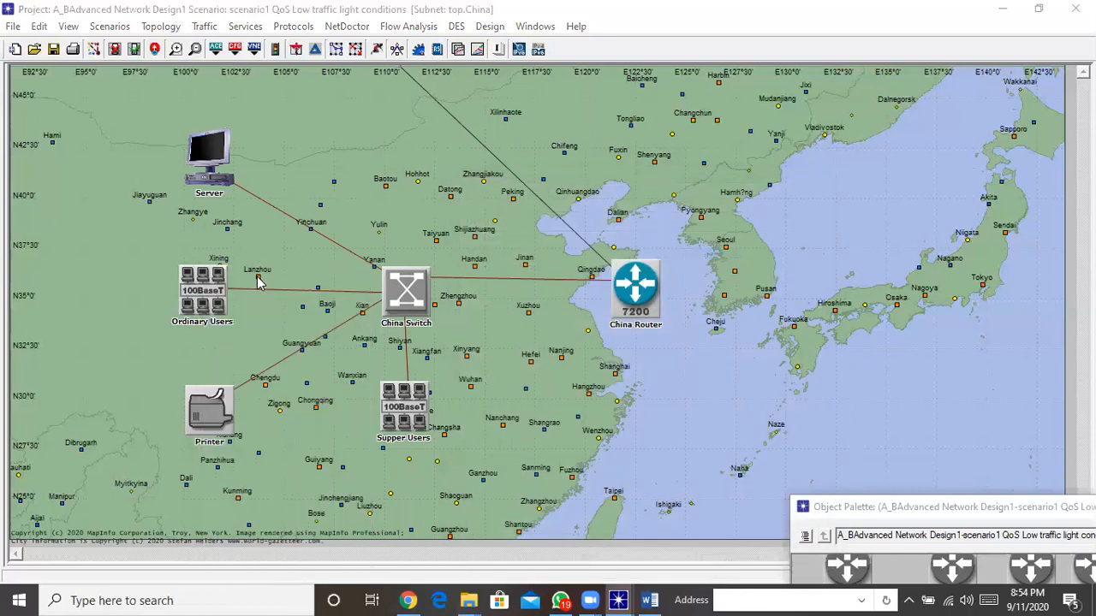
left_click(226, 255)
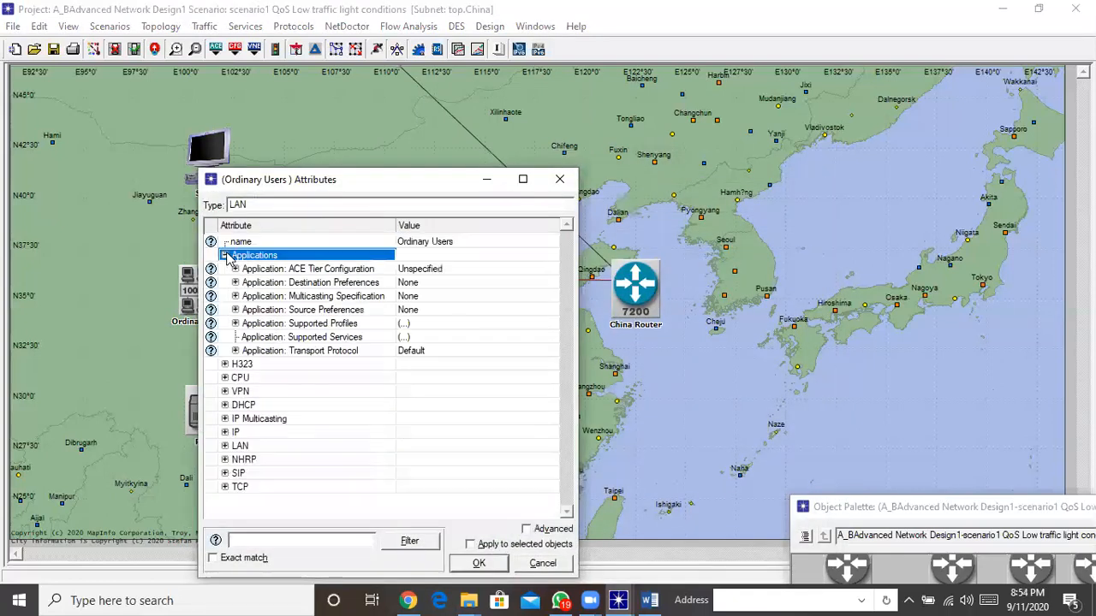
left_click(404, 340)
left_click(409, 381)
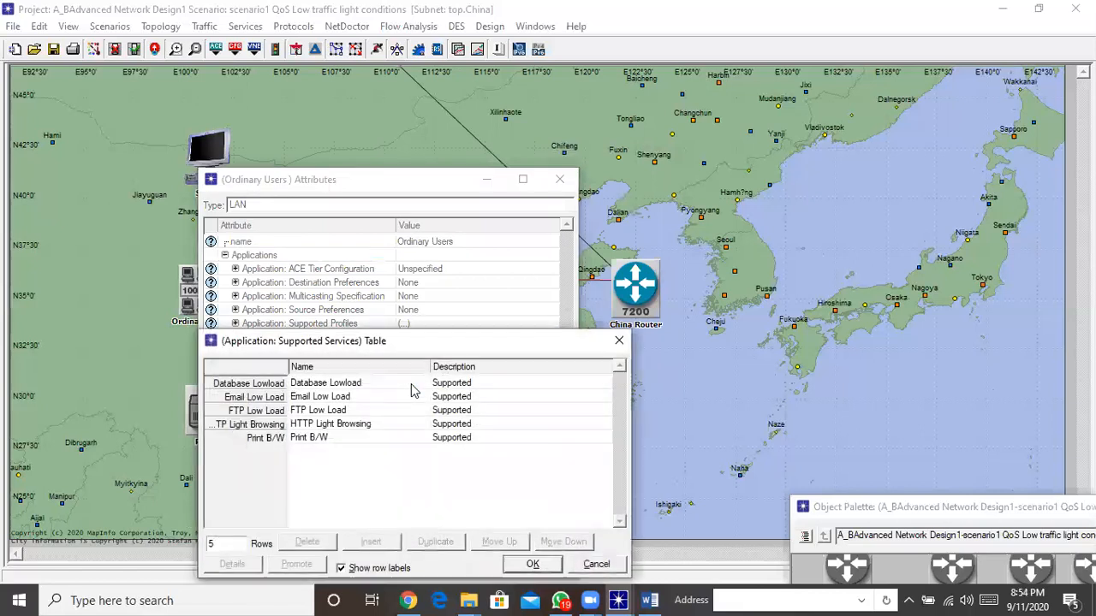
left_click(532, 565)
left_click(469, 569)
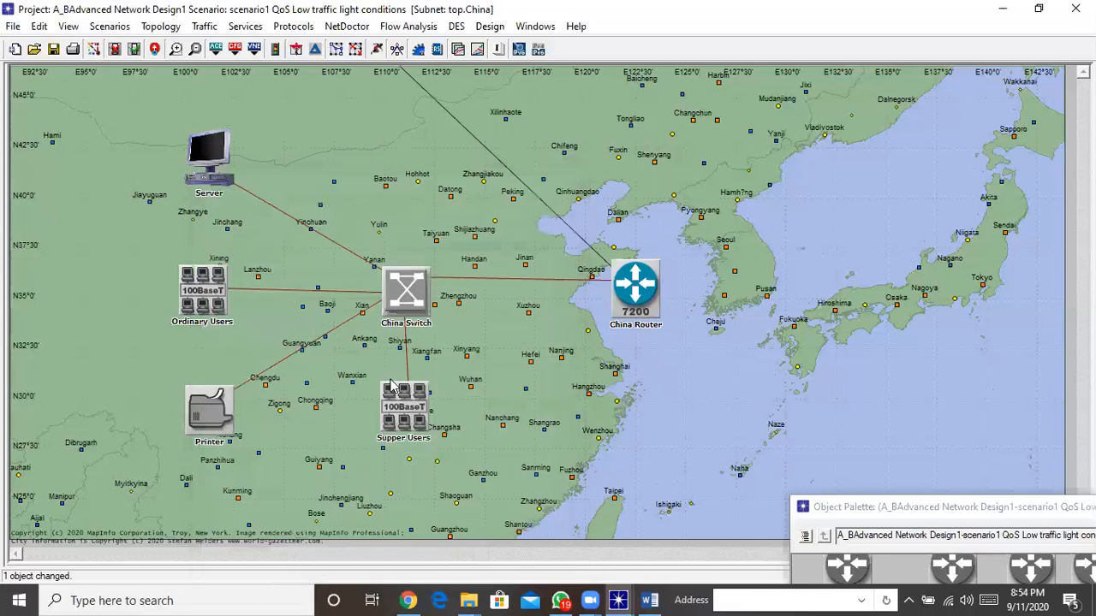
Step: Add one row with the China profile to the supported profiles of the China subnet's Supper Users node
right_click(399, 402)
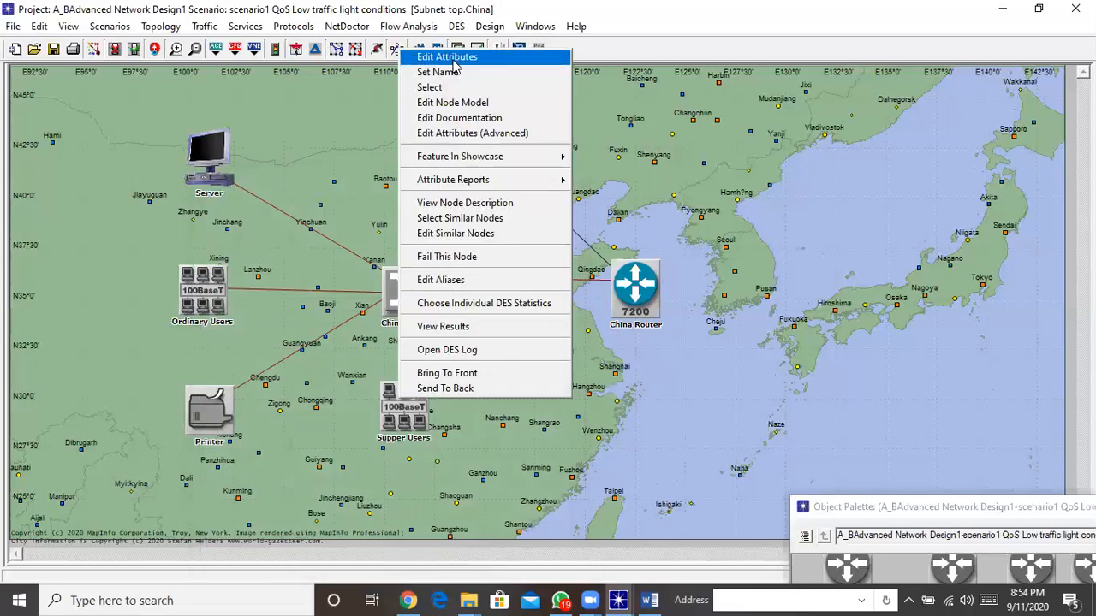
key("Return")
left_click(424, 255)
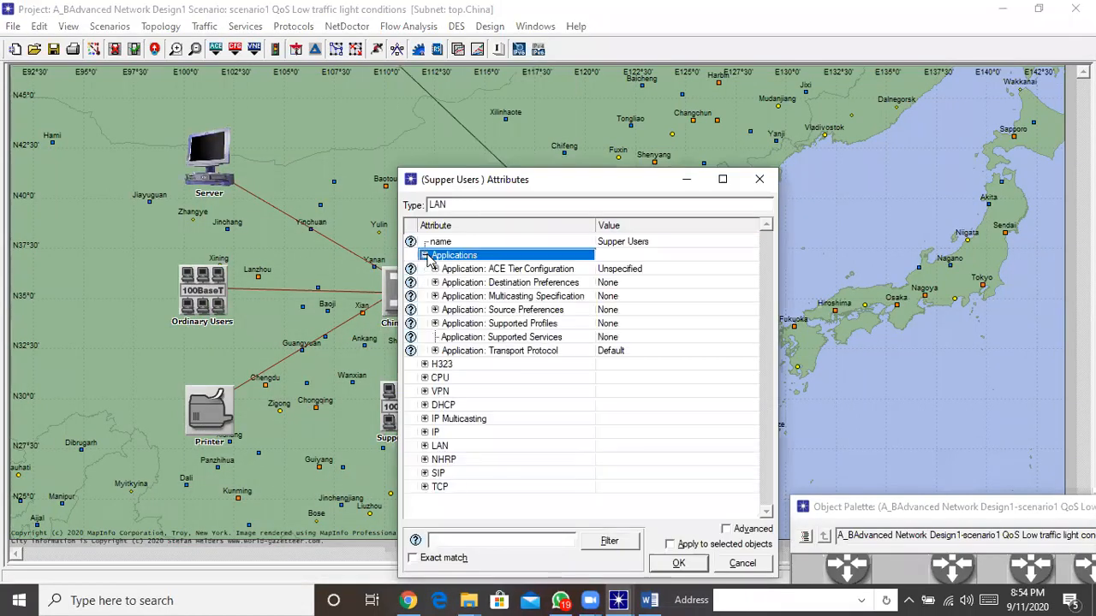
left_click_drag(582, 193, 507, 124)
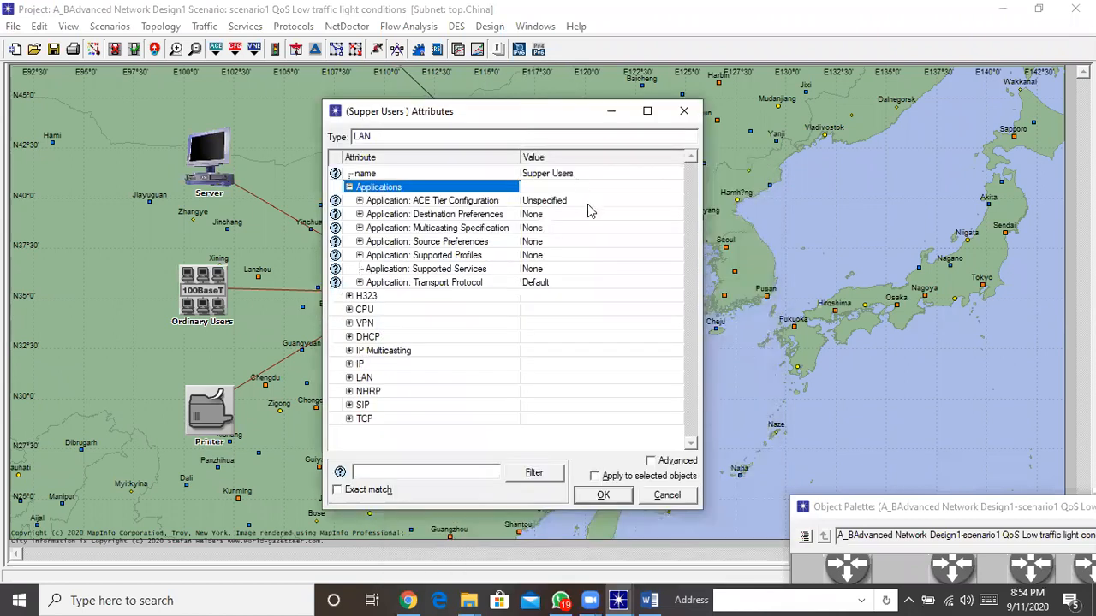
left_click(551, 255)
left_click(552, 280)
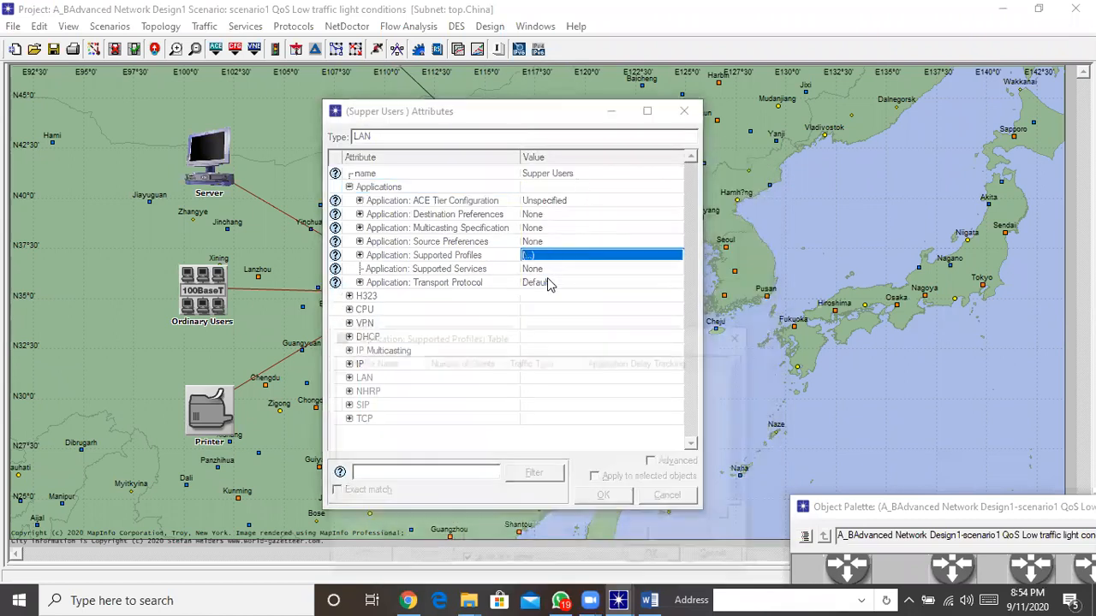
left_click_drag(547, 334, 476, 128)
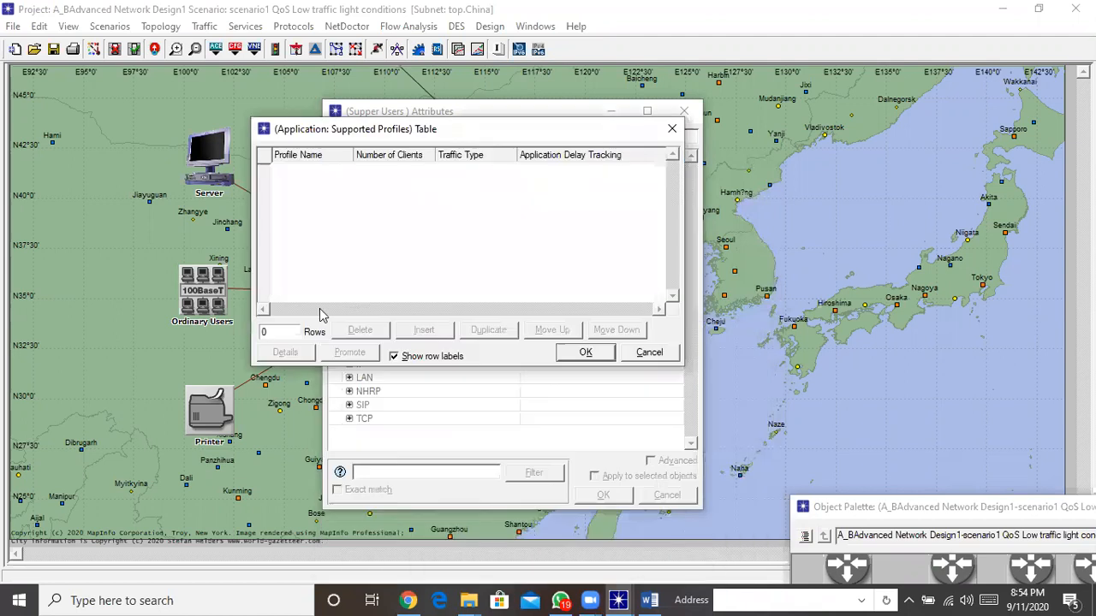
left_click(295, 333)
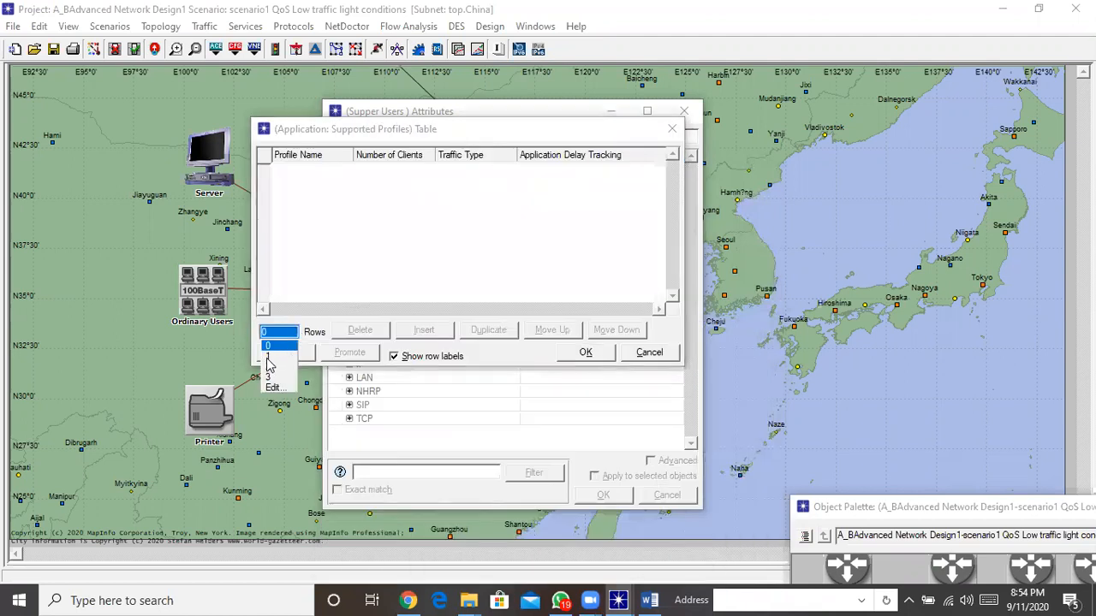
left_click(268, 360)
left_click(374, 170)
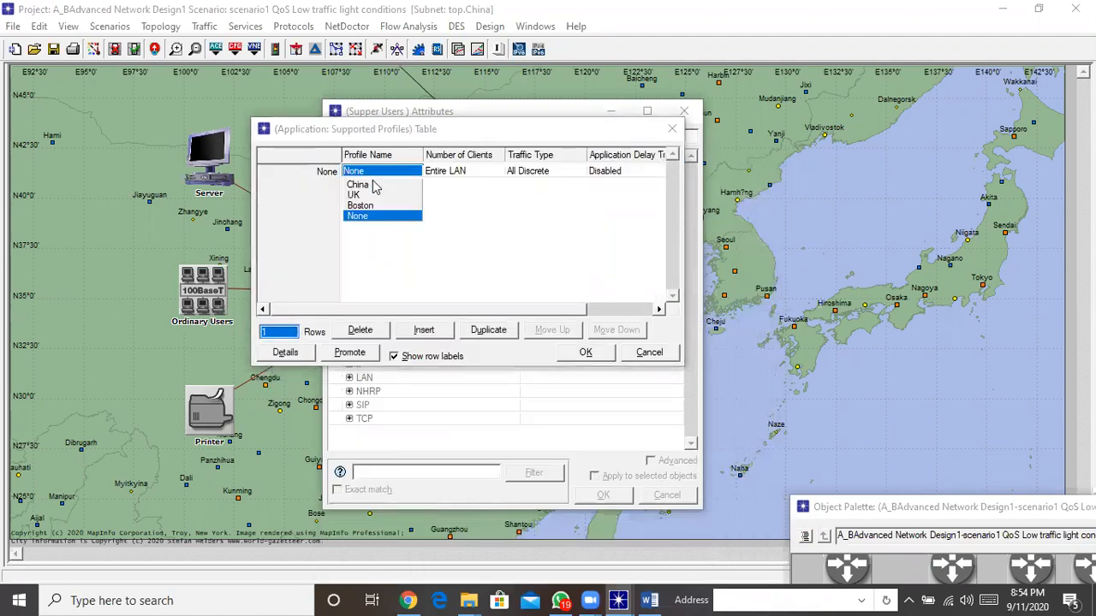
left_click(375, 185)
left_click(582, 354)
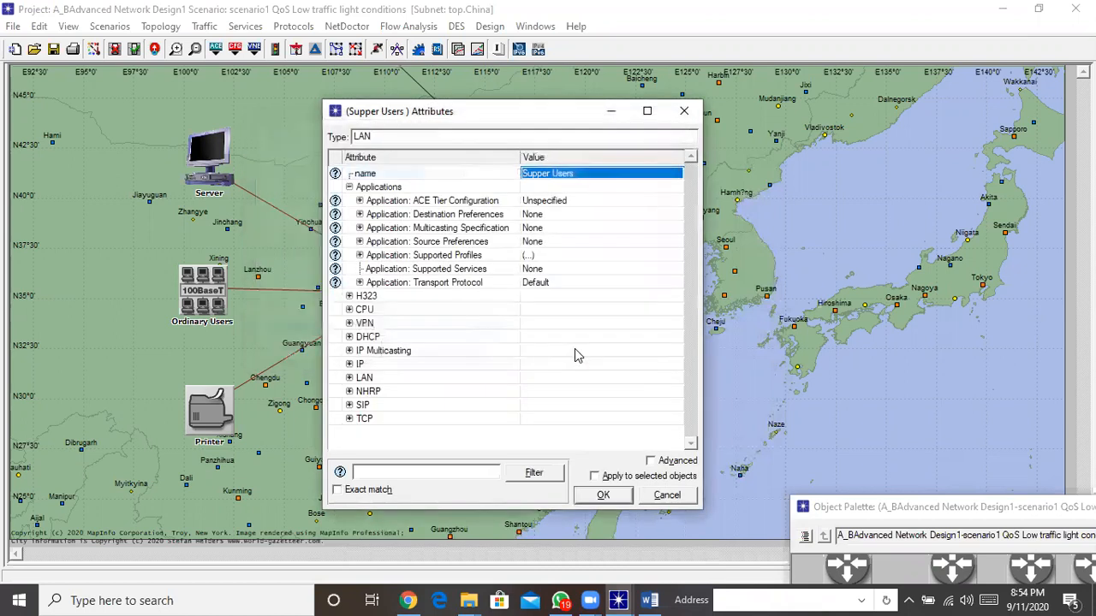
Step: Start editing the Supper Users' application supported services and set the table to 7 rows
left_click(544, 269)
left_click(542, 303)
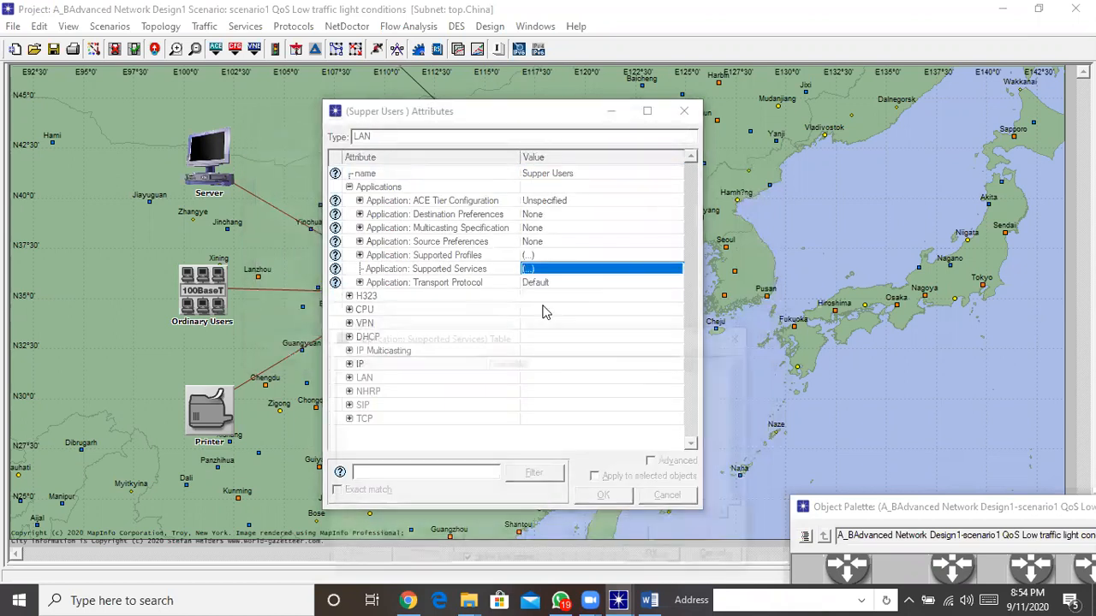
left_click_drag(549, 334, 469, 137)
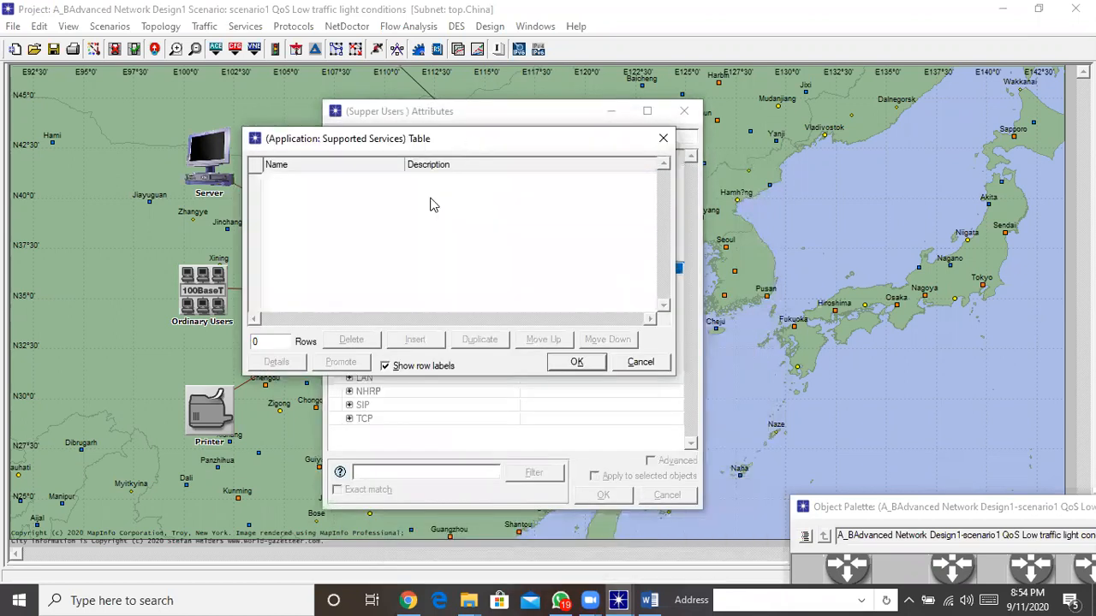
left_click(284, 343)
left_click(272, 402)
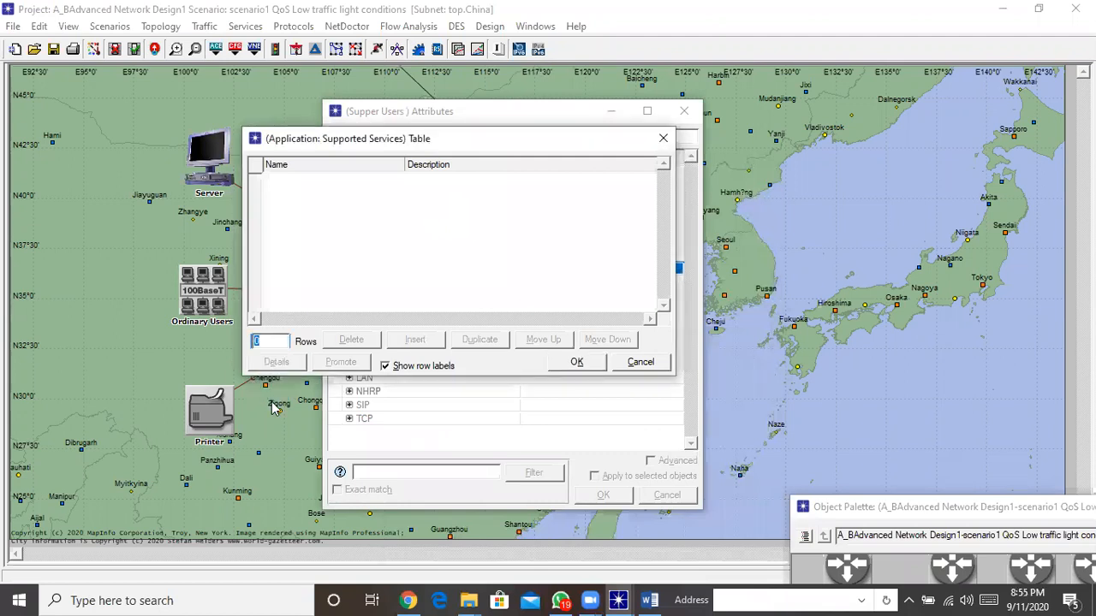
type("7")
key("Return")
Step: Set the Supper Users' first three supported services to Database Lowload, Email Low Load and FTP Low Load
left_click(364, 185)
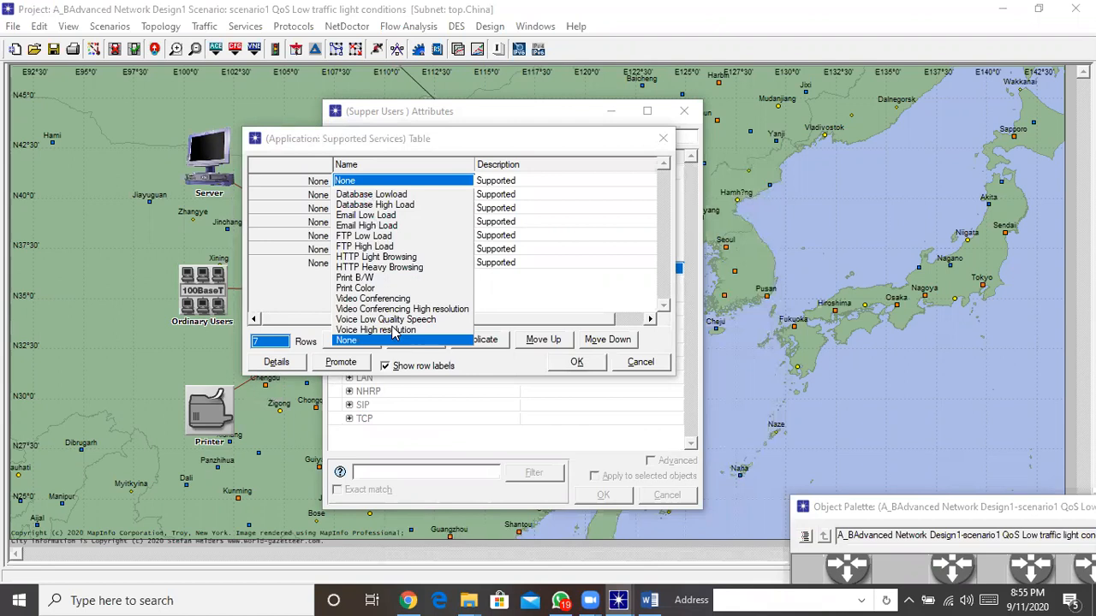
left_click(377, 195)
left_click(359, 196)
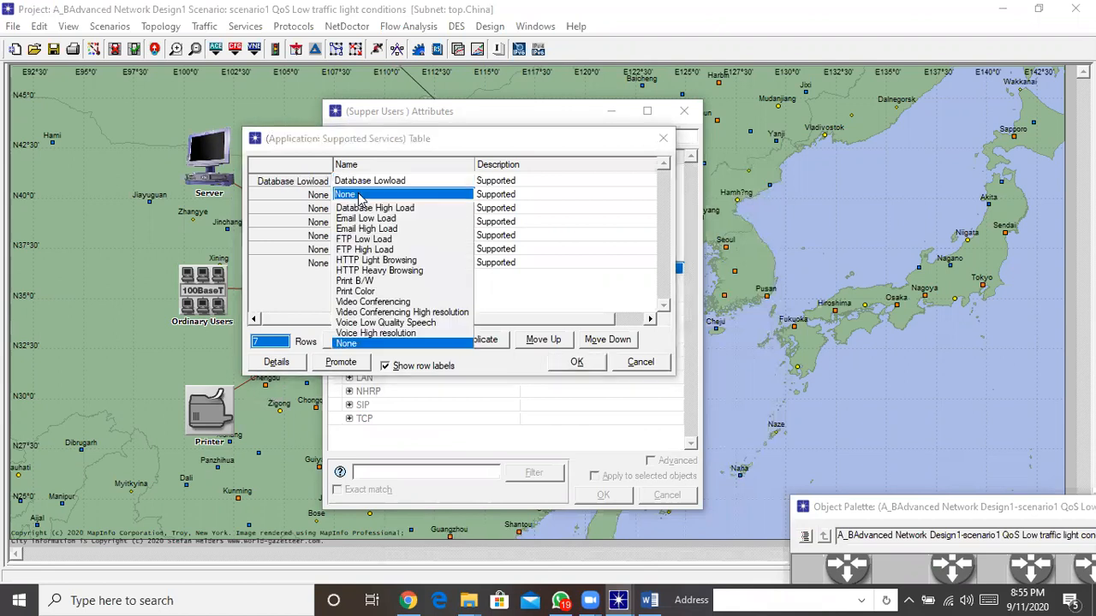
left_click(366, 218)
left_click(359, 209)
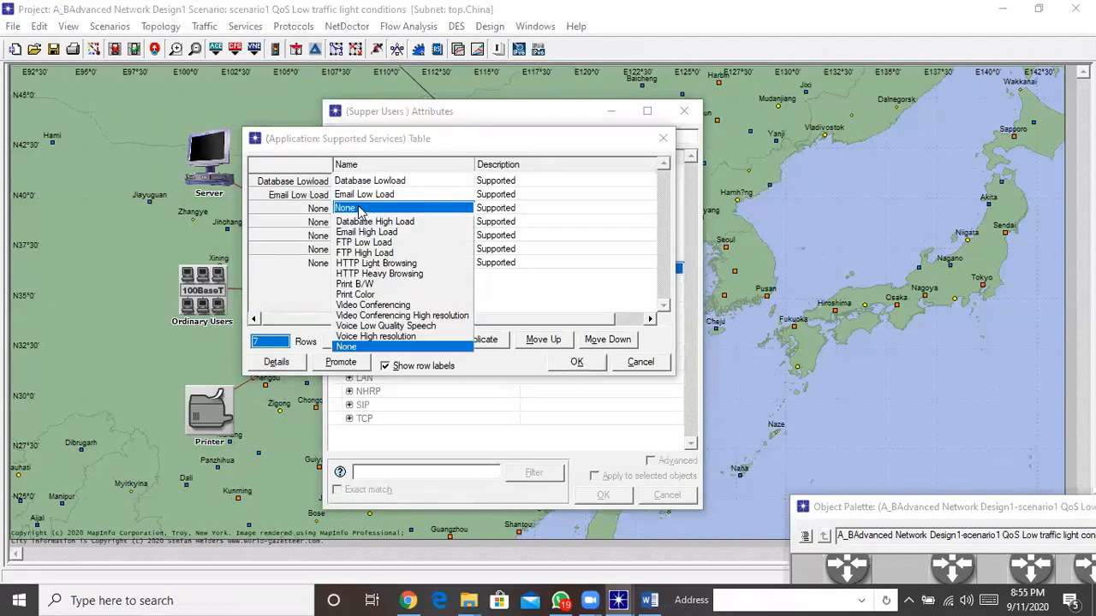
left_click(376, 243)
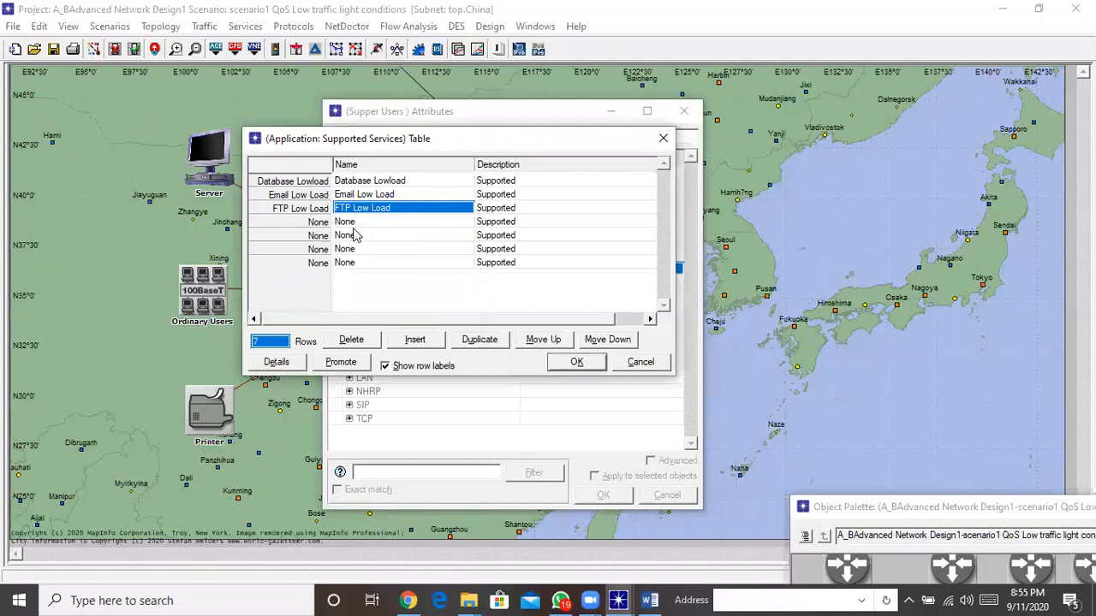
Step: Set the Supper Users' fourth and fifth supported services to HTTP Light Browsing and Print B/W
left_click(355, 222)
left_click(371, 264)
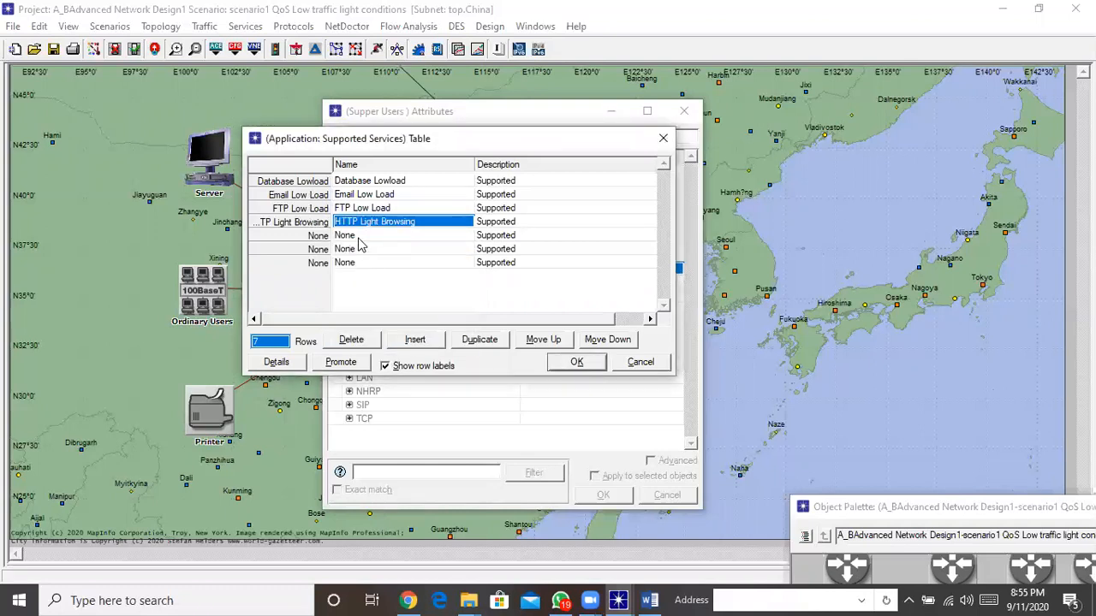
left_click(355, 238)
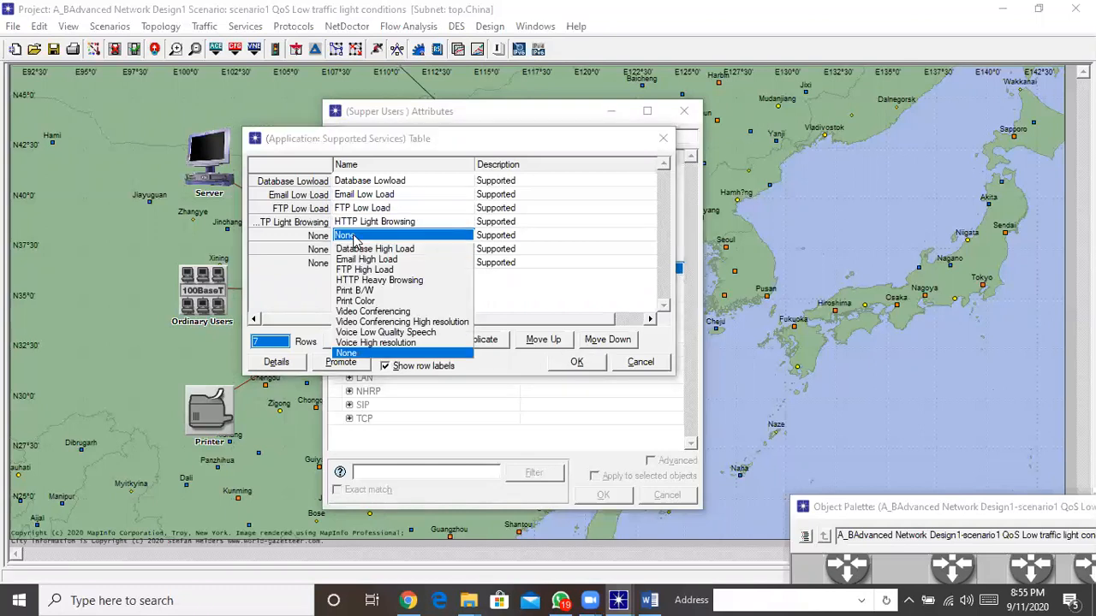
left_click(377, 290)
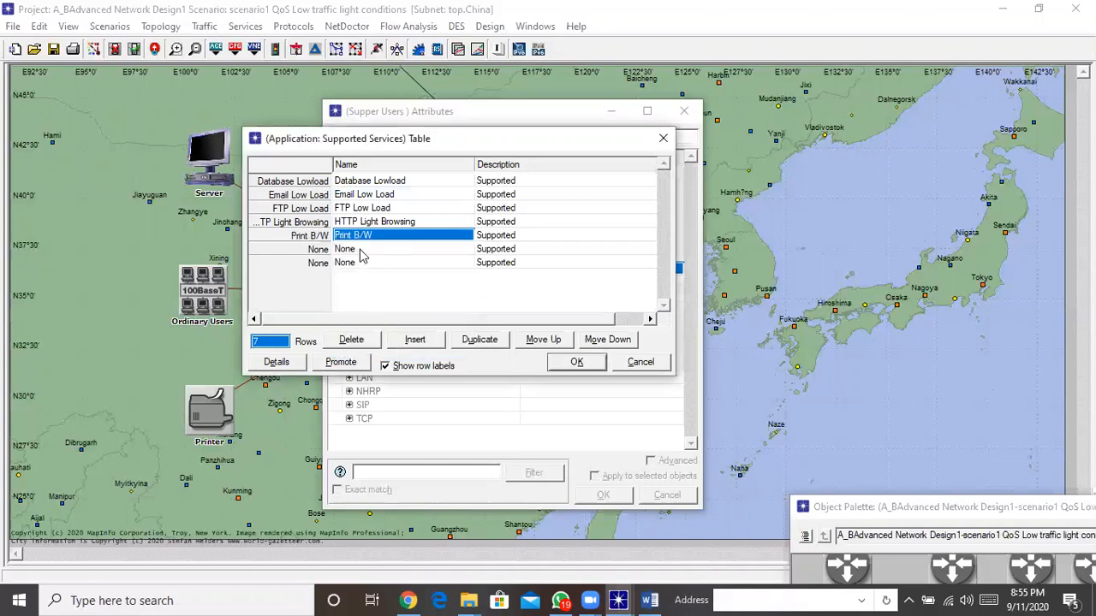
Step: Set the Supper Users' sixth and seventh services to Video Conferencing High resolution and Voice High resolution, and apply the node's attributes
left_click(363, 250)
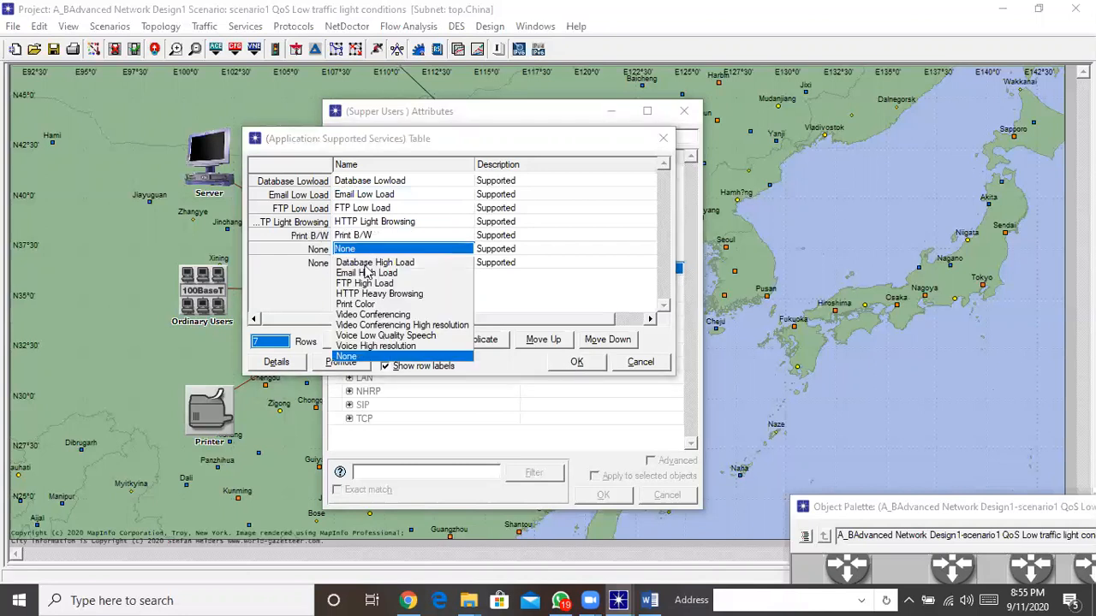
left_click(385, 326)
left_click(358, 264)
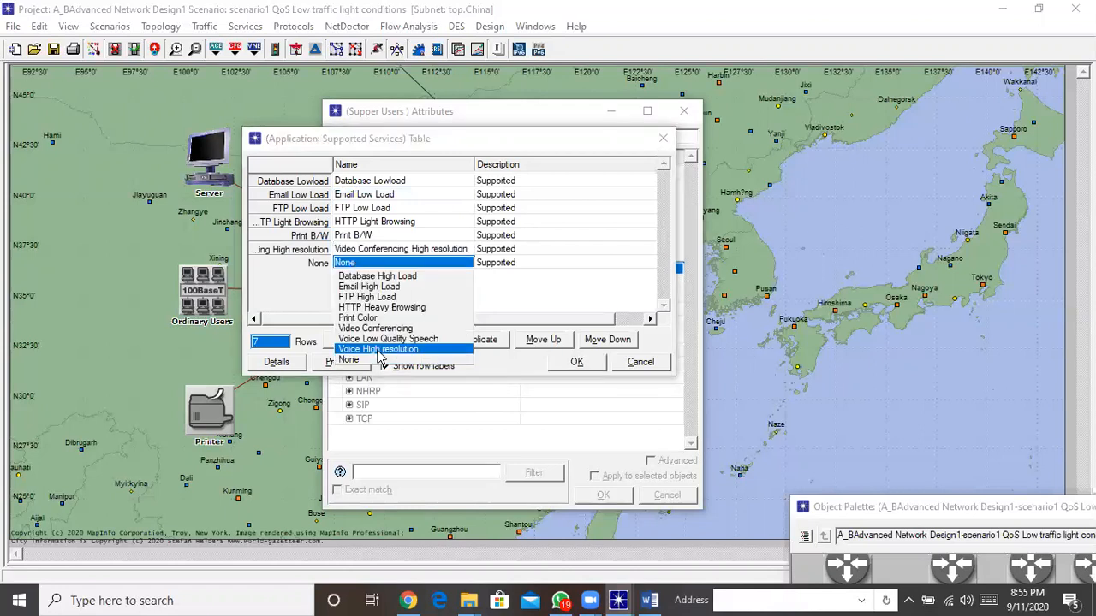
left_click(378, 349)
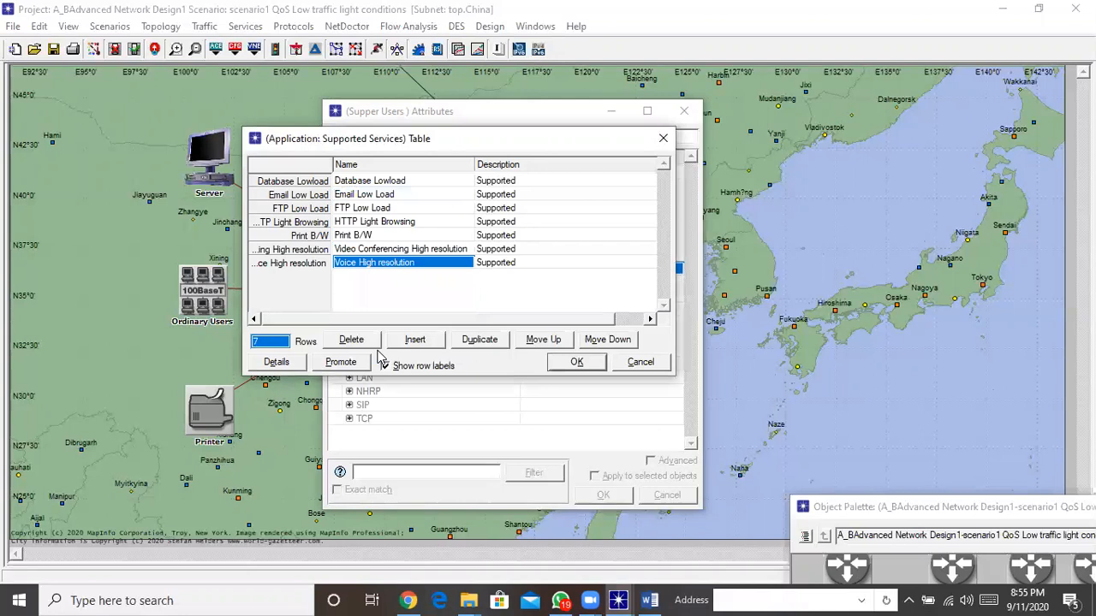
left_click(565, 362)
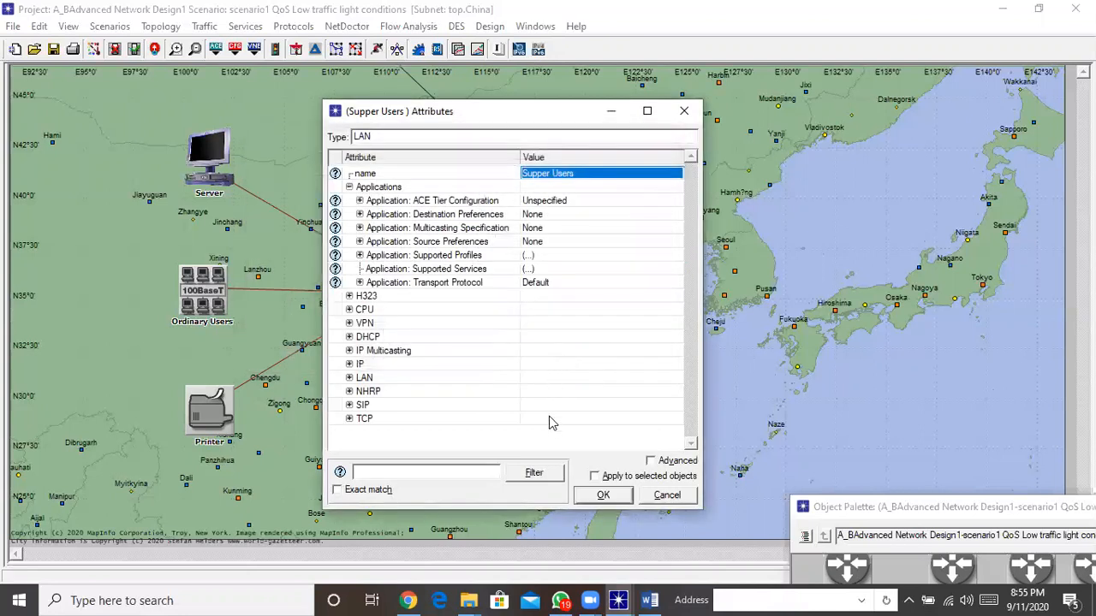
left_click(604, 495)
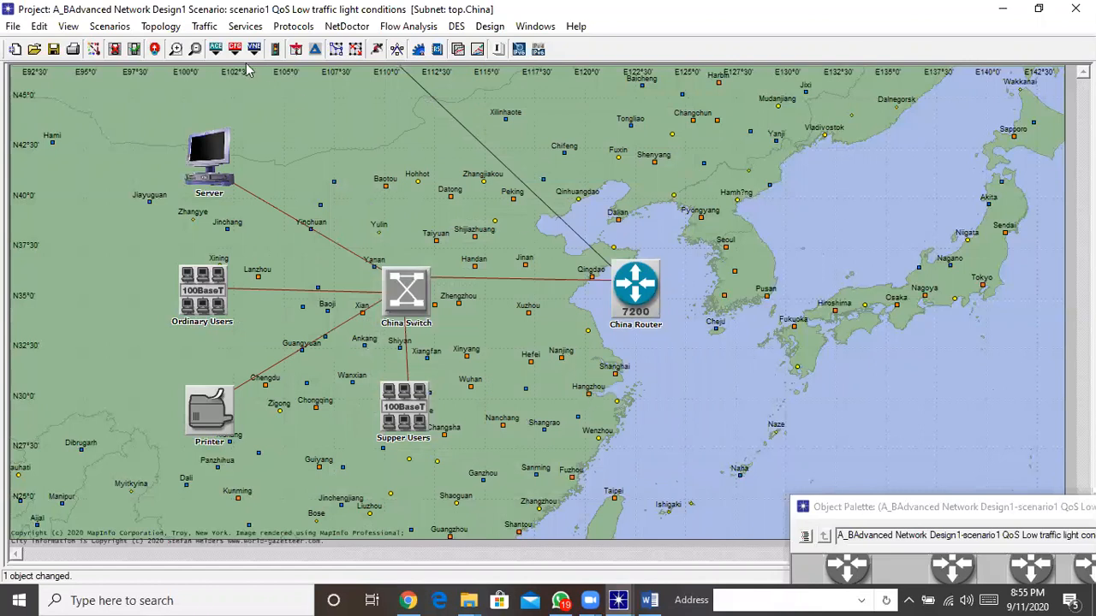
Step: Enter the UK subnet and give its Server node a supported profiles table with 3 rows
left_click(155, 48)
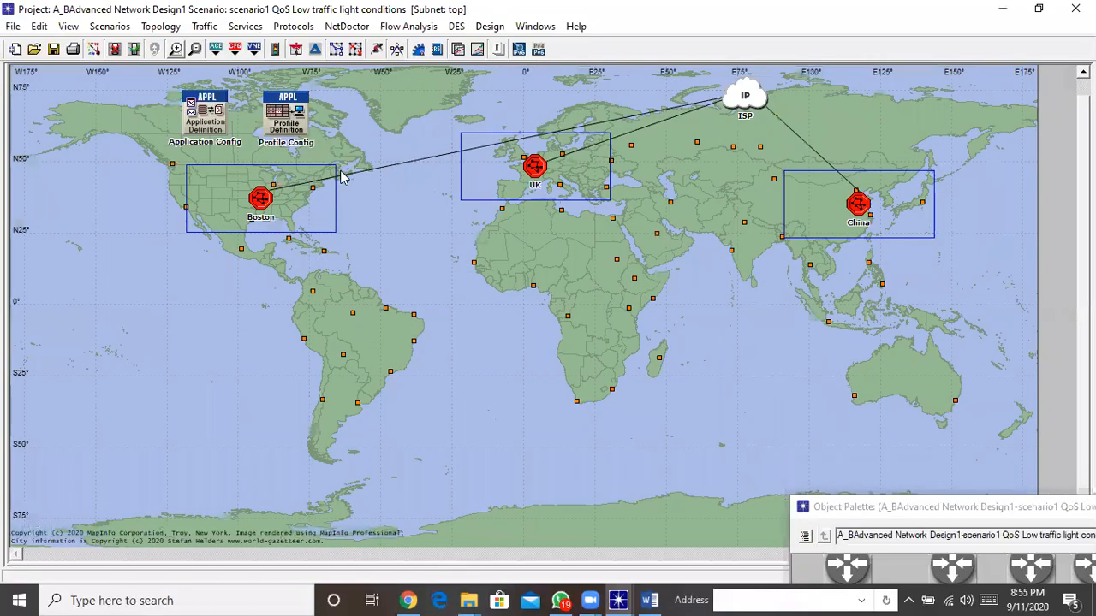
double_click(538, 170)
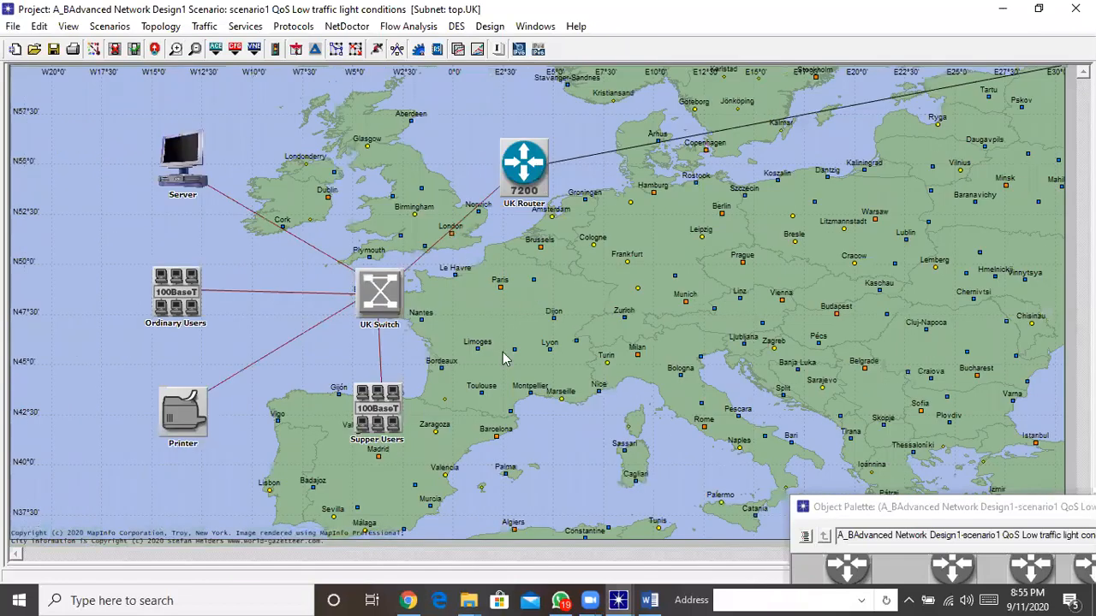
right_click(192, 155)
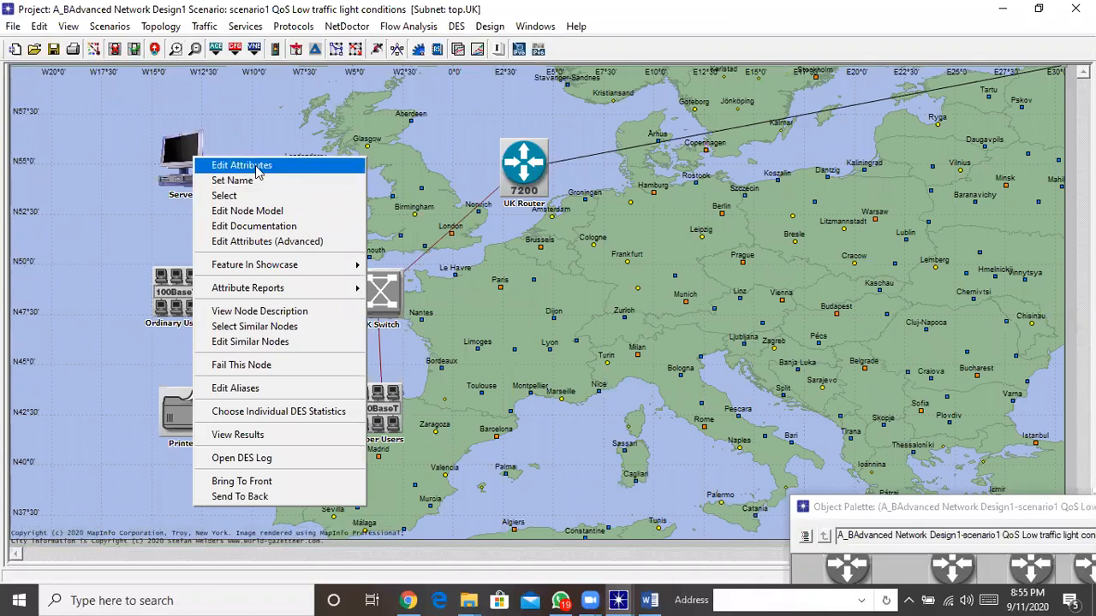
left_click(242, 165)
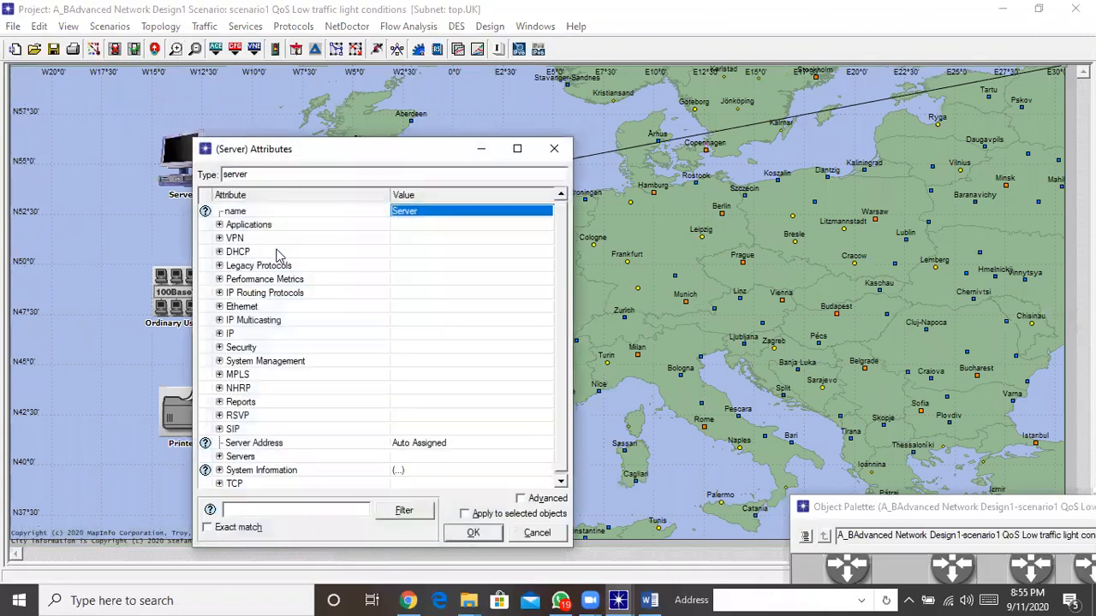
left_click(219, 224)
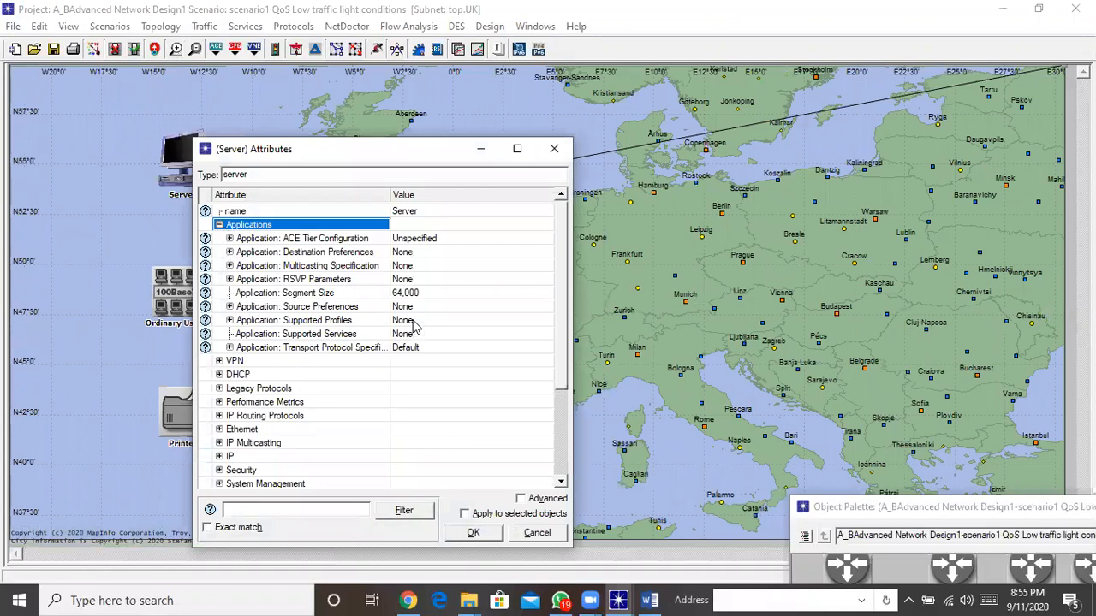
left_click(412, 323)
left_click(417, 349)
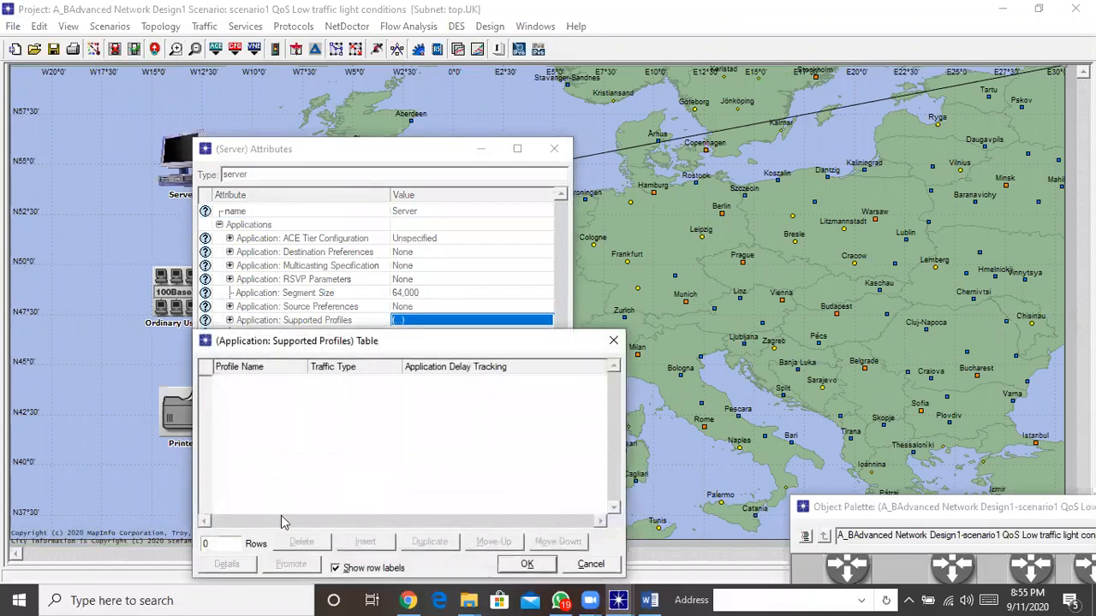
left_click_drag(424, 342, 434, 143)
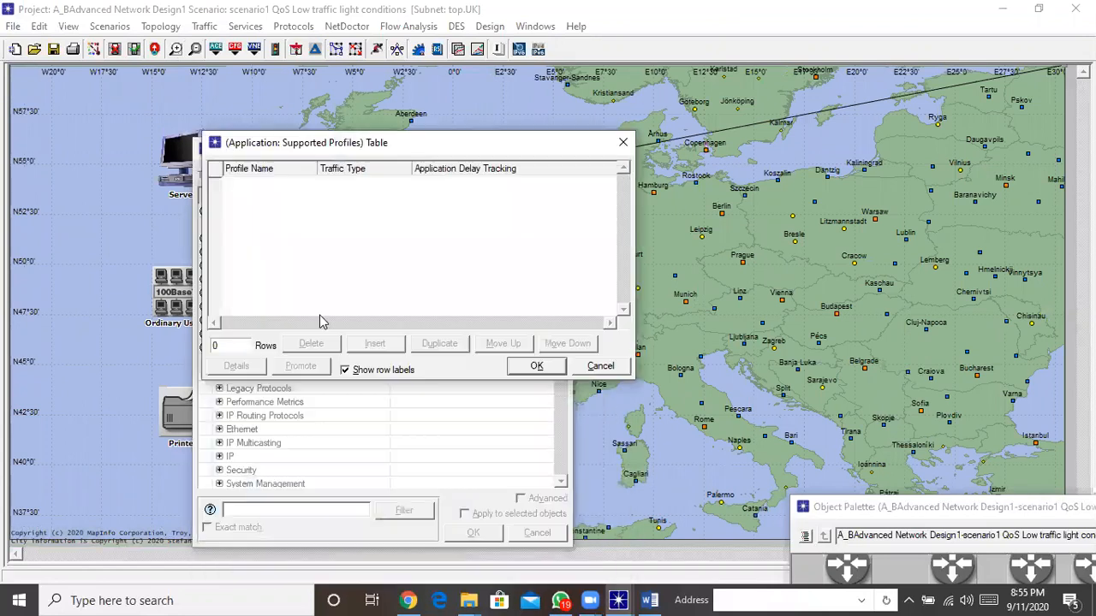
double_click(246, 353)
type("3")
key("Return")
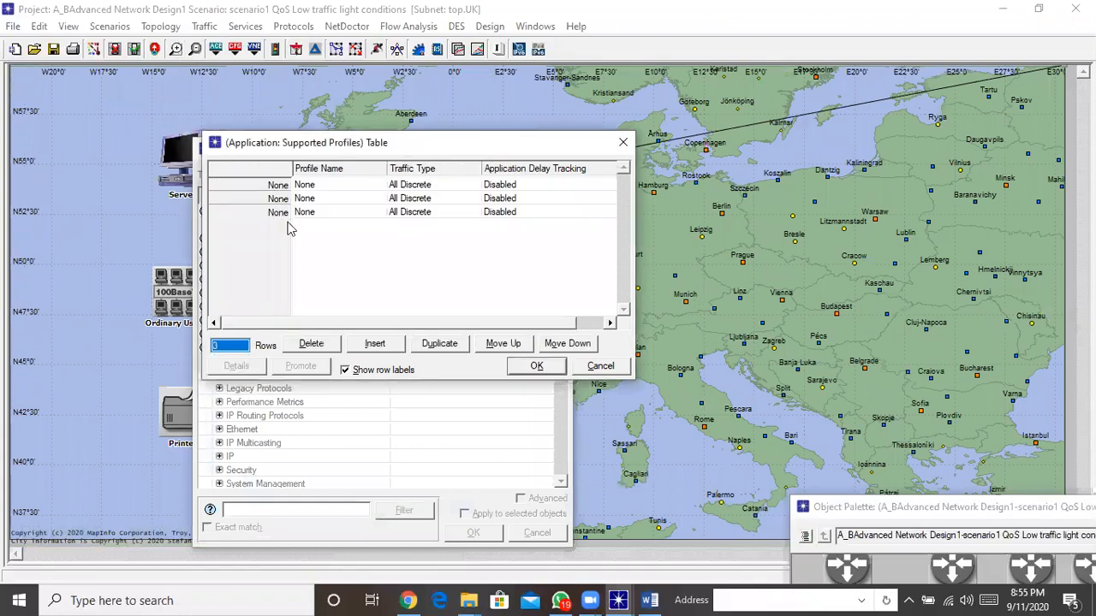
Step: Set the UK Server's three supported profiles to China, UK and Boston and confirm the table
left_click(321, 185)
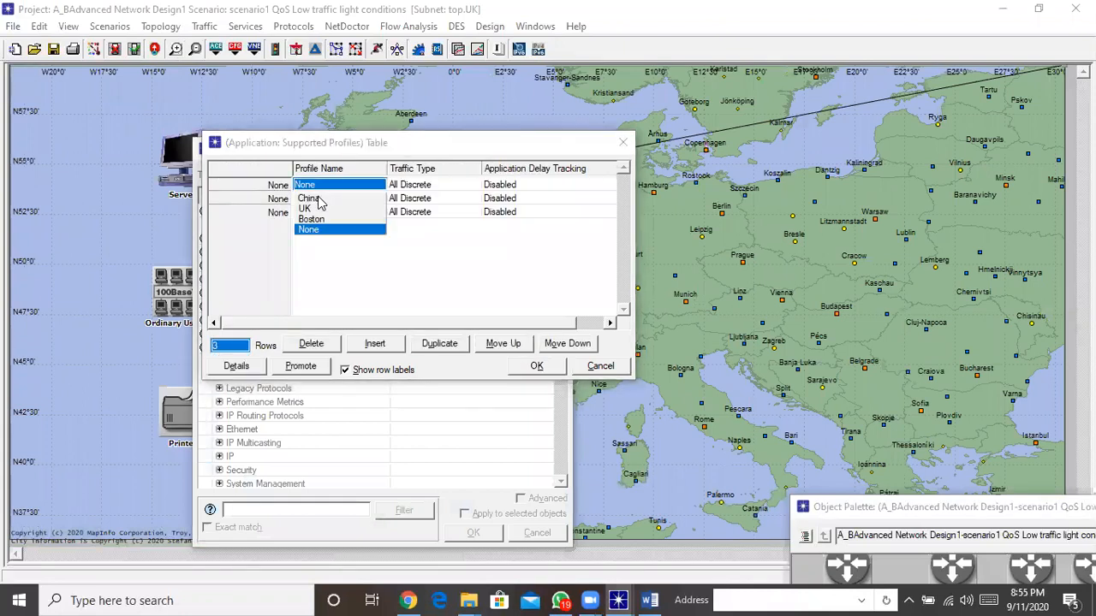
left_click(319, 198)
left_click(320, 200)
left_click(312, 224)
left_click(313, 213)
left_click(316, 247)
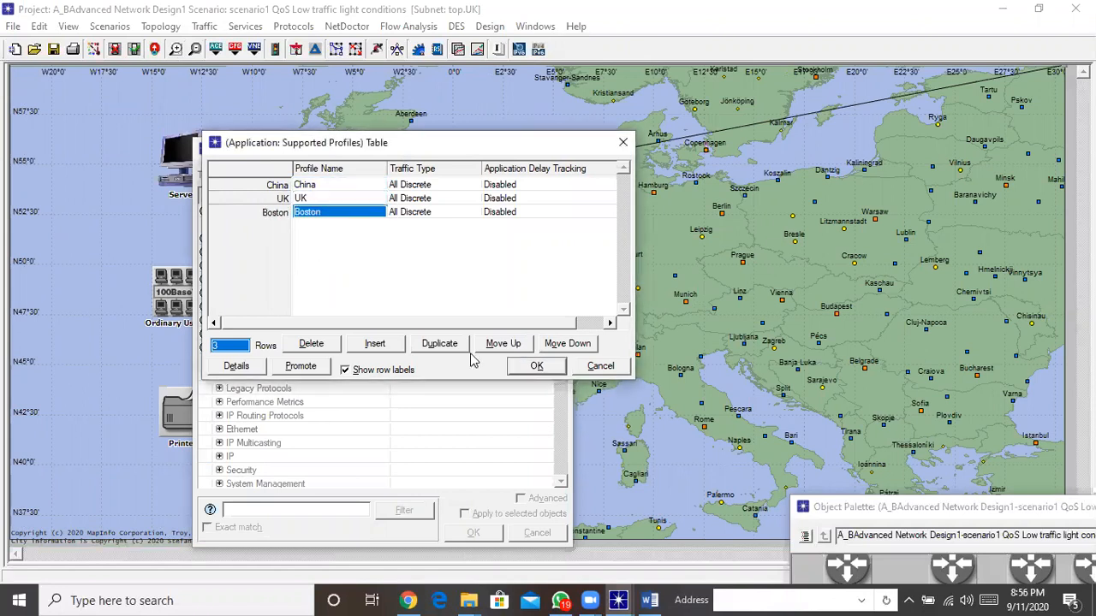
left_click(537, 365)
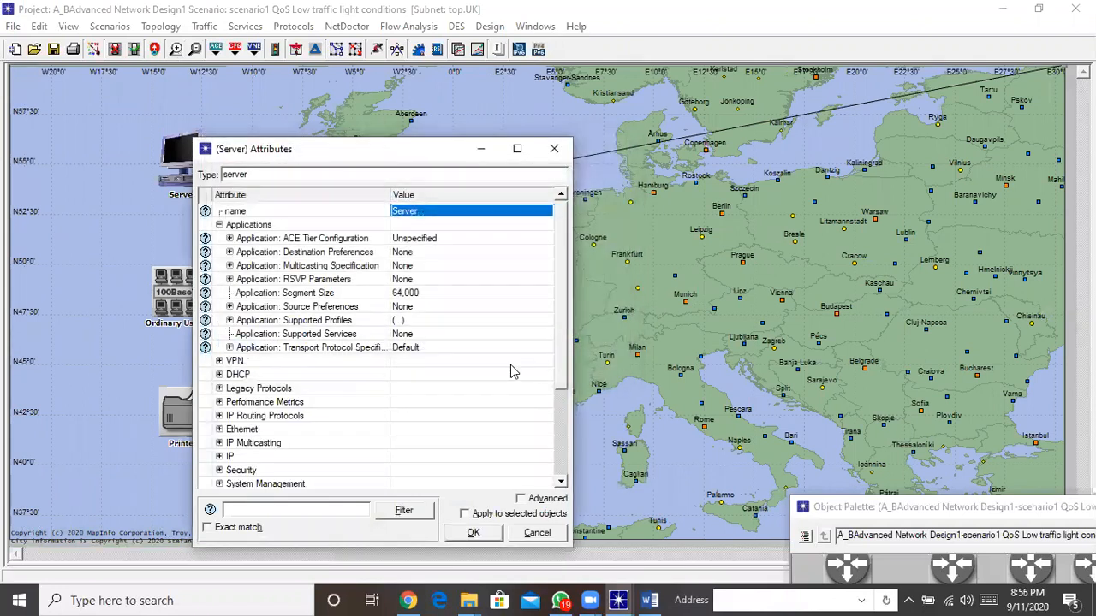
left_click(419, 337)
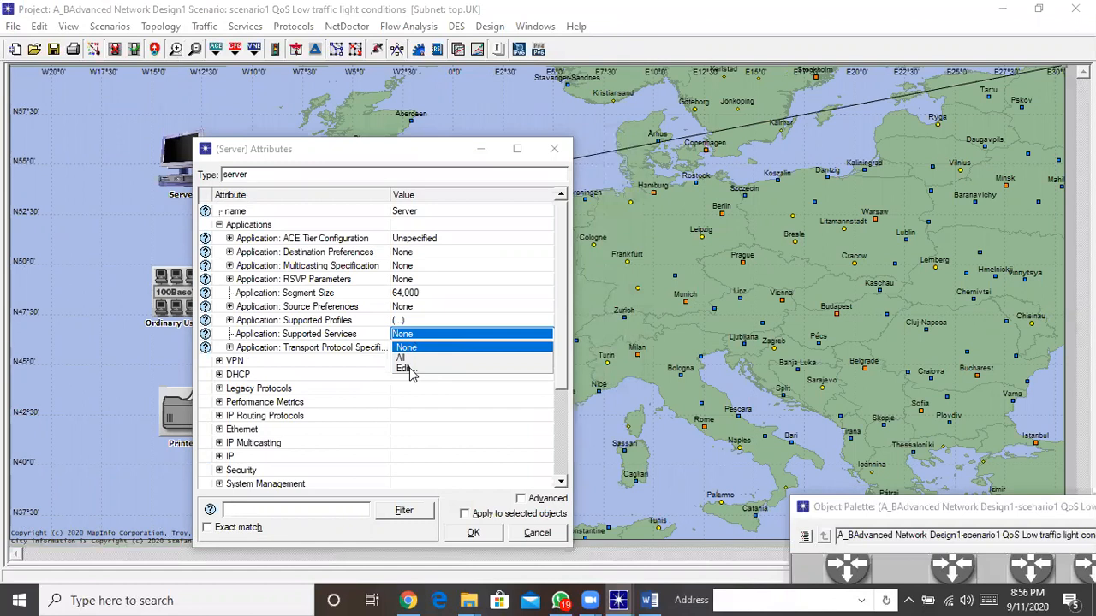
left_click(404, 368)
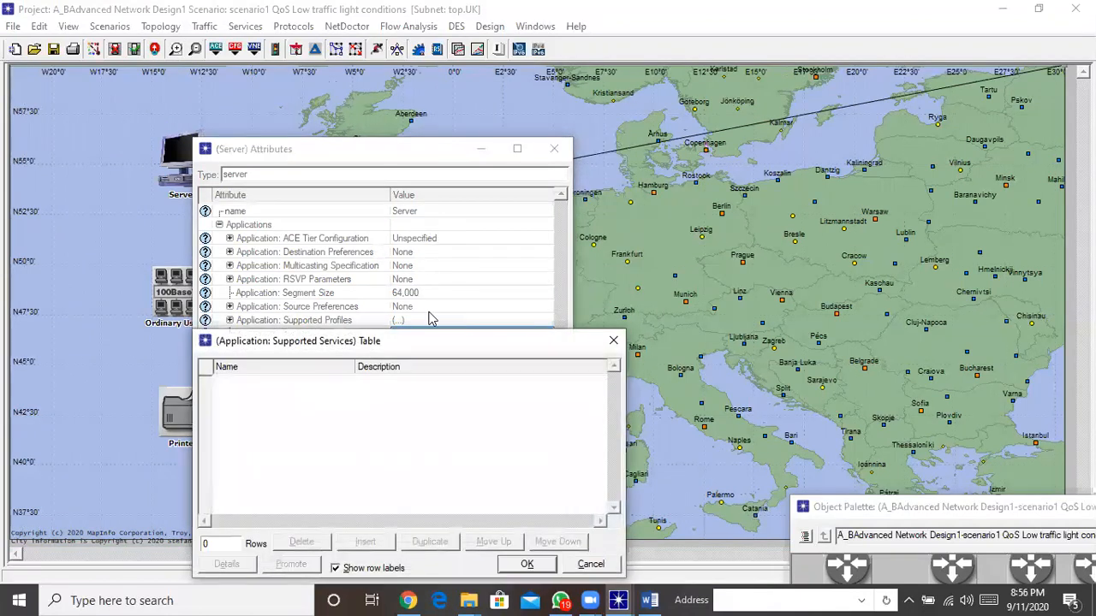
left_click_drag(444, 331, 496, 78)
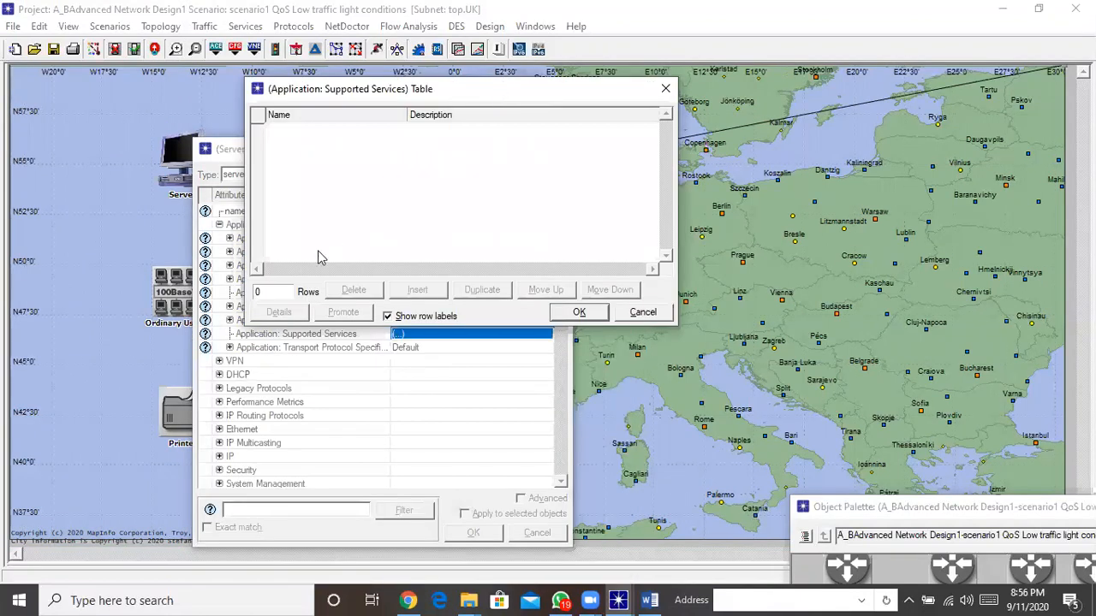
left_click(275, 295)
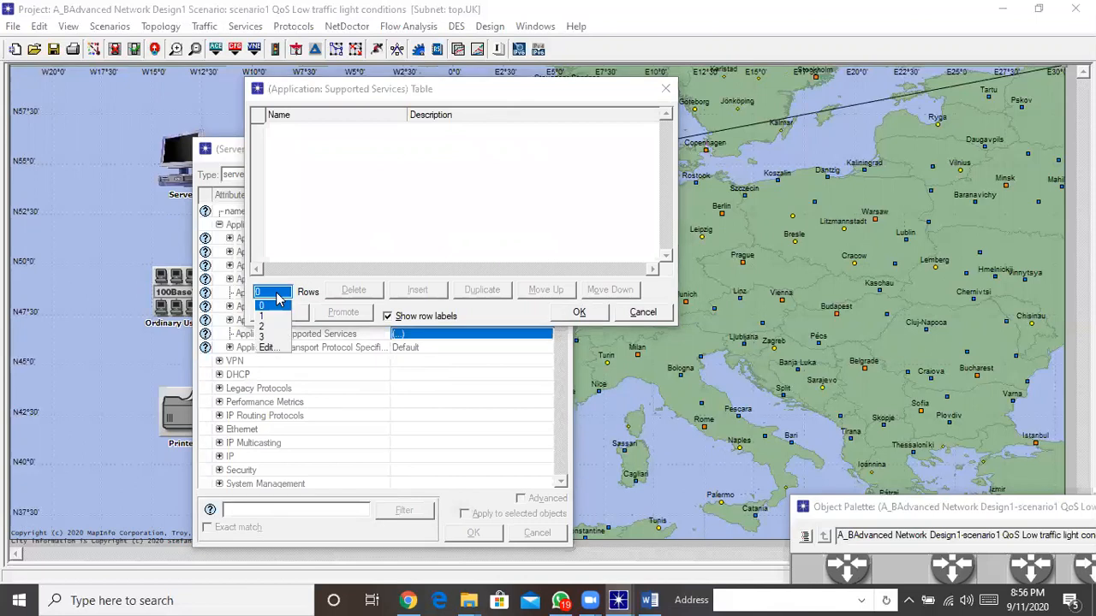
left_click(268, 348)
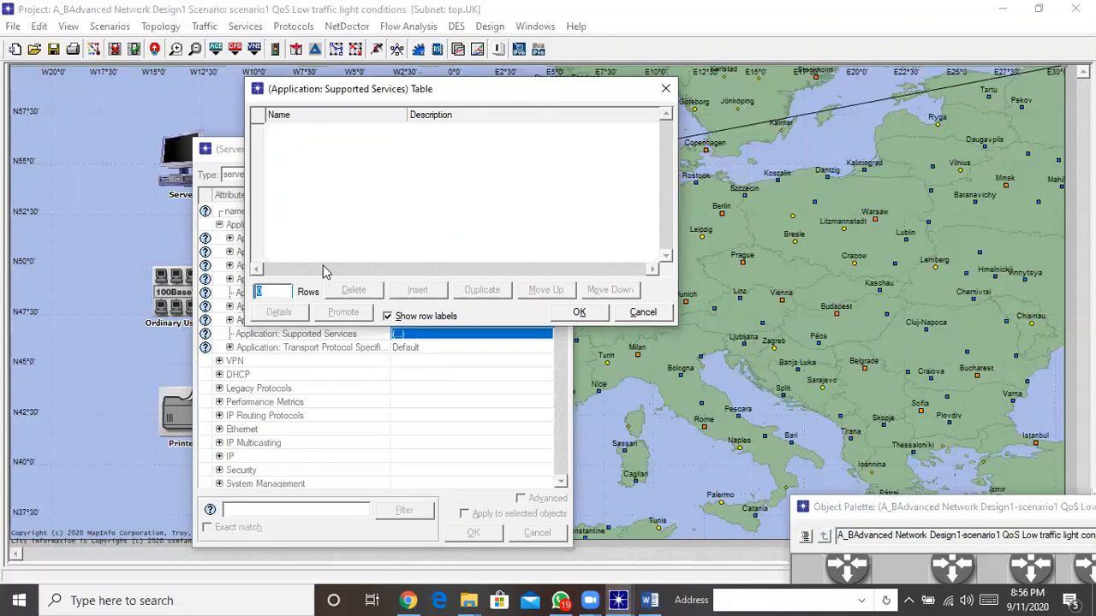
left_click(665, 88)
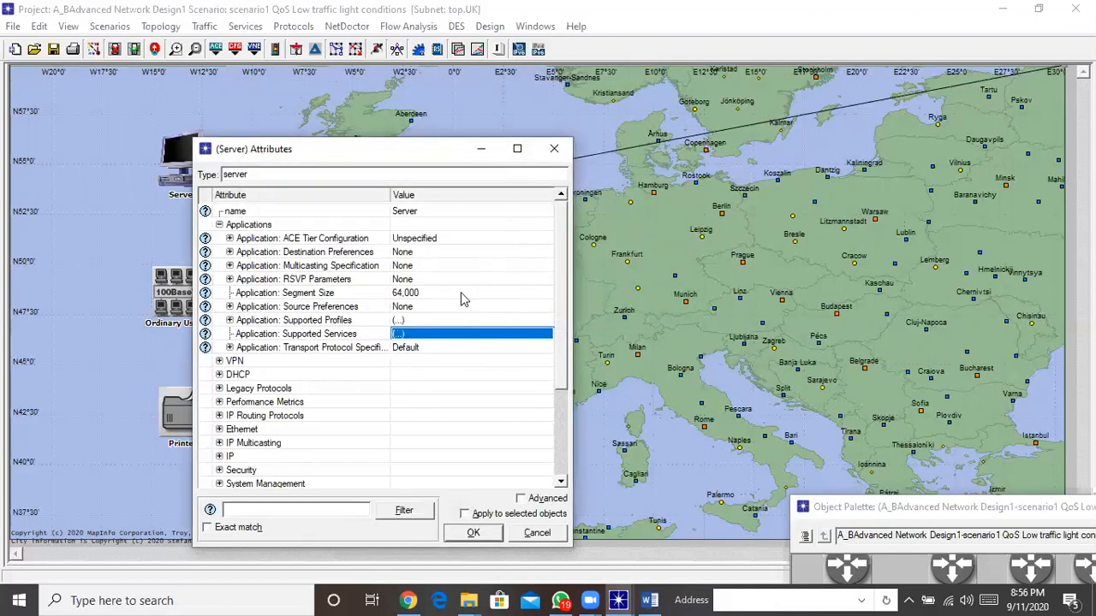
Step: Set the UK Server's supported services to All and apply the node's attributes
left_click(398, 334)
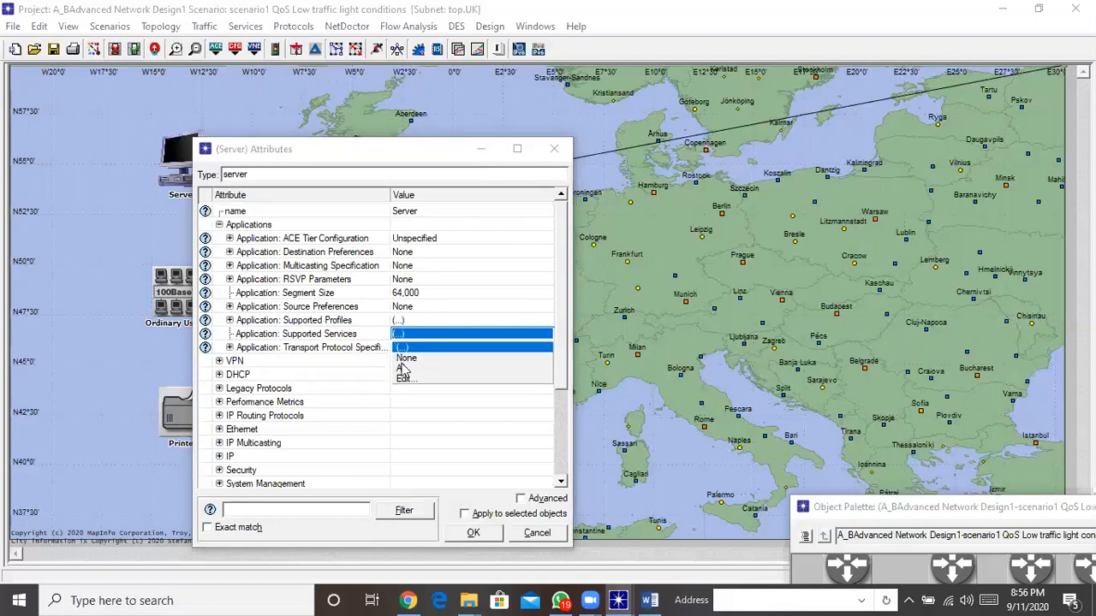
left_click(404, 372)
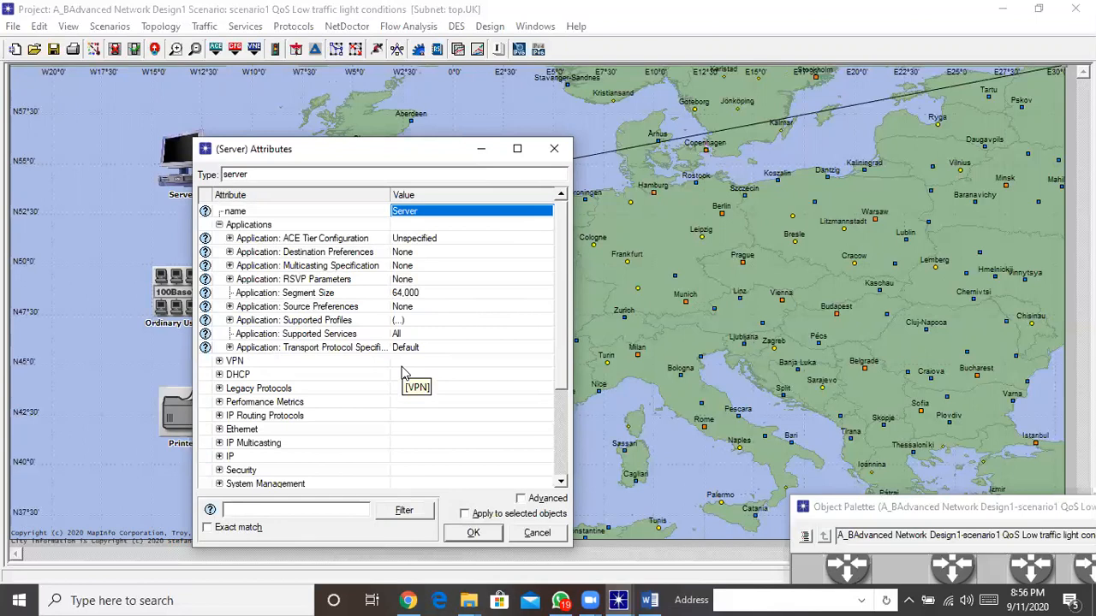
left_click(474, 534)
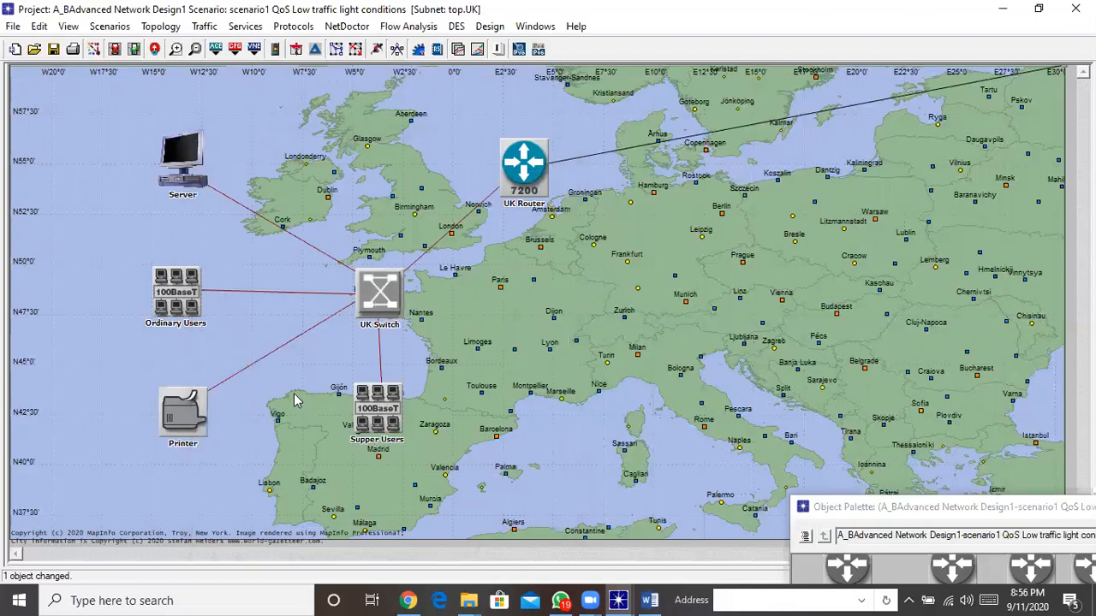
Step: Open the attributes of the UK subnet's Ordinary Users node and expand its Applications group
right_click(182, 311)
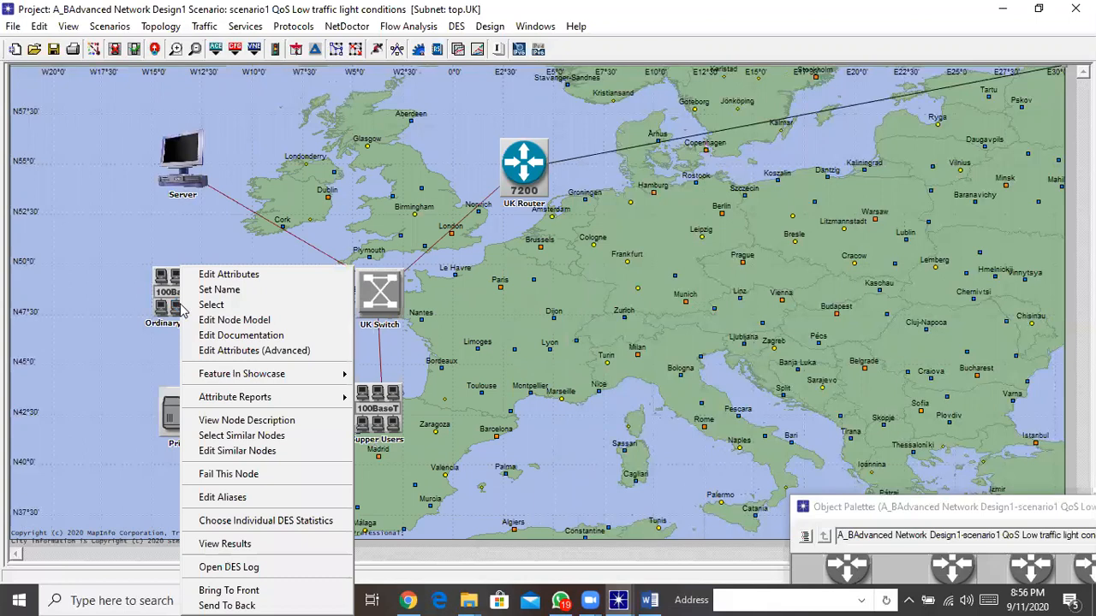
left_click(246, 275)
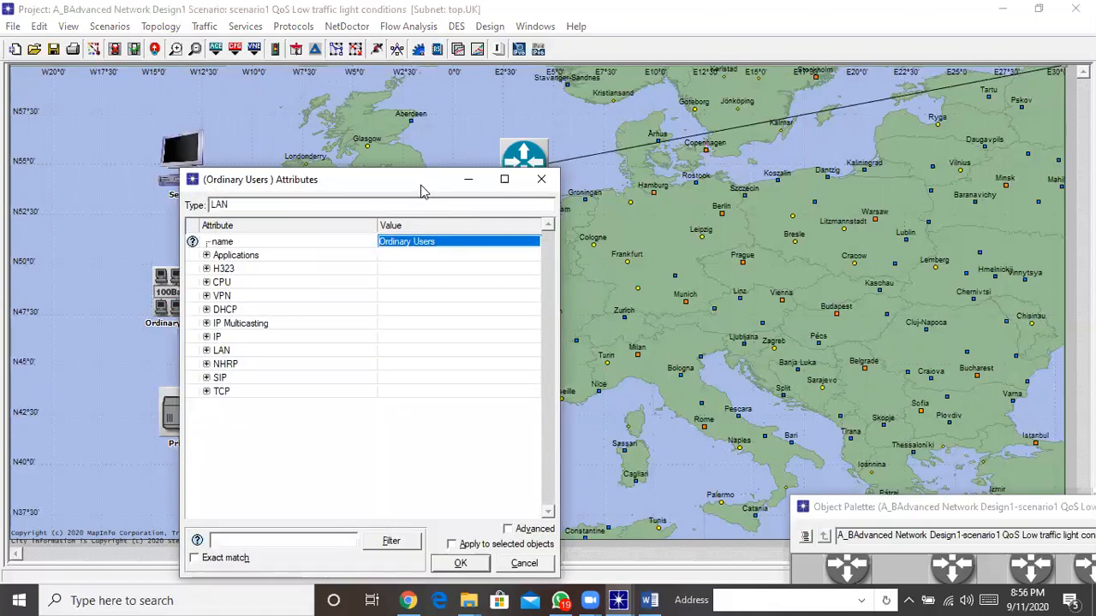
left_click(238, 172)
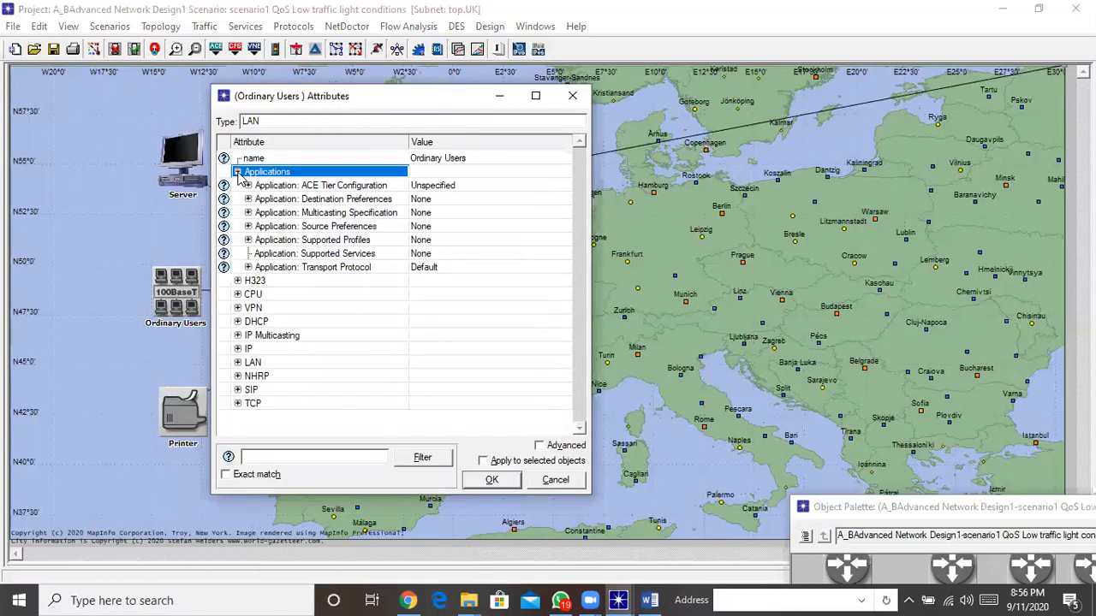
left_click(422, 243)
left_click(427, 267)
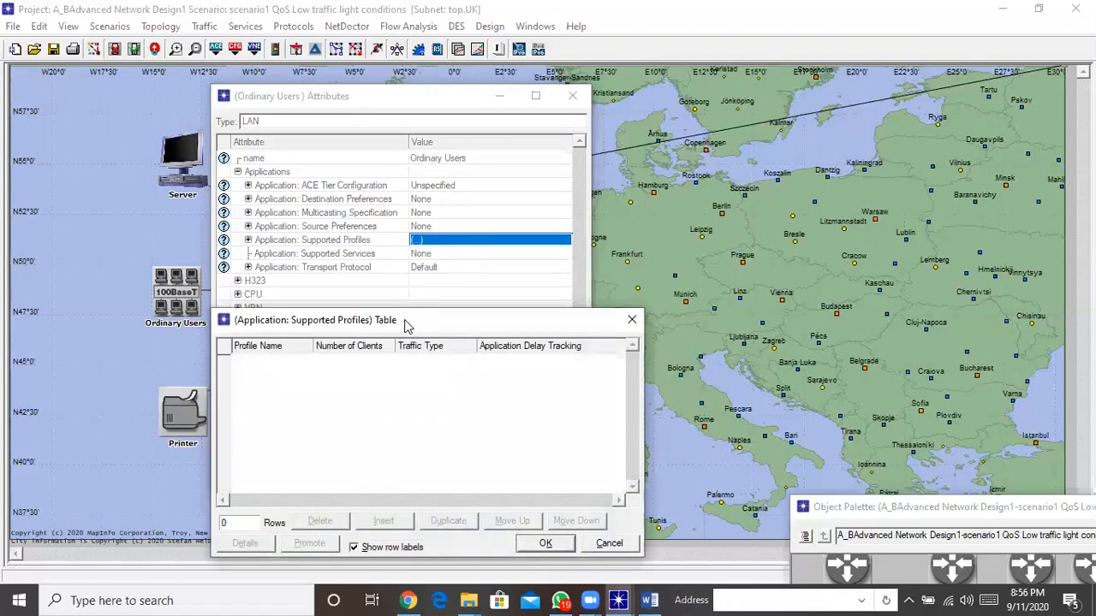
left_click_drag(407, 320, 415, 143)
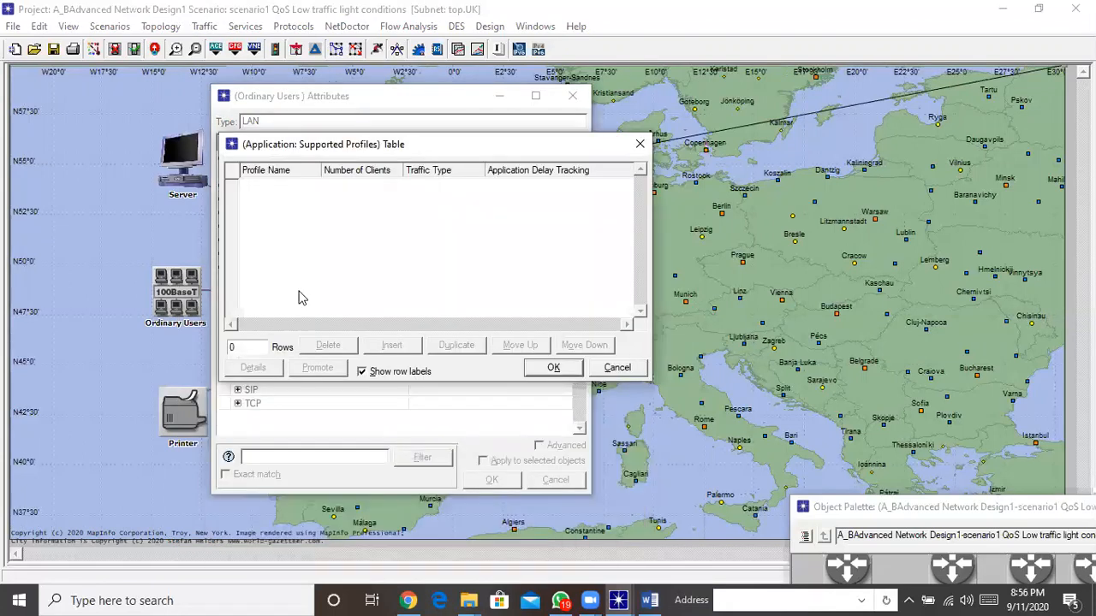
left_click(255, 351)
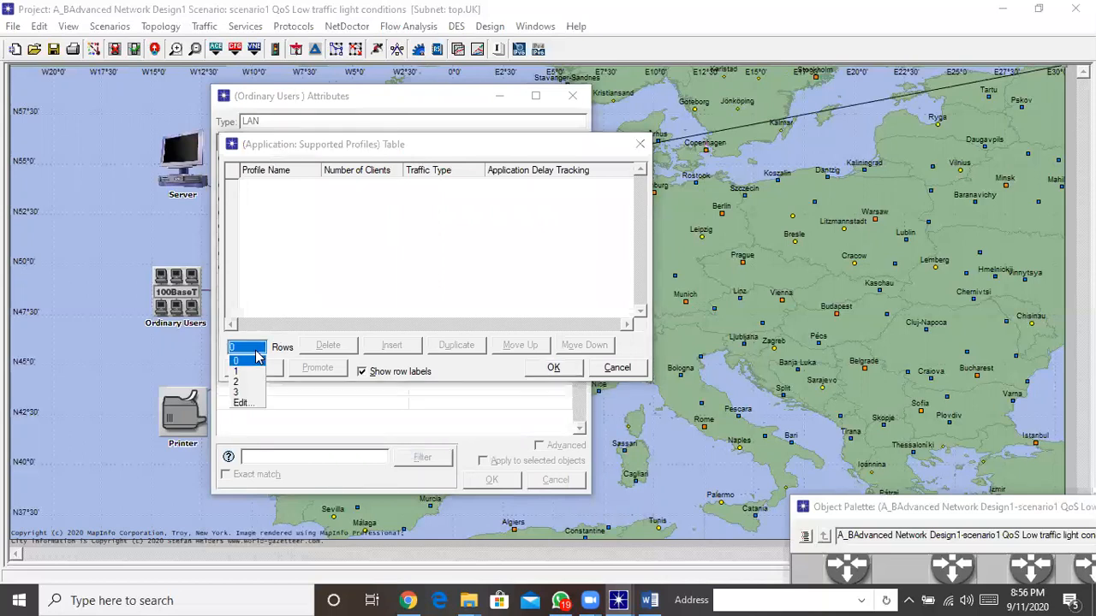
left_click(243, 405)
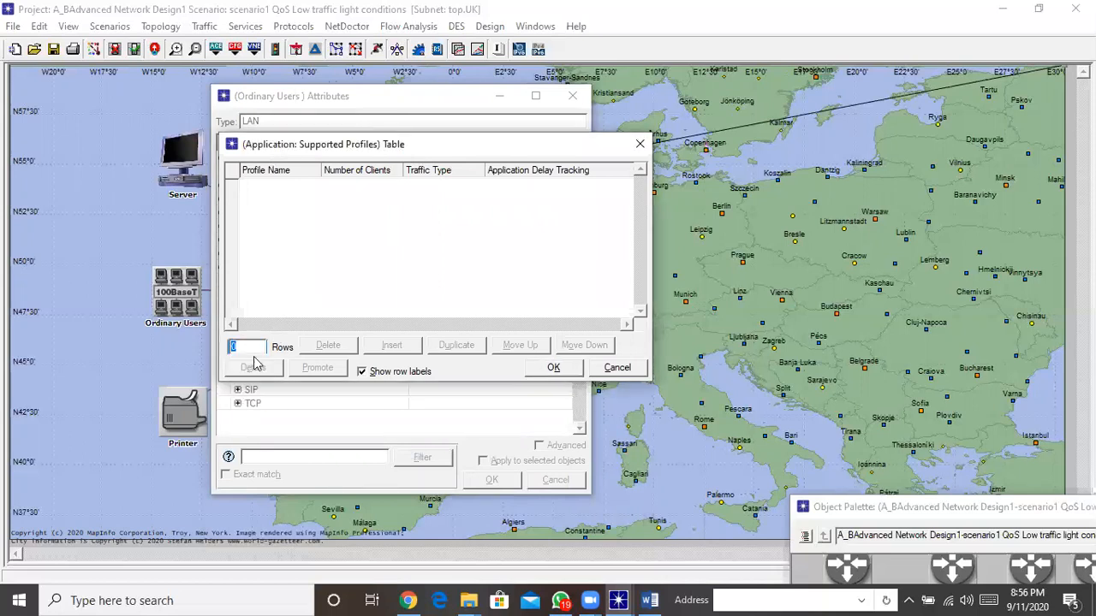
type("5")
key("Return")
left_click(319, 190)
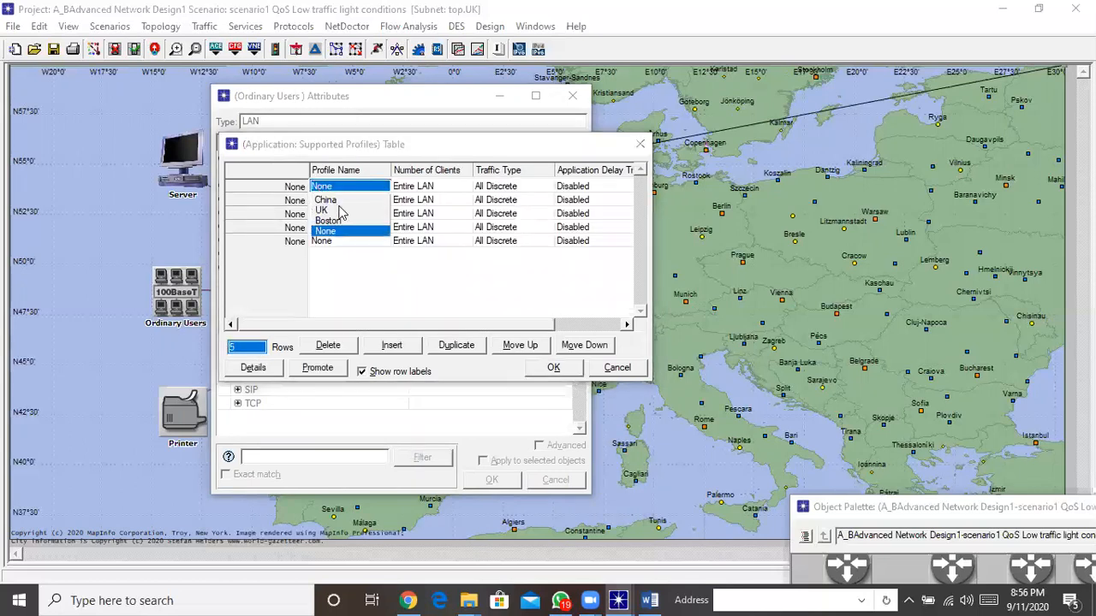
left_click(341, 290)
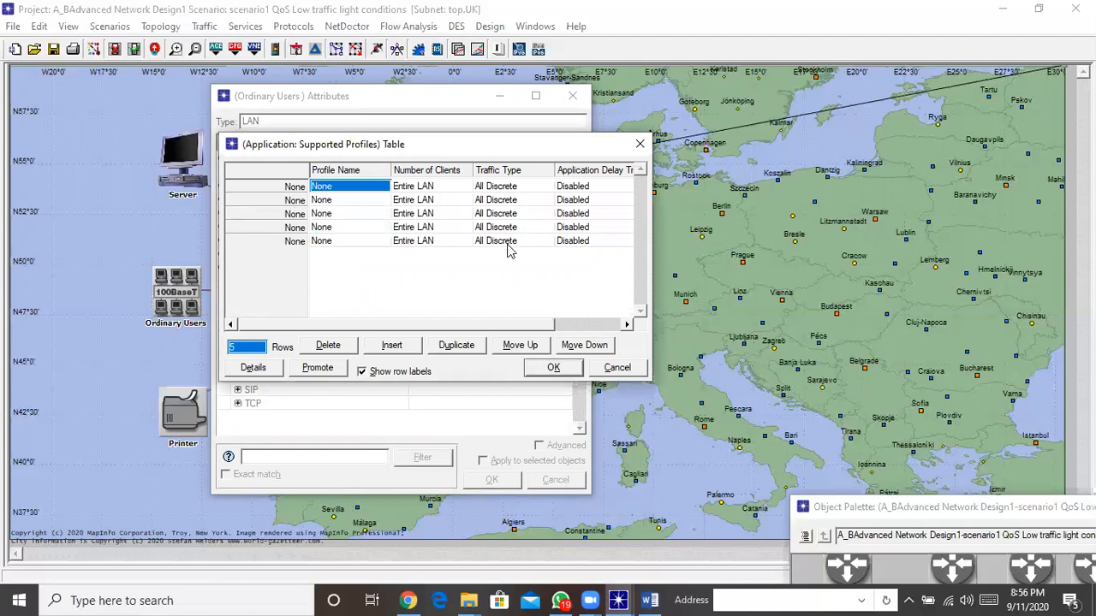
left_click(640, 144)
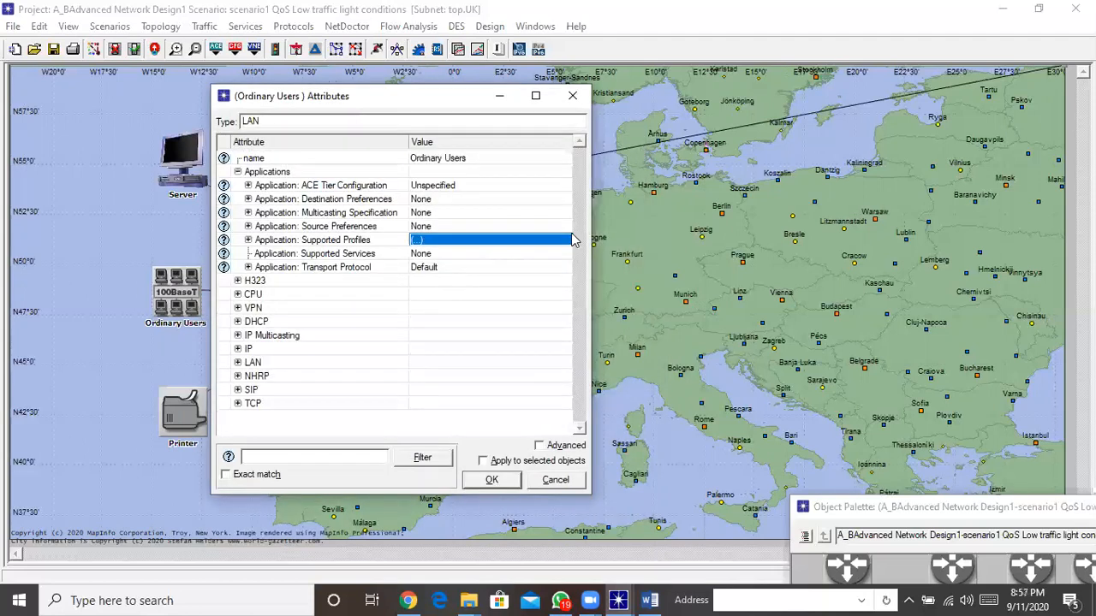
Step: Give the UK Ordinary Users a supported profiles table with 1 row, set it to the UK profile and confirm
left_click(420, 243)
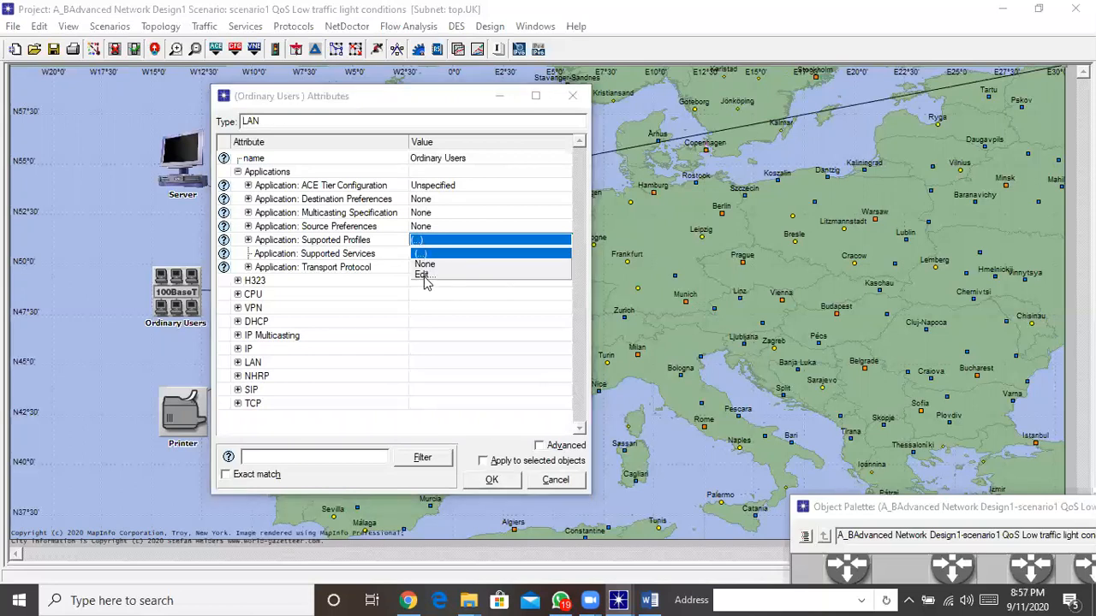
left_click(423, 275)
left_click(248, 525)
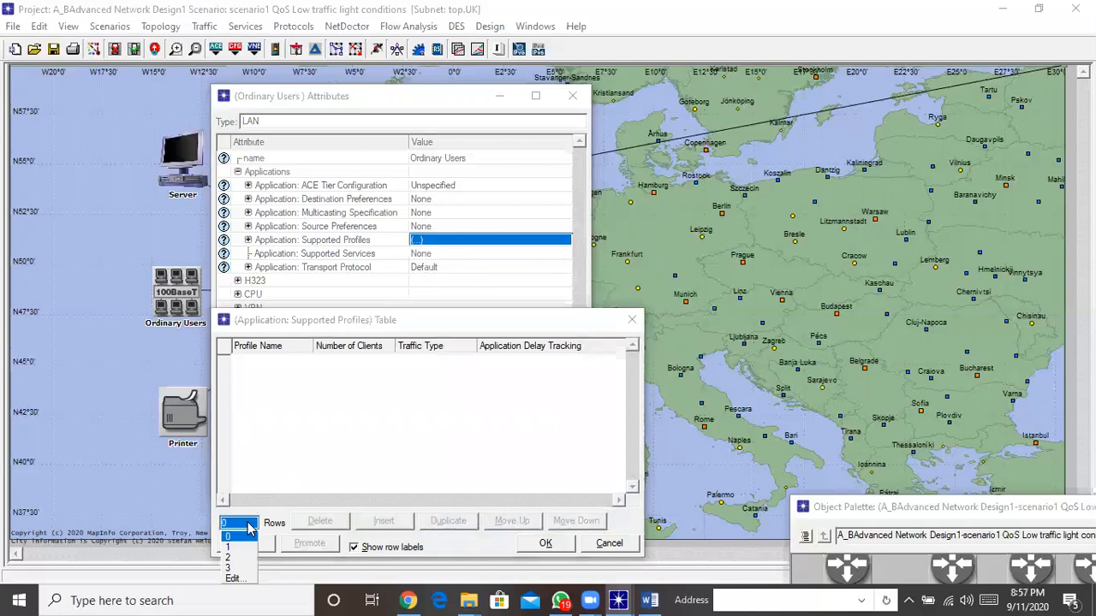
left_click(229, 546)
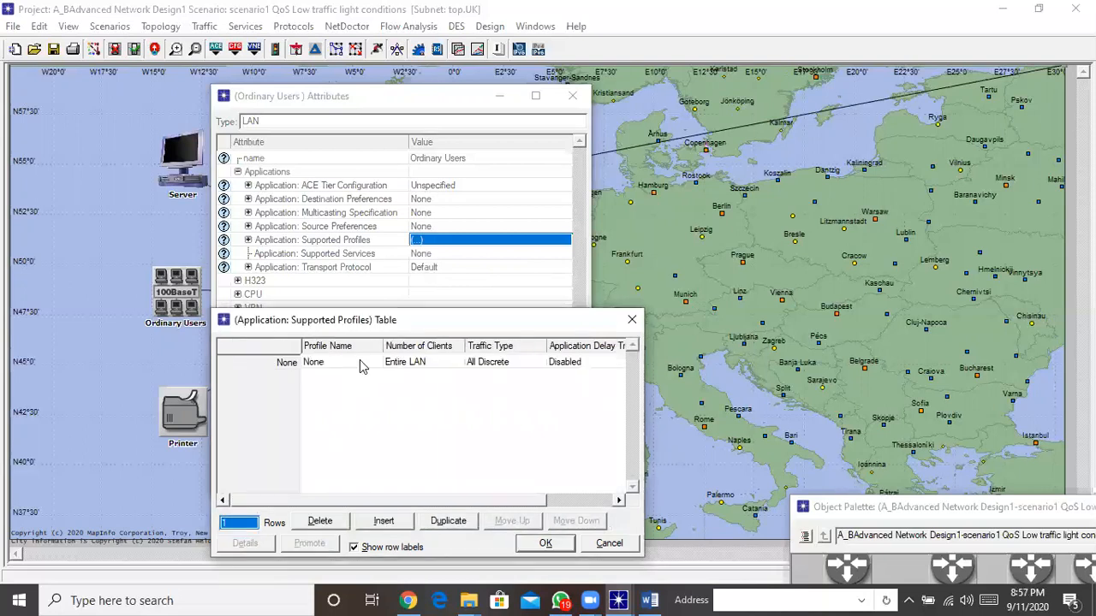
left_click(356, 363)
left_click(334, 387)
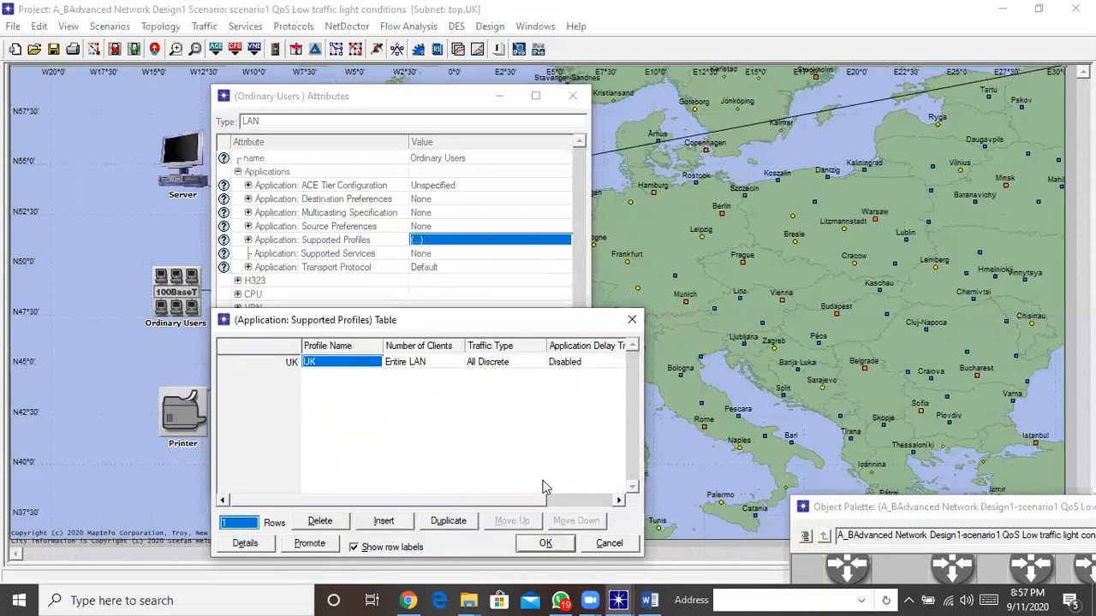
left_click(537, 543)
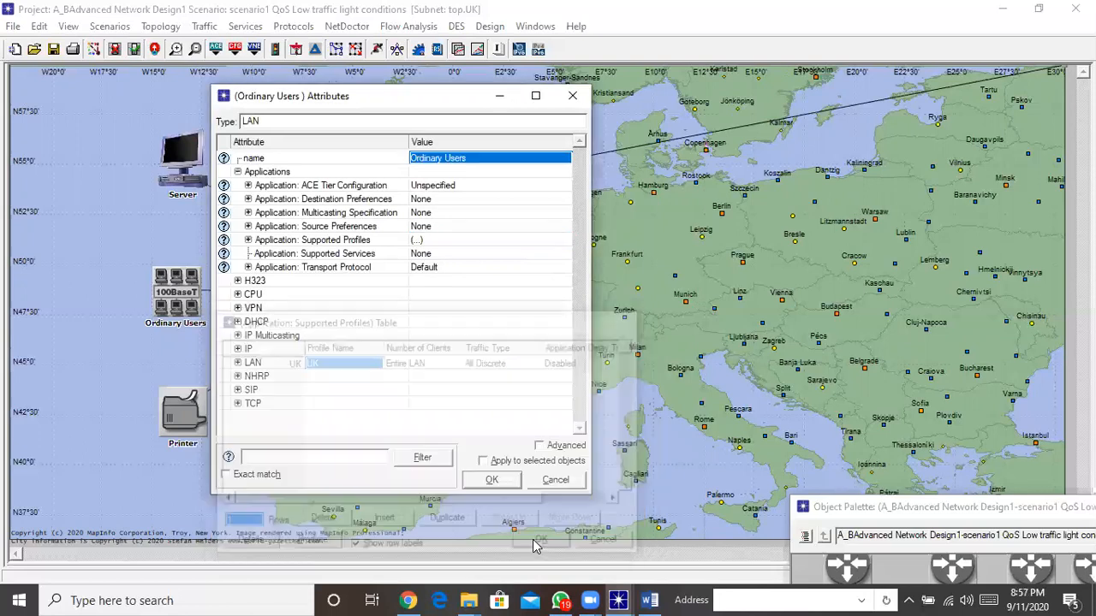
Step: Create a supported services table with 5 rows for the UK Ordinary Users node
left_click(429, 255)
left_click(424, 289)
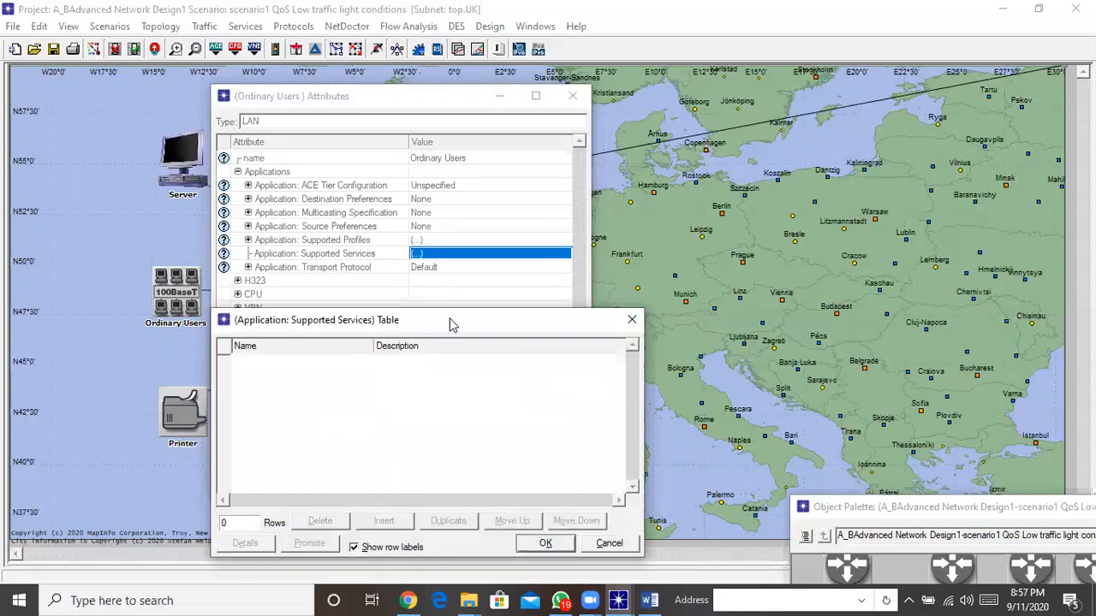
left_click_drag(451, 323, 450, 138)
double_click(237, 337)
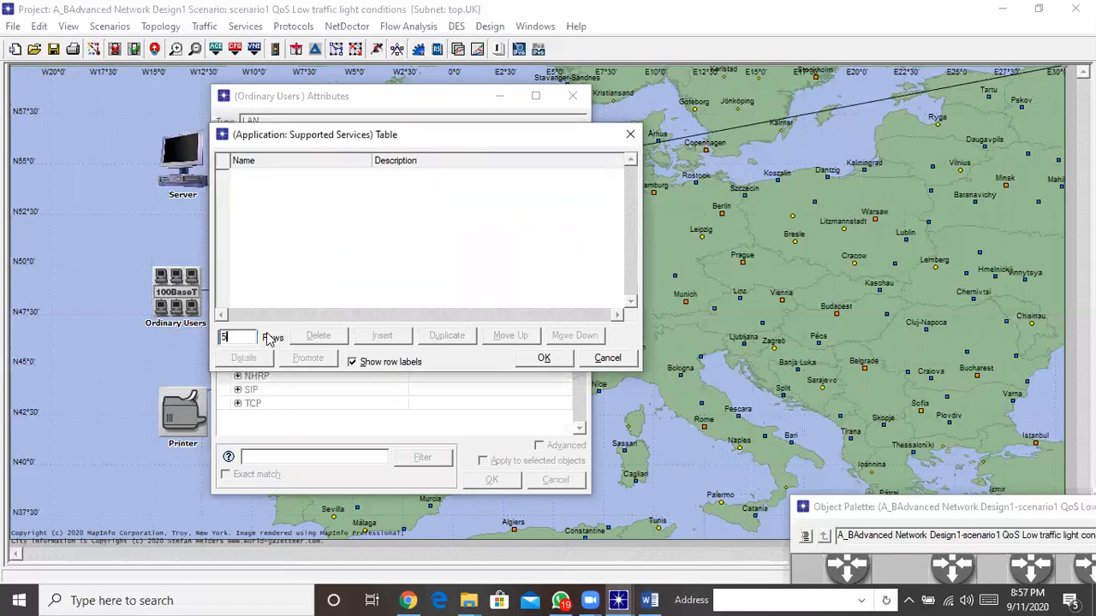
key("Return")
Step: Set the UK Ordinary Users' first and second supported services to Database Lowload and Email Low Load
left_click(327, 179)
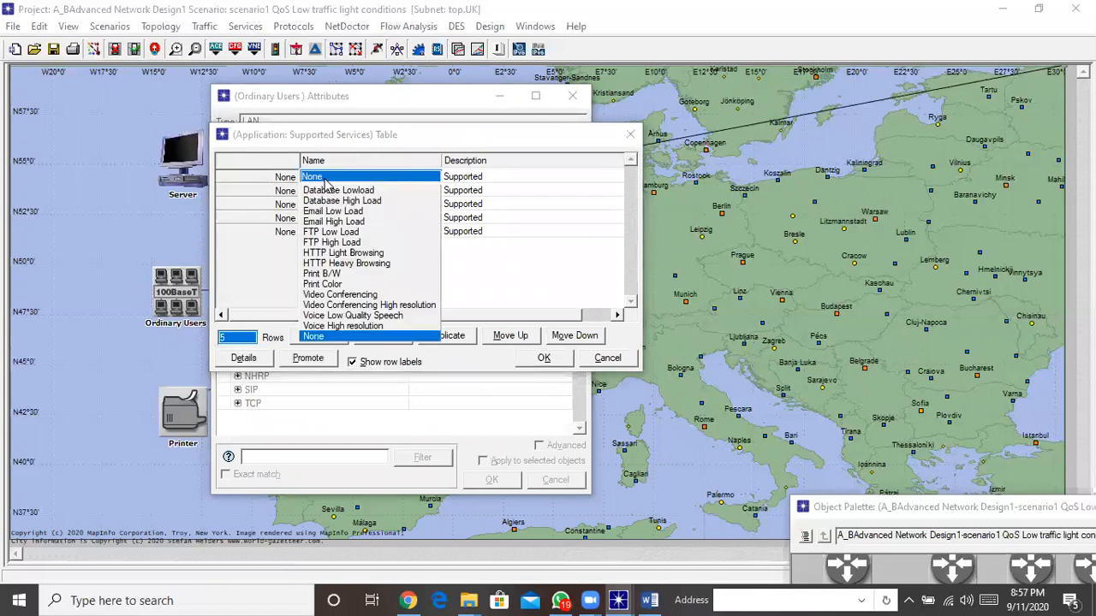
left_click(338, 200)
left_click(327, 191)
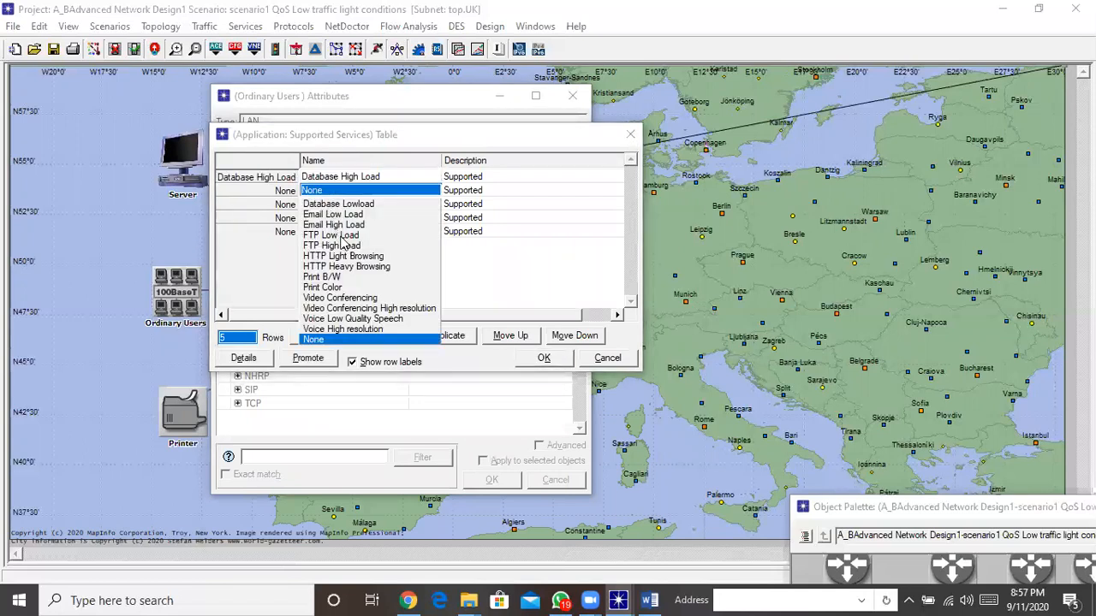
left_click(334, 214)
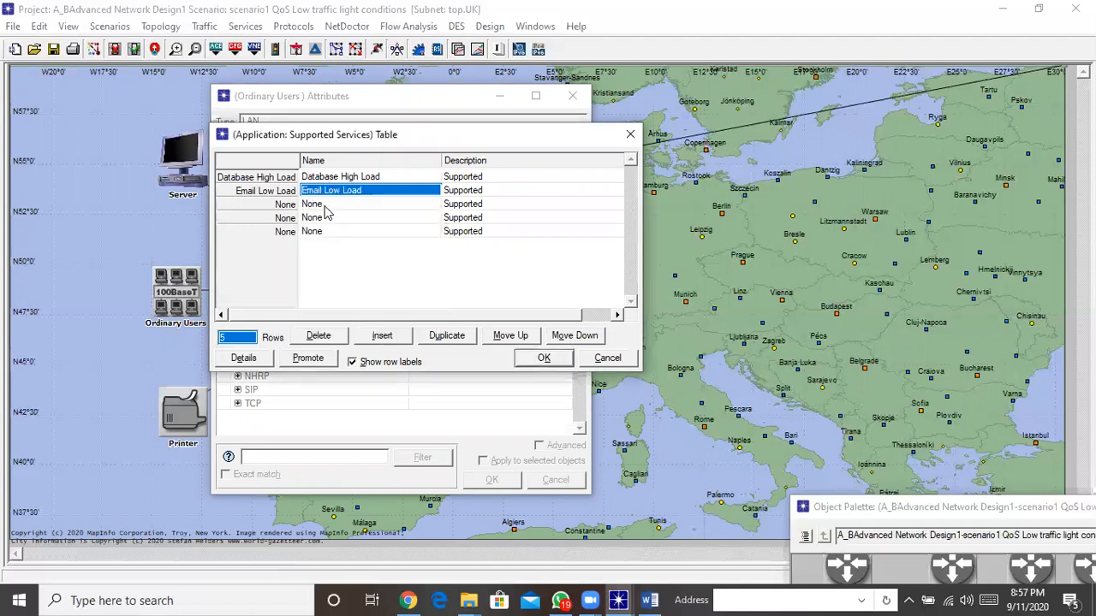
left_click(325, 209)
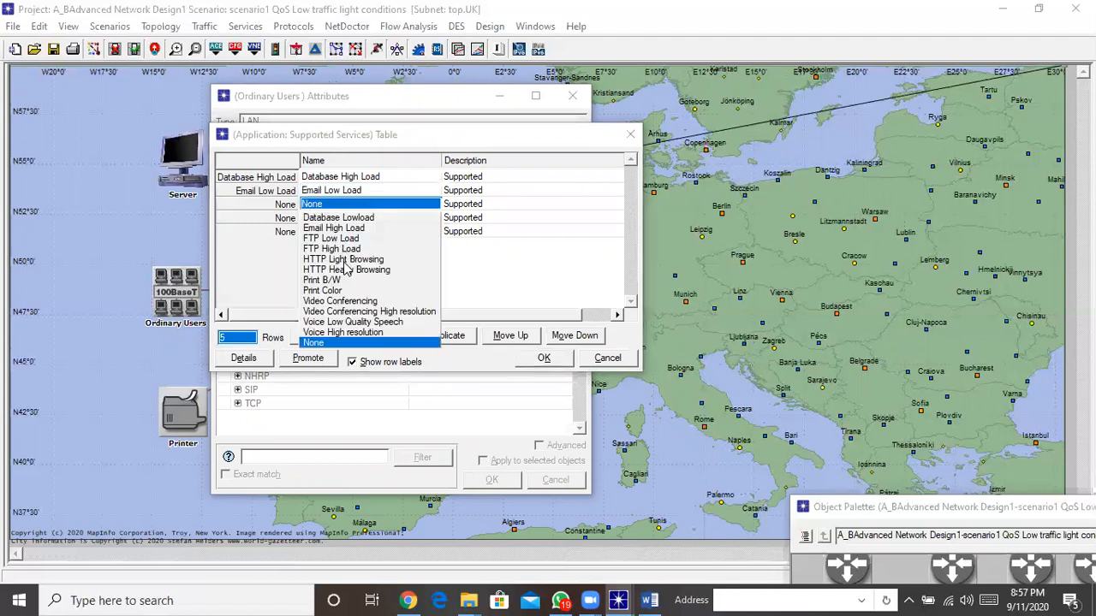
left_click(373, 178)
left_click(374, 180)
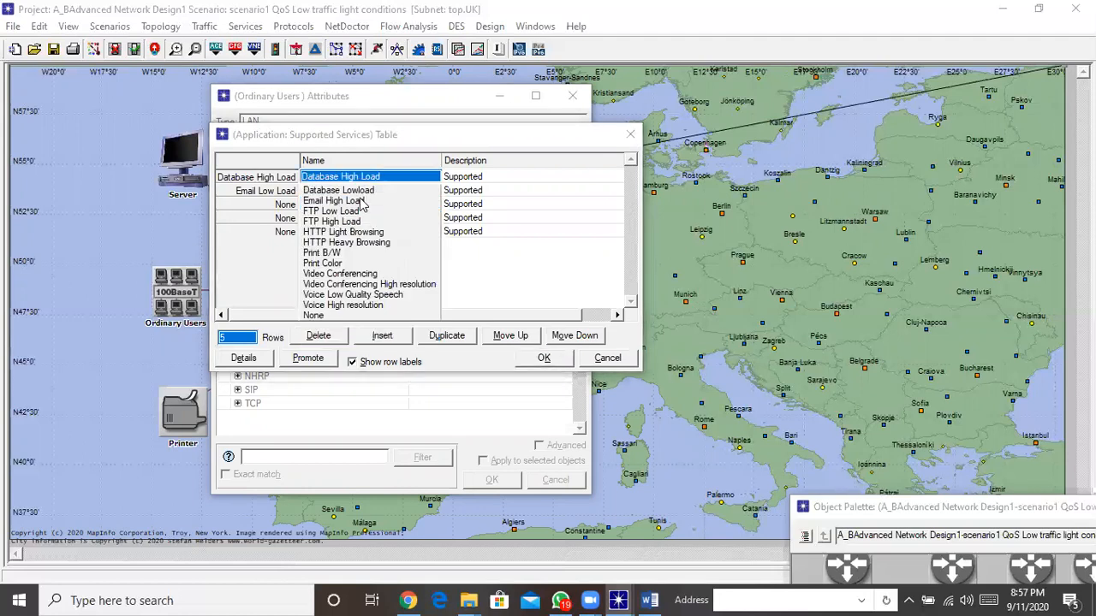
left_click(353, 192)
Step: Set the UK Ordinary Users' remaining supported services to FTP Low Load, HTTP Light Browsing and Print B/W, and confirm the node's attributes
left_click(334, 210)
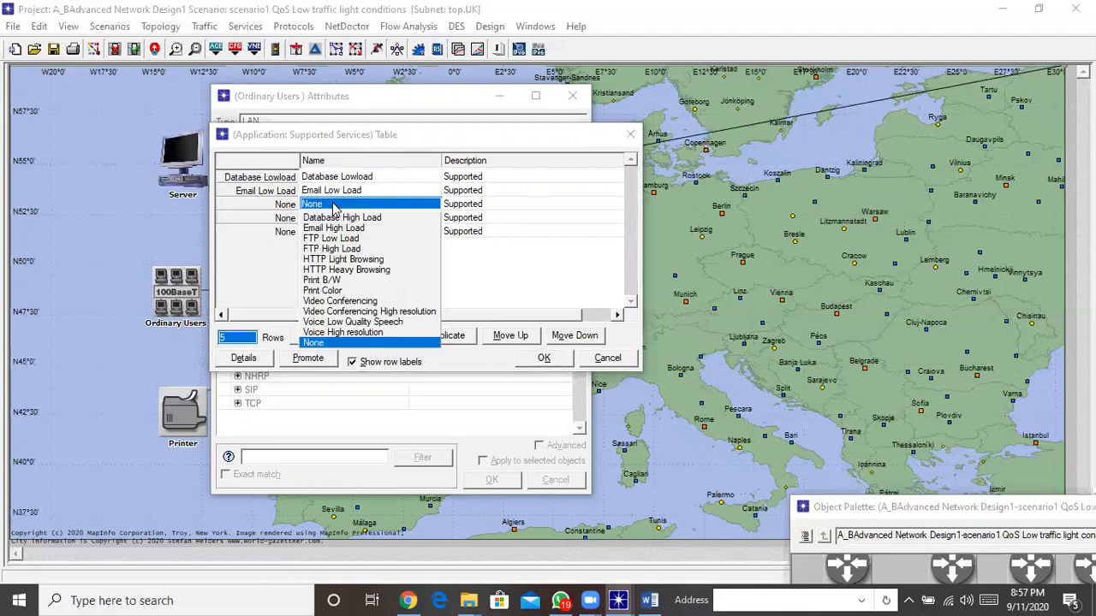
left_click(336, 244)
left_click(322, 220)
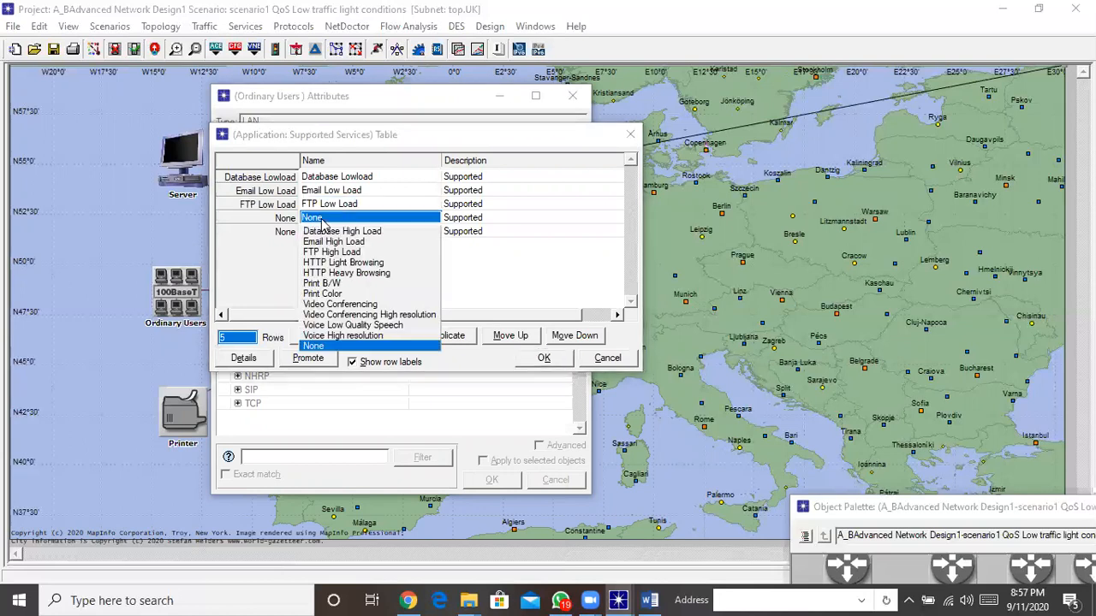
left_click(336, 266)
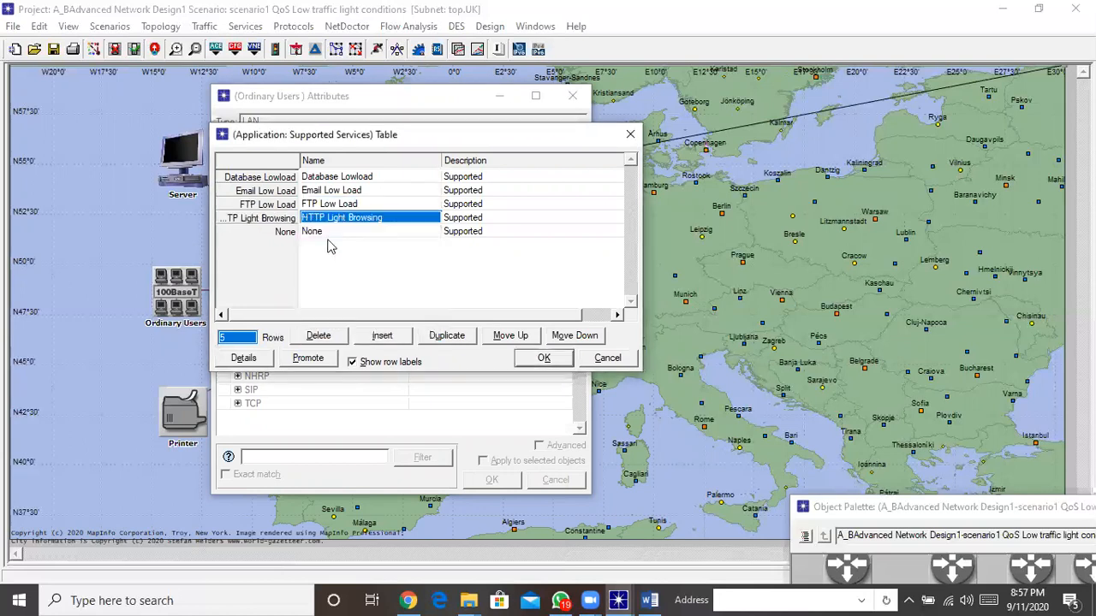
left_click(330, 233)
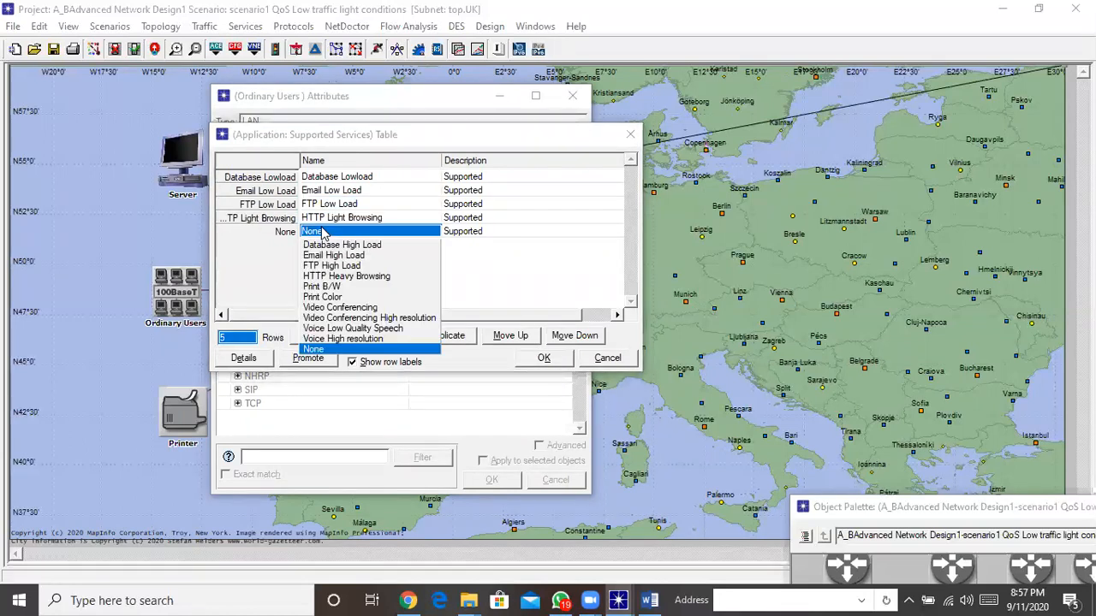
left_click(339, 287)
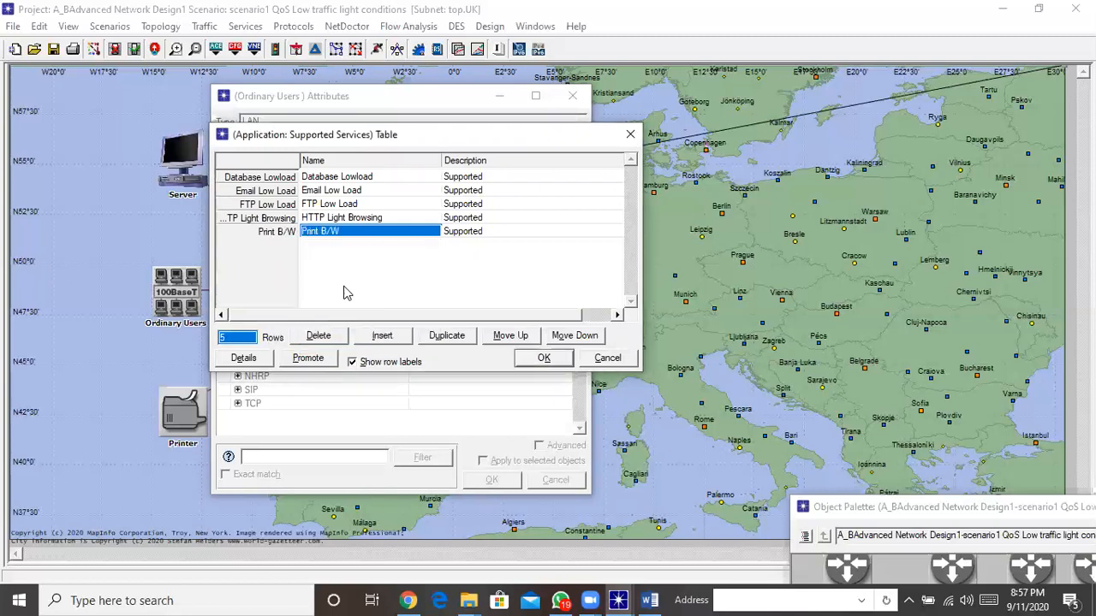
left_click(541, 360)
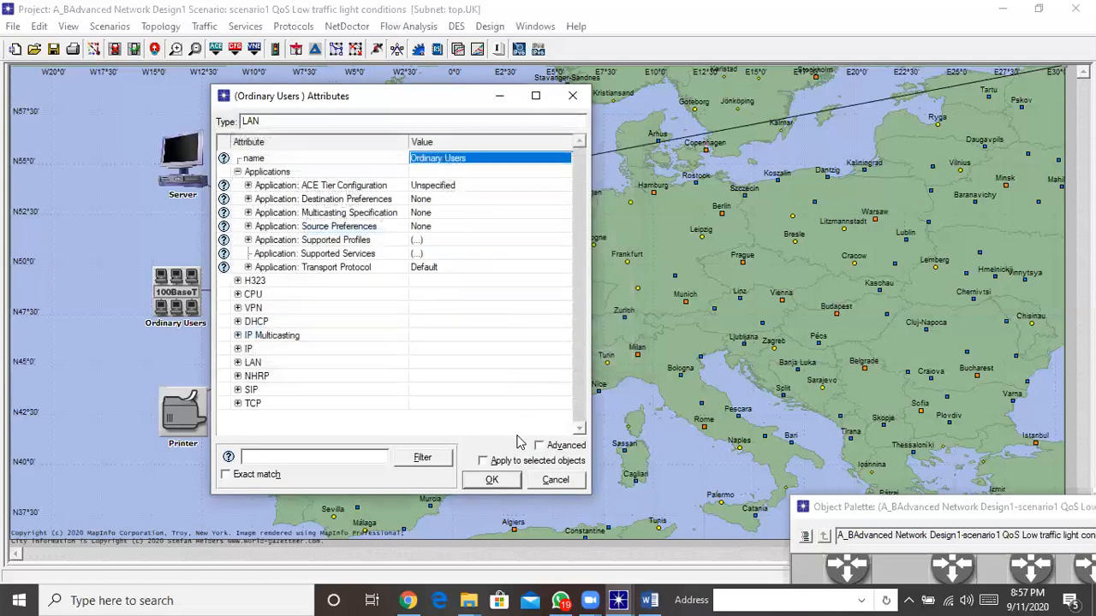
left_click(491, 480)
Step: Open the attributes of the UK subnet's Supper Users node and expand its Applications group
right_click(385, 399)
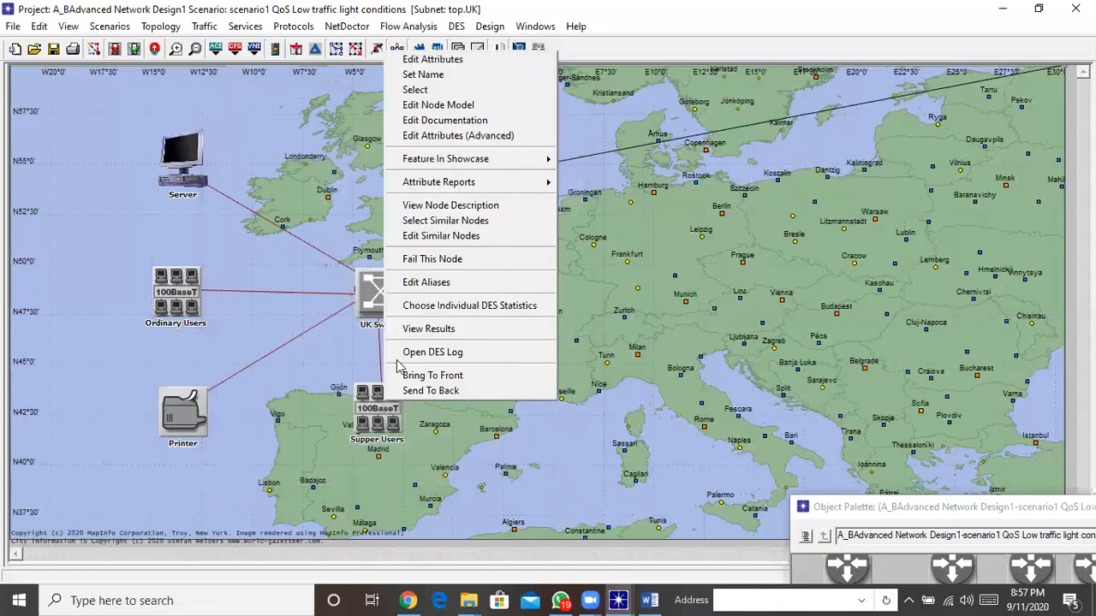
left_click(439, 60)
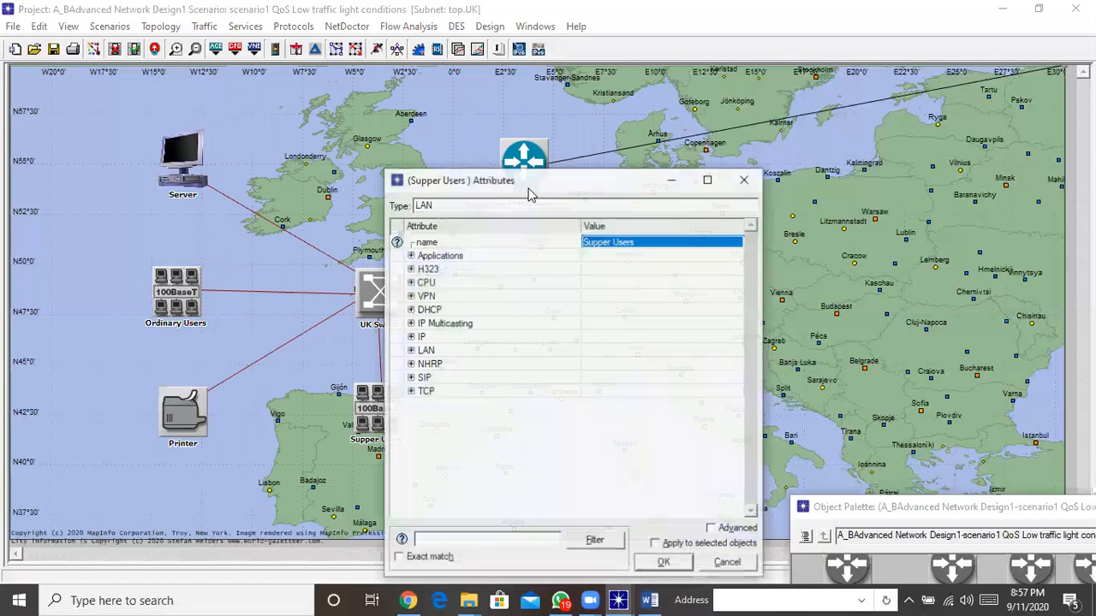
left_click_drag(542, 181, 416, 36)
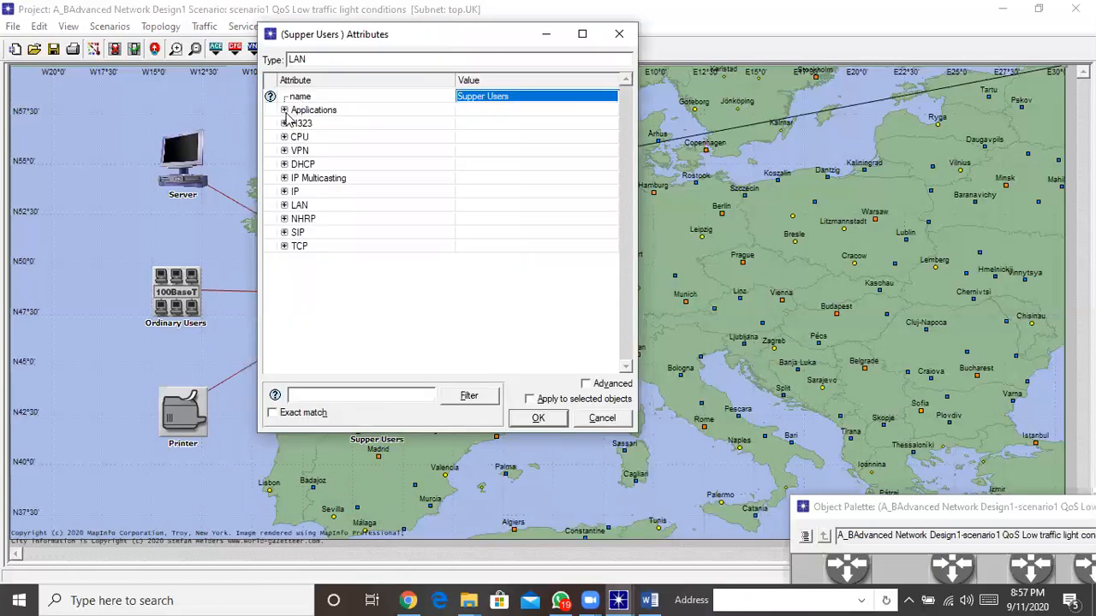
left_click(284, 111)
Step: Give the UK Supper Users a supported profiles table with 1 row, set it to the UK profile and confirm
left_click(484, 179)
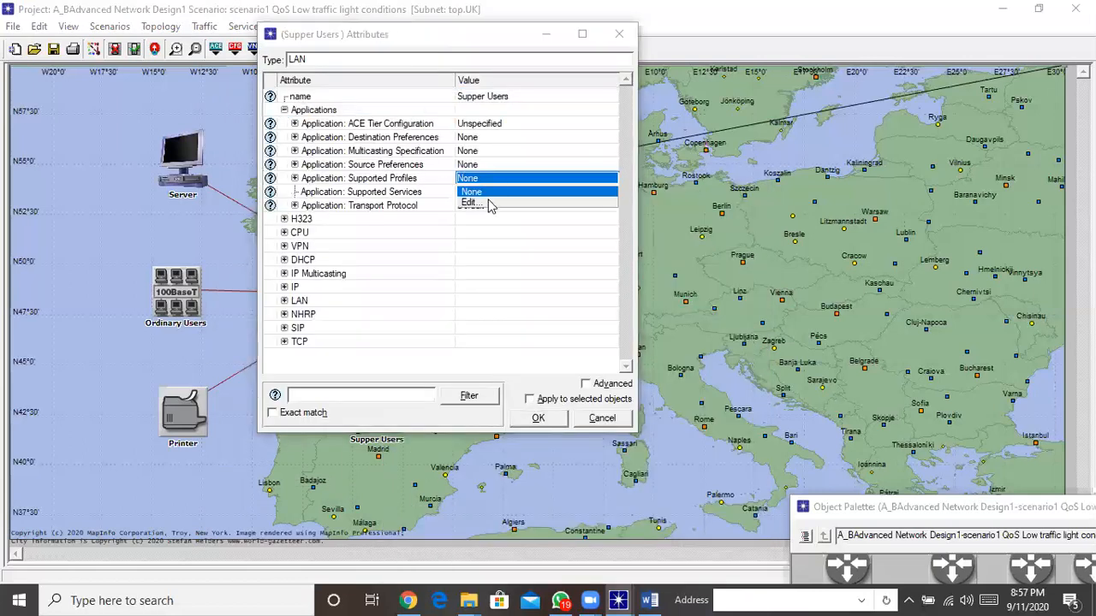
left_click(492, 206)
double_click(291, 461)
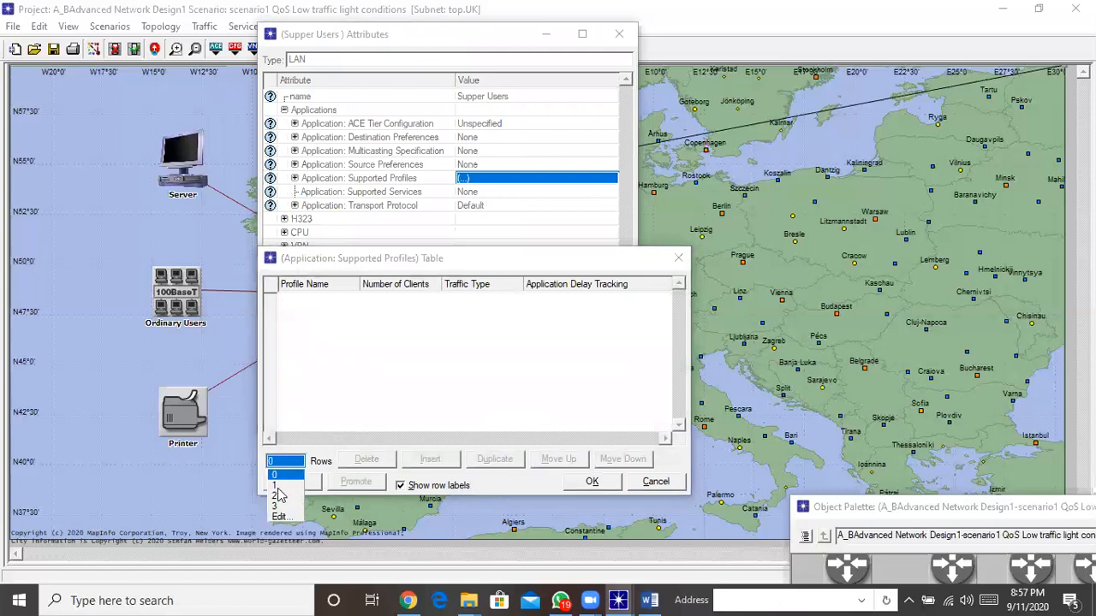
type("1")
key("Return")
left_click(369, 302)
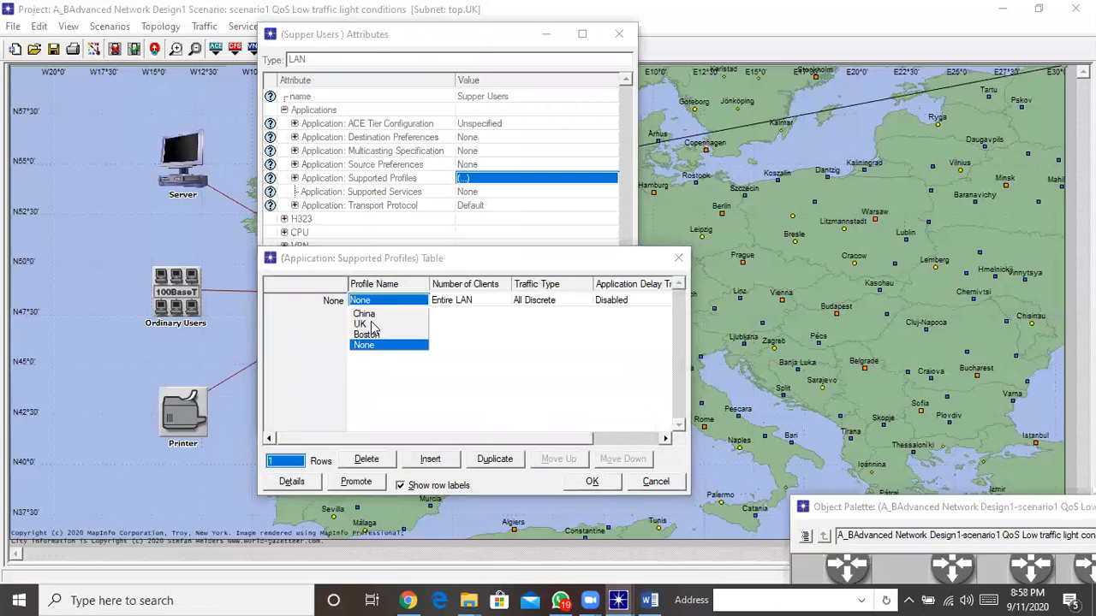
left_click(377, 323)
left_click(590, 482)
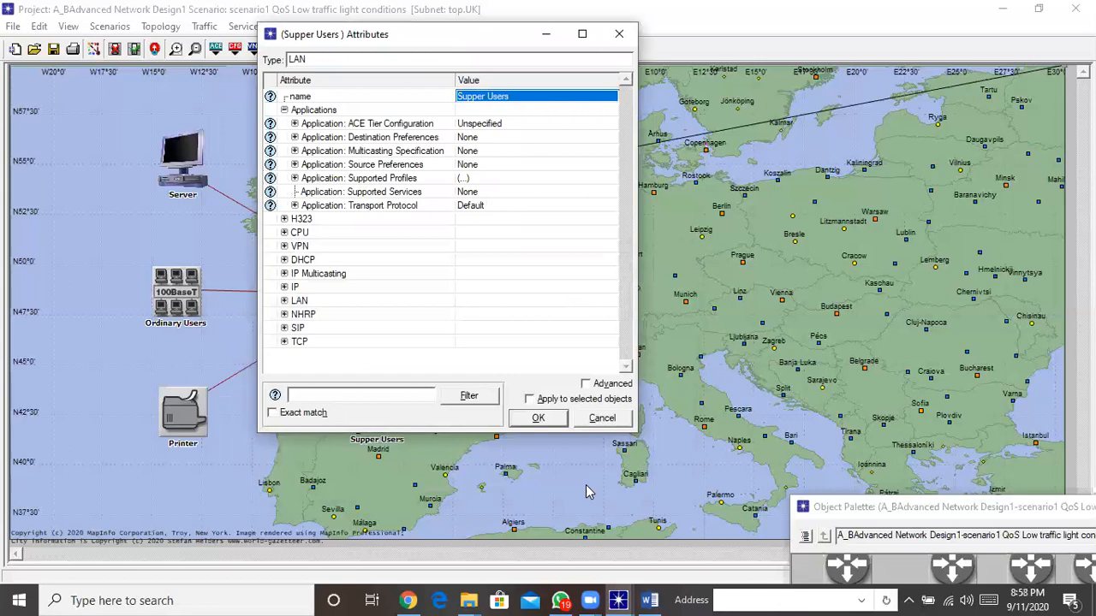
Step: Create a supported services table with 6 rows for the UK Supper Users node
left_click(475, 192)
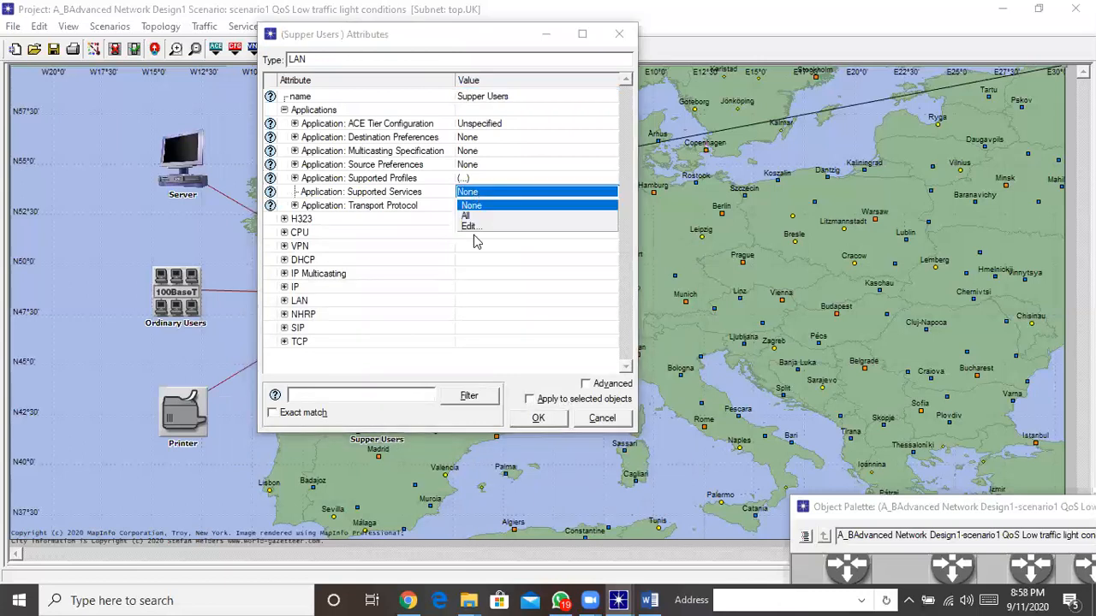
left_click(470, 226)
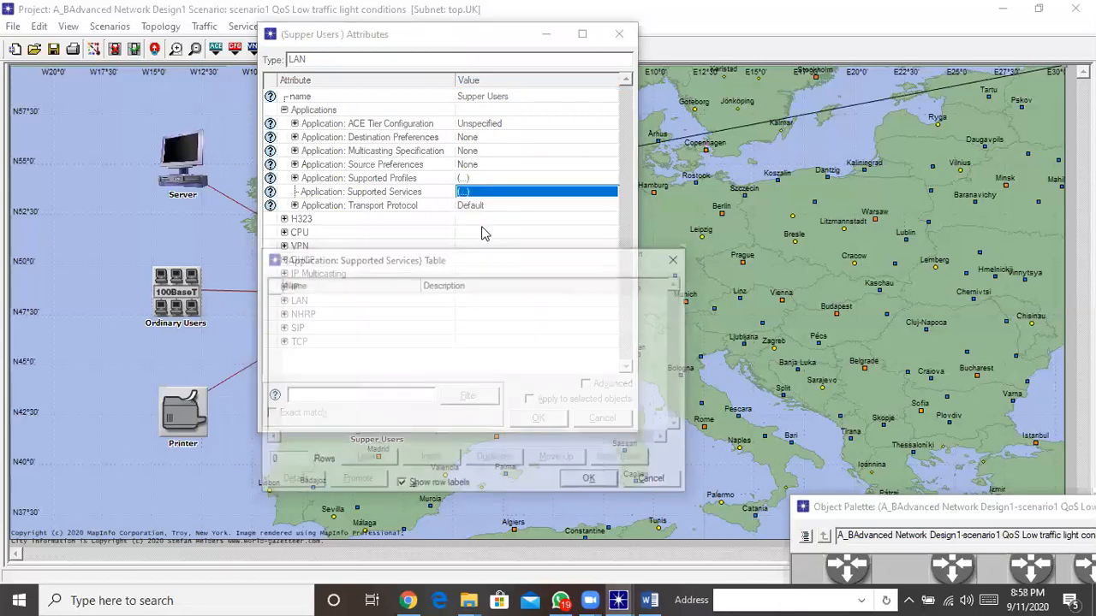
left_click_drag(482, 259, 495, 78)
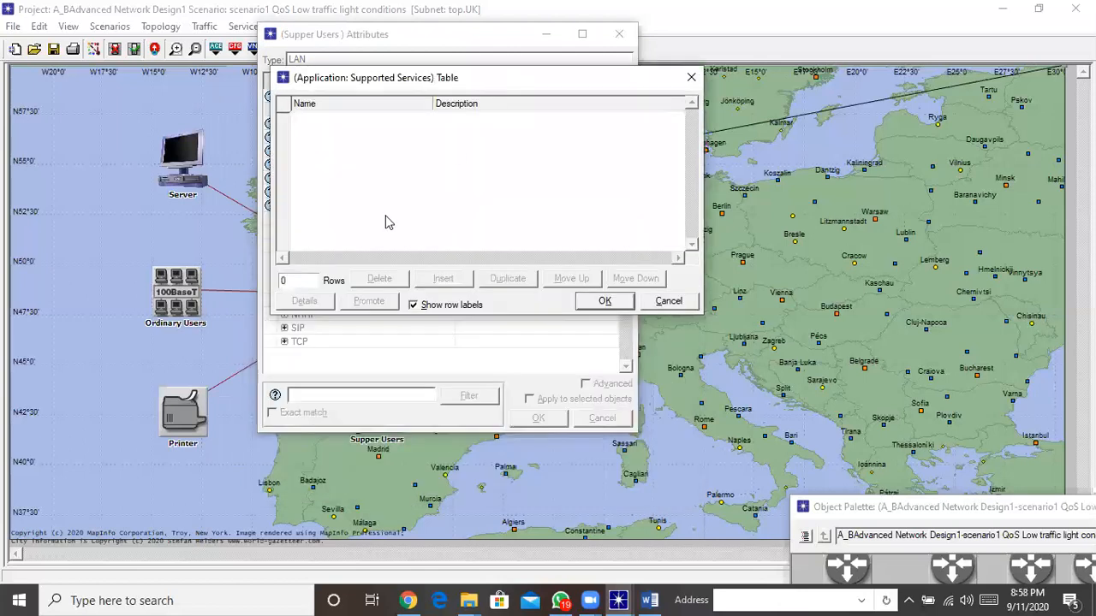
left_click(313, 282)
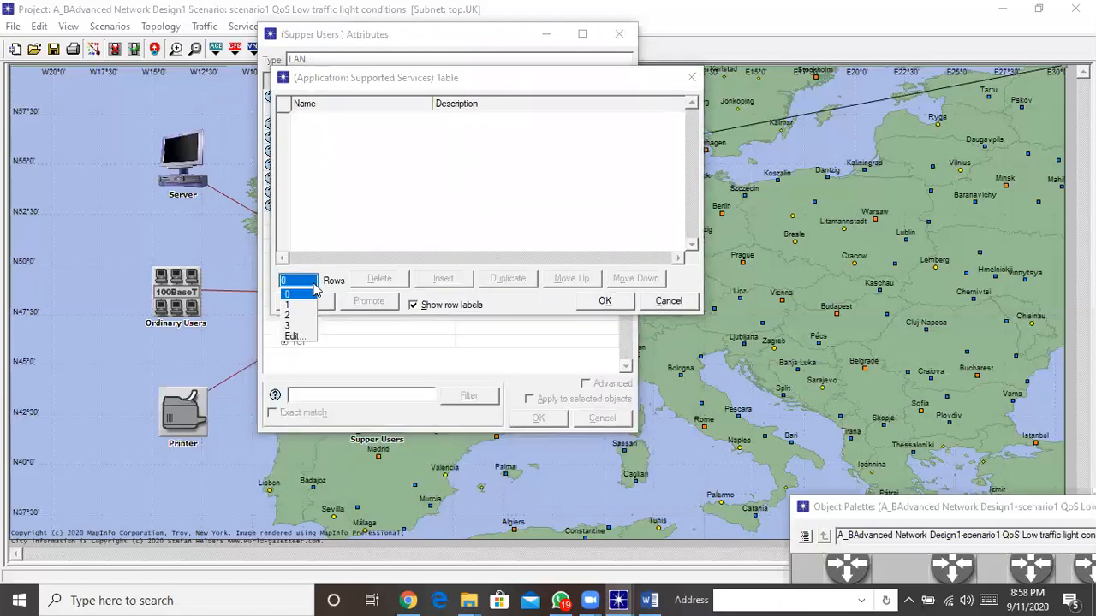
left_click(297, 337)
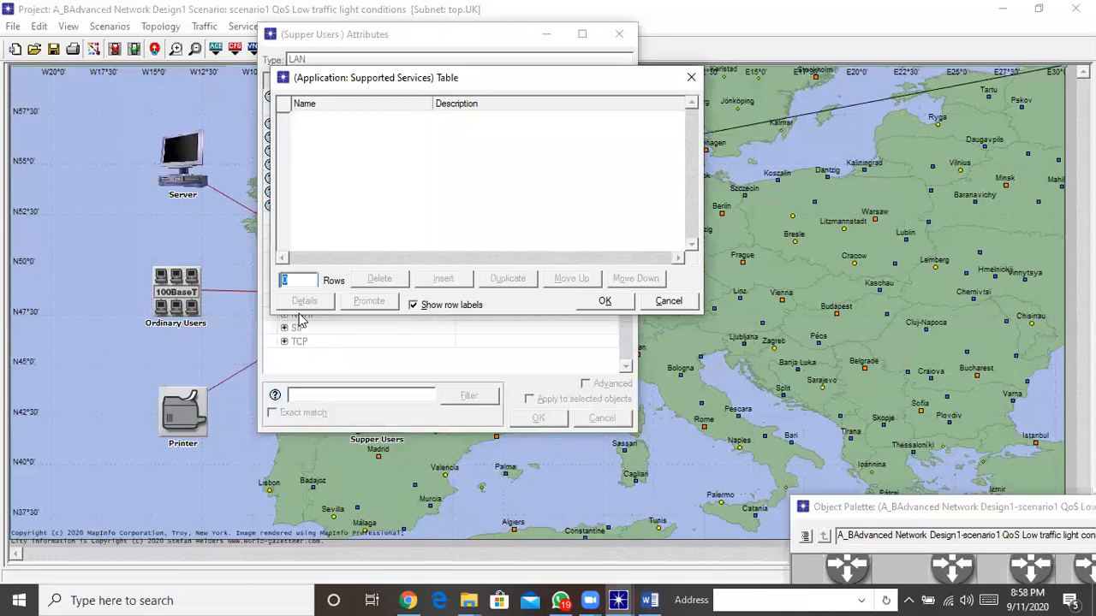
type("6")
key("Return")
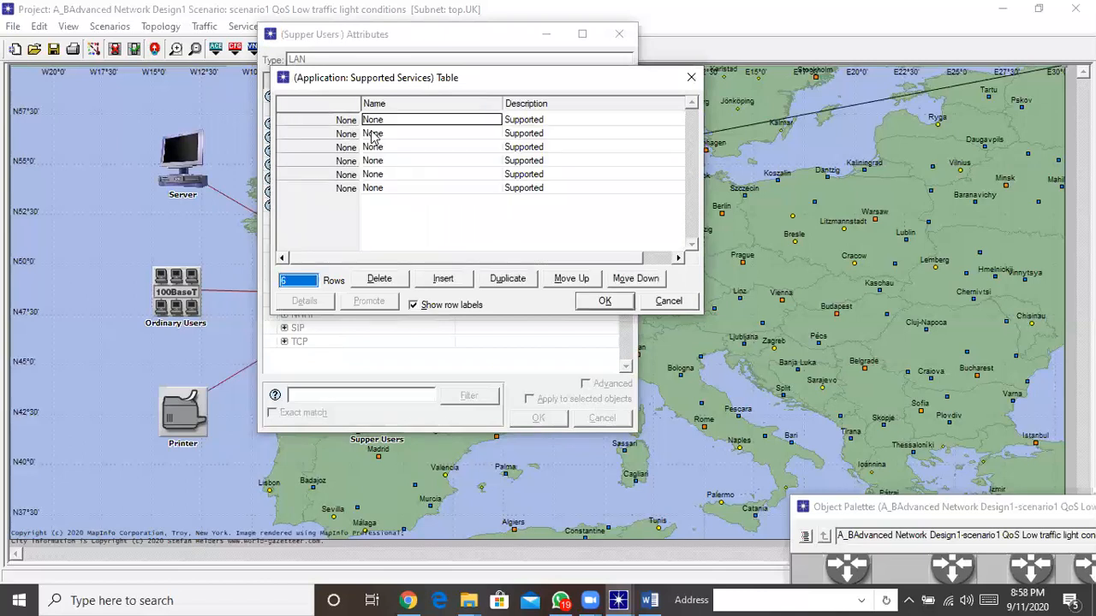
Step: Set the UK Supper Users' first three supported services to Video Conferencing, Database Lowload and Email Low Load
left_click(383, 125)
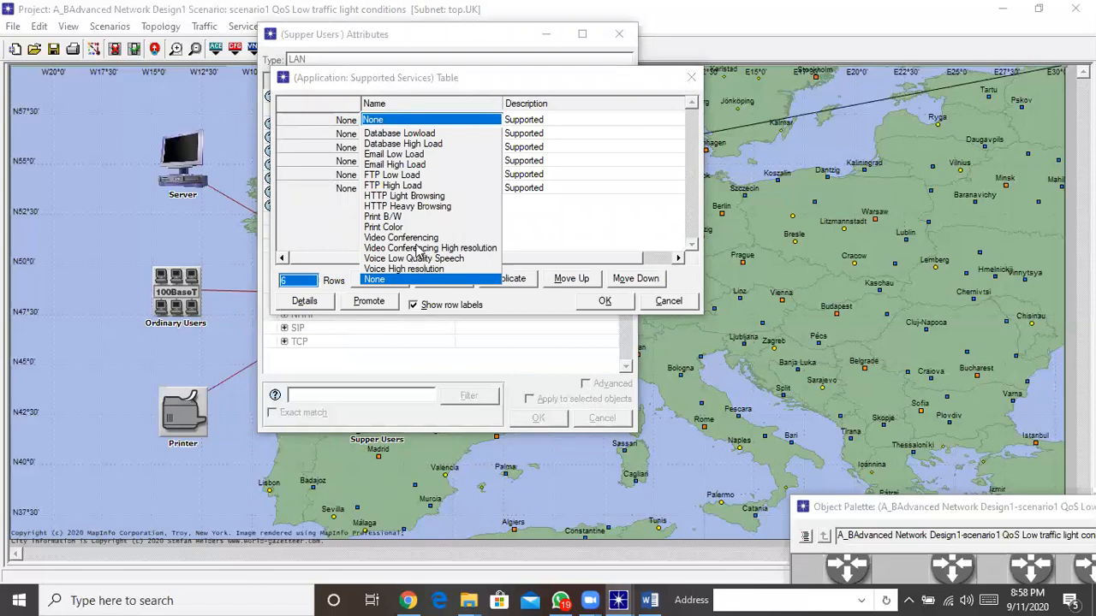
left_click(418, 238)
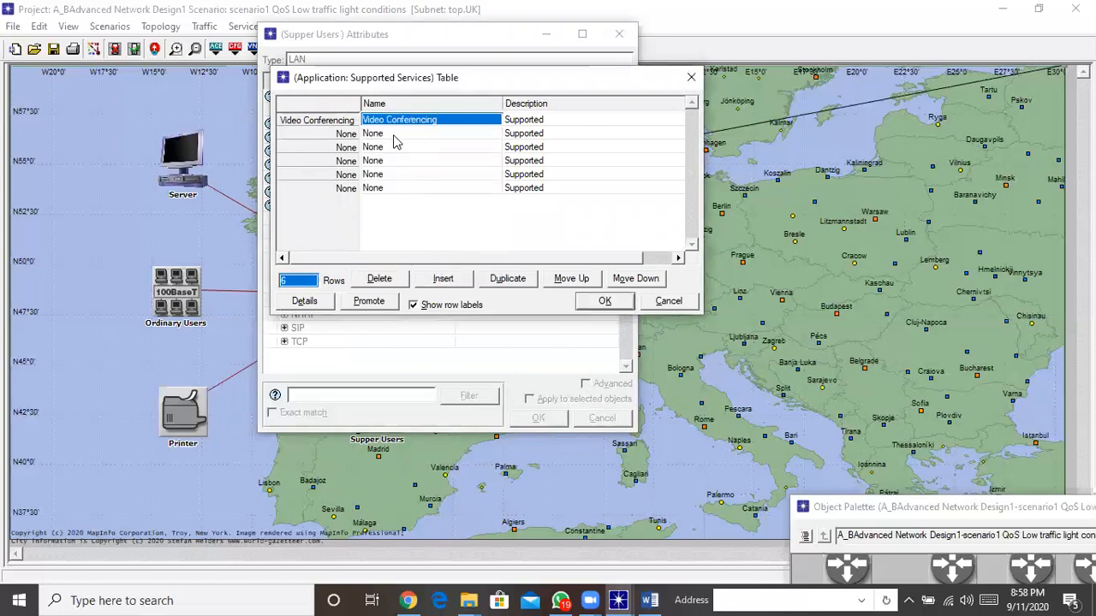
left_click(396, 137)
left_click(399, 147)
left_click(396, 148)
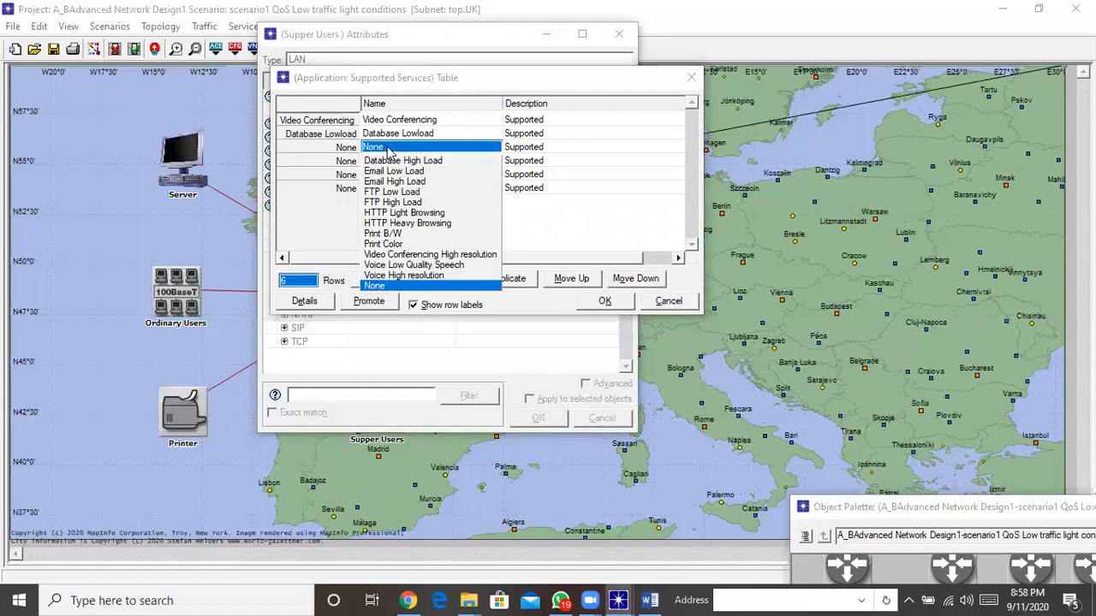
left_click(397, 172)
Step: Set the last three Supper Users services to FTP Low Load, HTTP Light Browsing and Print B/W, confirm the attributes and return to the top-level network
left_click(391, 162)
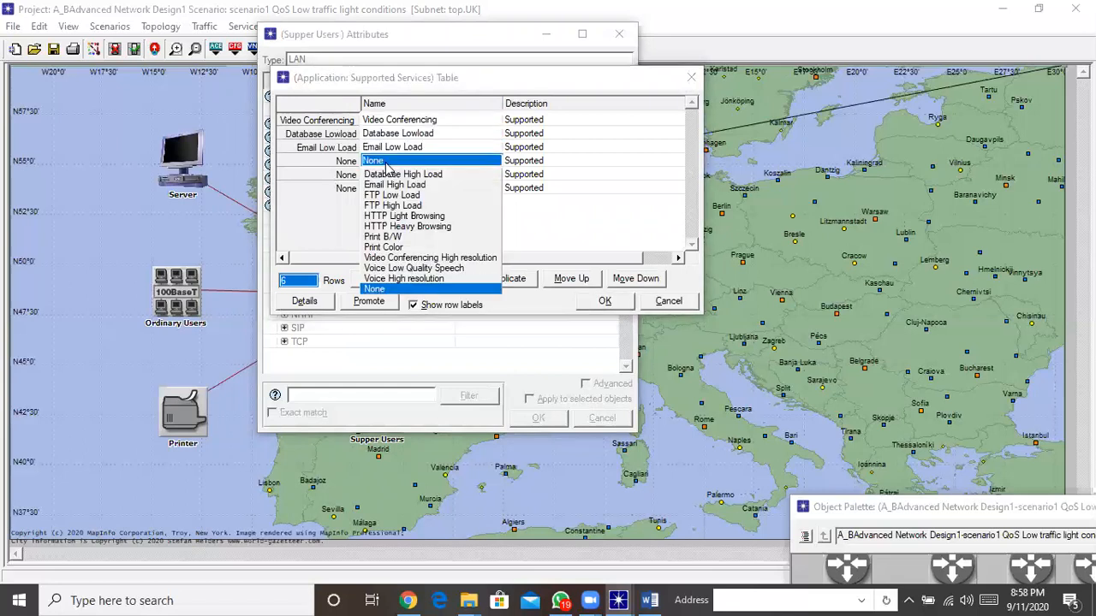
left_click(389, 190)
left_click(390, 175)
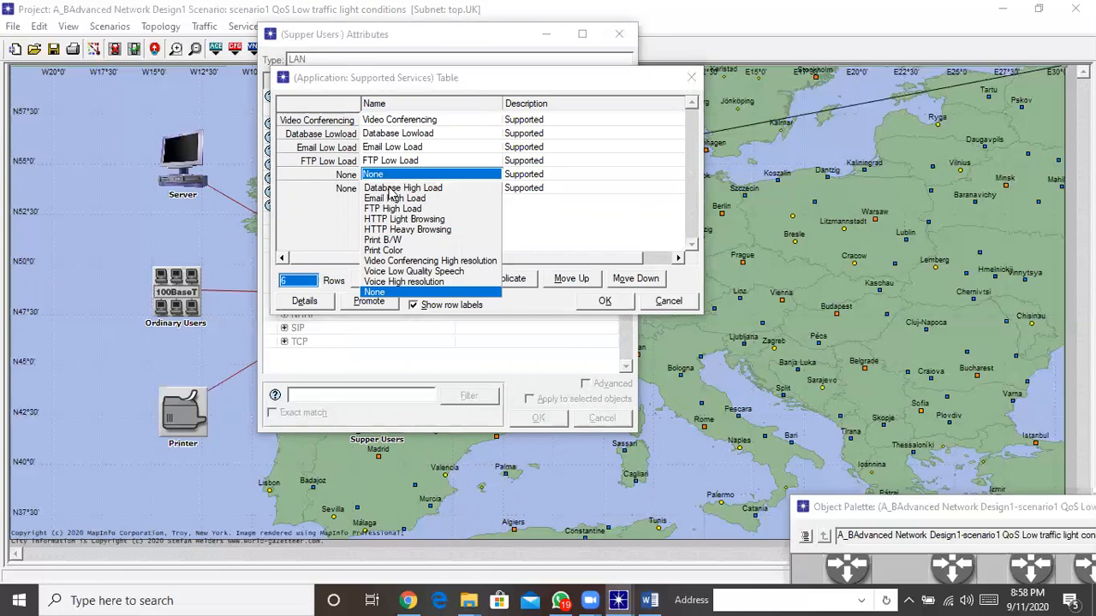
left_click(396, 224)
left_click(386, 188)
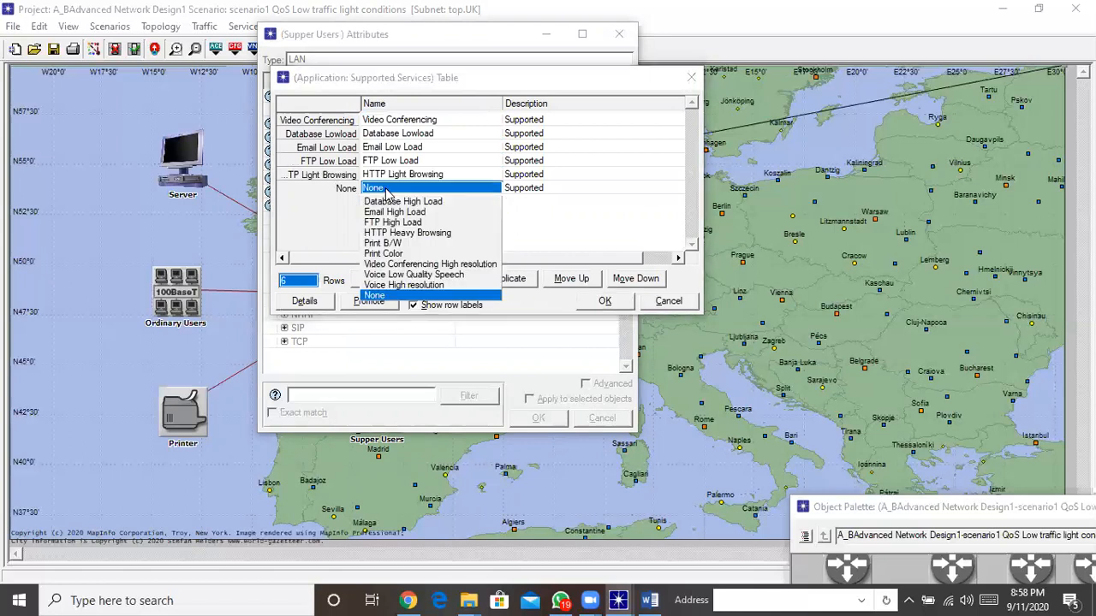
left_click(397, 244)
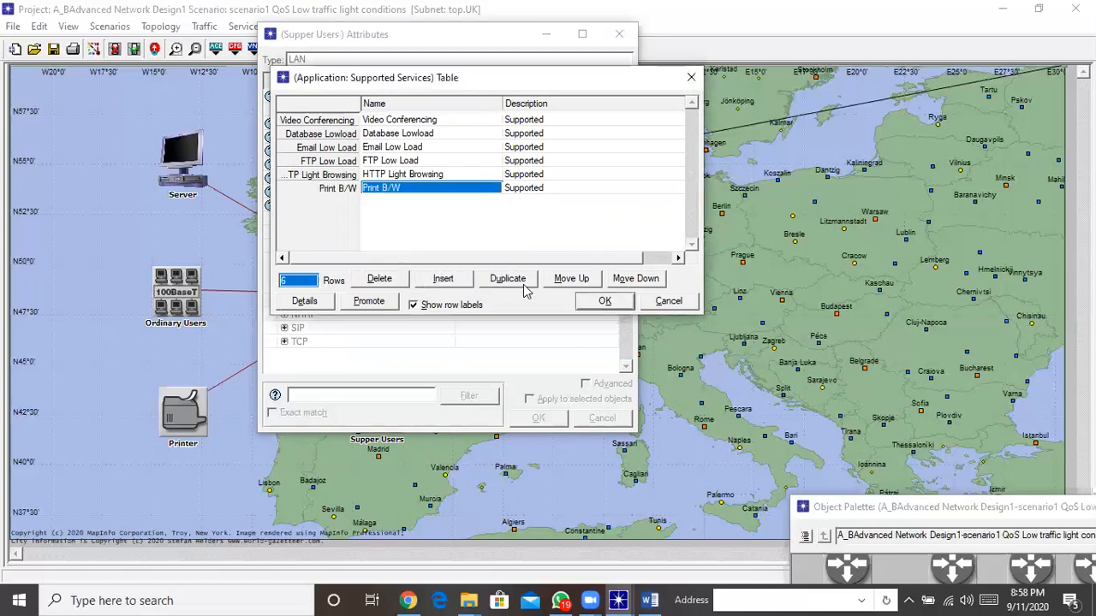
left_click(605, 304)
left_click(555, 418)
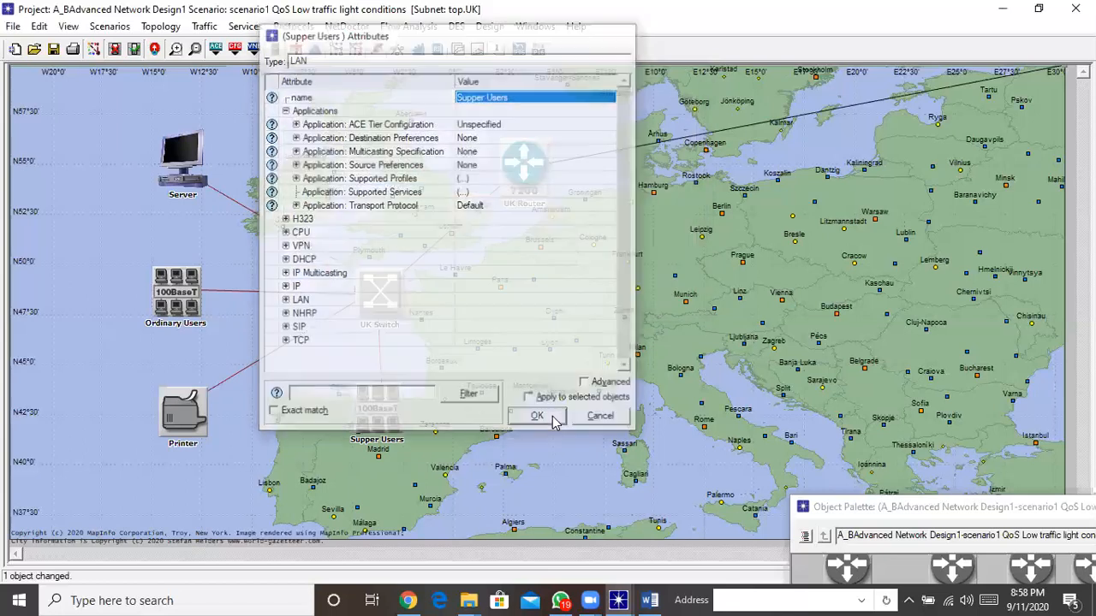
left_click(154, 53)
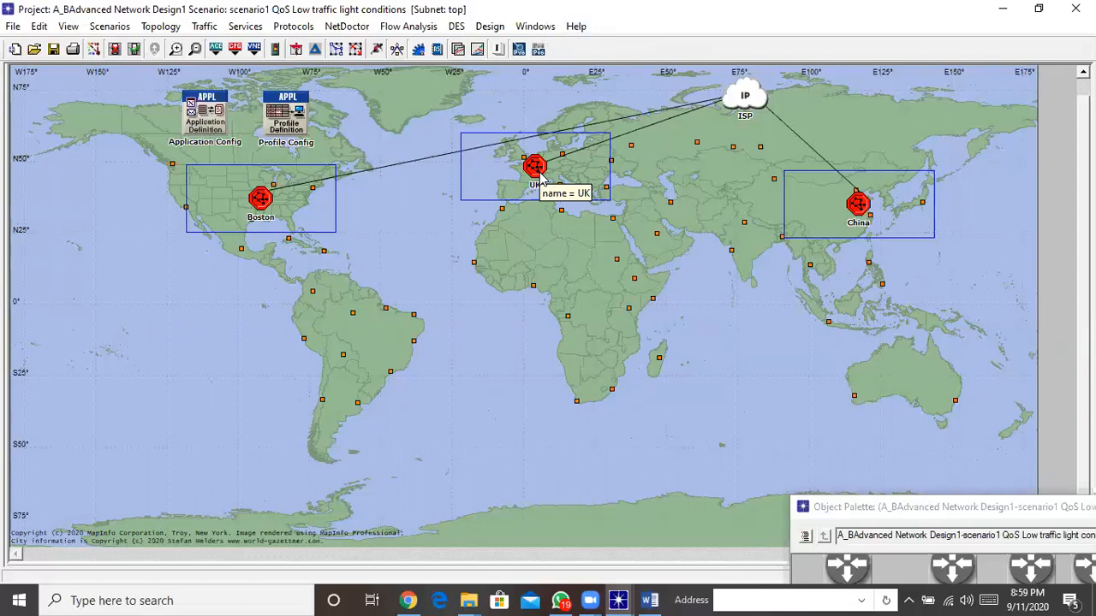
right_click(550, 393)
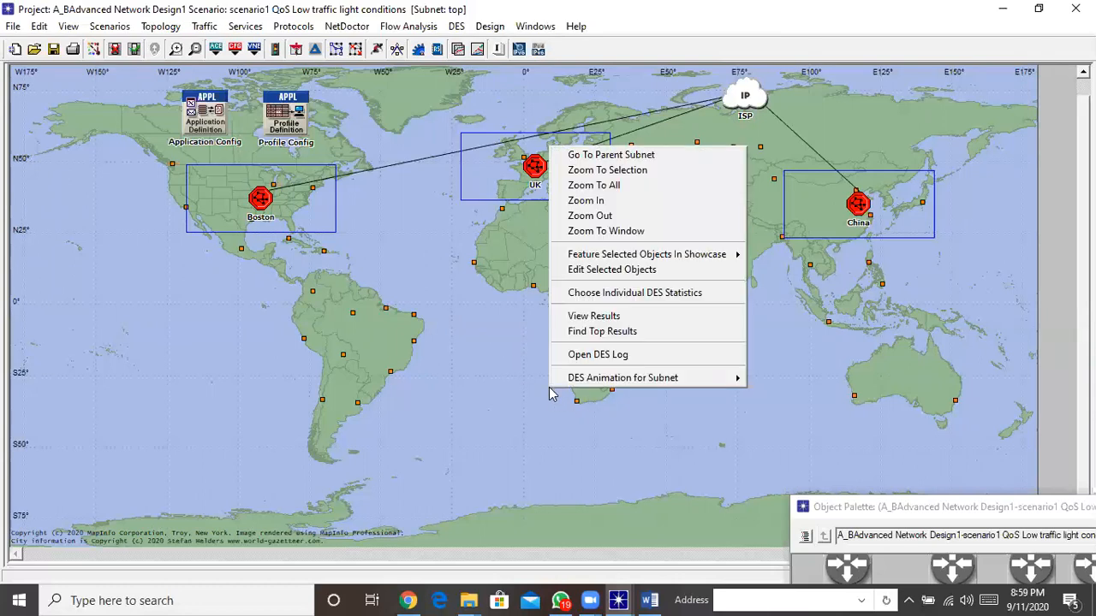
left_click(621, 293)
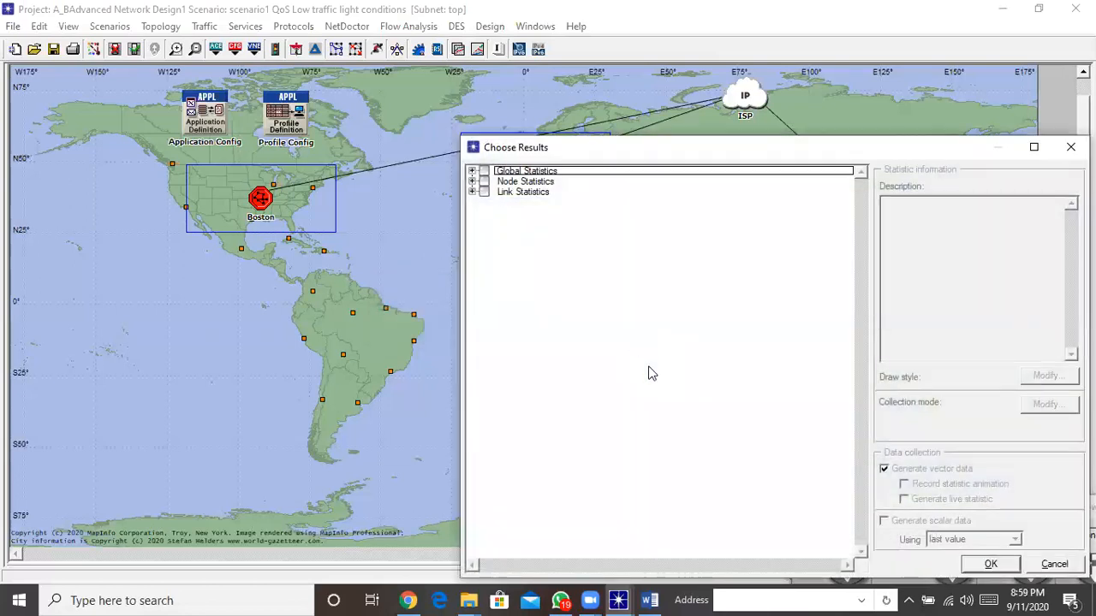
left_click(1070, 146)
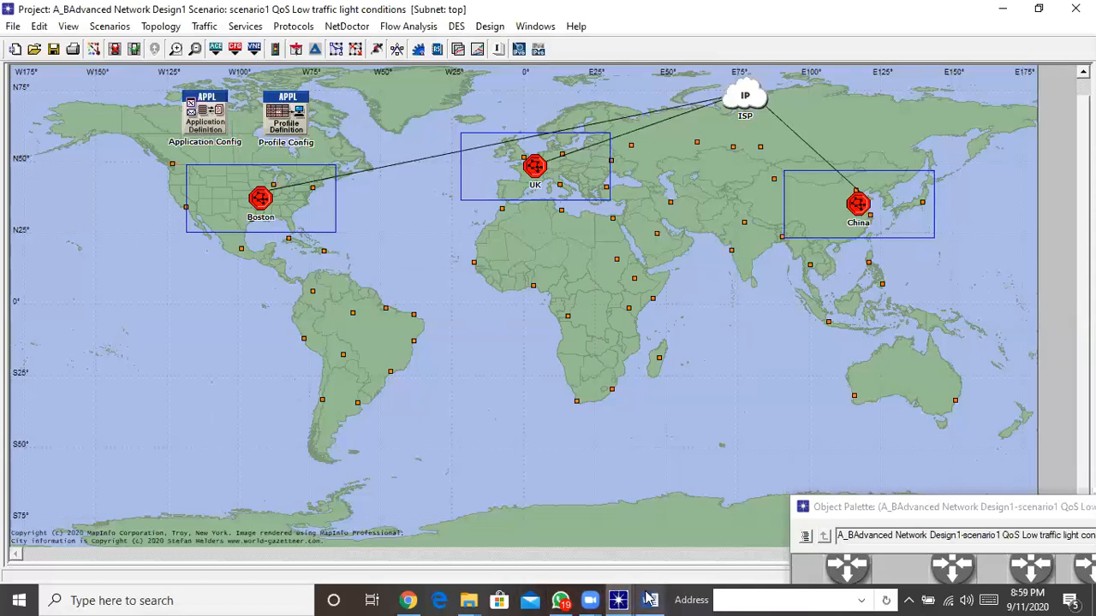
Step: Switch to the coursework brief in Word and review the OPNET requirements for queuing disciplines, traffic scenarios and performance statistics
left_click(649, 600)
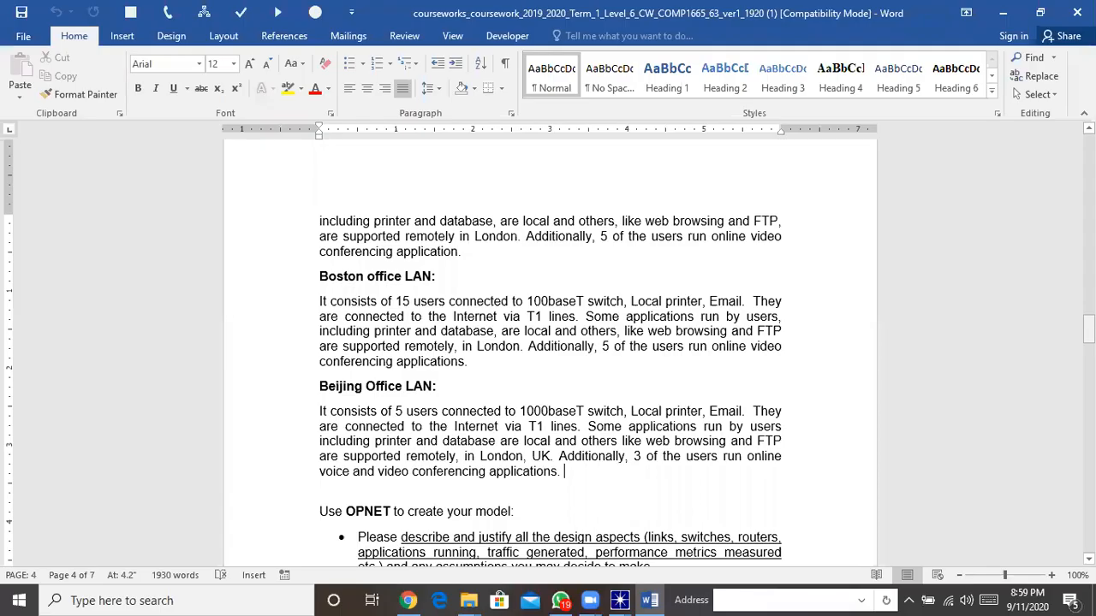
left_click_drag(1088, 327, 1088, 363)
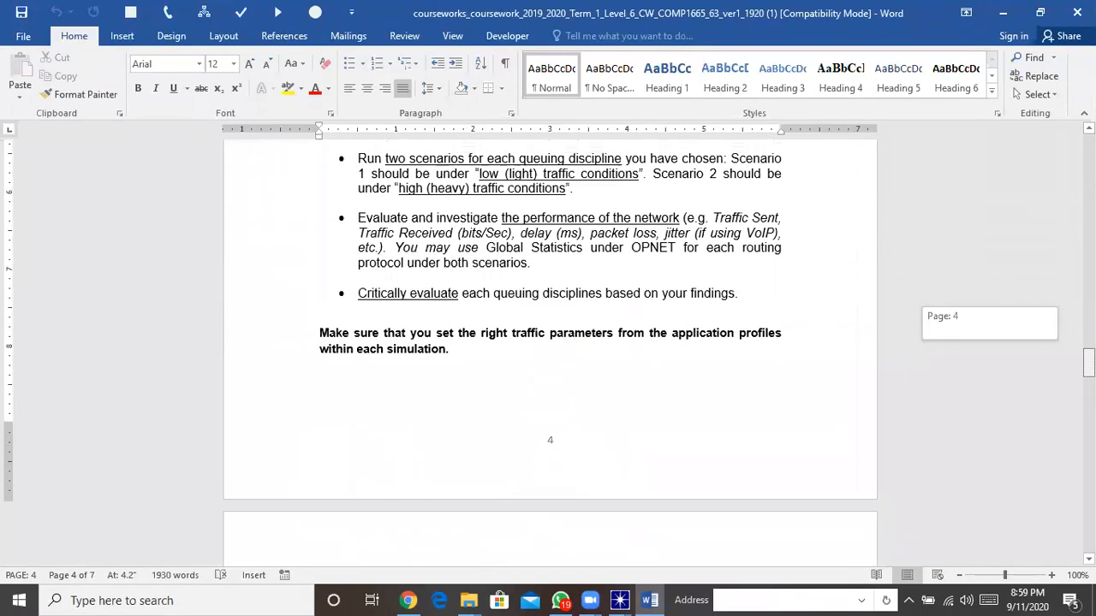
left_click_drag(1088, 363, 1063, 378)
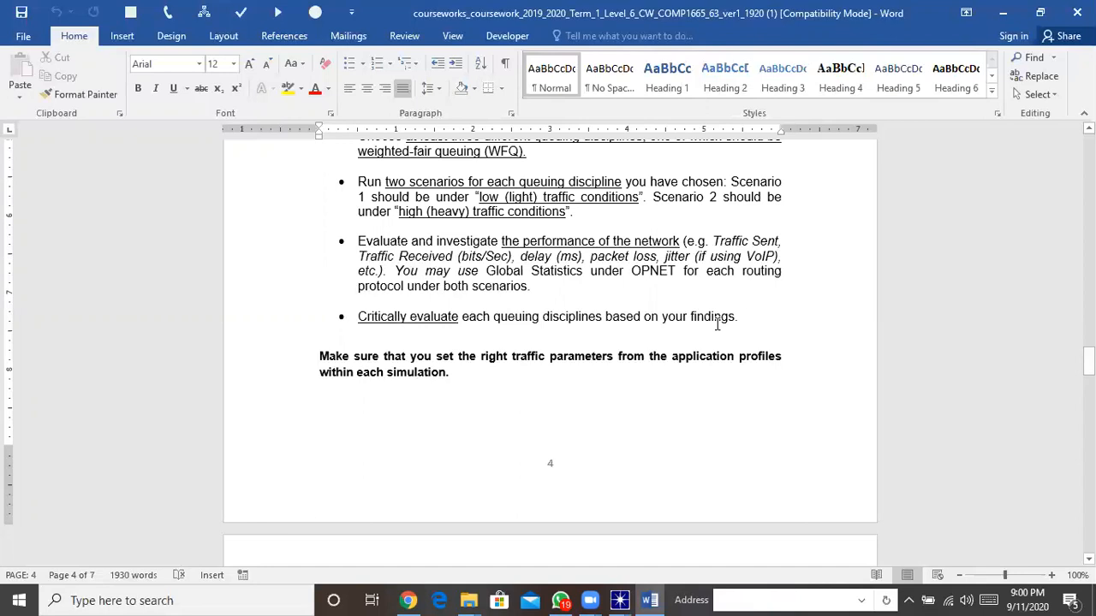
left_click_drag(1089, 360, 1089, 348)
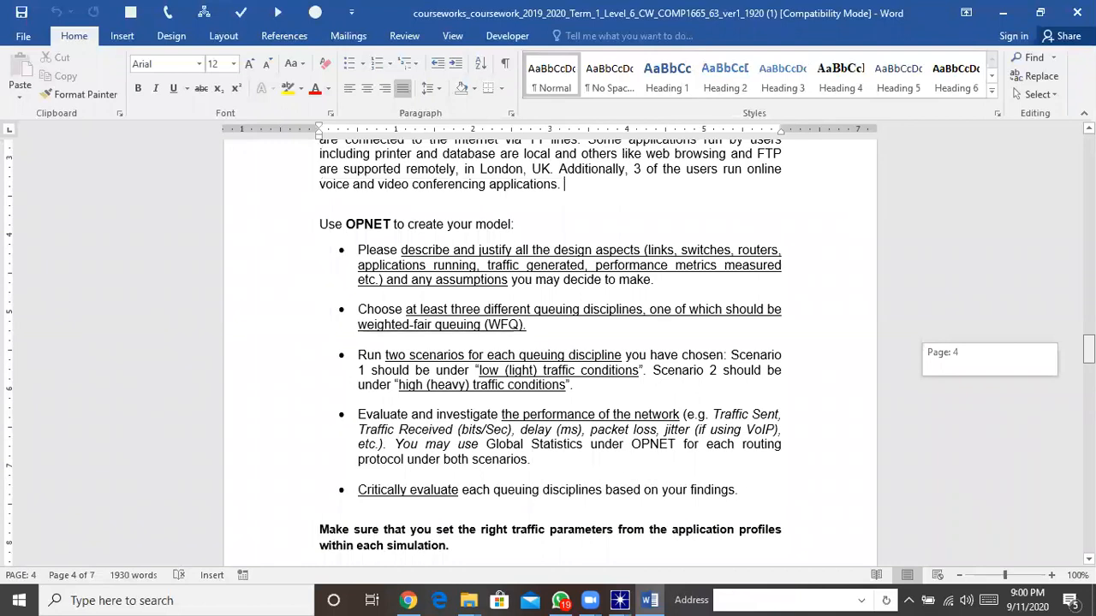
Step: Return from the Word brief to OPNET and place a QoS Attribute Config object beside Application Config on the top-level map
left_click_drag(1088, 348, 1089, 347)
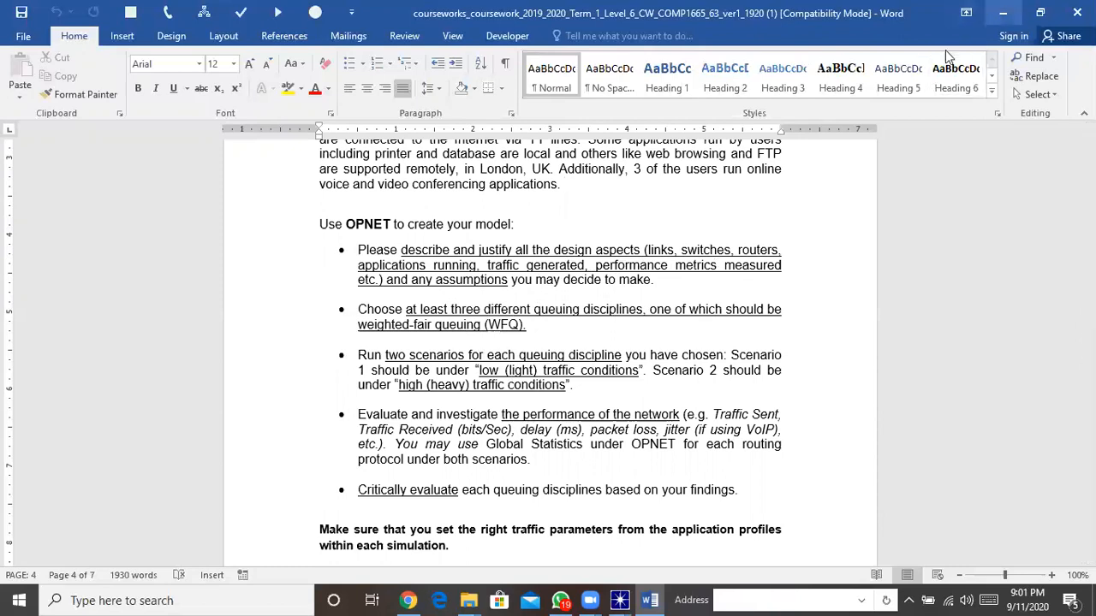
left_click(1002, 13)
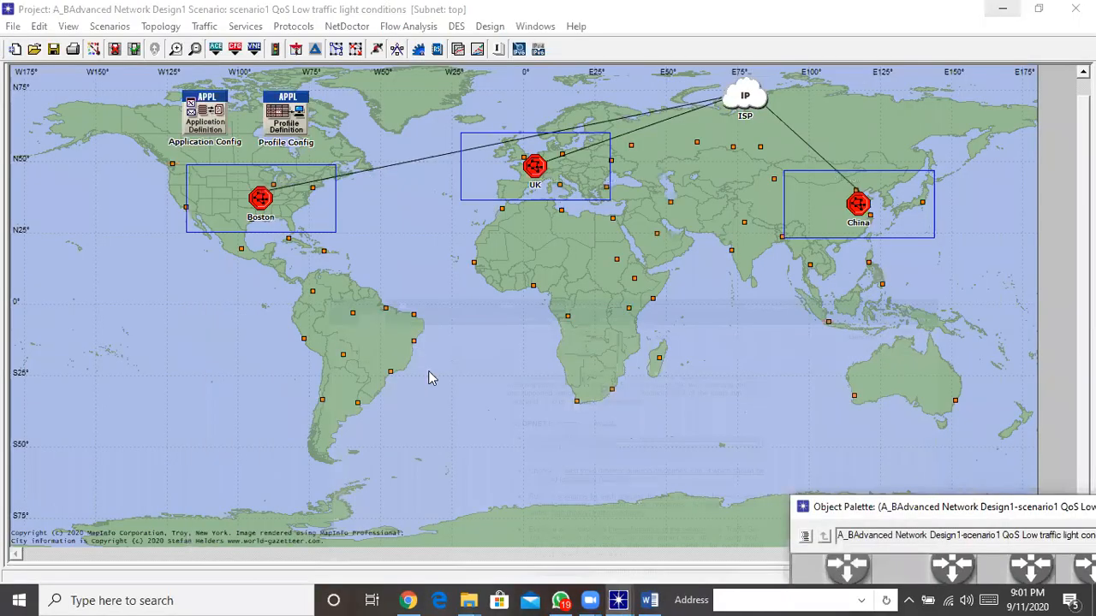
left_click(348, 333)
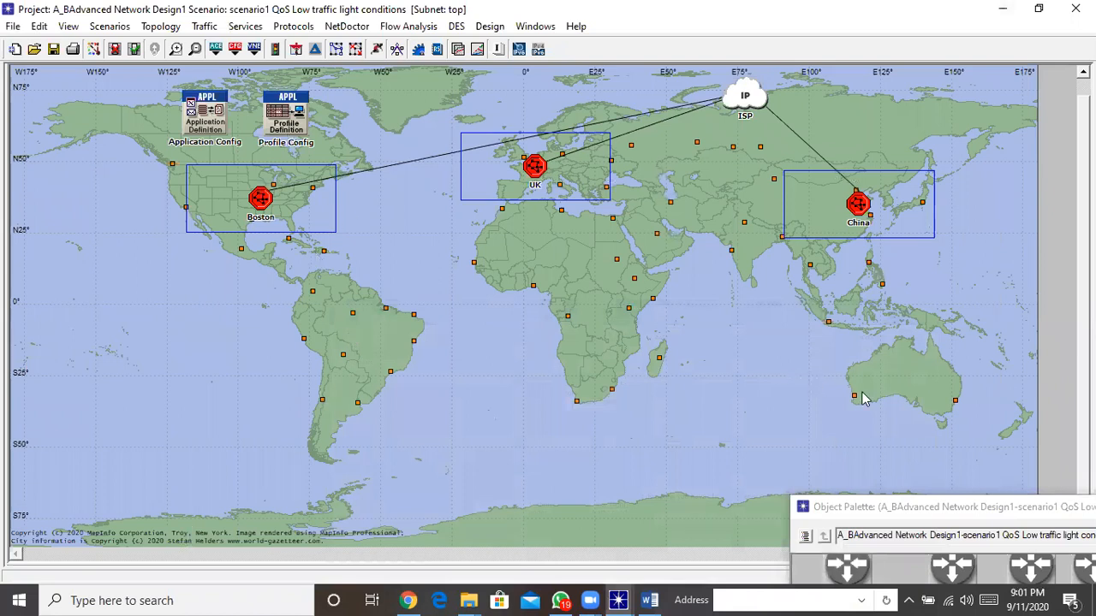
left_click(978, 510)
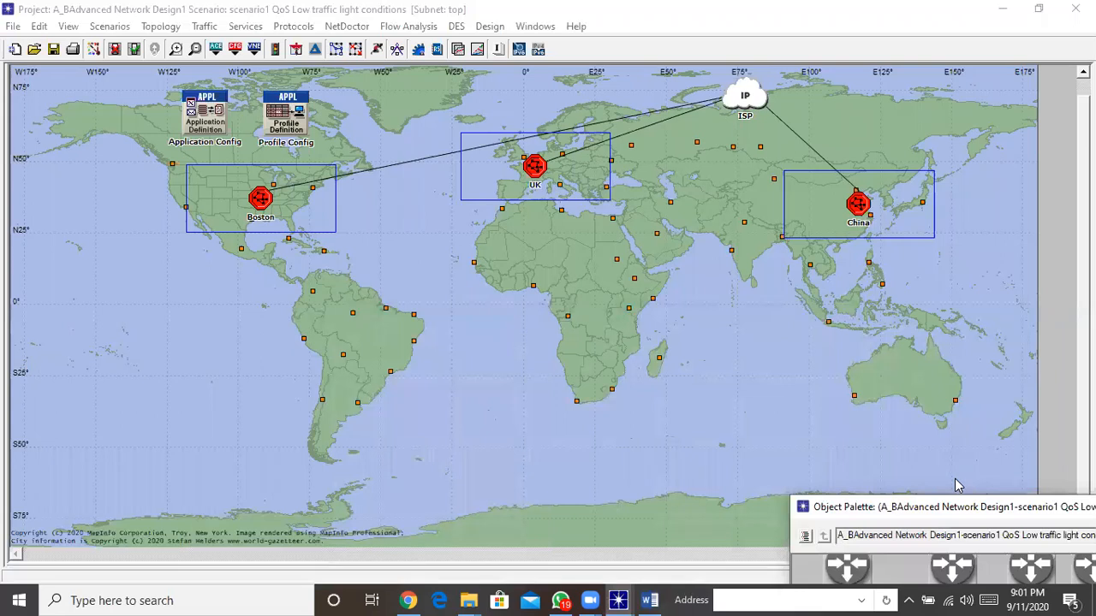
left_click_drag(974, 507, 614, 13)
left_click(690, 289)
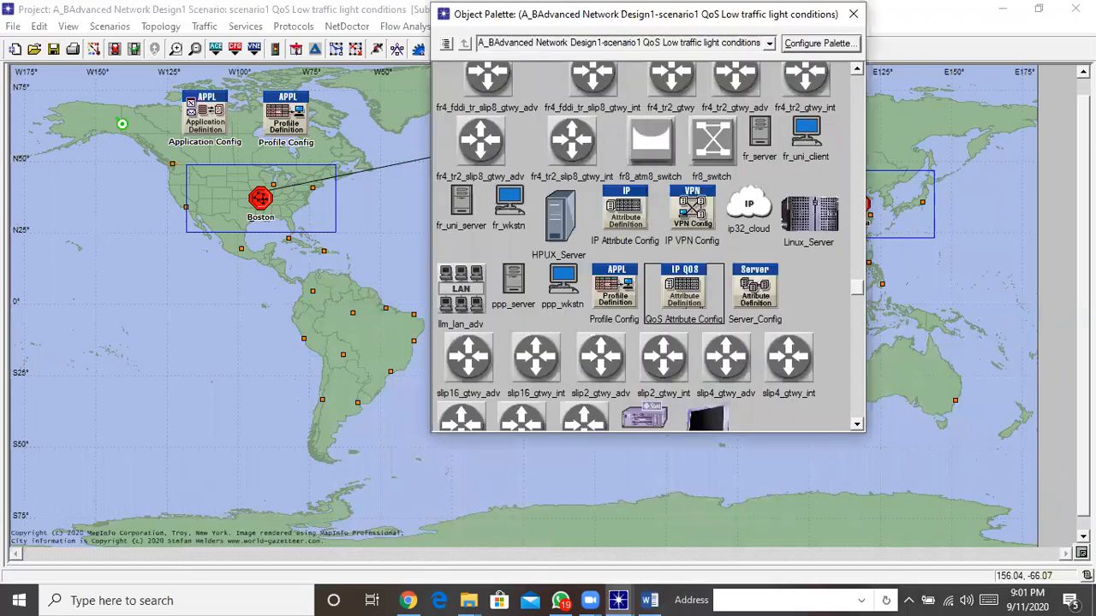
left_click(119, 116)
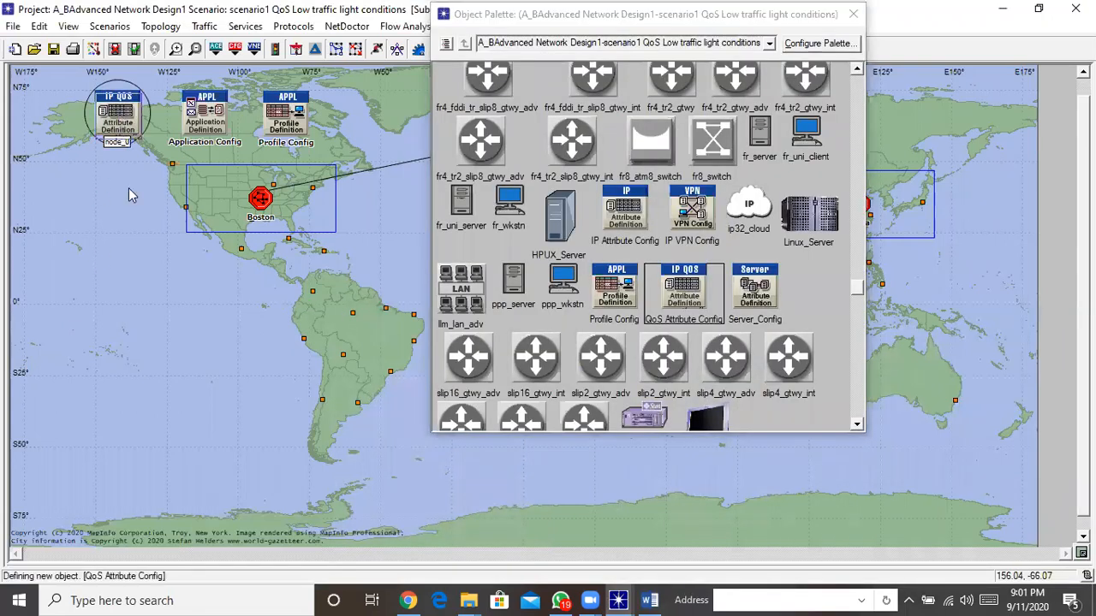
left_click(146, 291)
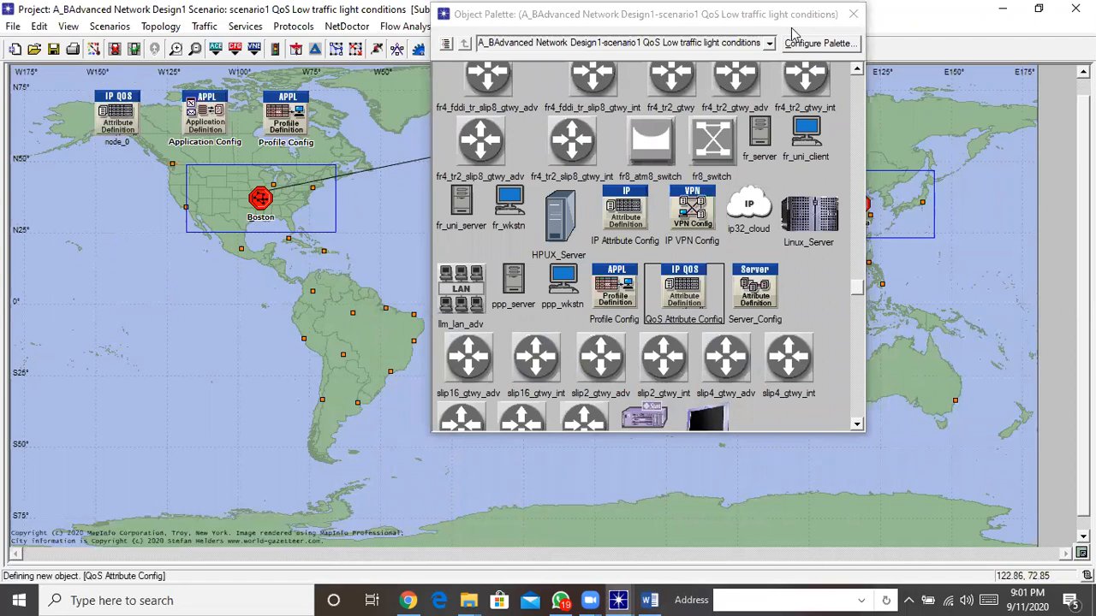
Step: Move the object palette clear of the network and rename the new QoS Attribute Config node as QoS
left_click_drag(791, 14, 839, 128)
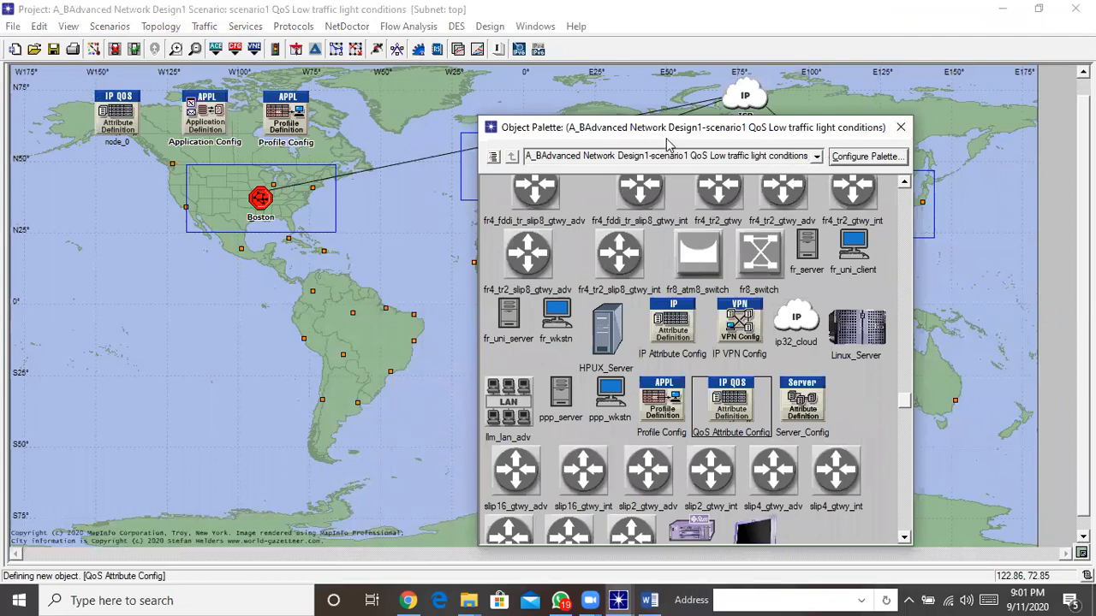
left_click_drag(664, 137, 922, 254)
right_click(118, 112)
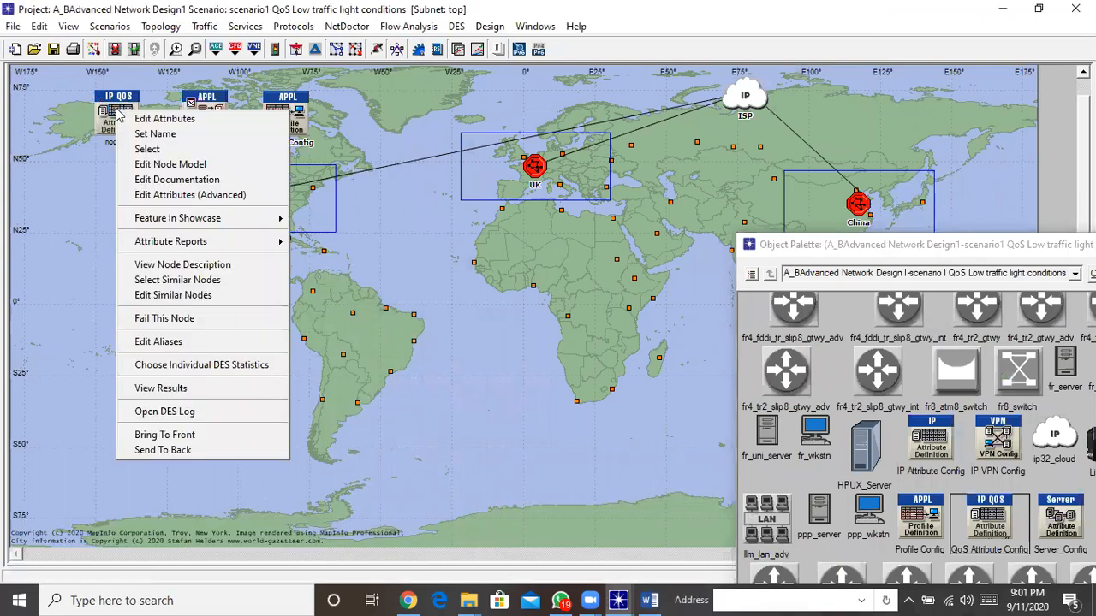
left_click(156, 134)
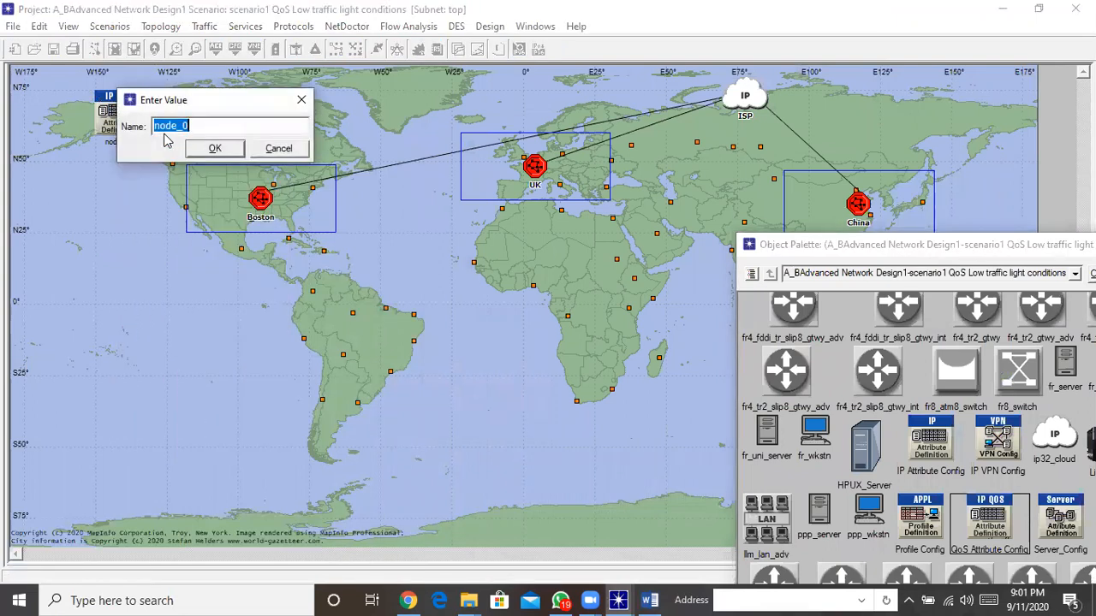
type("QoS")
left_click(218, 150)
Step: In the QoS node's WFQ Profiles, set the unnamed fifth scheme's profile name to Protocol Based
right_click(133, 127)
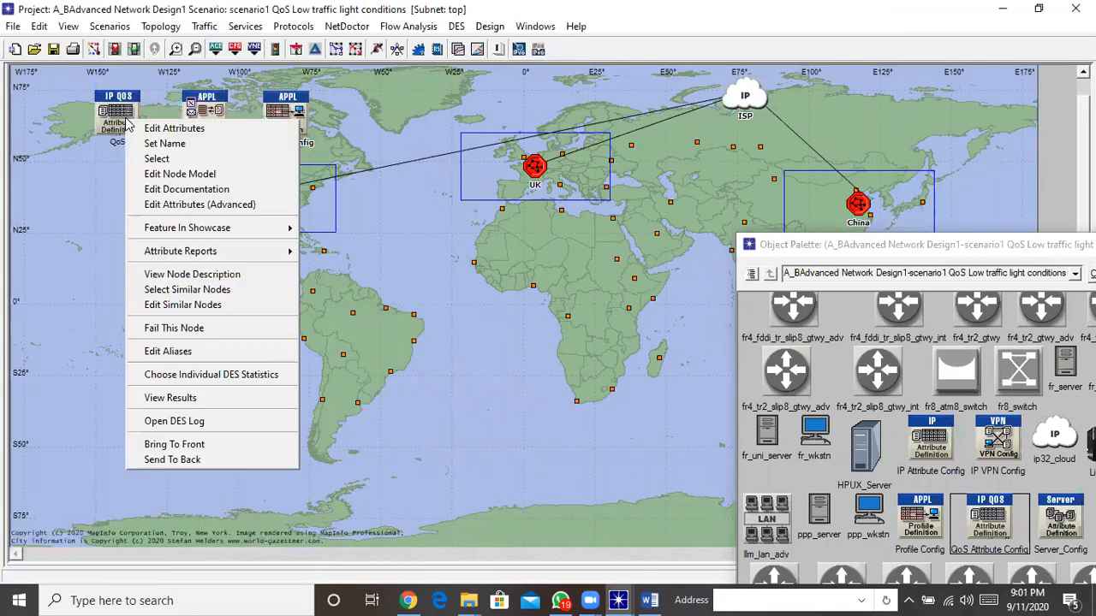
left_click(154, 130)
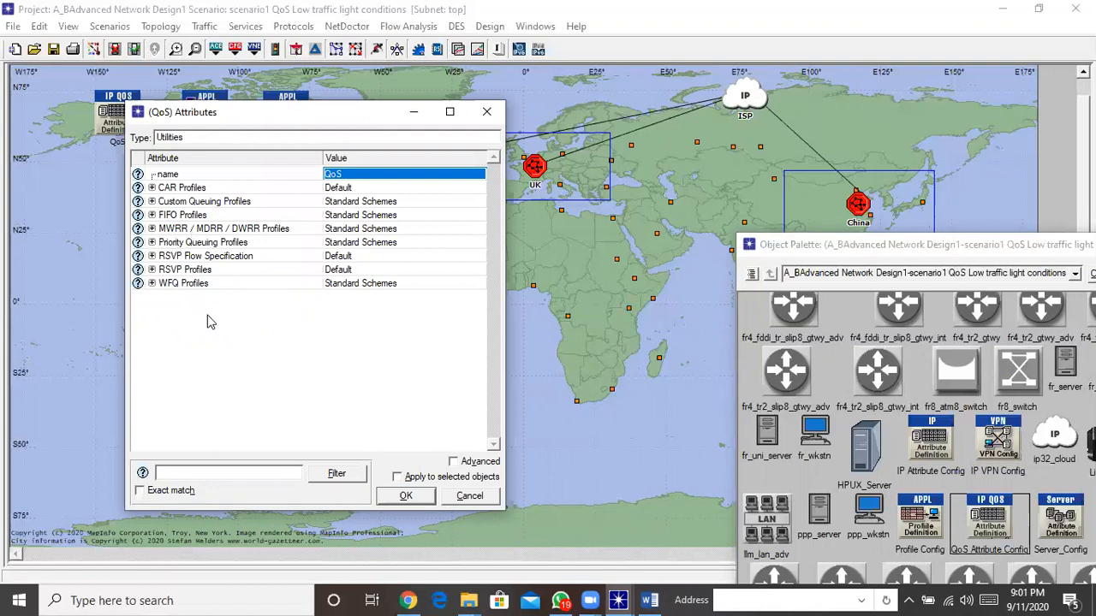
left_click(151, 284)
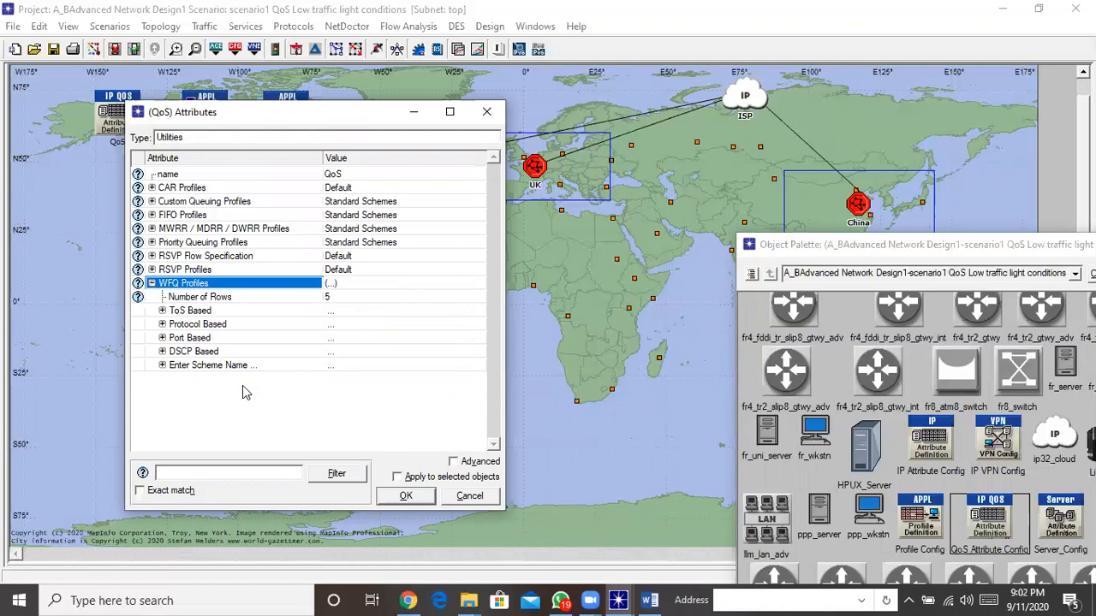
left_click(163, 366)
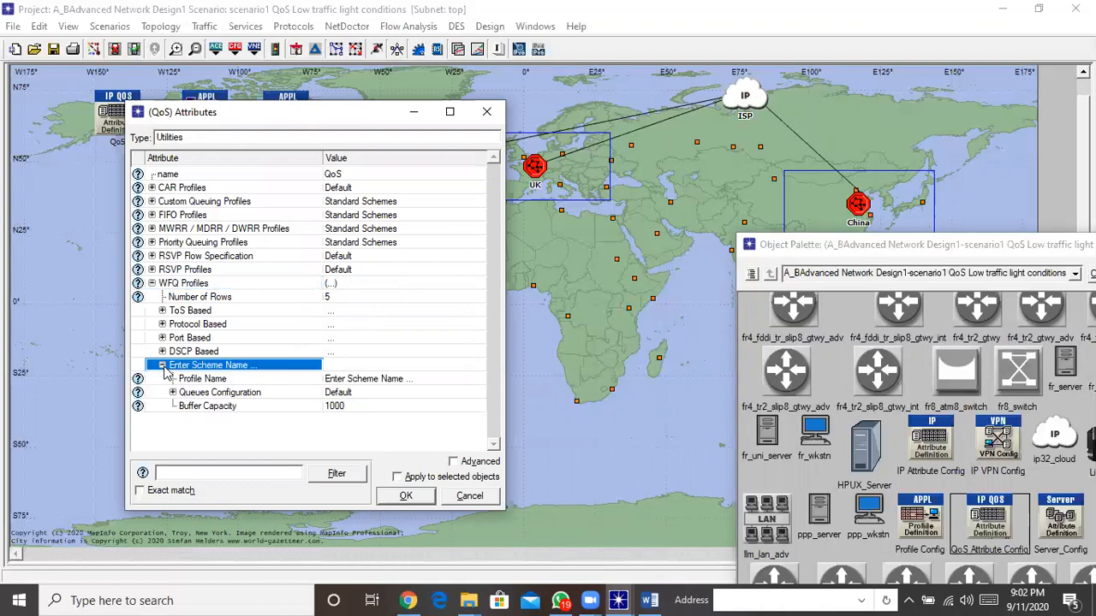
left_click(382, 385)
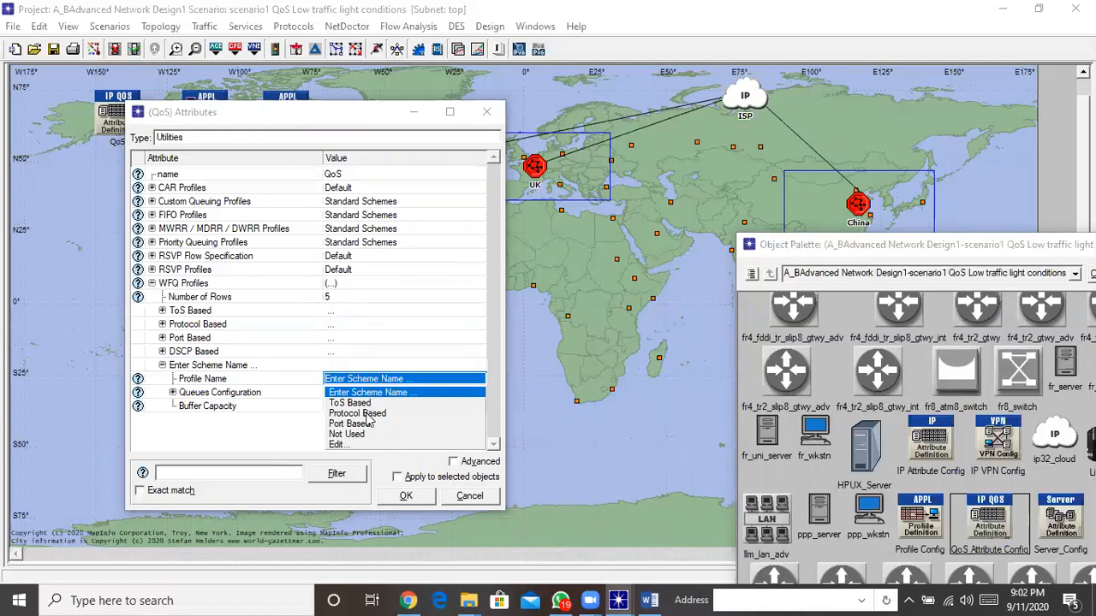
left_click(366, 414)
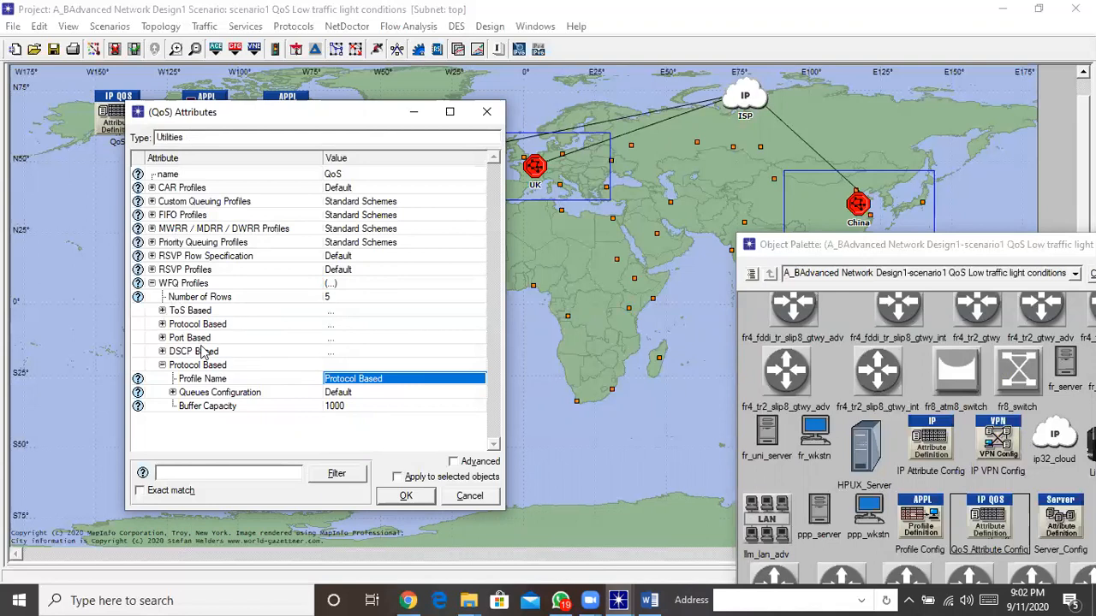
Step: Expand the Protocol Based and Port Based WFQ profiles and set the Port Based entry's profile name to Protocol Based
left_click(162, 324)
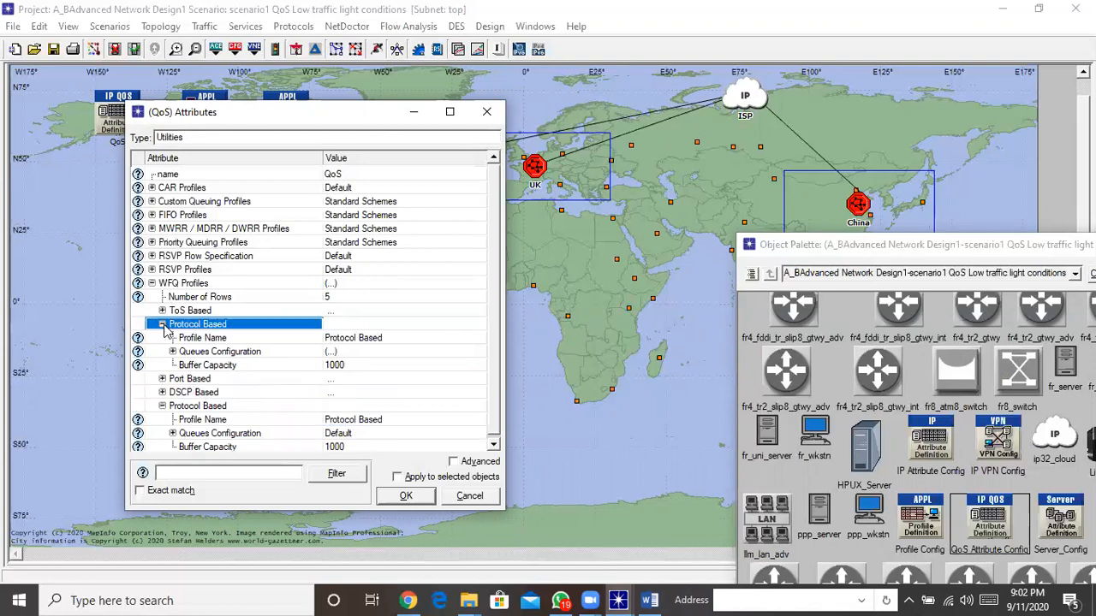
left_click(374, 343)
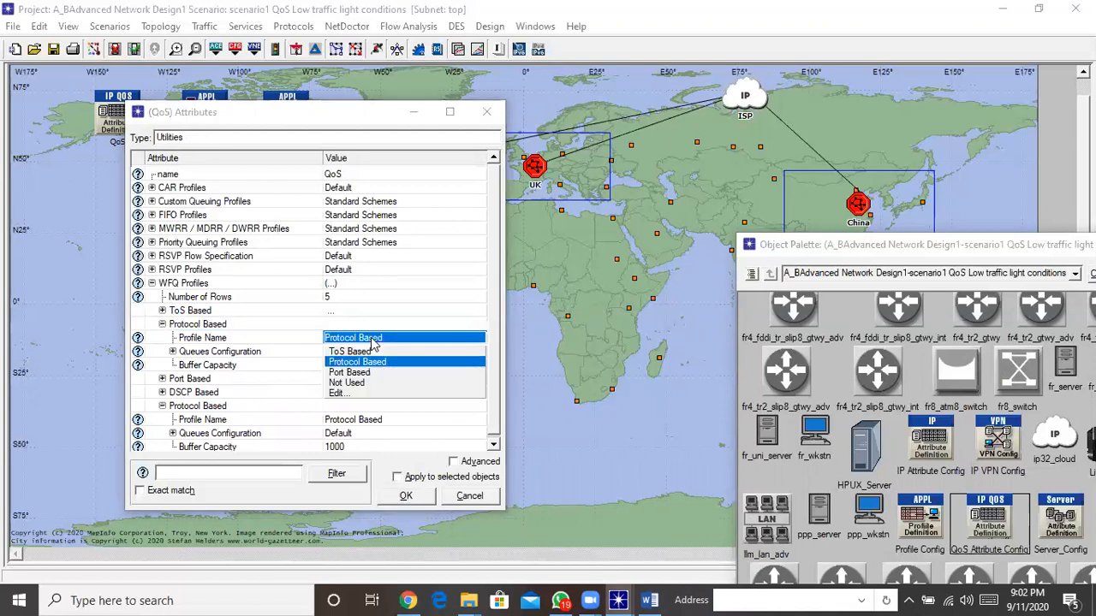
left_click(373, 341)
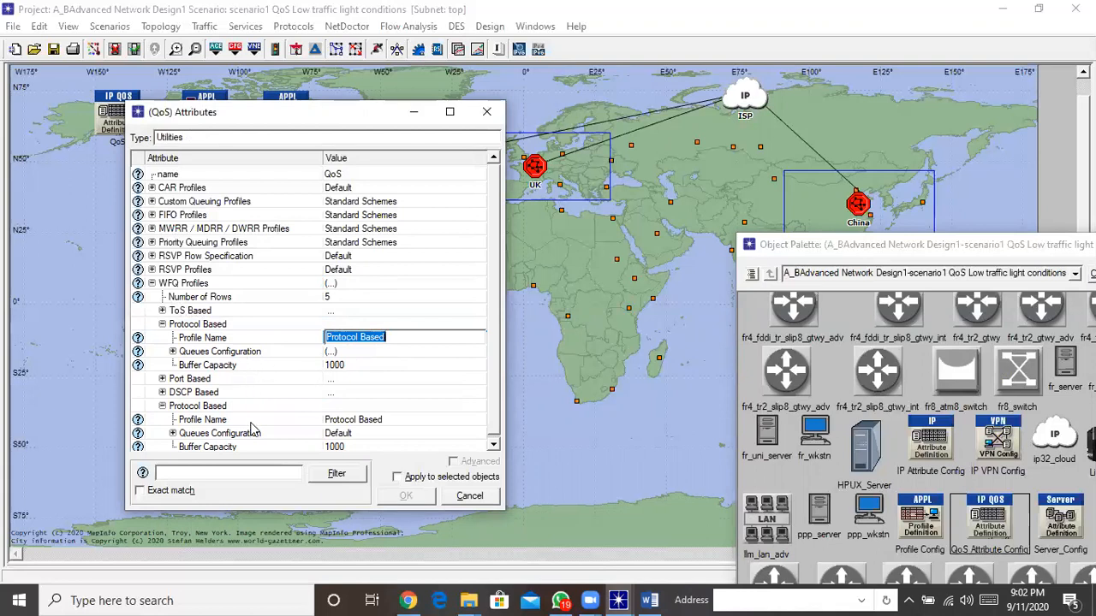
left_click(162, 380)
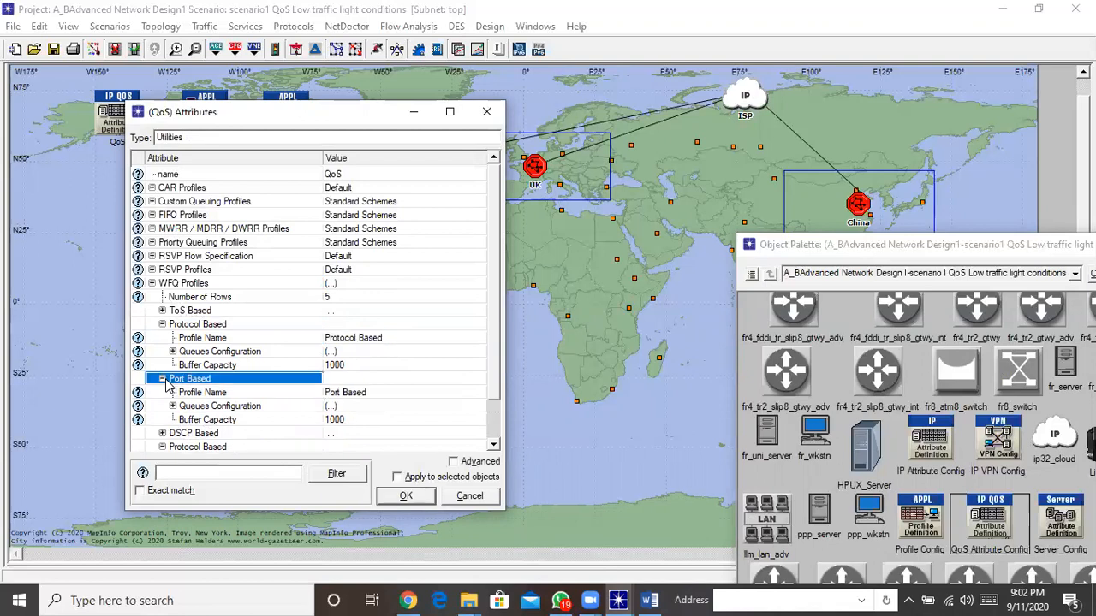
left_click(355, 392)
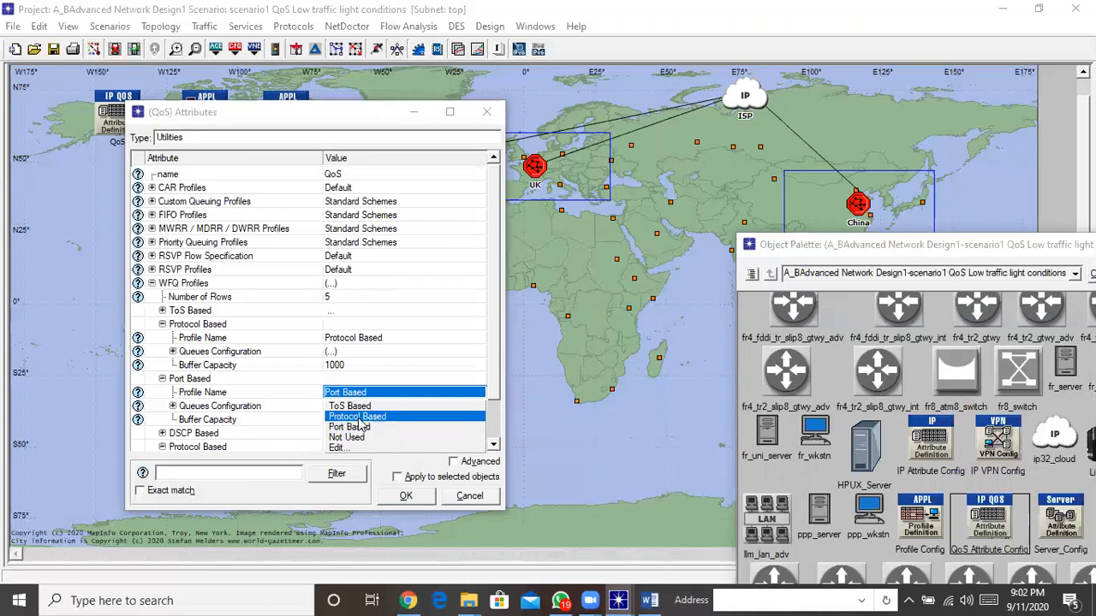
left_click(360, 416)
Step: Review the WFQ profile entries, keep the number of rows at 5 and confirm the QoS node's attributes
left_click(362, 394)
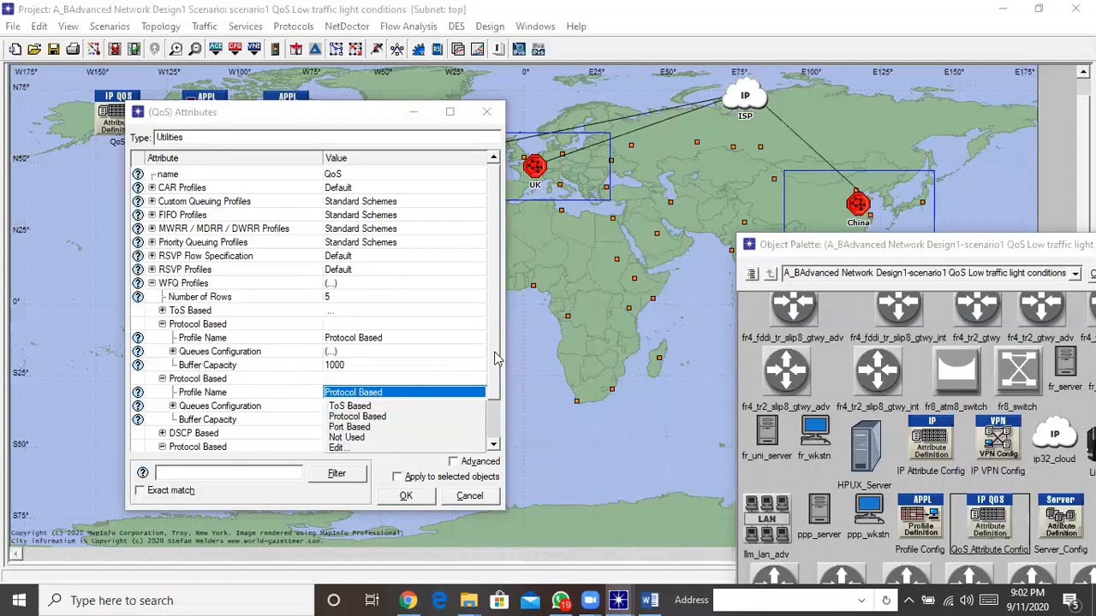
scroll(501, 382, "down", 3)
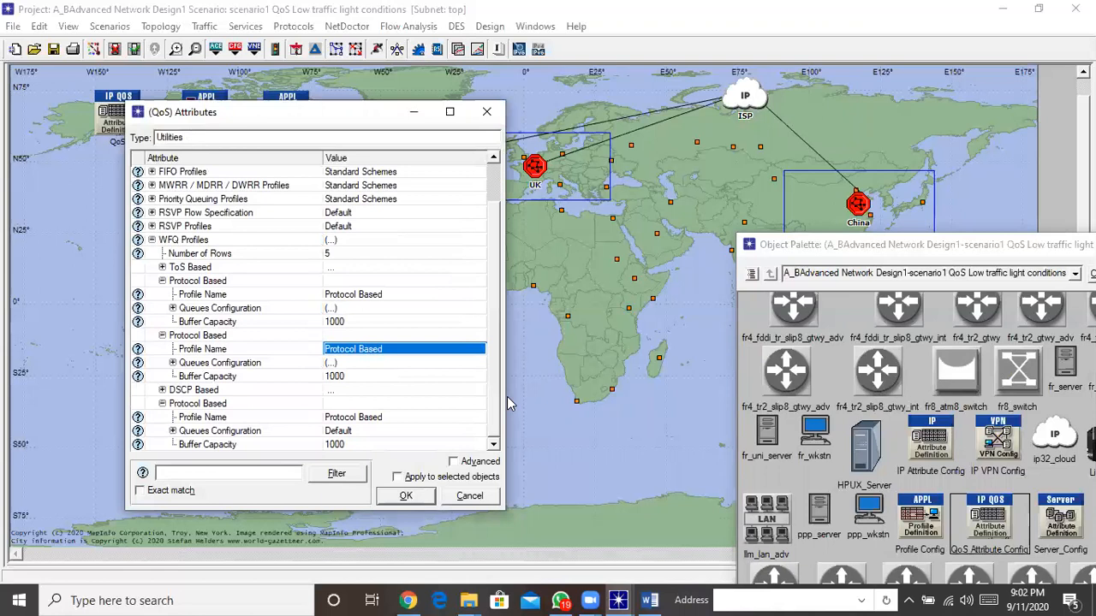
scroll(508, 378, "up", 3)
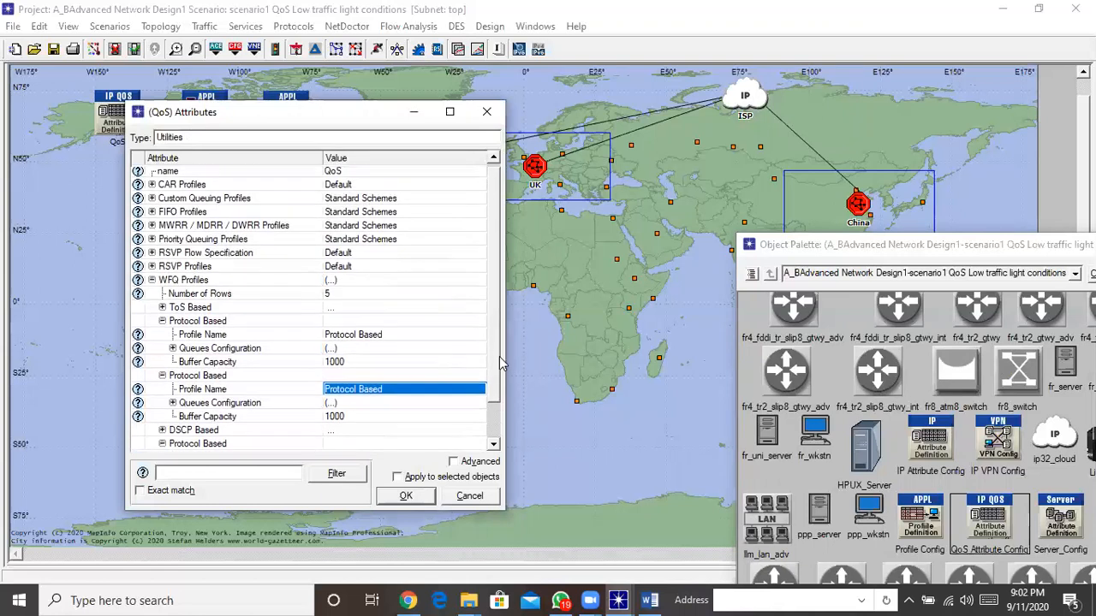
scroll(499, 357, "up", 1)
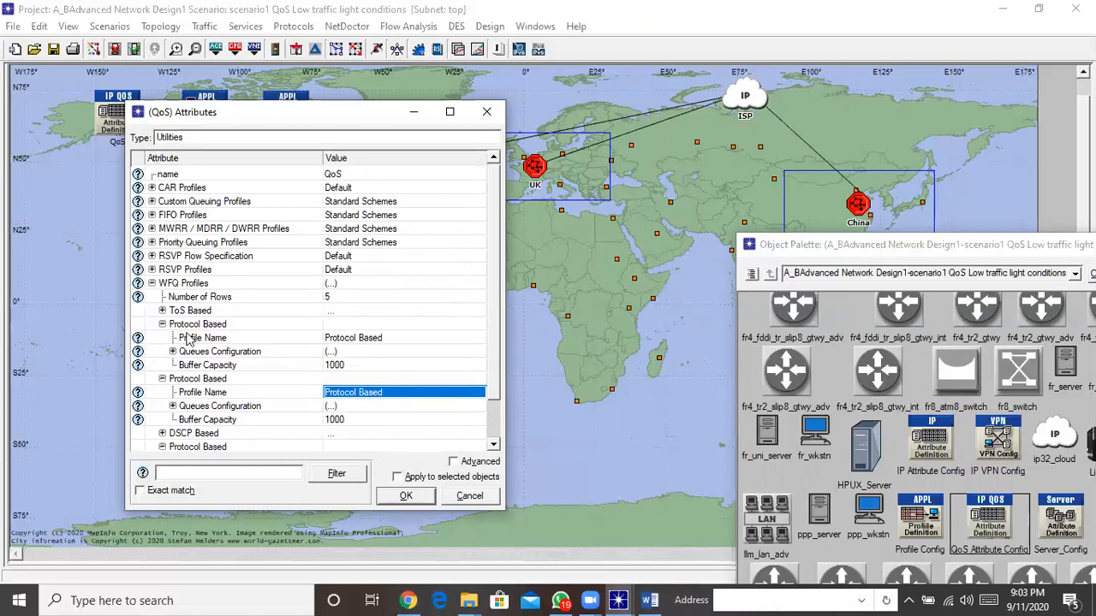
left_click(368, 299)
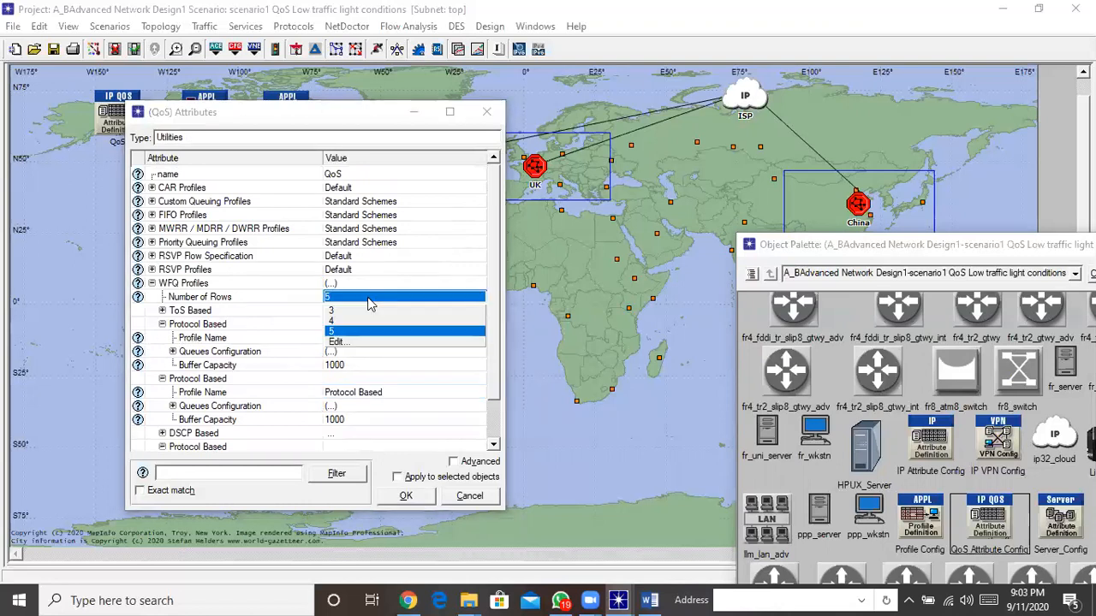
left_click(305, 297)
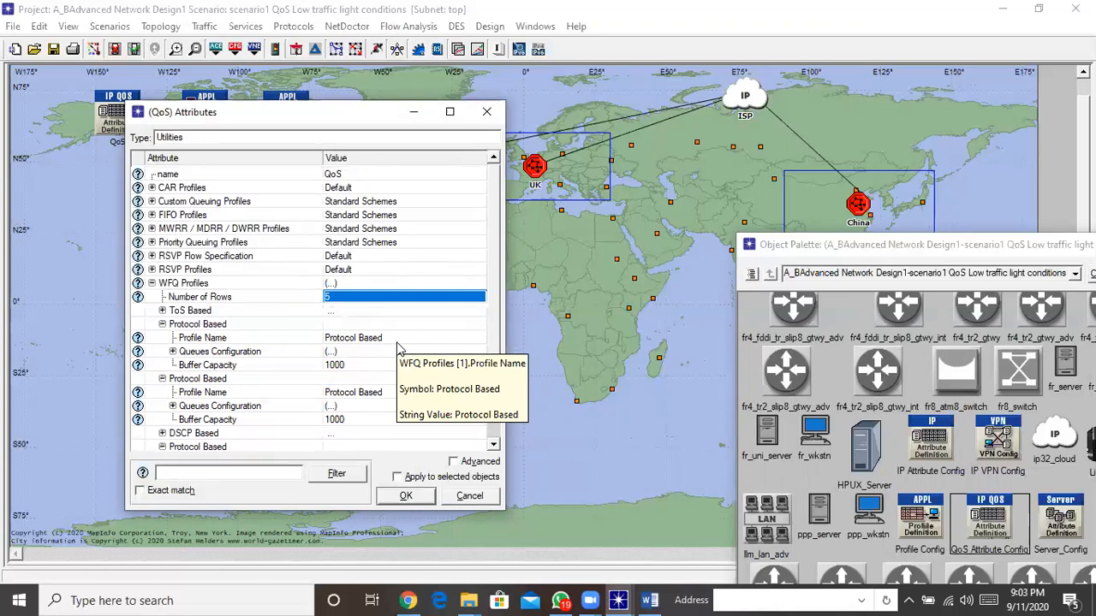
left_click(405, 497)
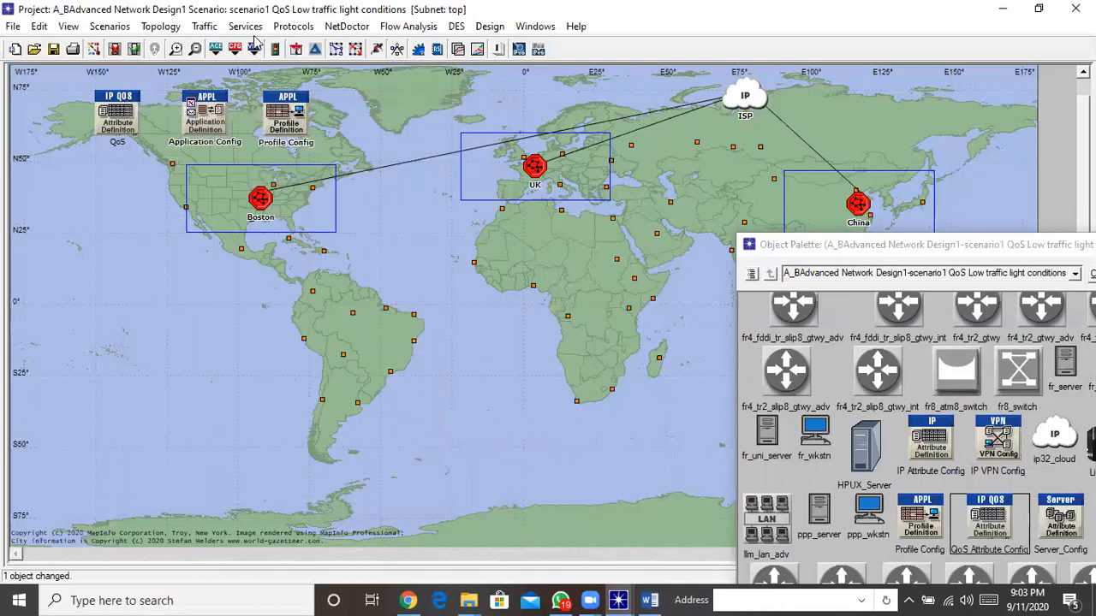
Step: Configure IP QoS with the WFQ (Class Based) scheme and a chosen profile on all connected interfaces, including subinterfaces, with the configuration visualized
left_click(293, 27)
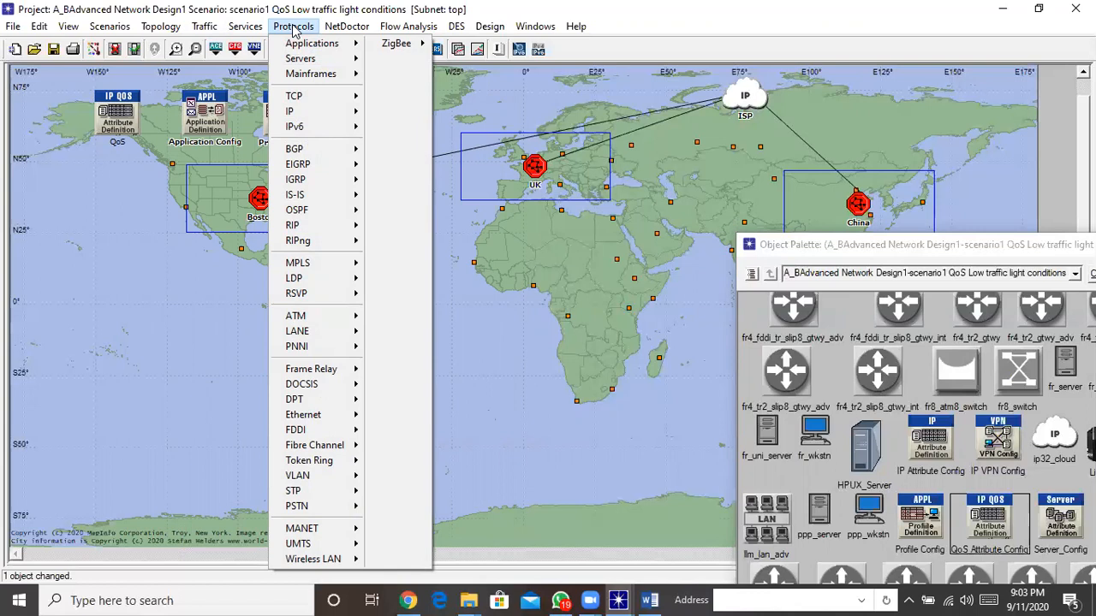
mouse_move(245, 29)
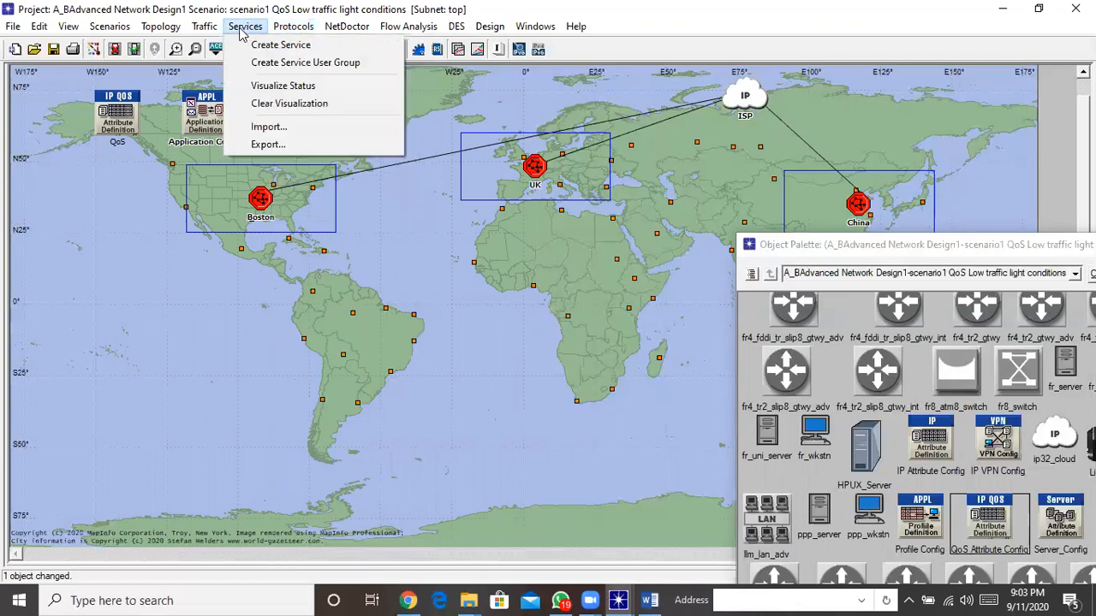
mouse_move(212, 32)
mouse_move(167, 35)
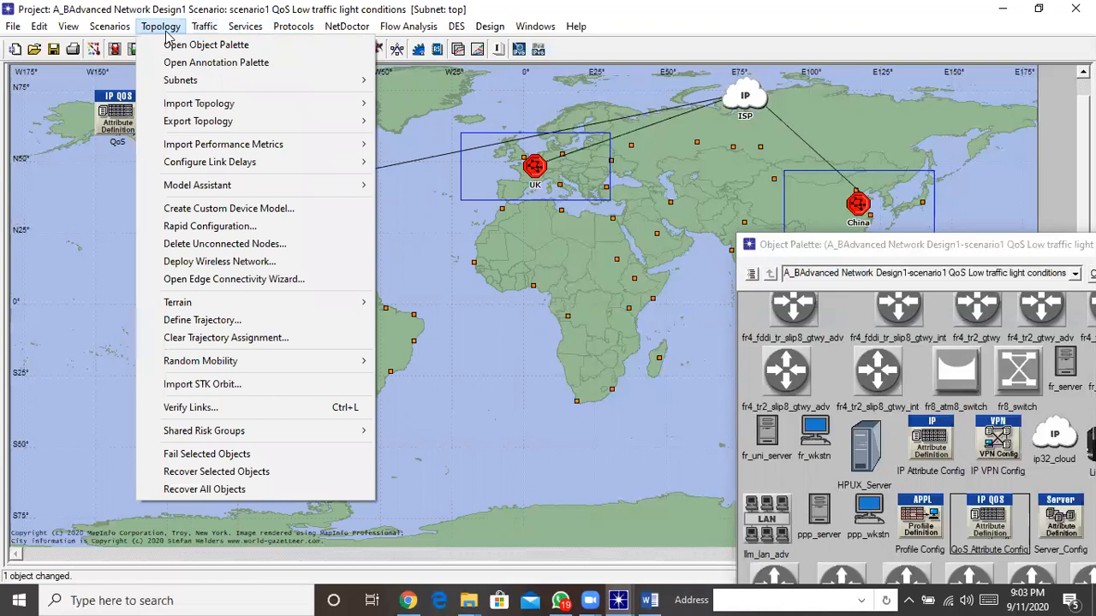
mouse_move(120, 32)
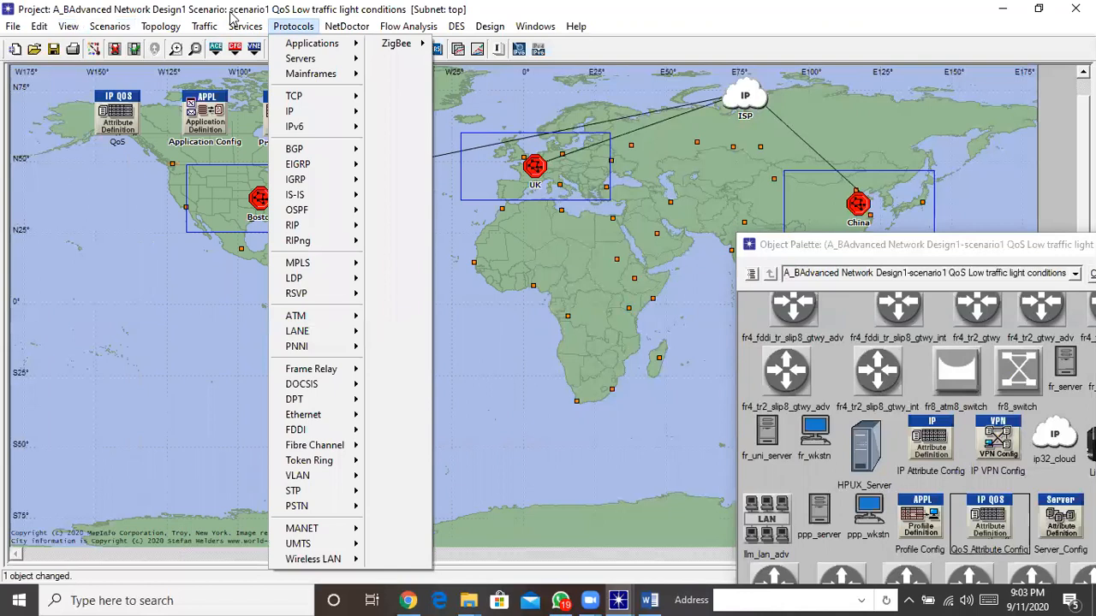
mouse_move(342, 113)
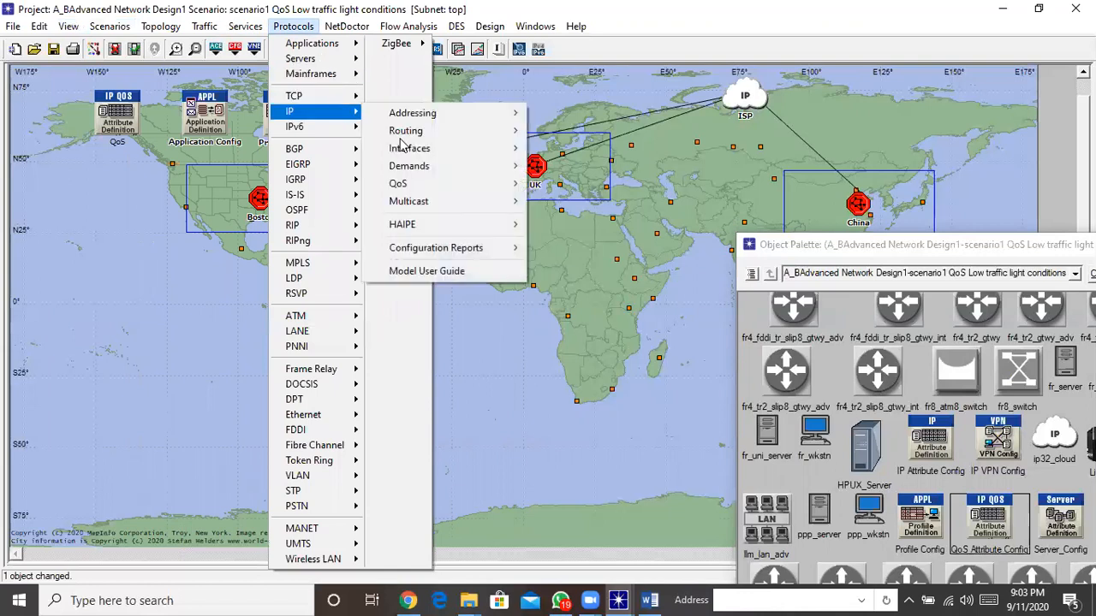
mouse_move(402, 183)
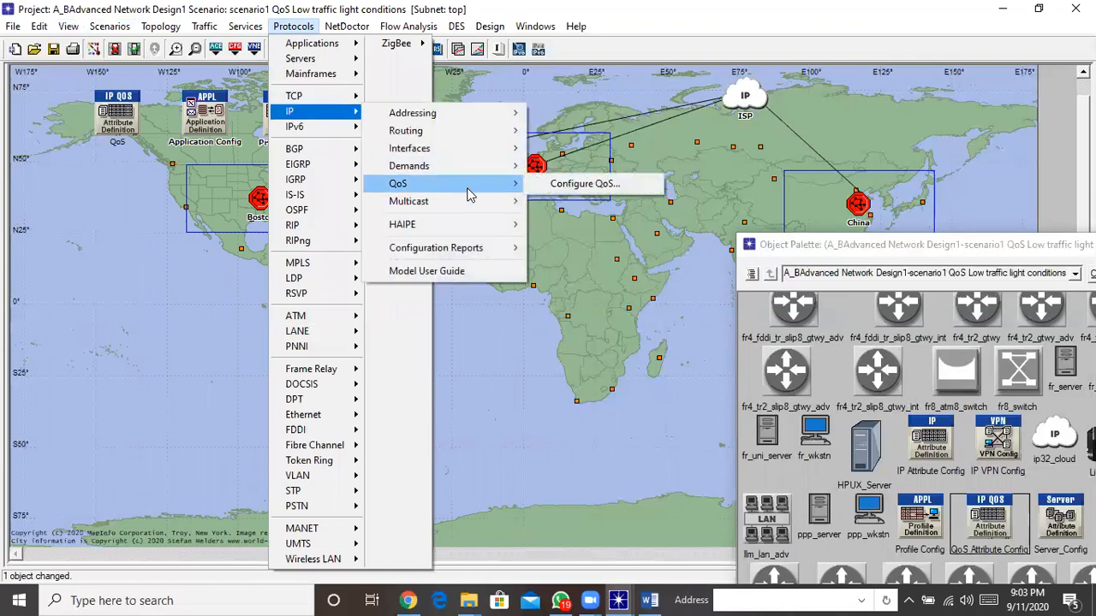
left_click(590, 185)
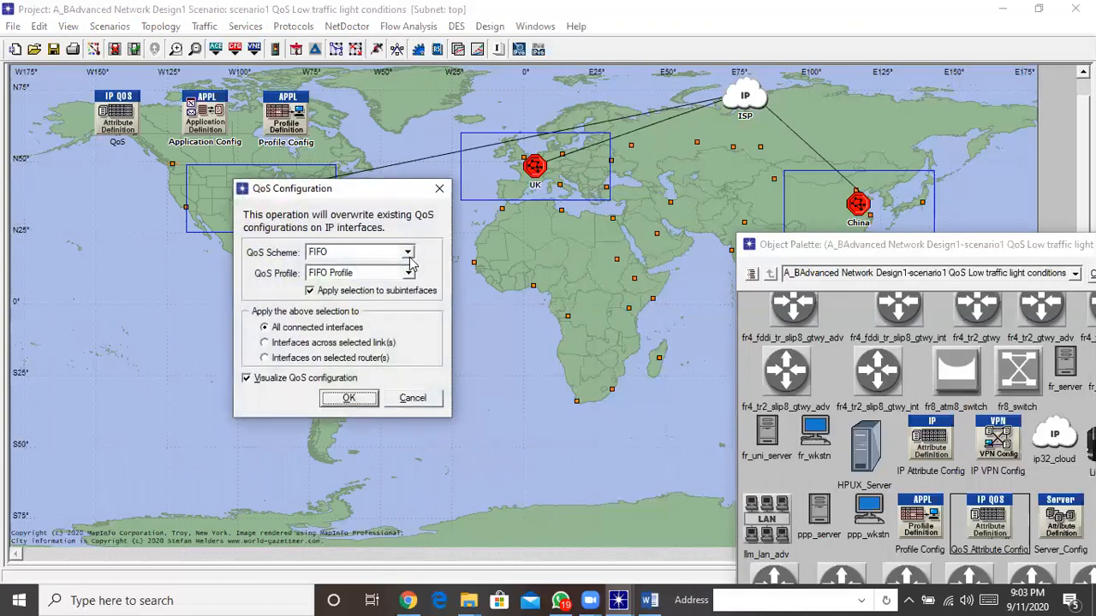
left_click(409, 255)
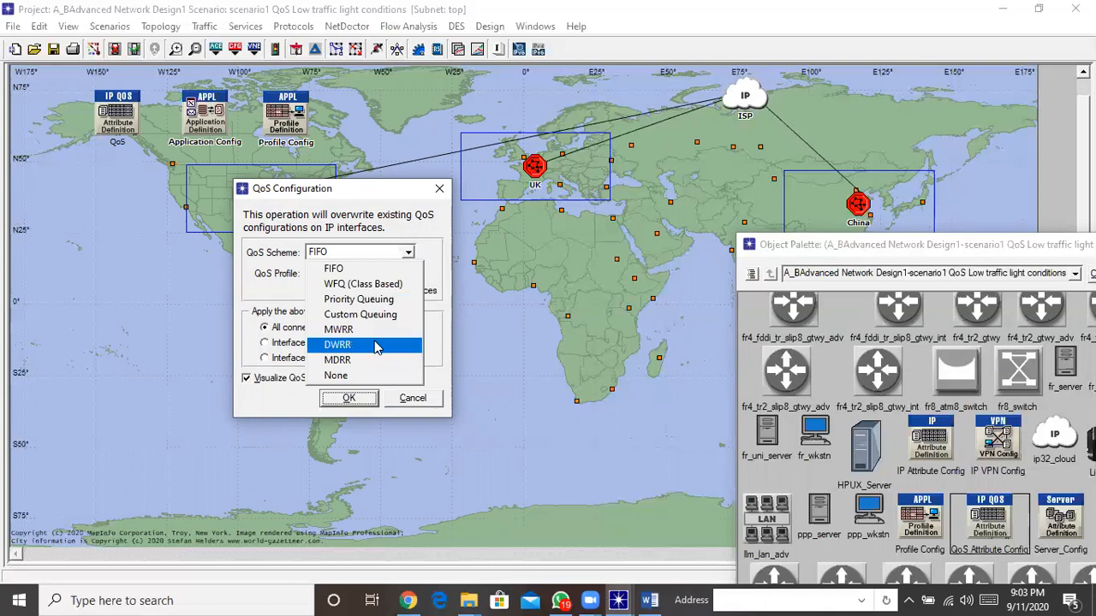
left_click(360, 283)
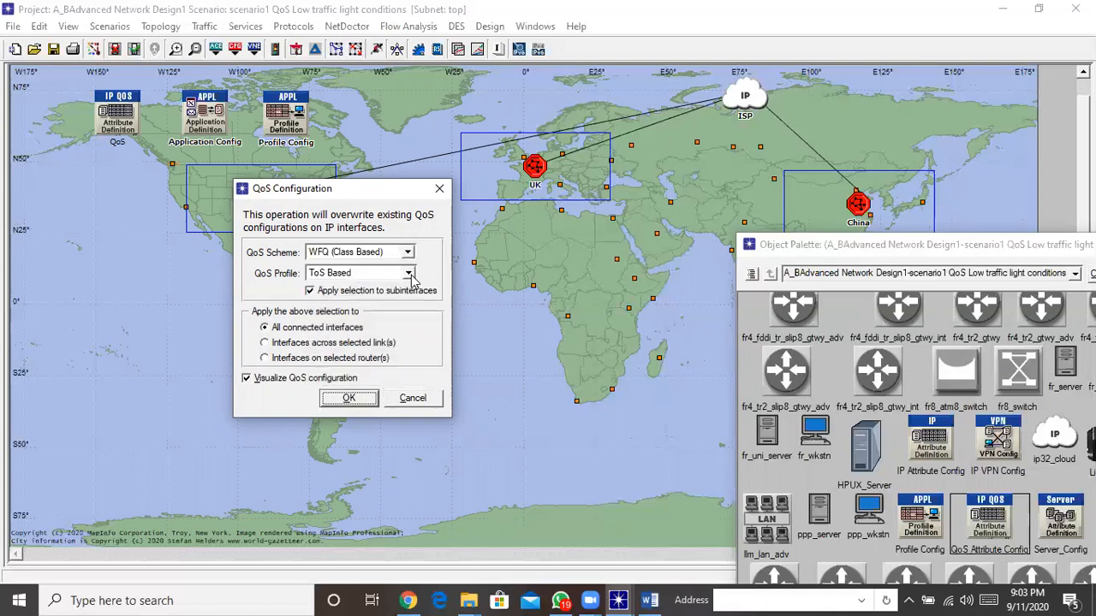
left_click(409, 273)
left_click(384, 307)
left_click(350, 398)
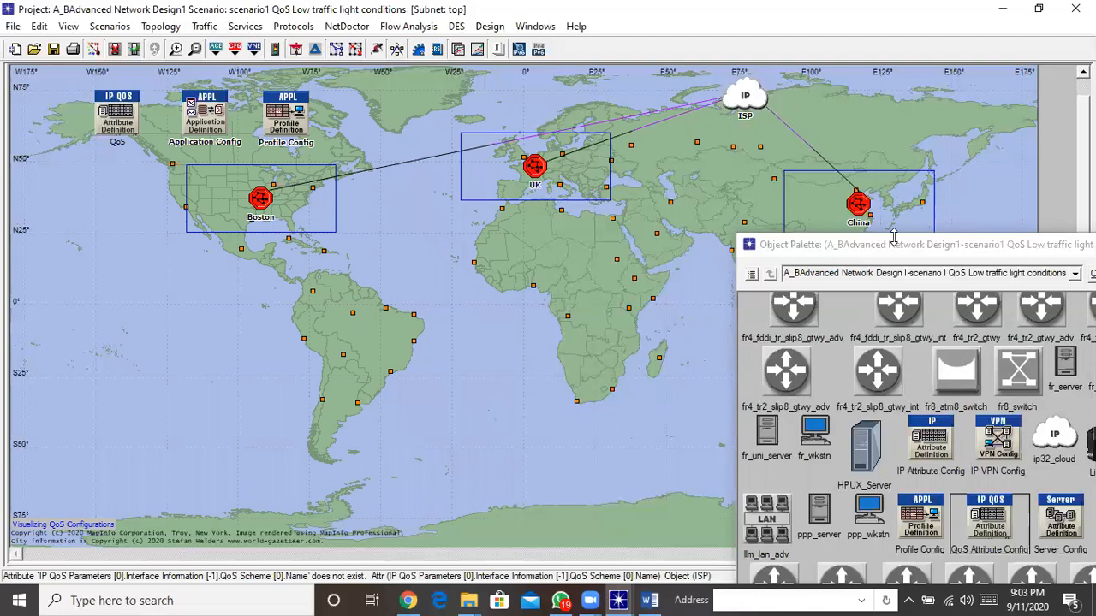
Step: Move the object palette clear of the map and open the point-to-point link statistics among the individual DES statistics
left_click_drag(950, 257, 958, 347)
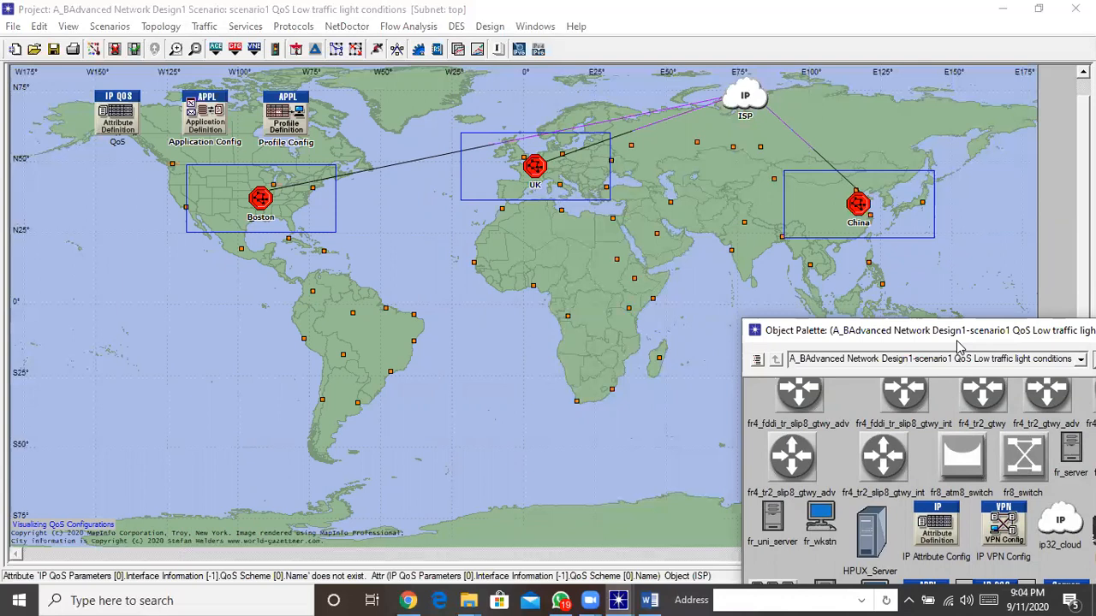
left_click_drag(958, 346, 986, 485)
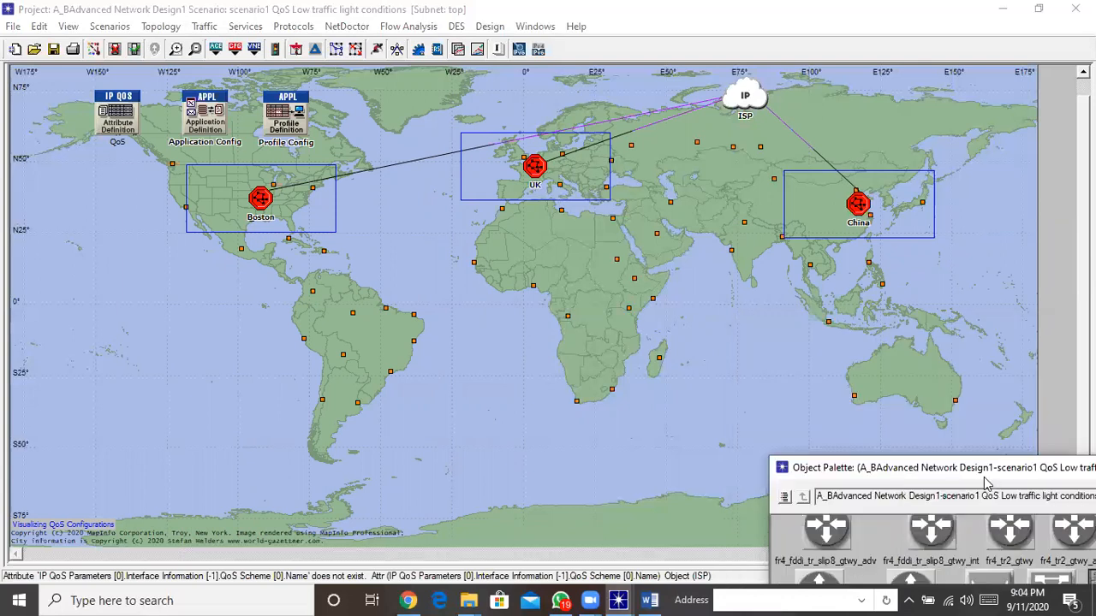
right_click(532, 340)
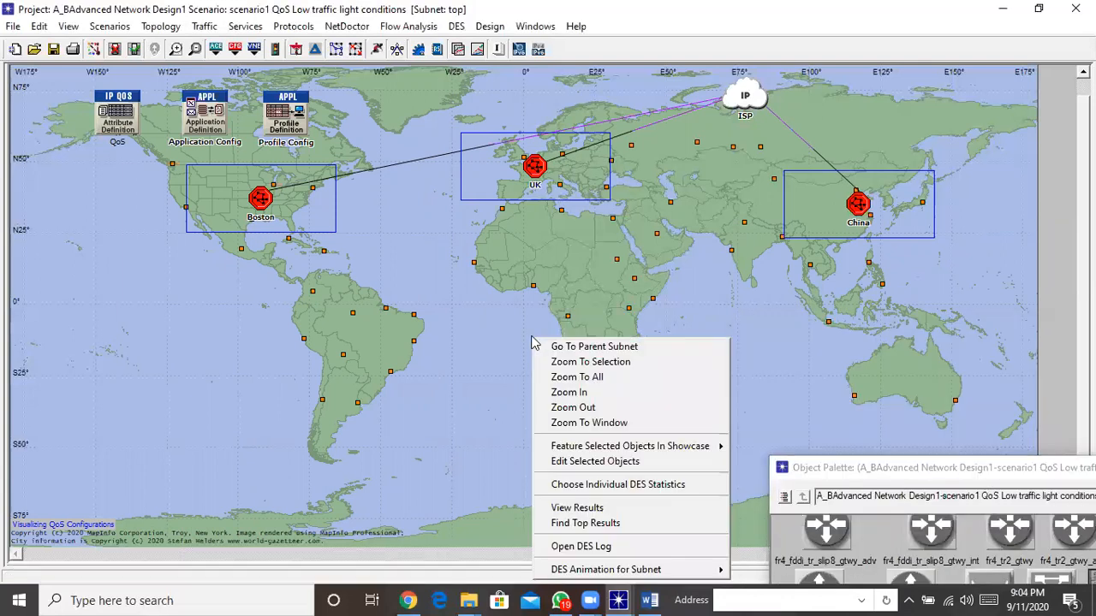
left_click(622, 484)
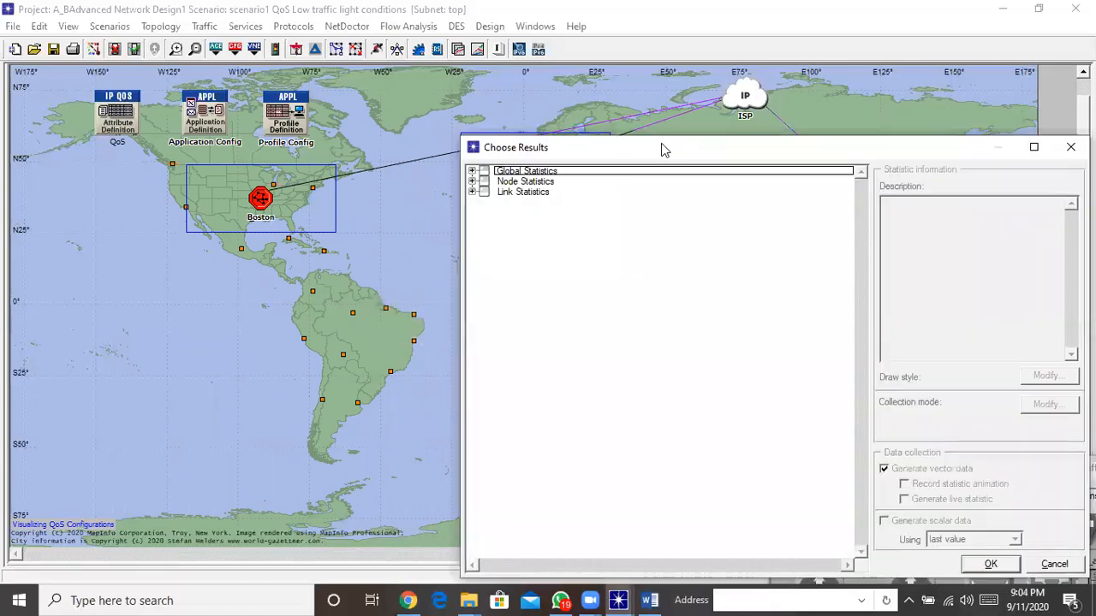
left_click_drag(660, 149, 451, 55)
left_click(262, 100)
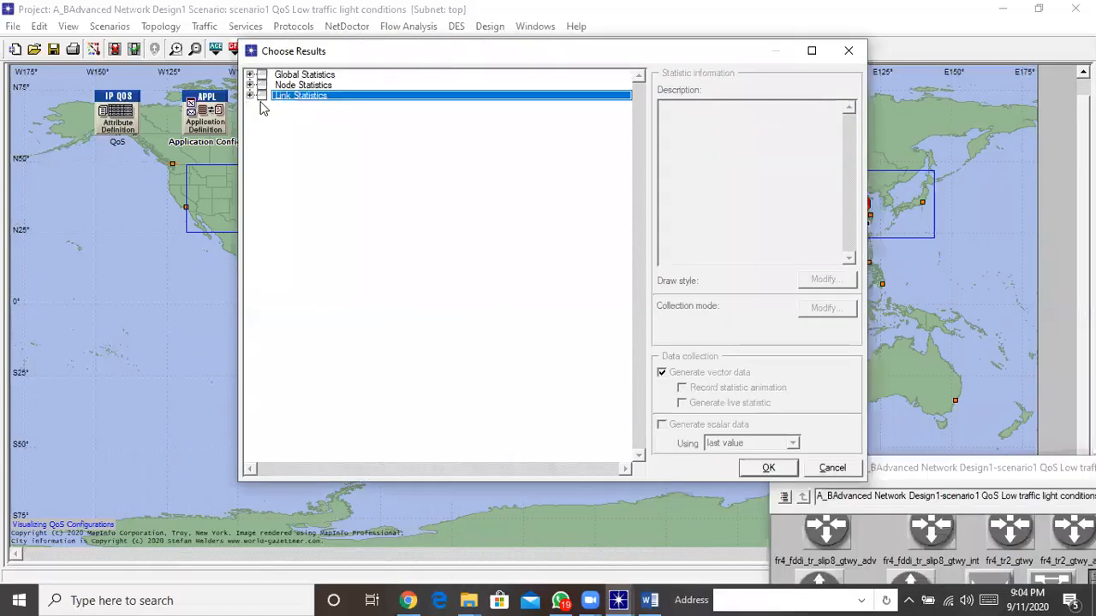
left_click(250, 95)
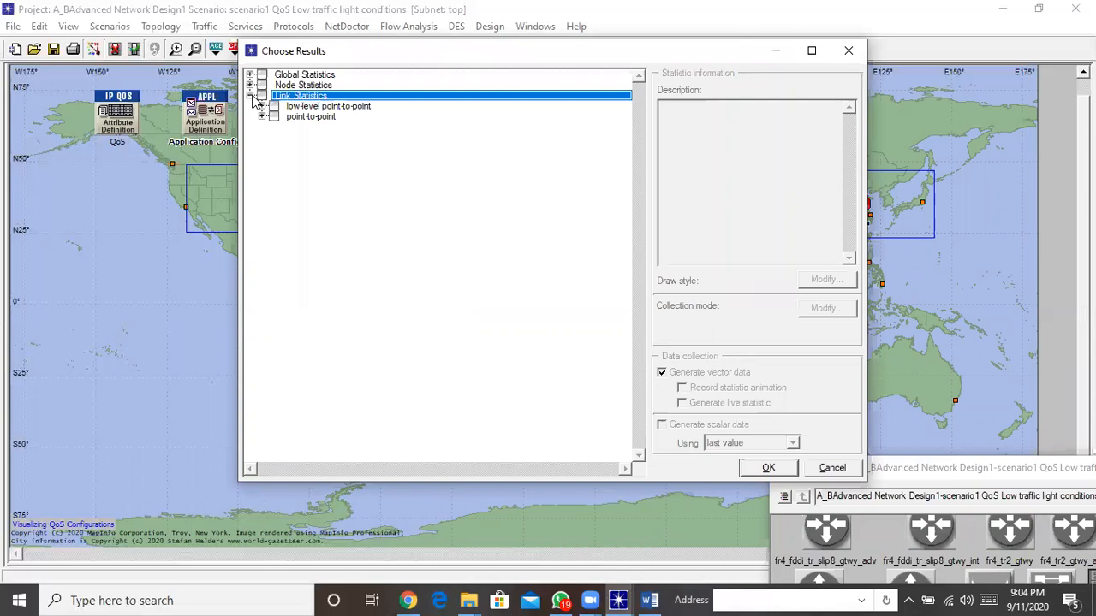
left_click(263, 117)
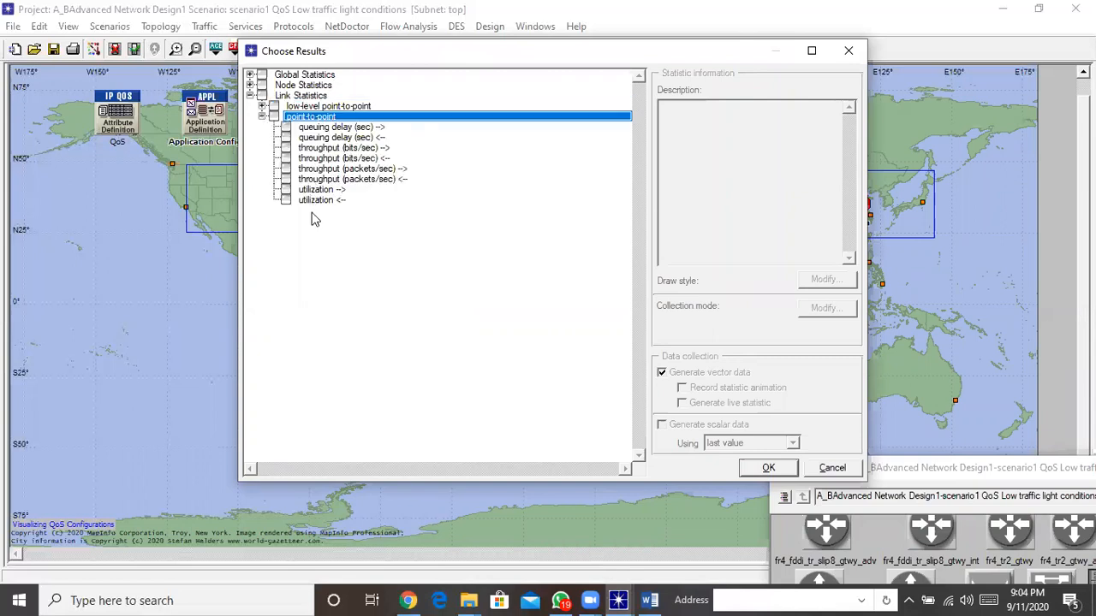
Step: Collect point-to-point queuing delay, throughput in bits/sec and utilization in both directions for the links
left_click(287, 127)
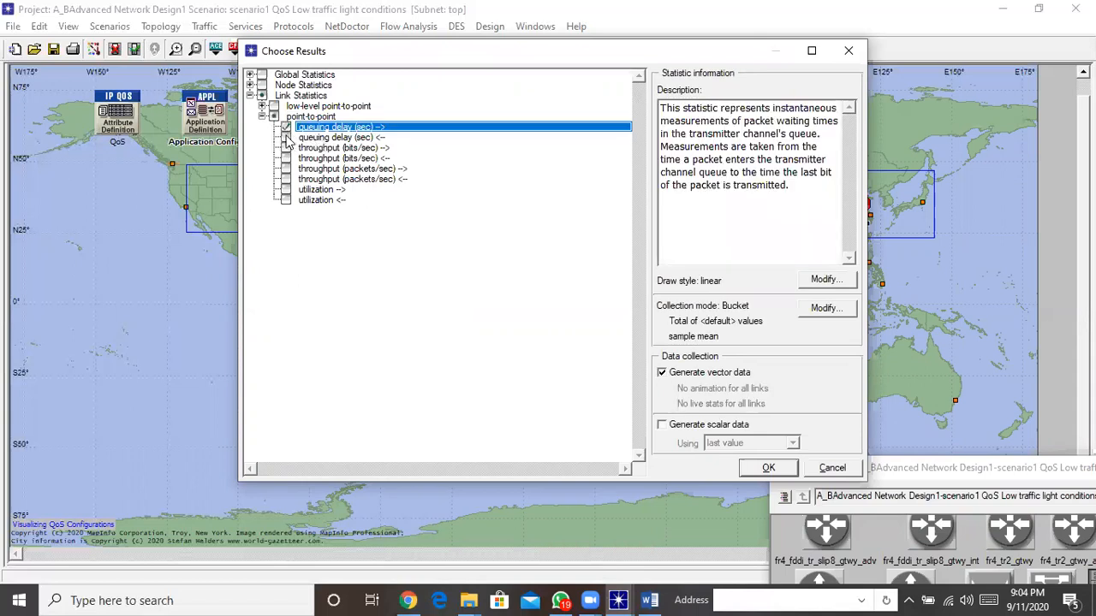
left_click(286, 138)
left_click(286, 148)
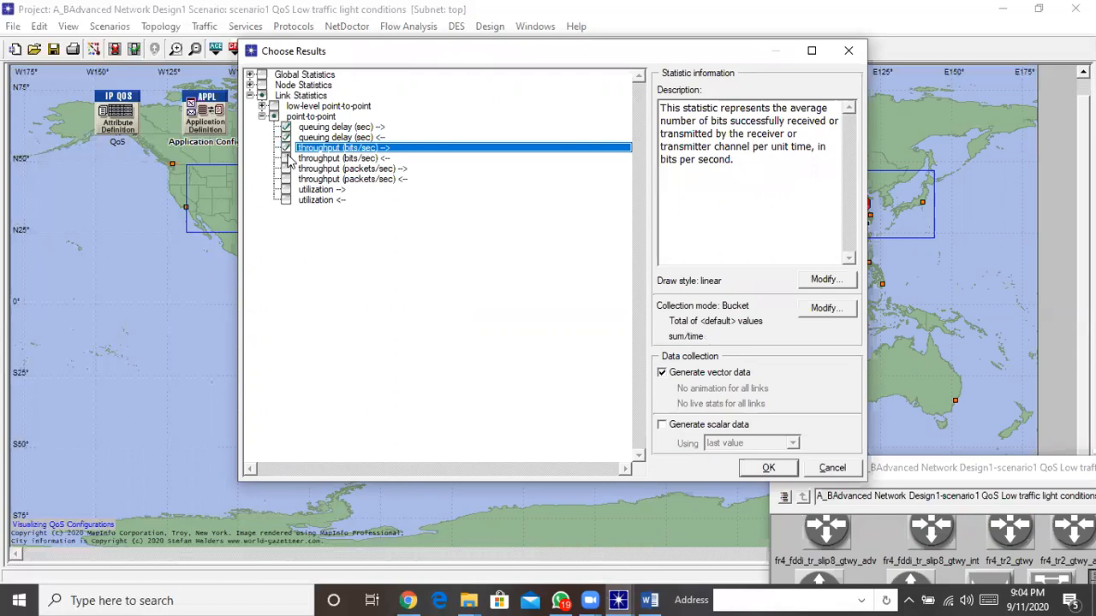
left_click(287, 158)
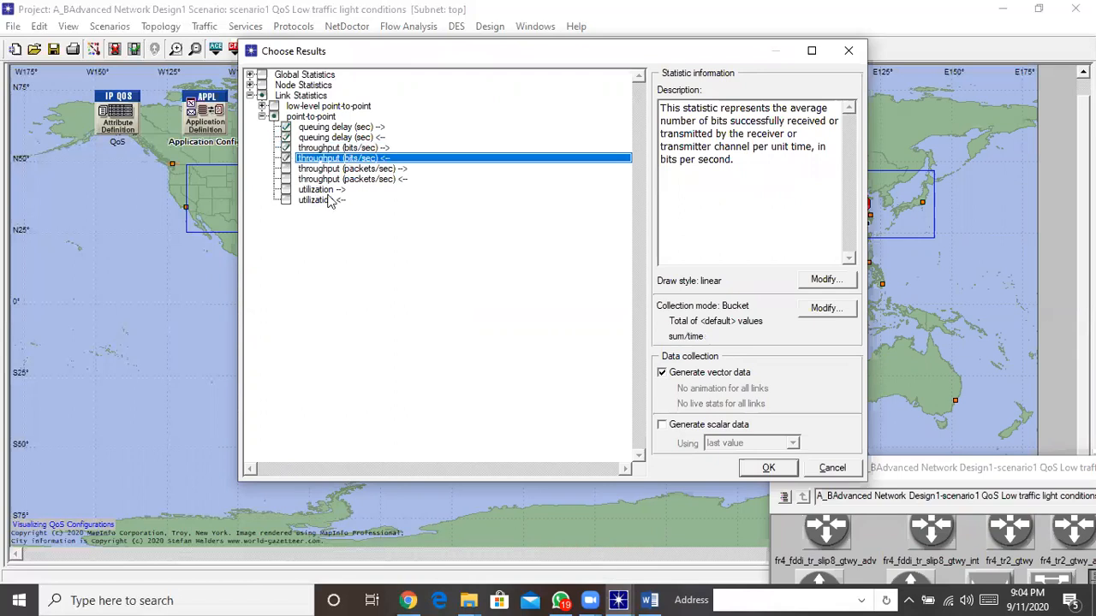
left_click(286, 189)
left_click(286, 199)
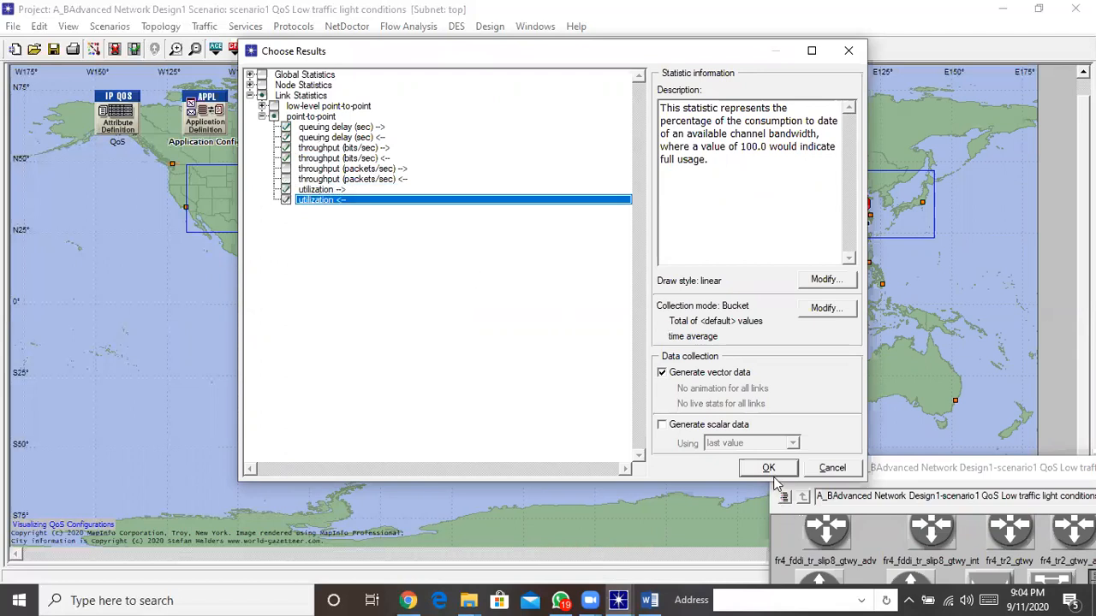
left_click(768, 472)
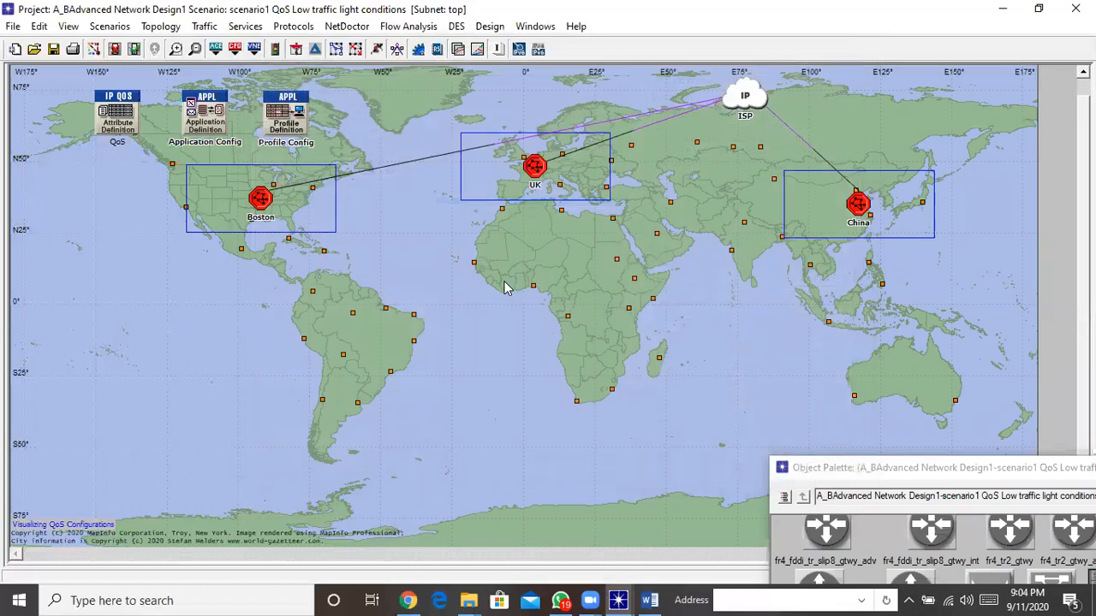
Step: Set the DES duration to 10 minutes, run the simulation, and stop it before it completes
left_click(374, 51)
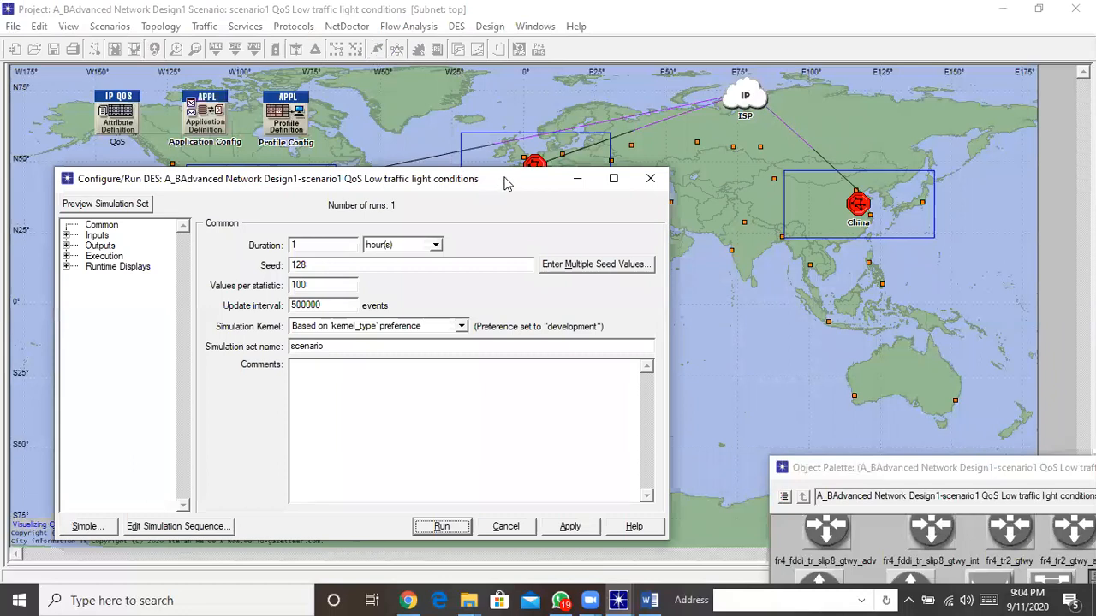
left_click_drag(505, 184, 571, 104)
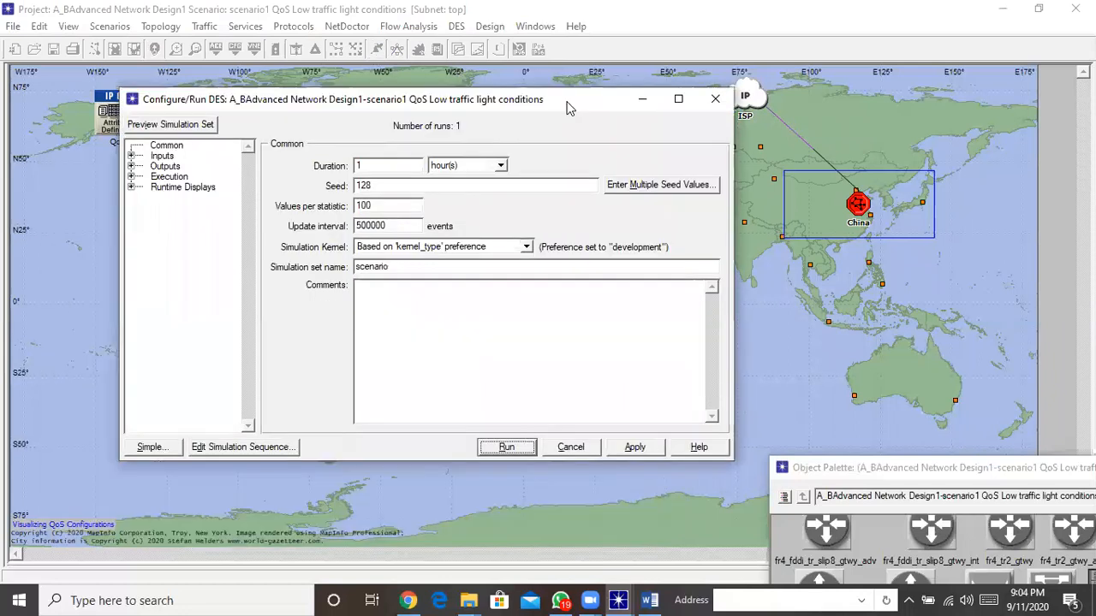
left_click(501, 168)
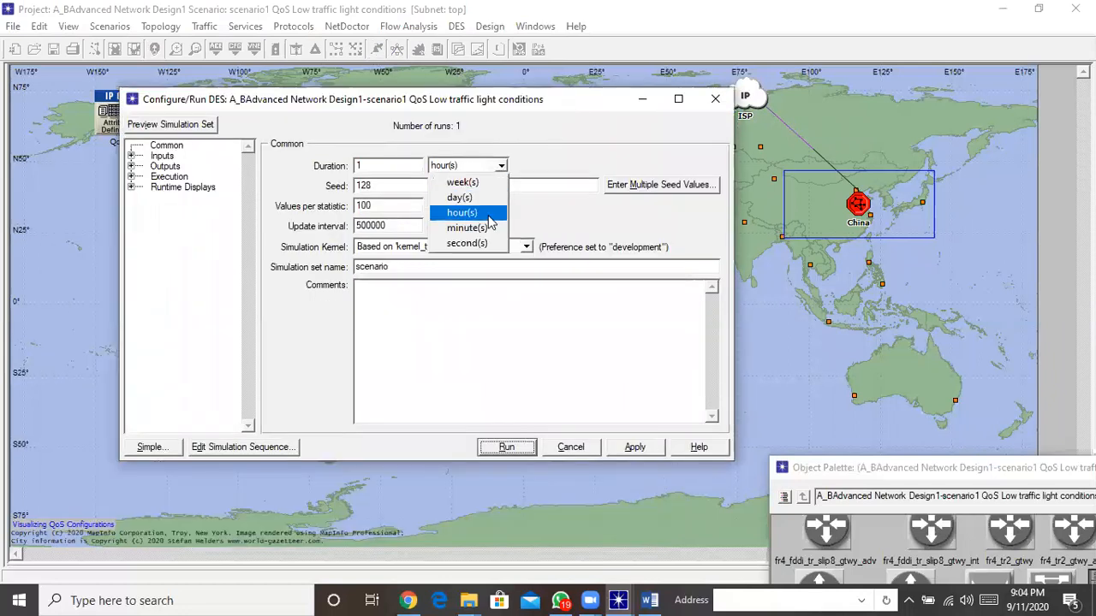
left_click(469, 228)
left_click(385, 165)
type("0")
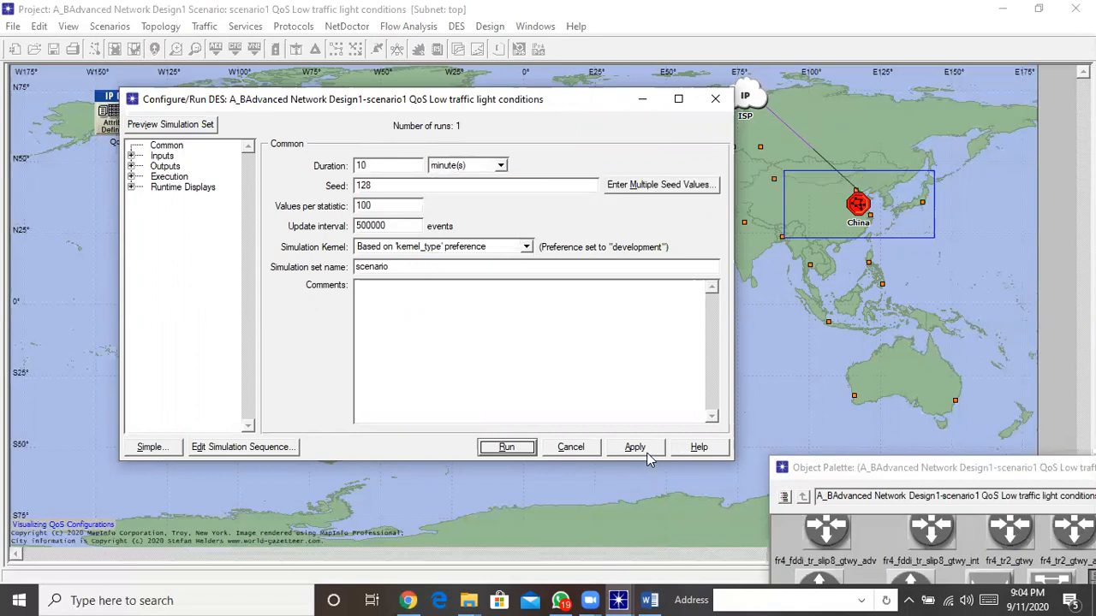
left_click(510, 447)
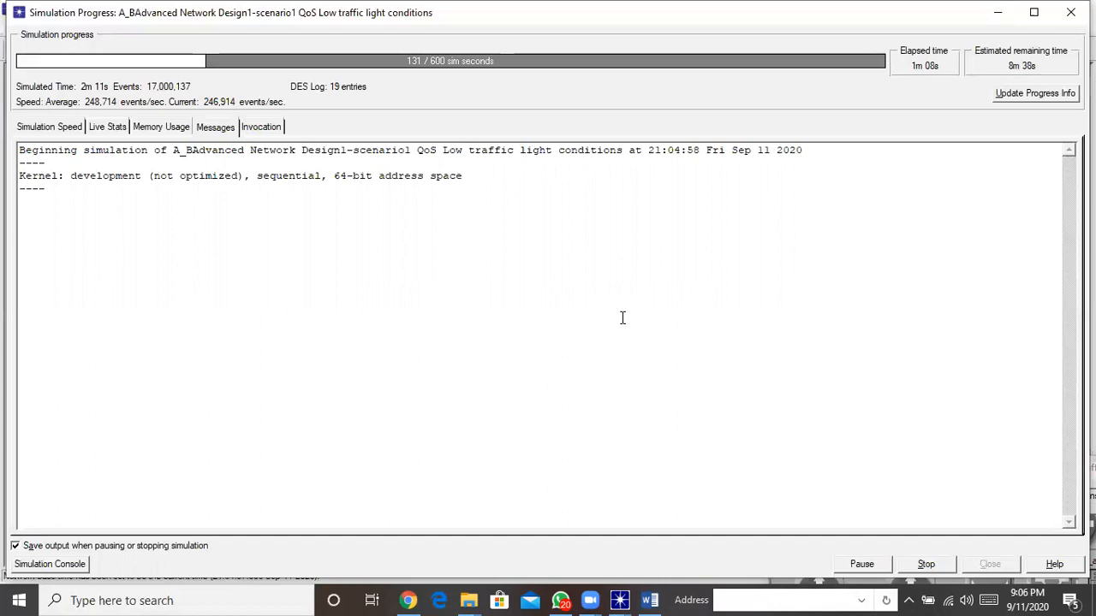
left_click(925, 565)
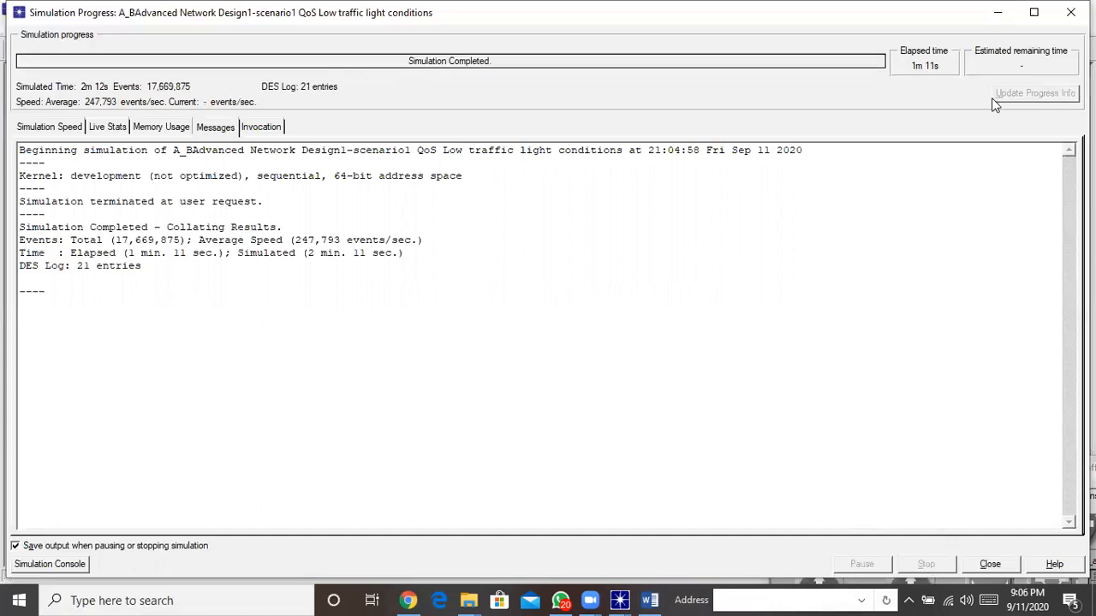
left_click(1070, 12)
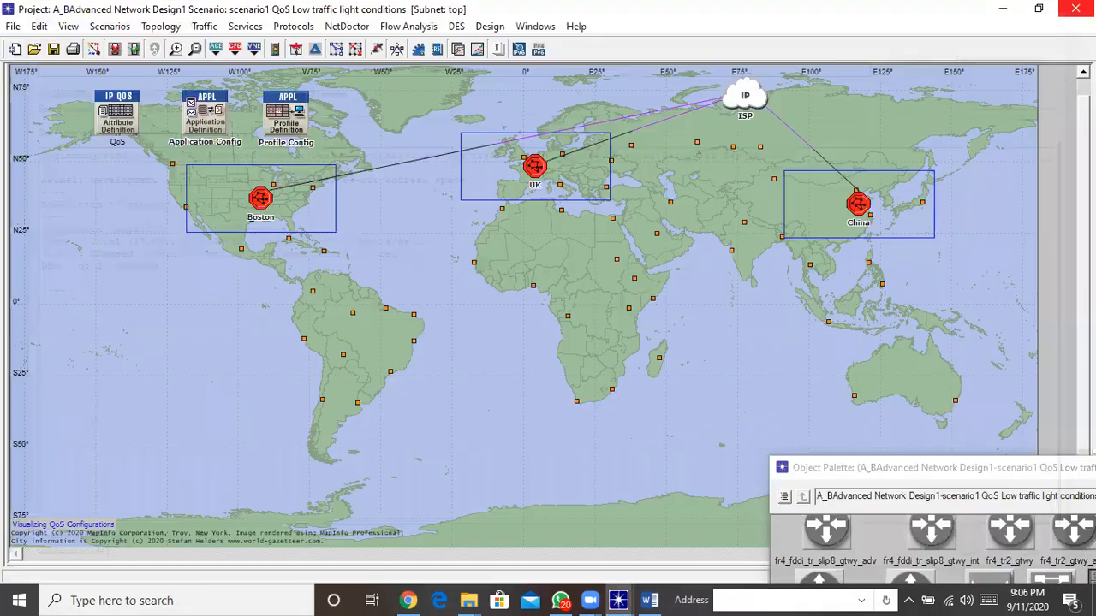
Step: Rerun the simulation with a duration of 3 minutes and back up the project once it completes
left_click(377, 50)
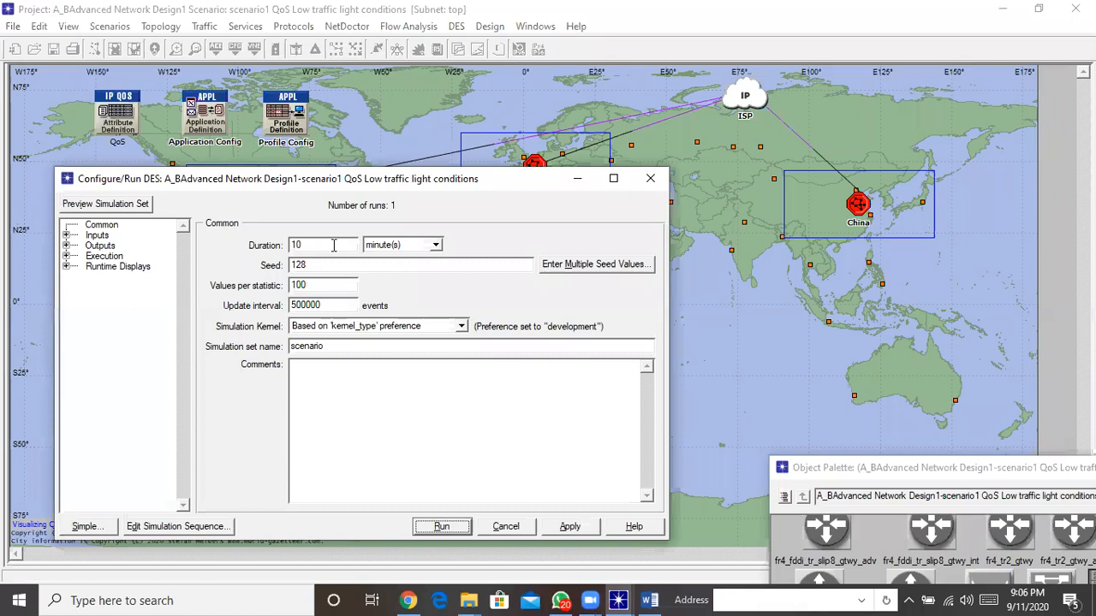
double_click(293, 246)
type("3")
left_click(447, 526)
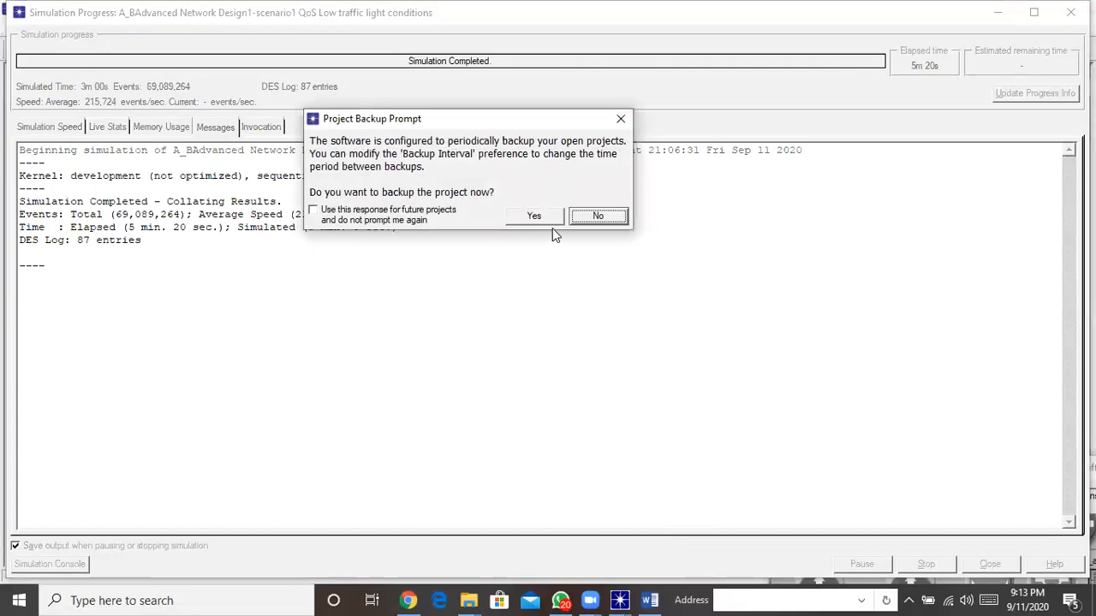
left_click(534, 216)
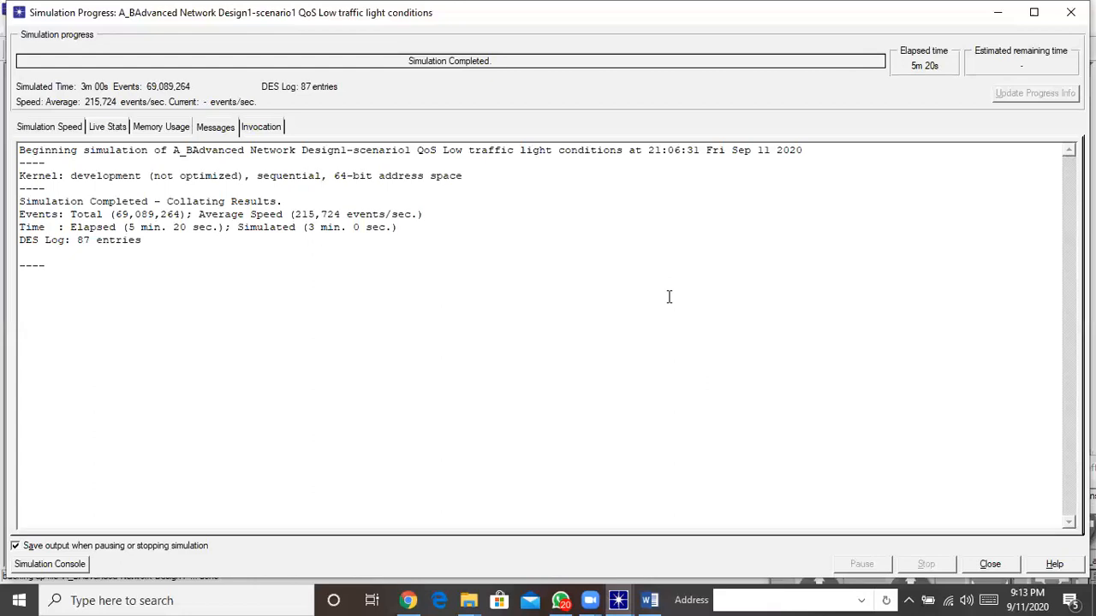
left_click(993, 567)
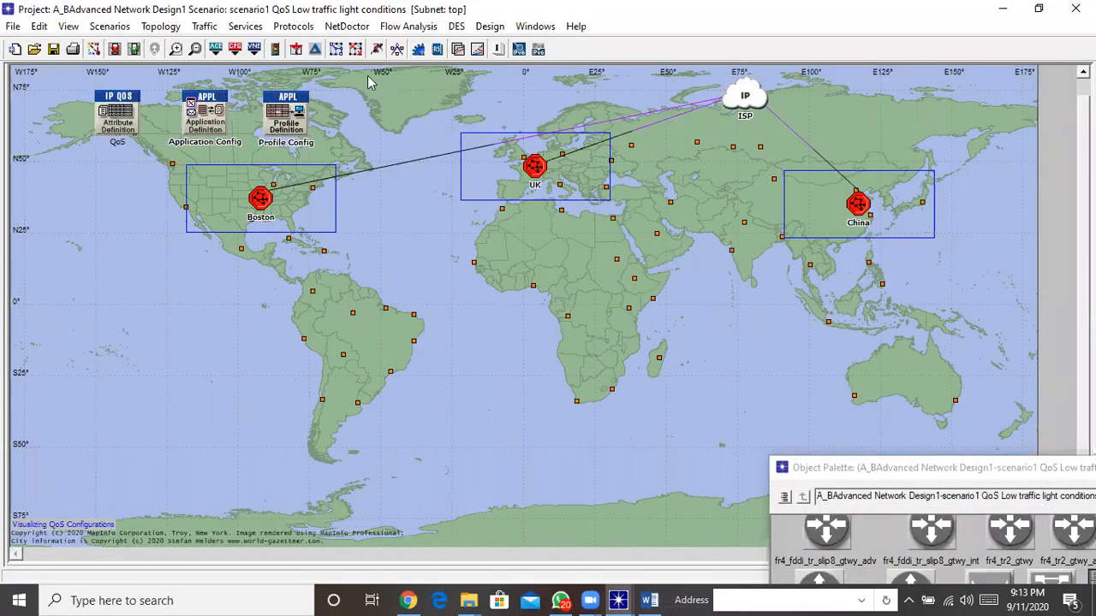
Step: Open the DES results and preview the outgoing (-->) point-to-point queuing delay of Boston's Boston Switch <-> Boston Router link
left_click(458, 49)
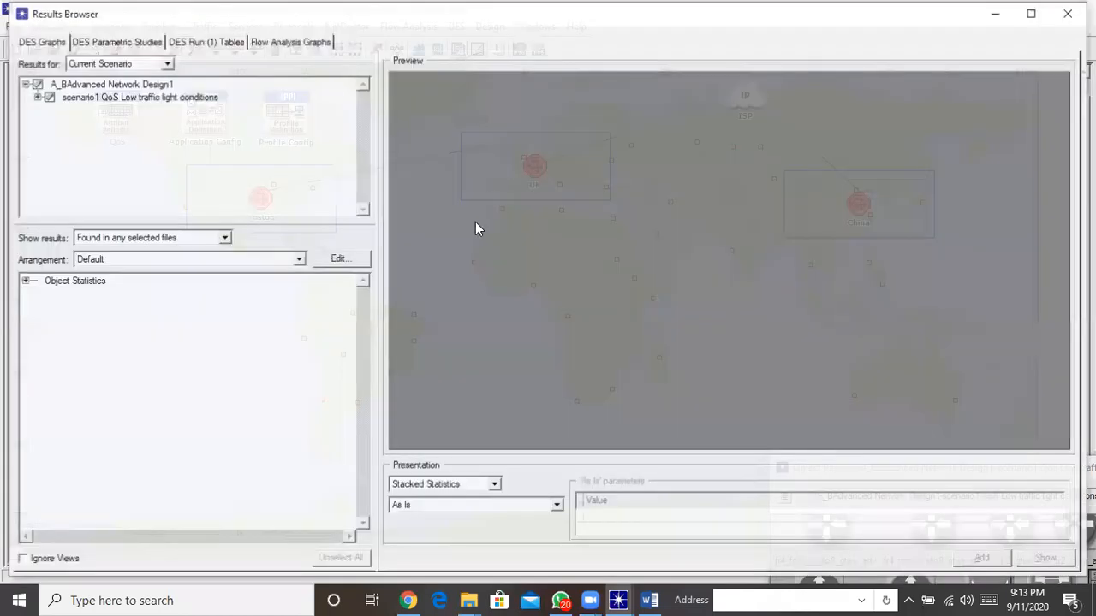
left_click(24, 281)
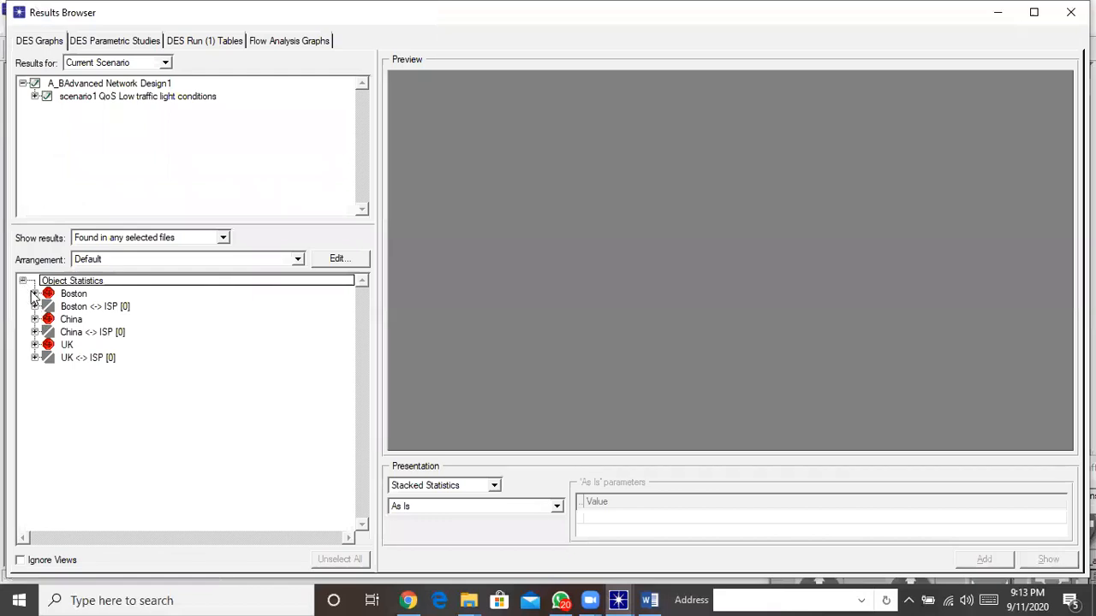
left_click(34, 293)
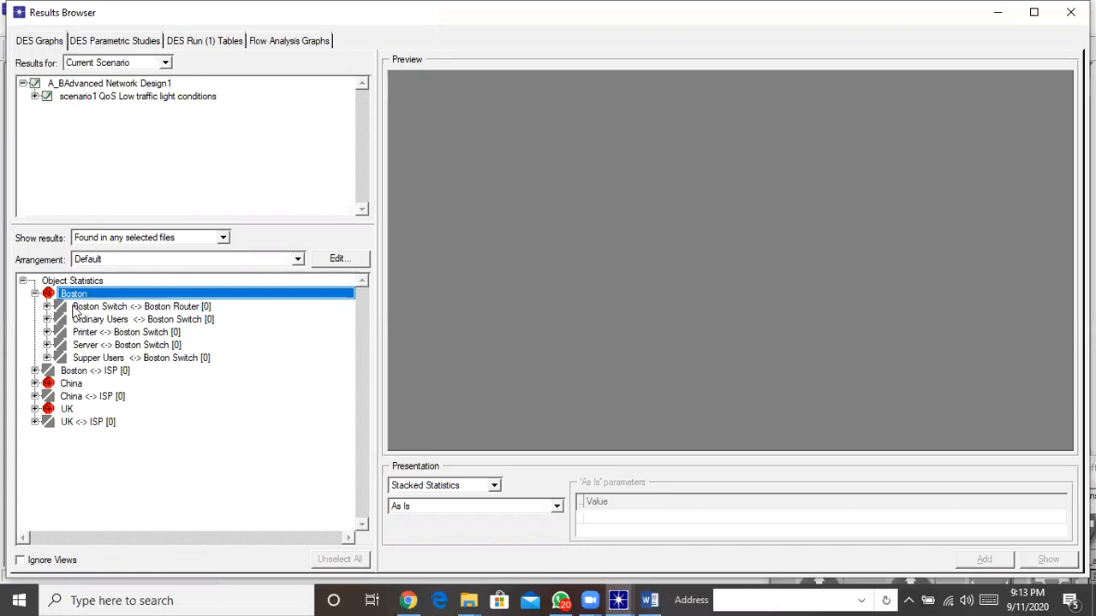
left_click(47, 307)
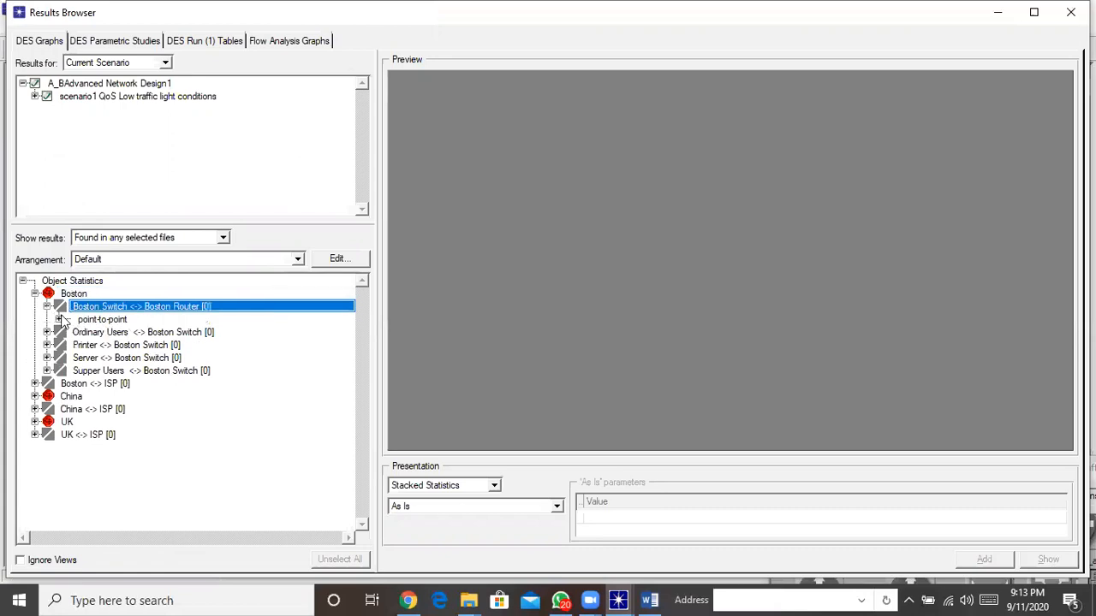
left_click(59, 320)
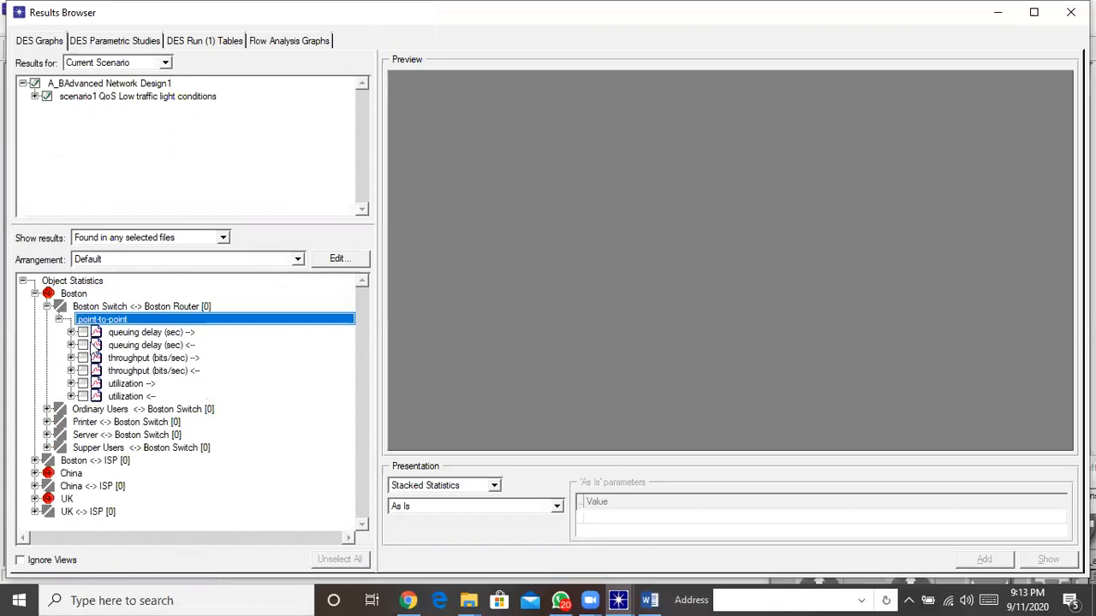
left_click(83, 333)
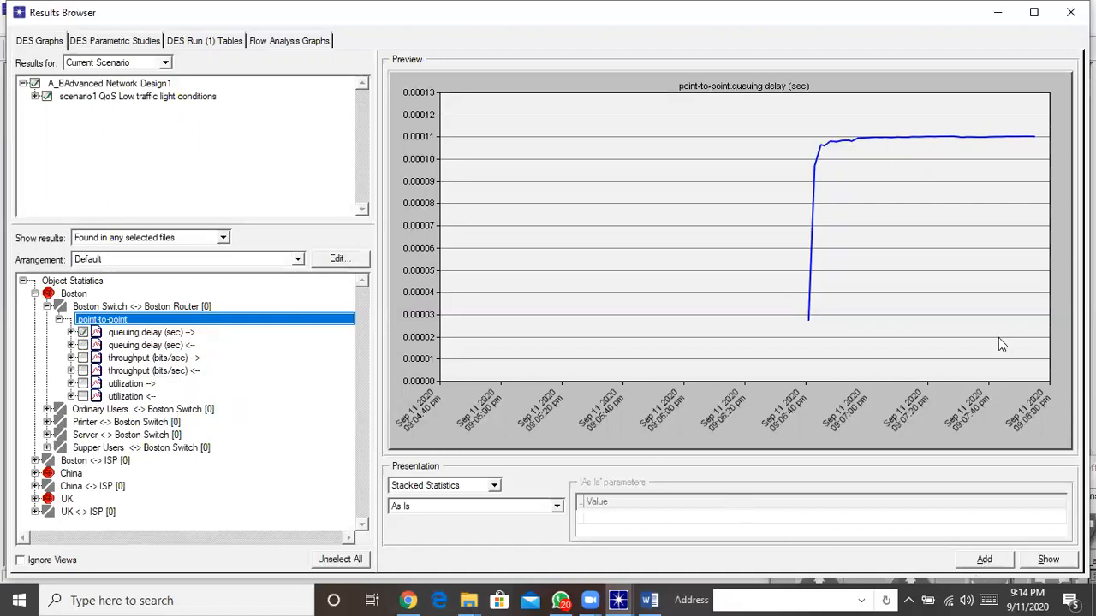
Step: Show the queuing delay graph in its own analysis panel, and permanently delete that panel after viewing it
left_click(1048, 560)
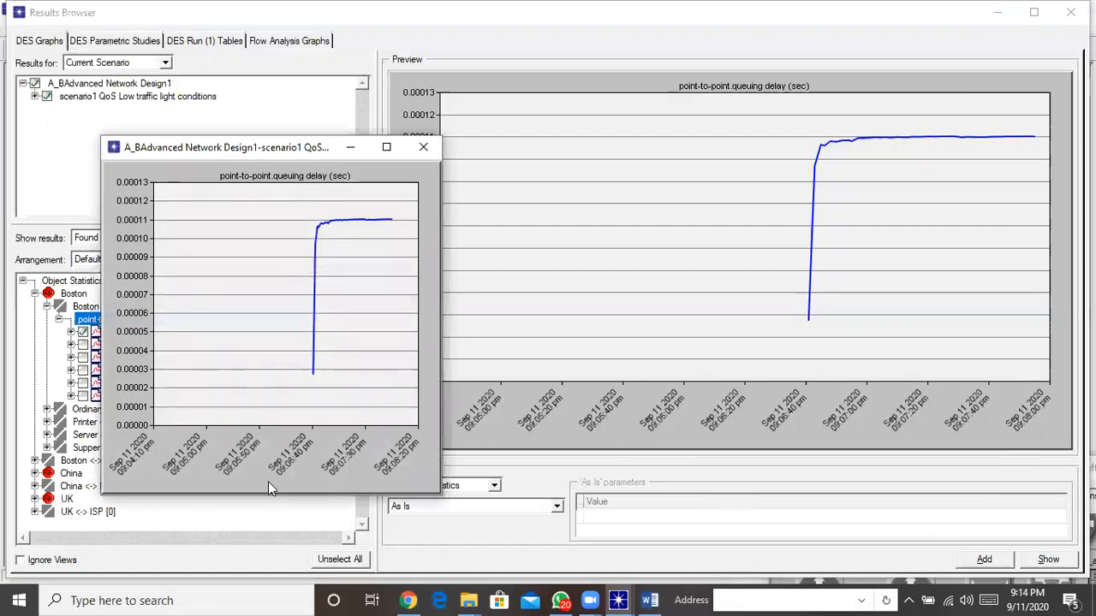
left_click(423, 149)
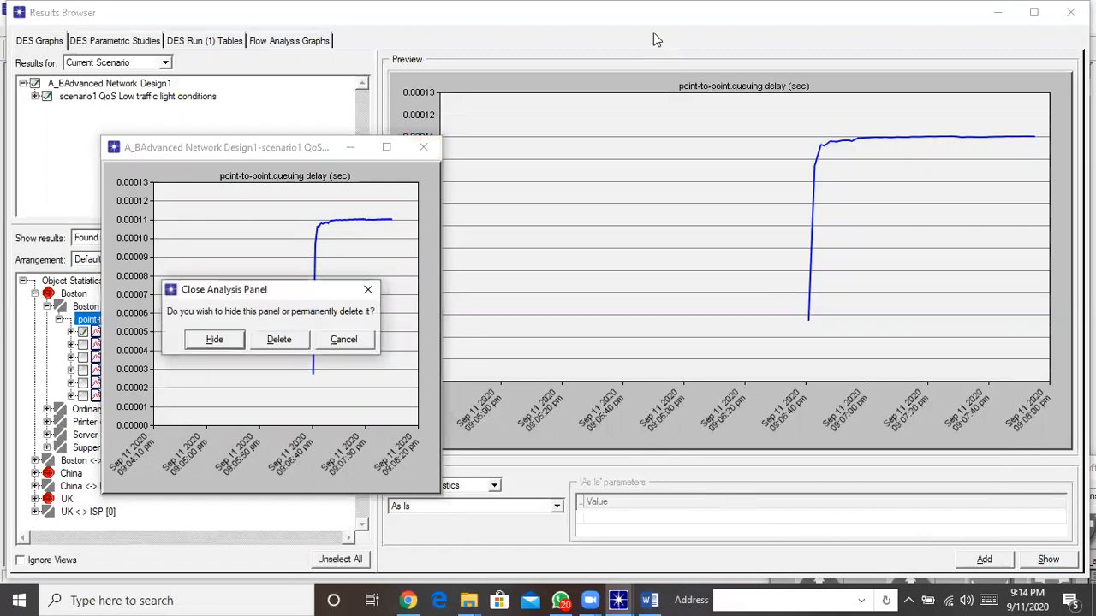
left_click(282, 339)
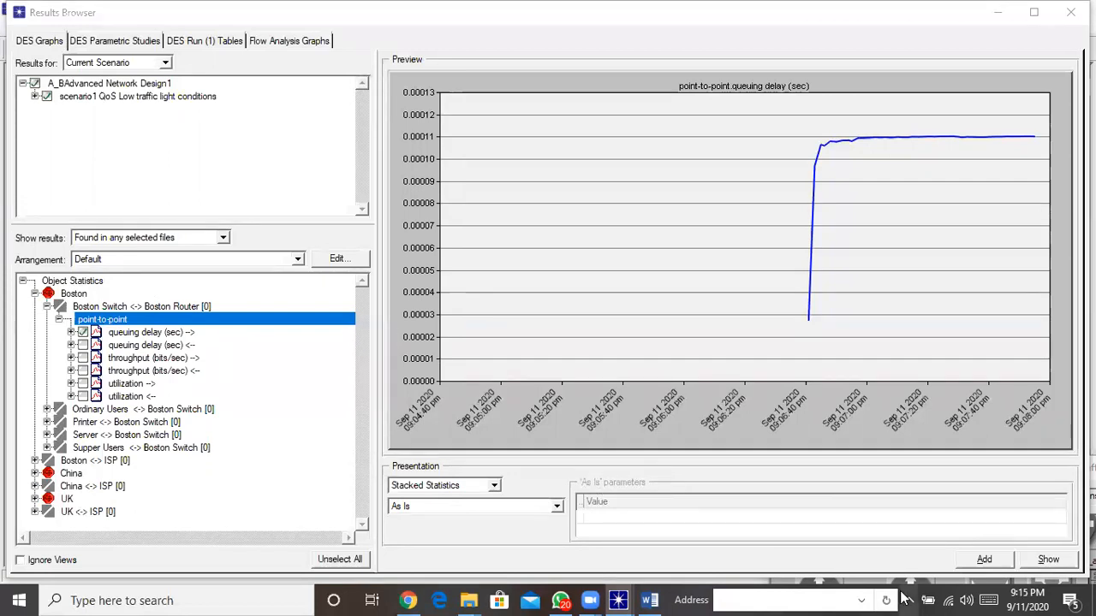
Step: Leave the simulation results, save the project, and close the project editor
left_click(1070, 12)
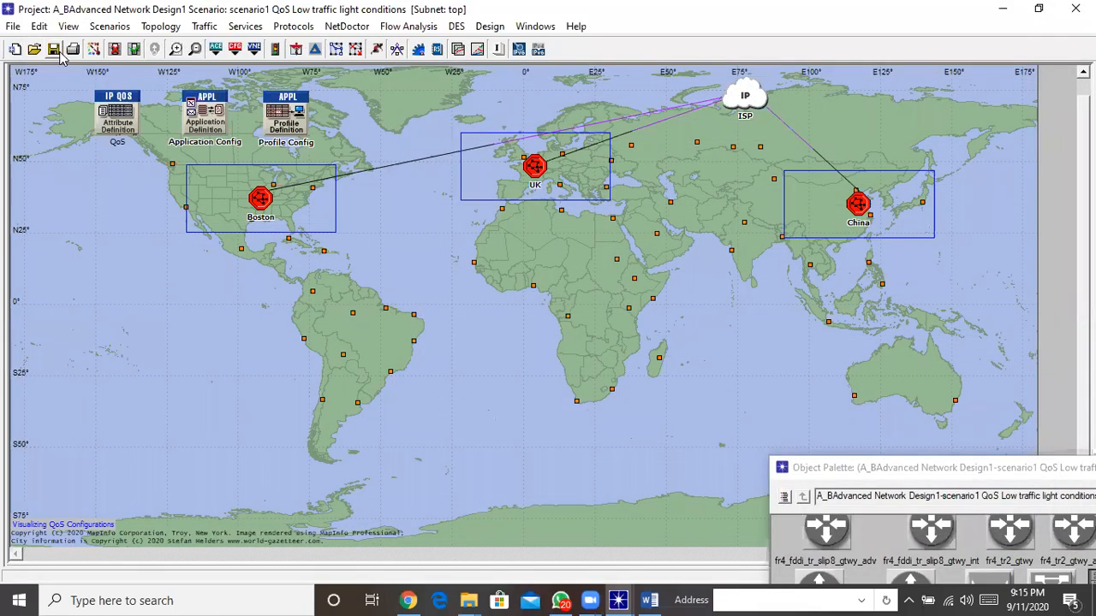
left_click(54, 50)
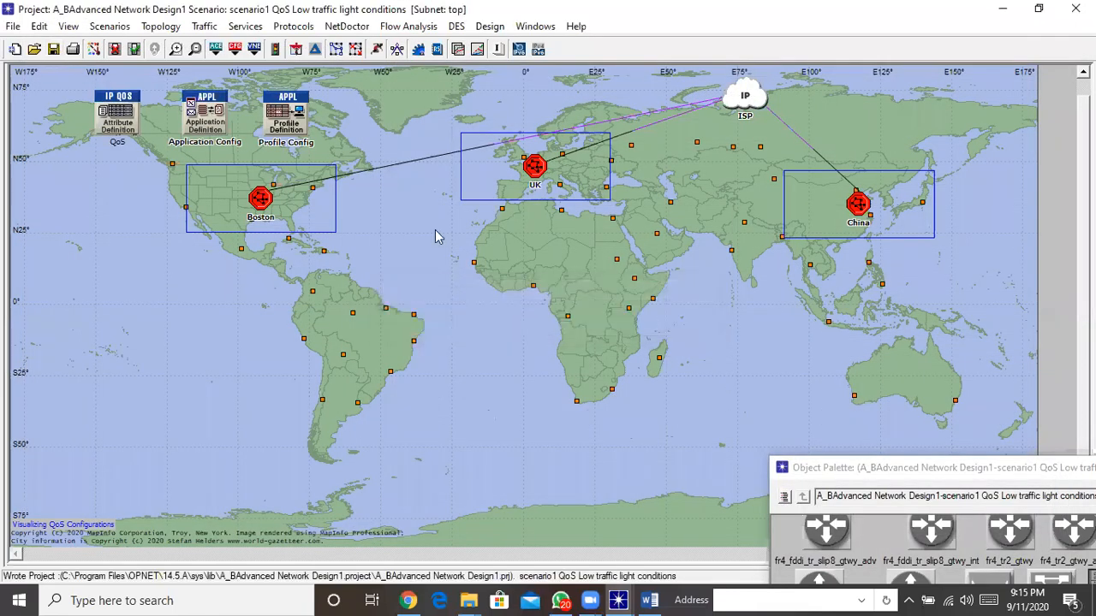
left_click(1075, 10)
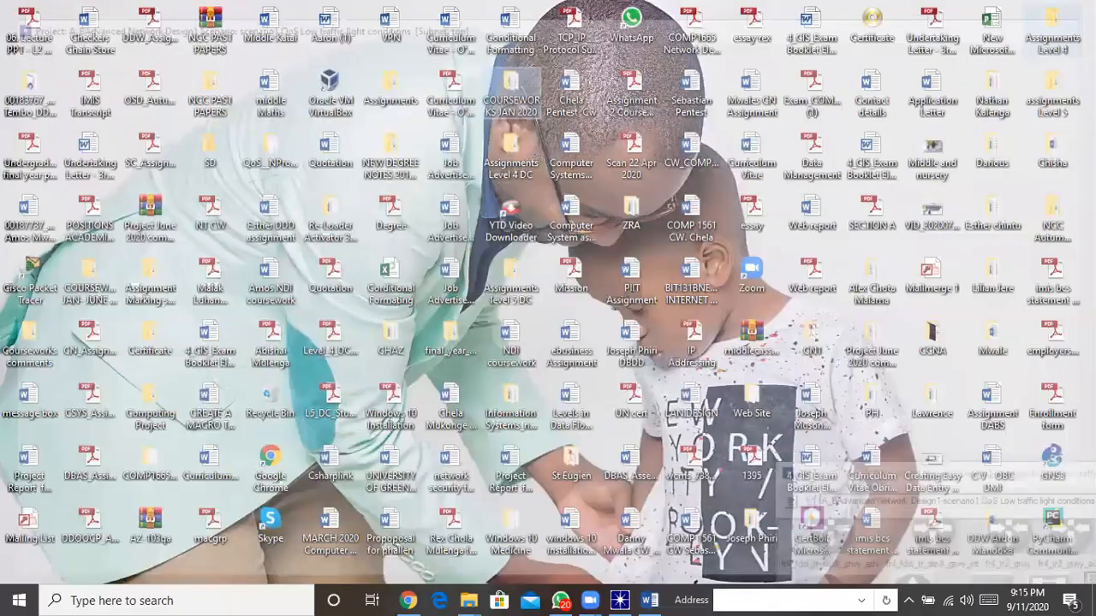